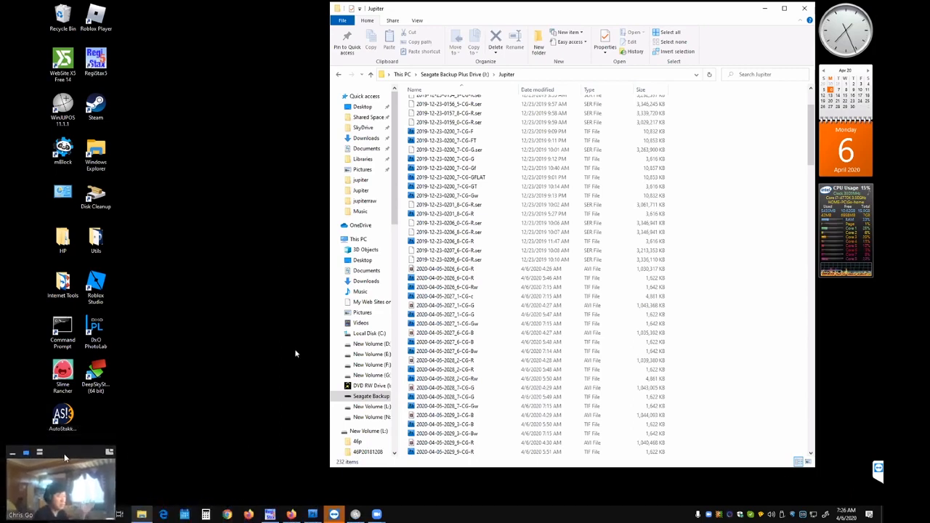
Switch to Firefox and view the Jupiter image j20200404a_cgo.jpg posted on the own Facebook profile at full size.
click(291, 514)
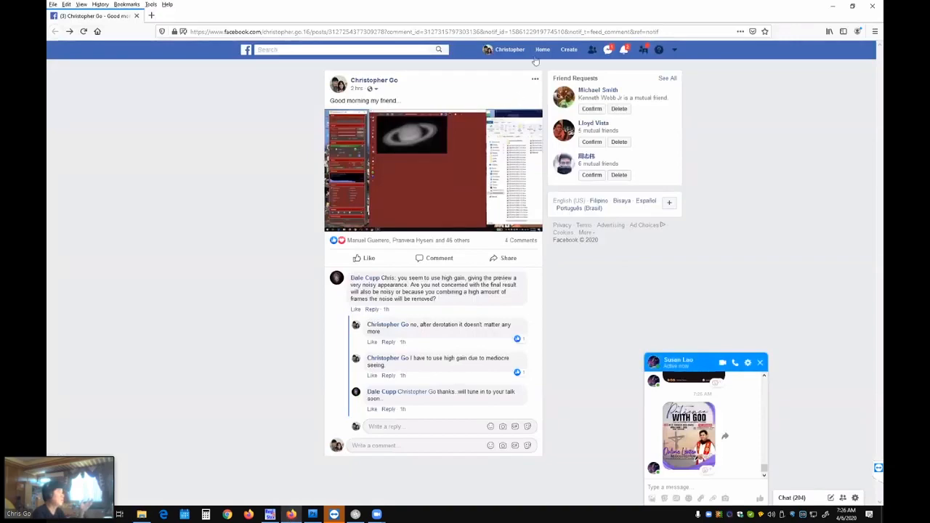
click(512, 51)
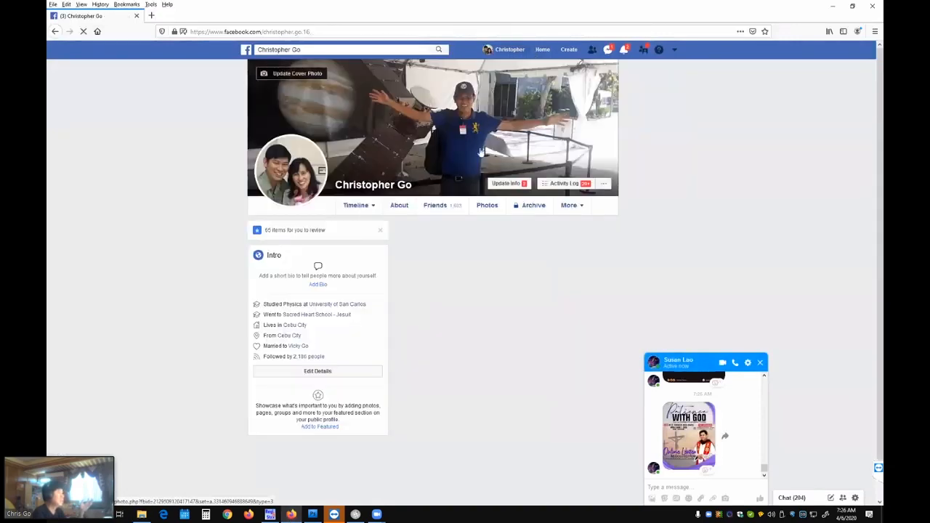
scroll(501, 240, down, 1)
scroll(507, 260, down, 10)
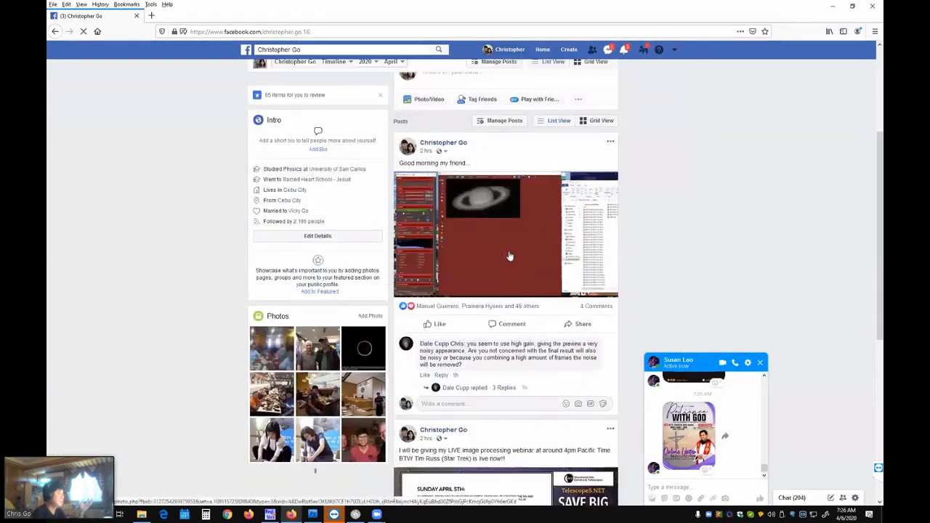
scroll(508, 240, down, 15)
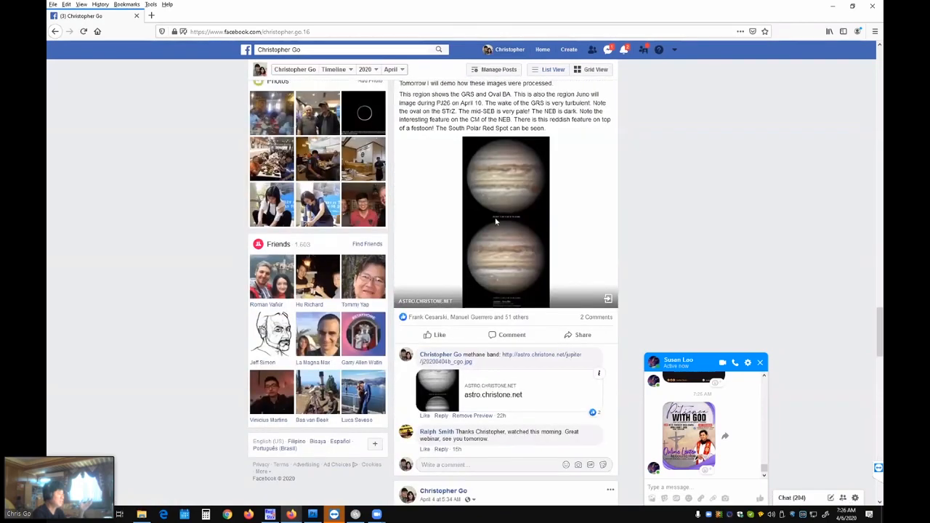
click(482, 250)
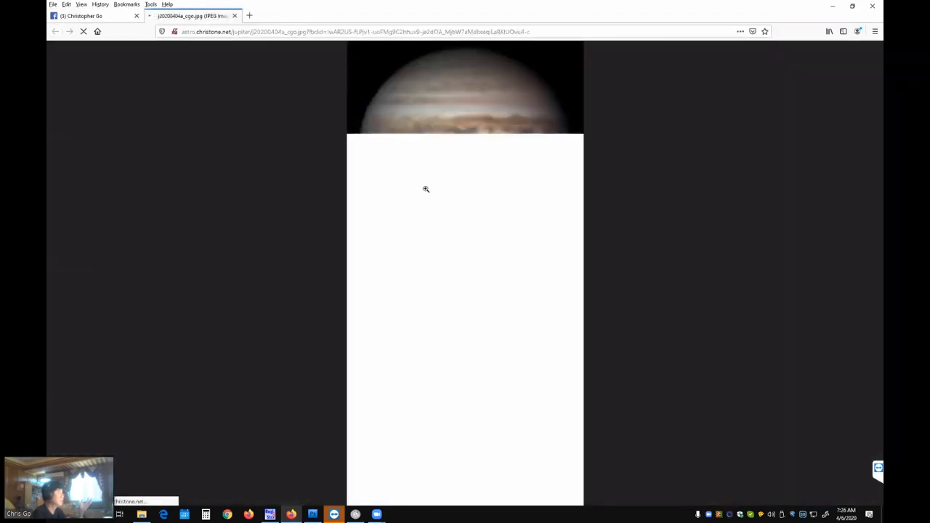
click(461, 172)
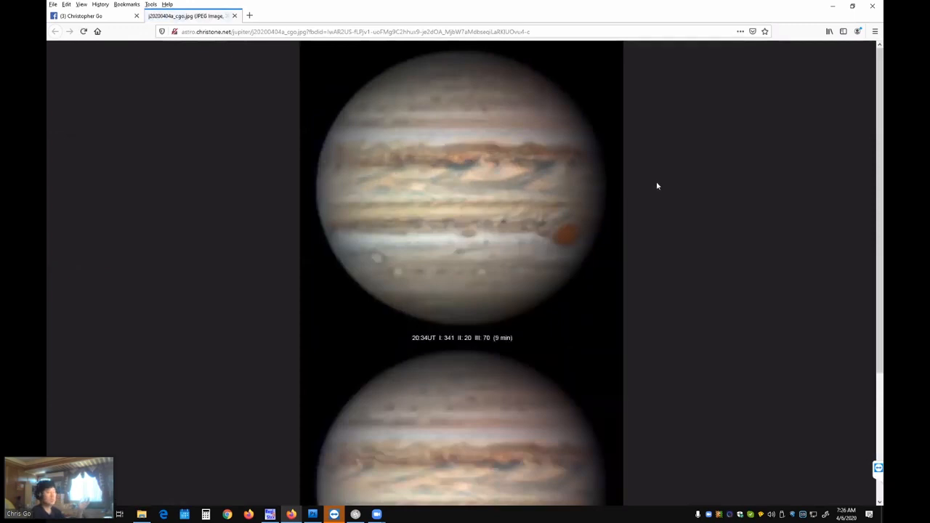
click(839, 10)
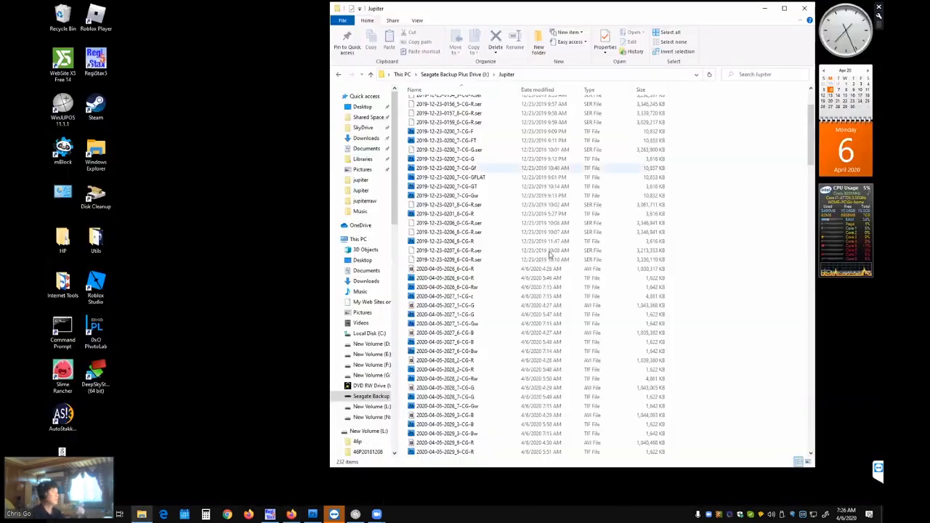
Show the contents of the jupiter folder on New Volume (L:) in File Explorer.
click(371, 407)
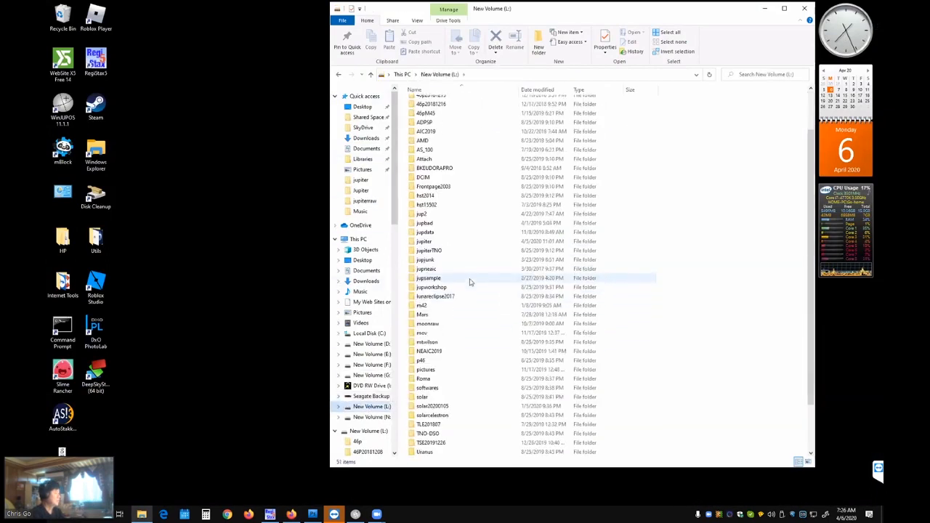
double_click(457, 242)
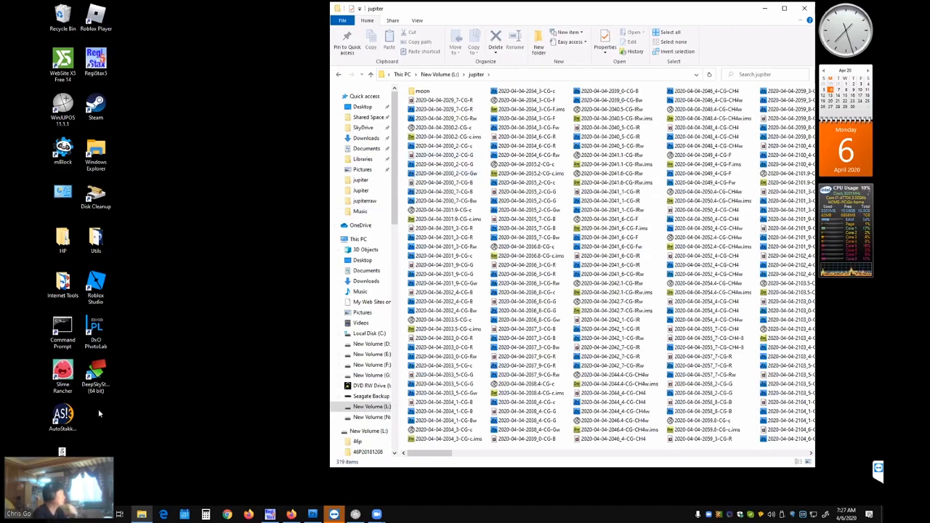
Launch AutoStakkert and browse to the jupiter folder on New Volume (L:) for opening recordings.
double_click(64, 417)
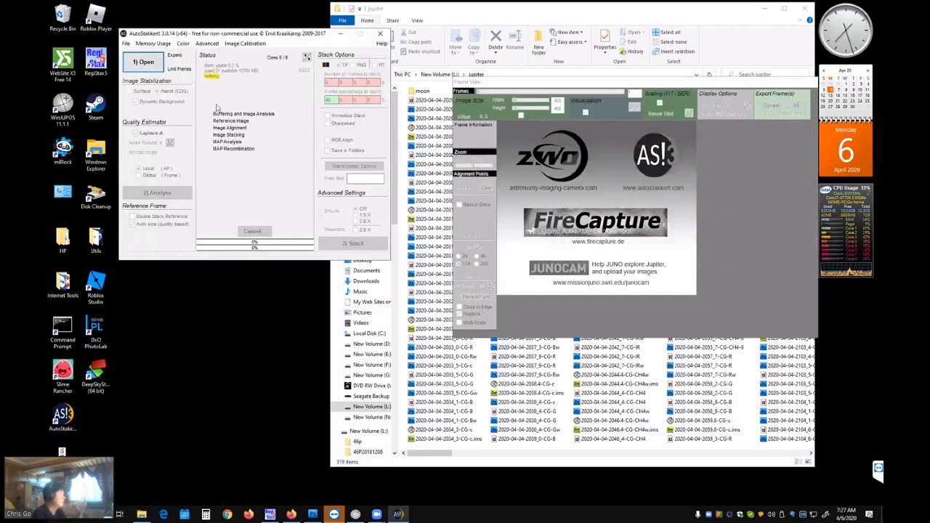
click(143, 61)
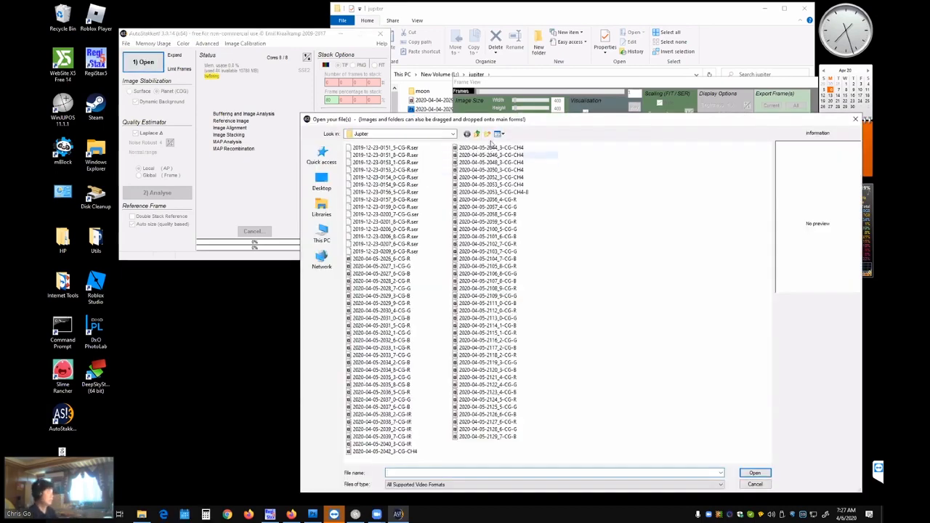
click(476, 134)
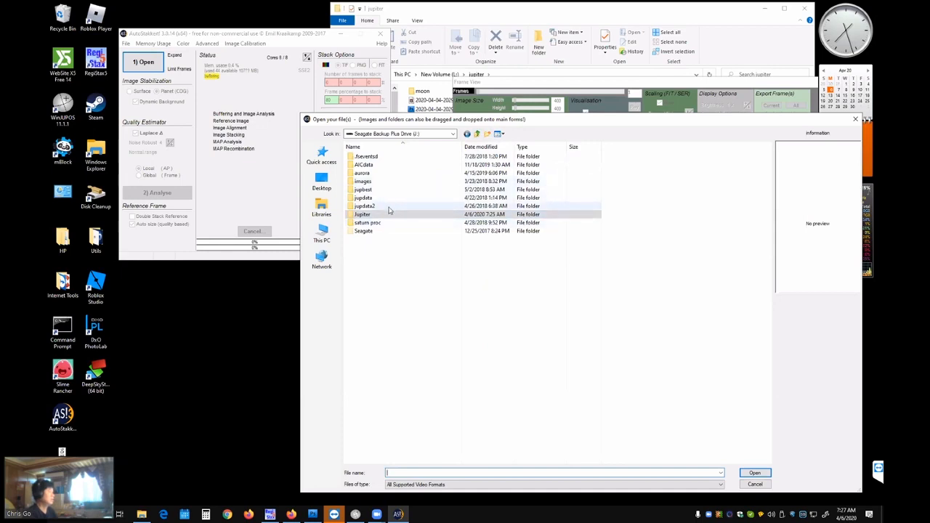
click(477, 134)
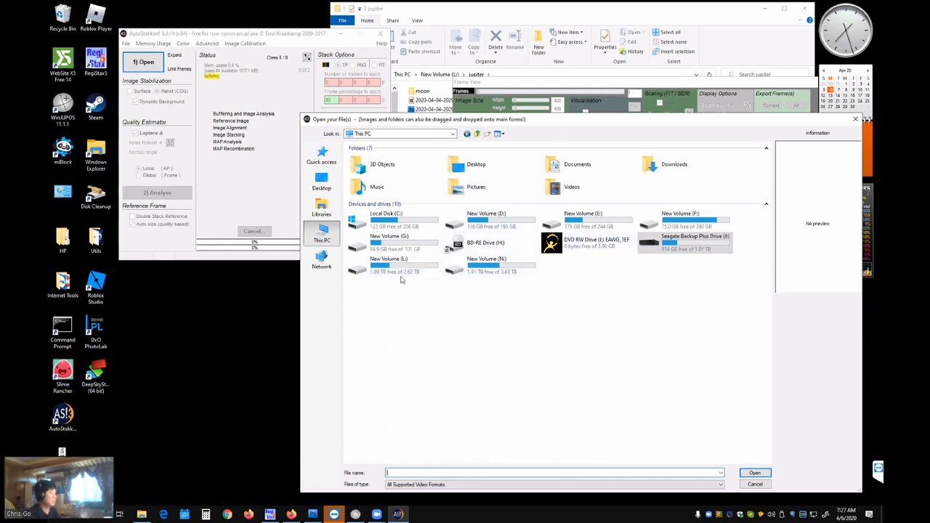
click(399, 269)
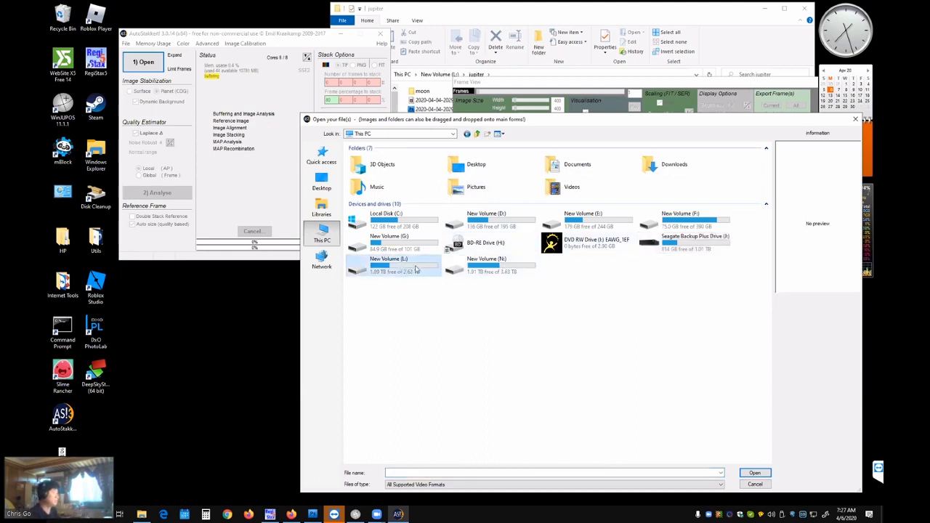
double_click(416, 267)
scroll(461, 285, down, 3)
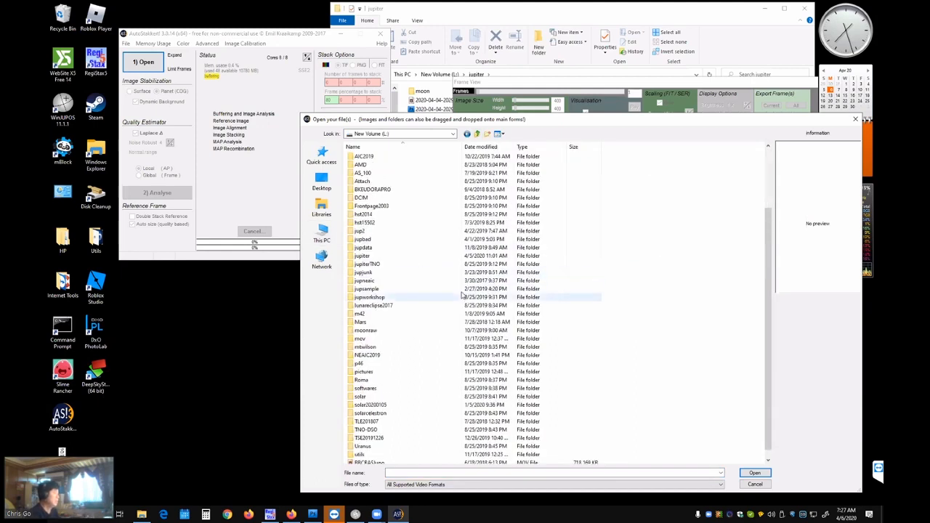
double_click(438, 256)
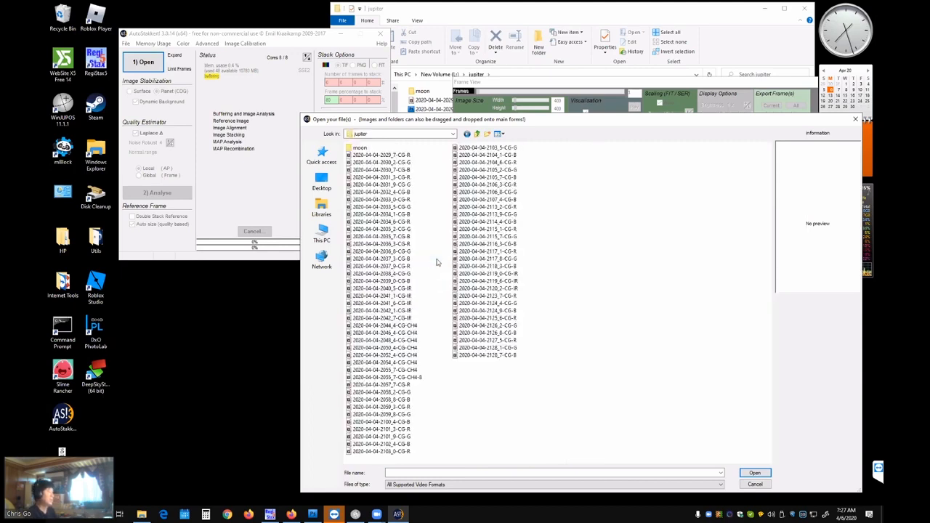
click(416, 155)
shift+click(417, 281)
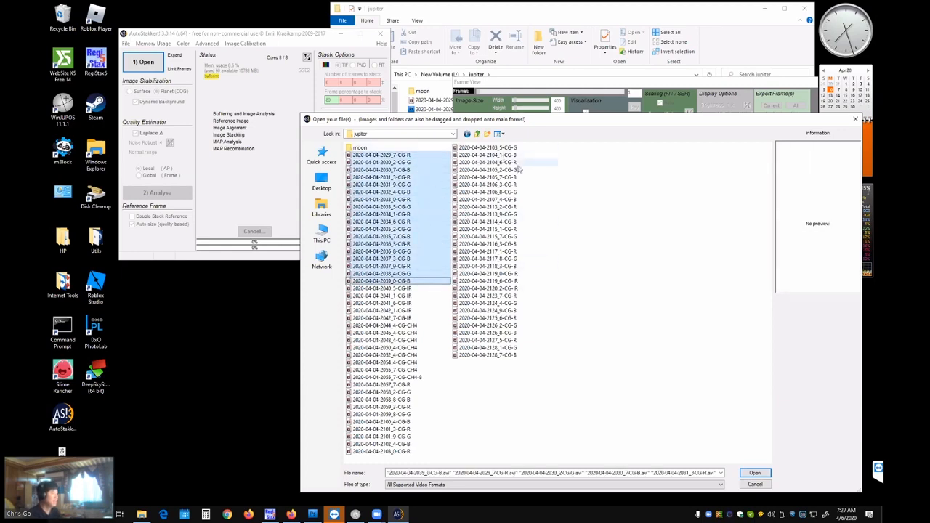
click(745, 472)
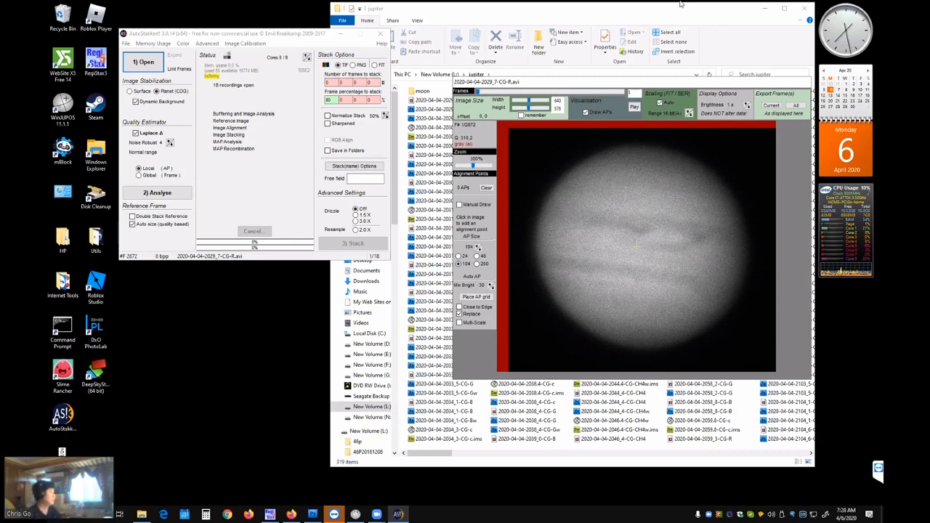
click(159, 63)
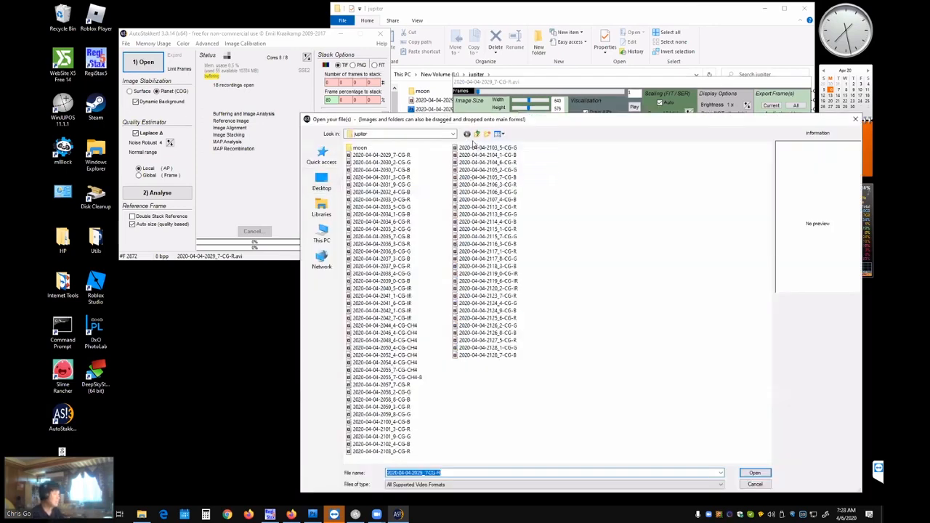
double_click(517, 304)
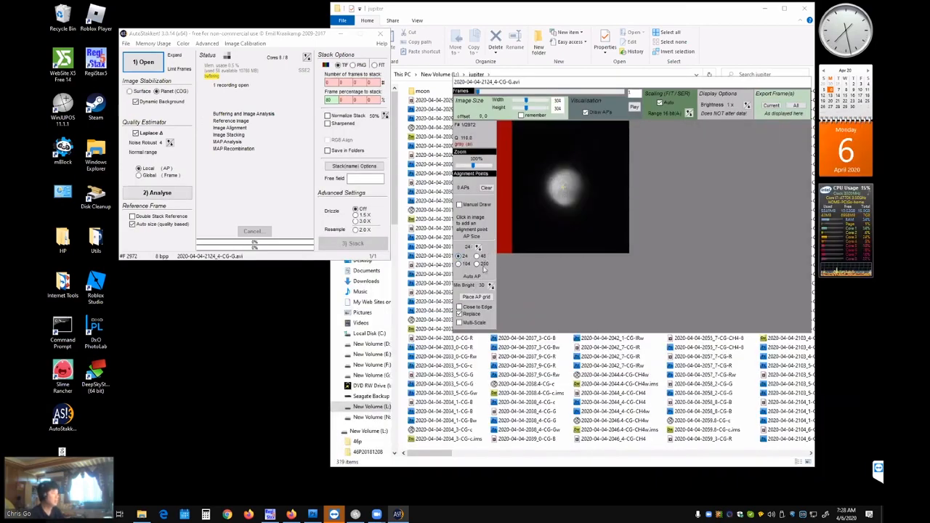
click(476, 296)
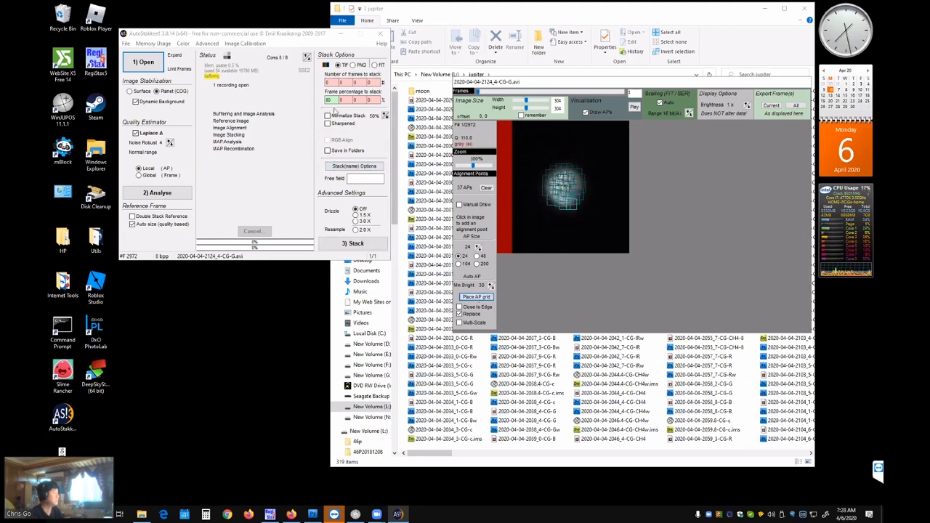
Stack the recording with the frame percentage set to 70 and Drizzle set to 1.5X.
double_click(333, 99)
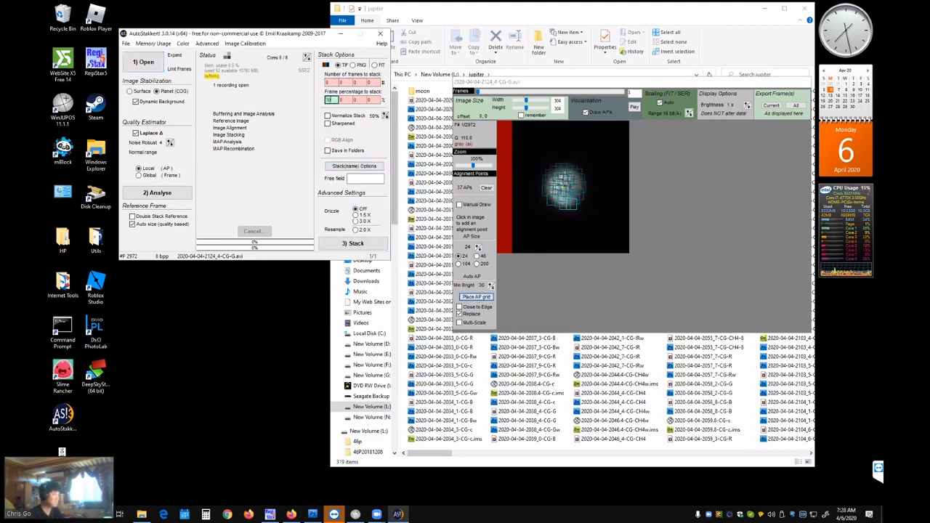
click(356, 215)
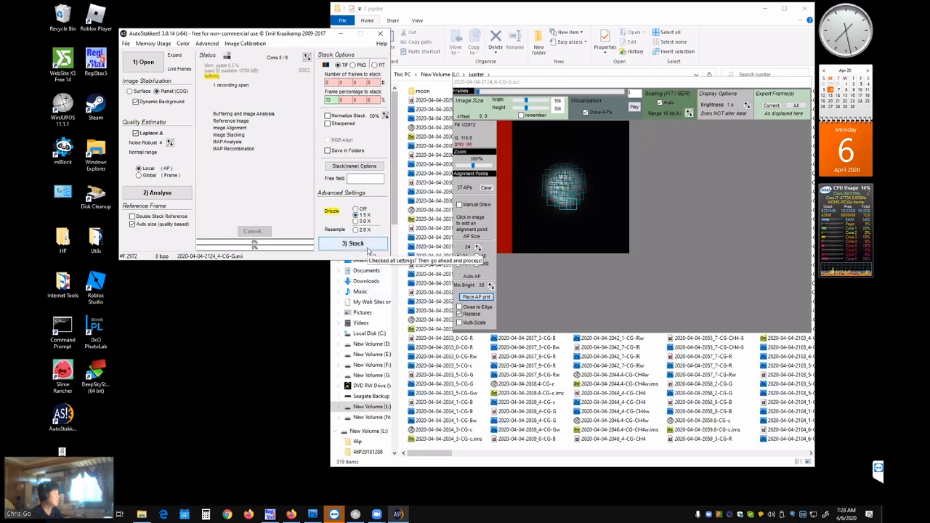
click(353, 243)
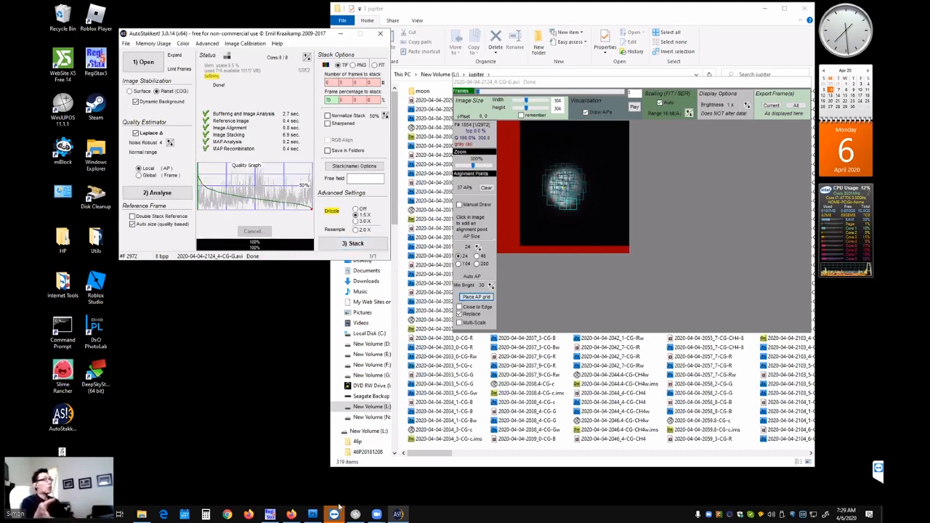
double_click(95, 62)
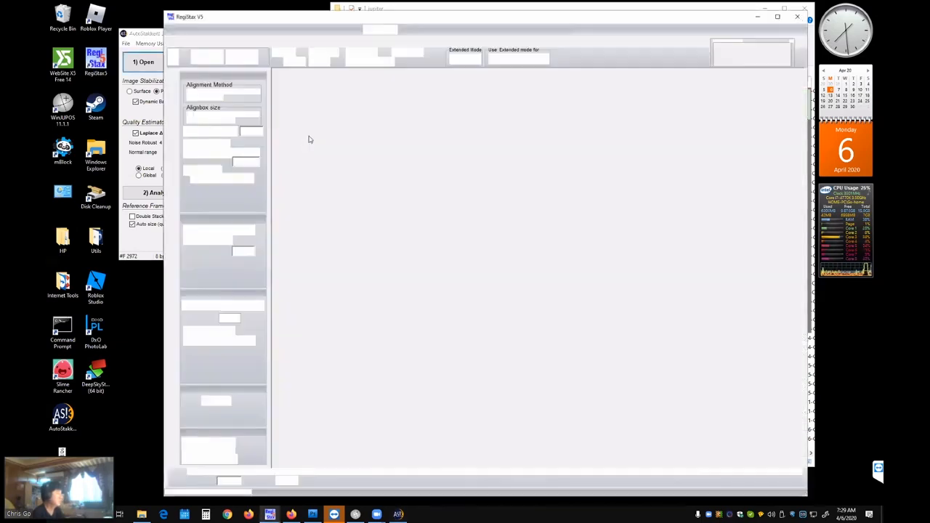
click(180, 29)
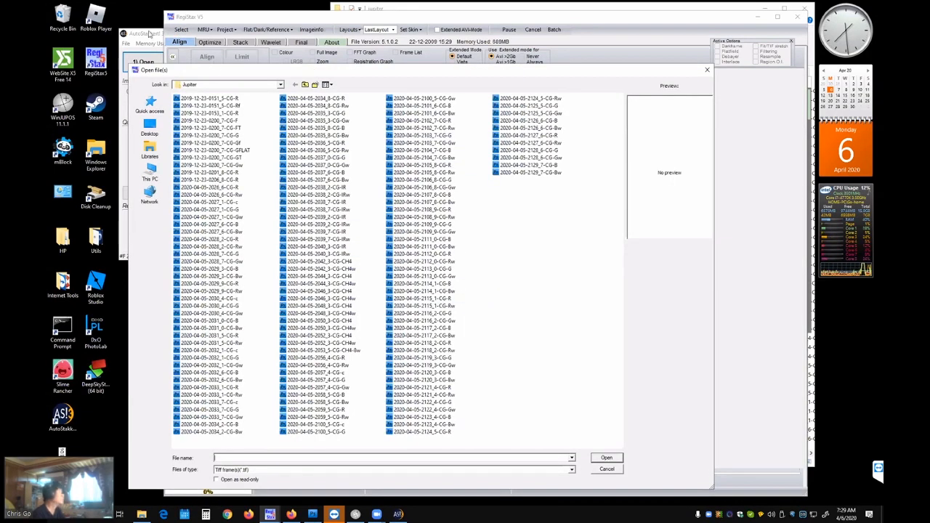
click(149, 34)
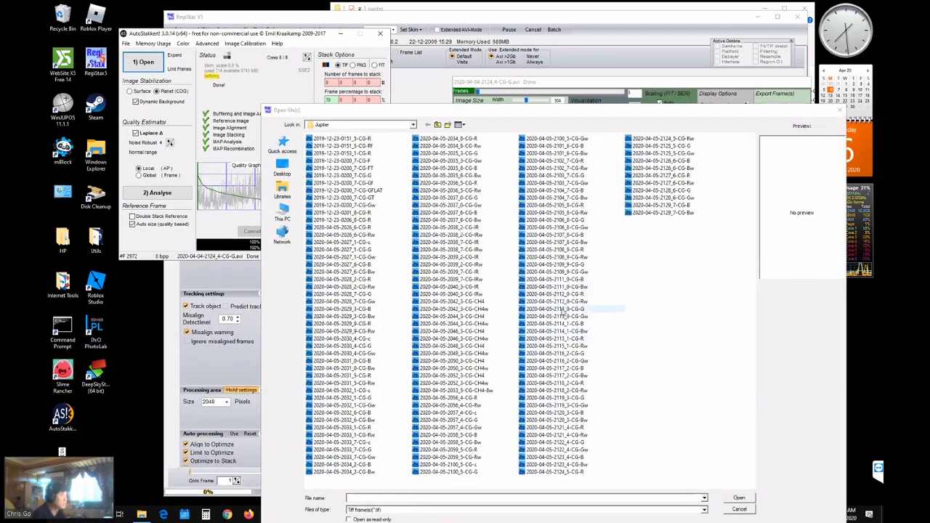
double_click(586, 442)
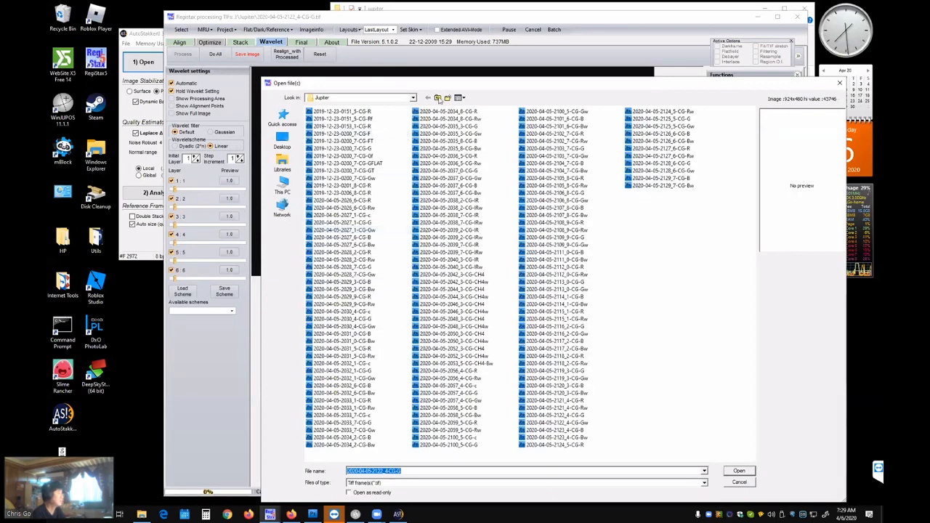
click(438, 98)
click(438, 98)
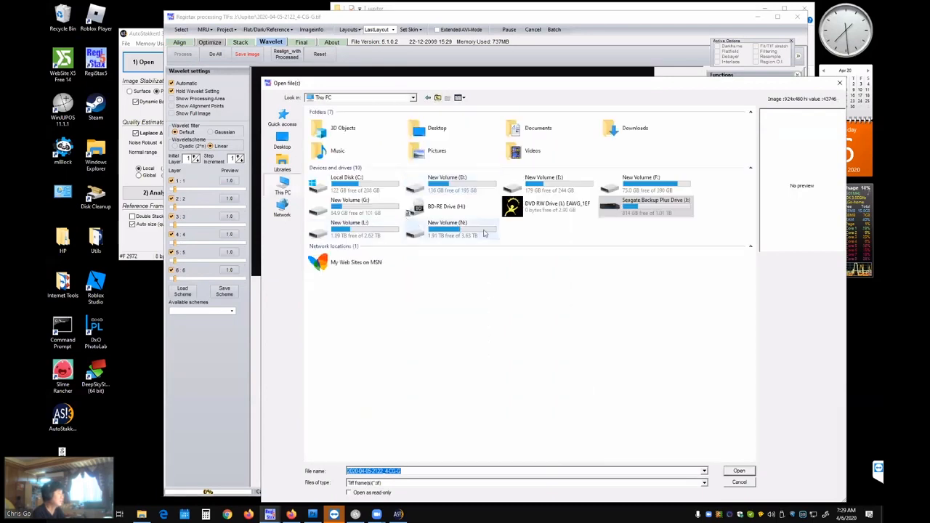
double_click(379, 232)
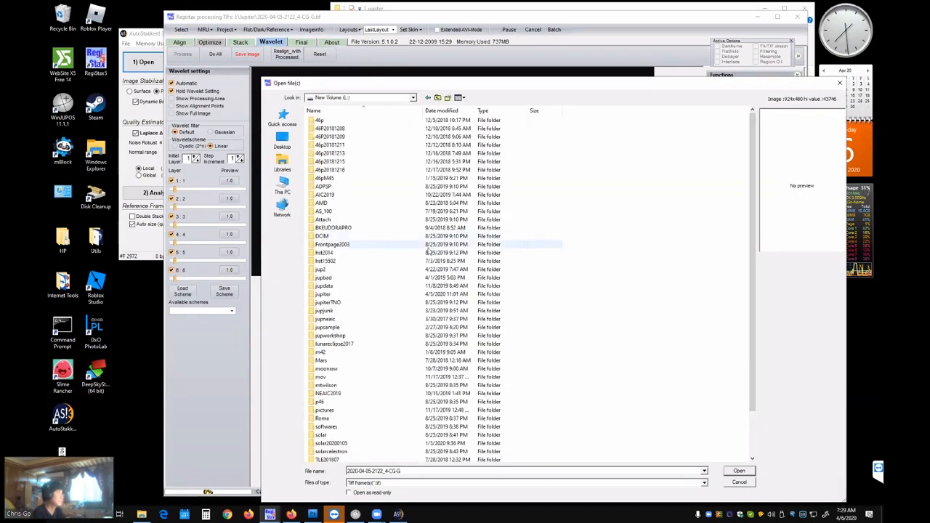
scroll(427, 249, down, 2)
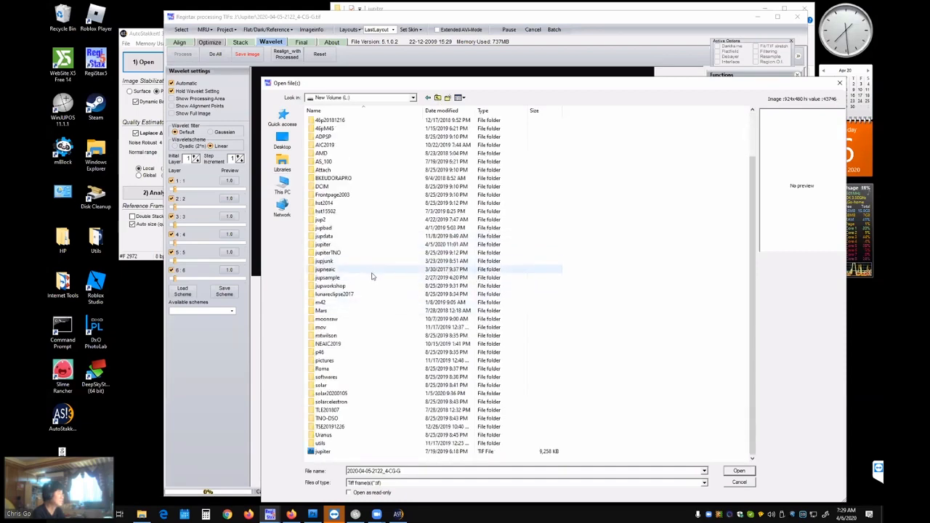
double_click(365, 245)
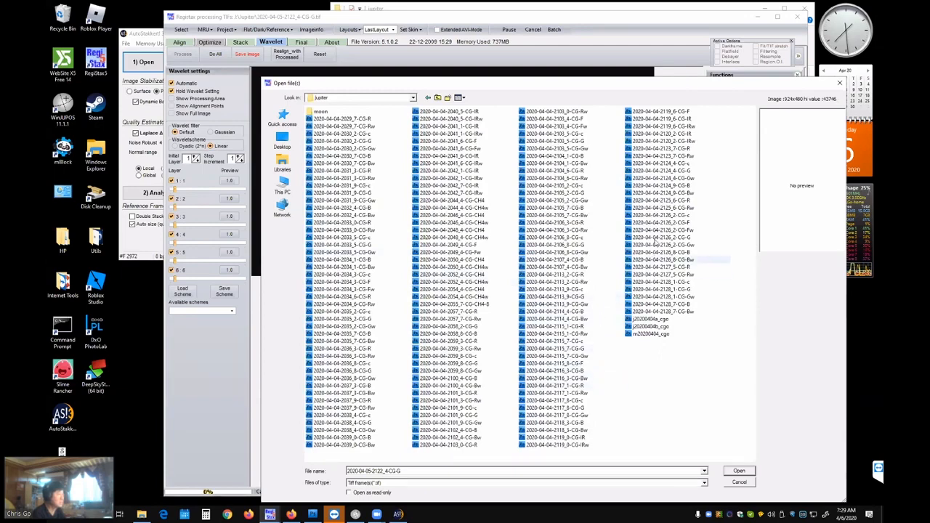
click(696, 171)
double_click(696, 171)
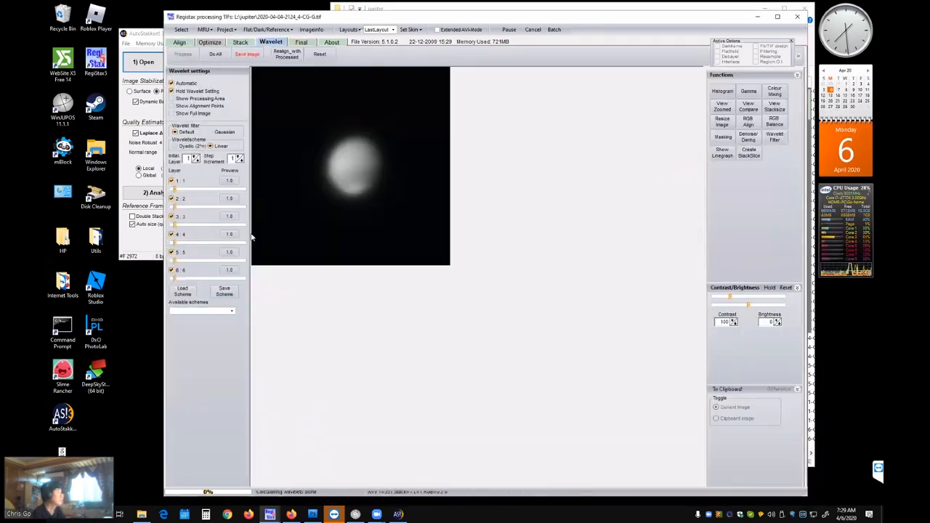
Sharpen the stacked image by applying the saved wavelet scheme listed directly after jupiter.rwv.
click(231, 311)
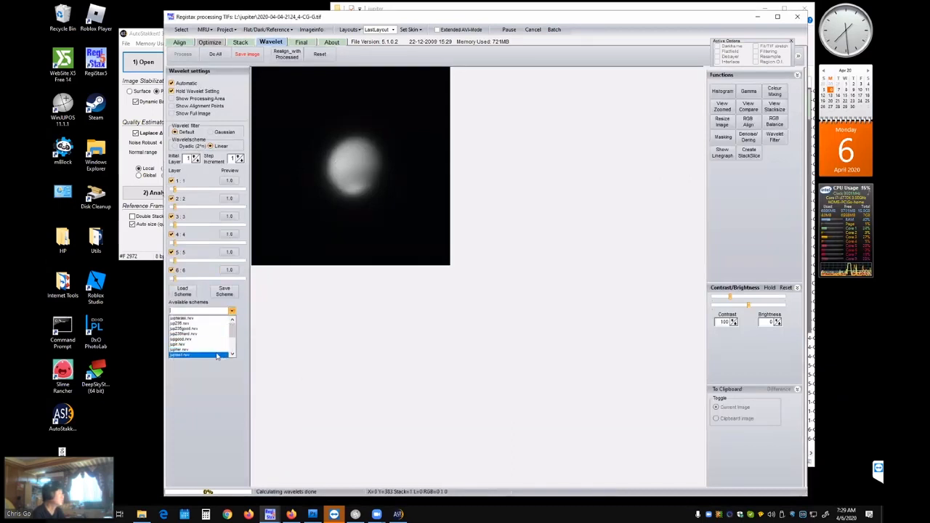
click(215, 352)
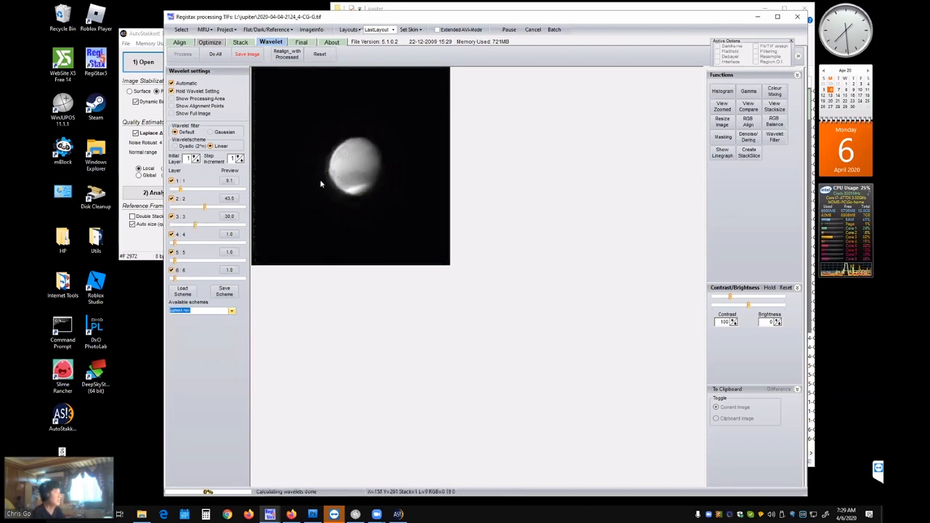
click(181, 29)
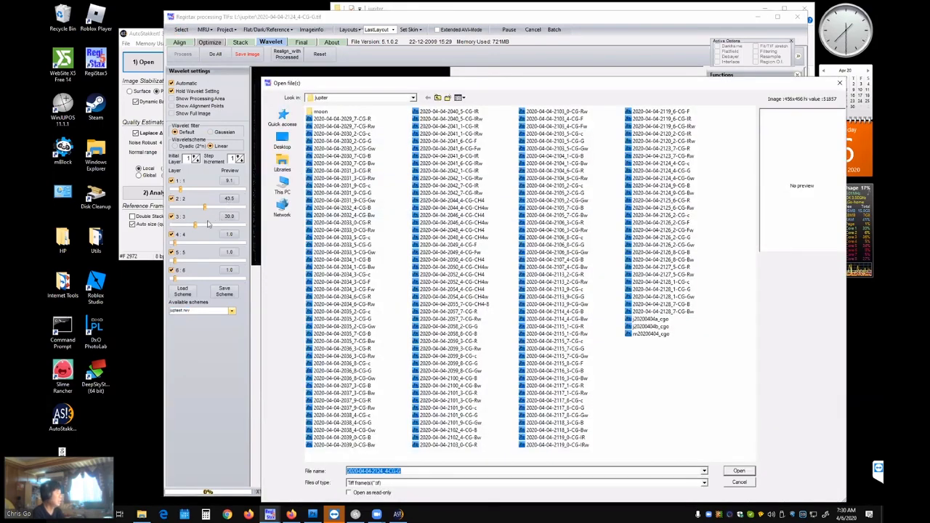
click(137, 247)
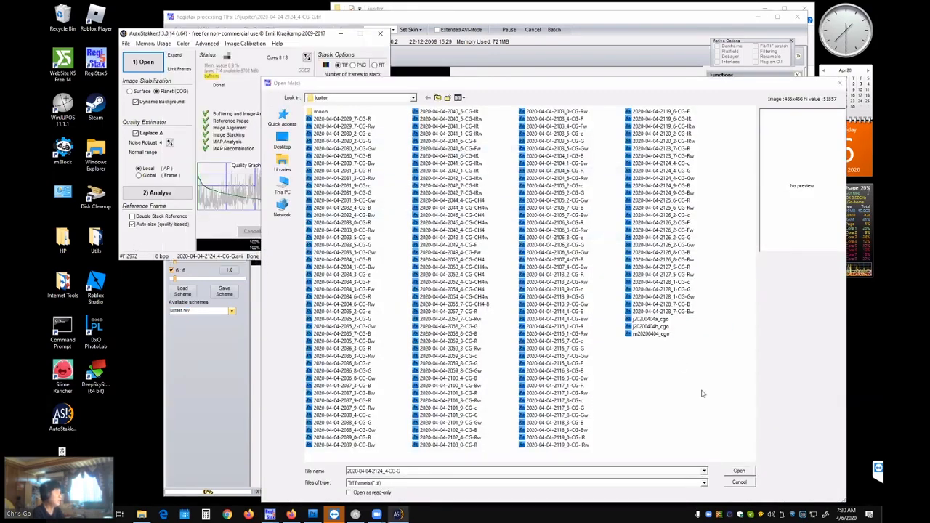
click(740, 483)
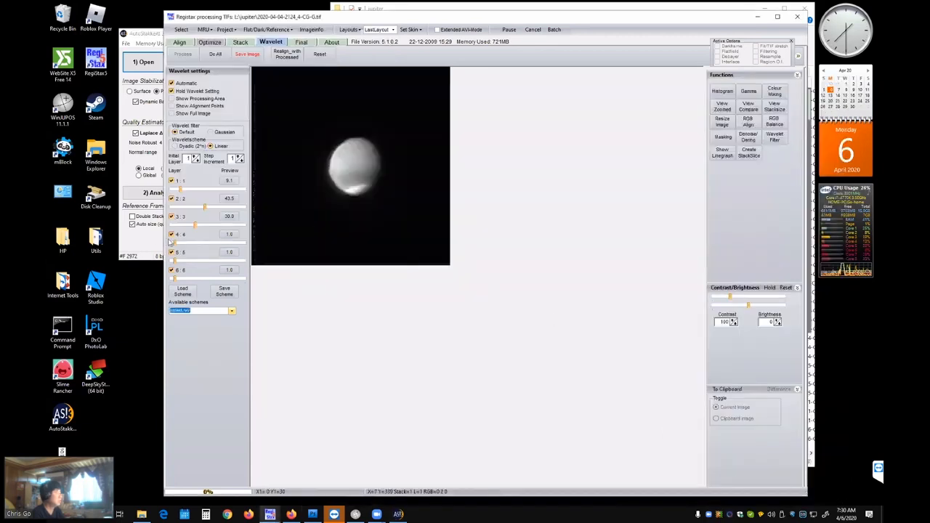
key(alt+Tab)
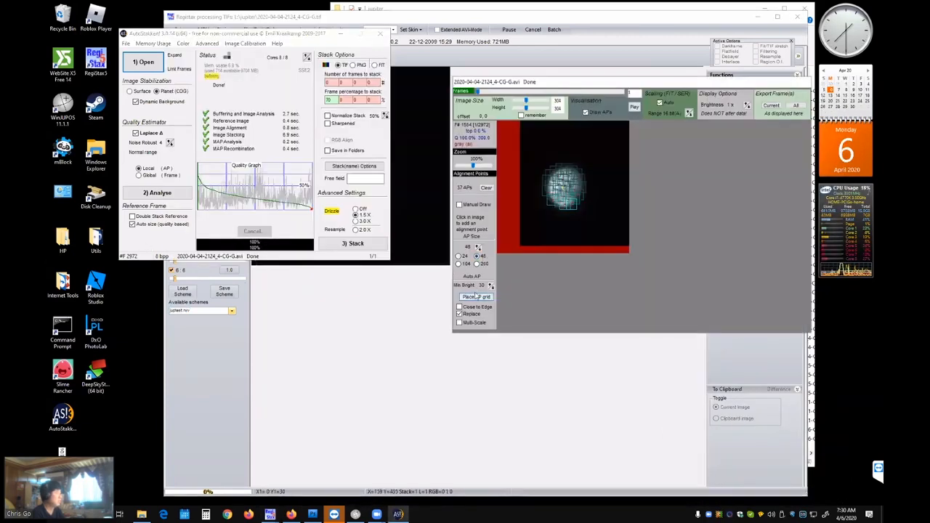
click(418, 302)
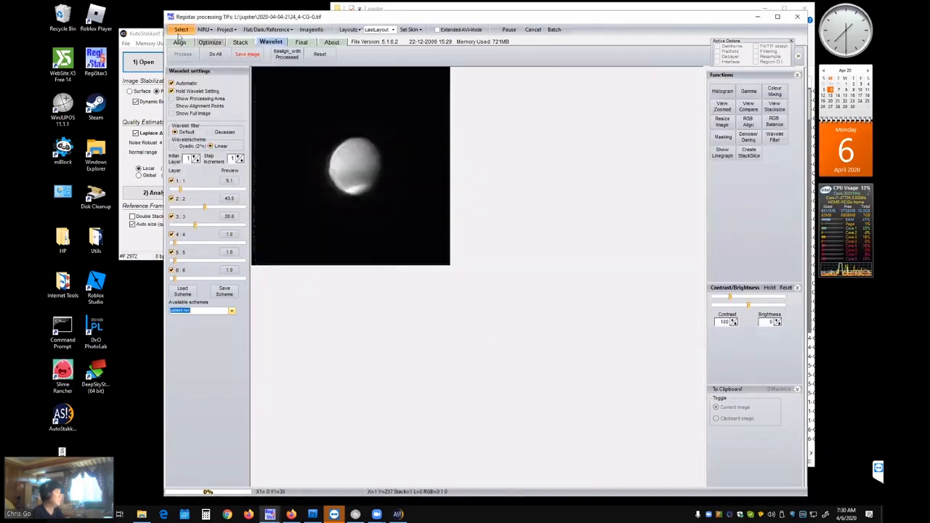
click(180, 29)
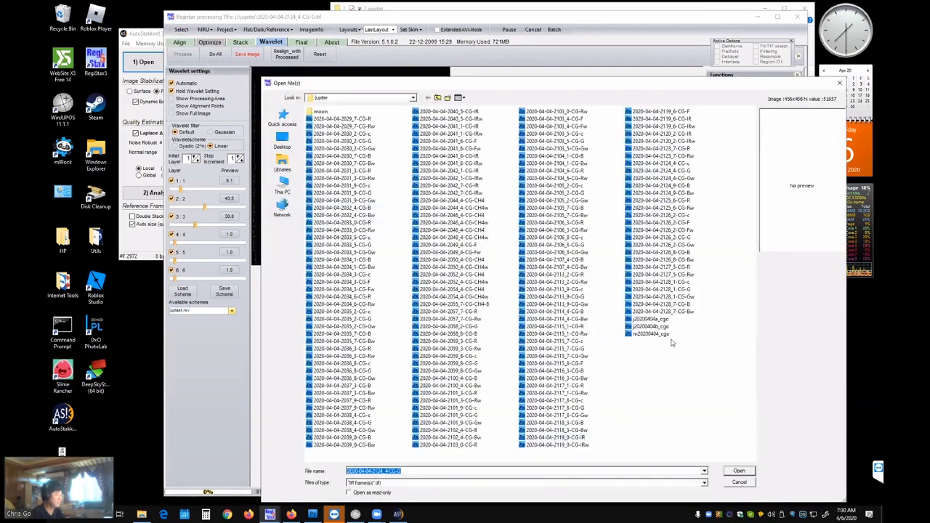
double_click(683, 289)
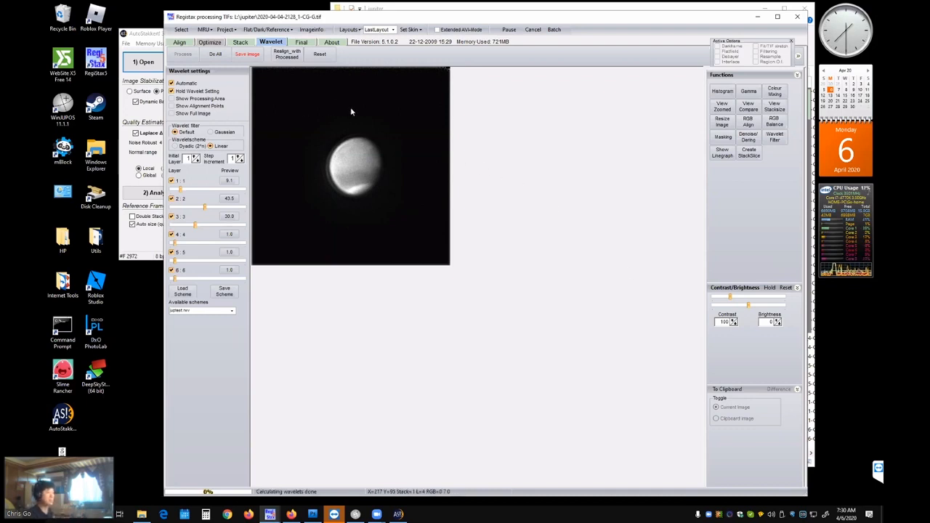
click(757, 16)
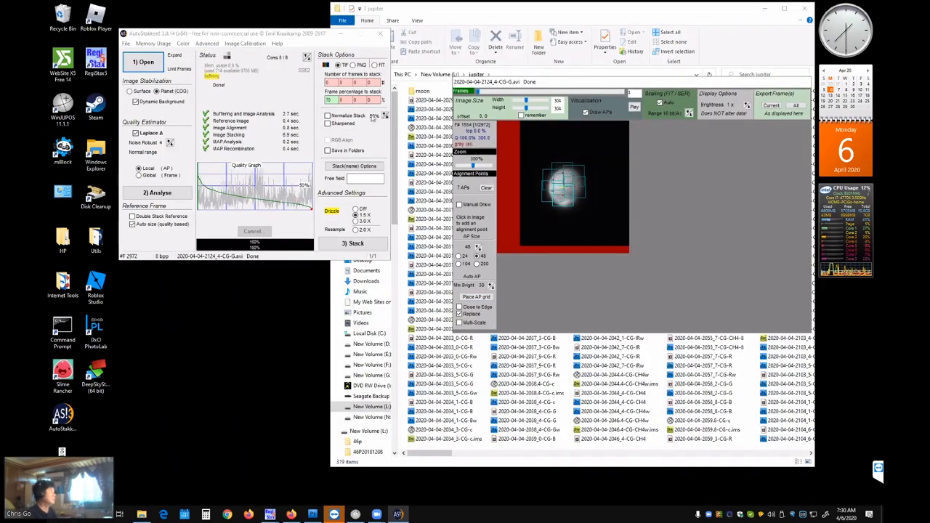
click(145, 61)
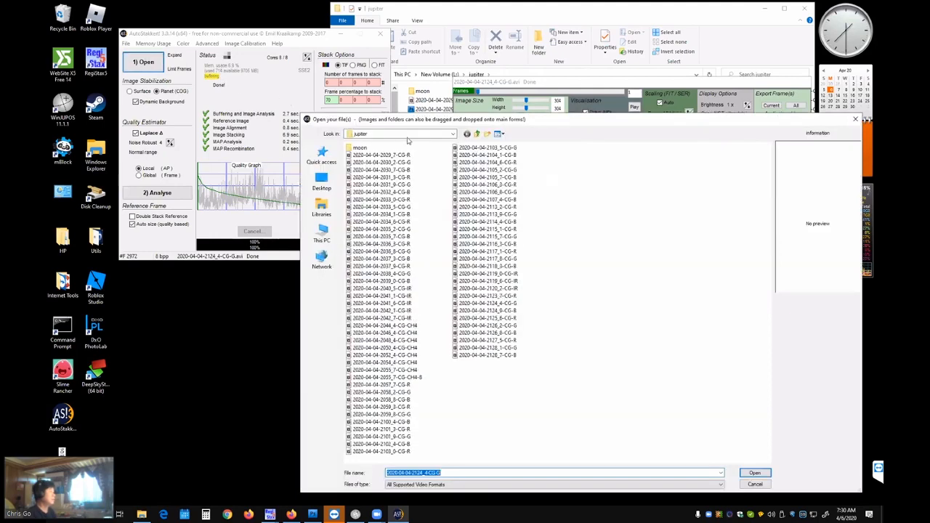
shift+click(427, 281)
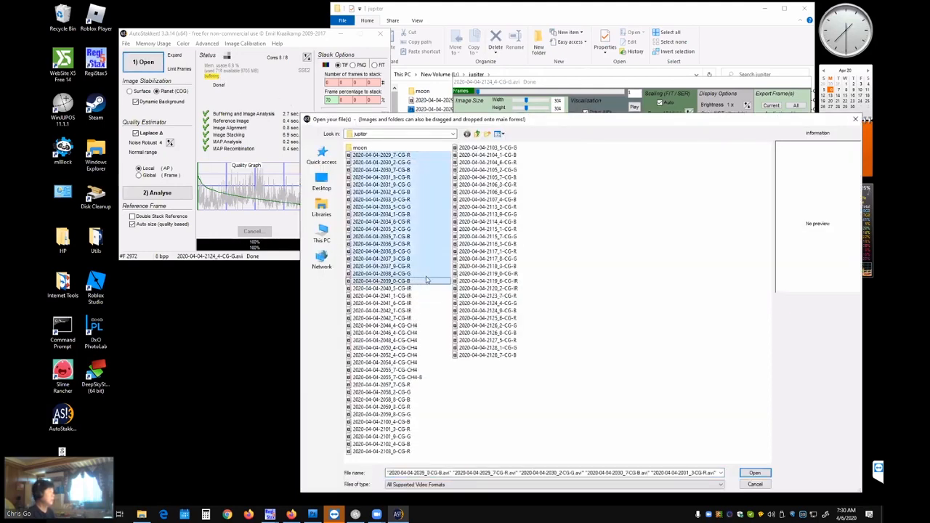
click(754, 472)
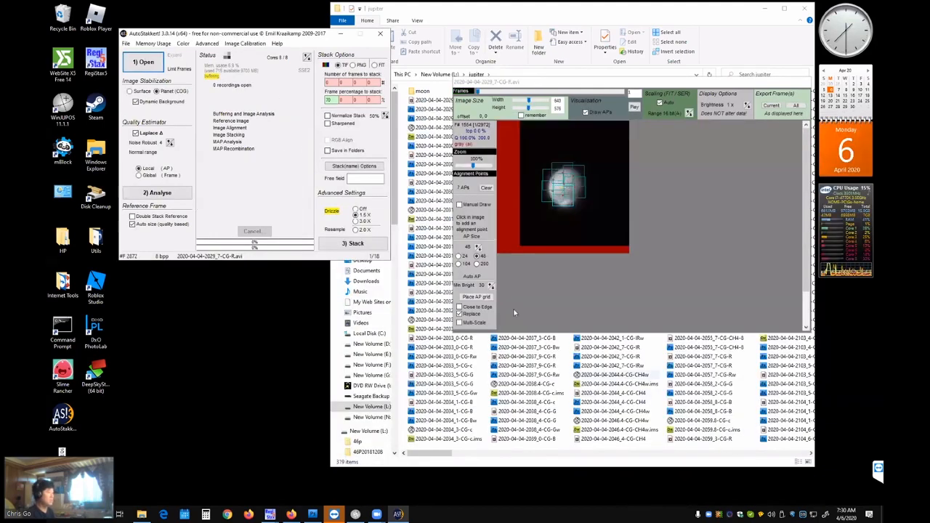
Set the alignment point size to 104 and place an automatic alignment point grid over the planet.
click(469, 265)
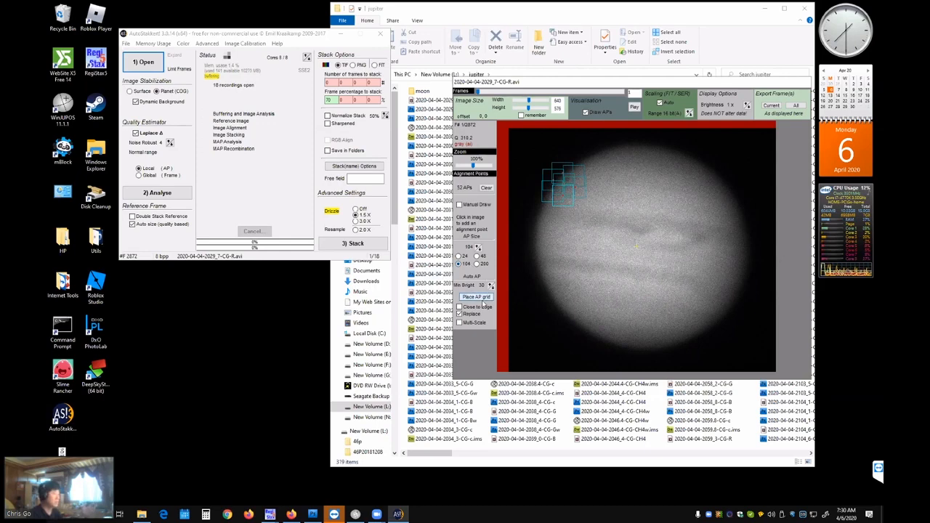
click(483, 303)
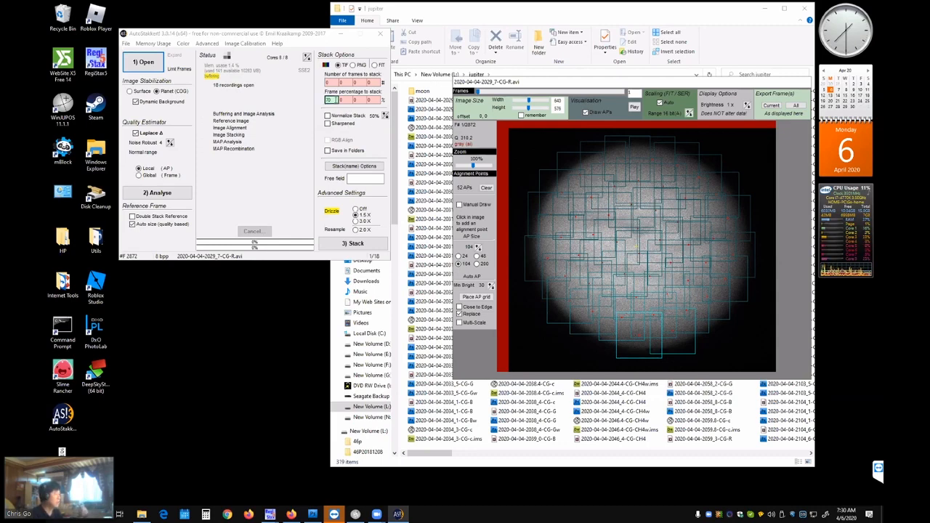
Start stacking the opened batch of recordings and cancel the run.
double_click(329, 99)
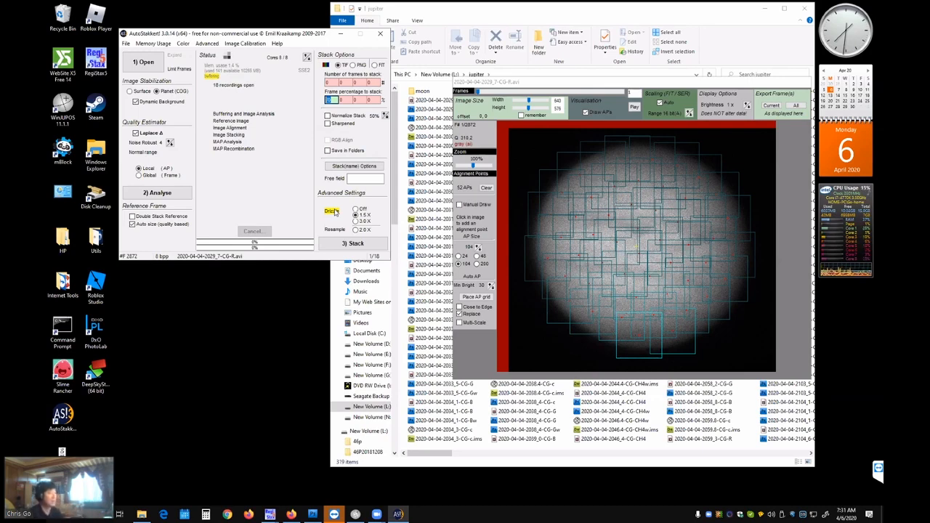
click(377, 245)
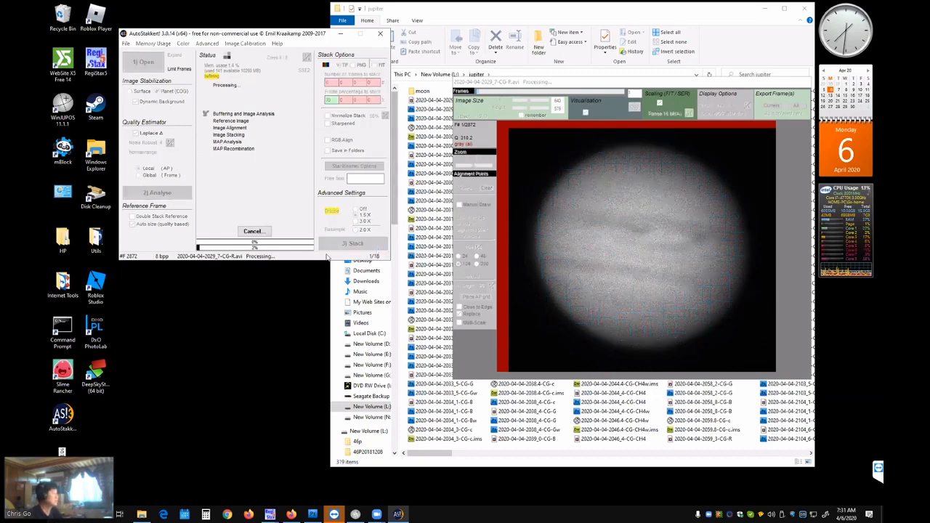
click(253, 231)
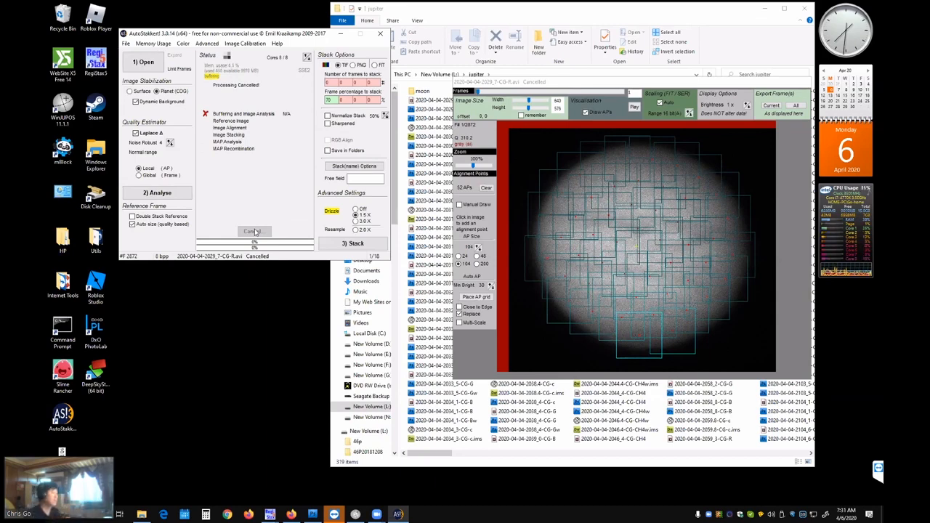
click(663, 187)
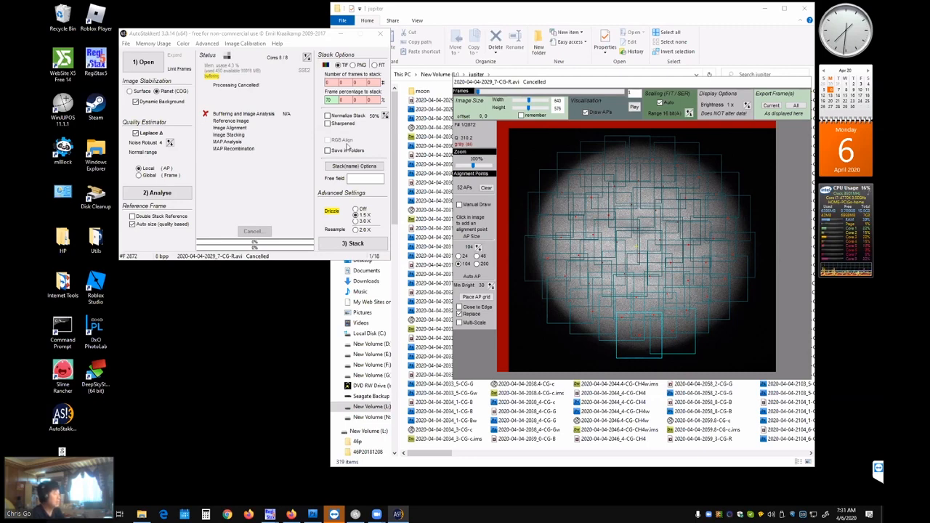
click(143, 62)
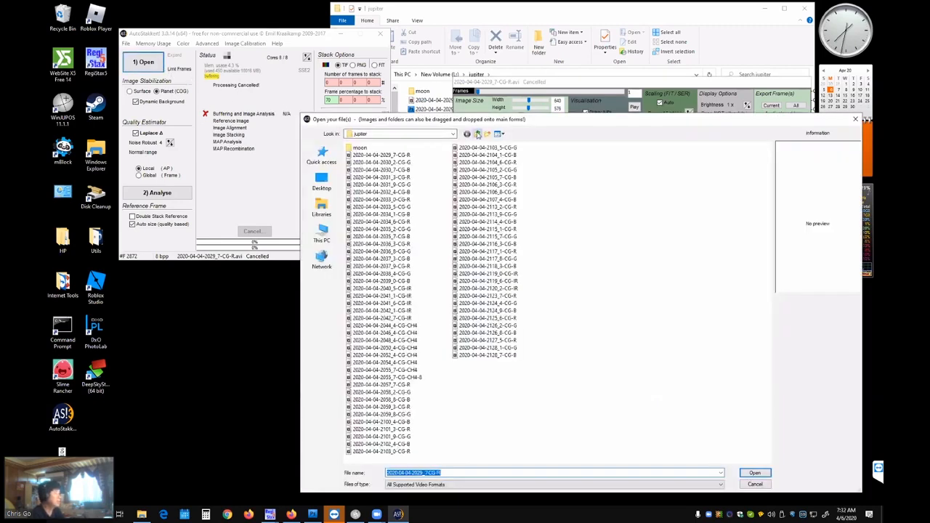
click(478, 135)
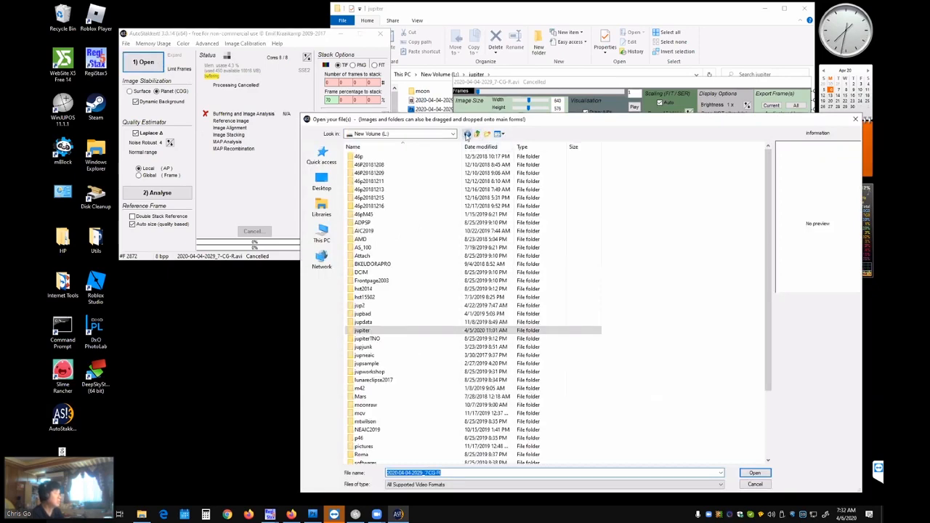
click(467, 135)
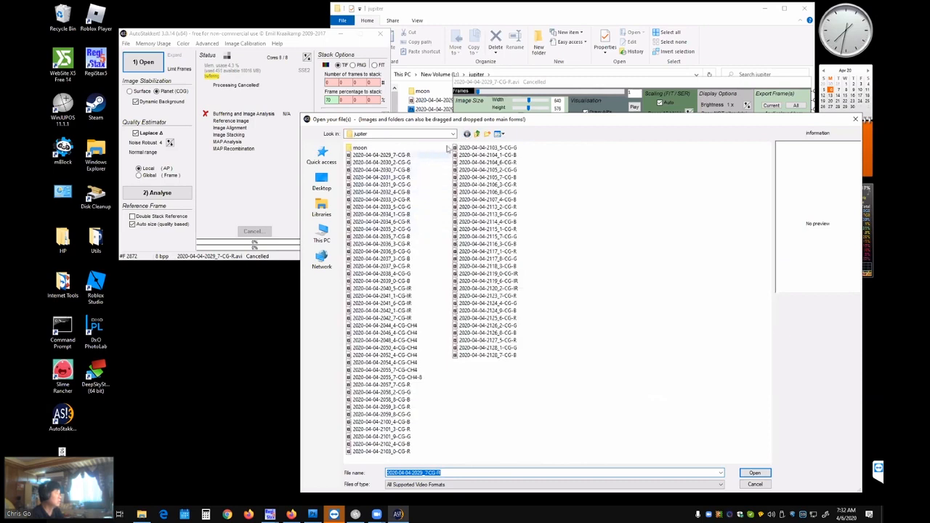
click(322, 208)
click(321, 232)
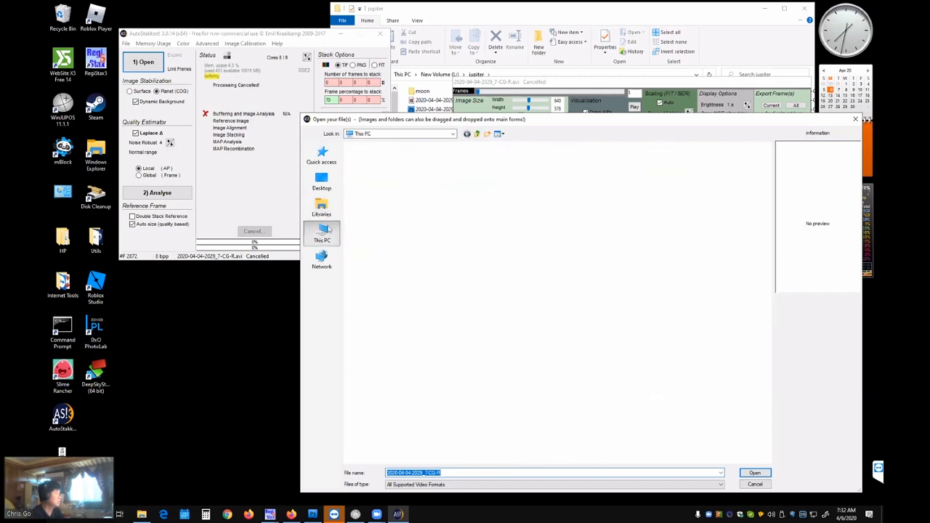
double_click(664, 247)
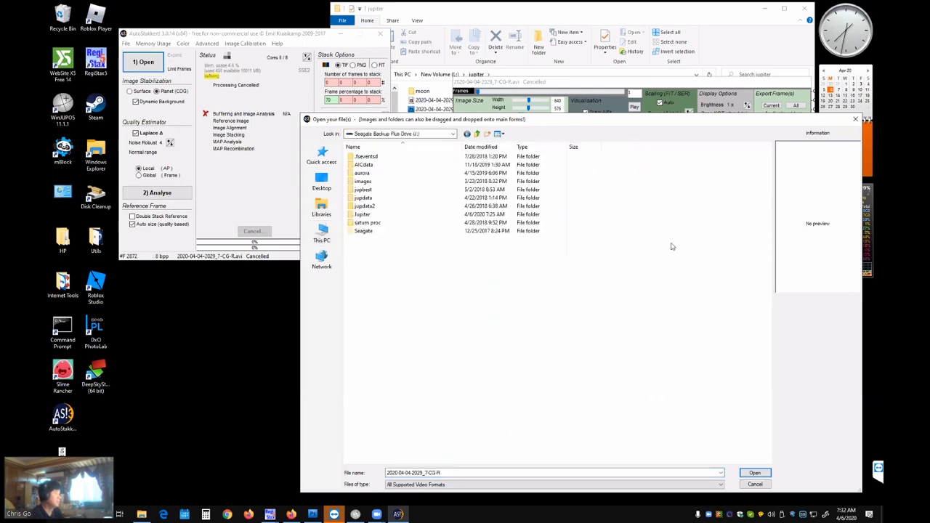
double_click(384, 214)
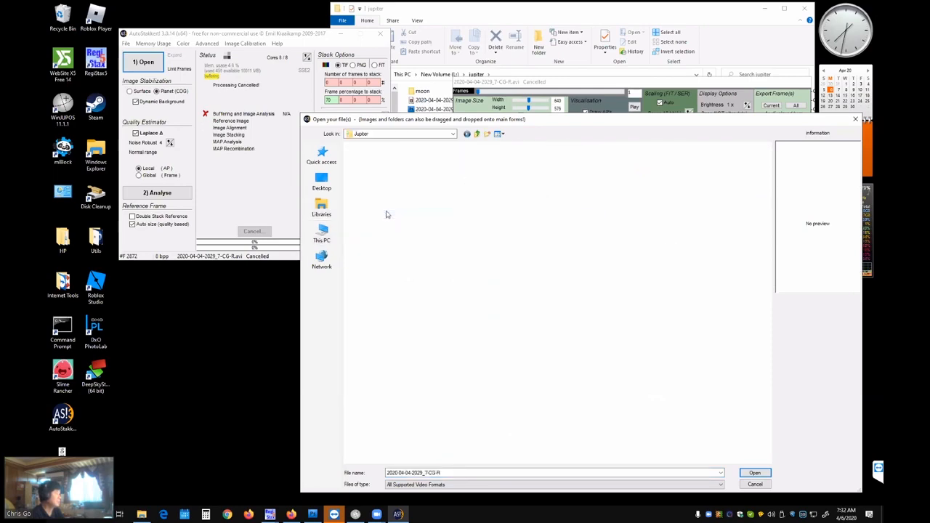
double_click(426, 216)
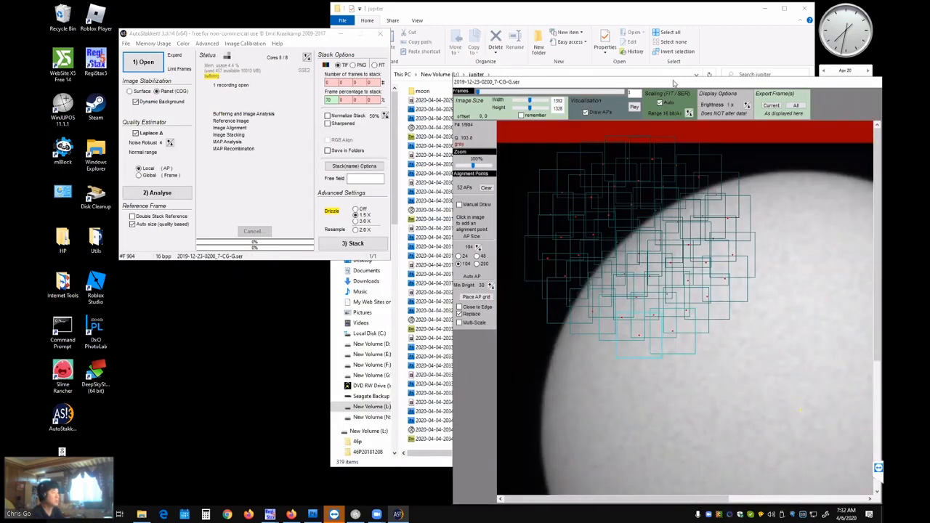
drag(561, 81, 451, 66)
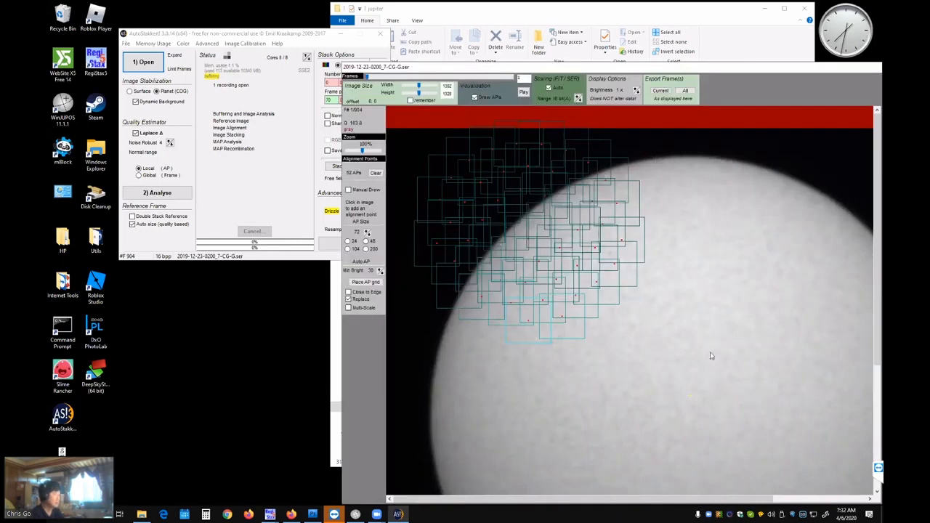
drag(774, 502, 858, 502)
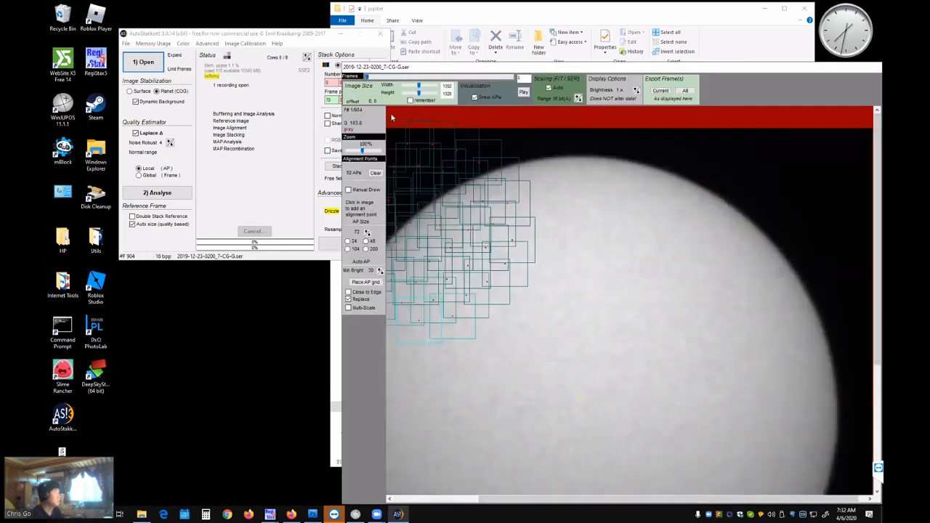
click(143, 62)
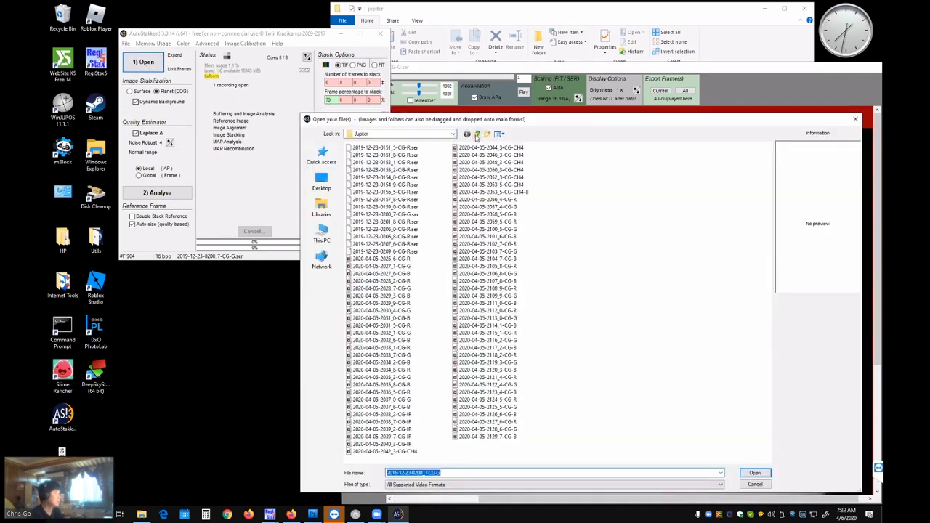
click(477, 134)
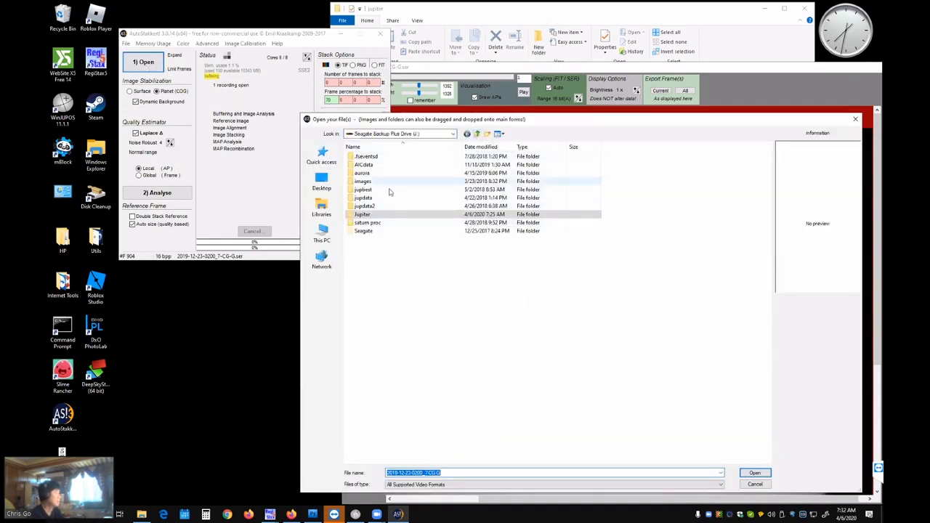
click(321, 234)
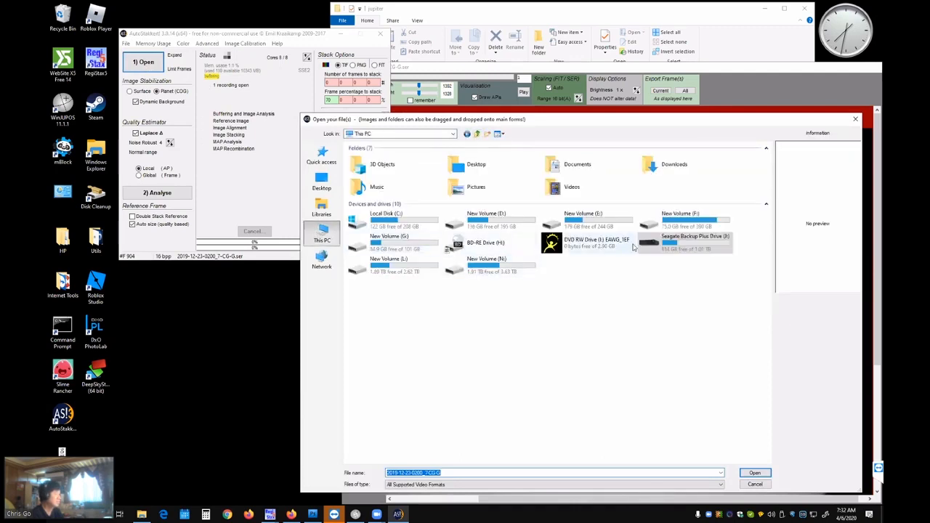
double_click(425, 266)
scroll(425, 266, down, 4)
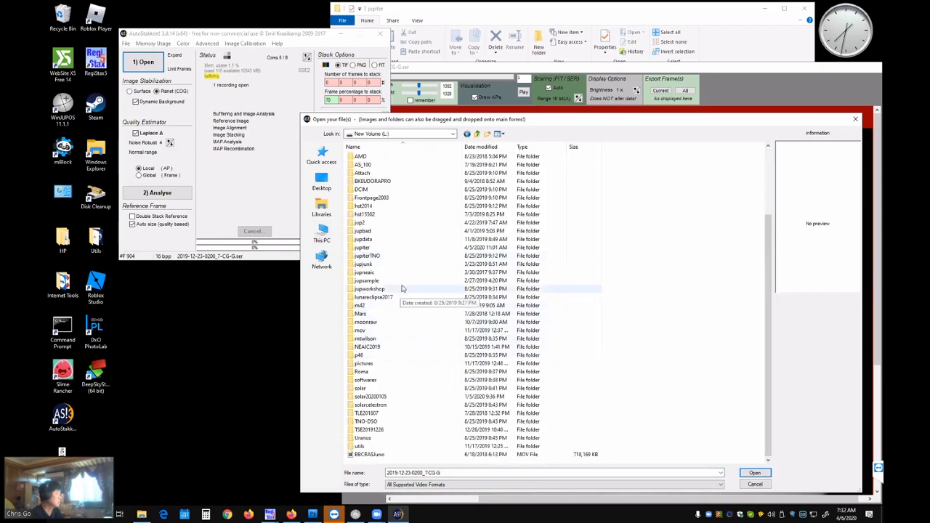
double_click(403, 248)
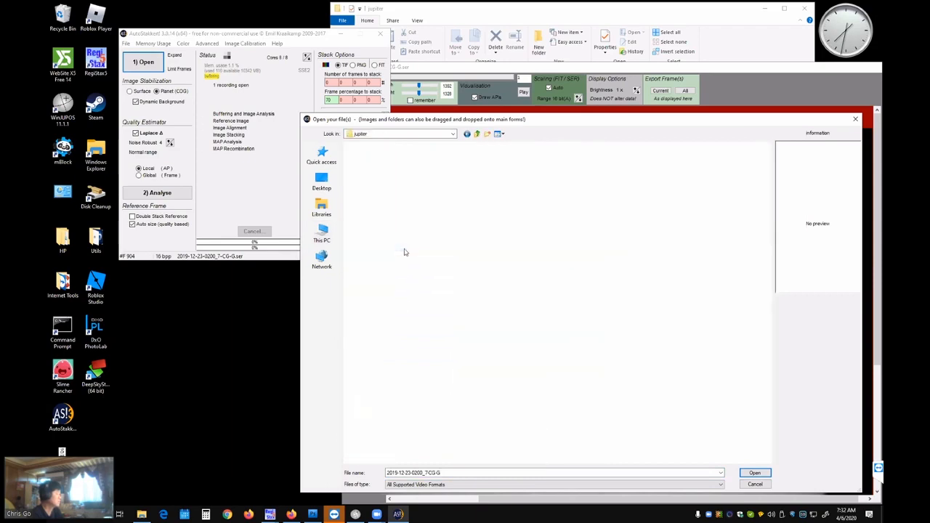
double_click(385, 149)
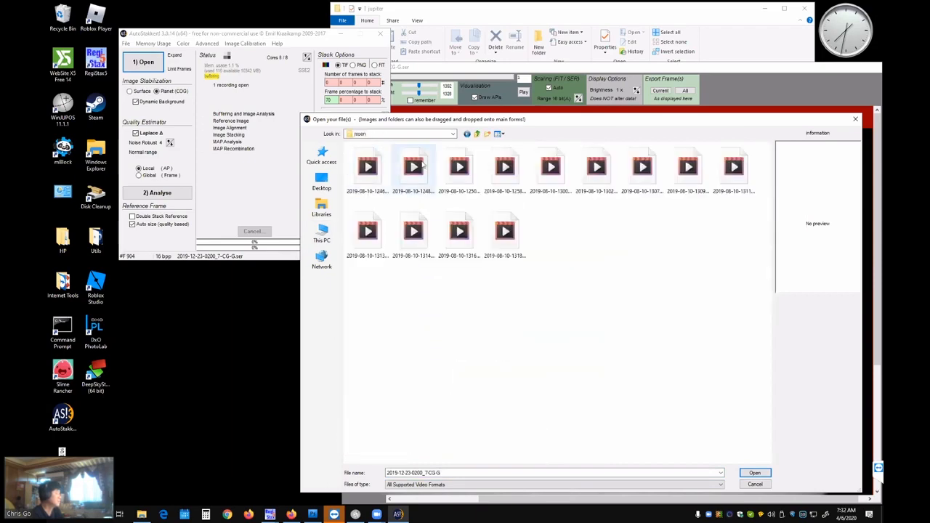
double_click(422, 164)
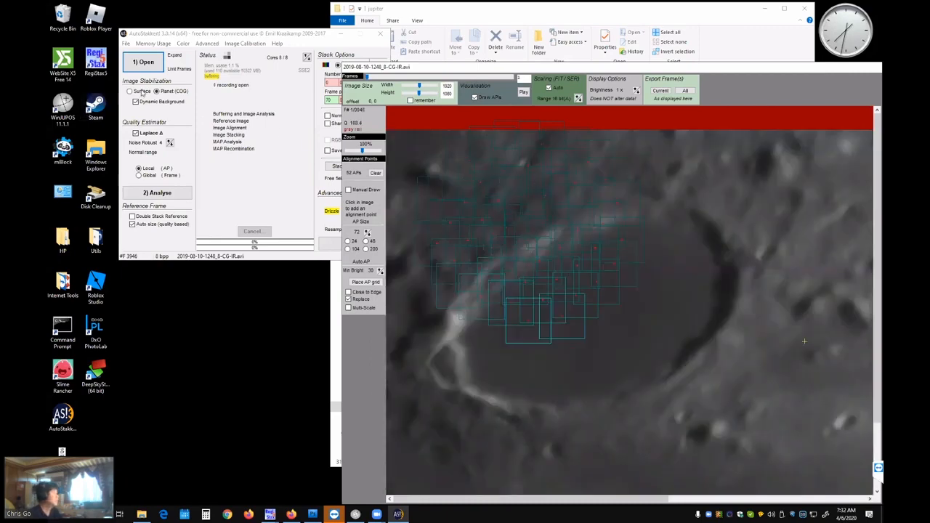
Set the image stabilization to Surface and analyse the lunar recording.
click(144, 95)
click(143, 92)
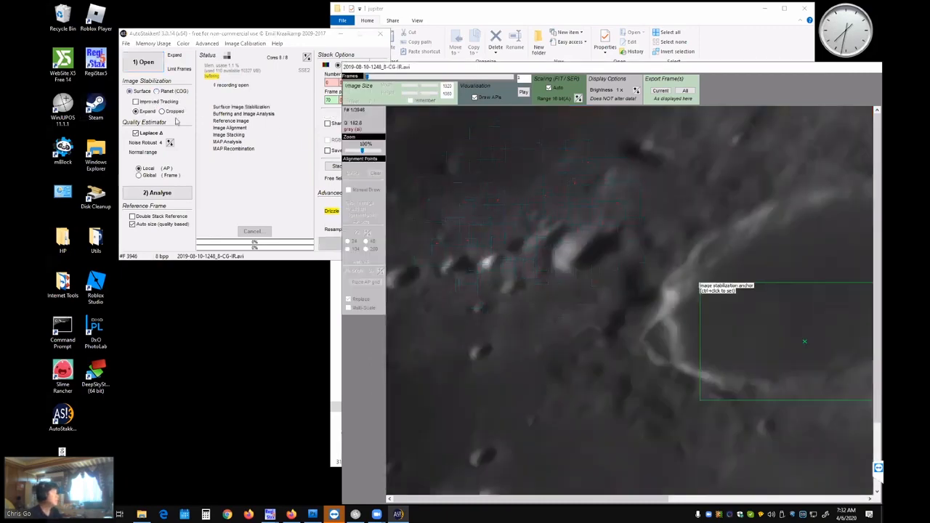
click(166, 195)
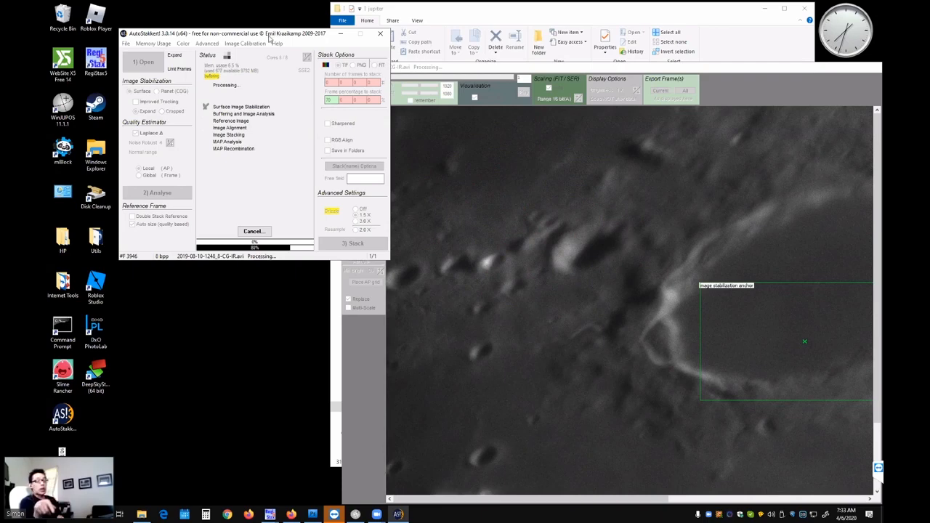
Reposition the main window and the lunar frame window so both can be reached while the analysis runs.
drag(268, 38, 212, 60)
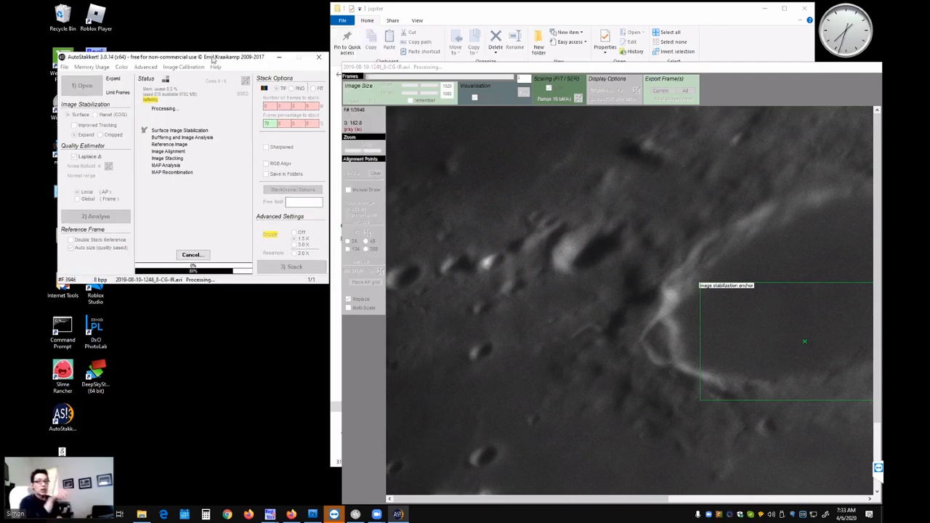
drag(213, 60, 243, 56)
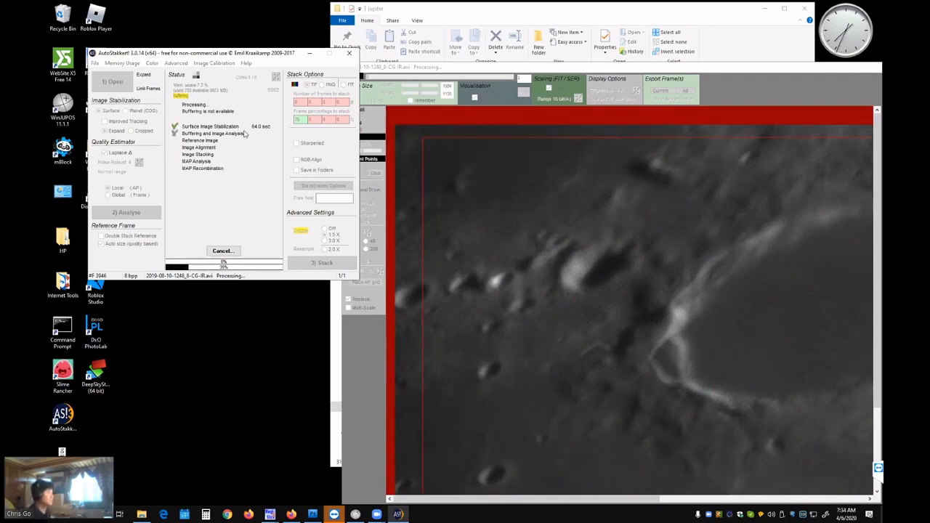
click(528, 66)
drag(528, 67, 480, 35)
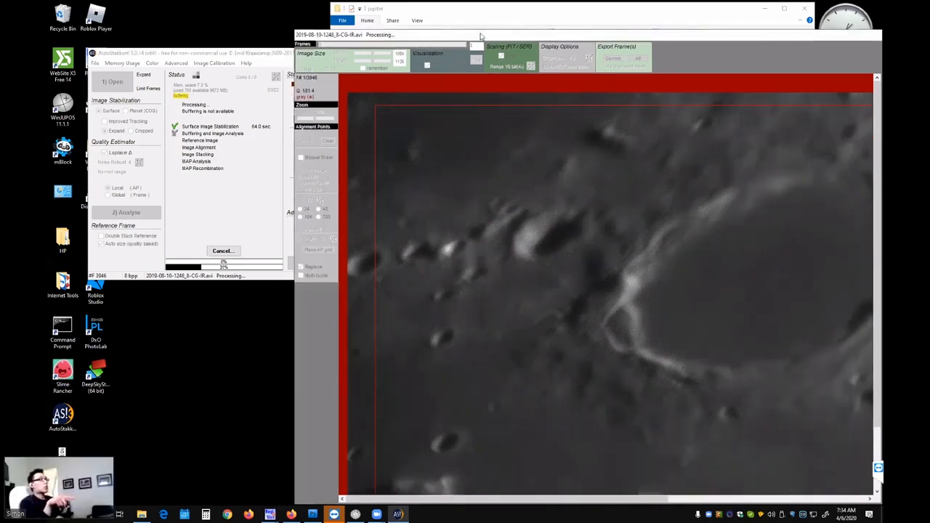
click(196, 58)
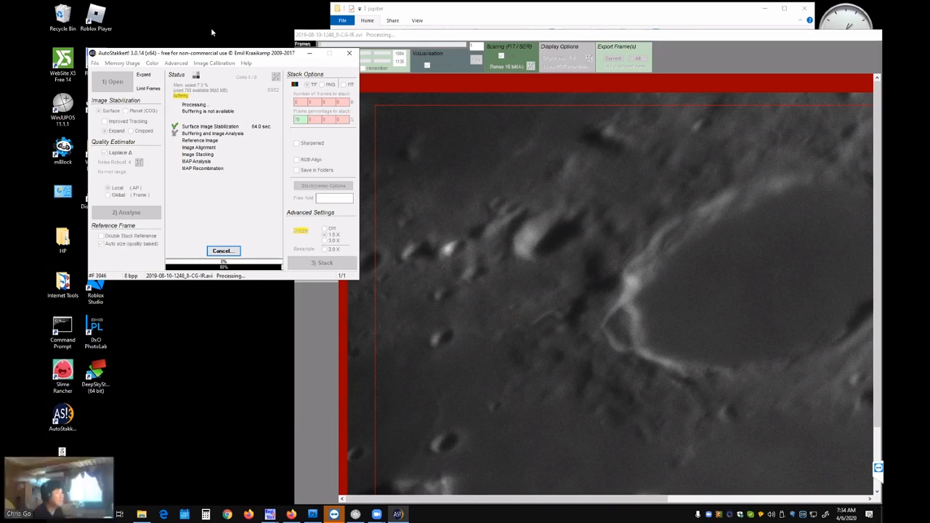
Place an alignment point grid on the lunar frame and replace it with one using an AP size of 200.
click(326, 308)
click(324, 251)
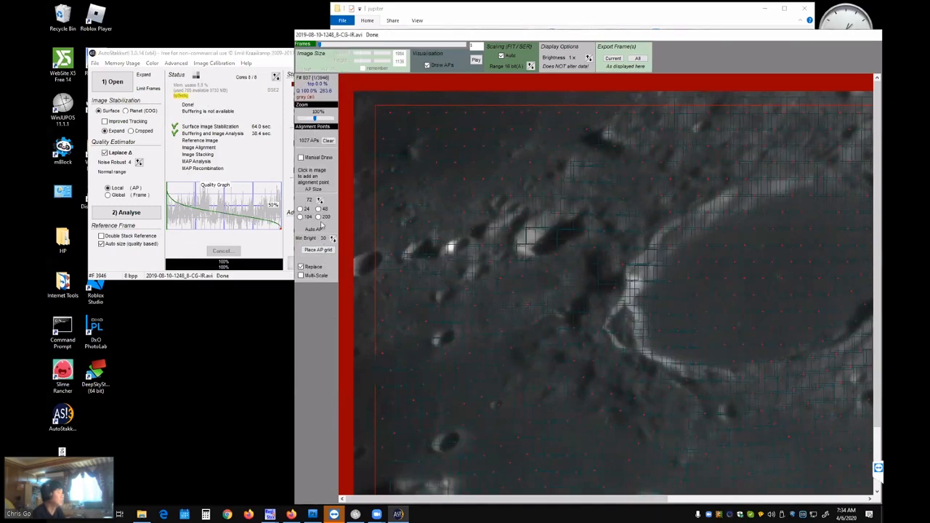
click(317, 217)
click(318, 250)
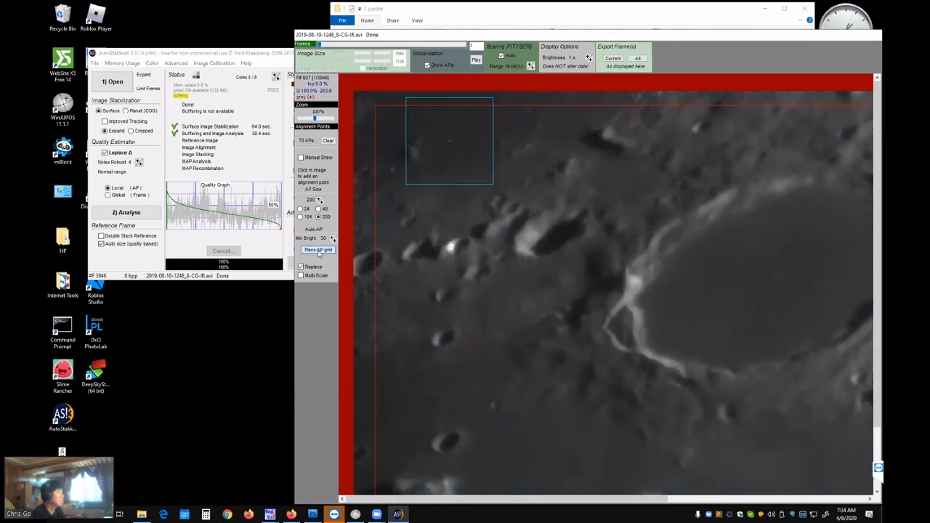
click(319, 251)
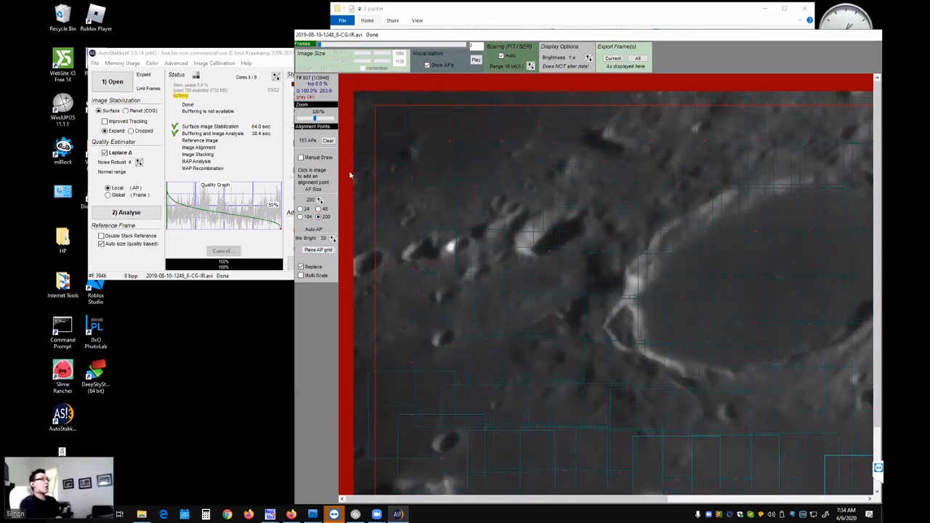
Examine the alignment point grid on the lunar frame alongside the quality graph and the stack options.
click(244, 53)
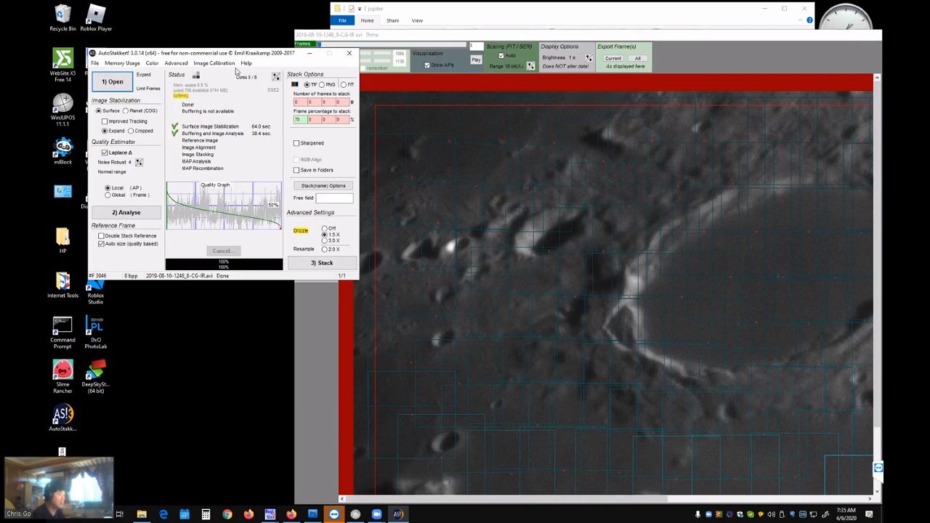
click(365, 81)
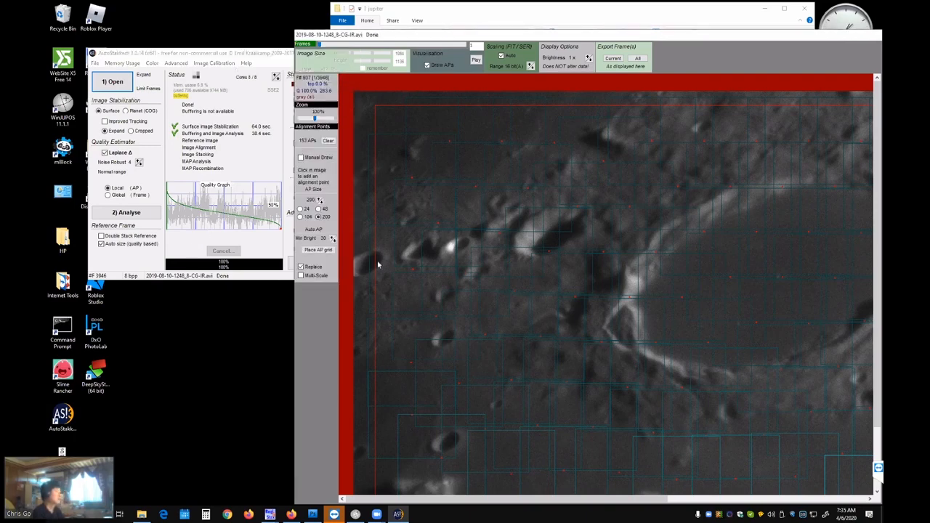
click(272, 58)
click(391, 112)
click(264, 56)
click(340, 125)
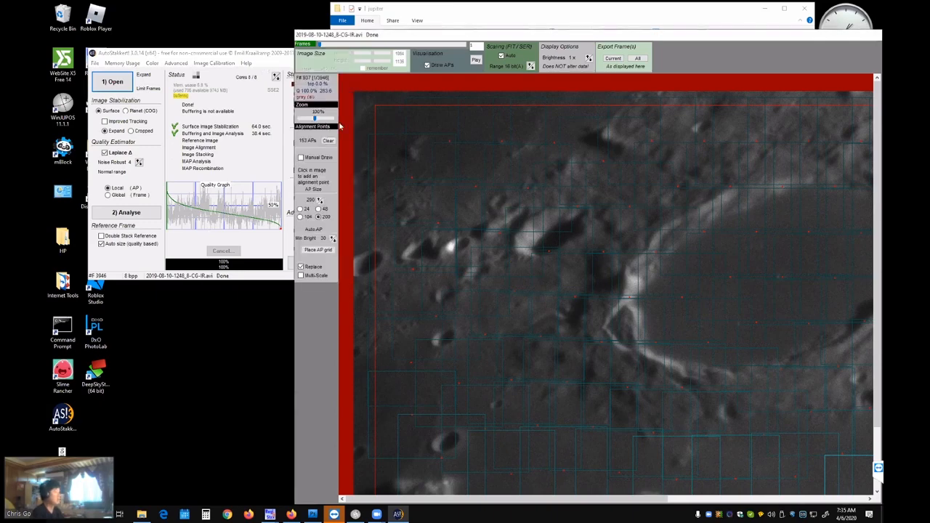
click(265, 63)
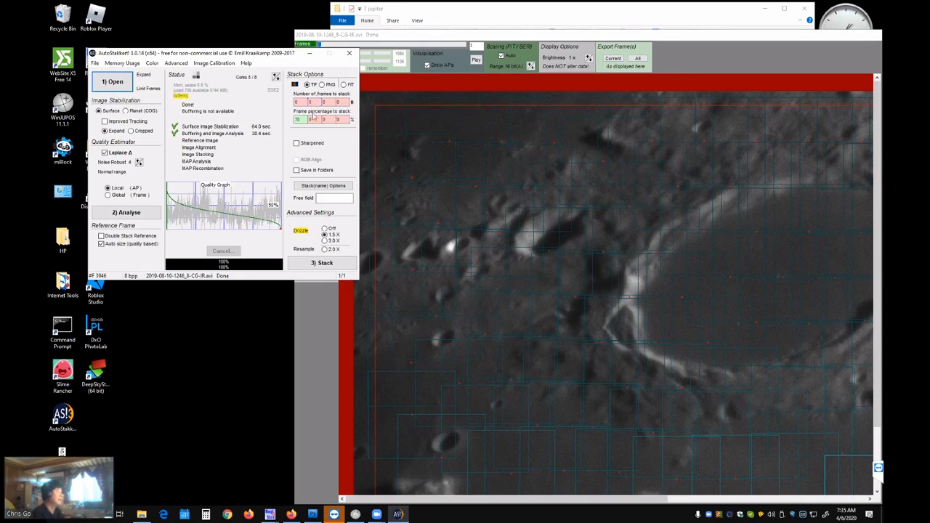
mouse_move(513, 199)
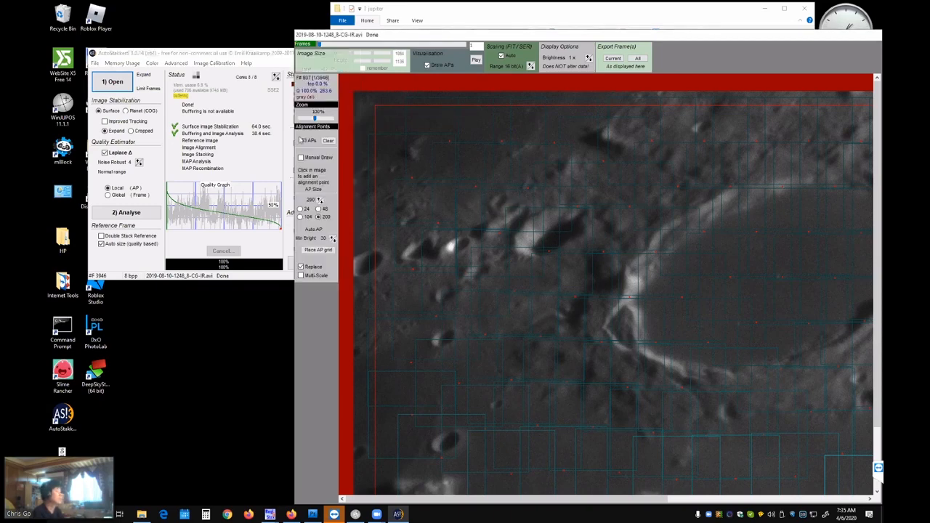
click(269, 61)
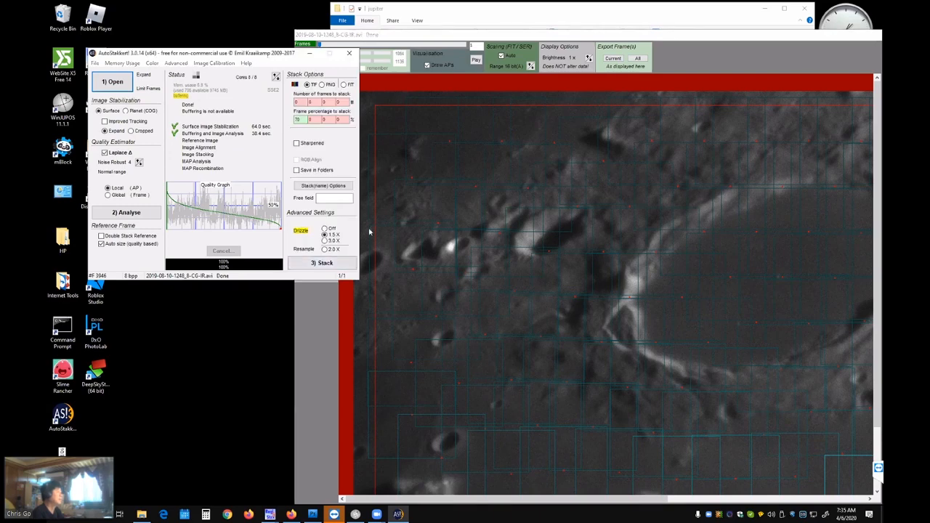
mouse_move(487, 202)
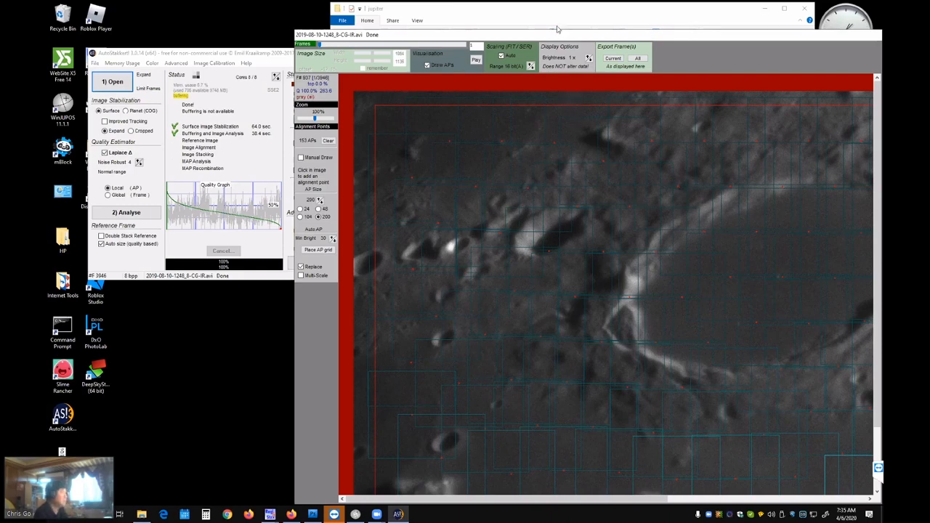
Shift the lunar frame window to reveal more of the crater and set the alignment point size to 104.
drag(494, 36, 461, 21)
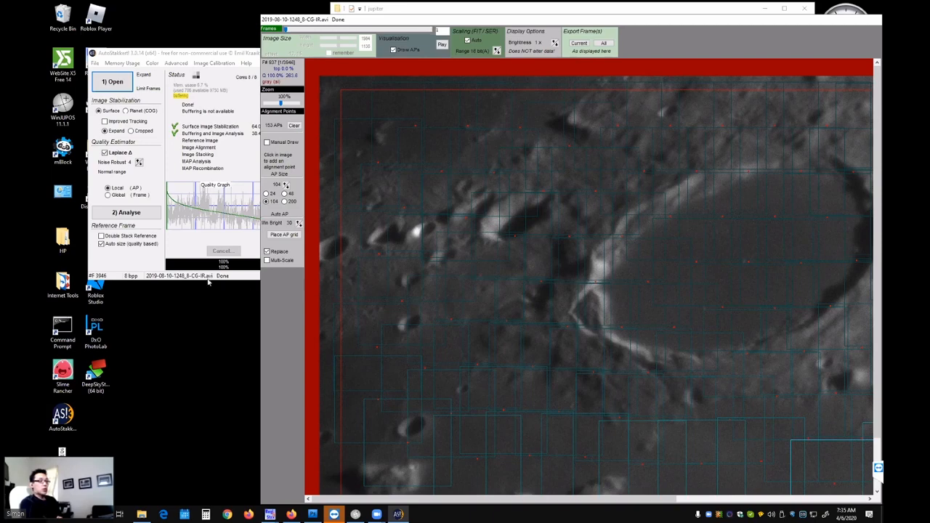
click(215, 53)
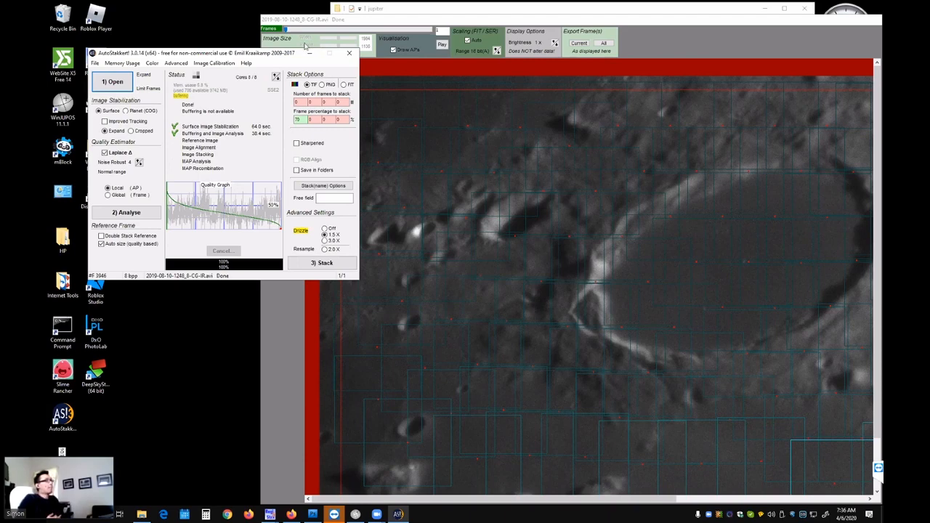
click(500, 24)
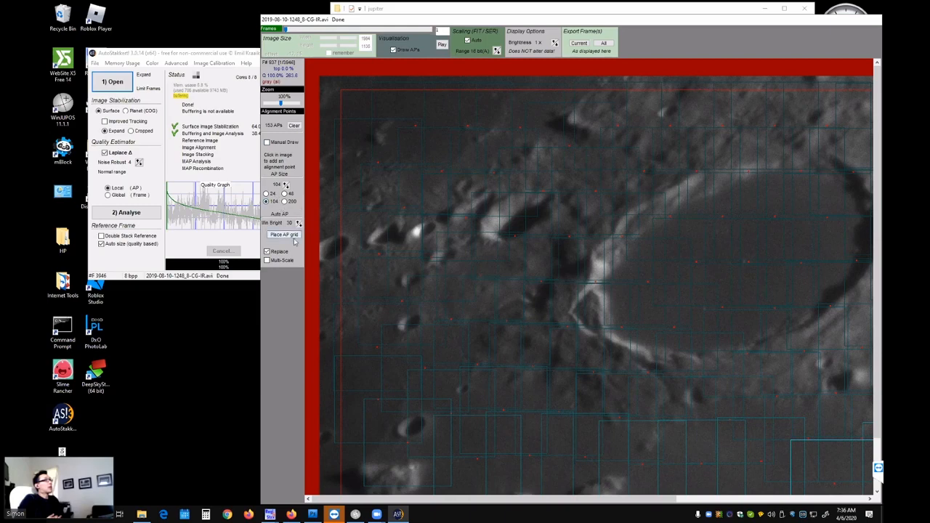
click(212, 63)
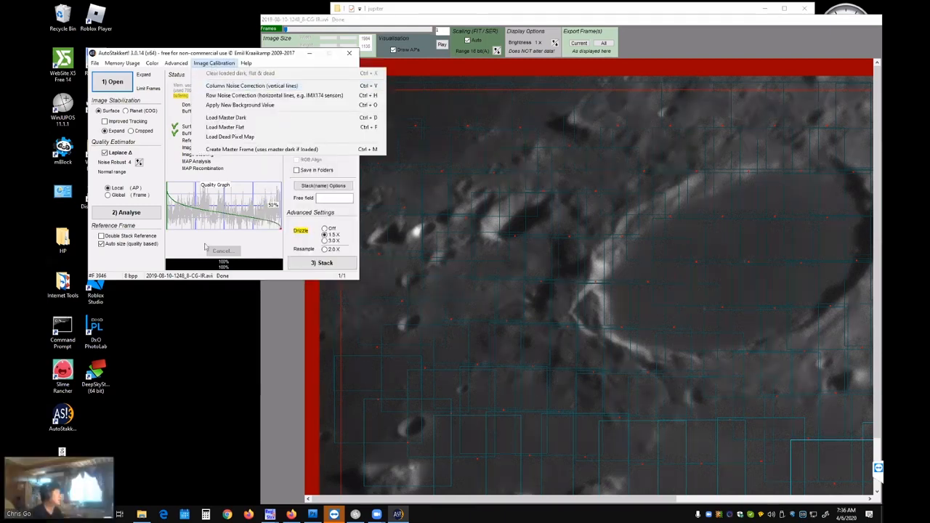
click(126, 265)
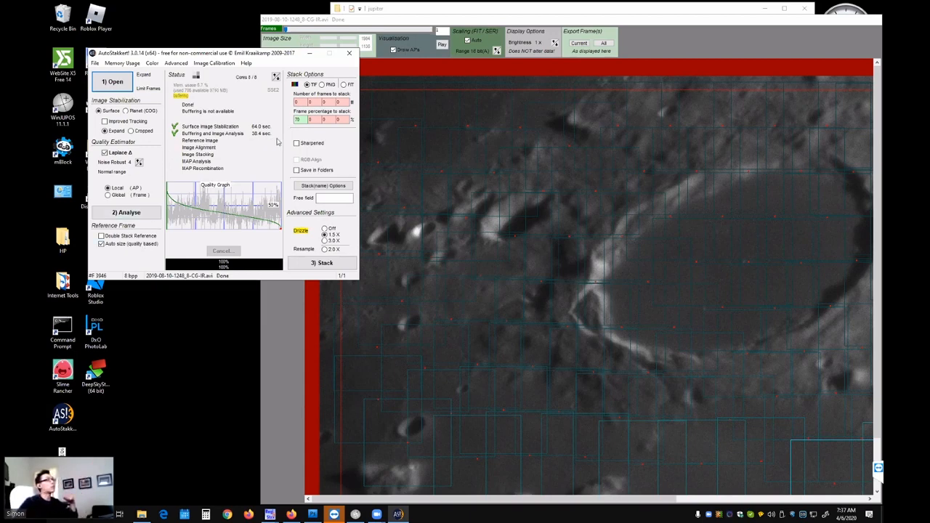
click(389, 141)
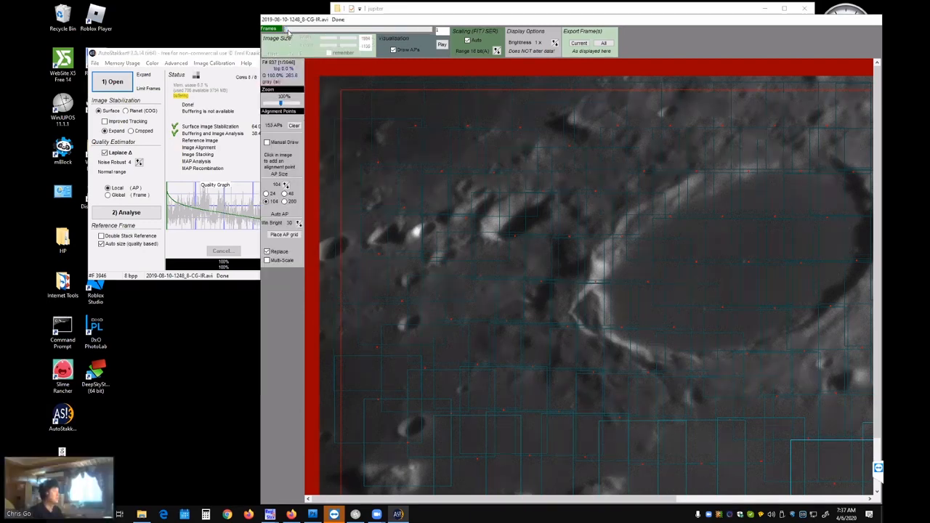
mouse_move(289, 30)
mouse_down()
mouse_move(427, 32)
mouse_move(273, 42)
mouse_up()
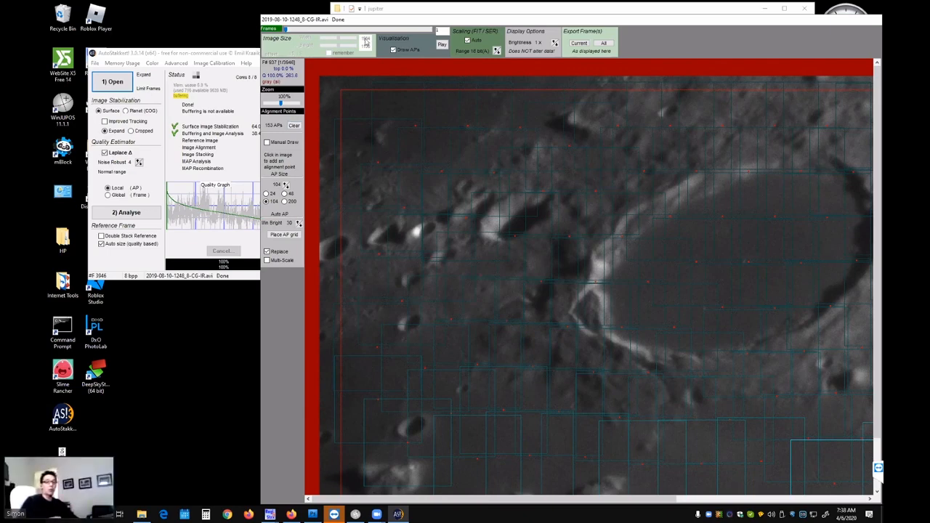
click(154, 53)
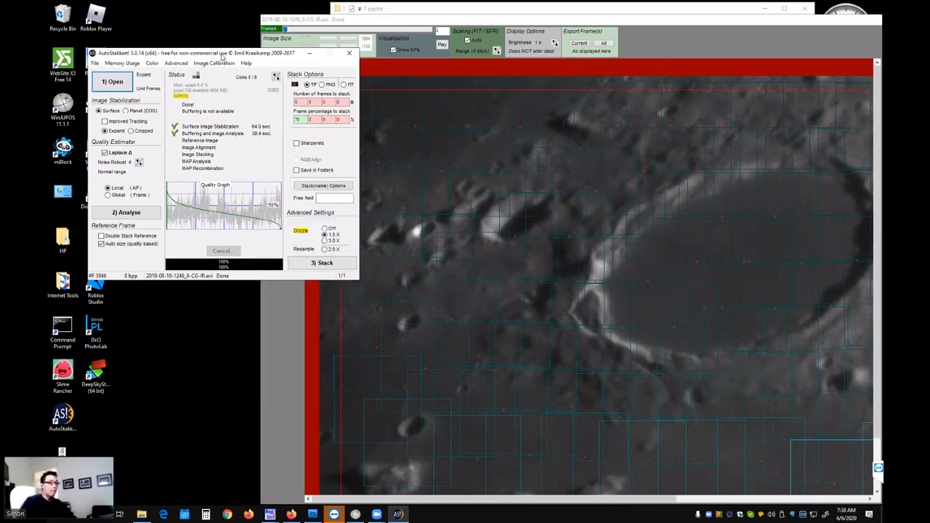
Move the main window and the lunar frame window to show more of the frame beside the controls.
drag(222, 57, 201, 58)
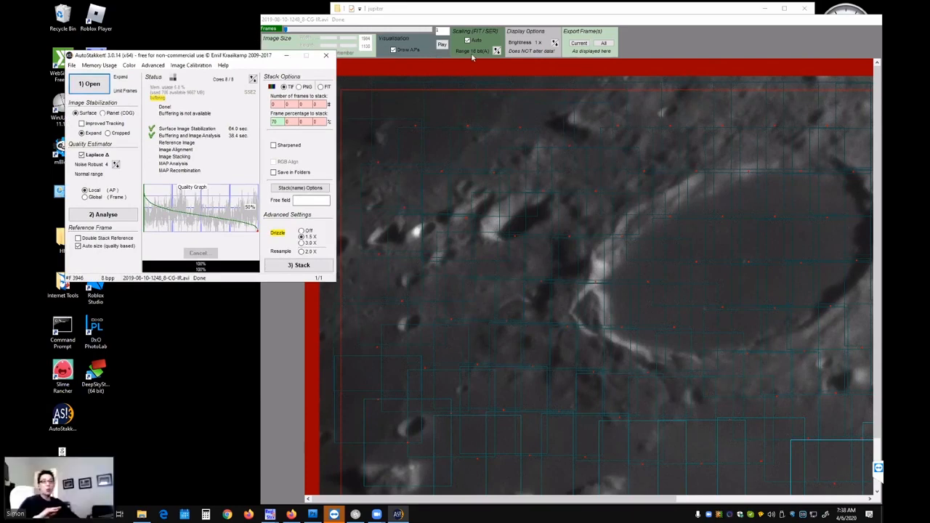
click(537, 21)
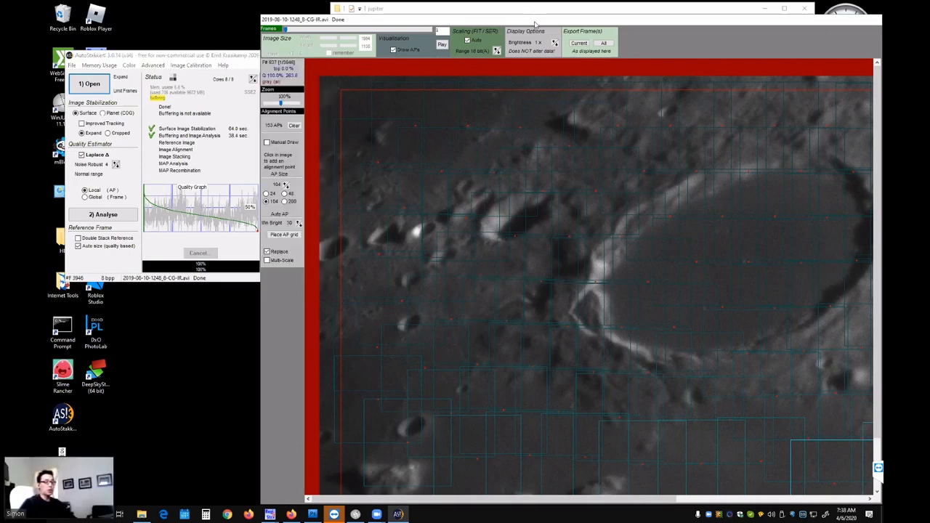
drag(536, 21, 521, 20)
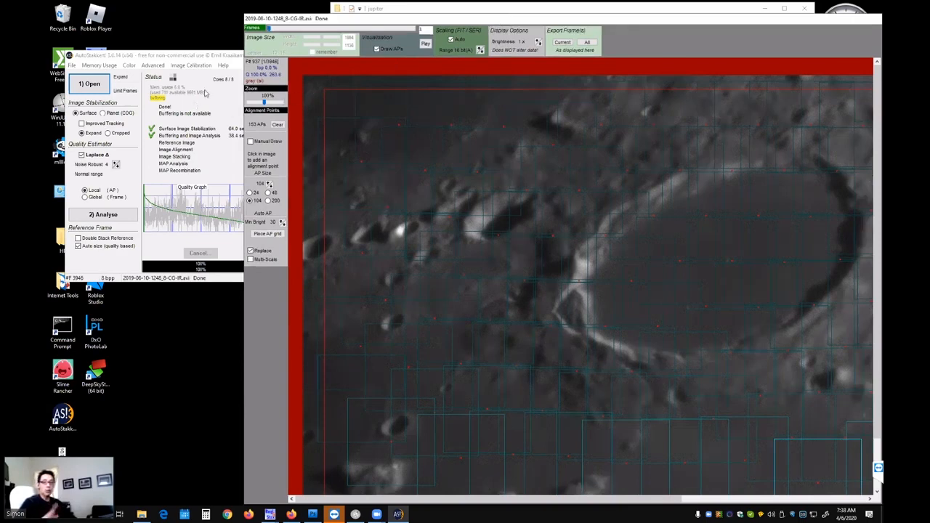
click(172, 59)
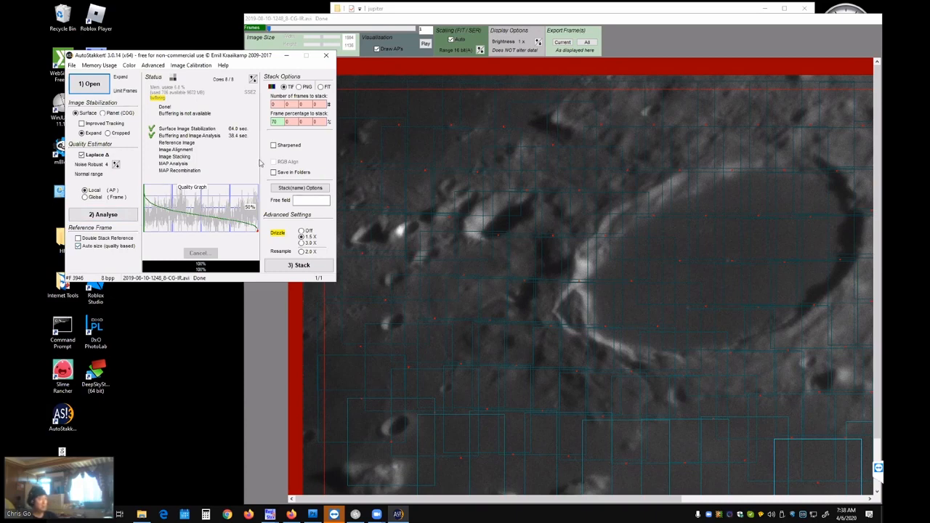
click(345, 127)
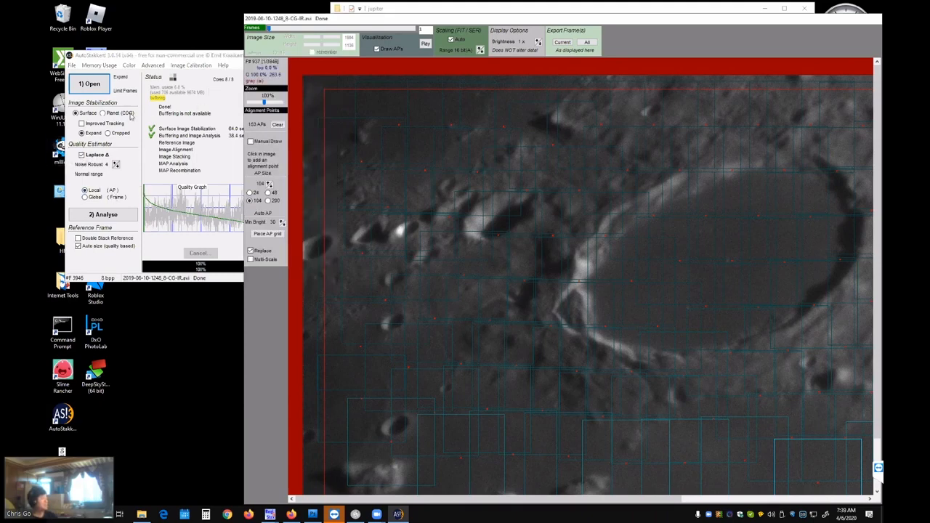
Set the image stabilization to Planet (COG) and enable Normalize Stack at 80%.
click(131, 114)
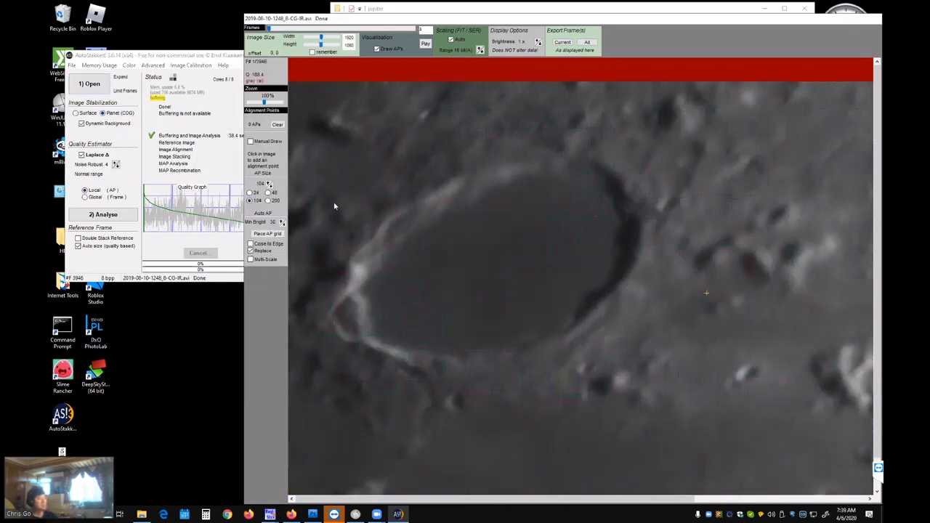
click(216, 61)
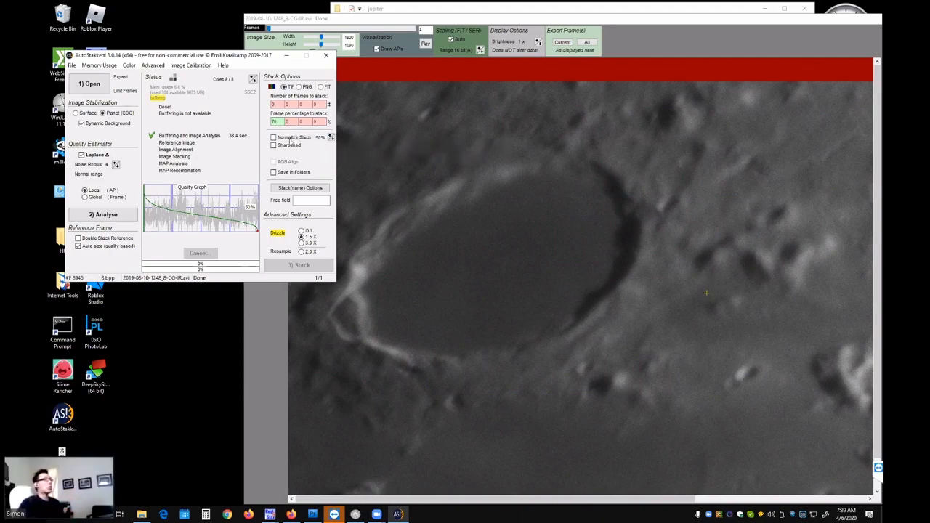
click(347, 77)
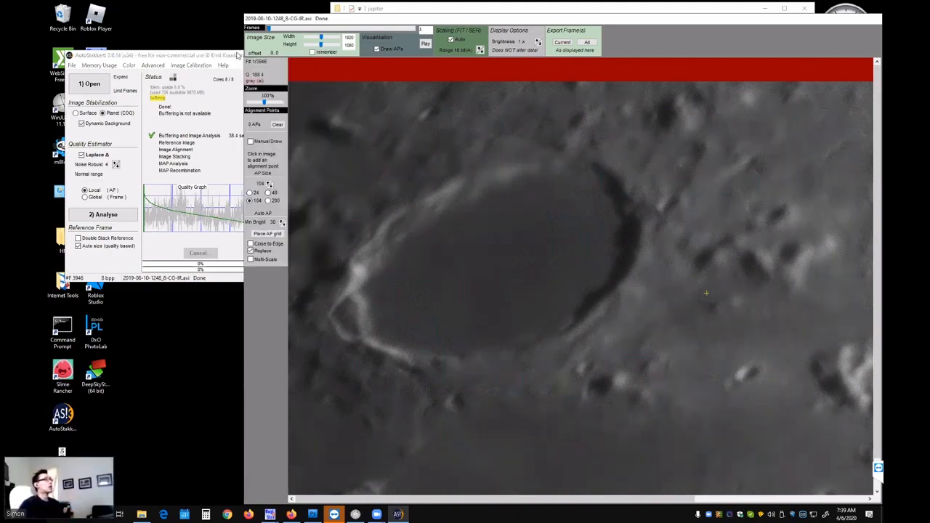
click(239, 55)
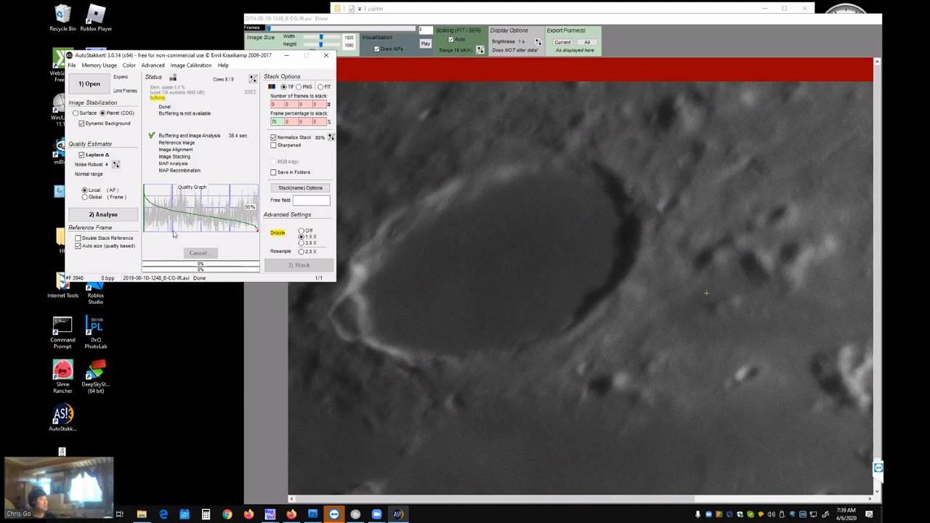
Dismiss the image calibration options and close AutoStakkert.
click(464, 272)
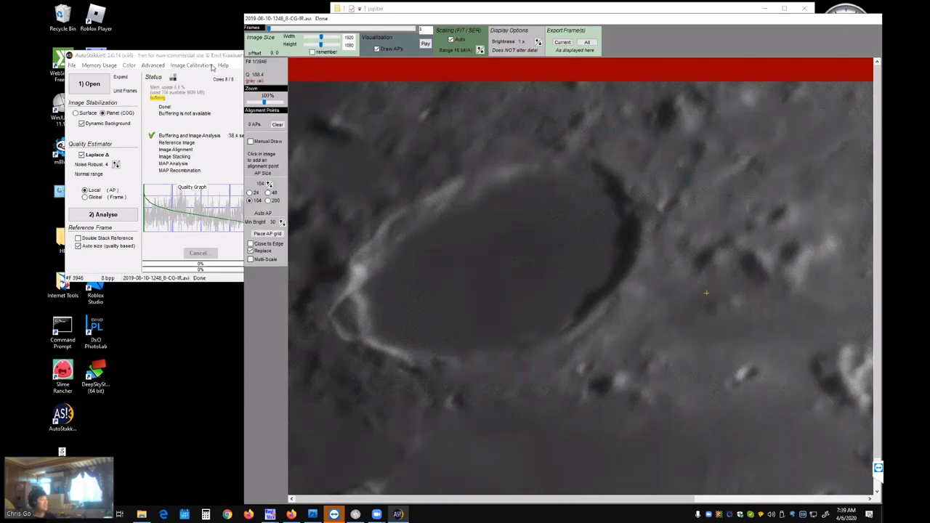
click(211, 66)
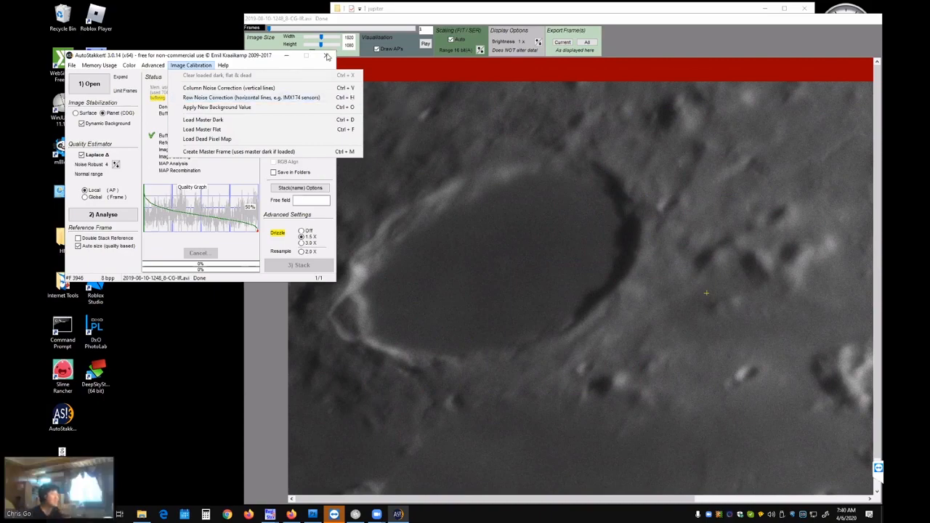
click(222, 58)
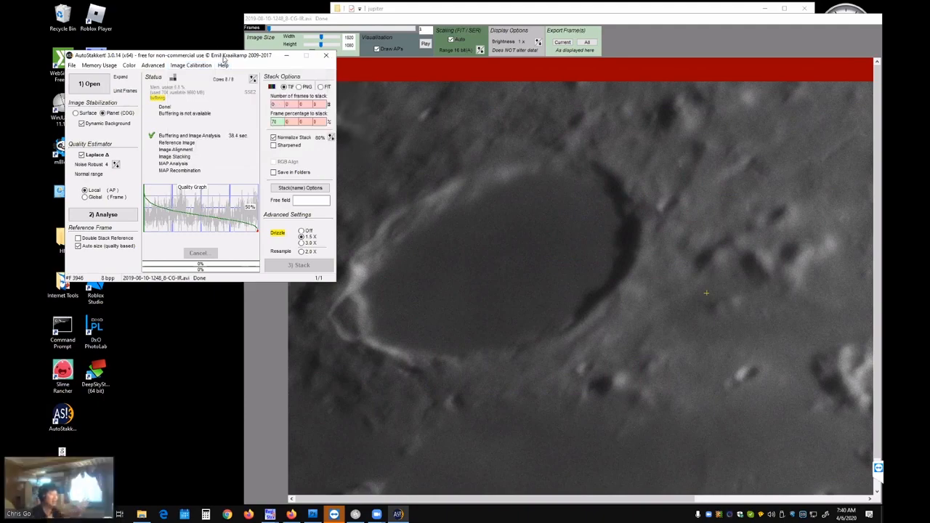
click(326, 55)
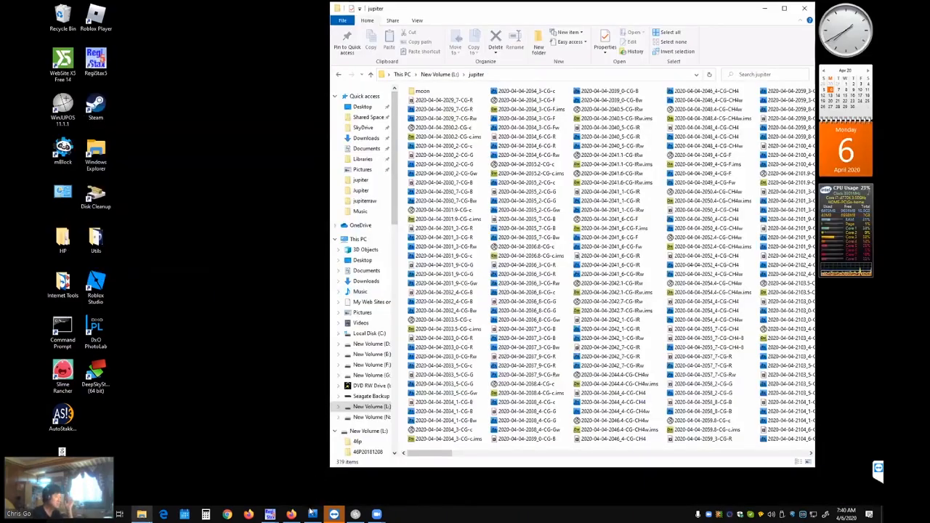
Switch to RegiStax, compare the open Saturn and small-planet images, and close both windows without saving.
click(270, 514)
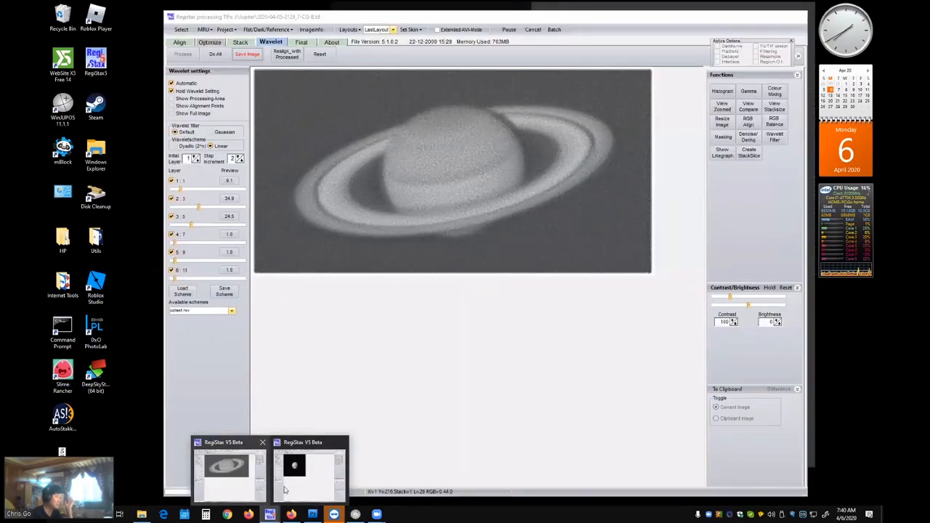
click(294, 476)
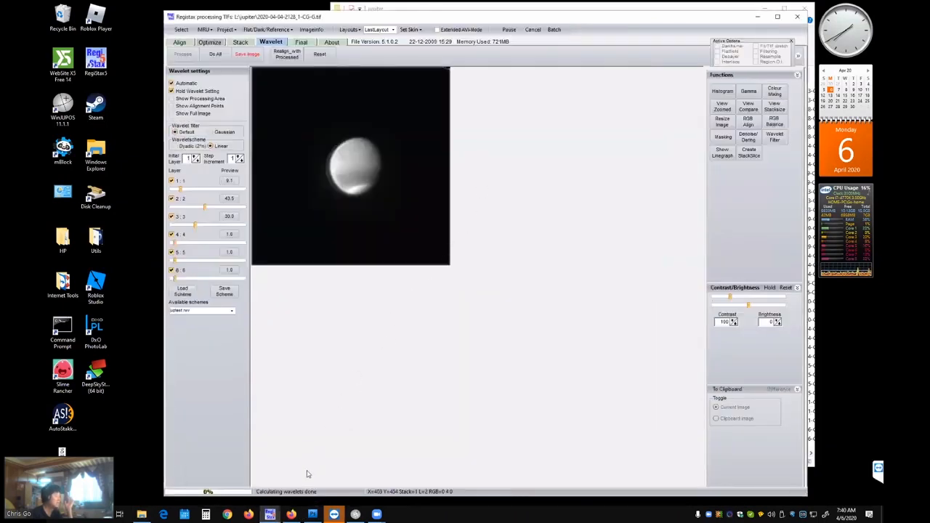
click(269, 515)
click(231, 473)
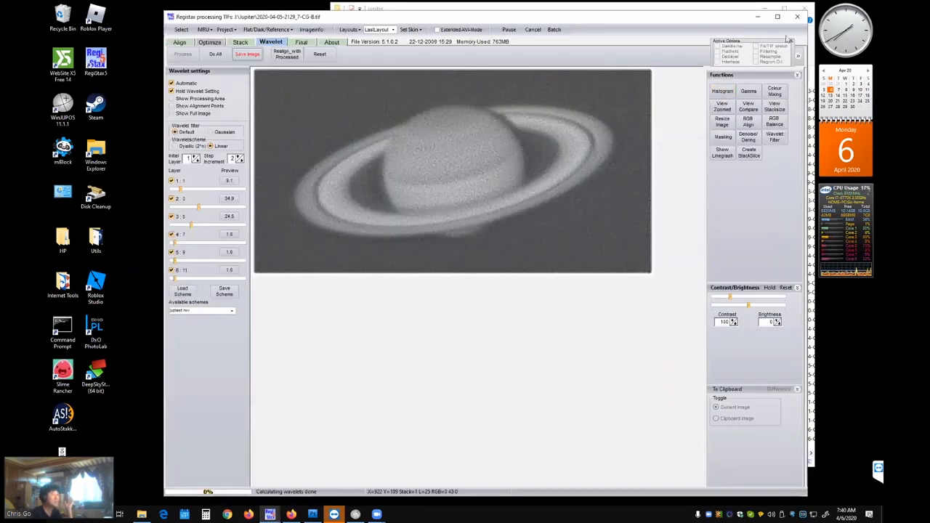
click(798, 17)
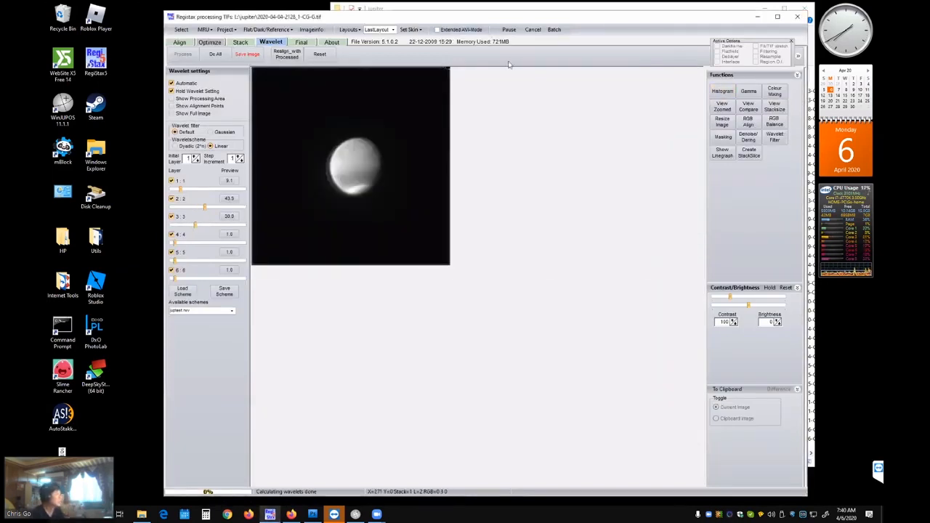
click(797, 16)
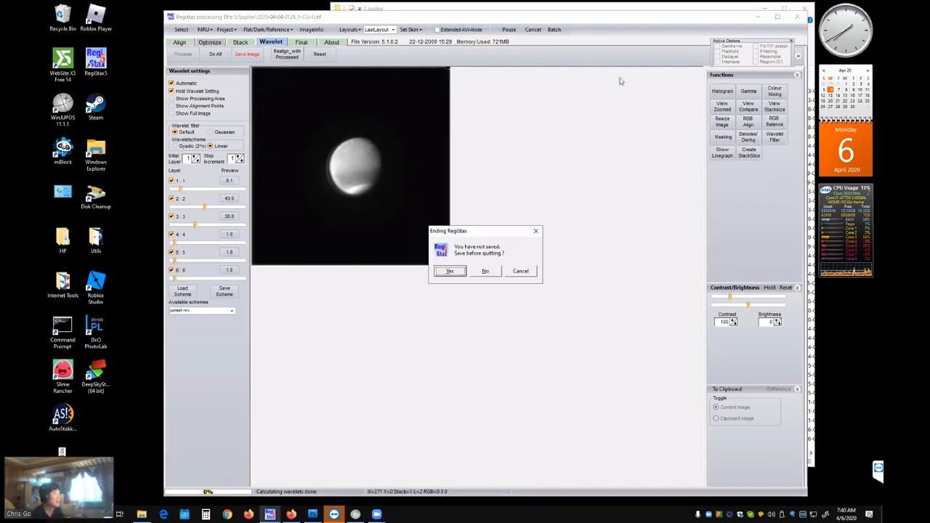
click(494, 272)
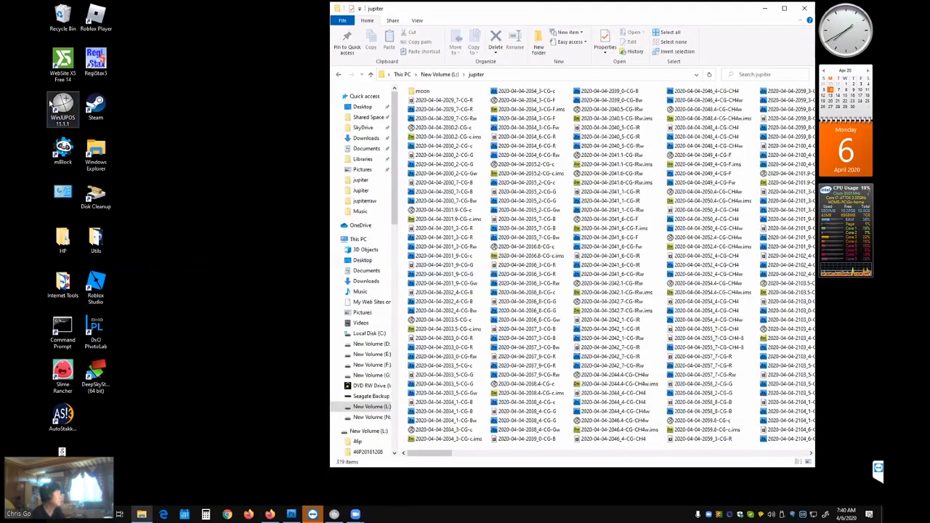
double_click(105, 67)
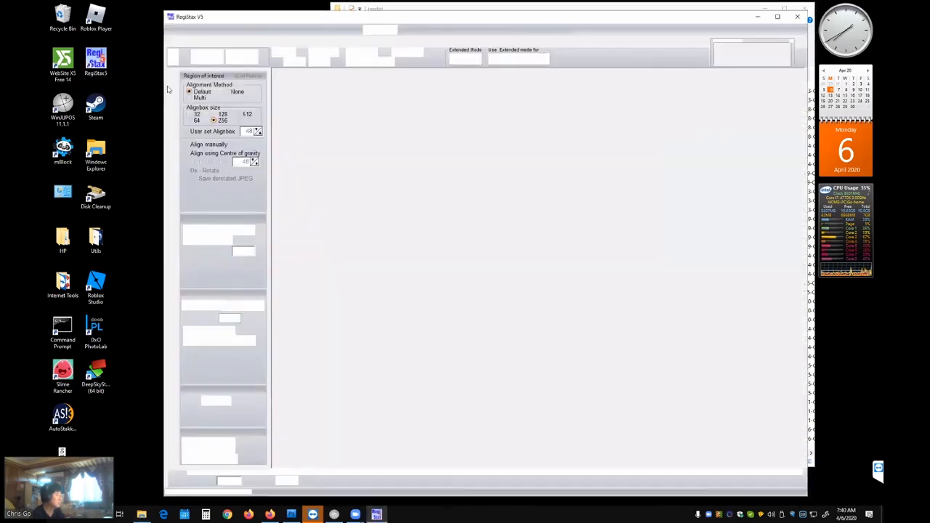
click(170, 29)
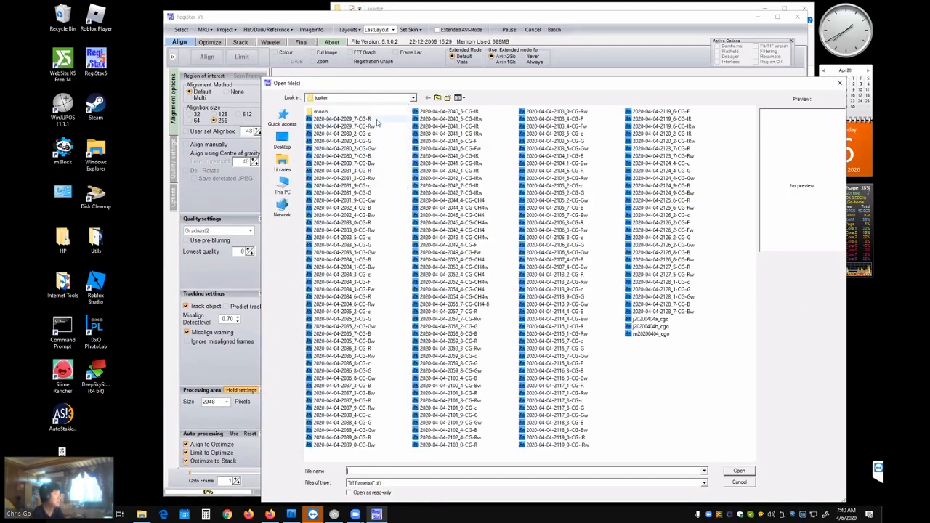
double_click(376, 121)
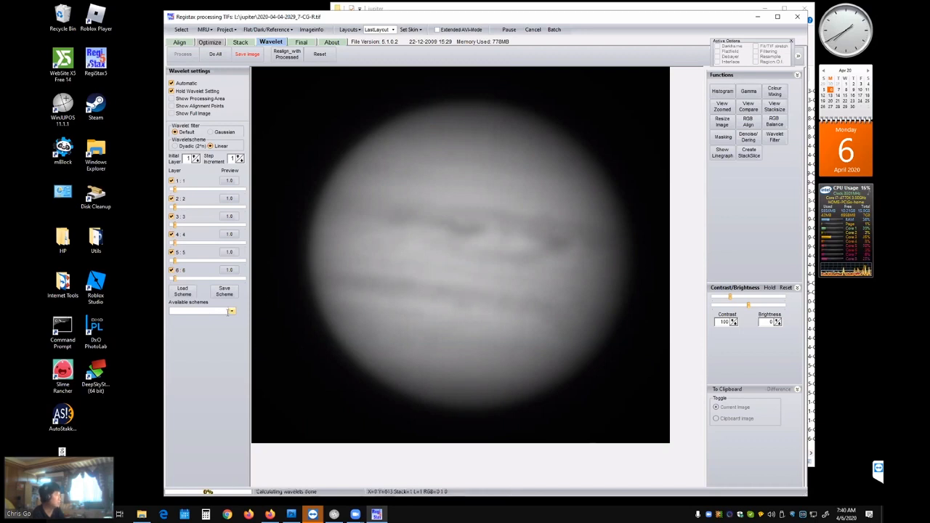
Apply the juptest.rwv wavelet scheme and set the step increment to 2, comparing it with 1.
click(231, 312)
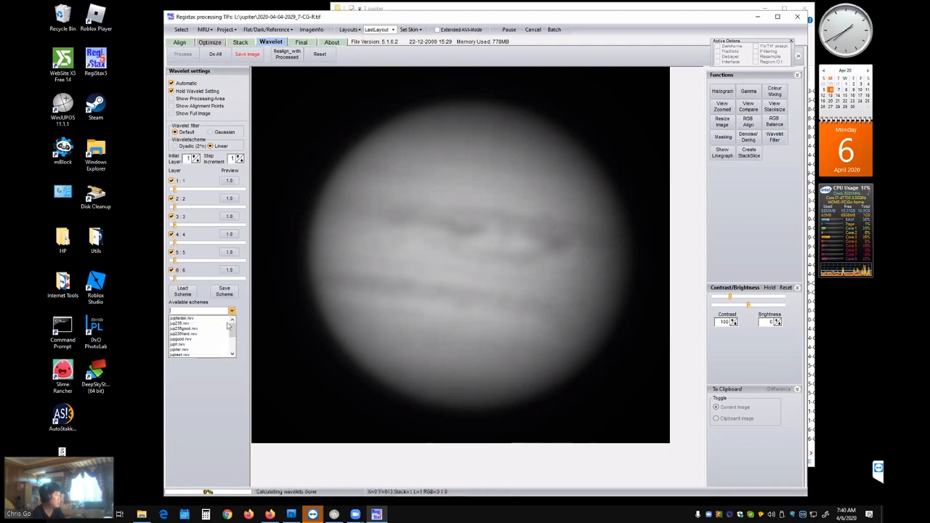
click(207, 355)
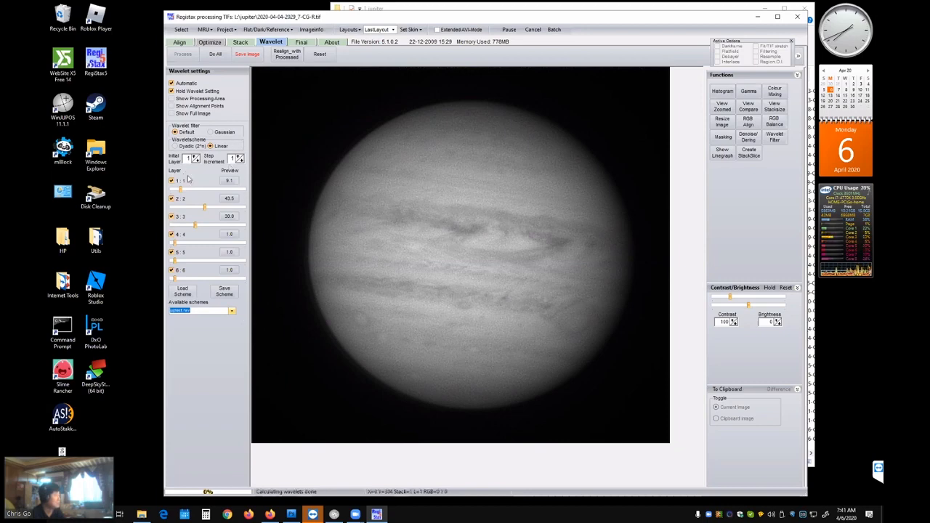
click(240, 157)
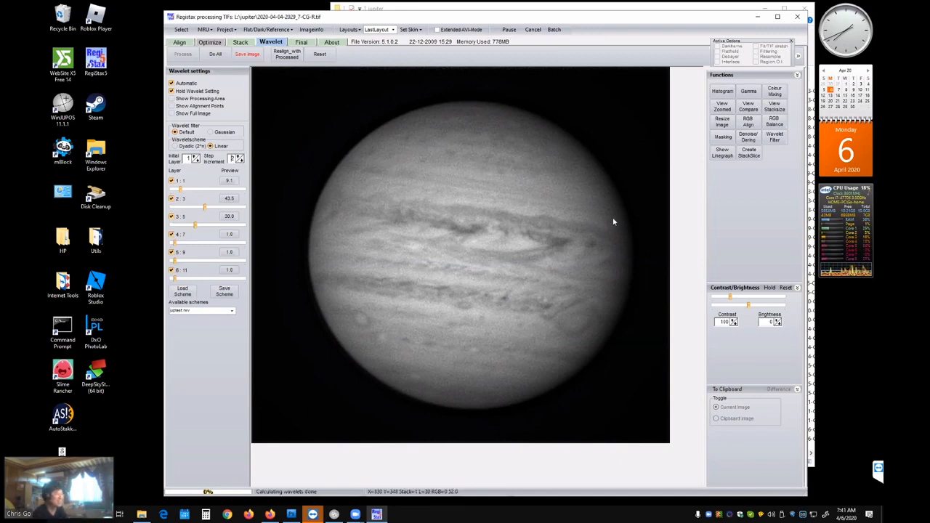
click(240, 161)
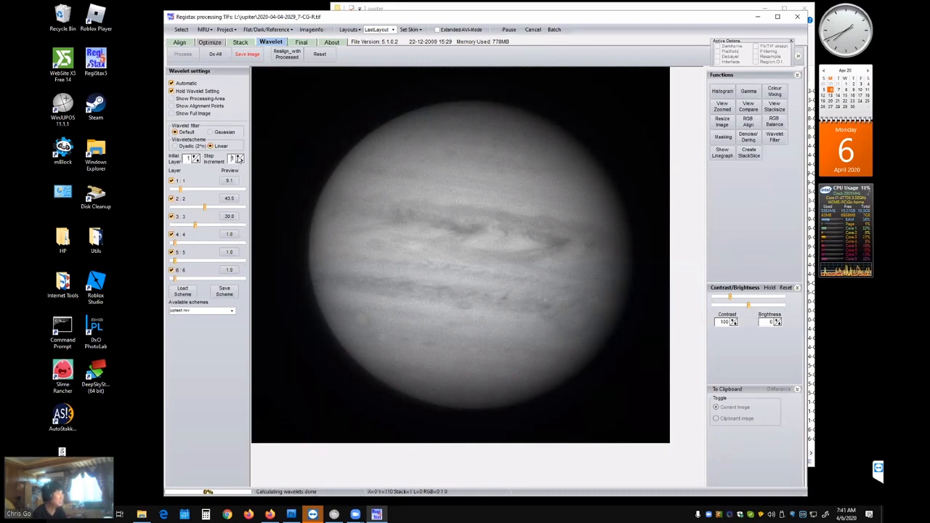
click(241, 157)
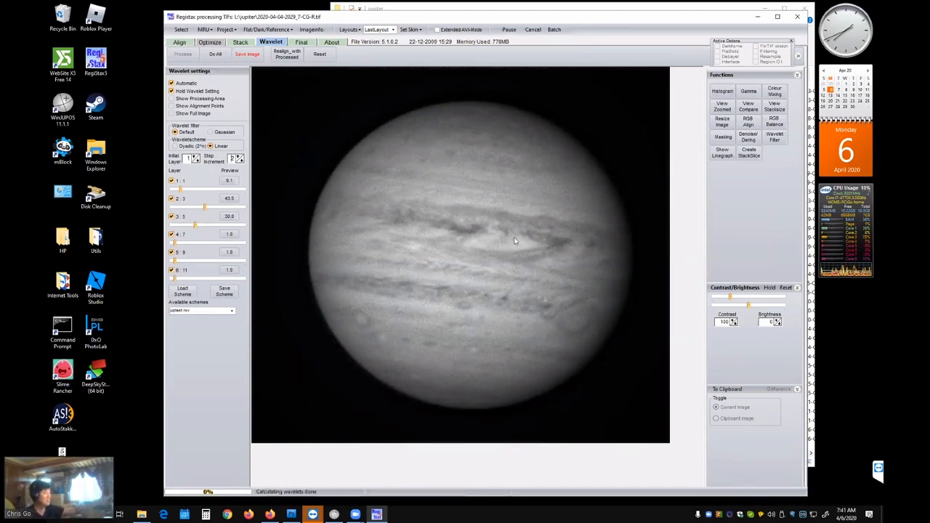
click(181, 30)
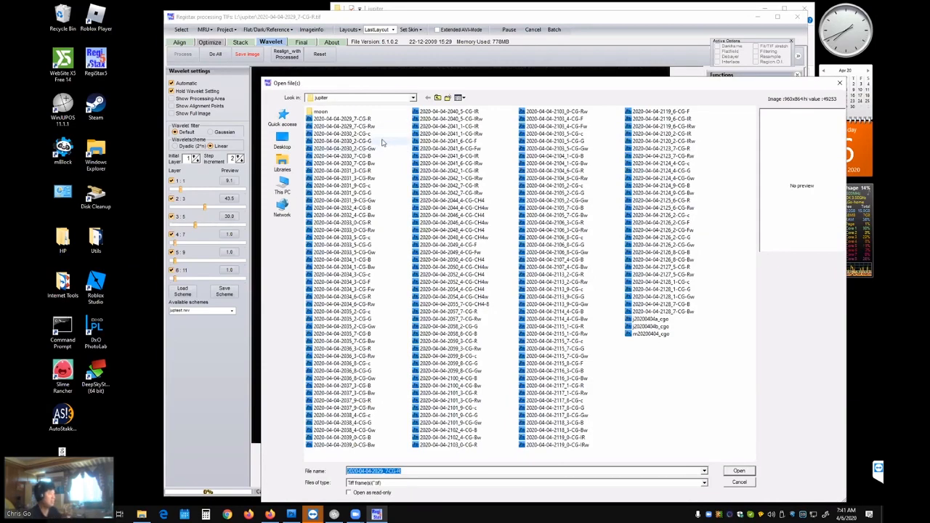
double_click(378, 192)
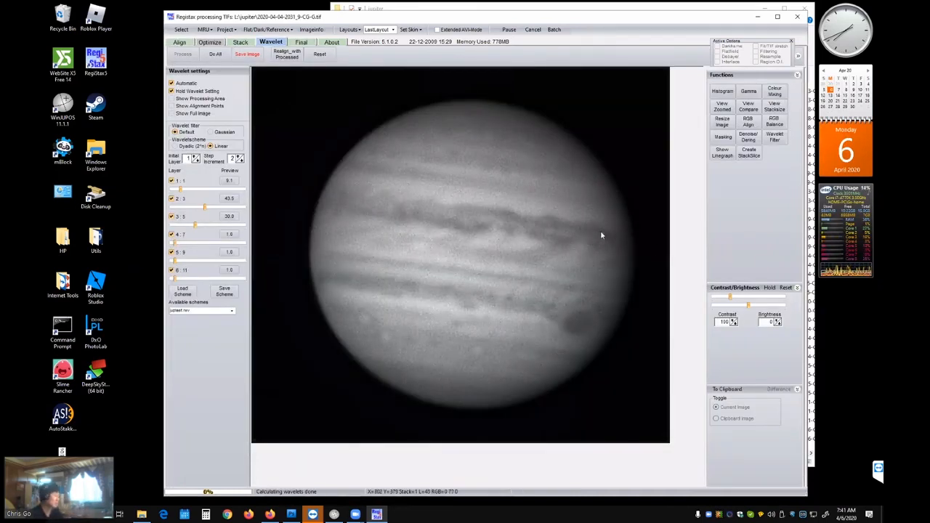
mouse_move(294, 514)
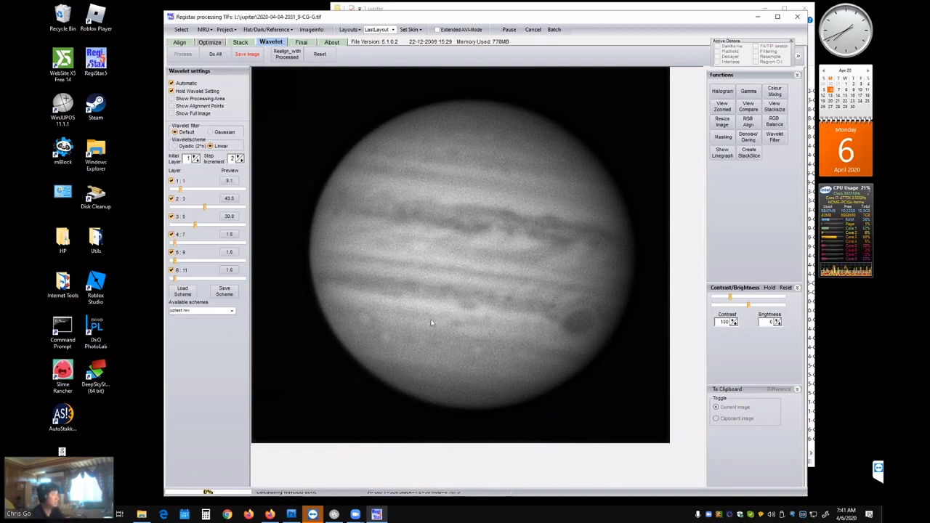
click(247, 55)
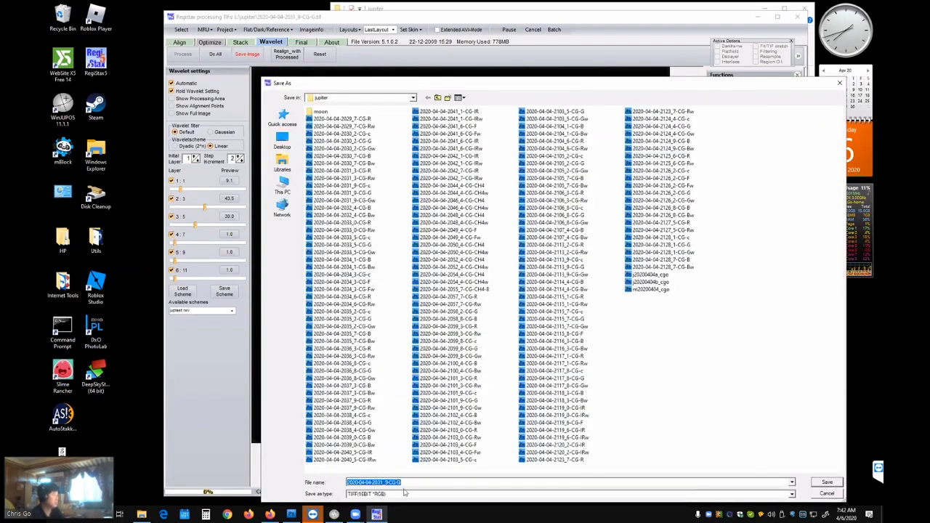
click(406, 482)
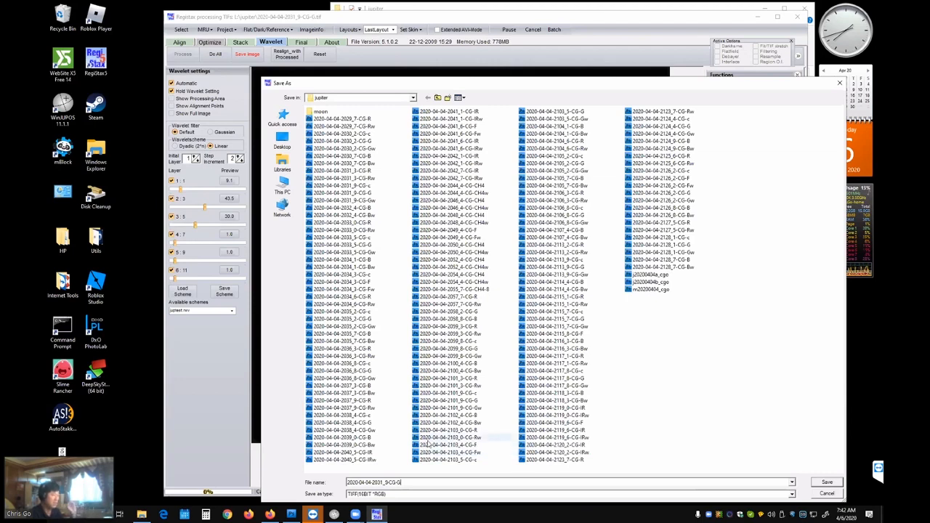
text(w)
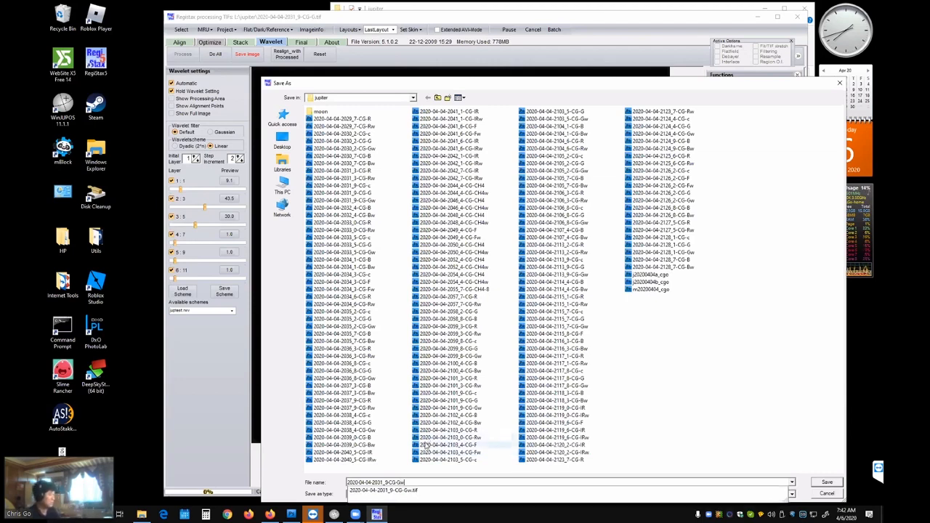
click(828, 482)
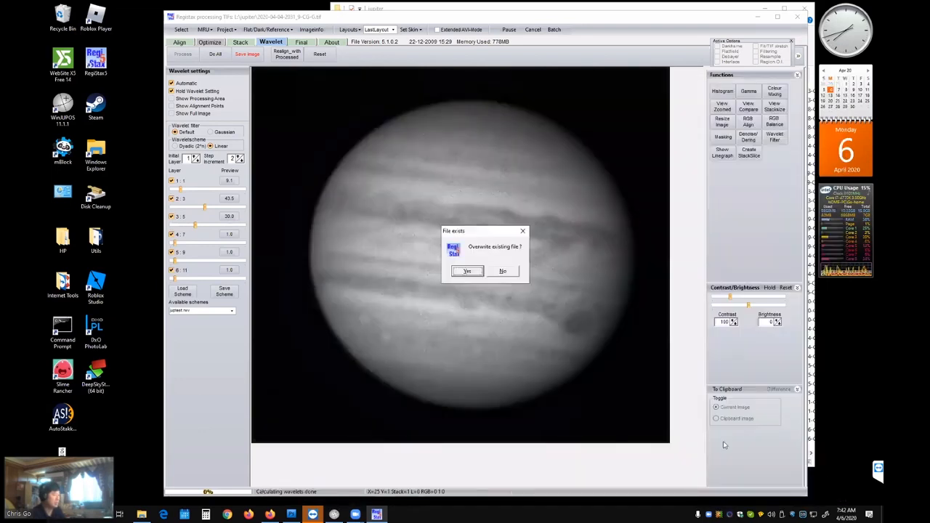
click(501, 271)
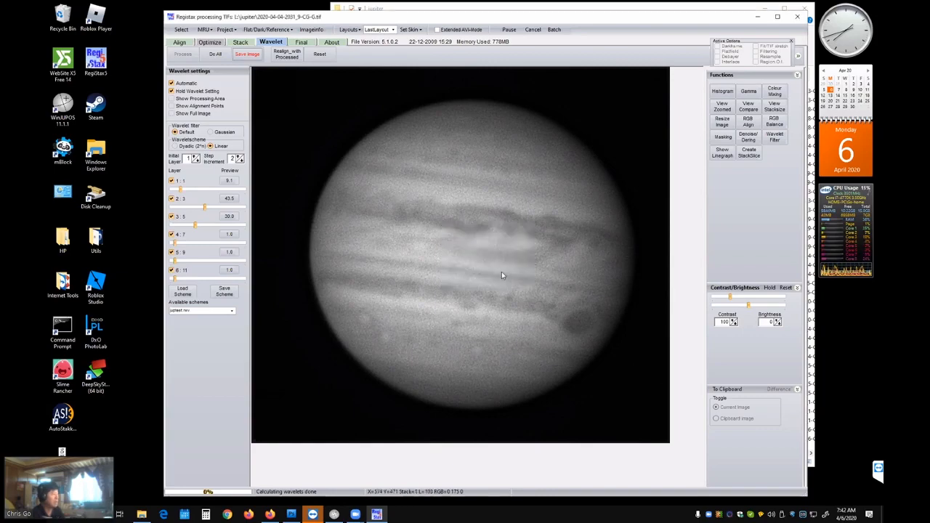
click(179, 29)
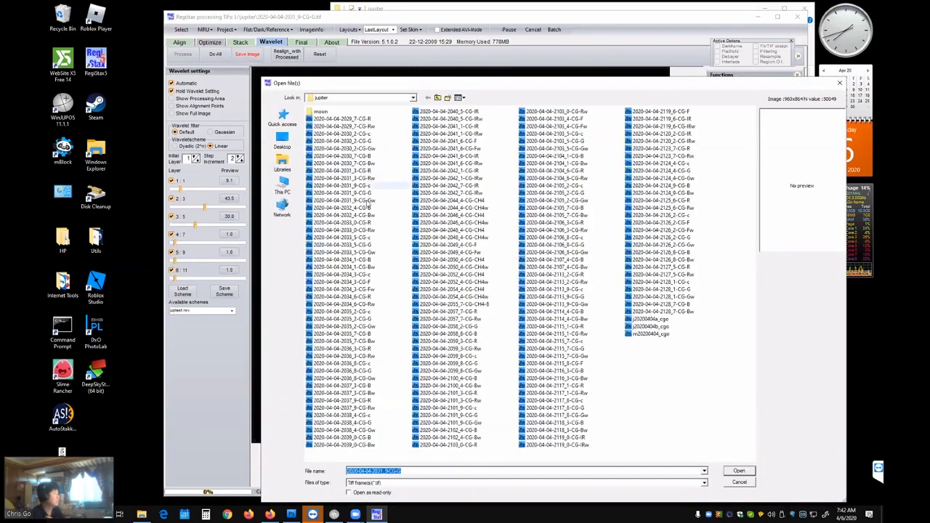
double_click(379, 210)
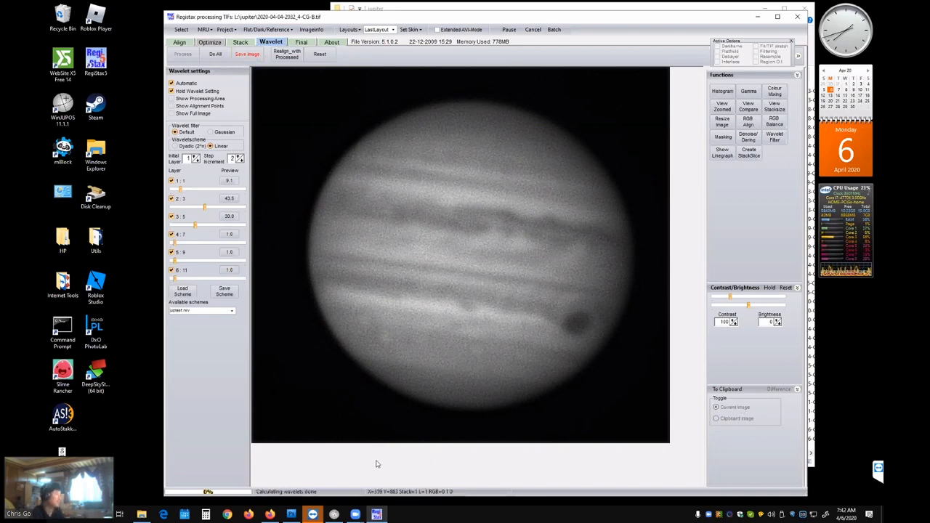
click(291, 514)
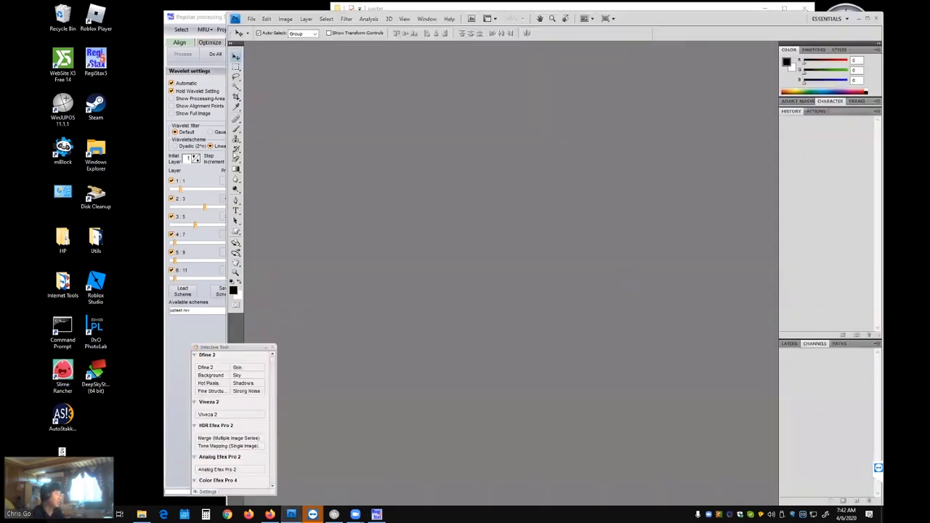
click(251, 19)
click(268, 36)
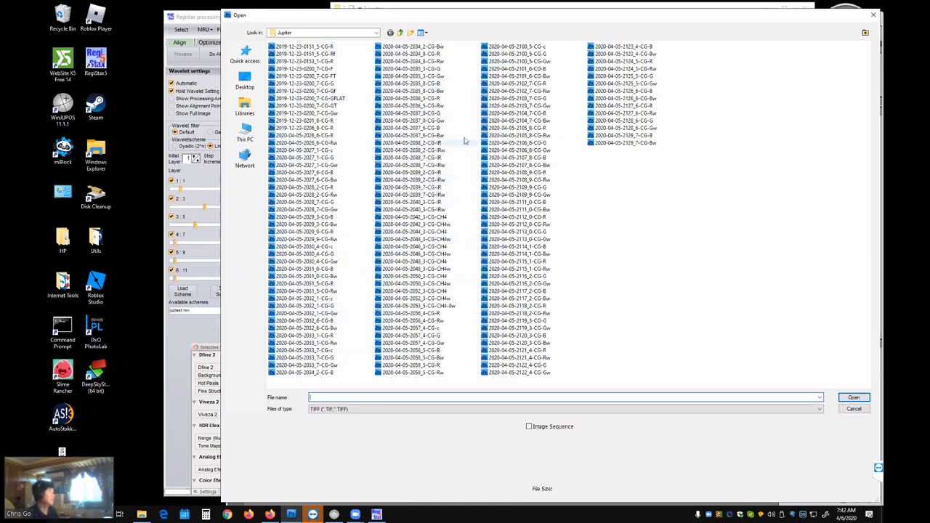
click(449, 90)
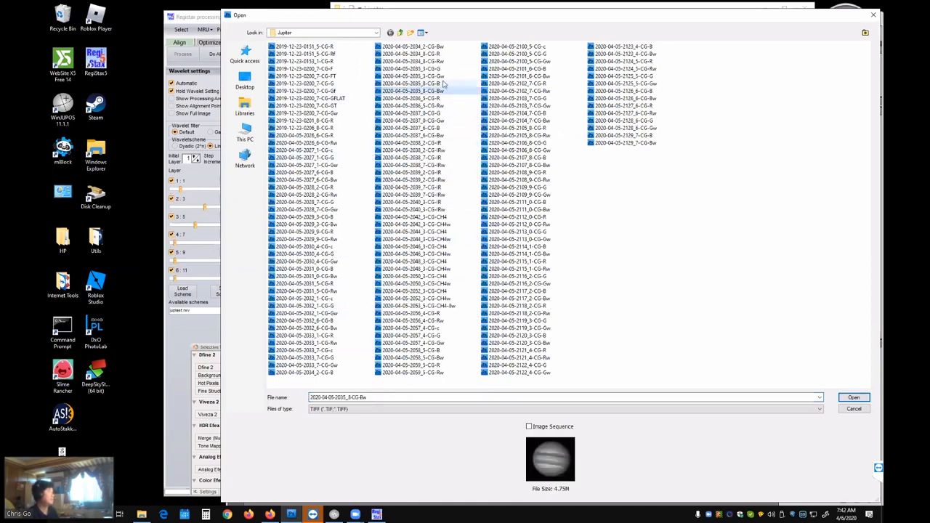
ctrl+click(445, 76)
ctrl+click(448, 62)
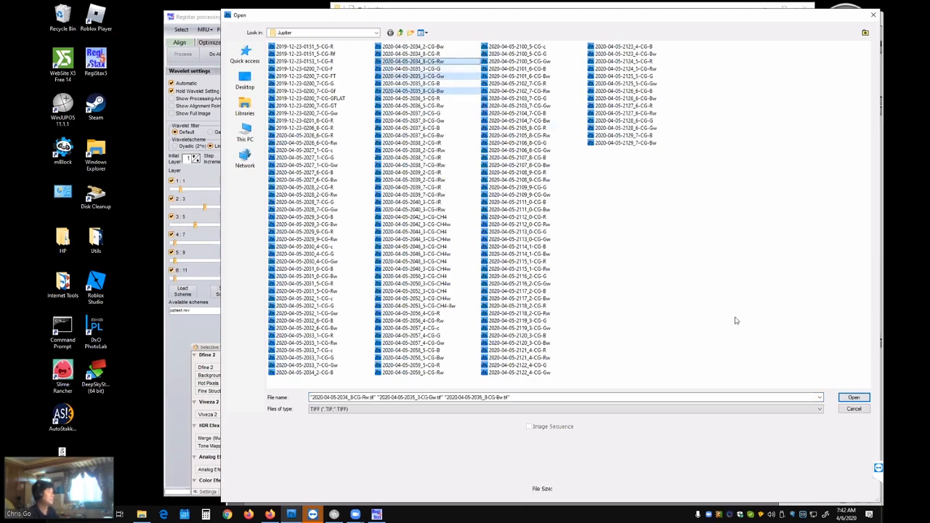
click(848, 397)
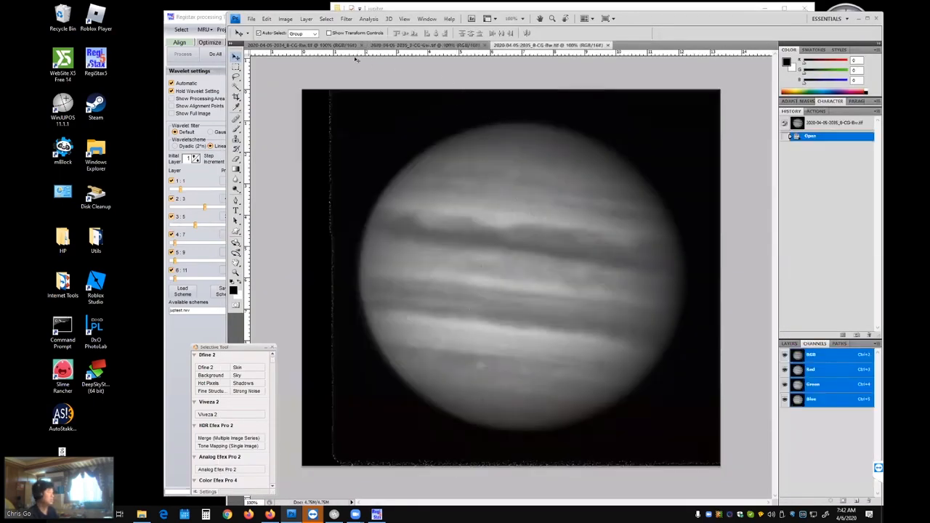
click(284, 18)
mouse_move(305, 24)
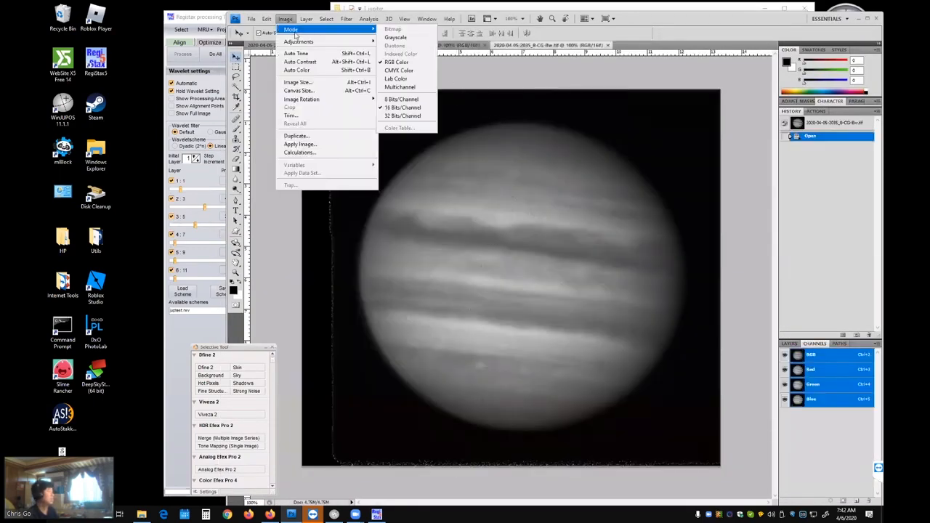
click(403, 35)
click(404, 47)
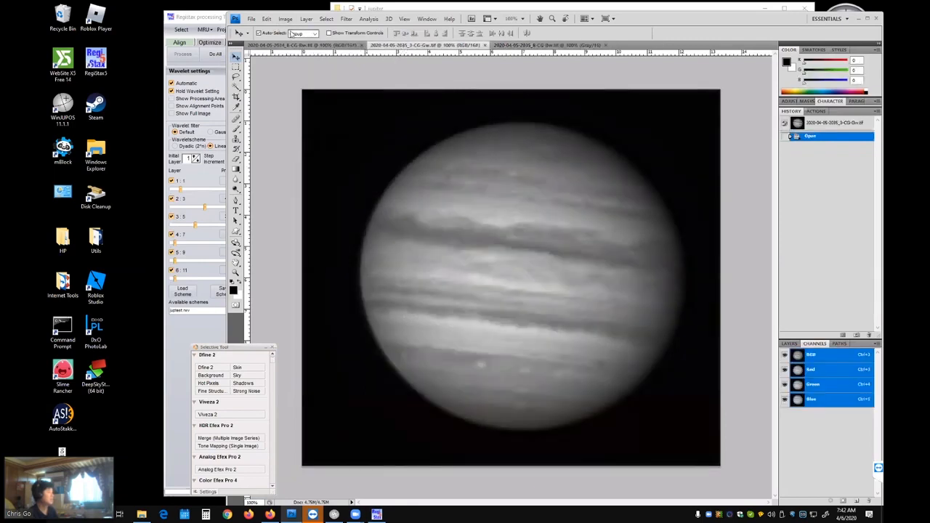
click(285, 19)
mouse_move(294, 29)
click(403, 35)
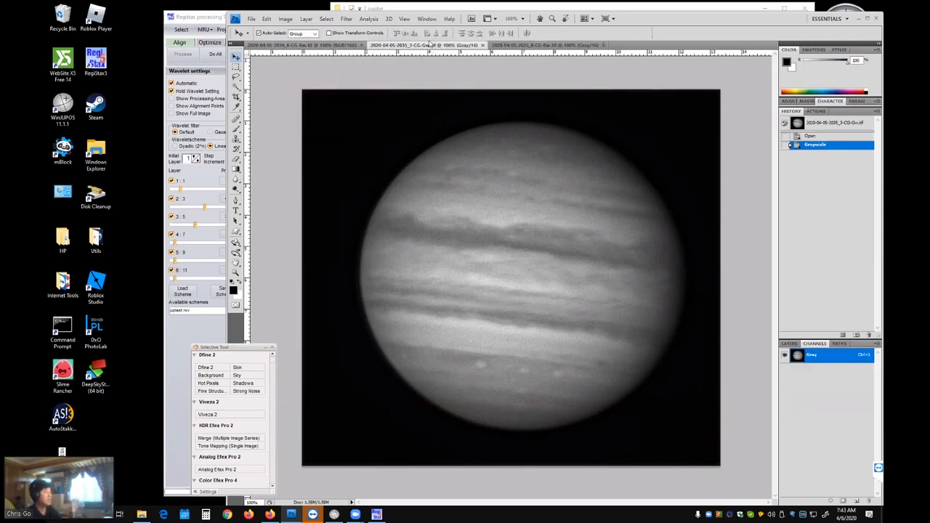
click(550, 45)
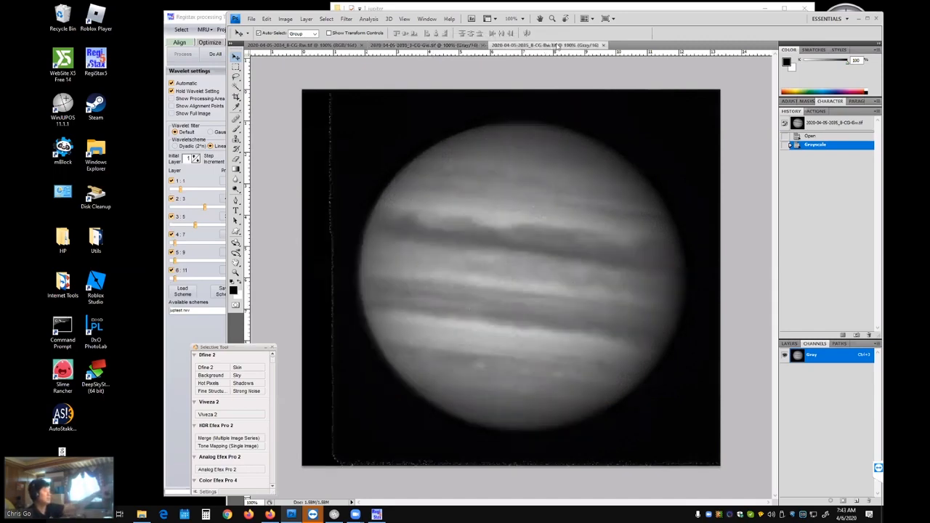
click(335, 46)
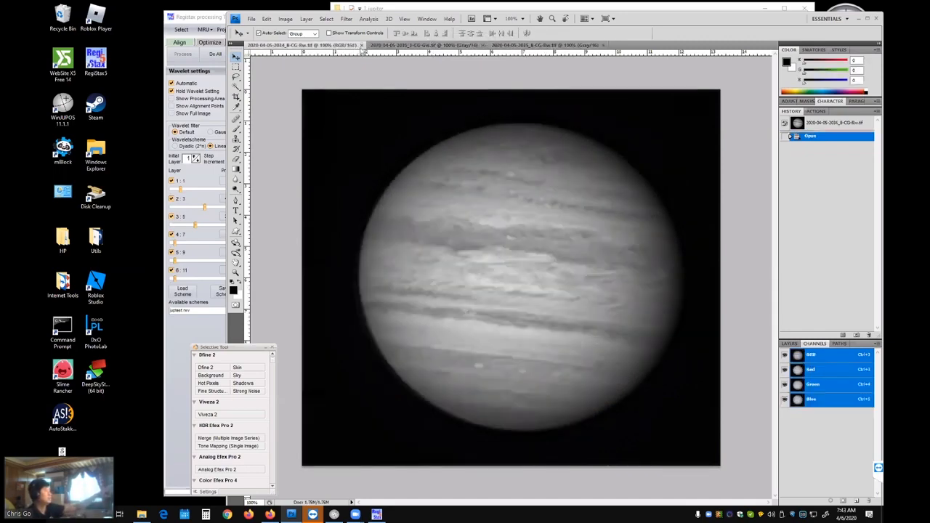
click(285, 18)
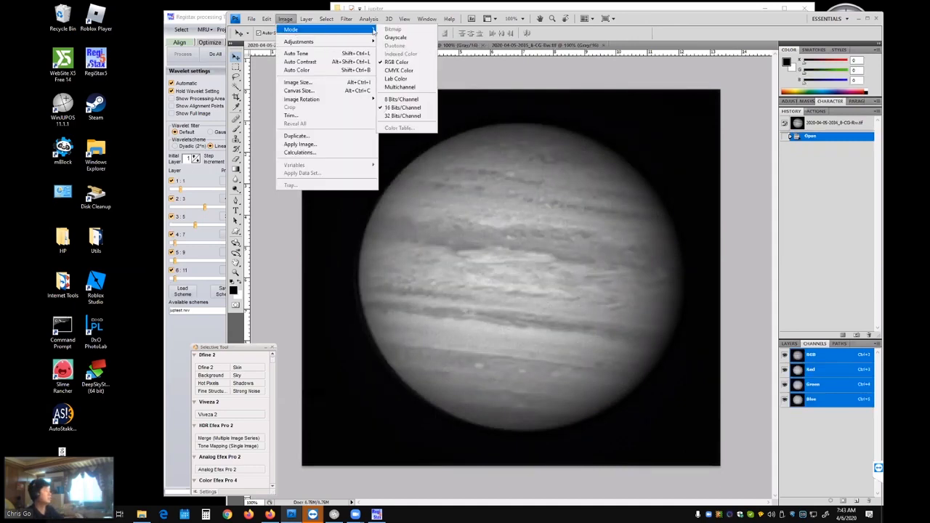
click(395, 37)
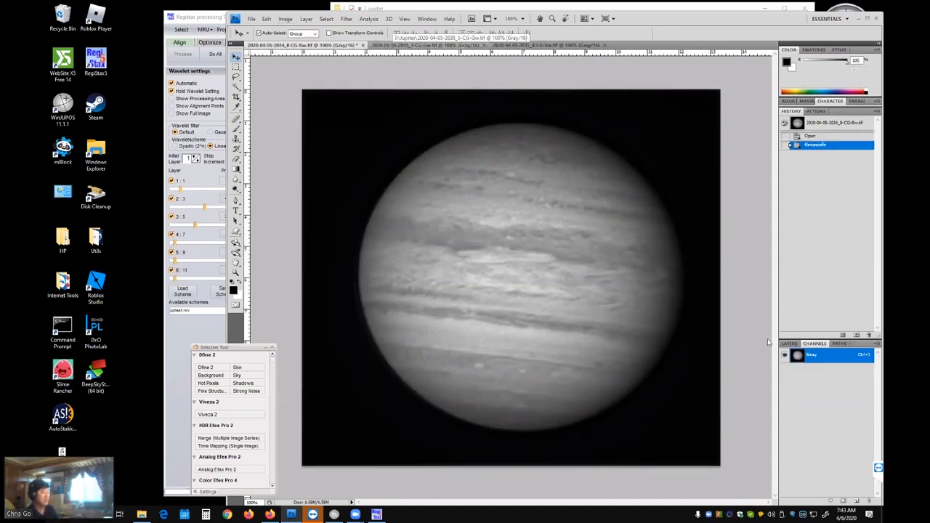
Merge the grayscale images as RGB Color with three channels, assigning the Rw file to red, Gw to green and Bw to blue.
click(877, 347)
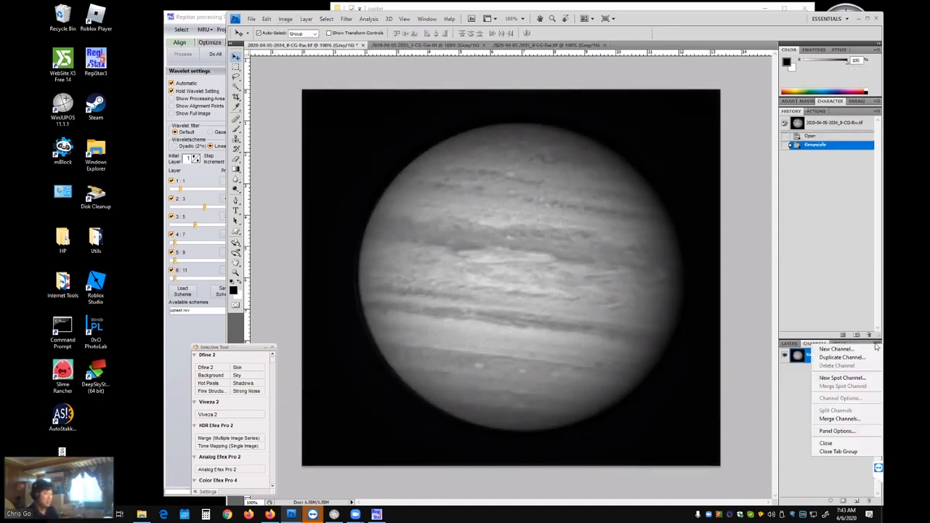
click(844, 416)
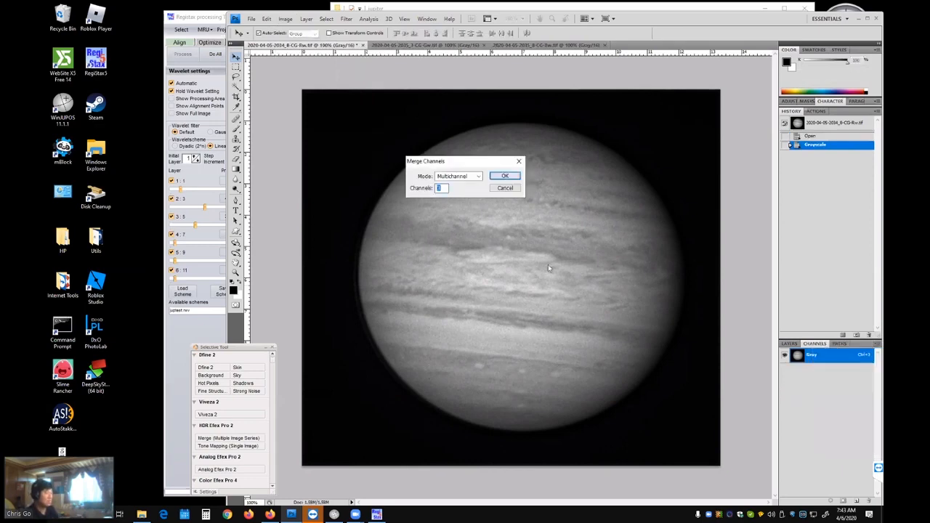
click(465, 176)
click(458, 184)
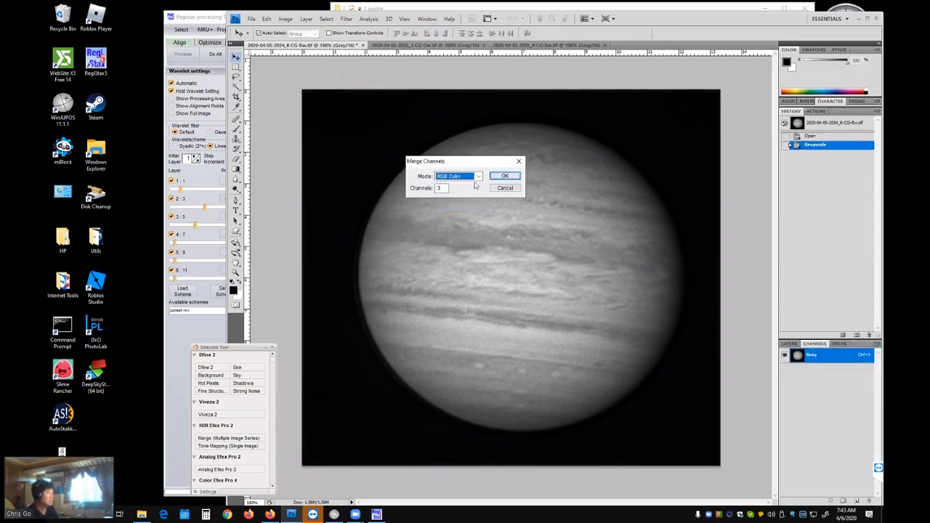
click(505, 176)
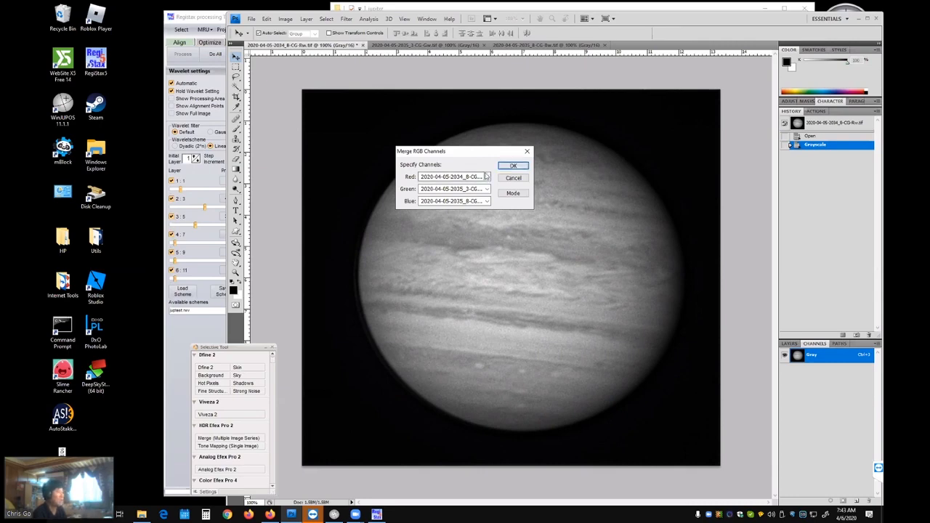
click(486, 178)
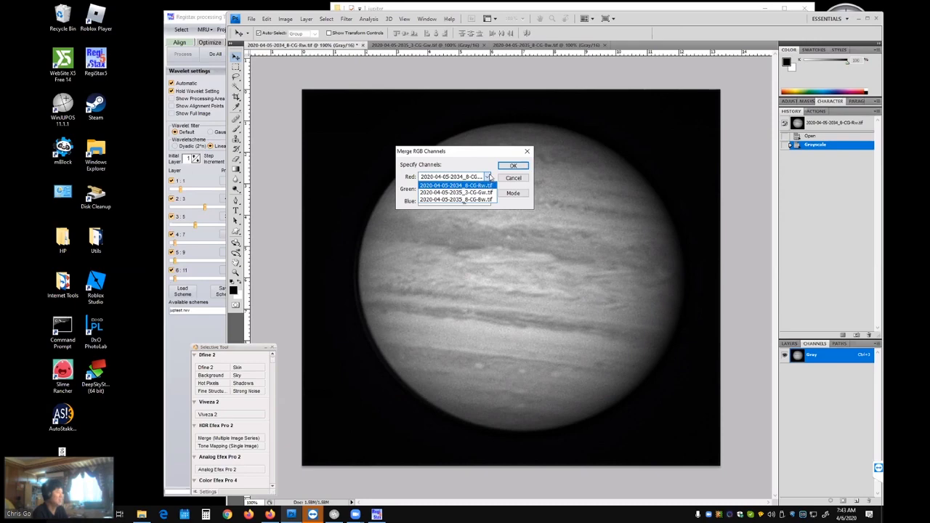
click(491, 177)
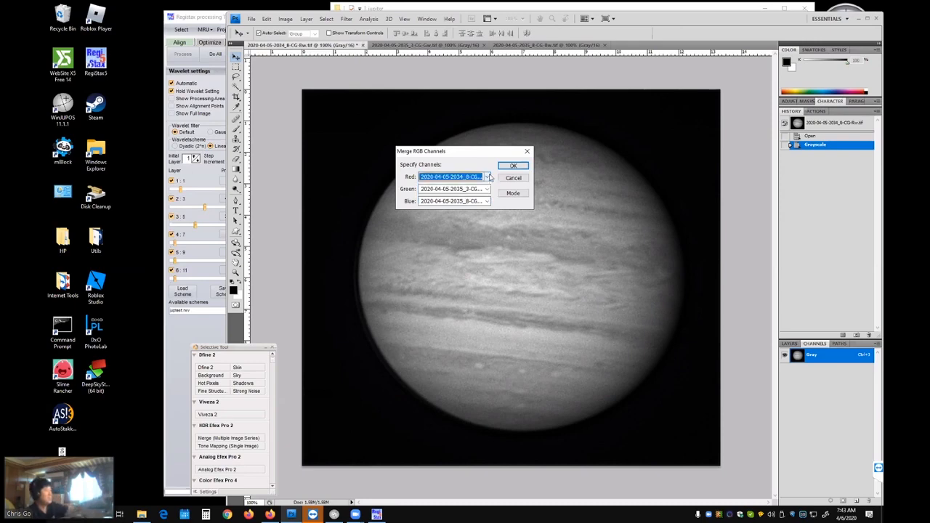
click(513, 166)
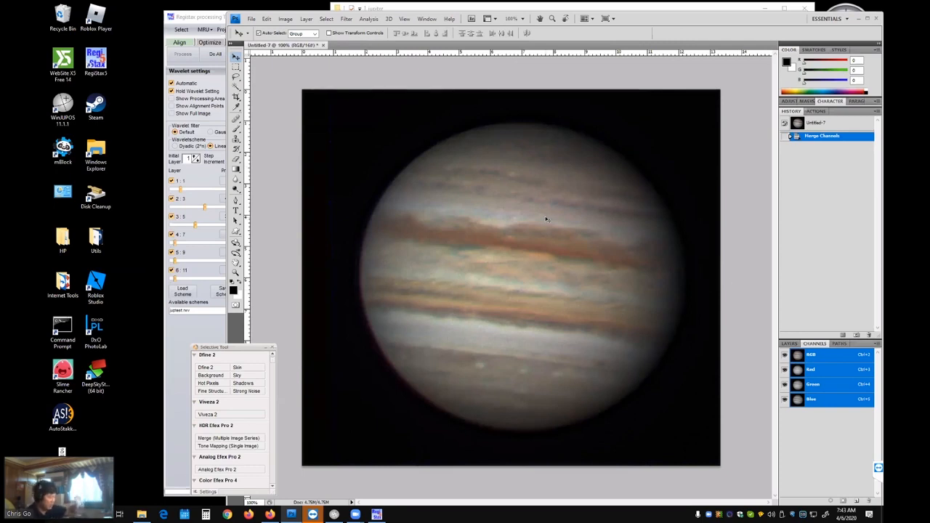
Compare the red and green channels of the merged image and nudge the red channel right to line up Jupiter's disk.
click(826, 370)
click(819, 385)
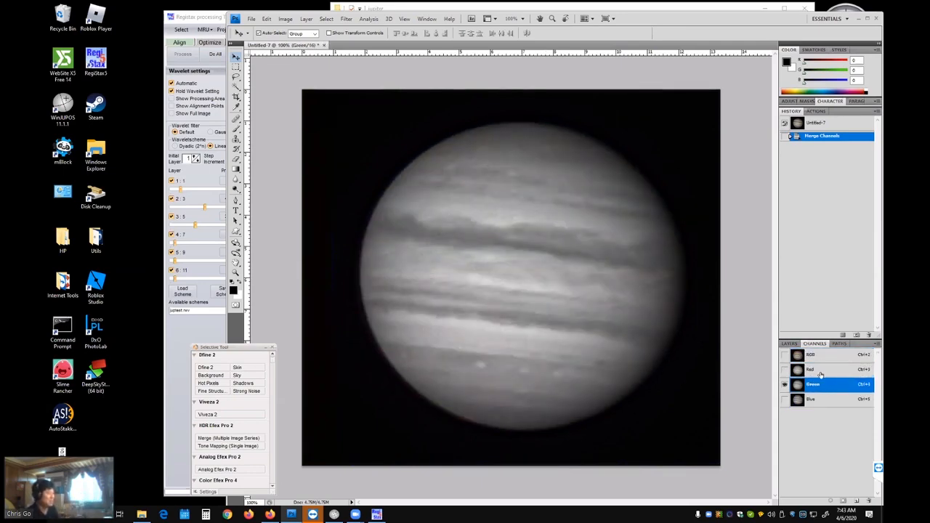
click(821, 374)
key(Right)
key(Right)
key(Right)
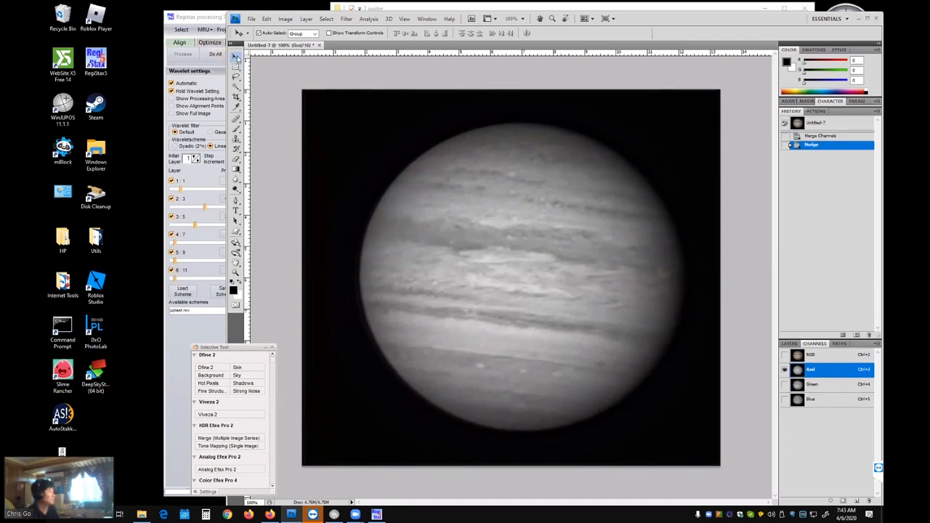
Recheck the red channel against the green one and nudge the red channel one more step to the right.
click(824, 384)
click(821, 372)
click(818, 387)
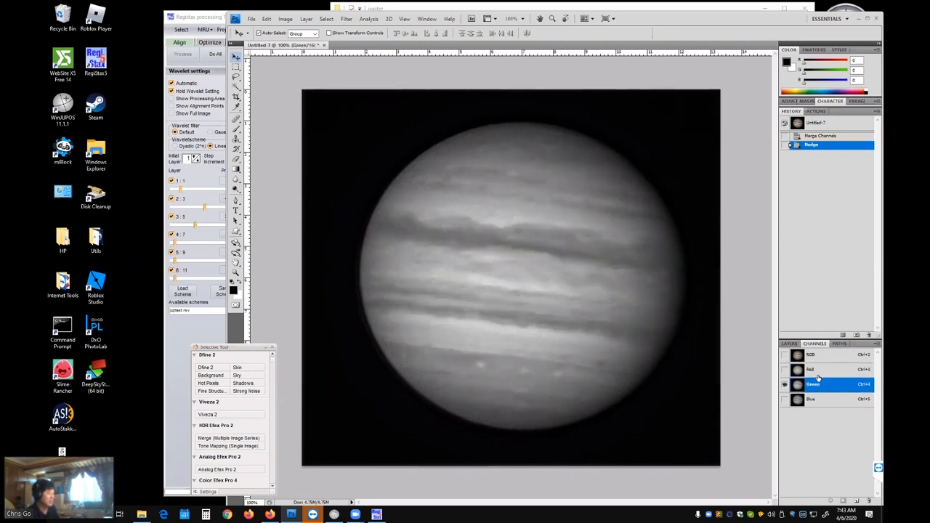
click(818, 370)
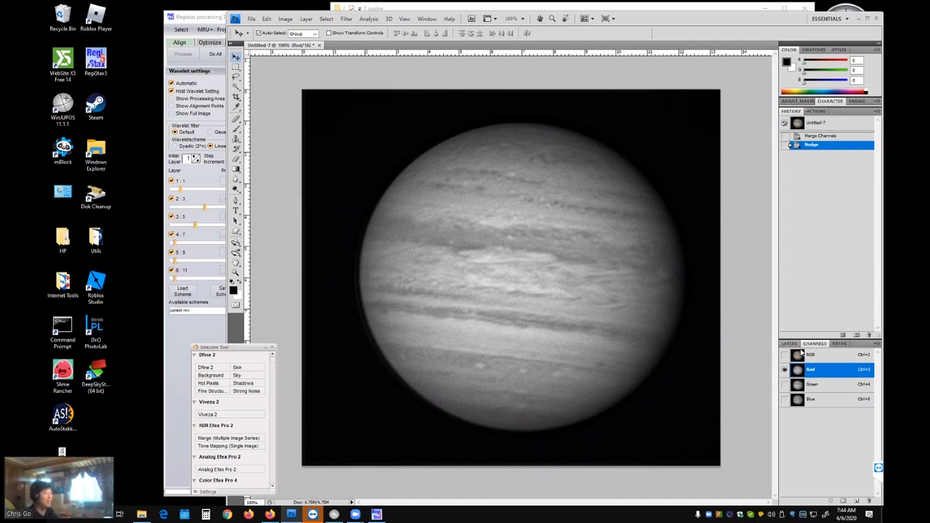
click(824, 385)
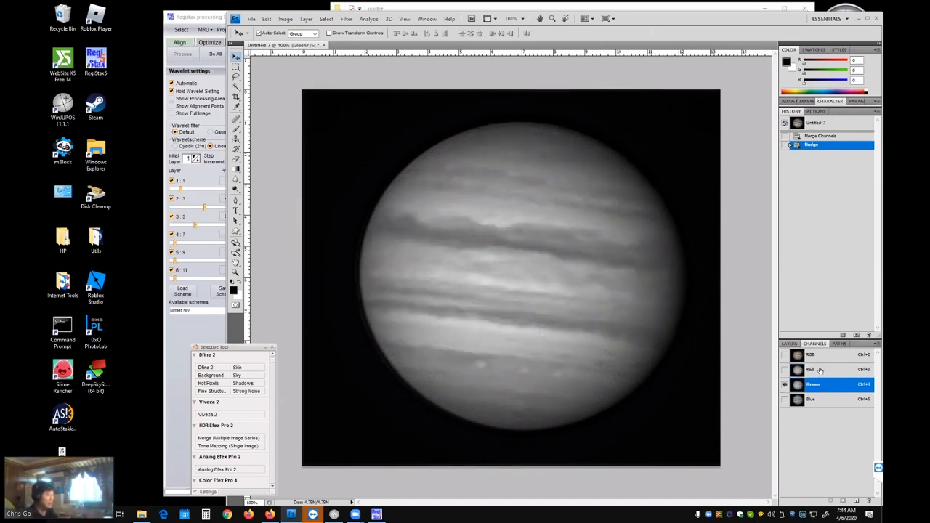
click(819, 370)
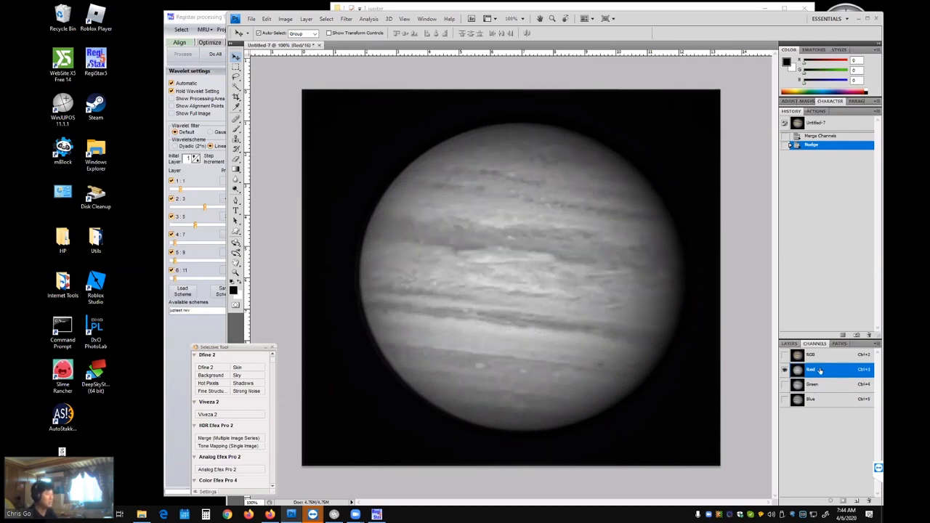
key(Right)
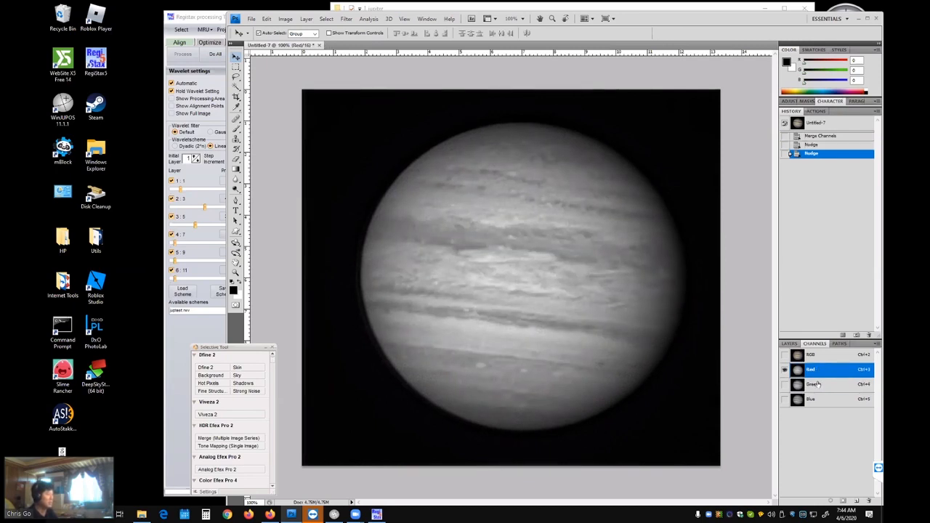
Compare green with the shifted red channel and nudge the green channel one step to the right.
click(817, 384)
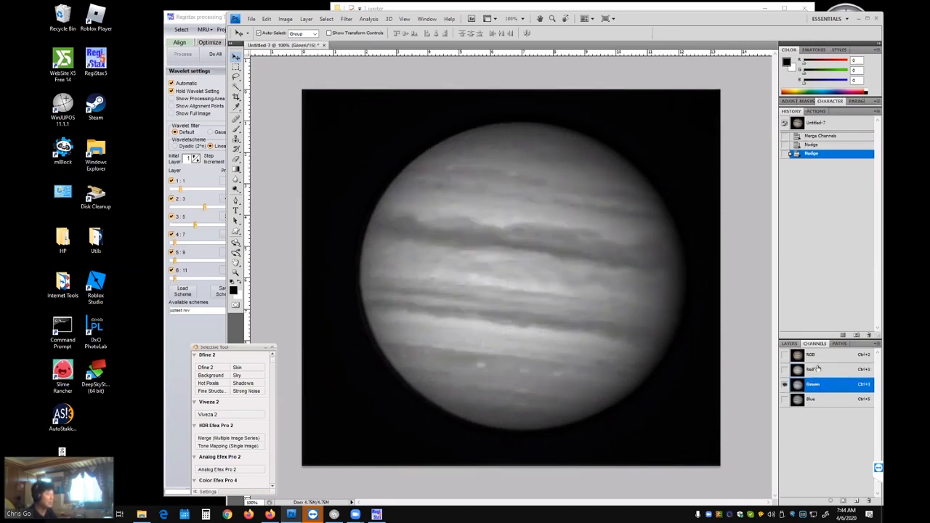
click(817, 370)
click(816, 385)
key(Right)
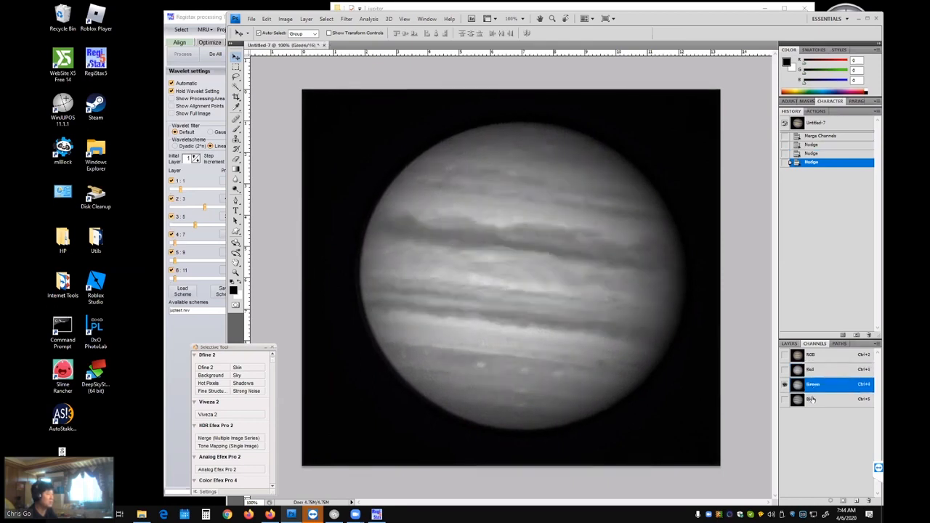
Compare blue against green, nudge the blue channel one step right, and return to the RGB composite.
click(811, 399)
click(815, 385)
click(815, 400)
click(817, 386)
click(818, 398)
key(Right)
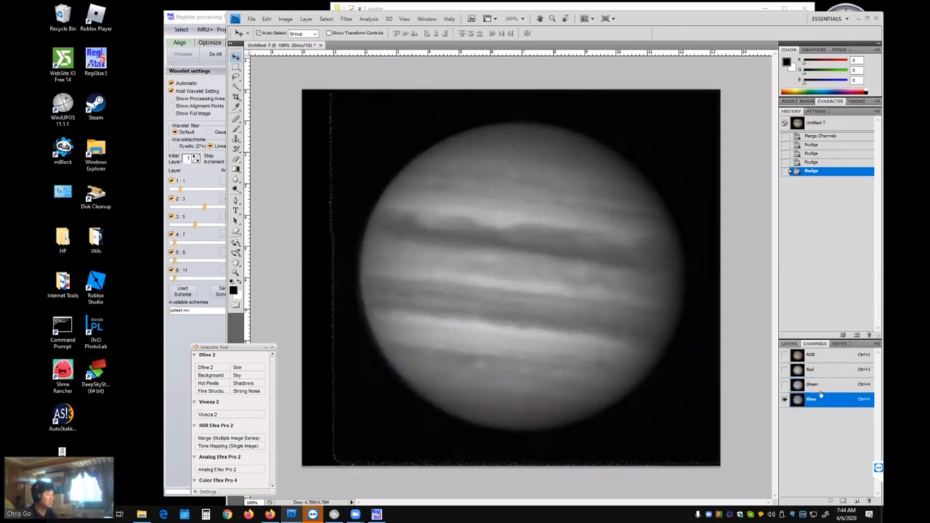
click(819, 387)
click(816, 355)
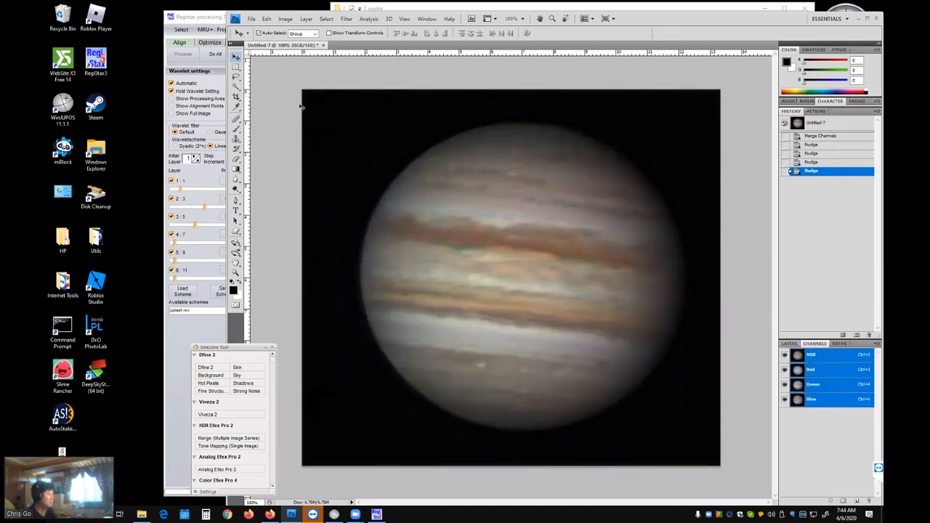
click(251, 18)
click(300, 135)
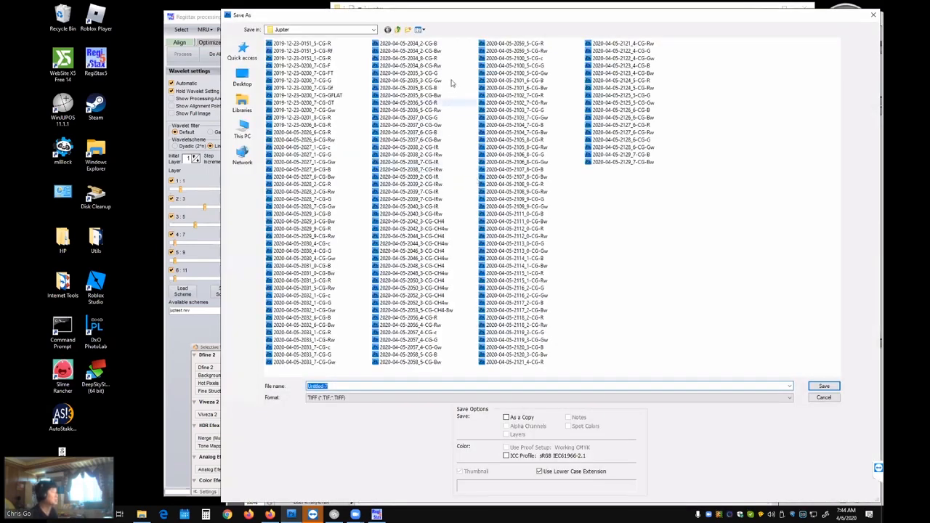
click(436, 73)
click(369, 386)
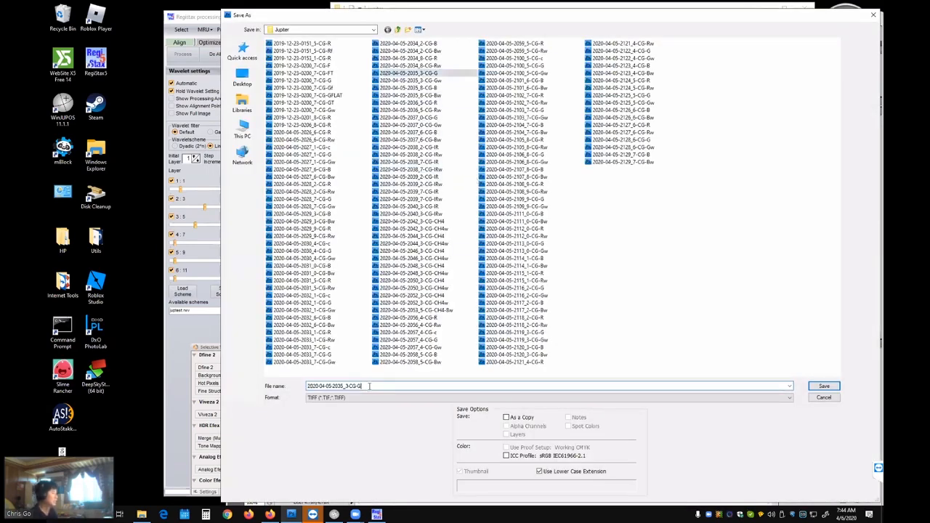
key(Return)
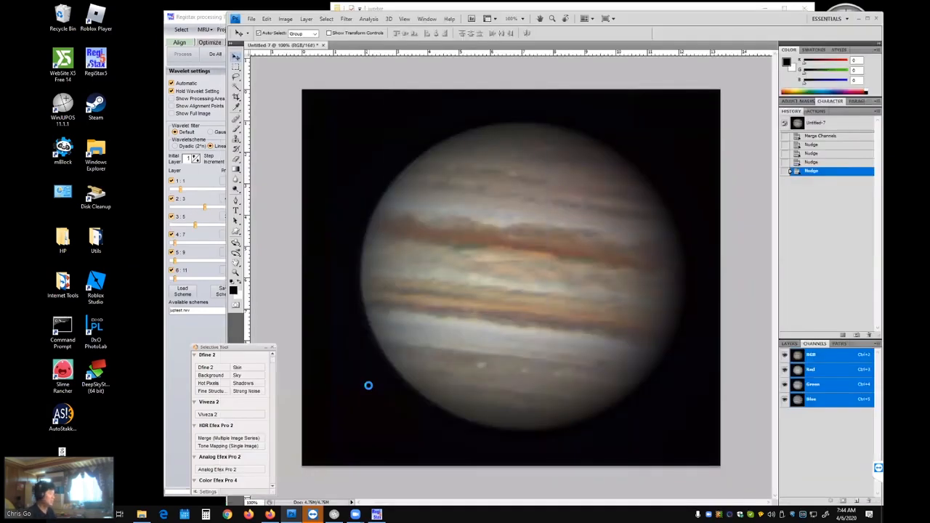
click(356, 45)
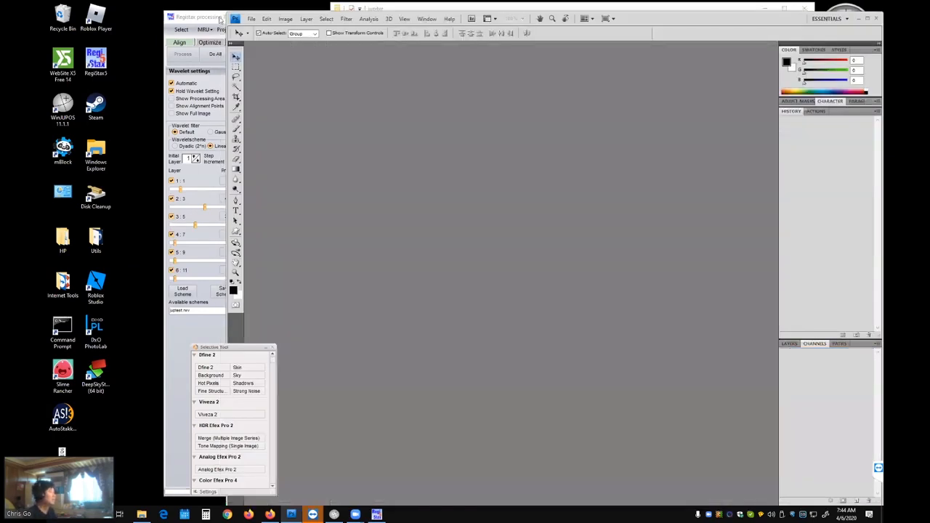
click(252, 19)
click(265, 40)
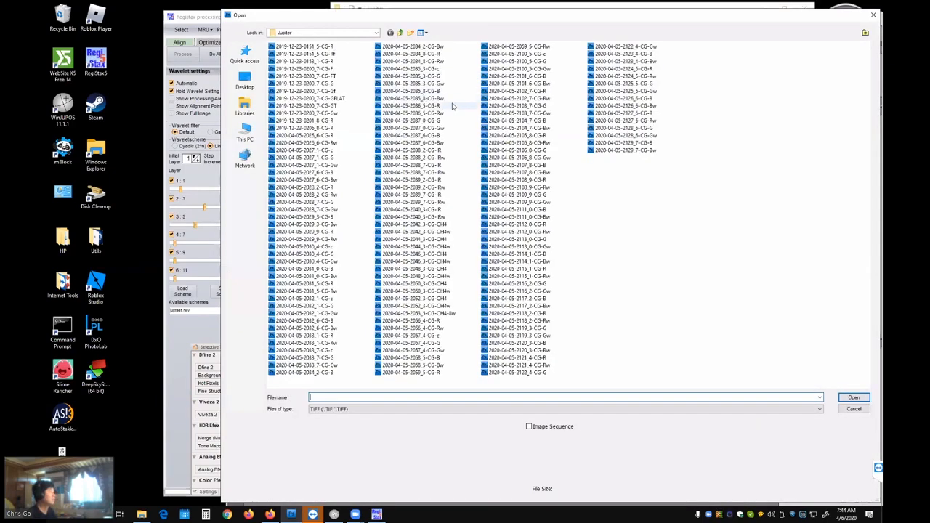
click(450, 143)
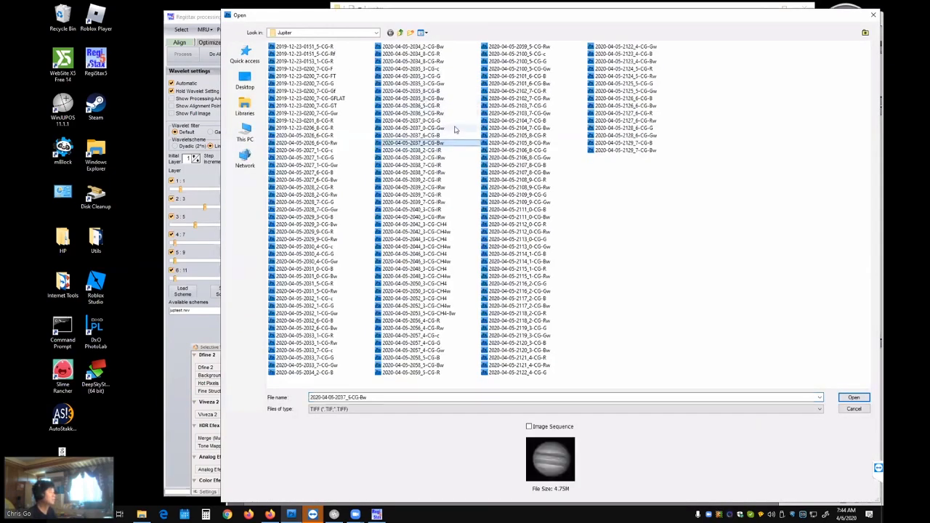
ctrl+click(451, 128)
ctrl+click(451, 114)
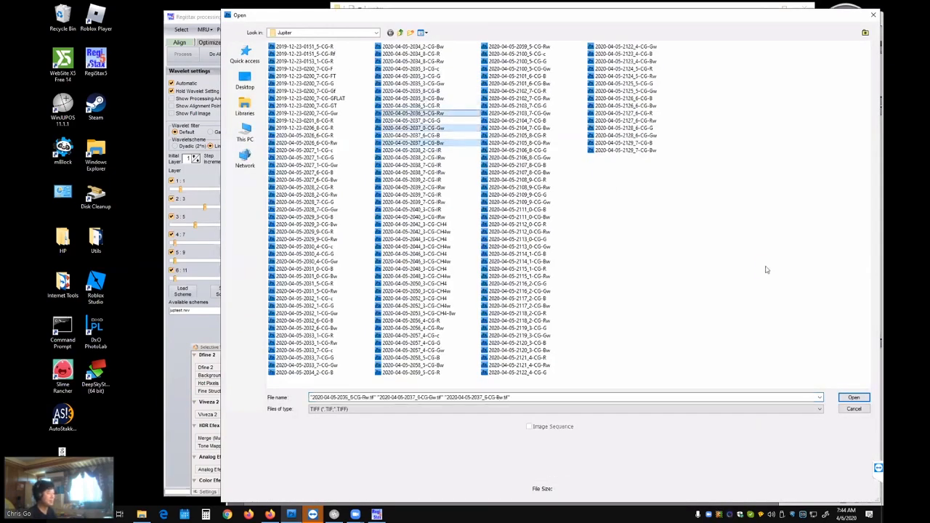
key(Return)
Convert the 2037_6-CG-Bw, 2037_0-CG-Gw and 2036_5-CG-Rw images to grayscale.
click(285, 19)
mouse_move(291, 29)
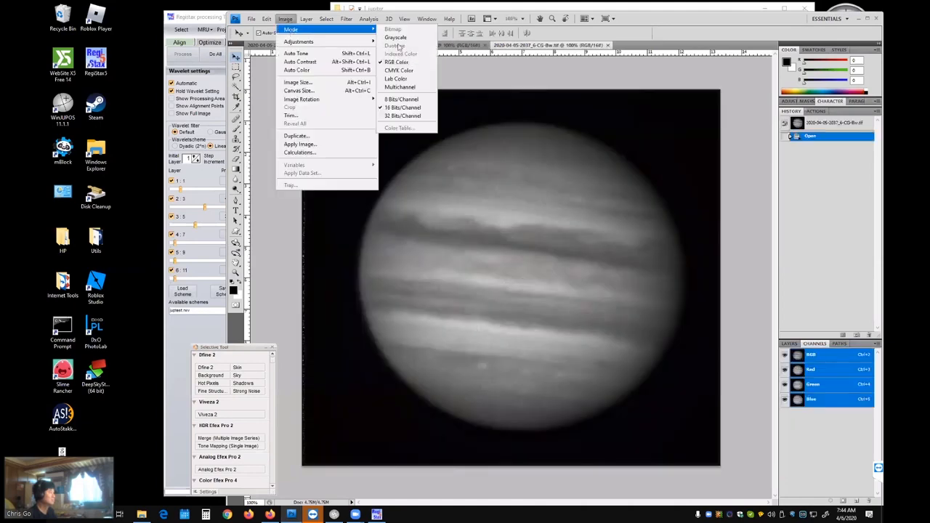
click(396, 37)
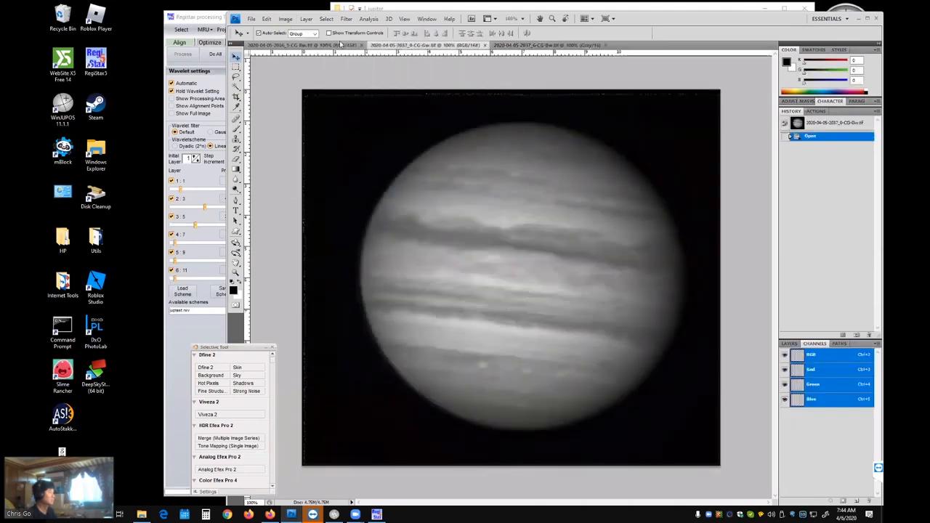
click(285, 18)
mouse_move(291, 29)
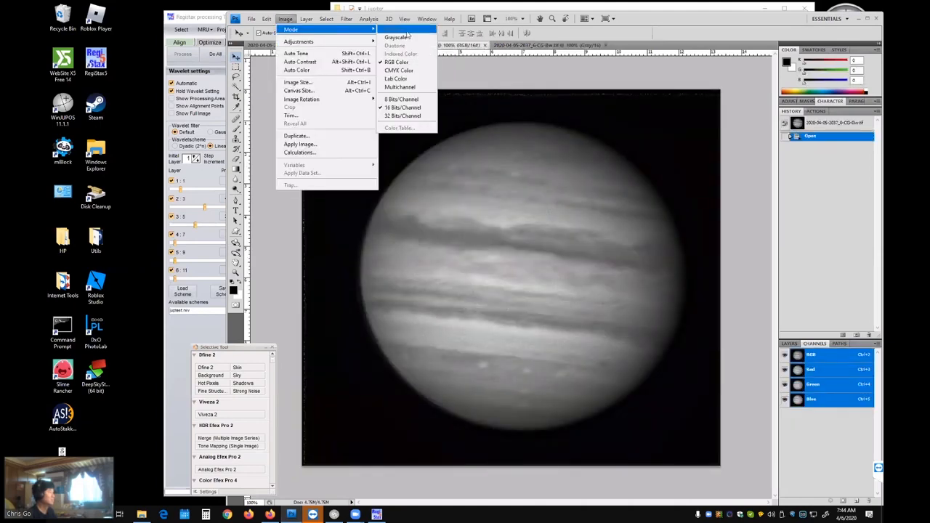
click(407, 35)
key(ctrl+Tab)
click(286, 18)
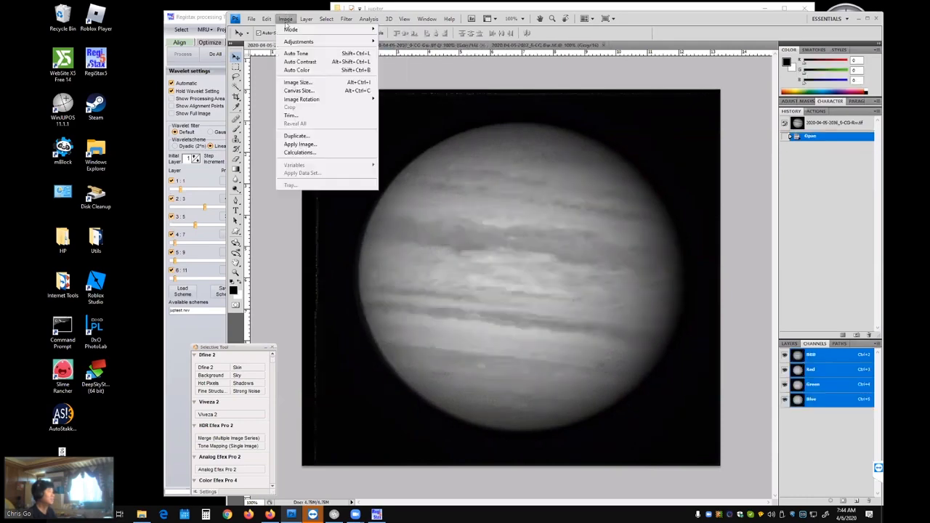
mouse_move(376, 29)
click(406, 36)
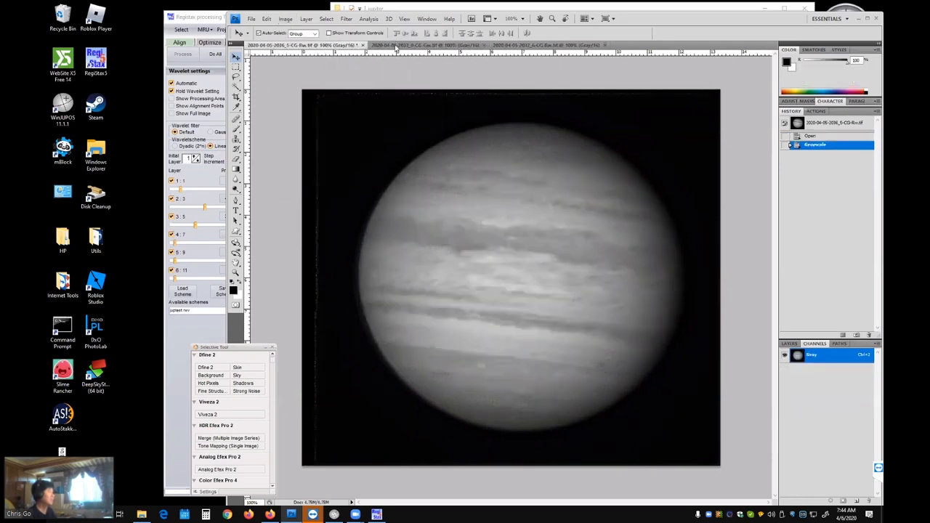
Merge the three open grayscale images into one RGB Color image with three channels, keeping the suggested red, green and blue assignment.
click(876, 343)
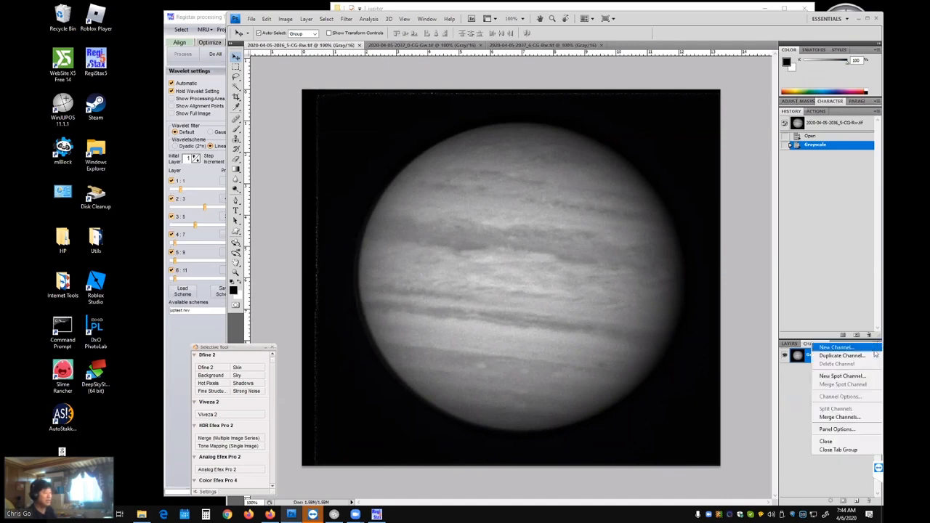
click(815, 411)
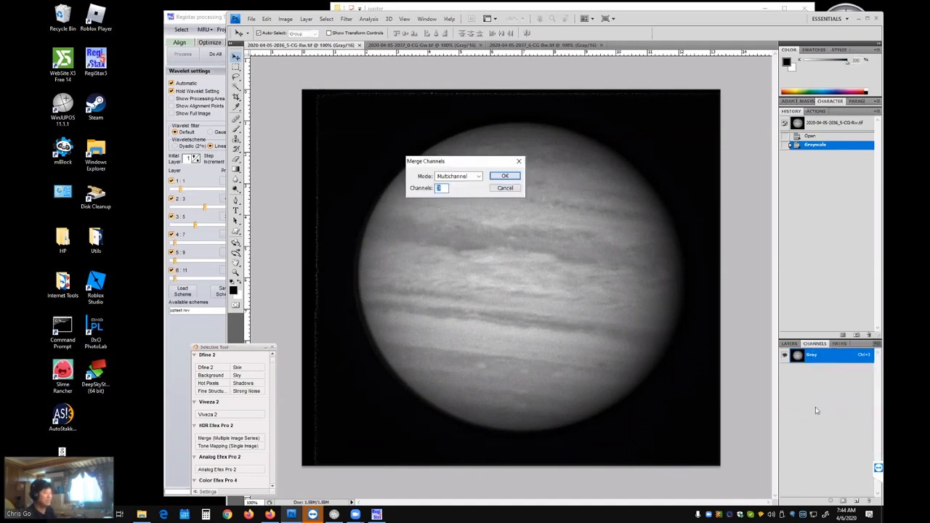
click(462, 177)
click(463, 177)
click(463, 178)
click(454, 185)
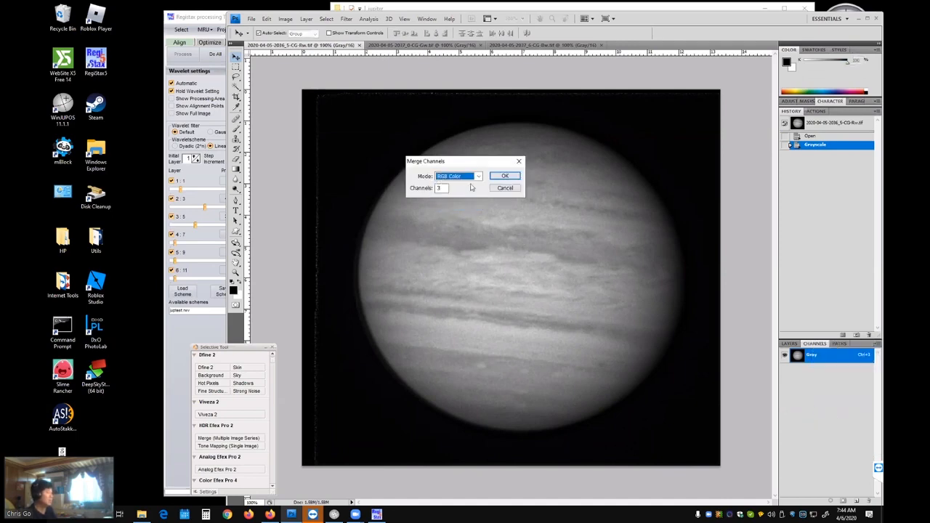
click(506, 176)
click(514, 166)
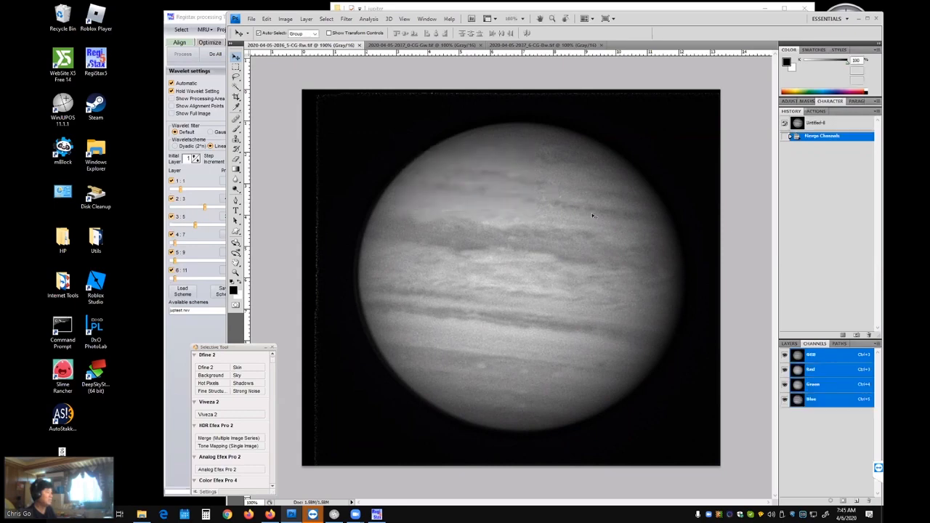
Compare the red channel against green and nudge red three single steps into alignment with it.
click(837, 372)
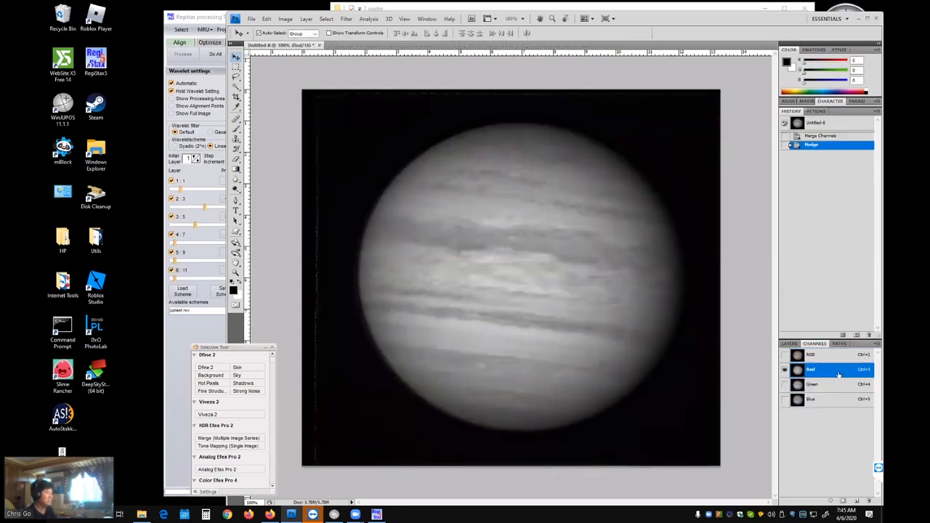
click(826, 382)
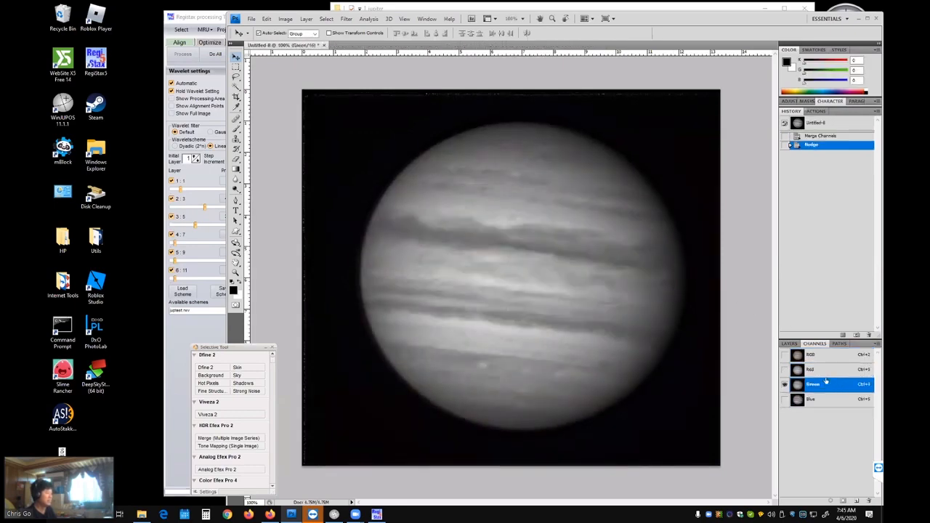
click(826, 376)
key(Up)
click(821, 385)
click(822, 375)
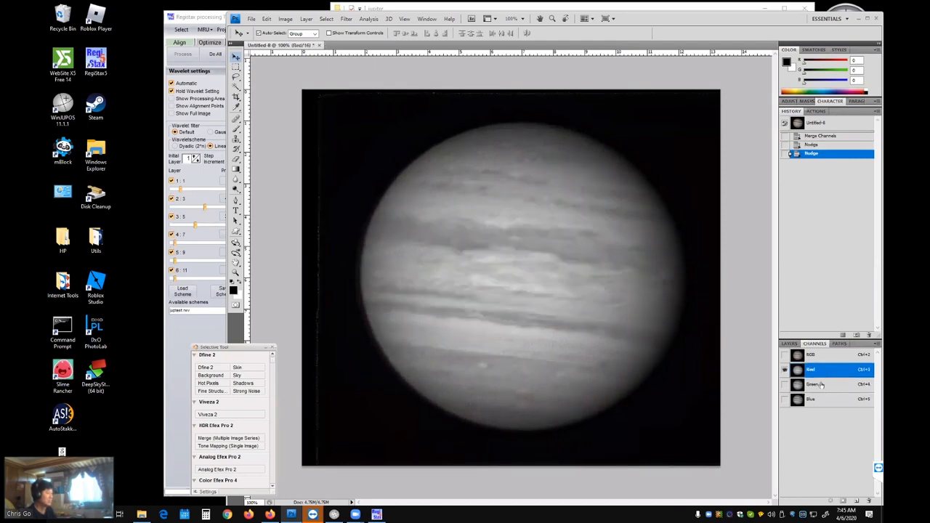
click(821, 389)
click(821, 374)
key(Up)
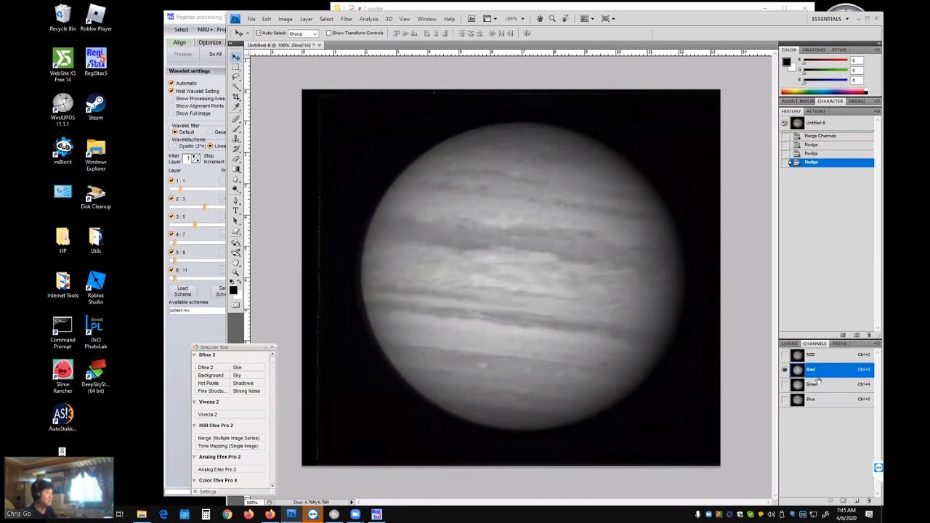
Compare blue against green, nudge the blue channel two single steps into alignment, and return to the RGB composite.
click(819, 385)
click(817, 402)
click(817, 385)
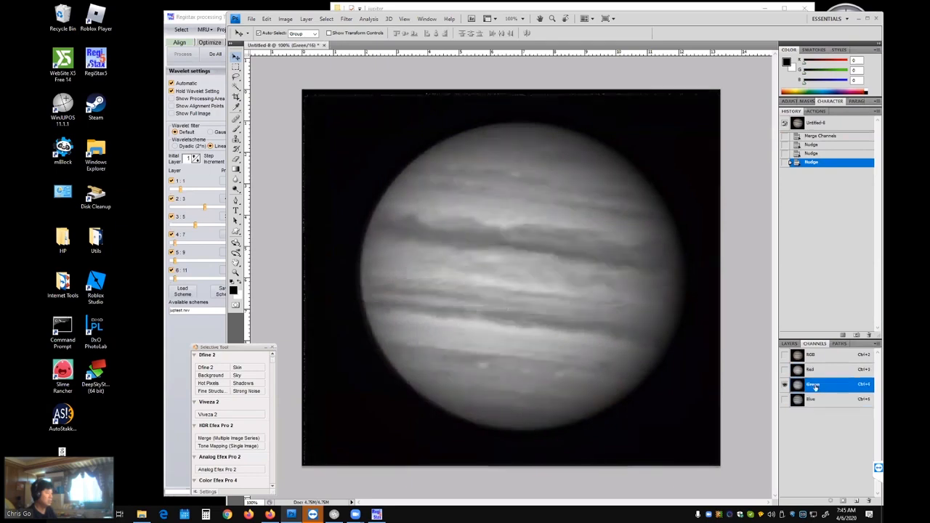
click(816, 401)
key(Up)
click(813, 389)
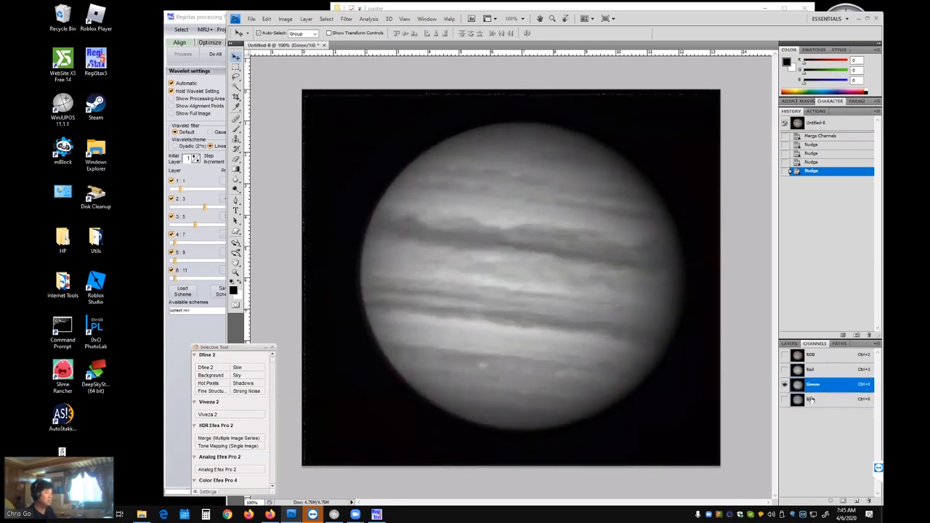
click(811, 400)
click(813, 385)
click(814, 400)
key(Up)
click(816, 384)
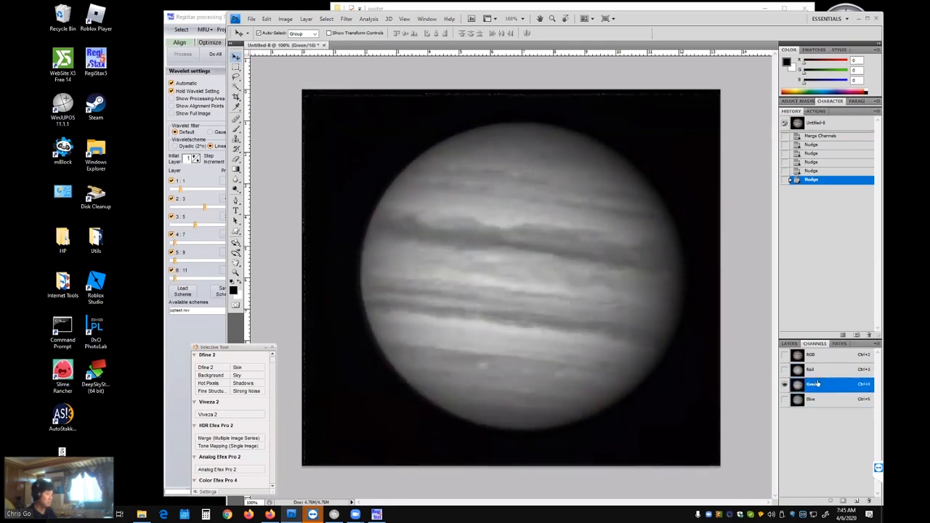
click(820, 360)
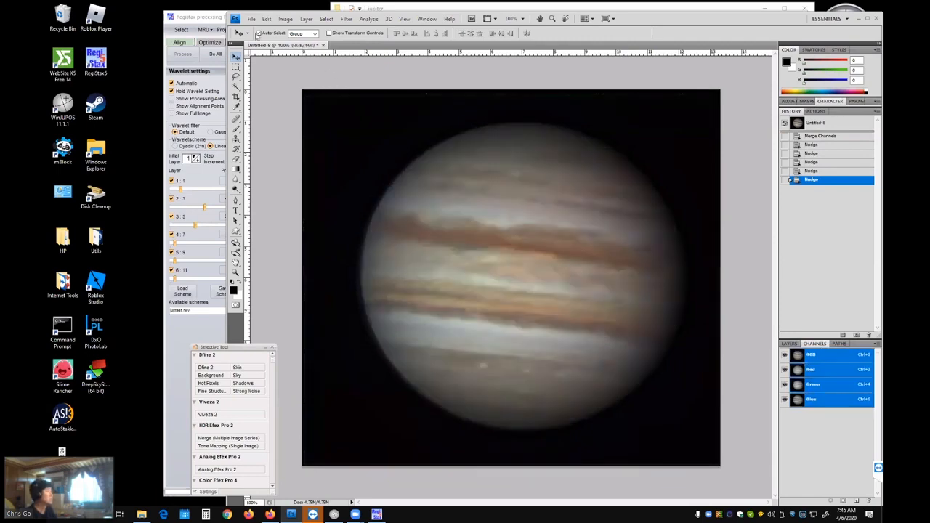
click(253, 18)
click(291, 130)
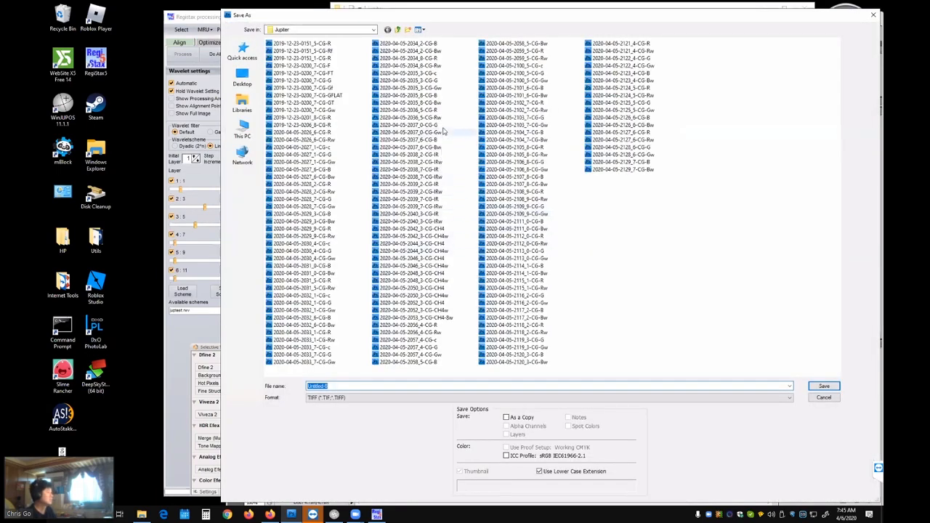
click(444, 125)
click(372, 385)
click(372, 385)
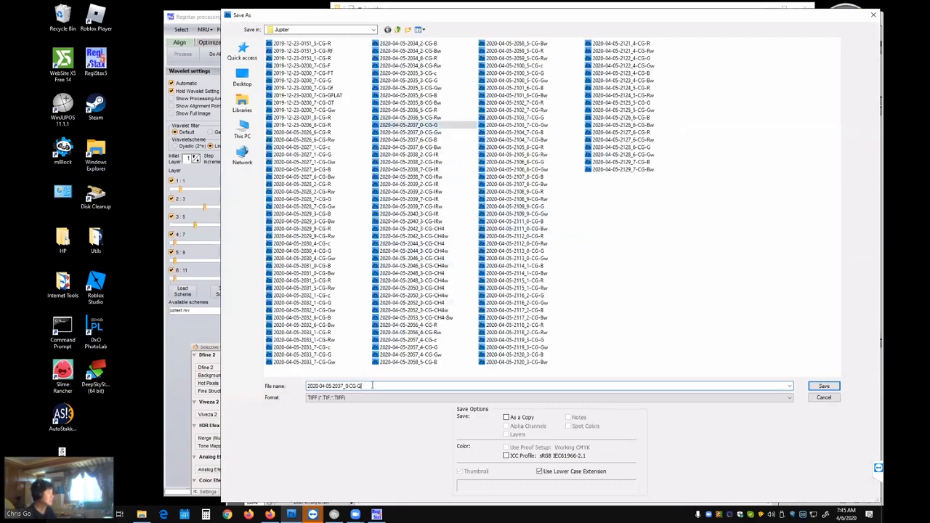
key(Return)
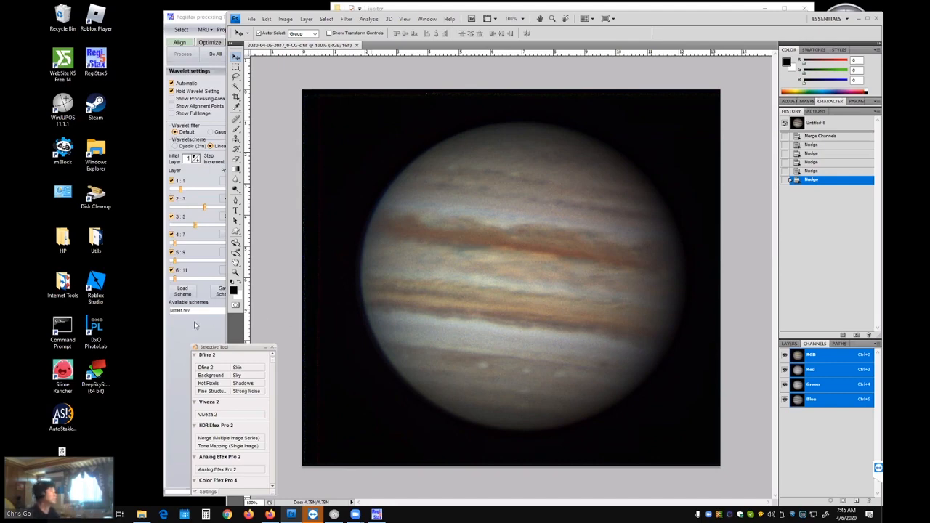
click(356, 45)
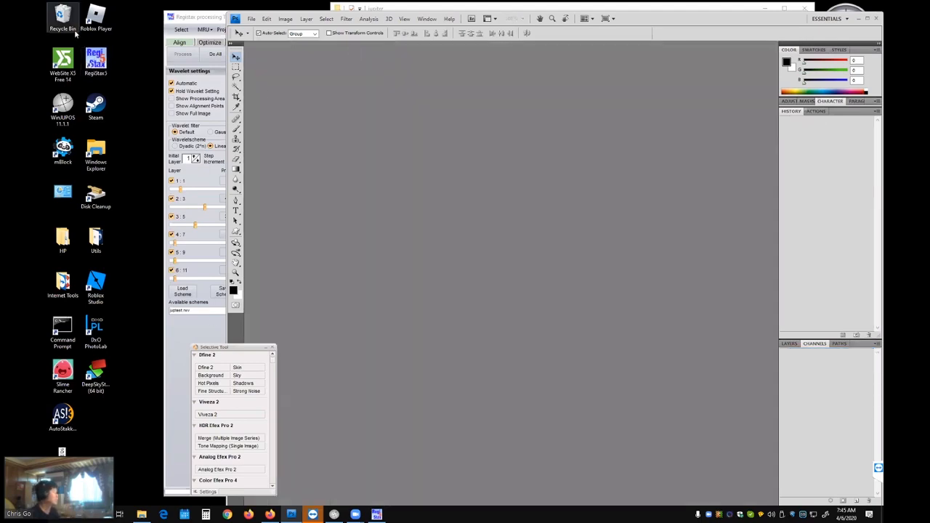
Switch to WinJUPOS, choose Jupiter as the celestial body and start an image measurement.
double_click(64, 107)
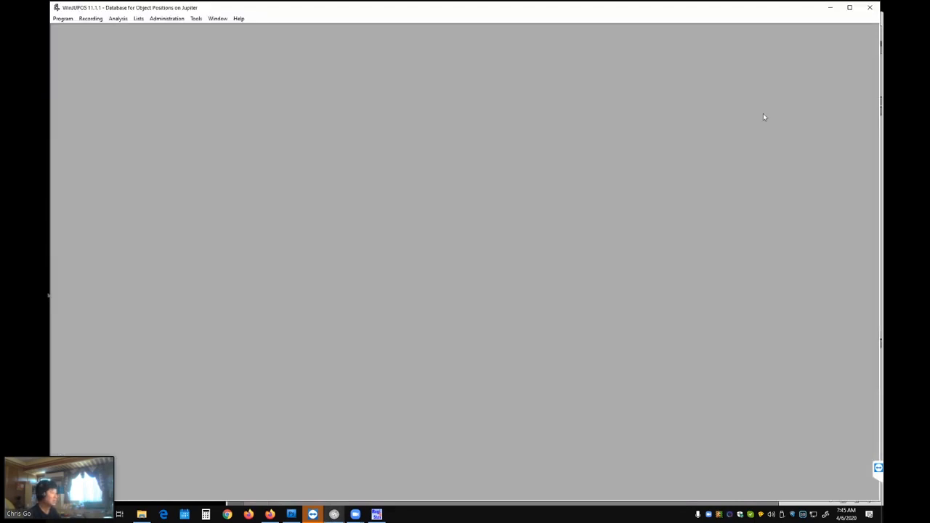
click(64, 19)
mouse_move(82, 29)
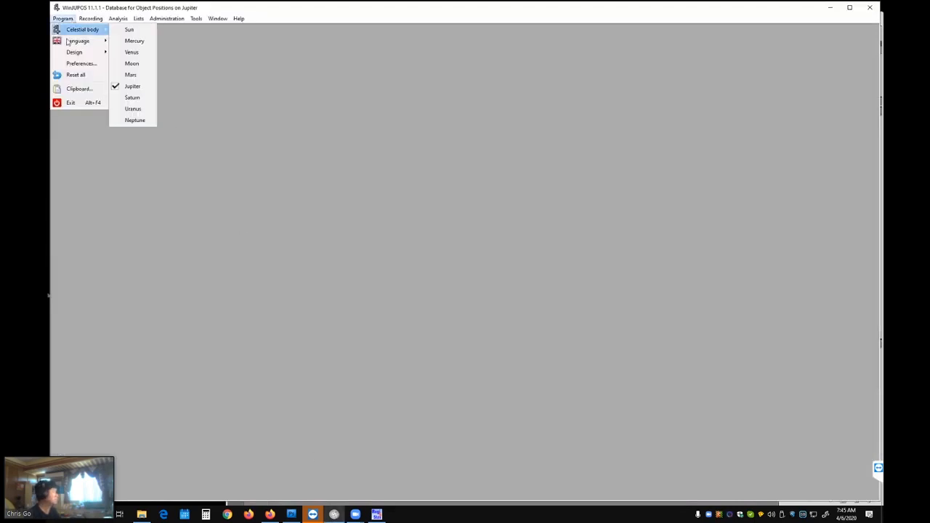
click(136, 88)
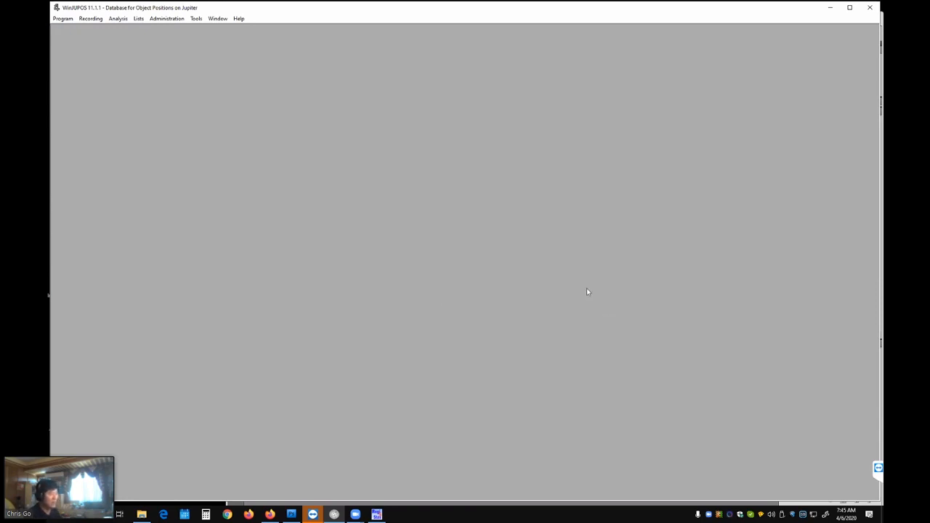
click(90, 19)
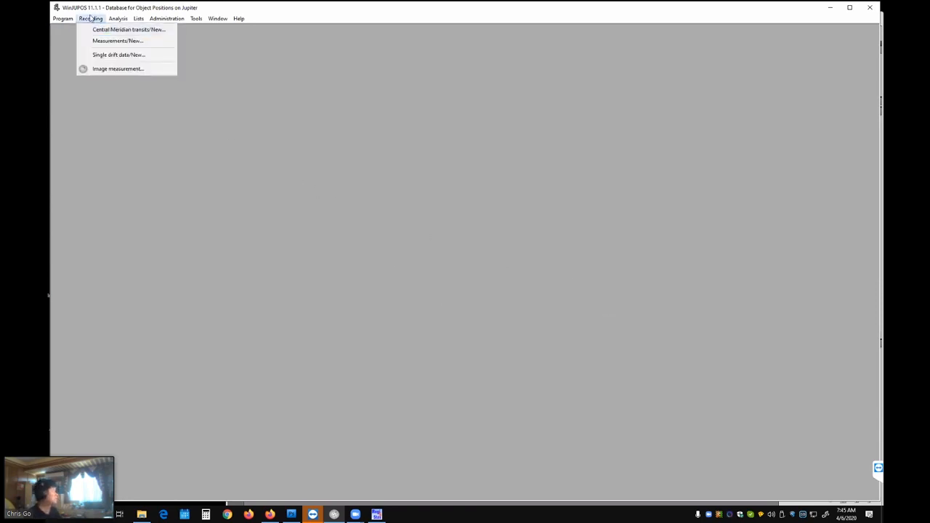
click(109, 68)
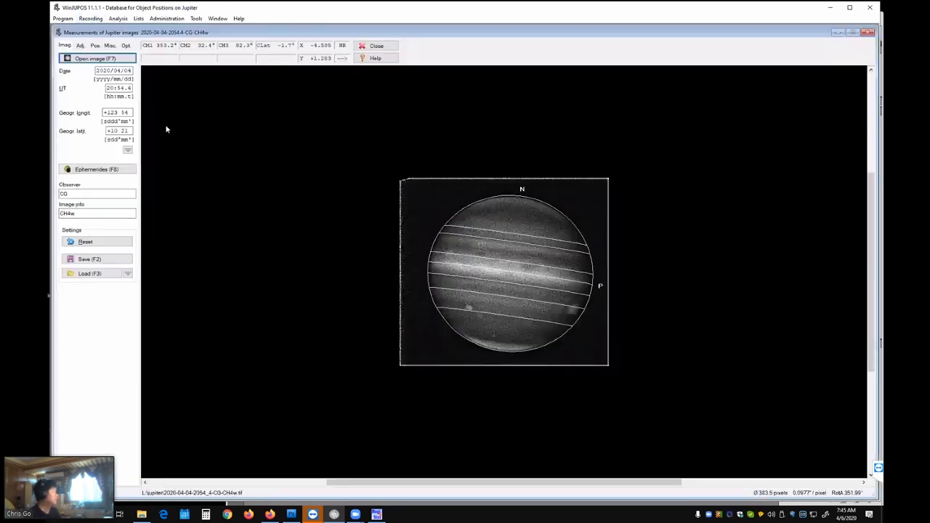
key(F7)
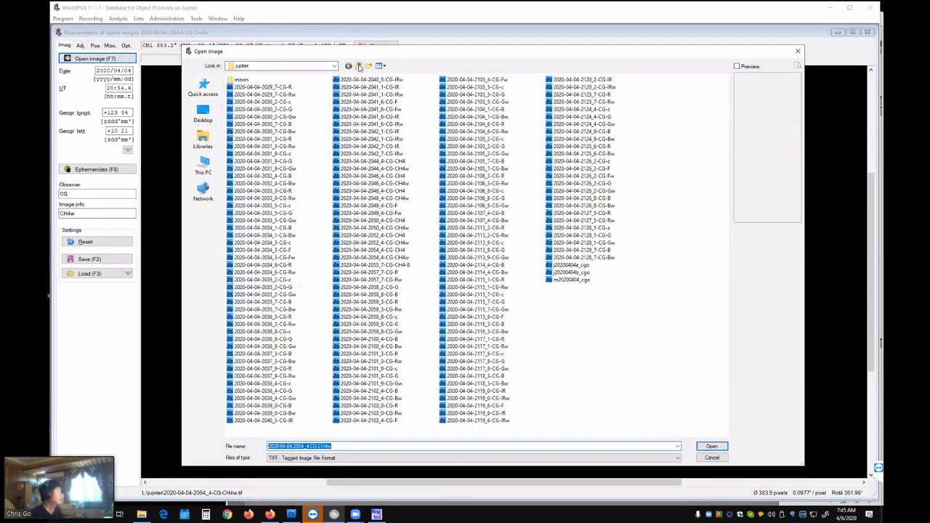
click(358, 65)
click(358, 65)
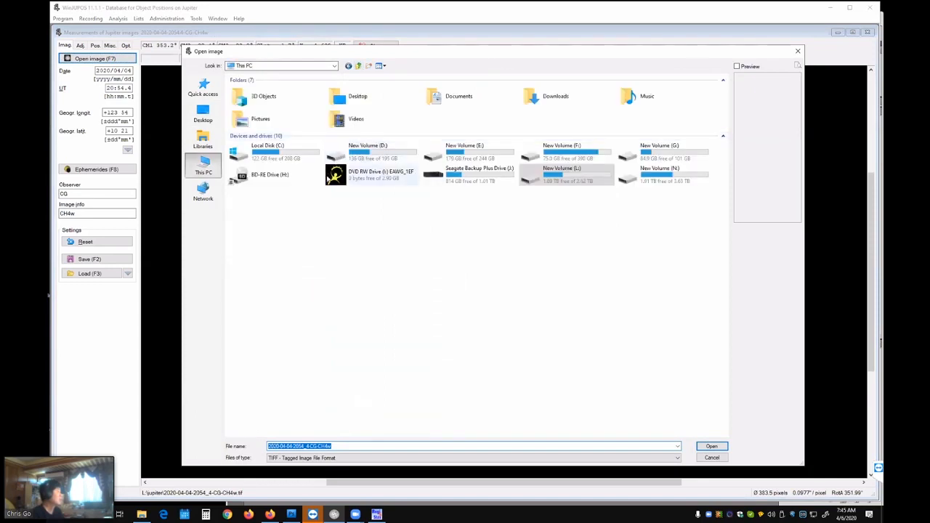
double_click(476, 176)
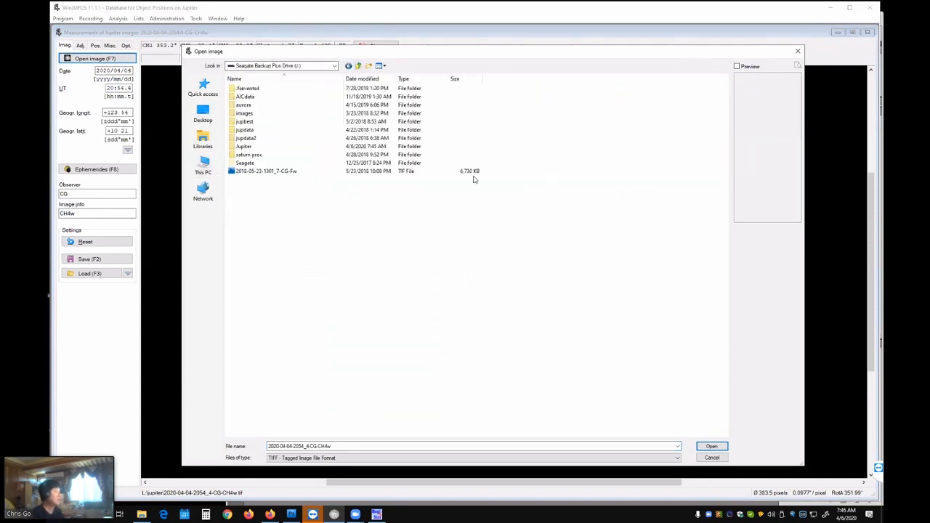
double_click(282, 147)
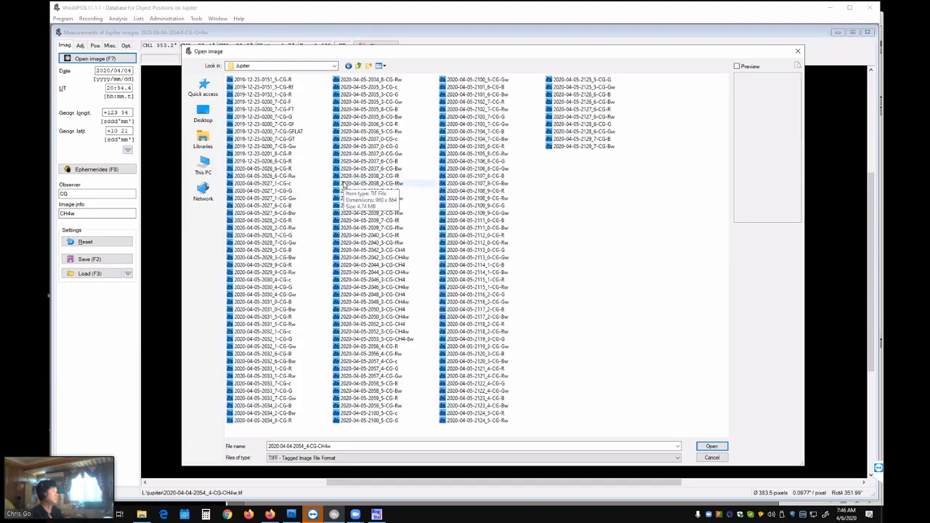
double_click(308, 183)
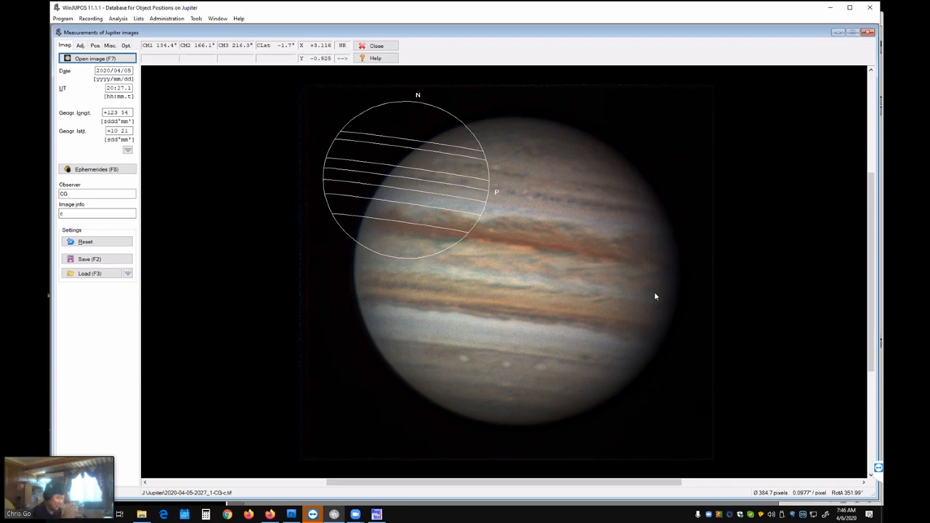
key(F11)
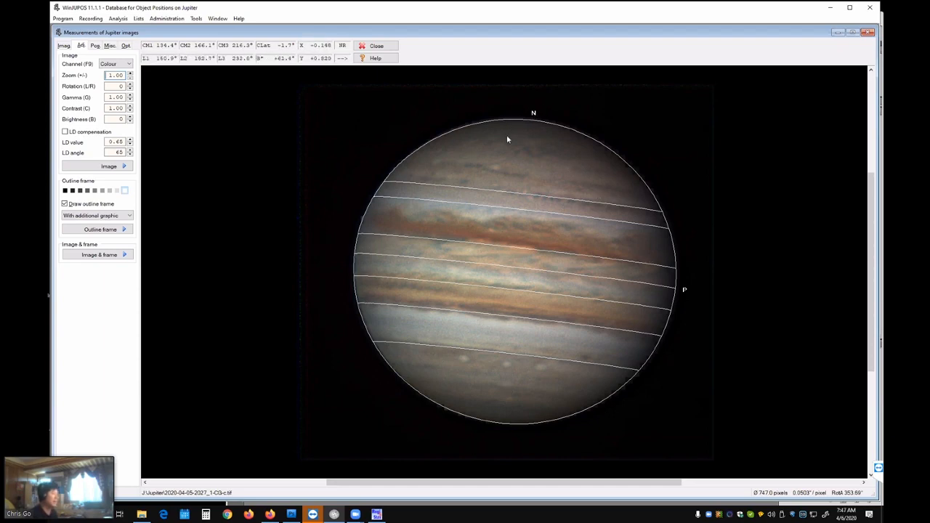
Rotate the outline frame away from Jupiter's cloud belts and back towards alignment with them.
key(n)
key(n)
key(n)
key(n)
key(n)
key(n)
key(n)
key(n)
key(n)
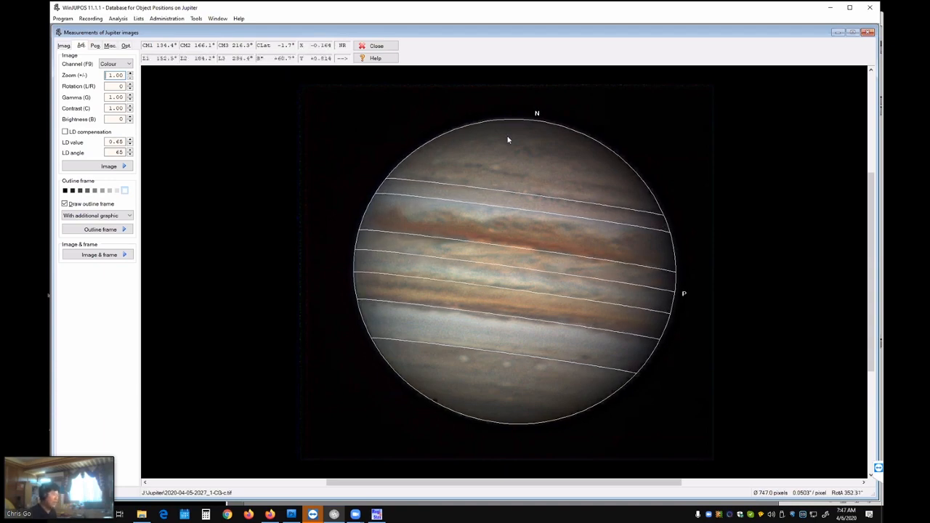
key(m)
key(m)
key(m)
key(m)
key(m)
key(m)
key(m)
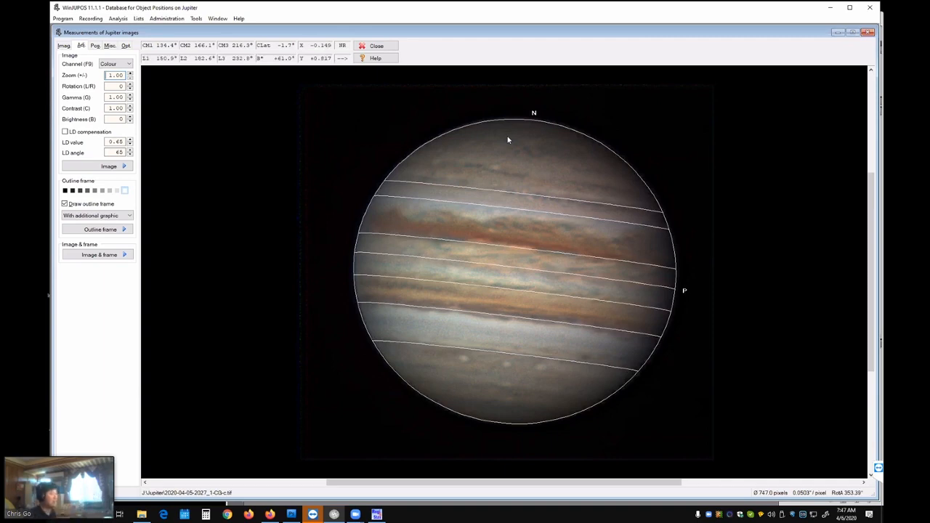
Enlarge the outline frame past Jupiter's limb and shrink it back to a diameter of about 751 pixels.
key(Page_Up)
key(Page_Up)
key(Page_Up)
key(Page_Up)
key(Page_Up)
key(Page_Up)
key(Page_Up)
key(Page_Up)
key(Page_Up)
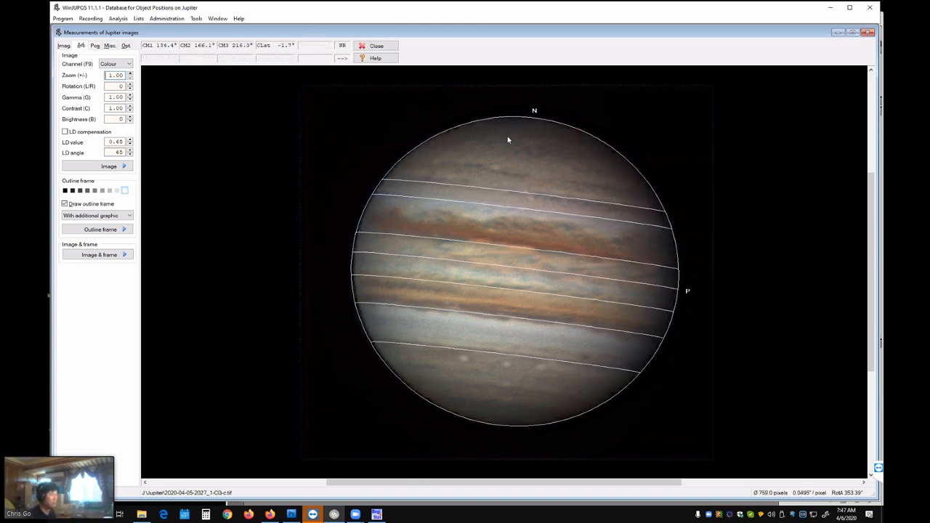
key(Page_Down)
key(Page_Down)
key(Page_Down)
key(Page_Down)
key(Page_Down)
key(Page_Down)
key(Page_Down)
key(Page_Down)
key(Page_Down)
key(Page_Down)
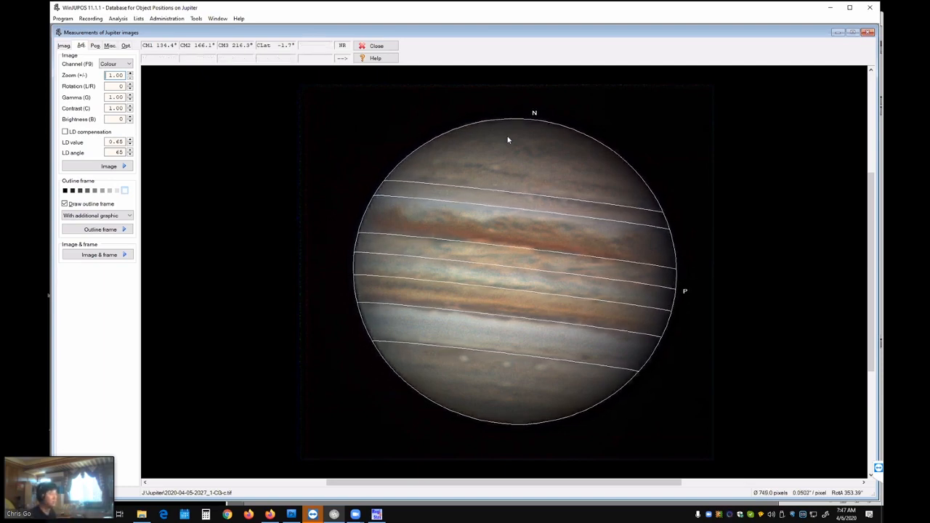
key(Page_Up)
key(Page_Up)
key(Page_Up)
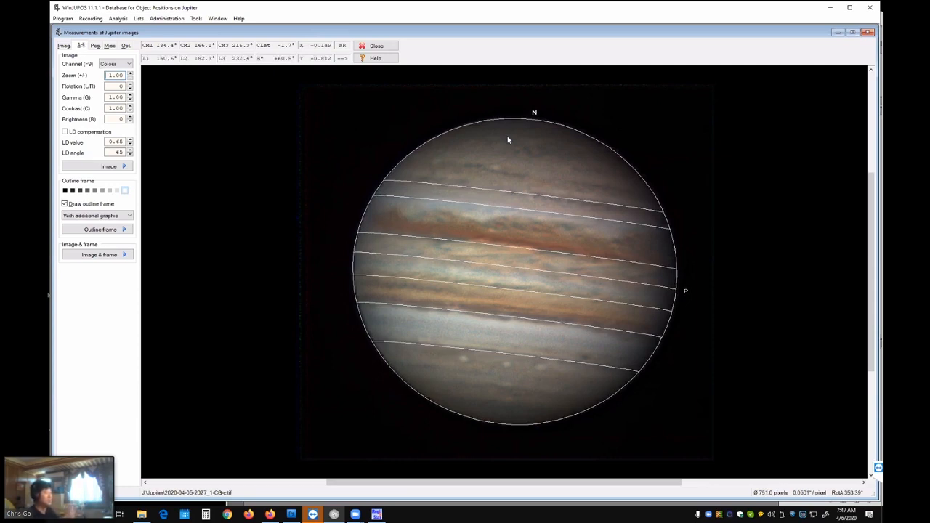
Auto-fit the outline frame to Jupiter's disc again and save the measurement settings for the 2027_1-CG-c image.
key(F11)
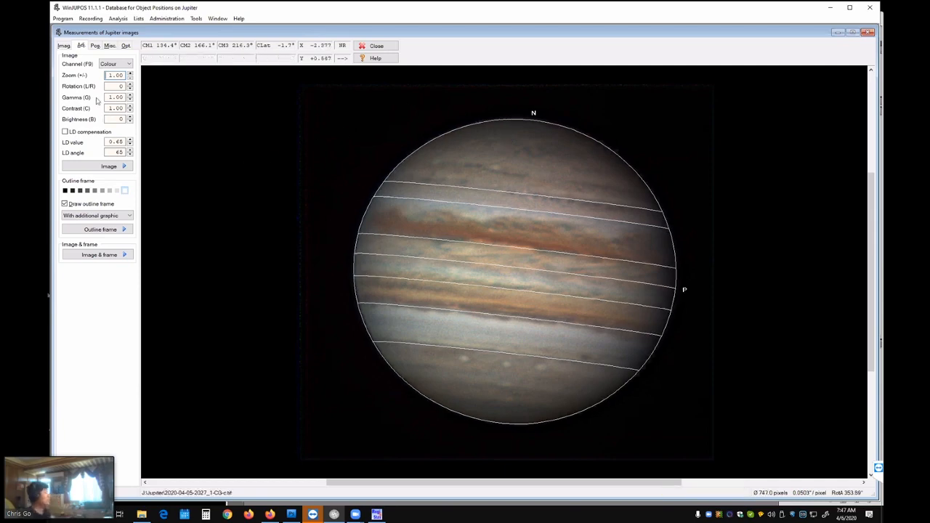
click(65, 46)
click(123, 260)
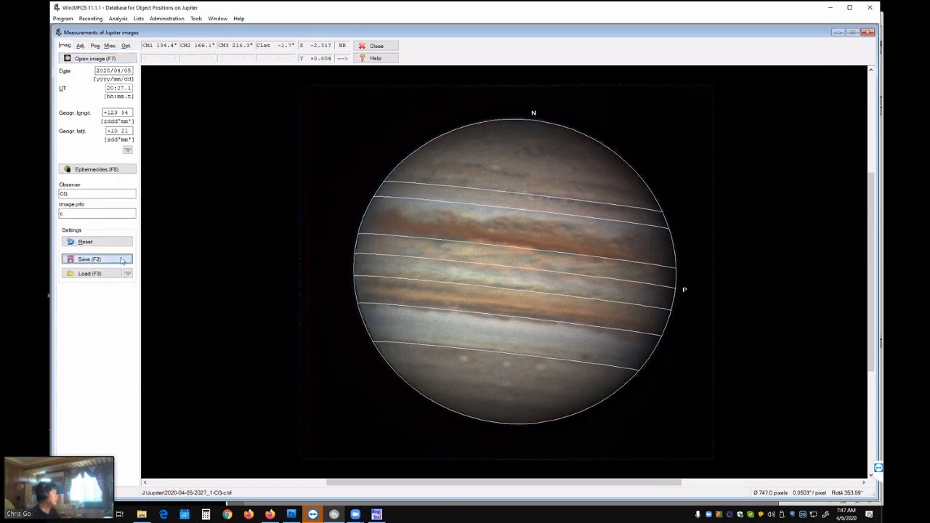
click(711, 446)
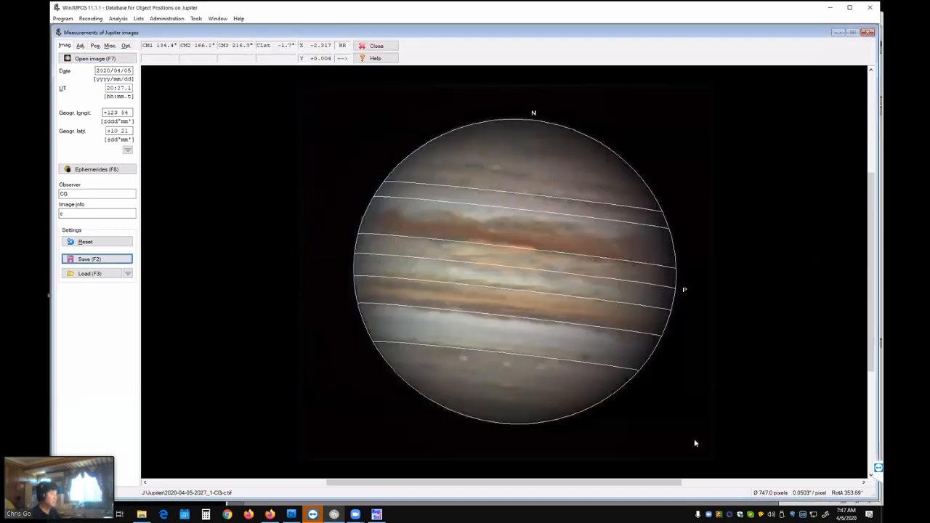
key(F7)
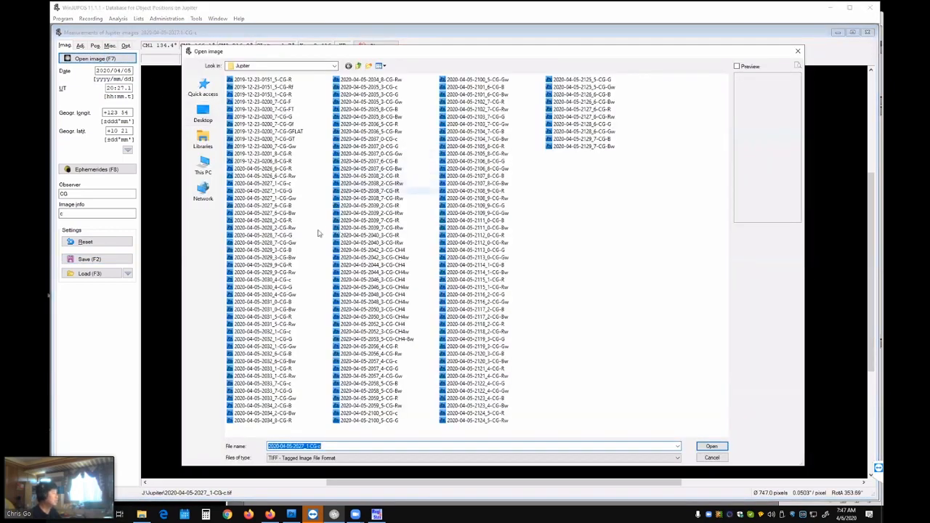
double_click(301, 280)
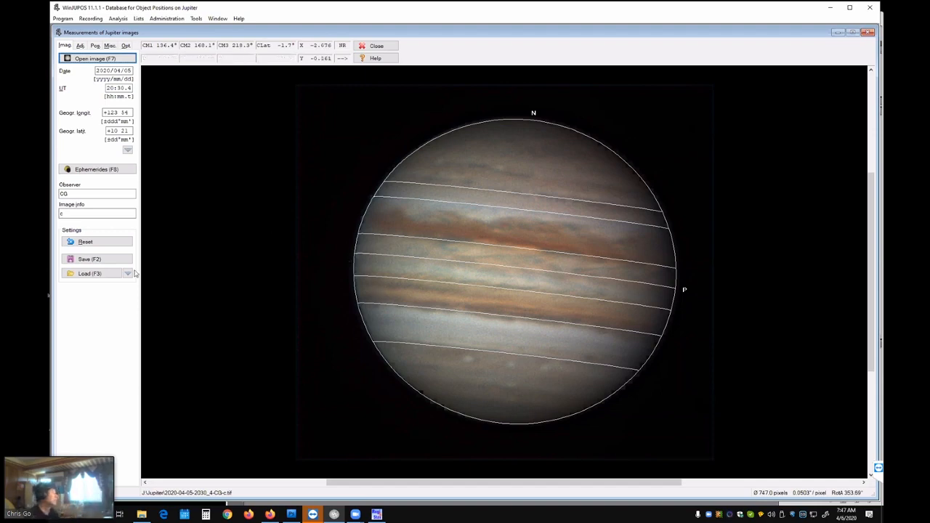
click(91, 260)
click(713, 446)
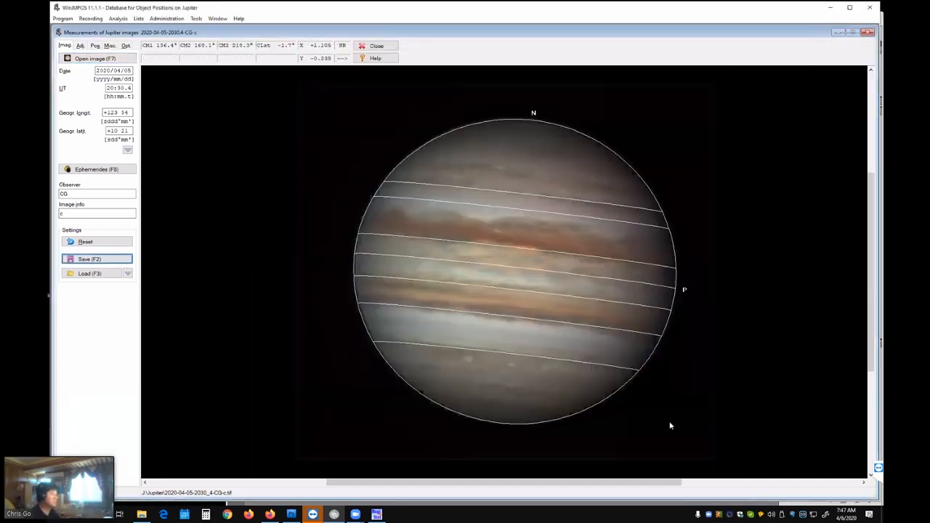
key(F7)
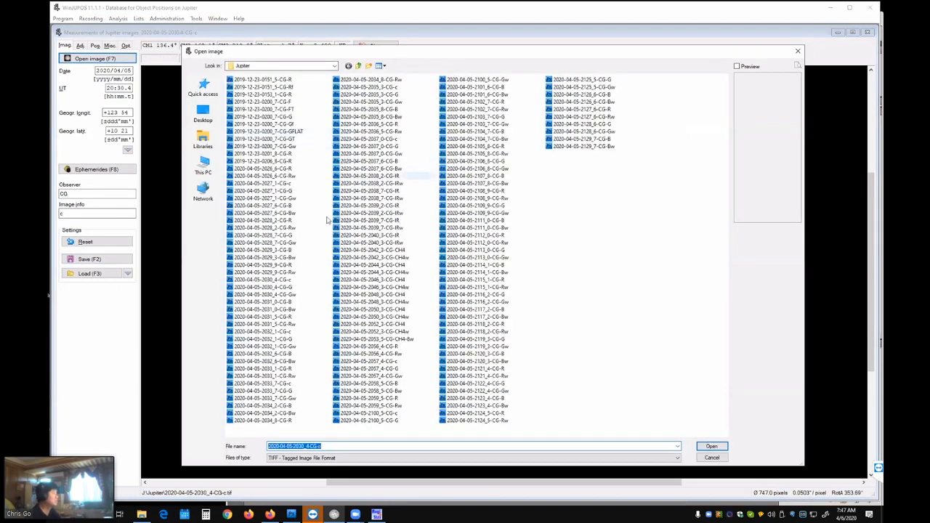
double_click(291, 331)
click(93, 256)
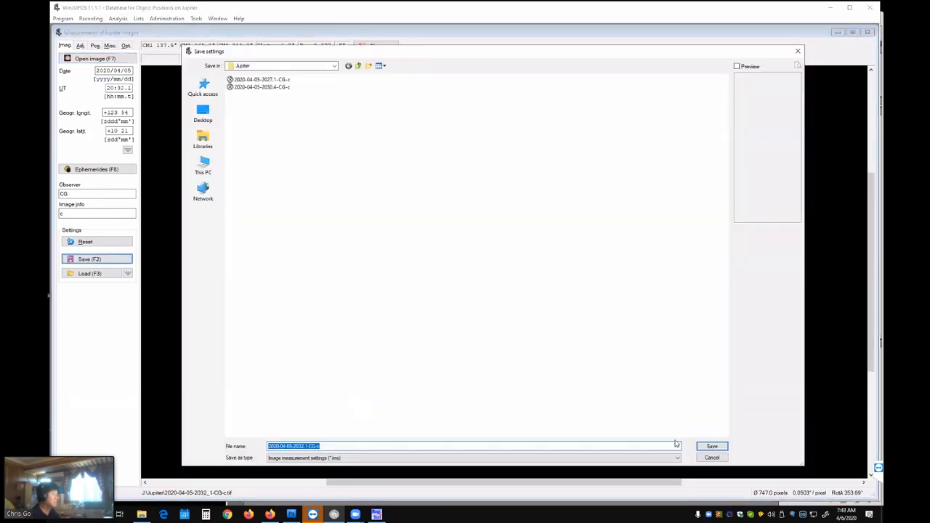
click(709, 446)
click(95, 58)
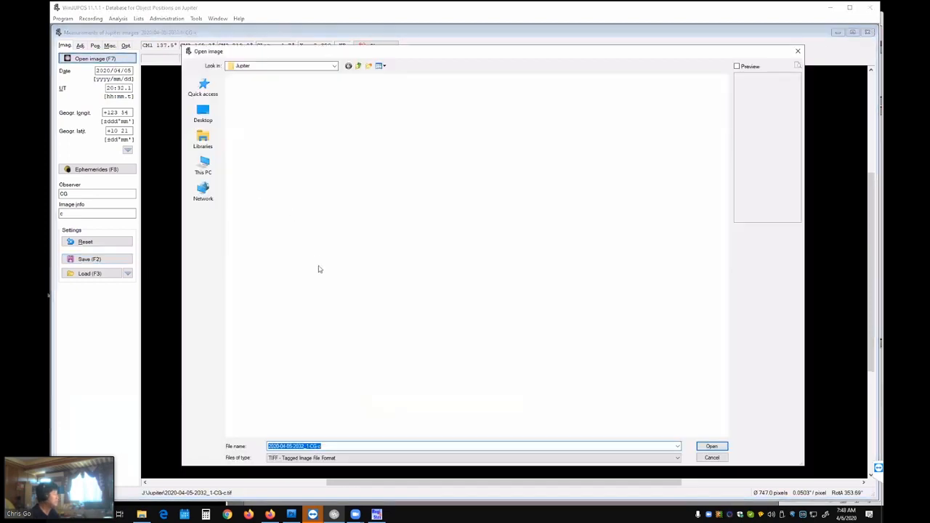
double_click(293, 384)
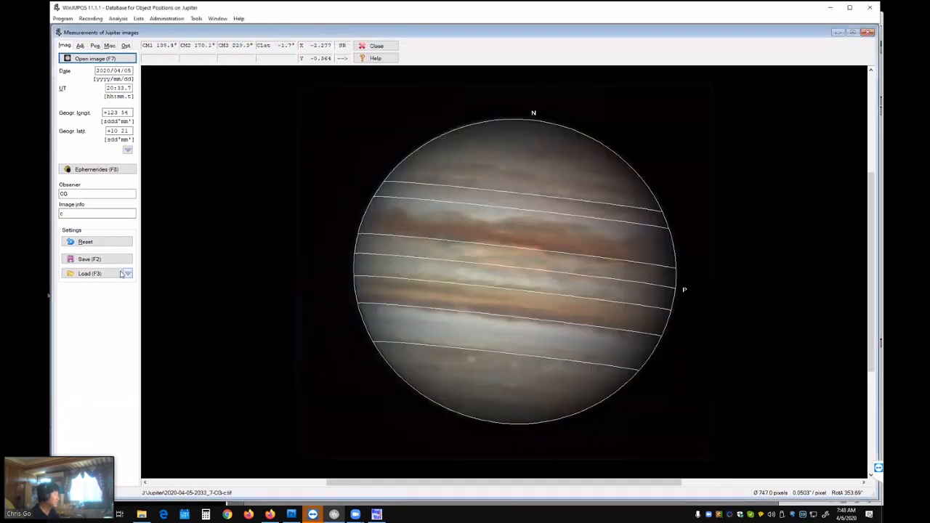
click(90, 258)
click(711, 447)
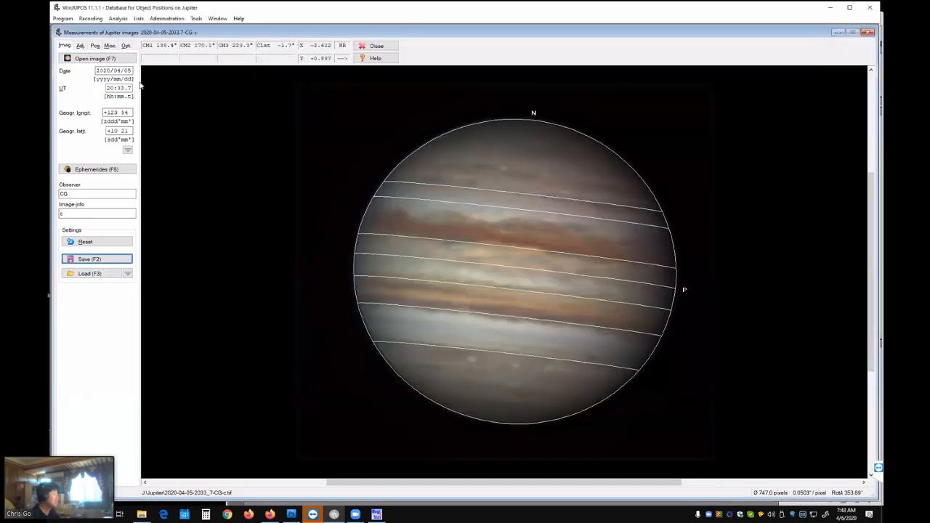
click(95, 58)
double_click(396, 87)
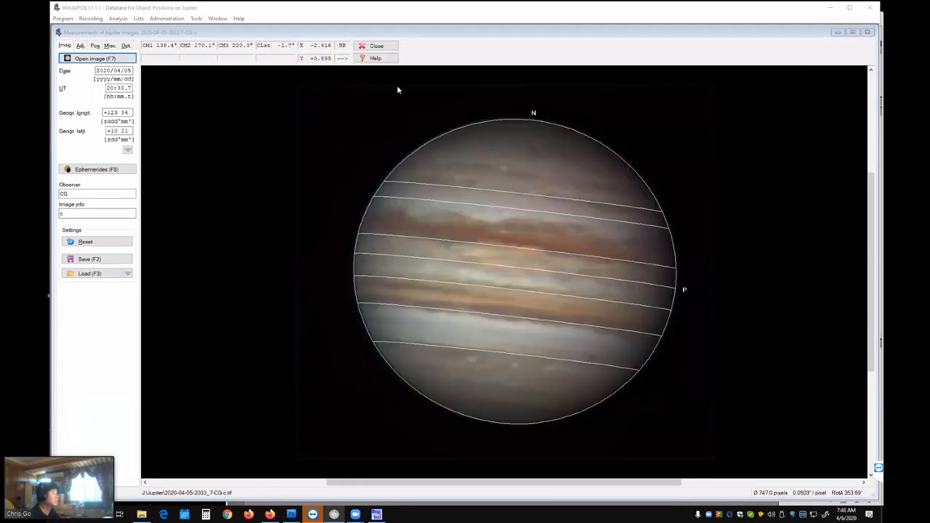
click(103, 257)
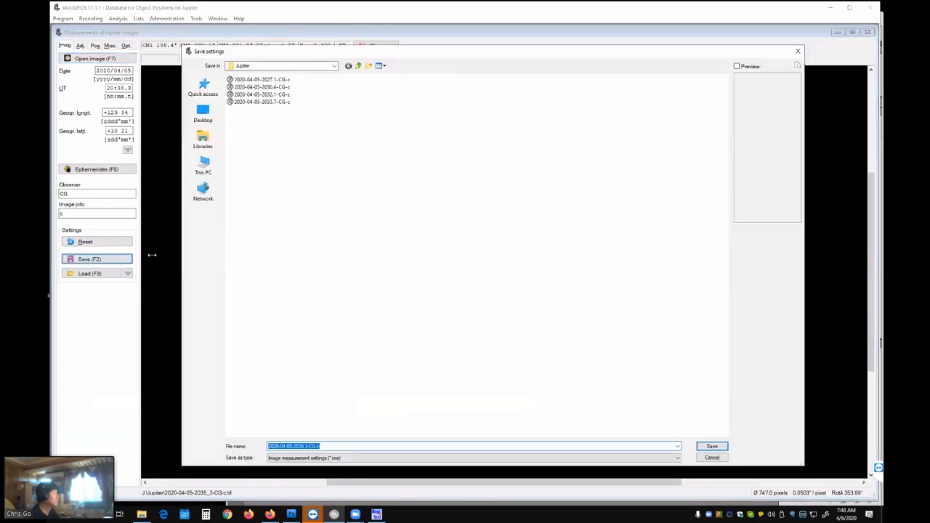
click(709, 444)
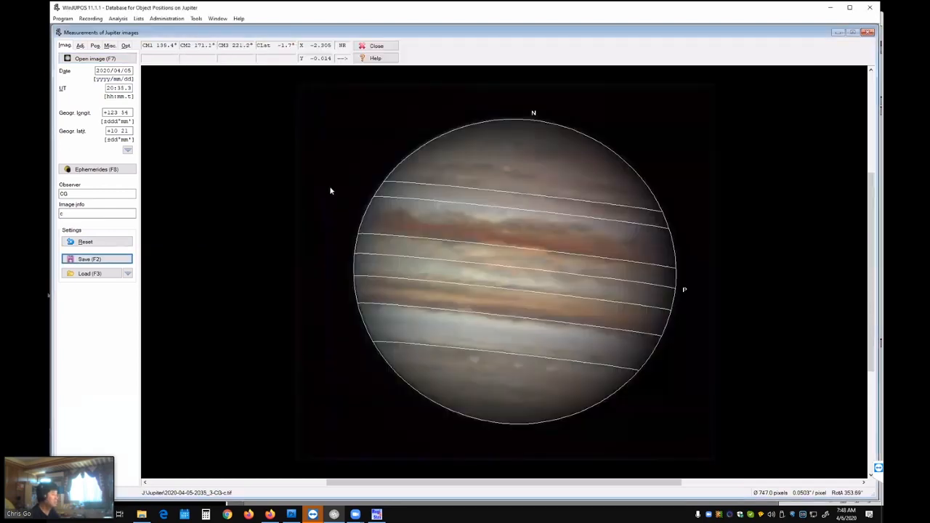
click(94, 58)
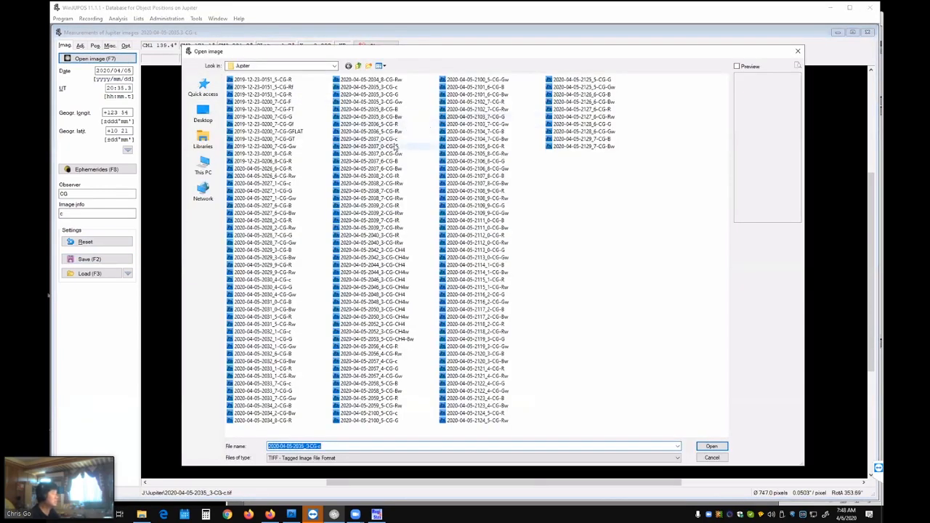
double_click(402, 140)
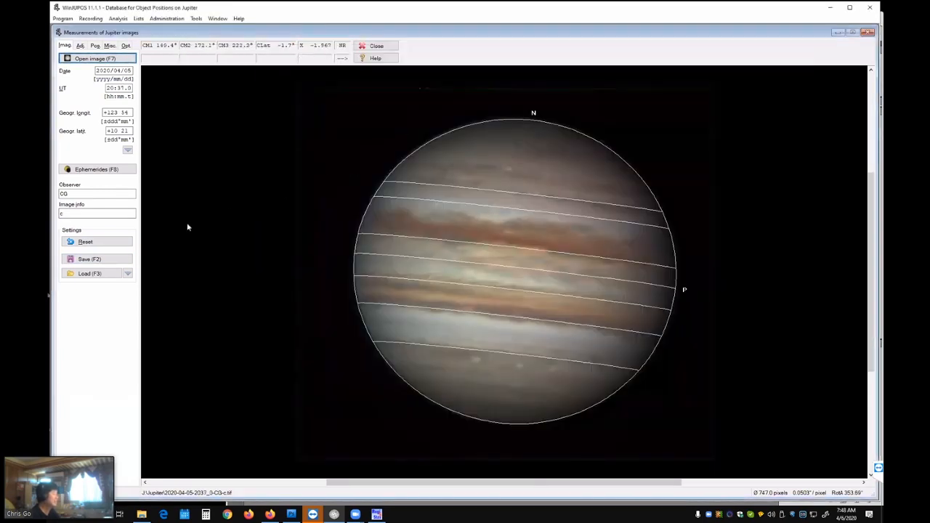
click(90, 258)
click(710, 445)
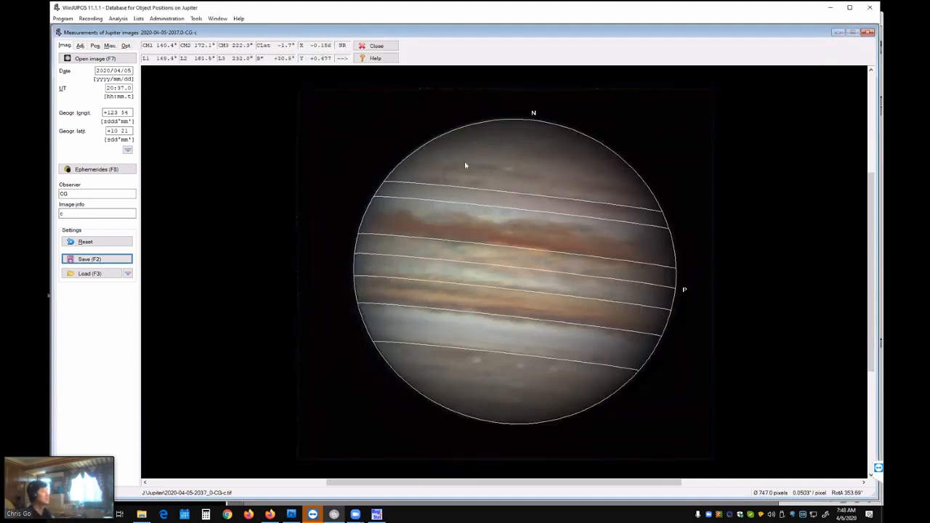
click(196, 19)
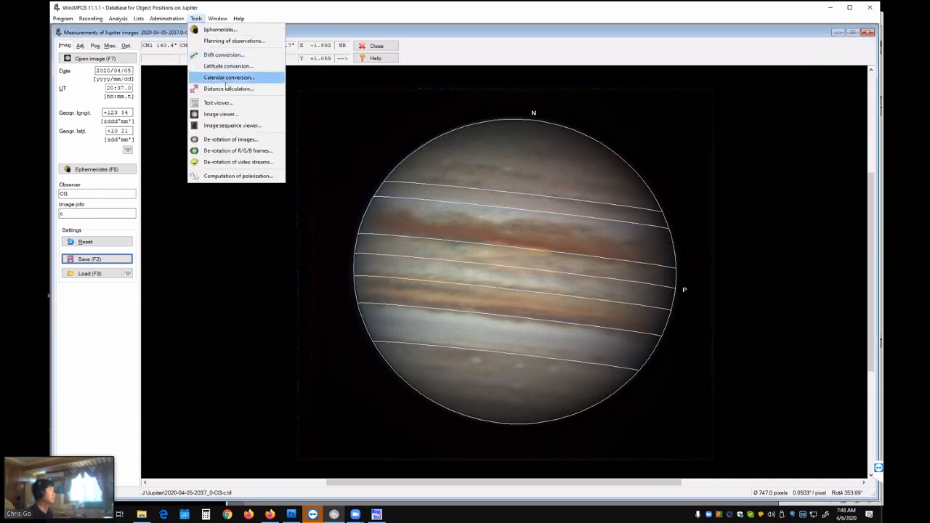
click(236, 138)
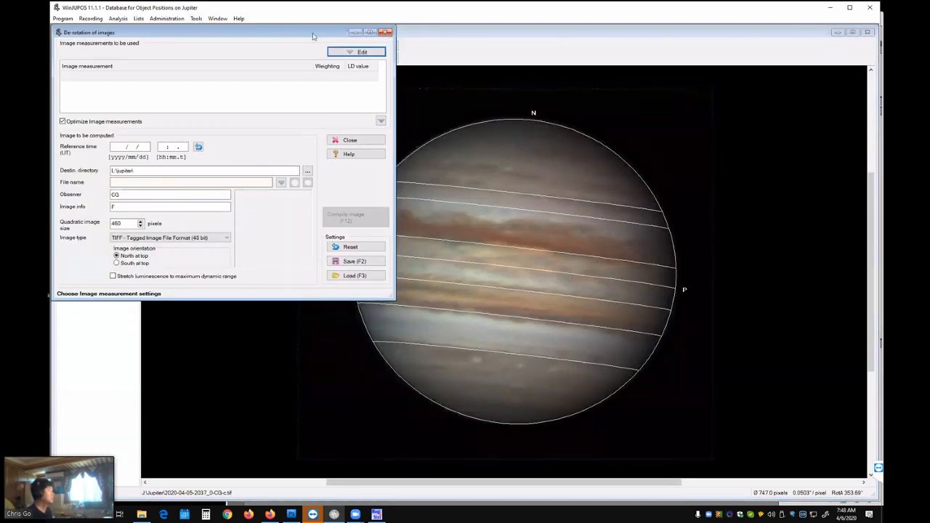
click(386, 33)
Open the De-rotation of images tool and move its window to the middle of the workspace.
click(196, 19)
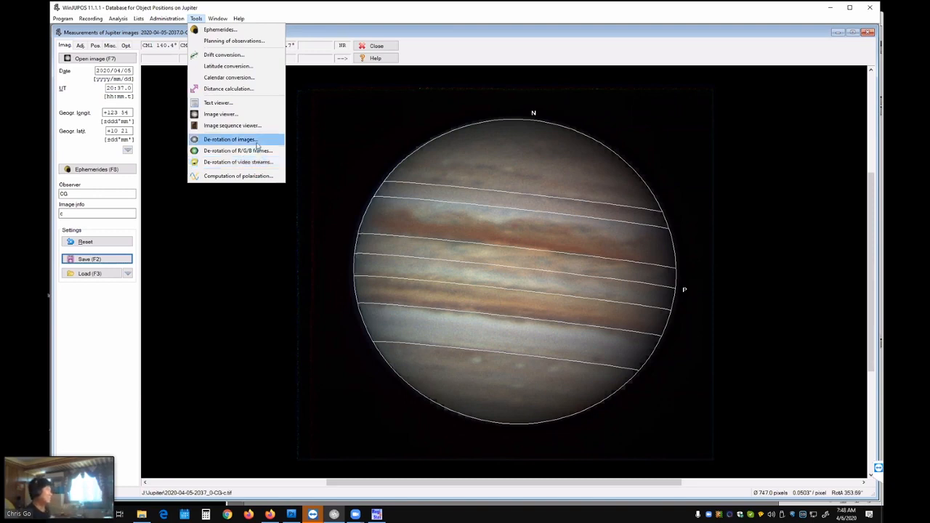
click(231, 139)
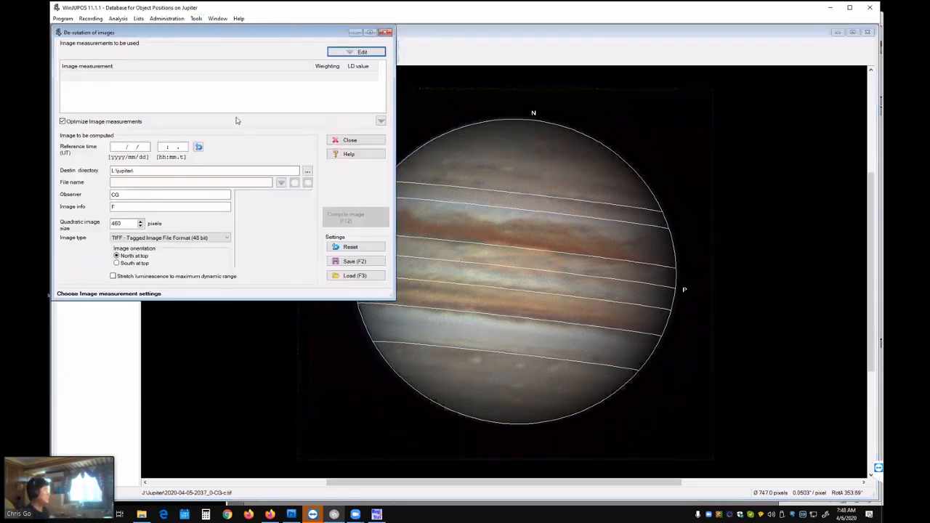
drag(236, 38, 245, 44)
drag(492, 109, 499, 111)
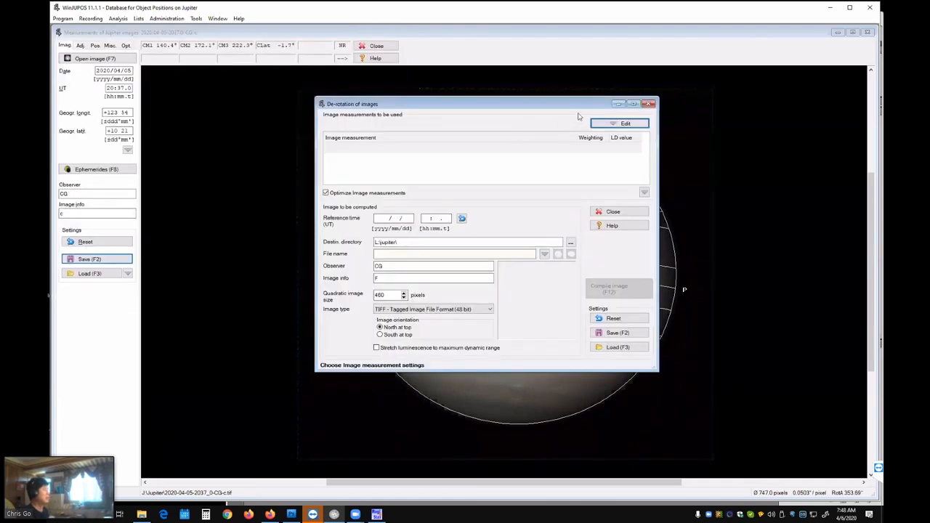
Add all image measurements from 2020-04-05-2027.1-CG-c to 2020-04-05-2037.0-CG-c in the Jupiter folder on the Seagate drive (J:) to the de-rotation.
click(611, 124)
click(609, 148)
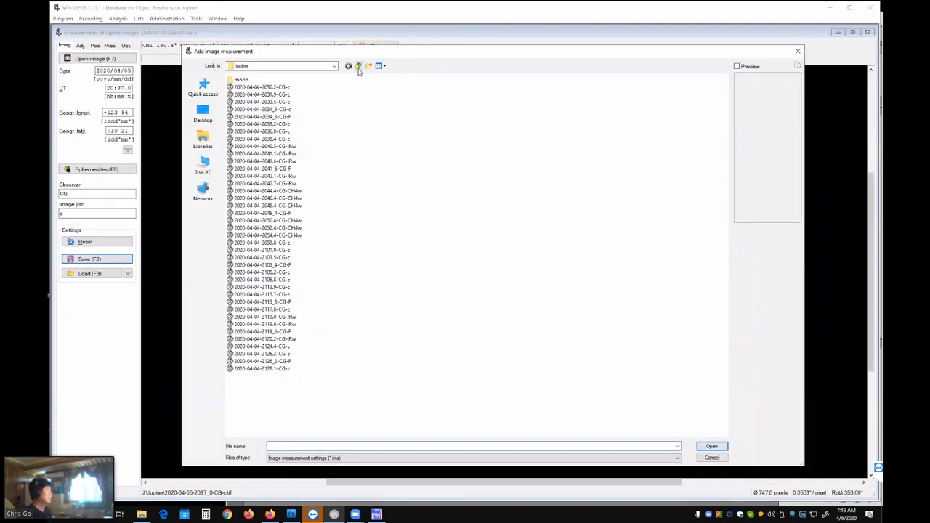
click(359, 66)
click(358, 67)
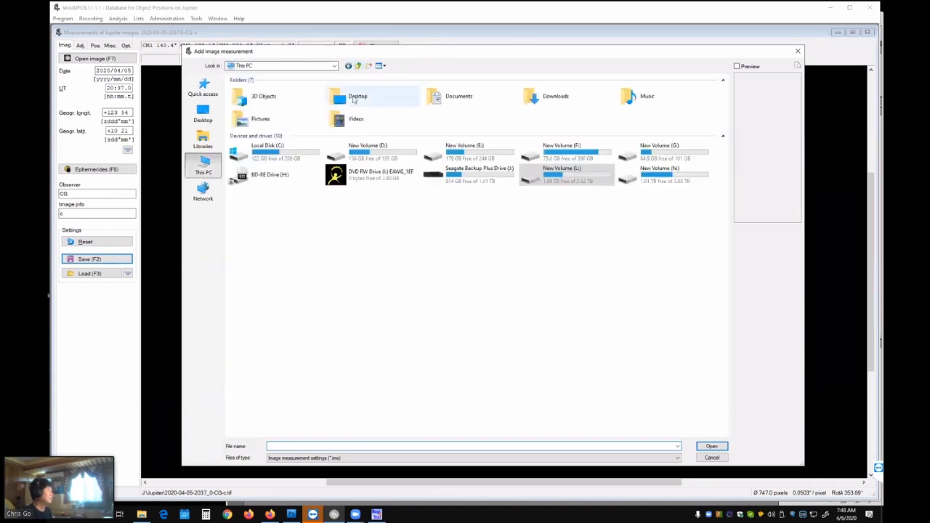
double_click(497, 183)
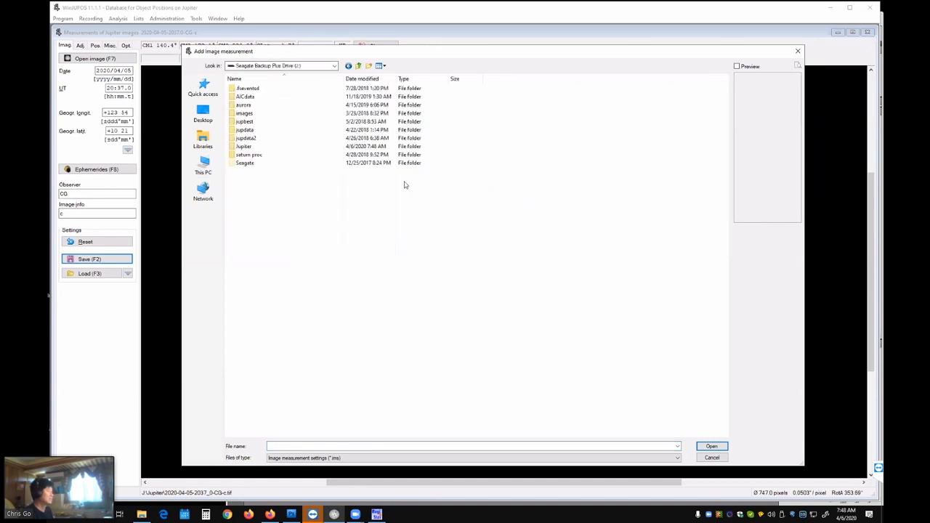
click(280, 149)
double_click(279, 149)
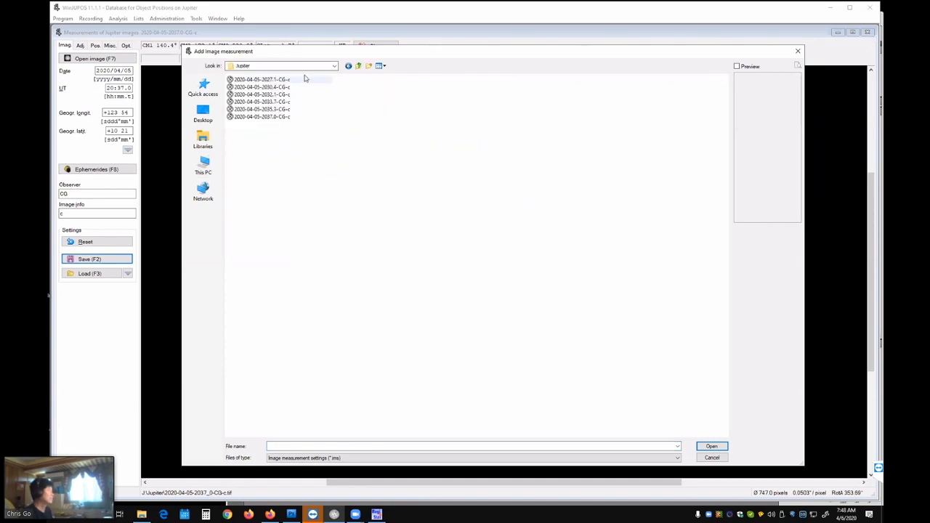
click(304, 81)
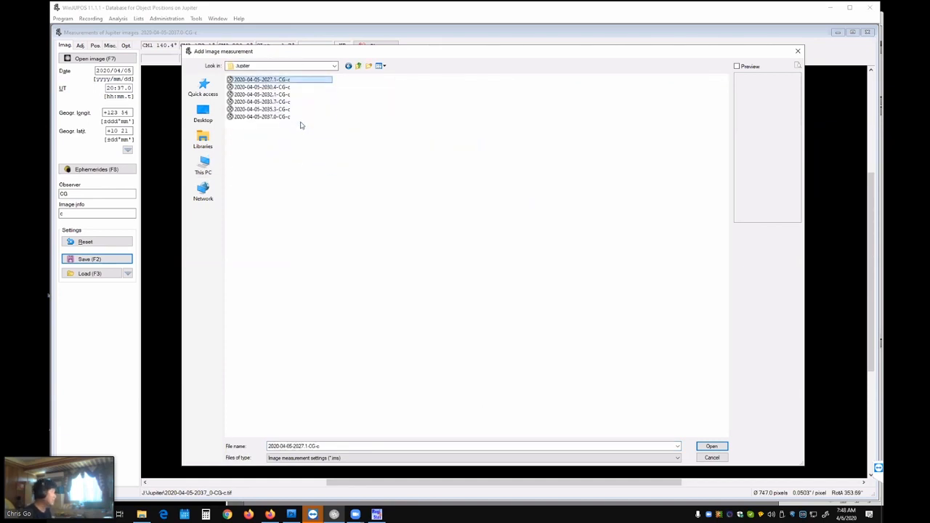
shift+click(298, 117)
click(711, 446)
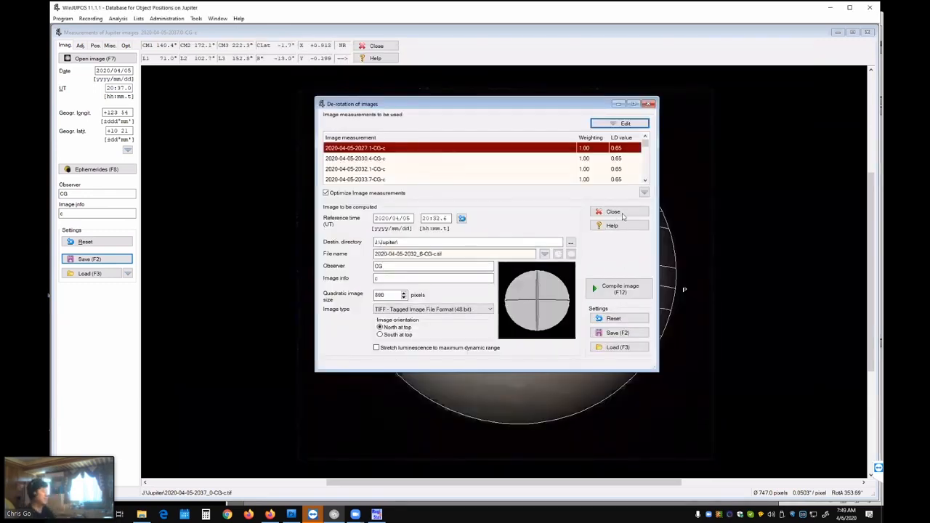
Close the de-rotation window, review the adjustment settings of the measured image, and return to its image data.
click(648, 105)
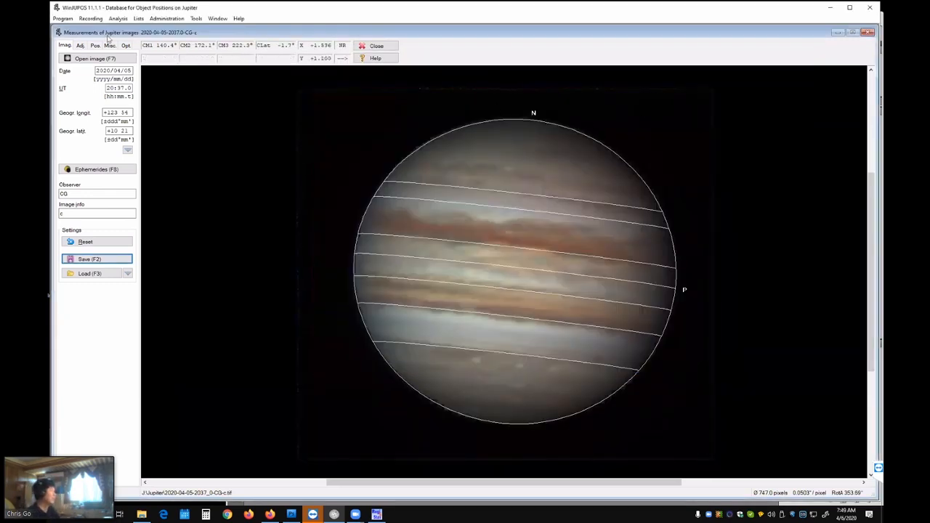
click(82, 46)
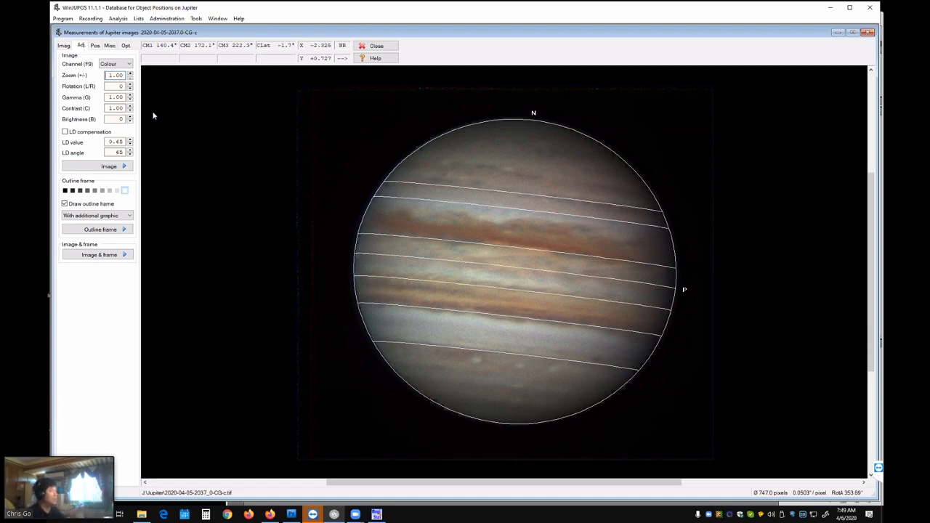
click(67, 49)
Reopen the De-rotation of images tool and set the image info of the computed image to F.
click(196, 19)
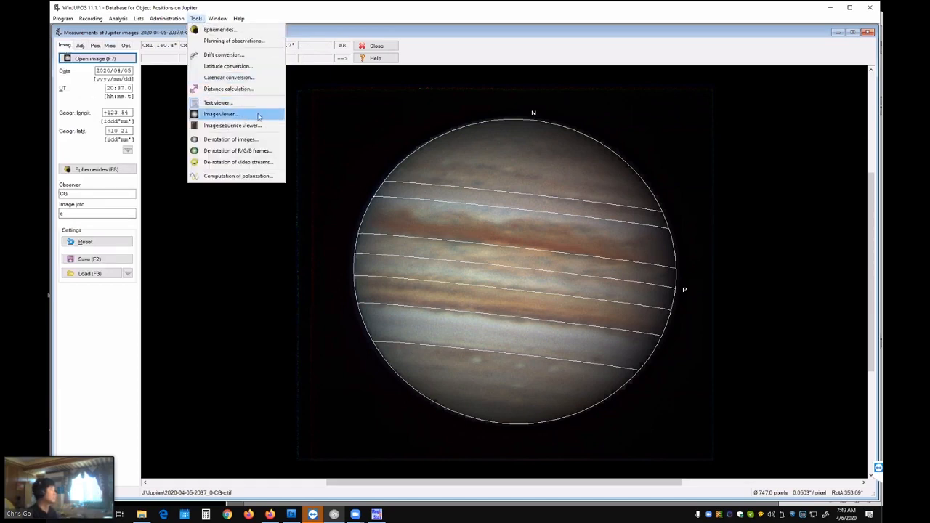
click(260, 139)
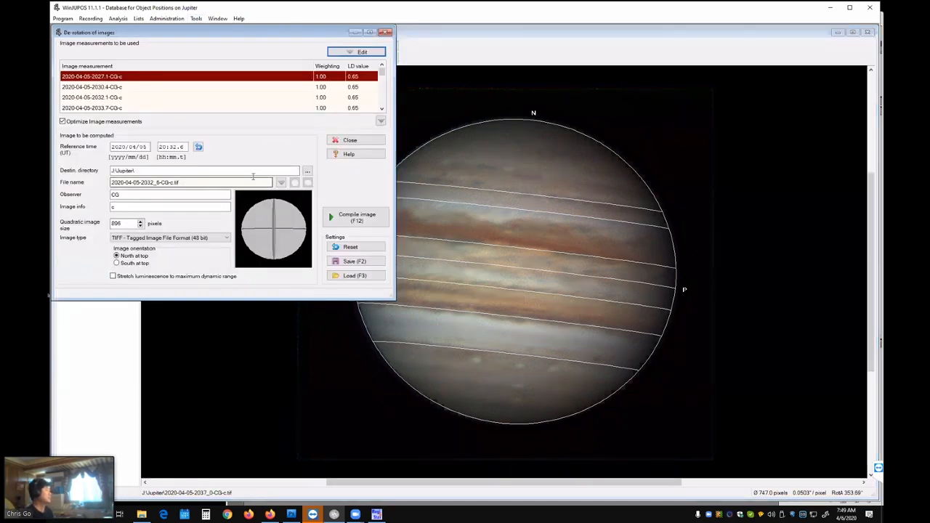
double_click(172, 206)
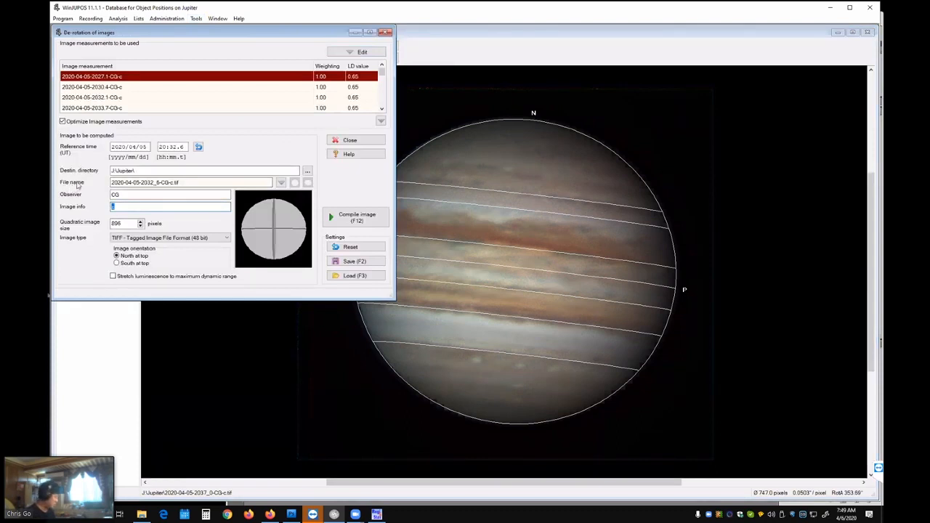
text(F)
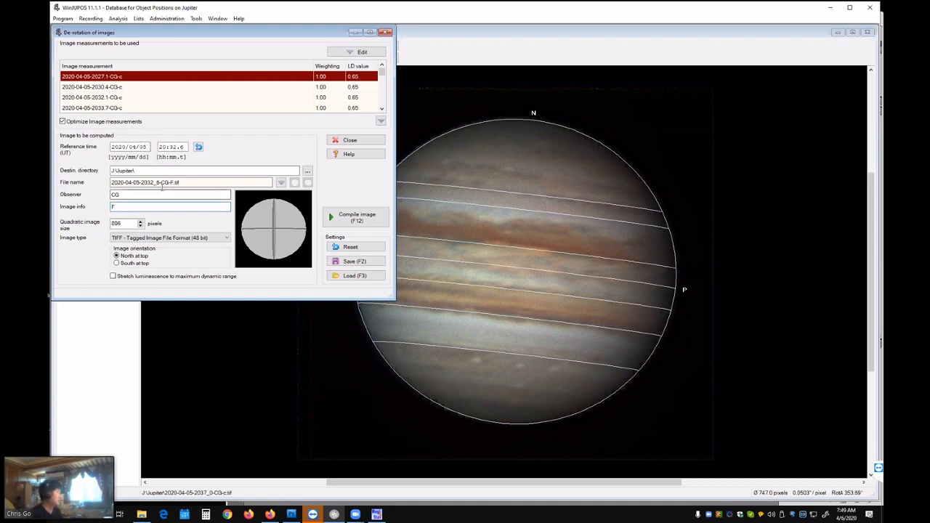
click(348, 220)
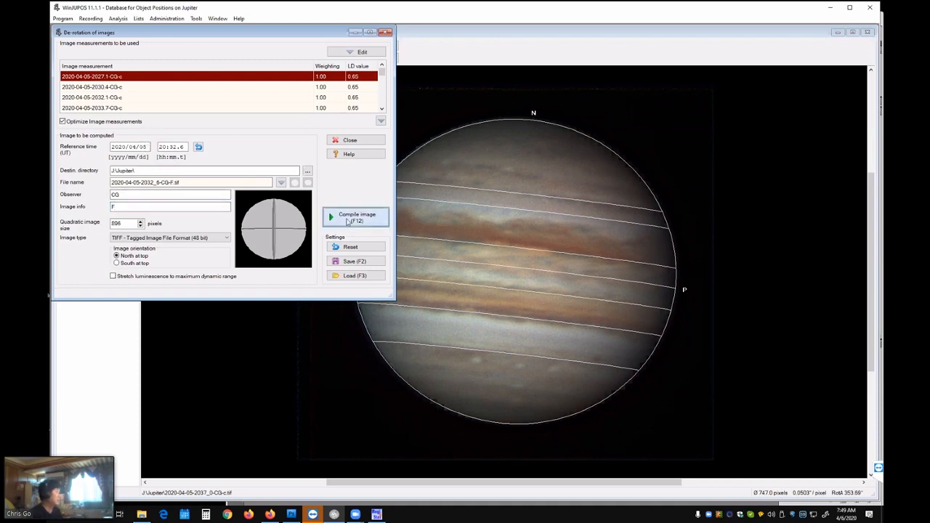
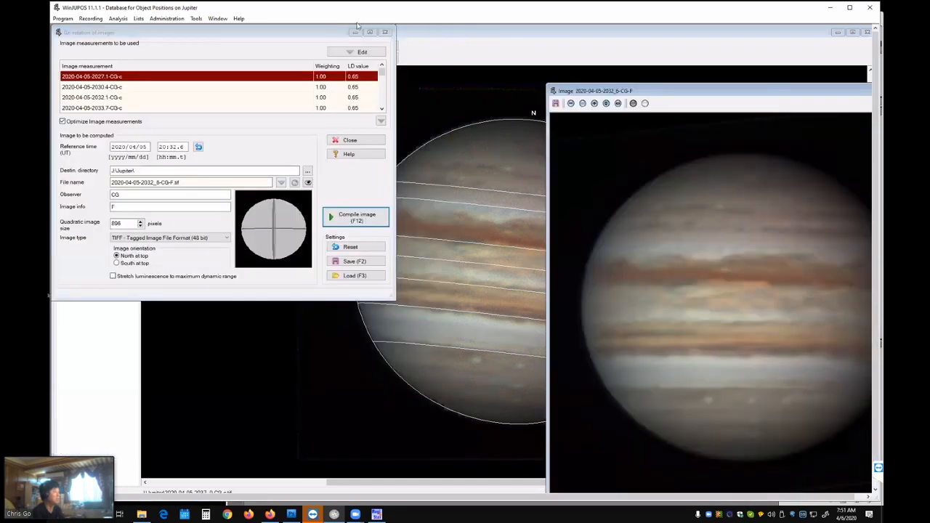
drag(645, 92, 110, 58)
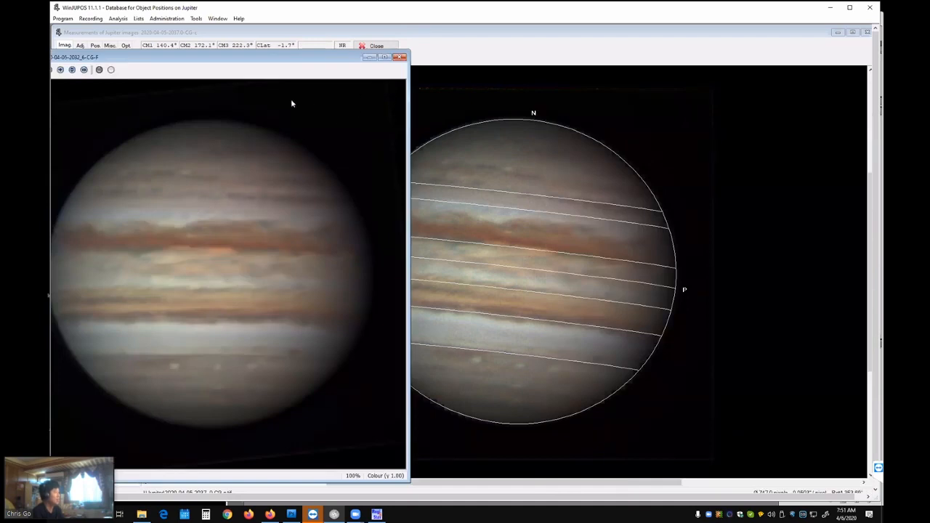
click(400, 57)
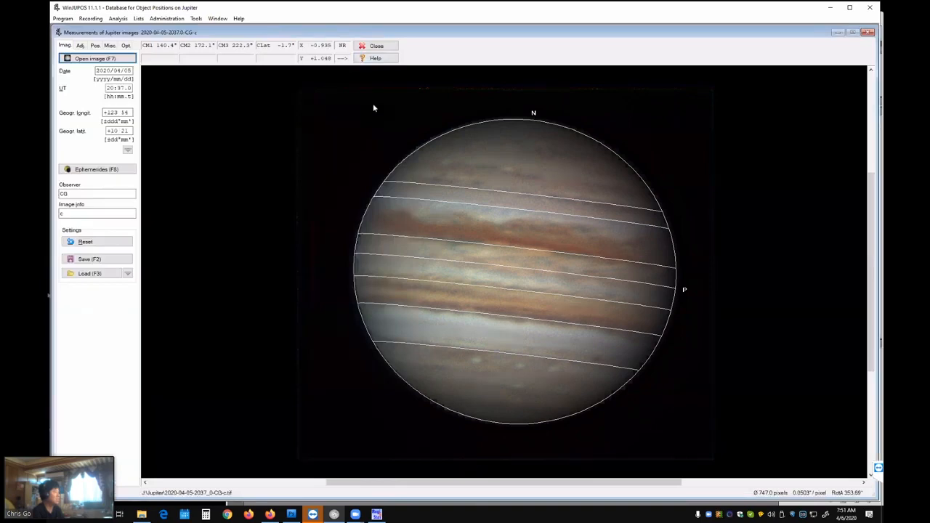
click(292, 514)
click(251, 18)
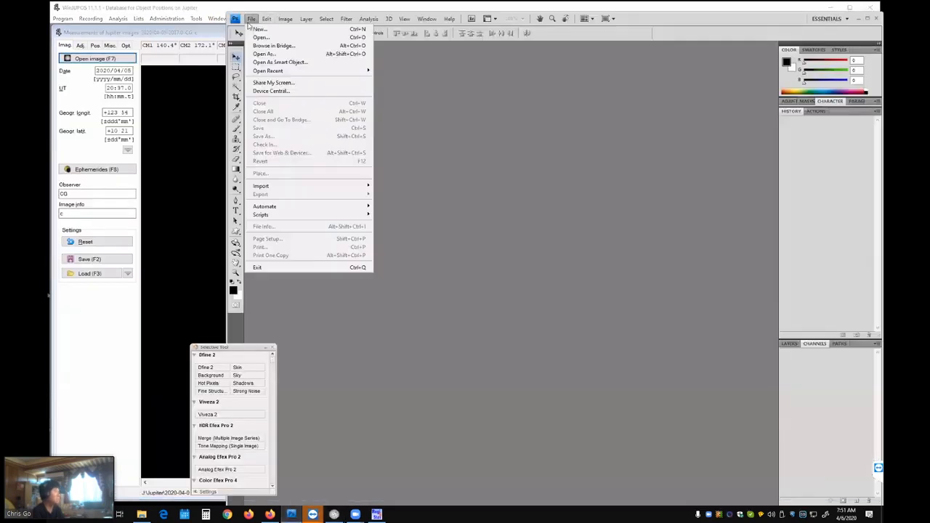
click(263, 36)
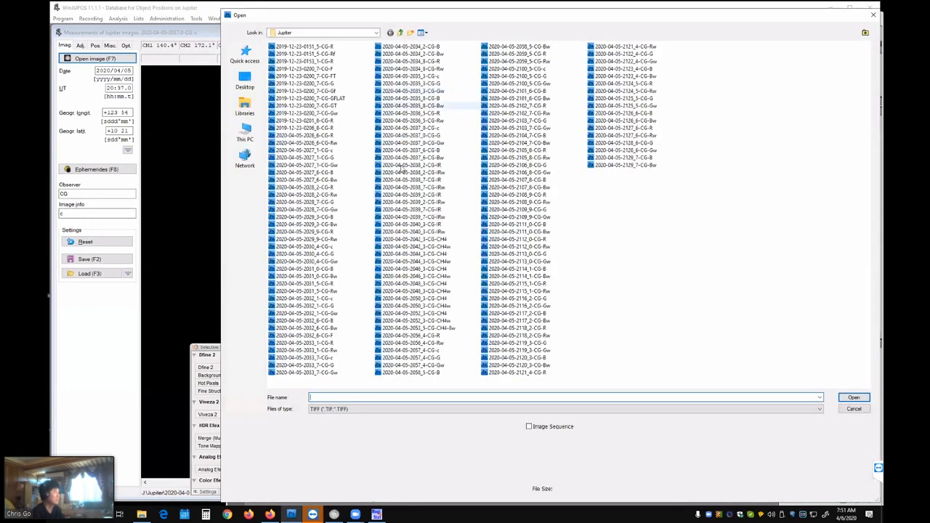
double_click(336, 335)
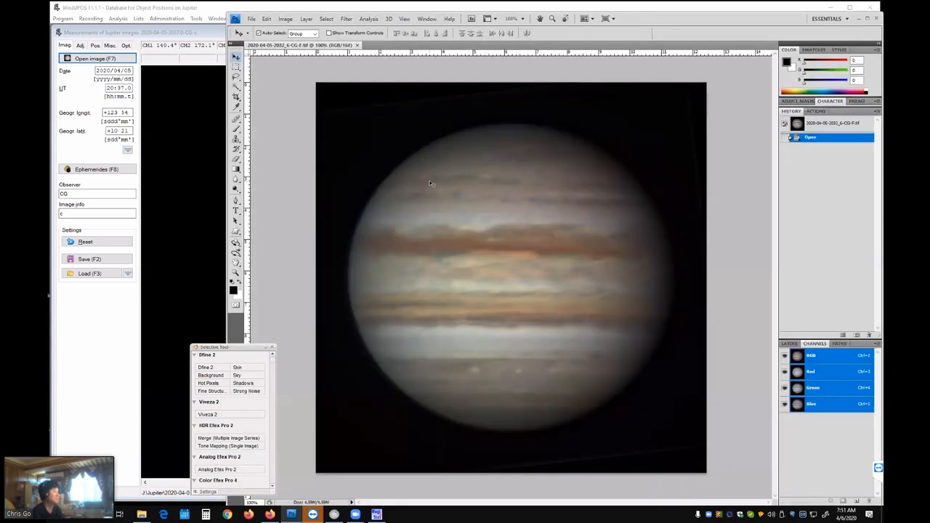
Draw an elliptical marquee just outside Jupiter's disk and invert the selection to cover the background.
drag(235, 66, 269, 74)
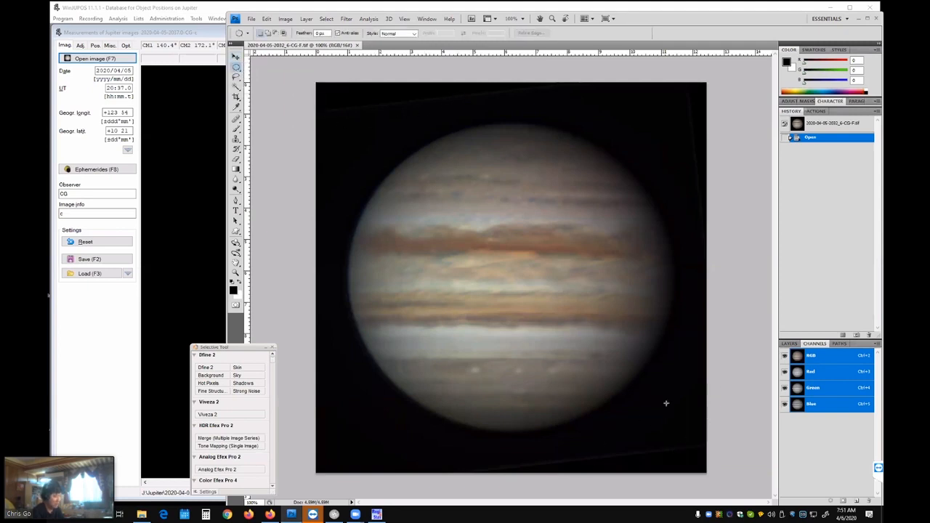
drag(540, 234, 694, 446)
right_click(540, 255)
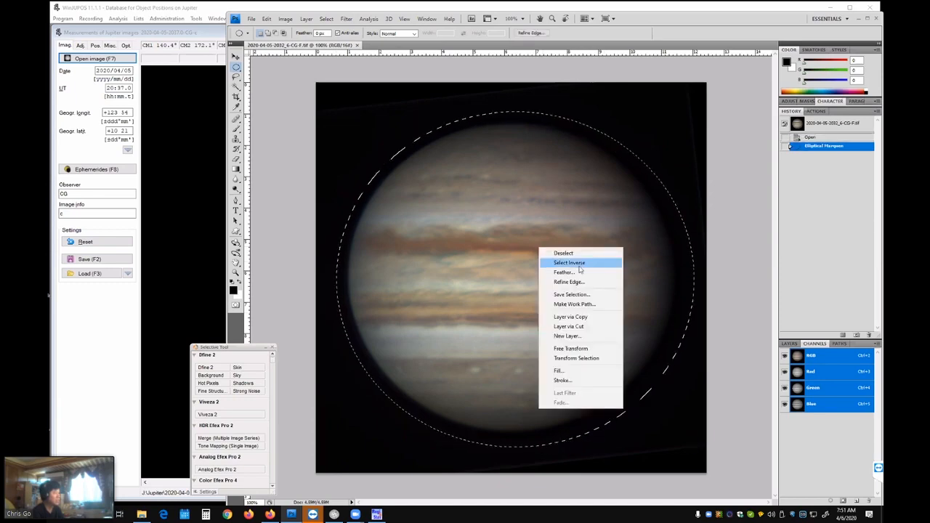
click(587, 264)
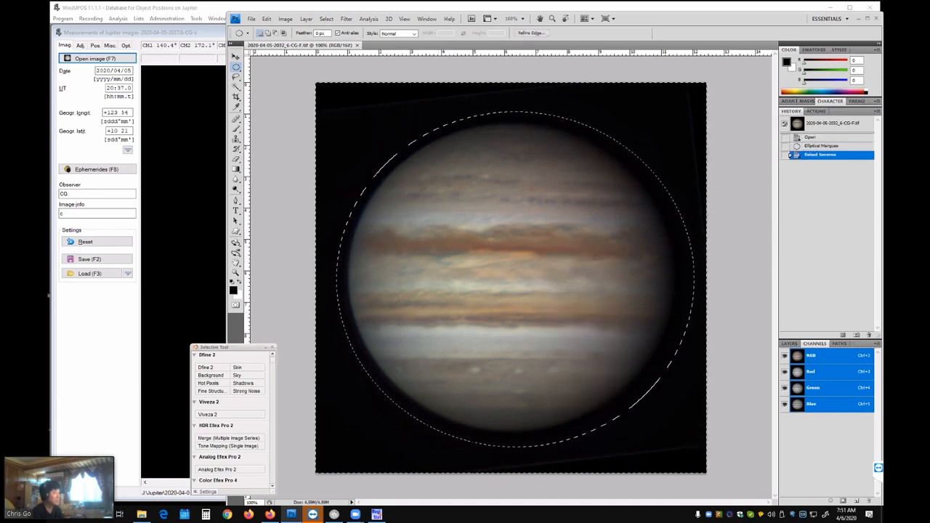
Black out the selected background using Levels with the white output level at 0, and deselect.
click(285, 18)
mouse_move(365, 41)
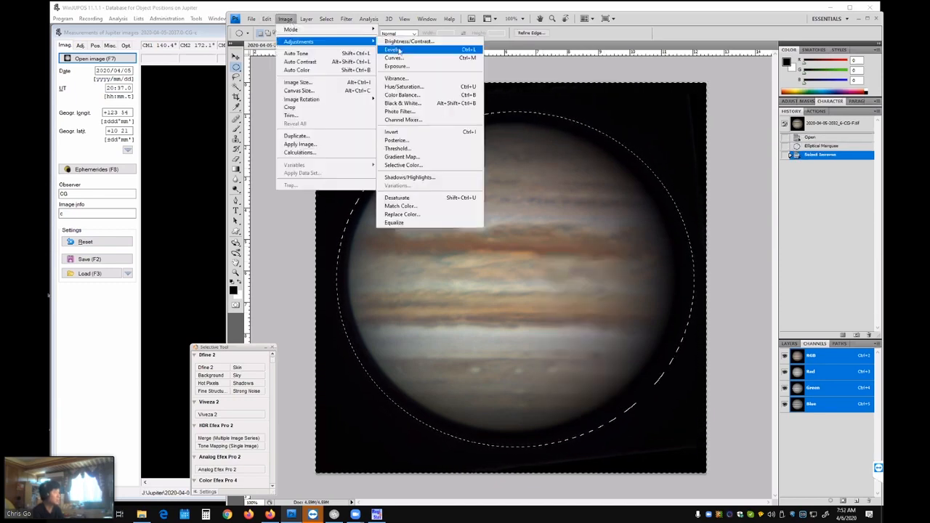
click(393, 50)
drag(855, 395, 709, 395)
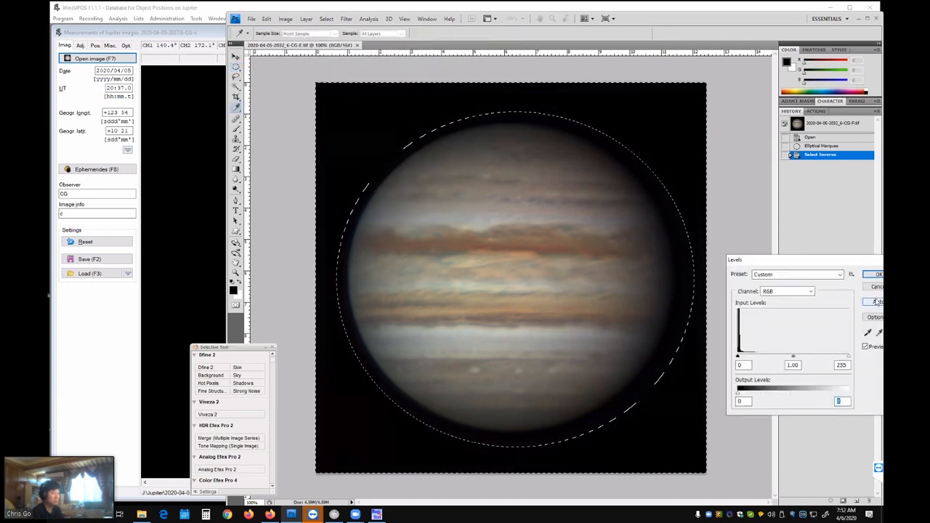
click(877, 275)
click(878, 279)
key(ctrl+d)
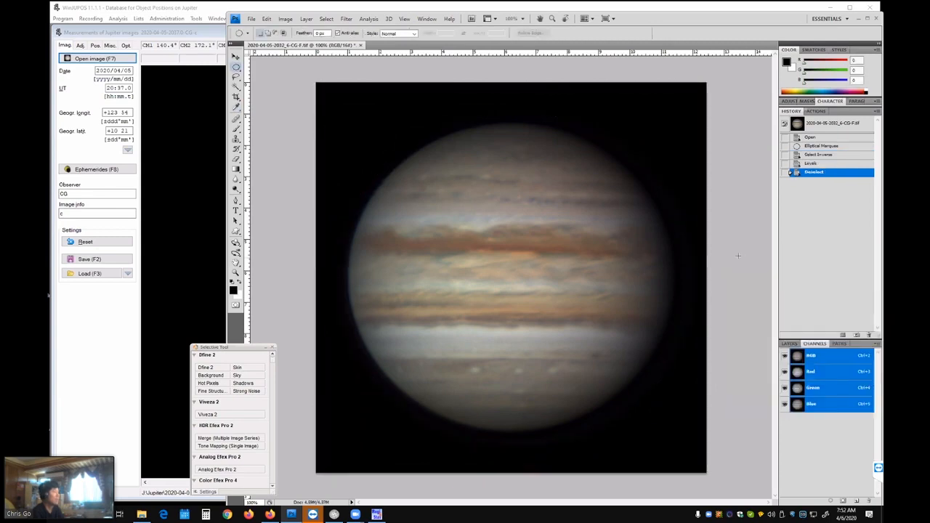
Resize the image to 90 percent of its width and height with proportions constrained.
click(285, 19)
click(298, 82)
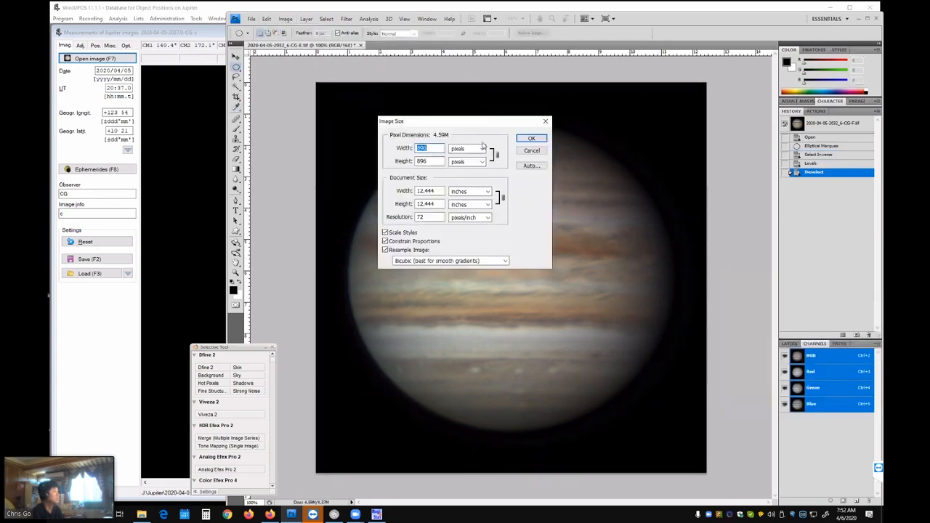
click(482, 148)
click(465, 158)
double_click(425, 149)
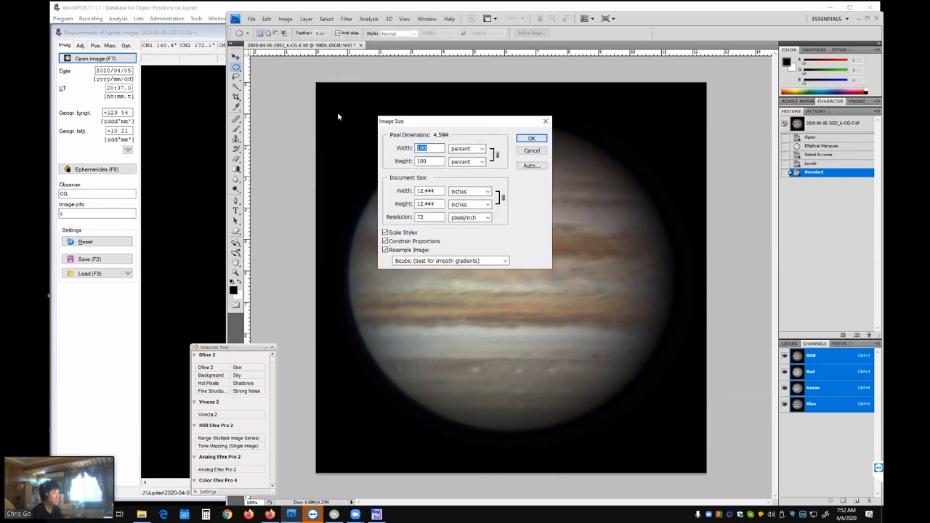
text(9)
key(Return)
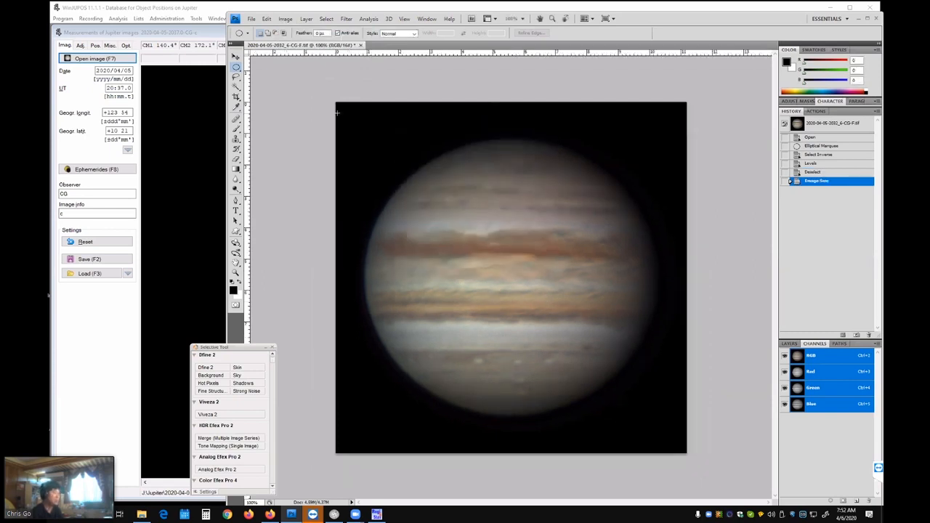
Brighten the RGB image with Levels by setting the white input level to 213.
click(285, 18)
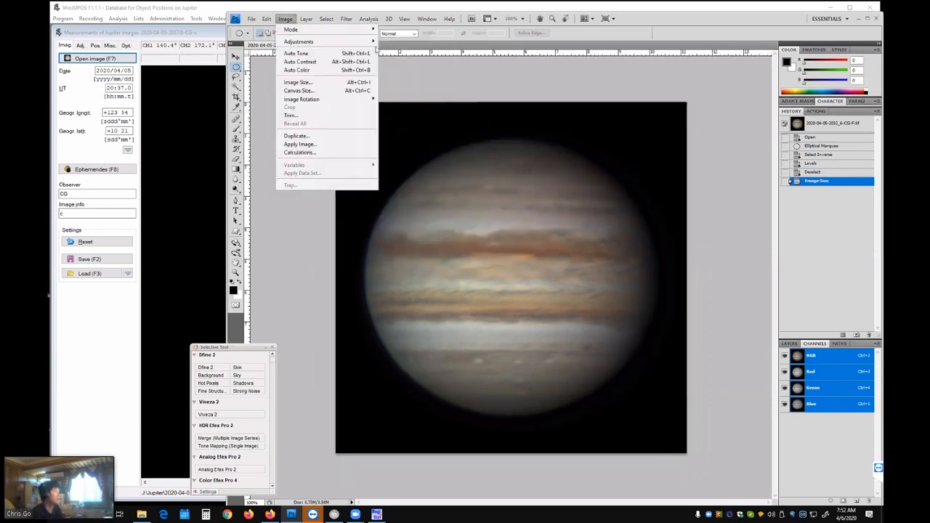
mouse_move(373, 44)
click(407, 51)
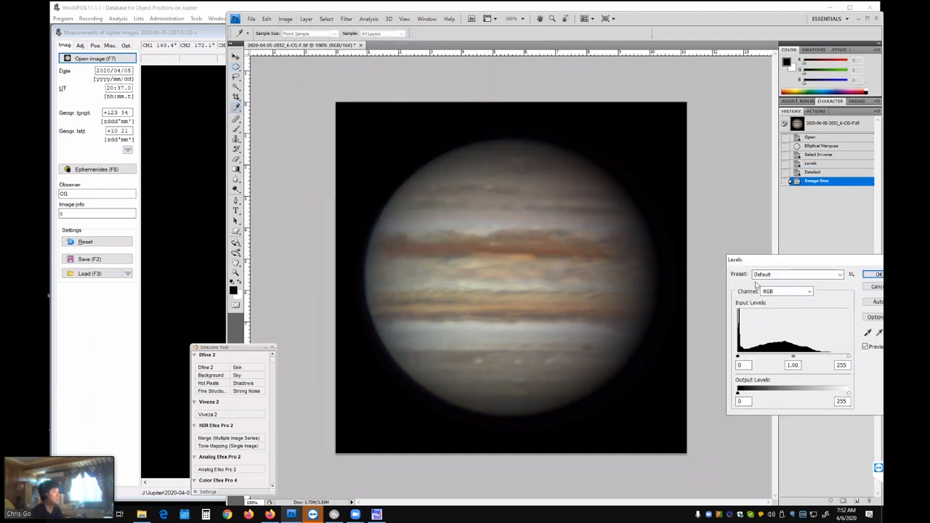
drag(847, 357, 830, 357)
double_click(740, 365)
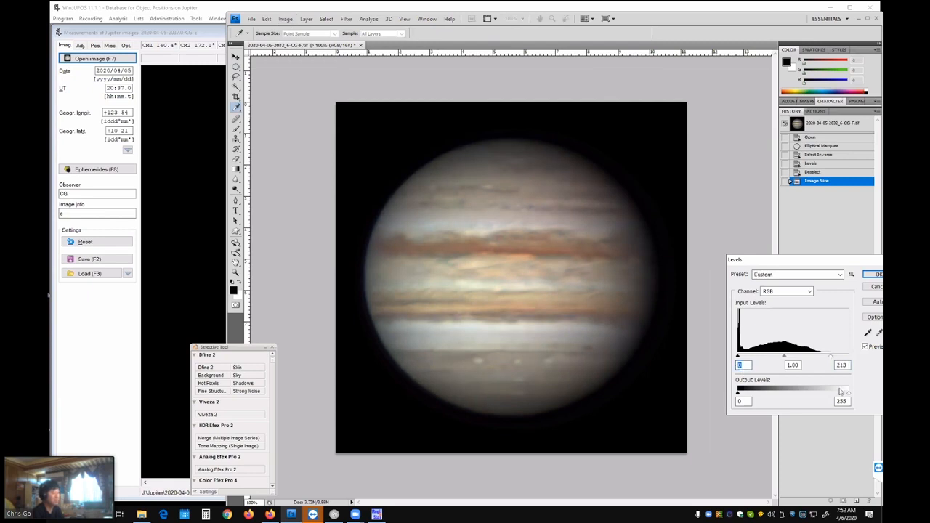
key(Return)
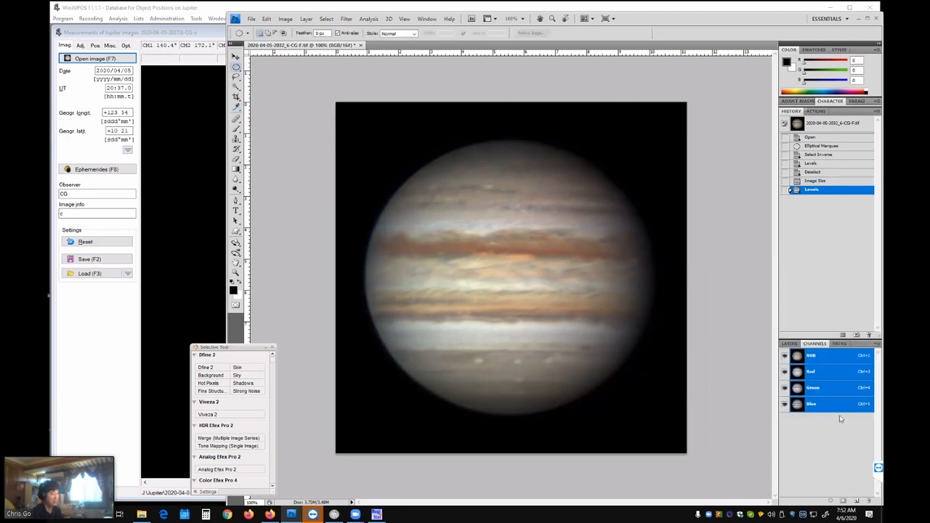
Set the Blue channel's white input level to 245 with Levels and return to the RGB composite.
click(814, 404)
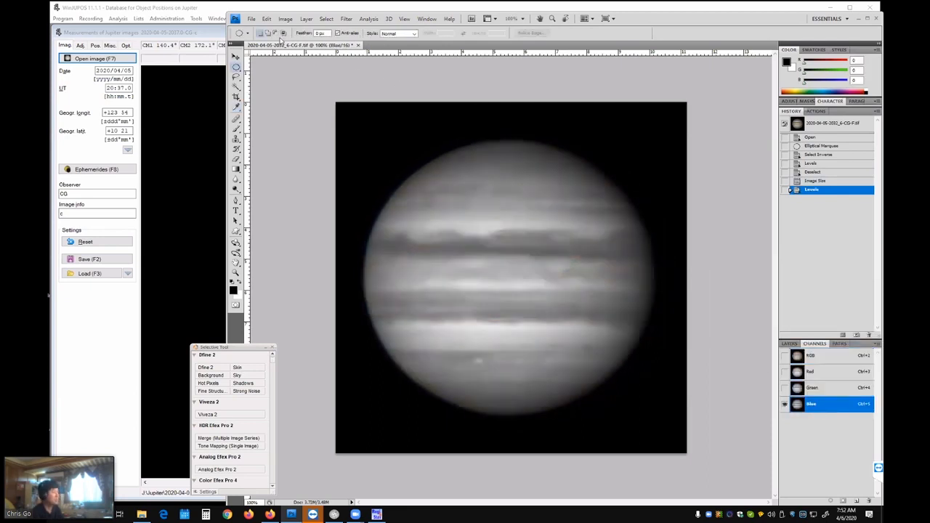
click(284, 18)
mouse_move(299, 41)
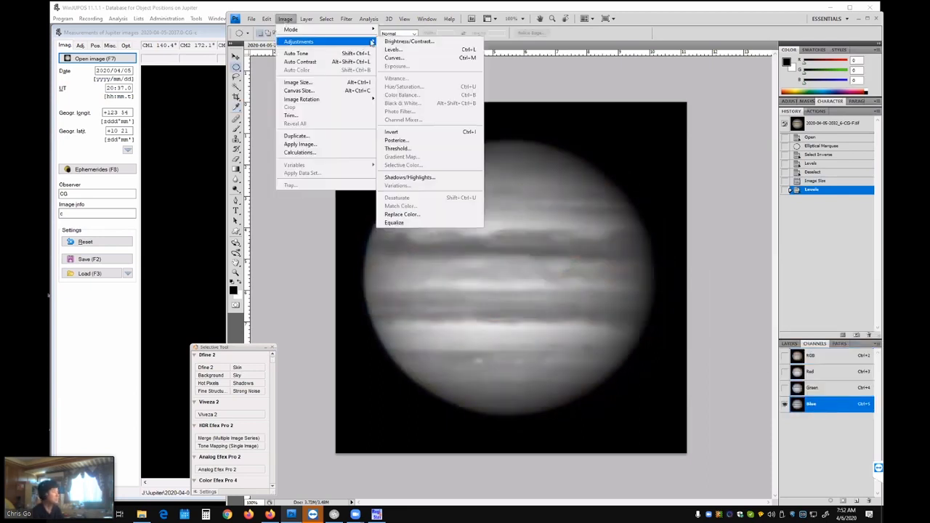
click(396, 51)
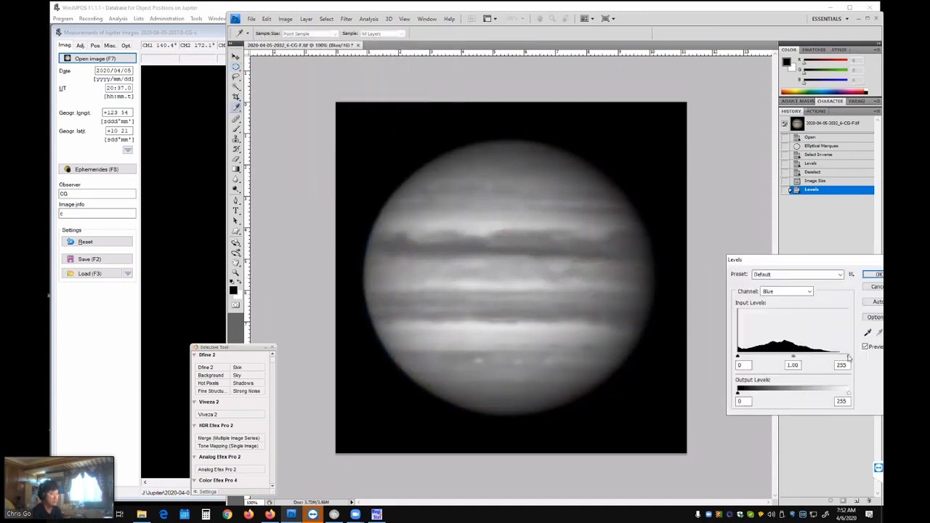
drag(848, 357, 843, 356)
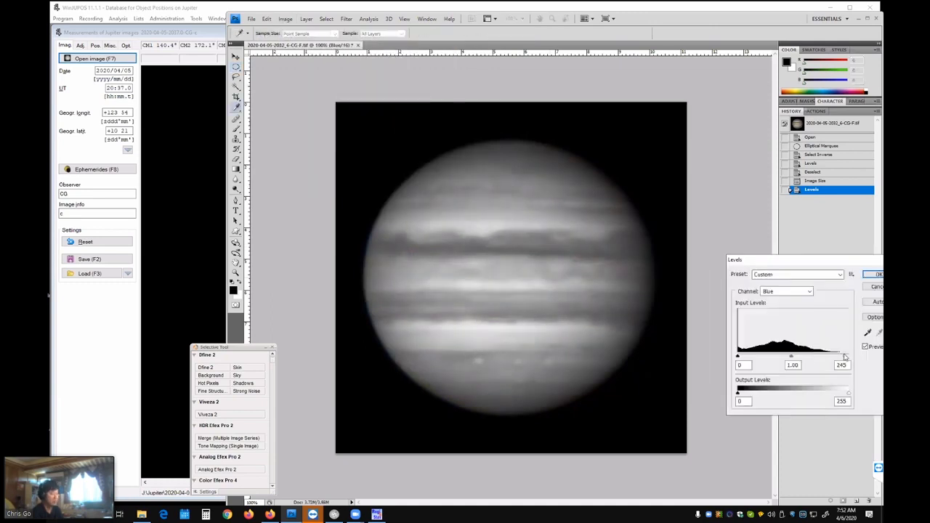
click(874, 274)
click(802, 358)
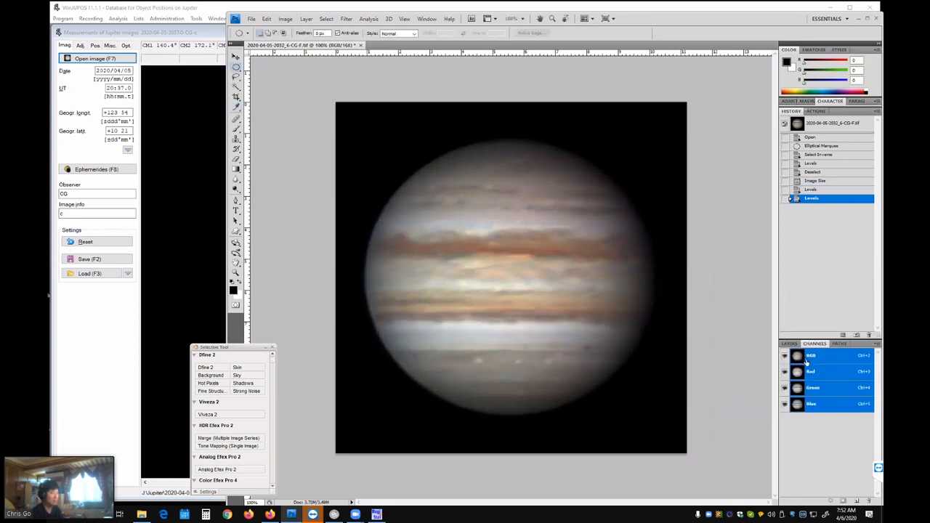
click(816, 371)
click(818, 356)
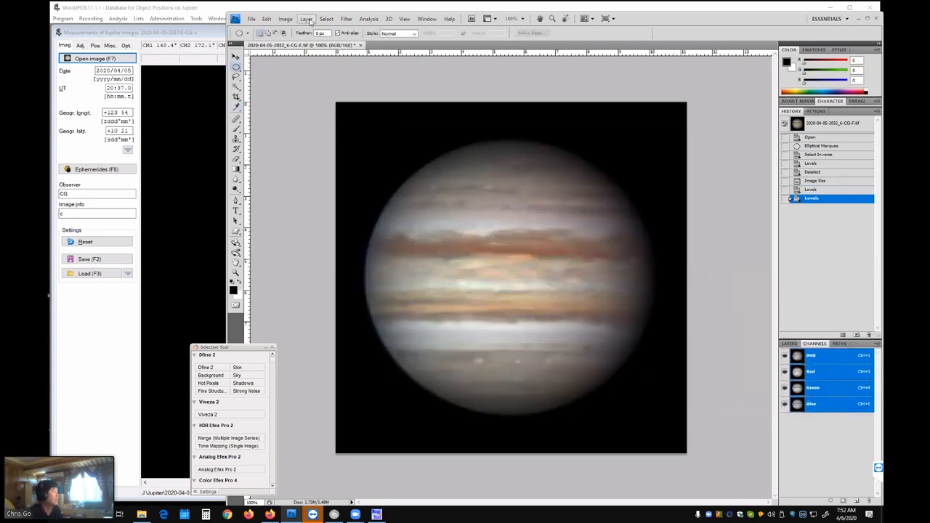
Apply the Despeckle noise filter to the RGB Jupiter image and move the Photoshop window.
click(348, 19)
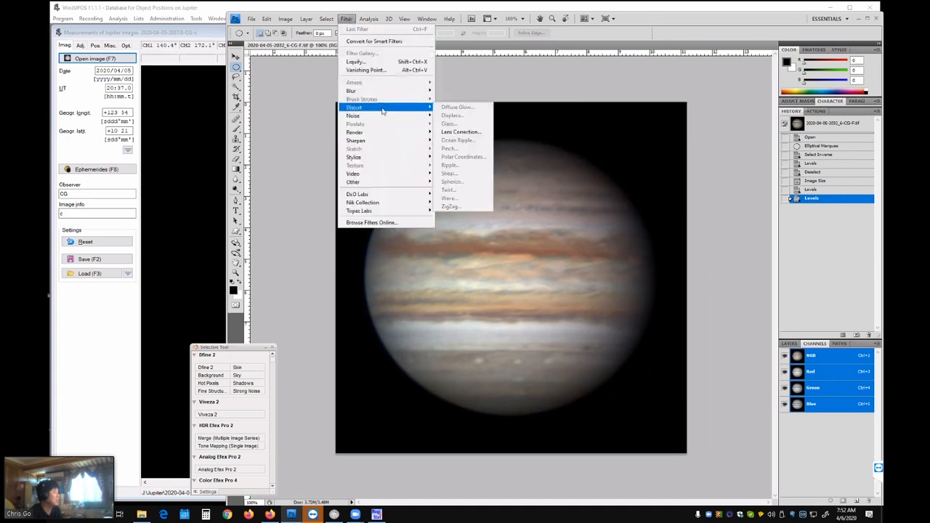
mouse_move(430, 120)
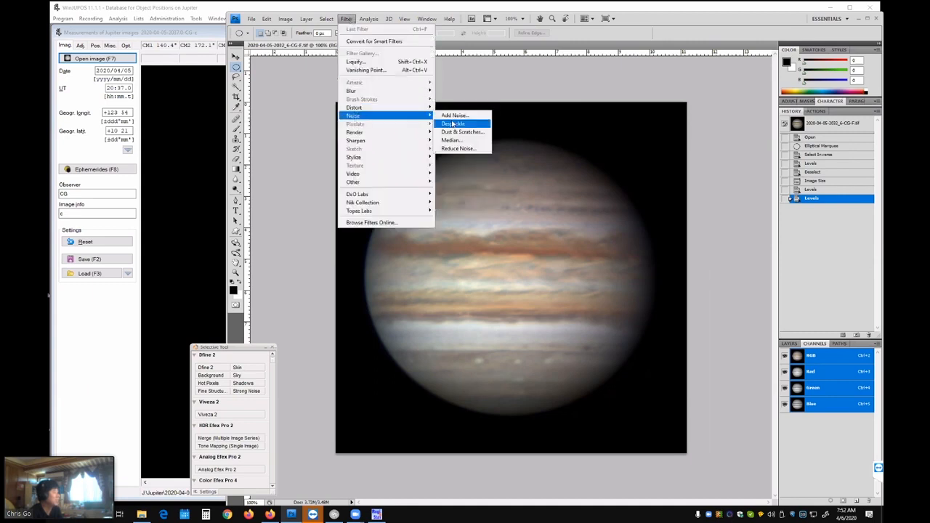
click(452, 125)
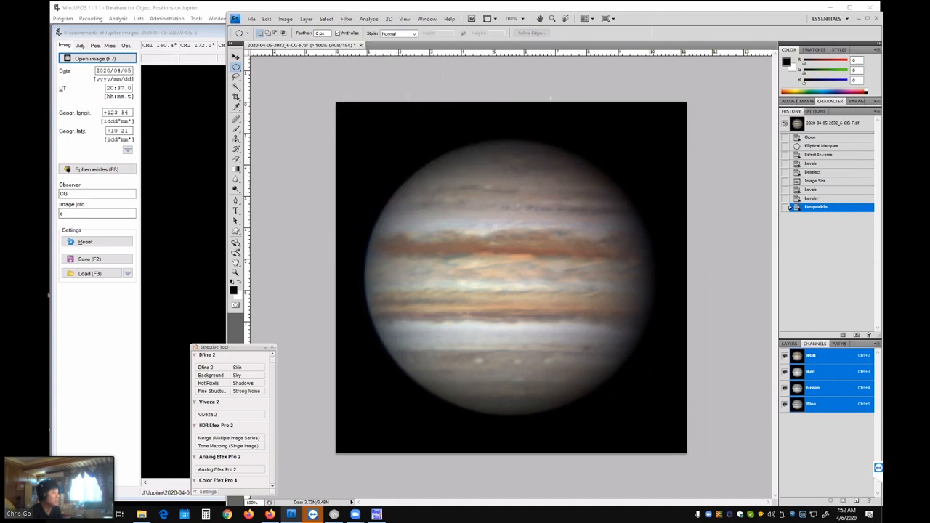
drag(621, 27, 591, 28)
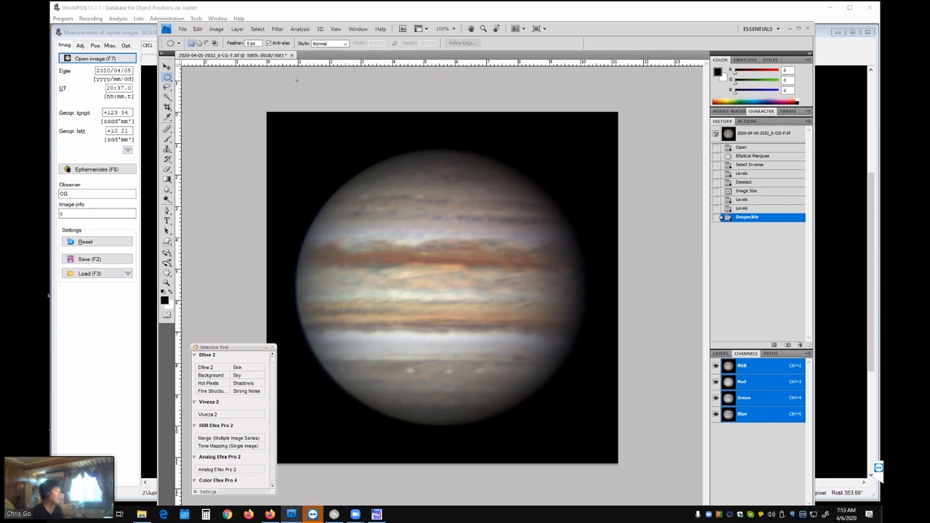
Sharpen the despeckled Jupiter image with the Sharpener Pro 3 Output Sharpener at its preset settings.
click(277, 28)
mouse_move(342, 213)
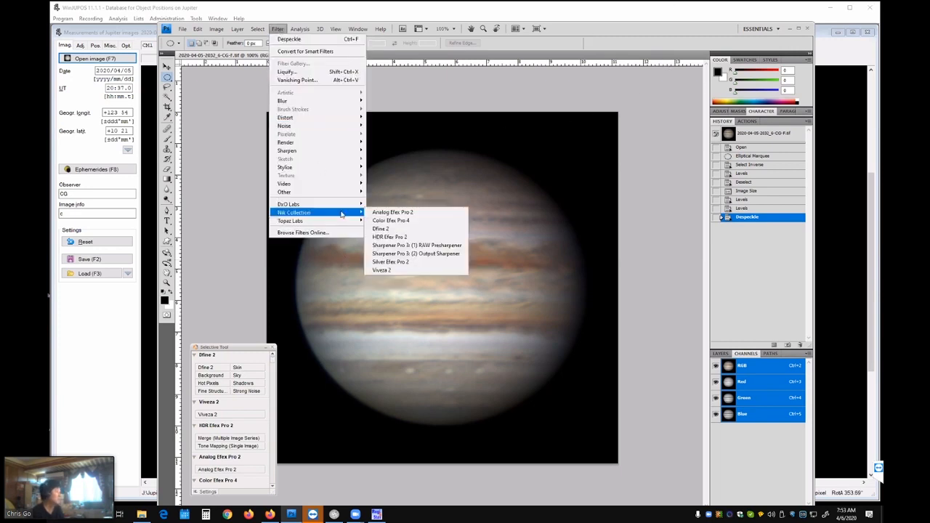
click(428, 254)
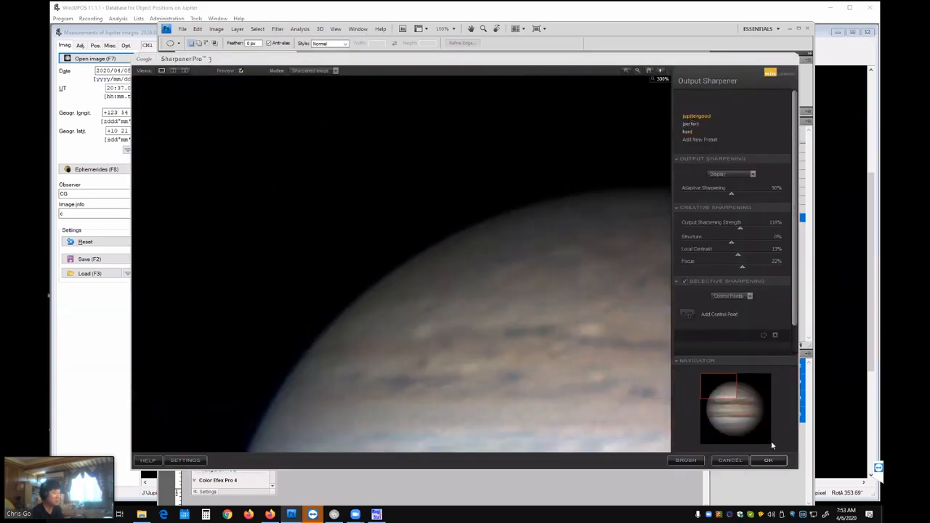
click(770, 460)
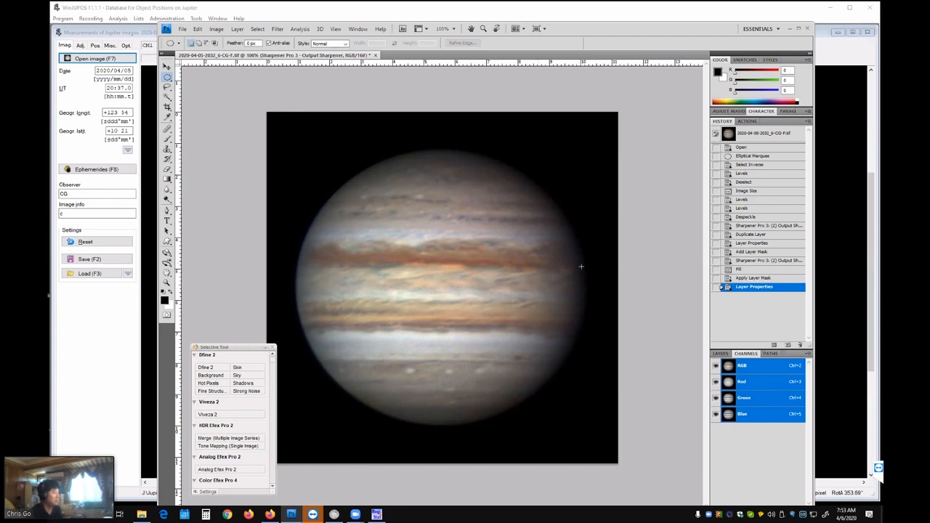
Revert the image to the last Levels adjustment and apply the Output Sharpener without despeckling, for comparison.
click(750, 209)
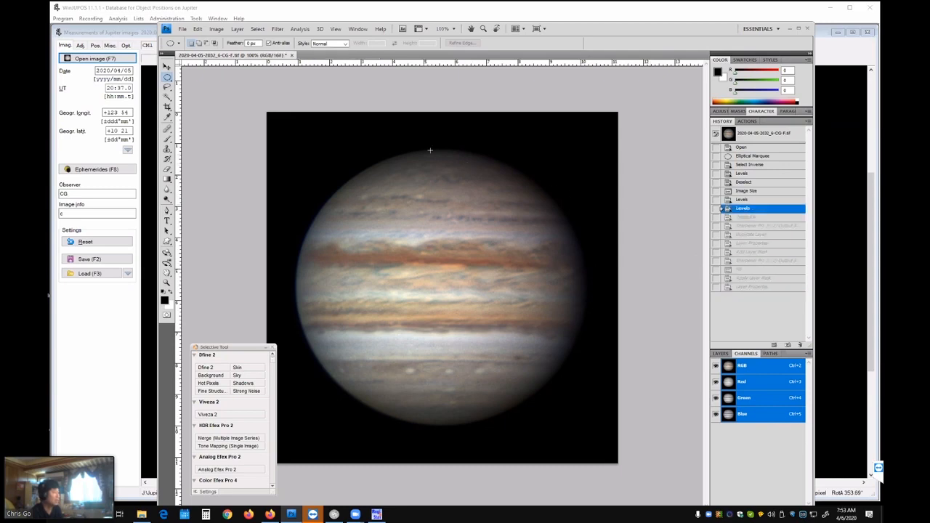
click(277, 28)
mouse_move(334, 212)
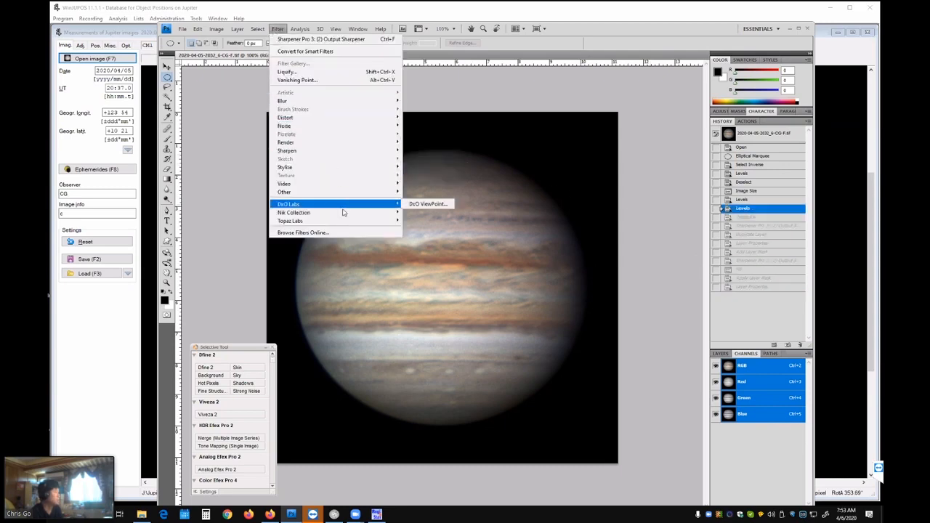
click(470, 230)
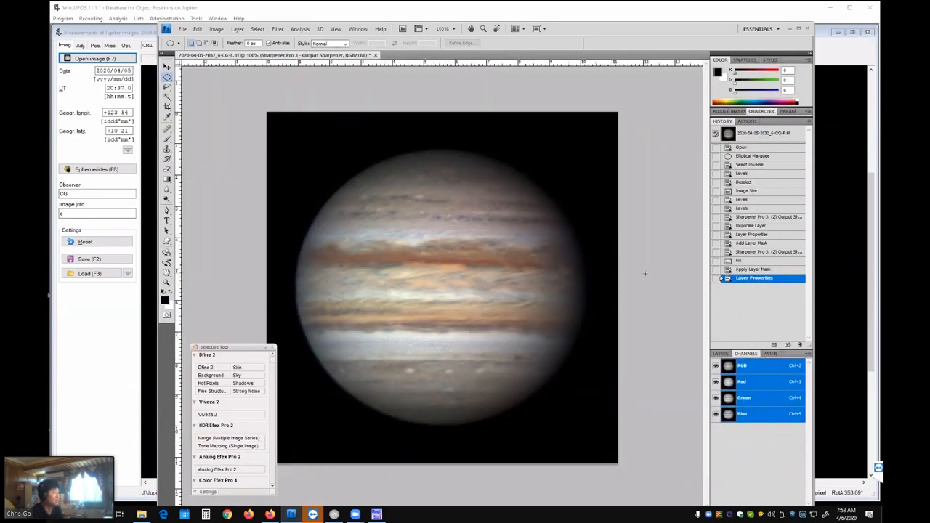
Revert the Jupiter image to the last Levels adjustment and apply the Despeckle noise filter.
click(758, 209)
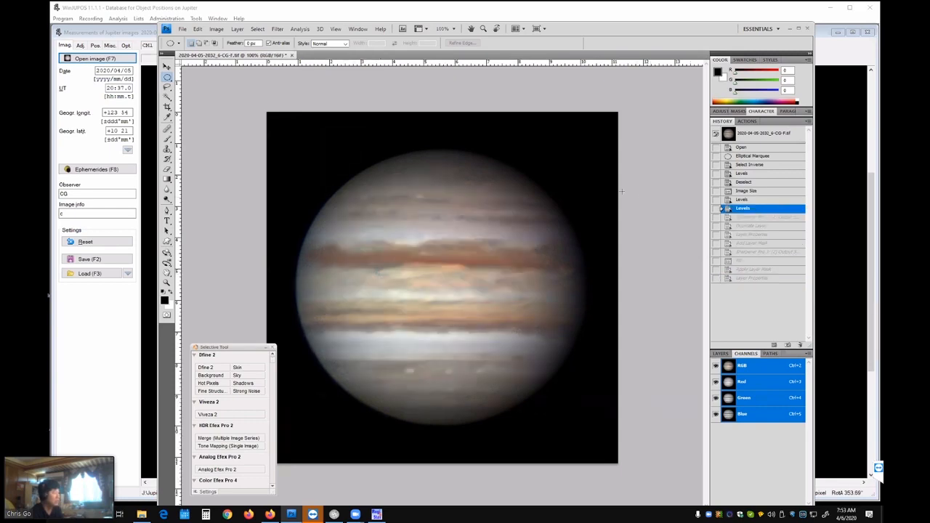
click(277, 29)
mouse_move(331, 128)
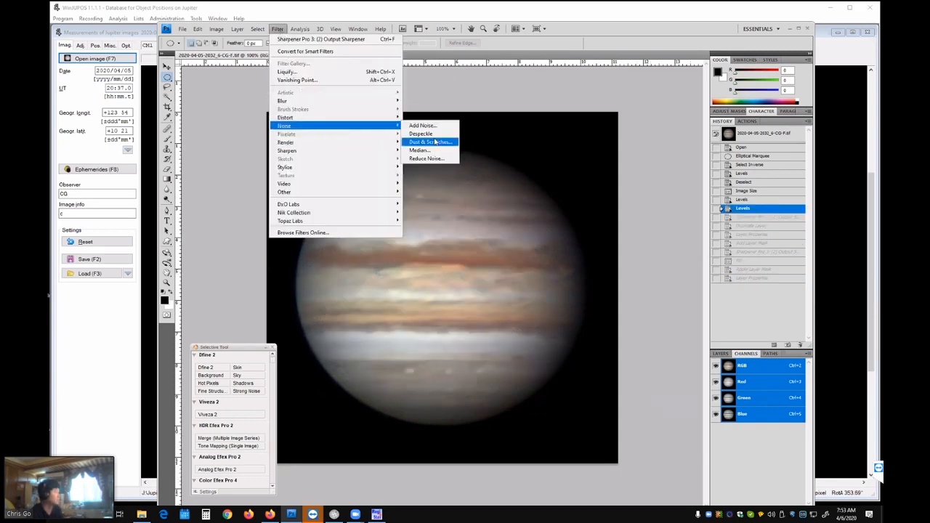
click(421, 134)
Sharpen the despeckled image with the Sharpener Pro 3 Output Sharpener using the "hard" preset.
click(278, 29)
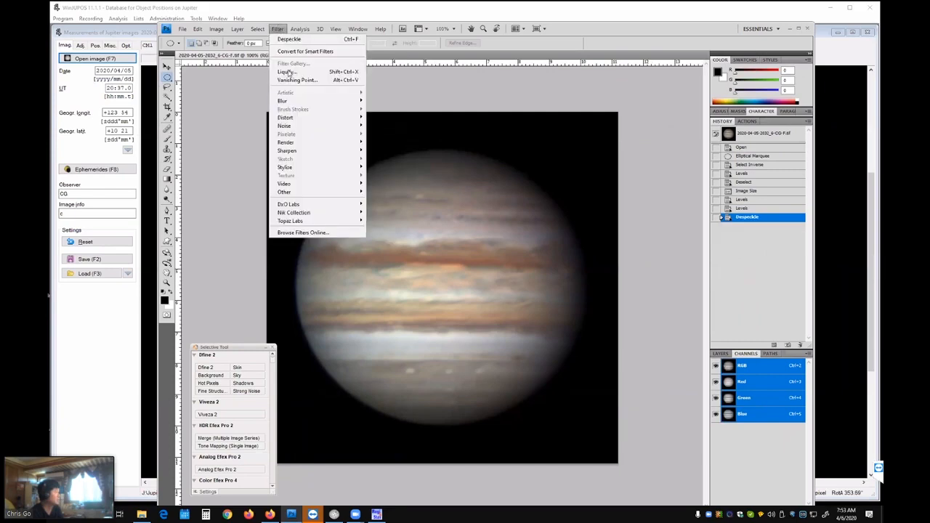
mouse_move(294, 212)
click(447, 260)
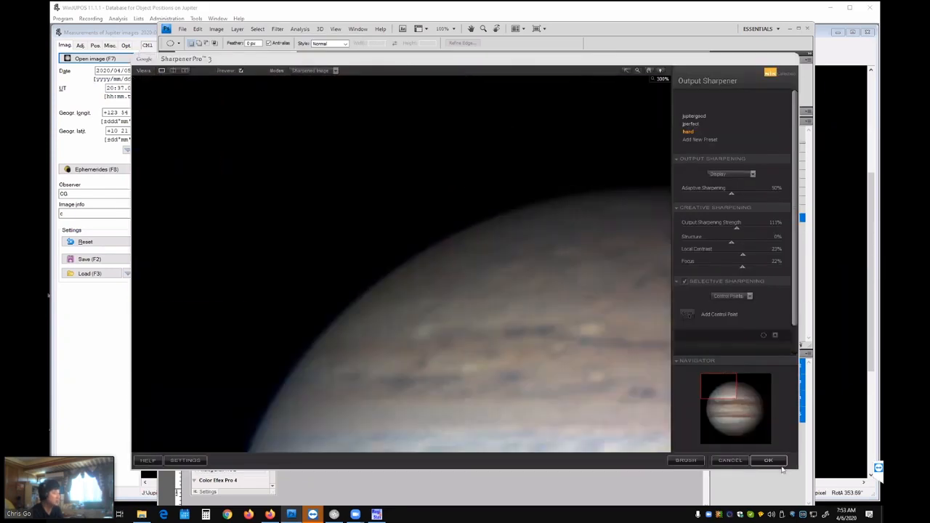
click(777, 463)
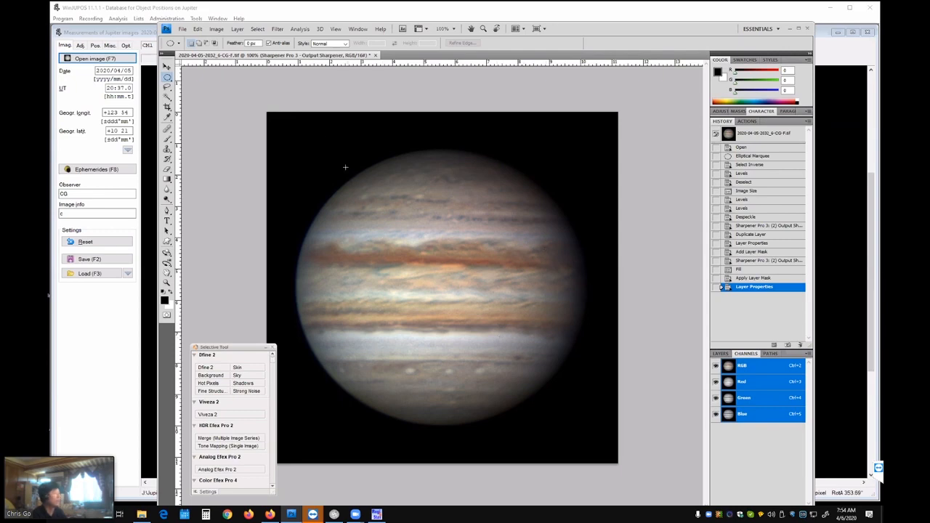
Reduce noise in the sharpened Jupiter layer with Topaz DeNoise 5 using the "JPEG - light" preset.
click(278, 29)
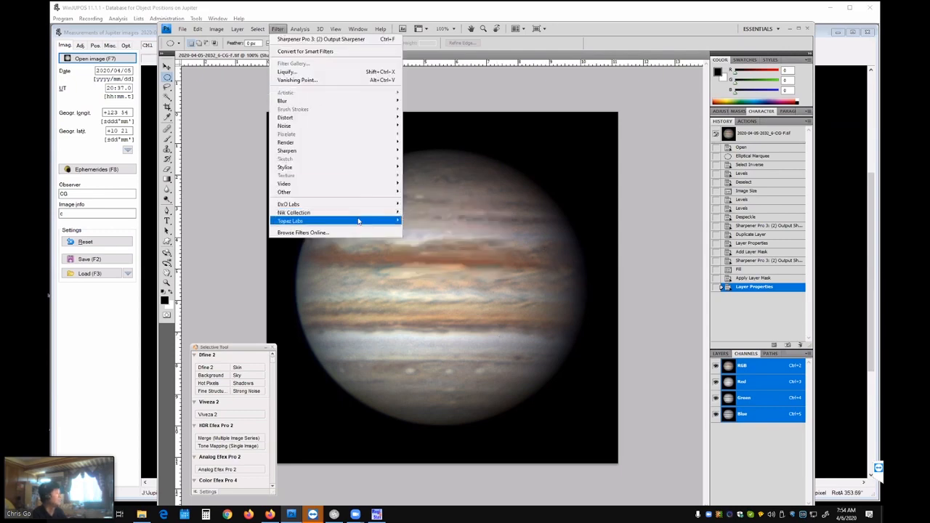
mouse_move(364, 221)
click(428, 242)
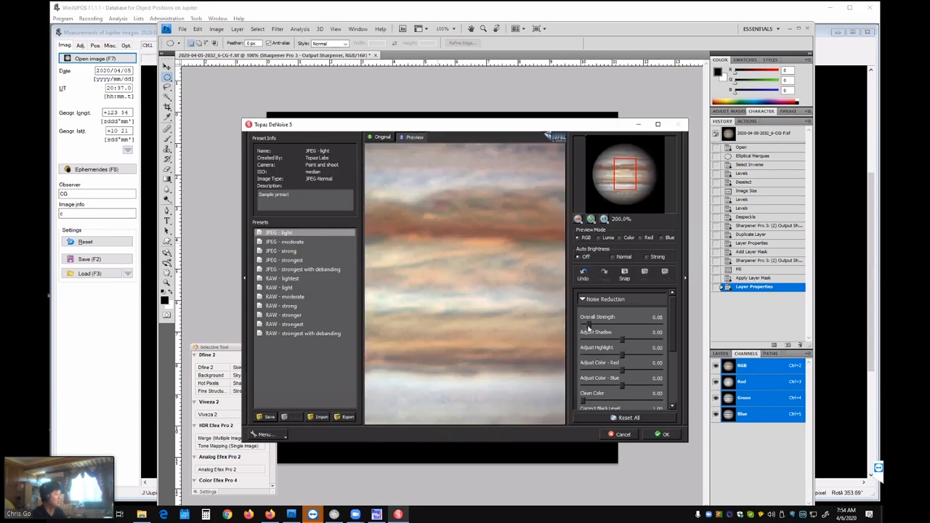
click(658, 434)
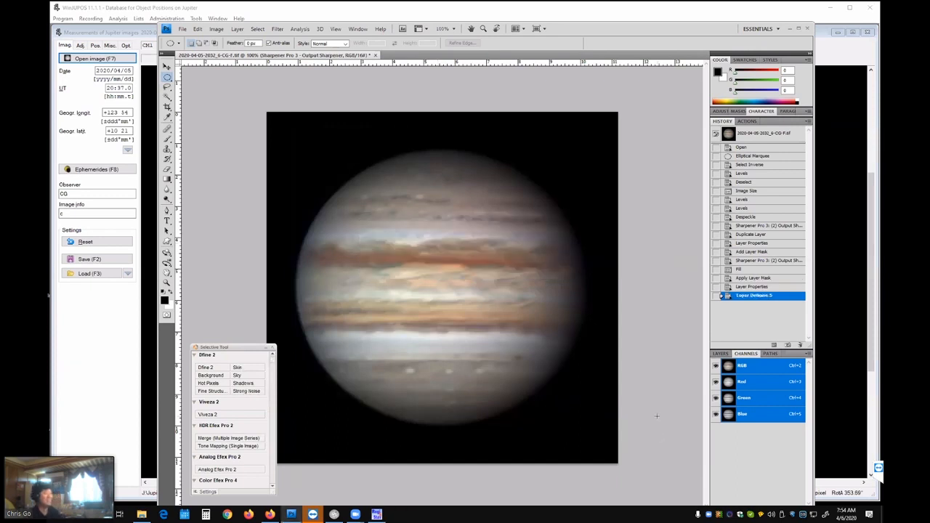
Compare the Blue and Green channels across the Open, Image Size, Despeckle and Topaz DeNoise 5 history states, and return to the RGB composite.
click(736, 418)
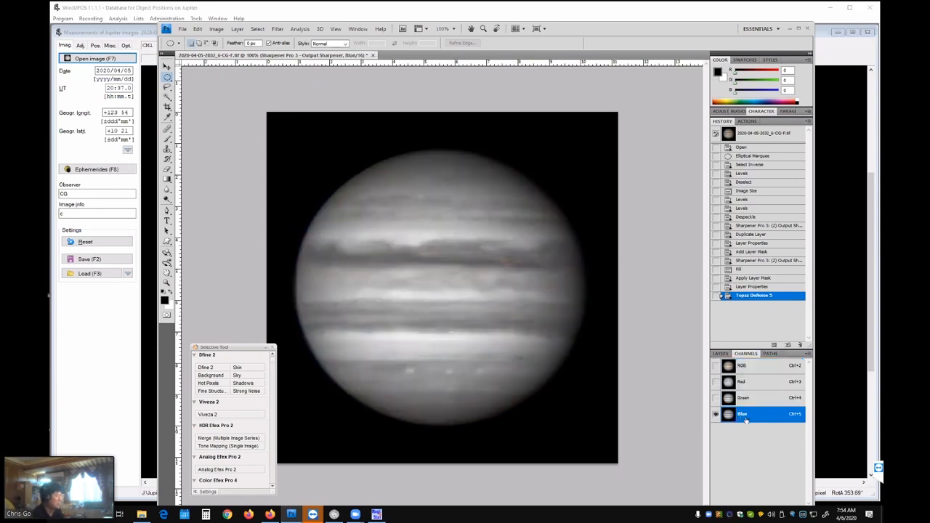
click(753, 399)
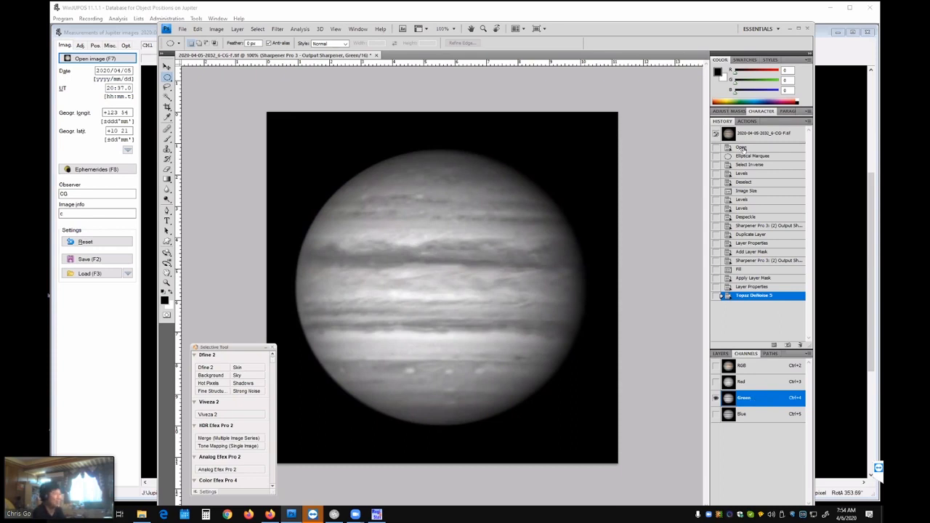
click(742, 149)
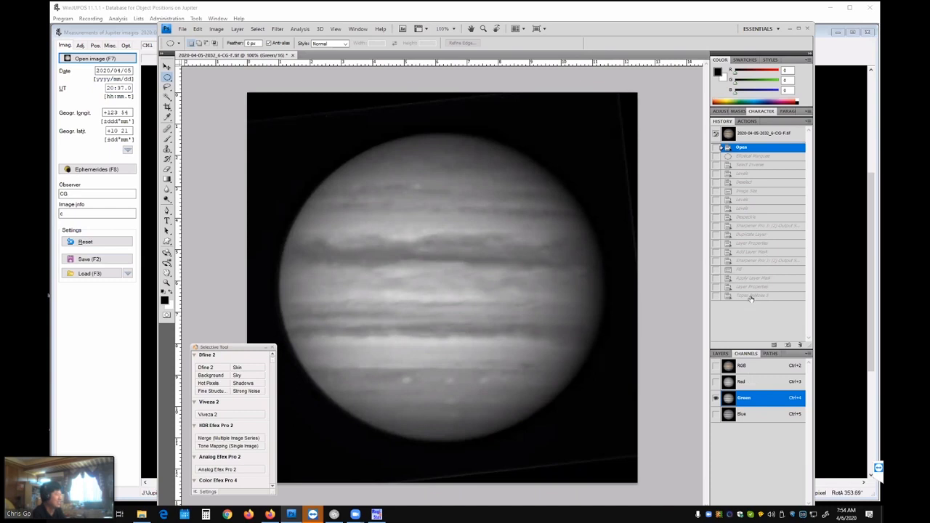
click(750, 192)
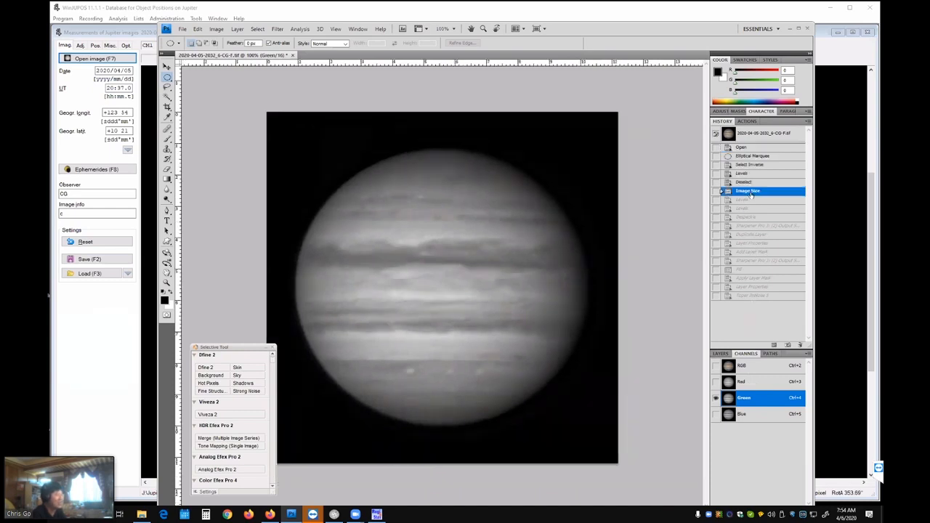
click(750, 297)
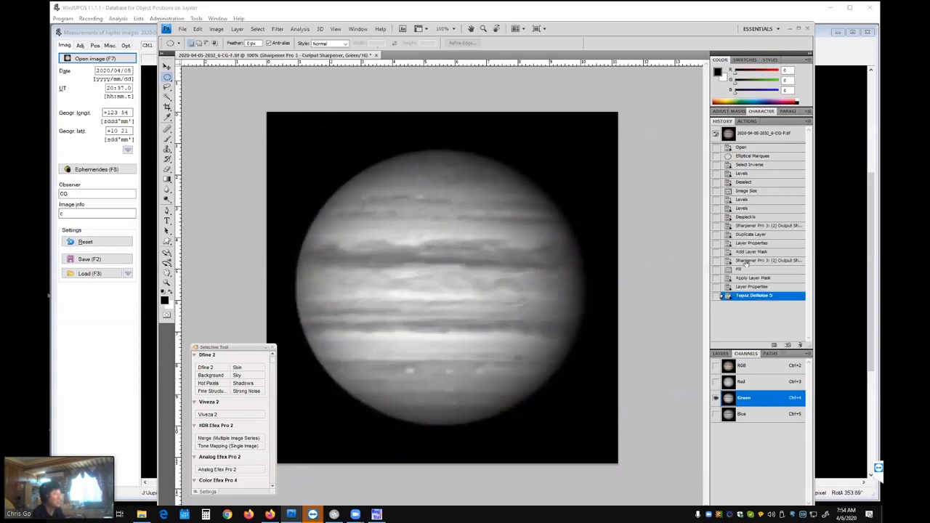
click(748, 218)
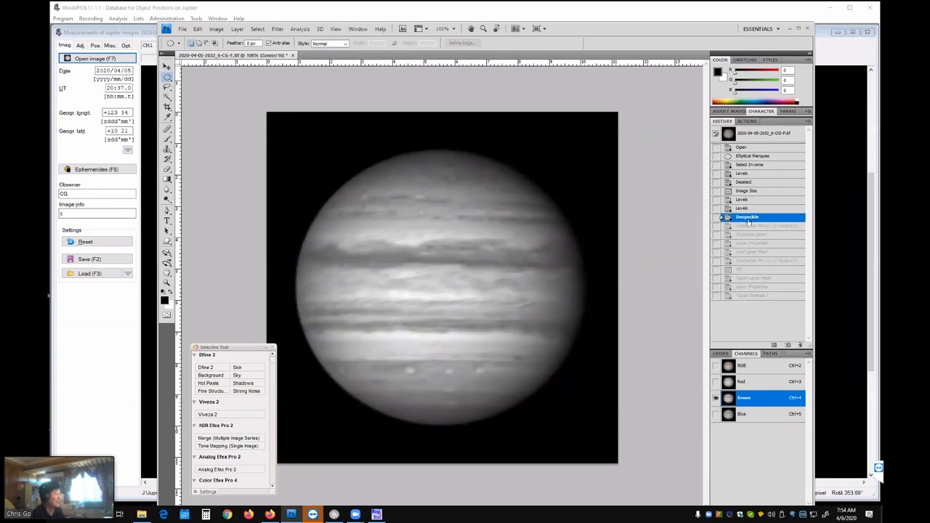
click(754, 297)
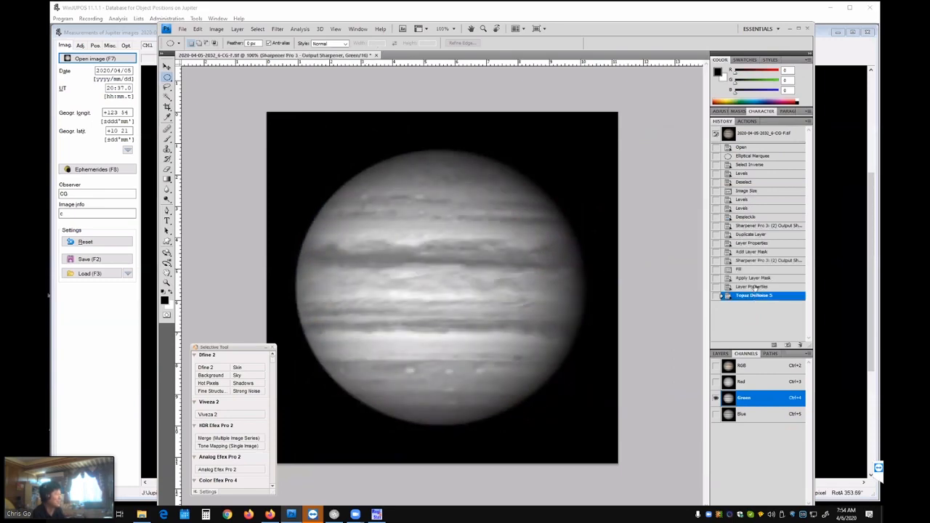
click(750, 217)
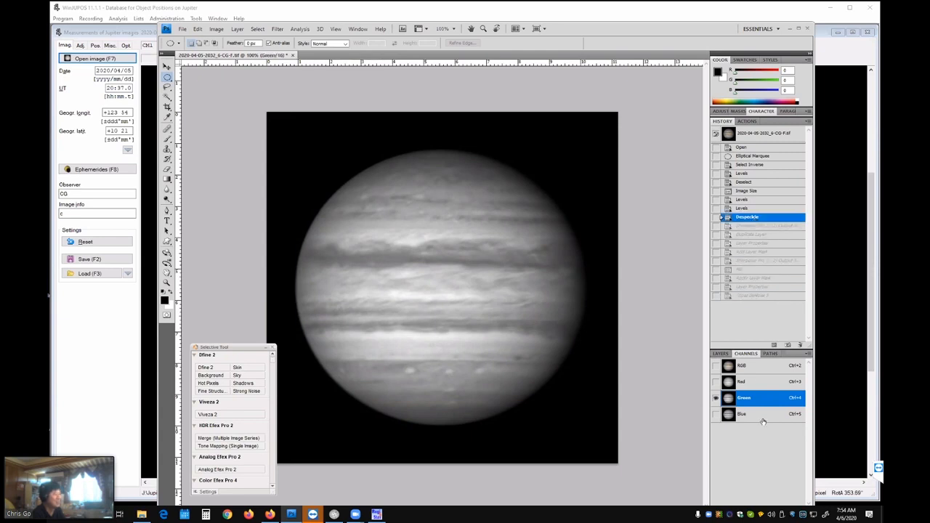
click(763, 420)
click(748, 296)
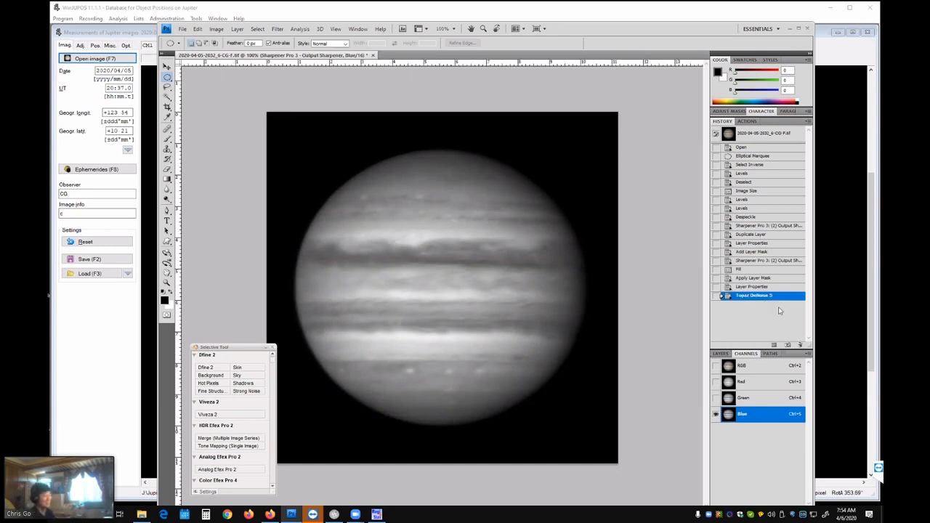
click(775, 366)
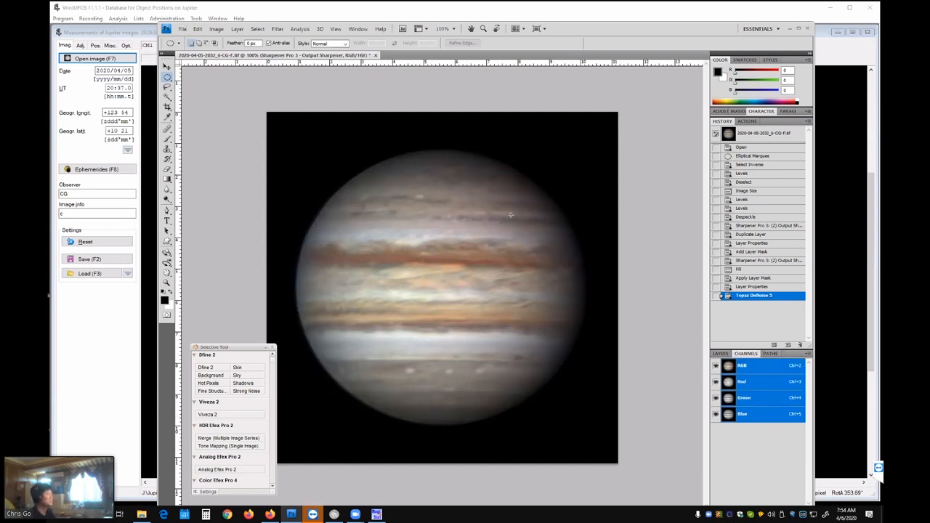
Hide and show the Sharpener Pro 3 layer to compare the image with and without sharpening.
click(720, 353)
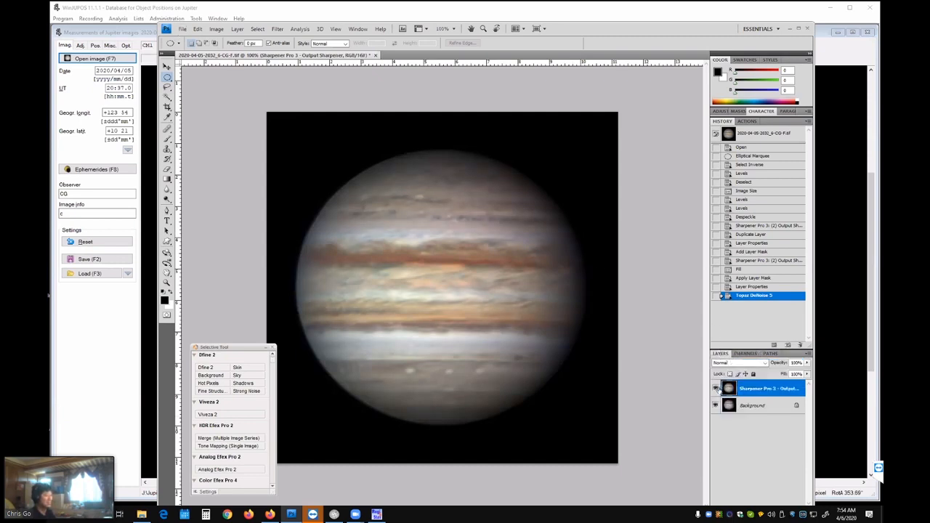
click(715, 388)
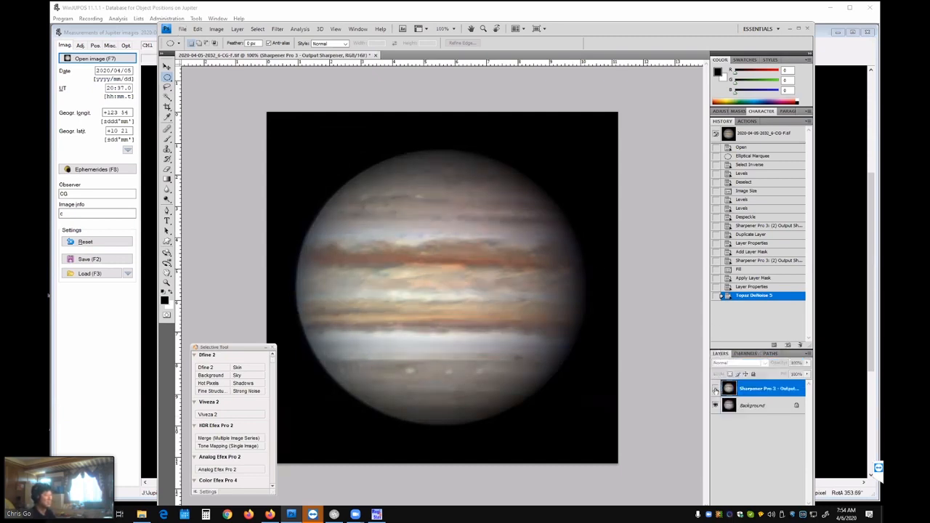
click(716, 388)
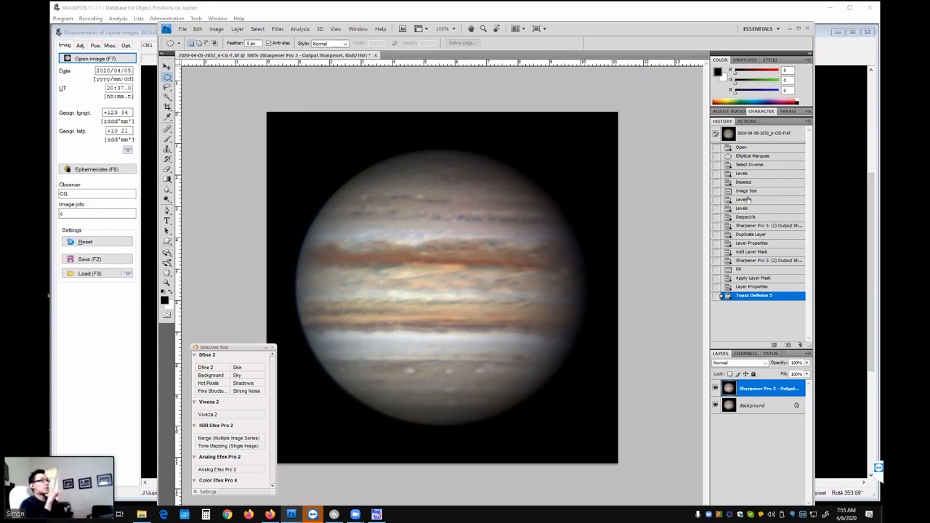
Review the "hard" preset's sharpening settings in the Sharpener Pro 3 Output Sharpener and leave without applying it.
click(280, 29)
mouse_move(334, 212)
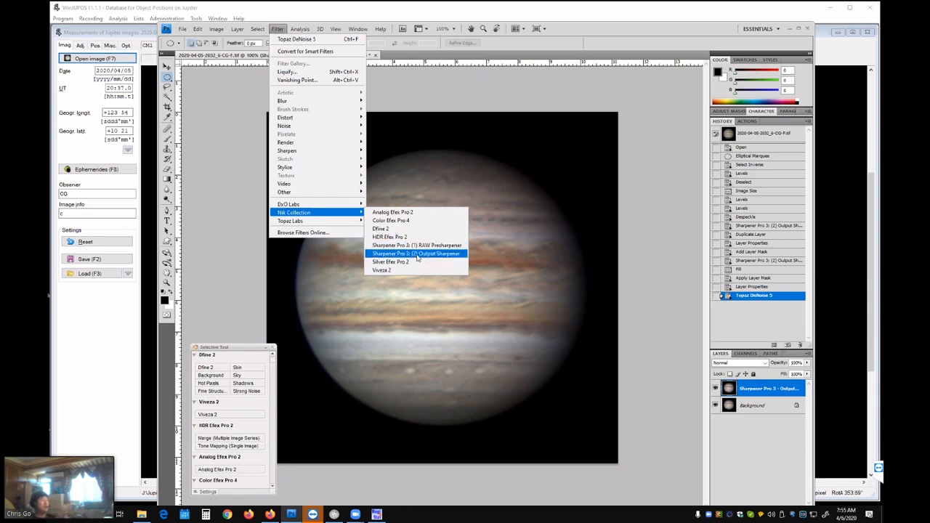
click(414, 253)
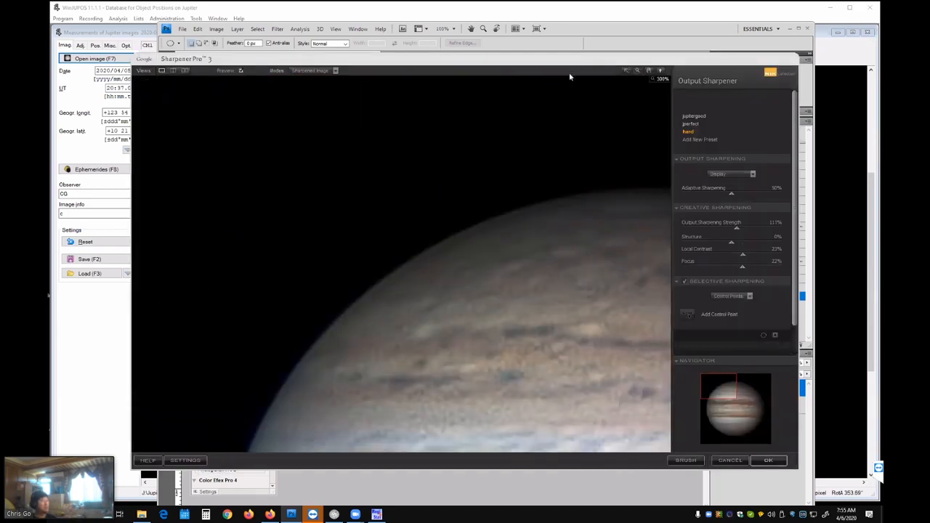
drag(574, 59, 418, 98)
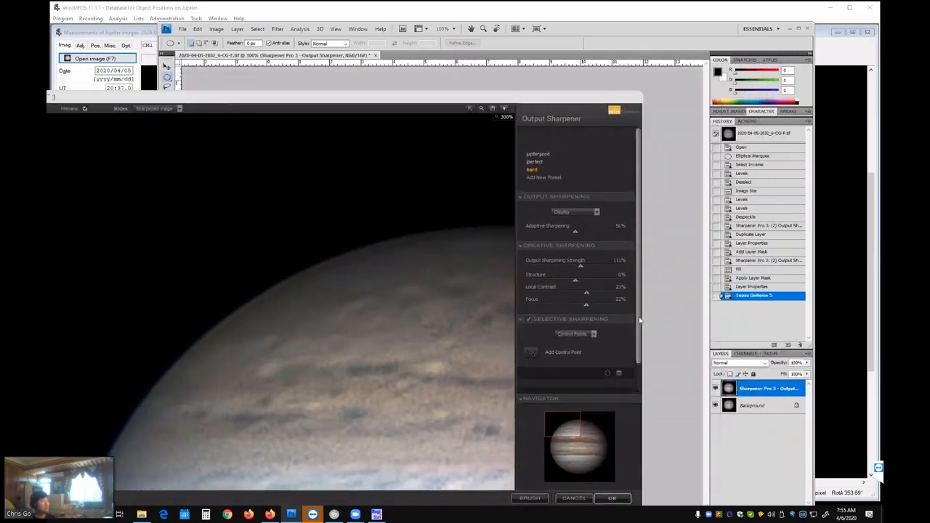
mouse_move(539, 171)
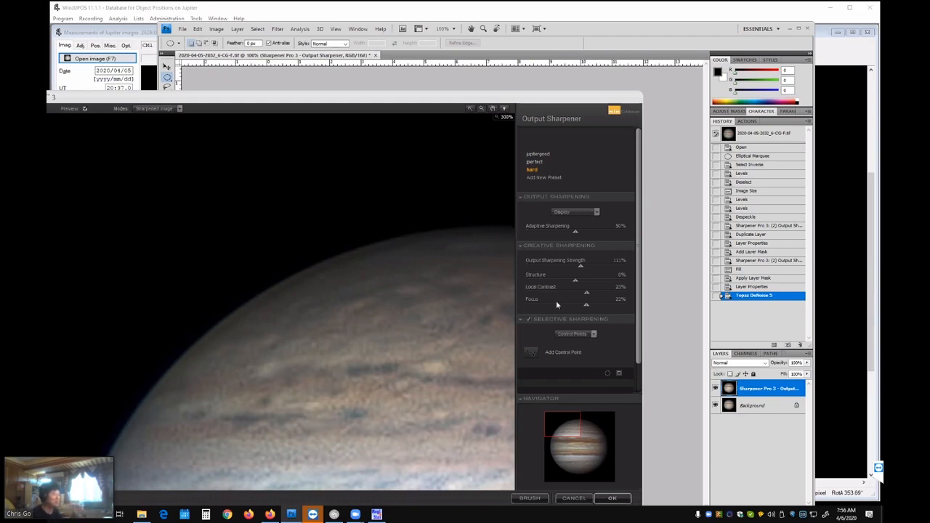
click(580, 498)
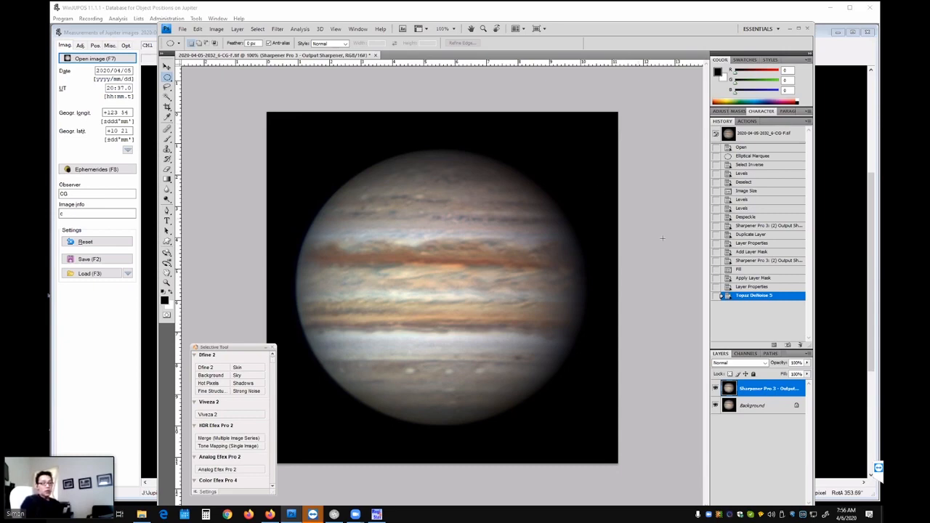
right_click(754, 392)
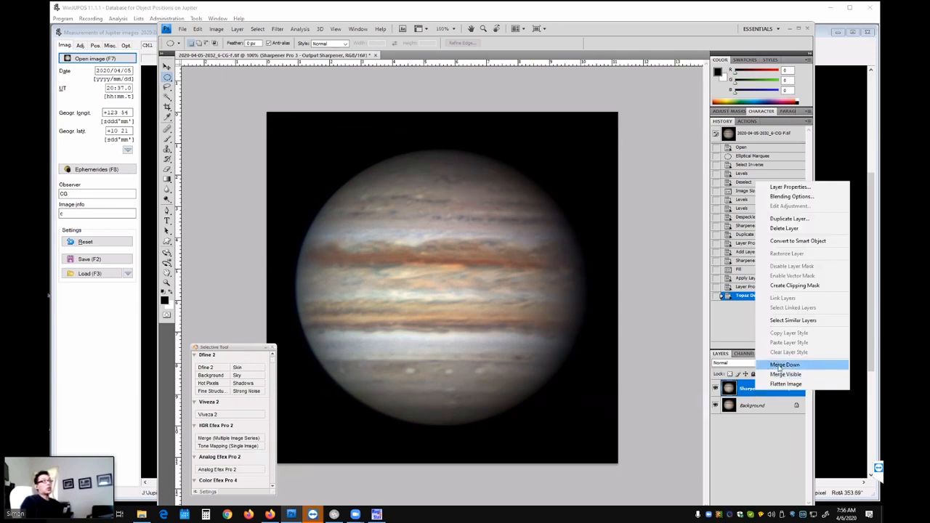
click(772, 365)
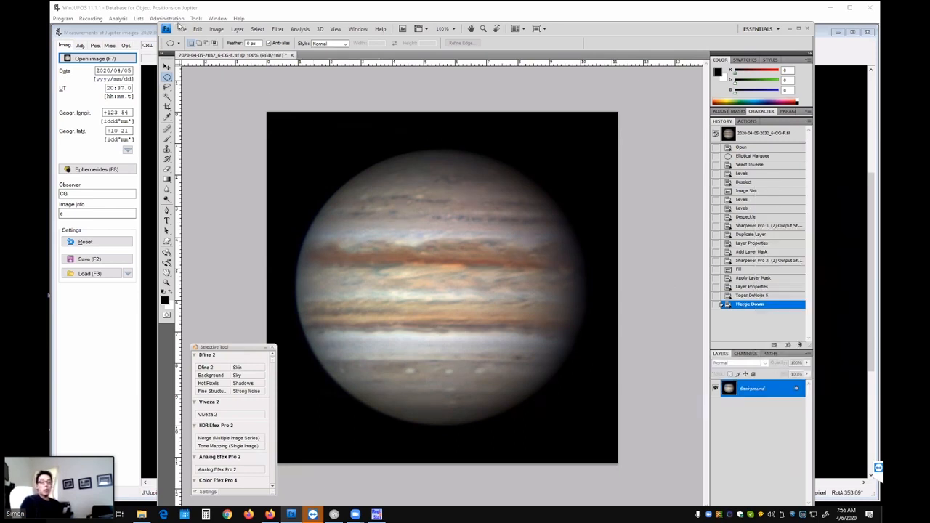
click(181, 28)
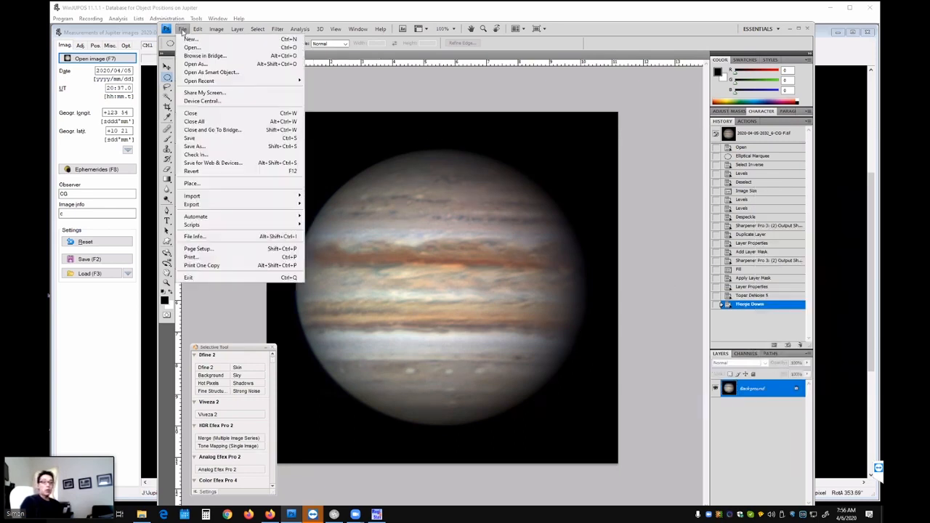
click(224, 144)
click(367, 386)
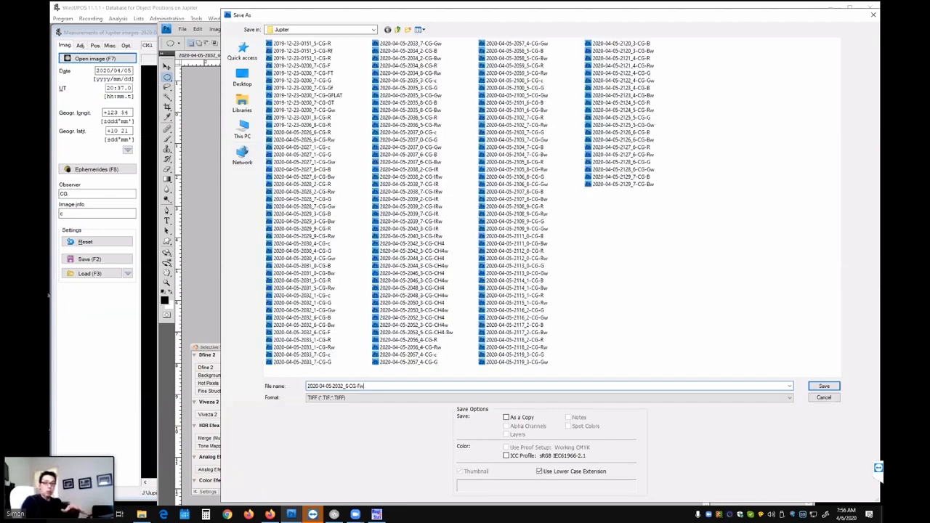
key(Return)
key(Return)
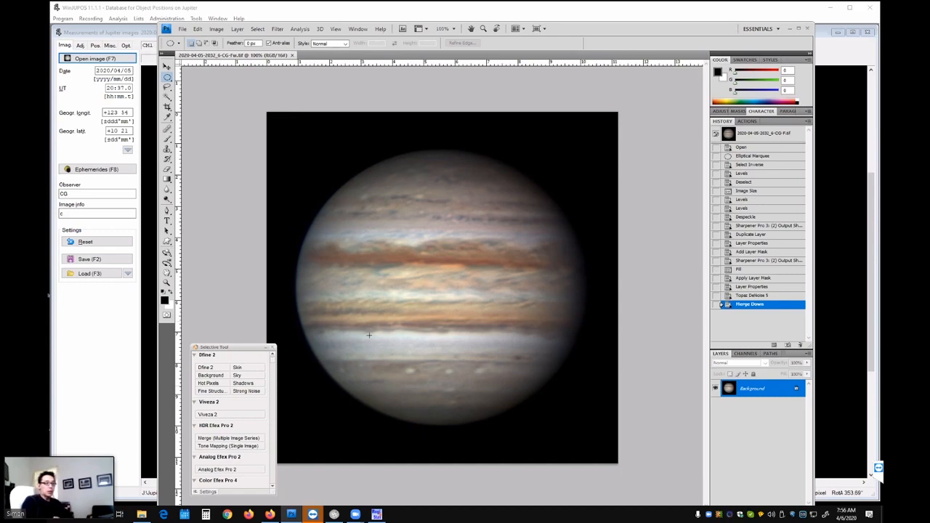
click(292, 55)
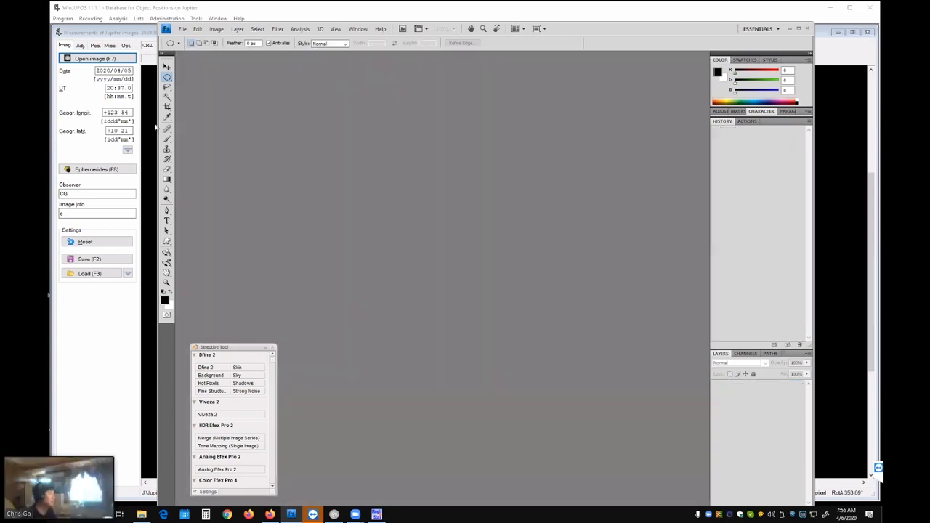
click(78, 361)
click(128, 60)
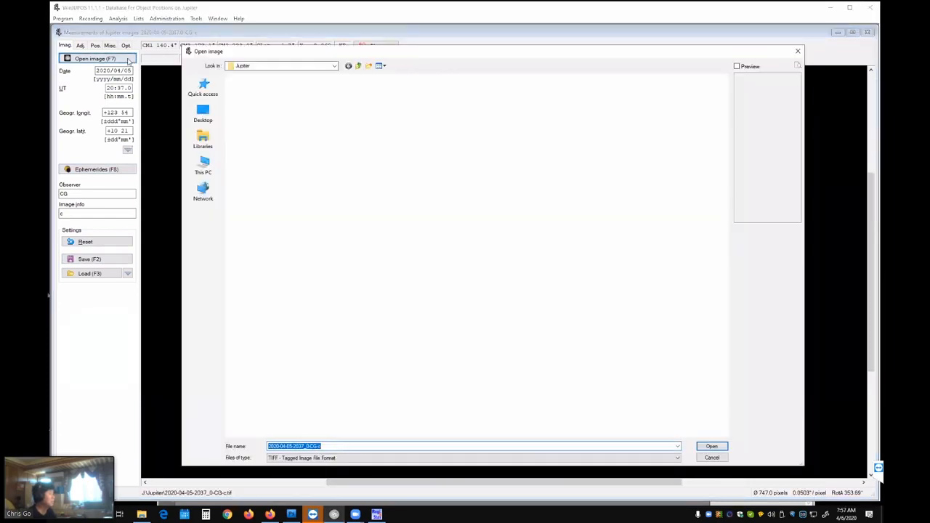
double_click(405, 198)
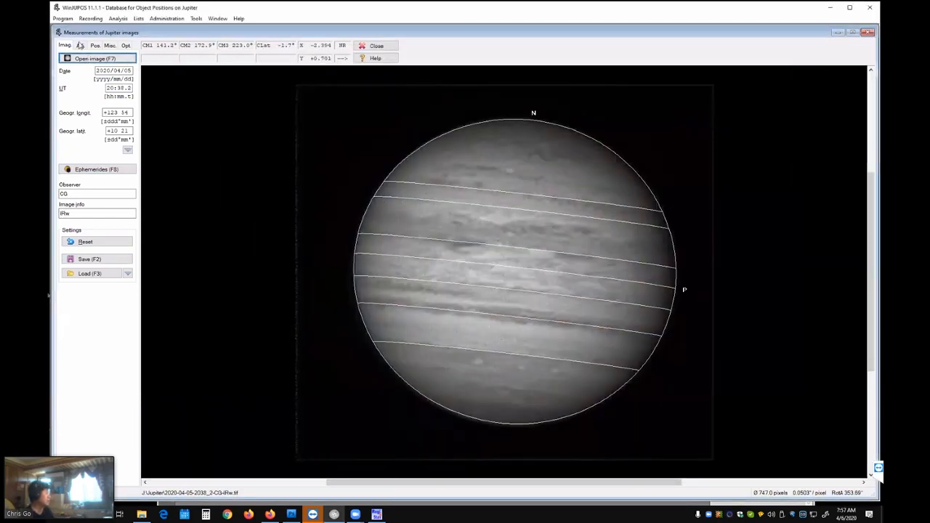
Shift the outline frame sideways to align it with the planet's disk and save the measurement settings as 2020-04-05-2038.2-CG-IRw.
click(80, 45)
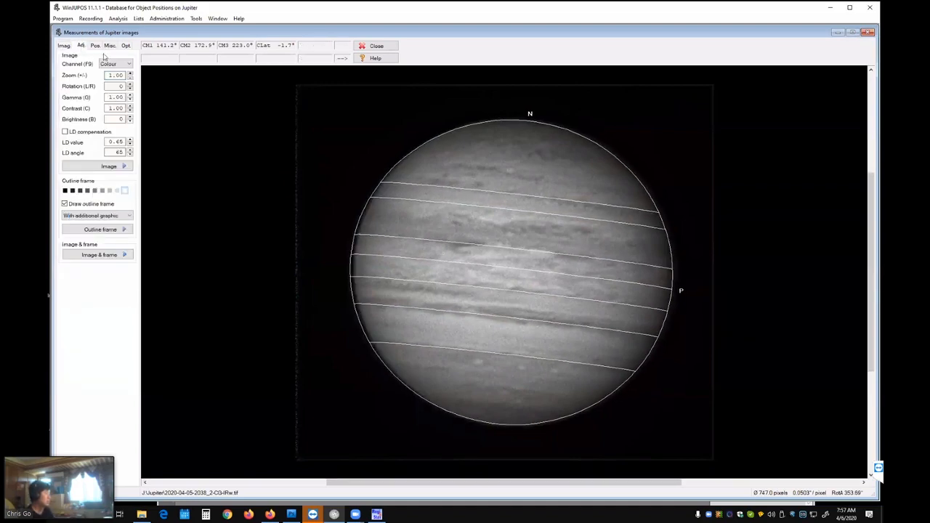
key(Right)
key(Right)
key(Right)
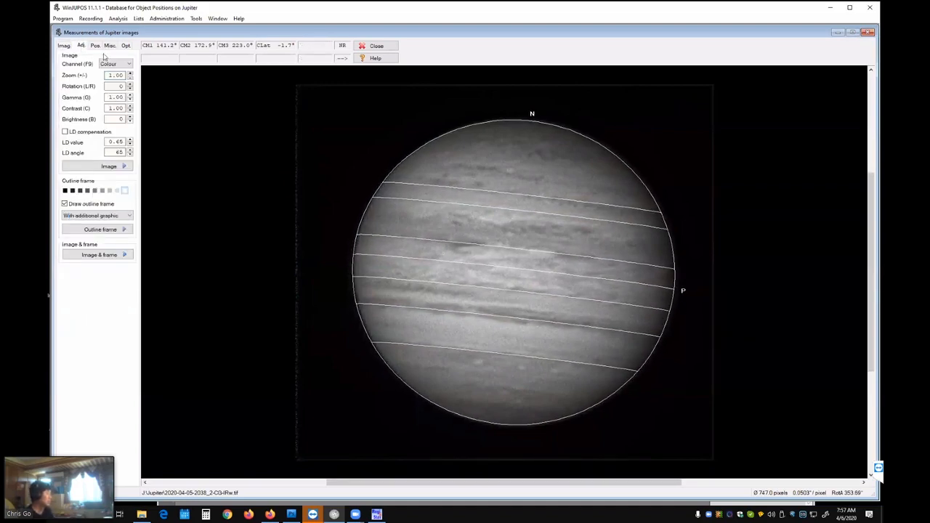
click(65, 45)
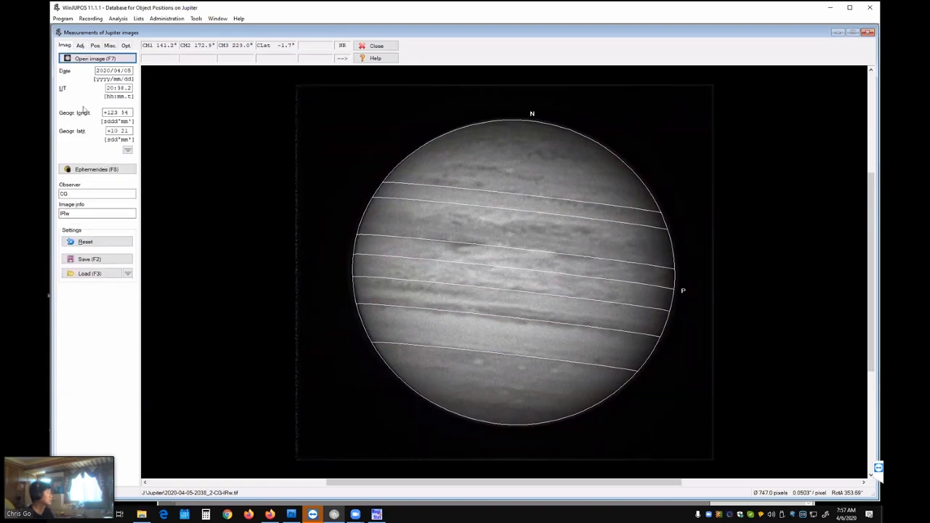
click(112, 257)
click(697, 446)
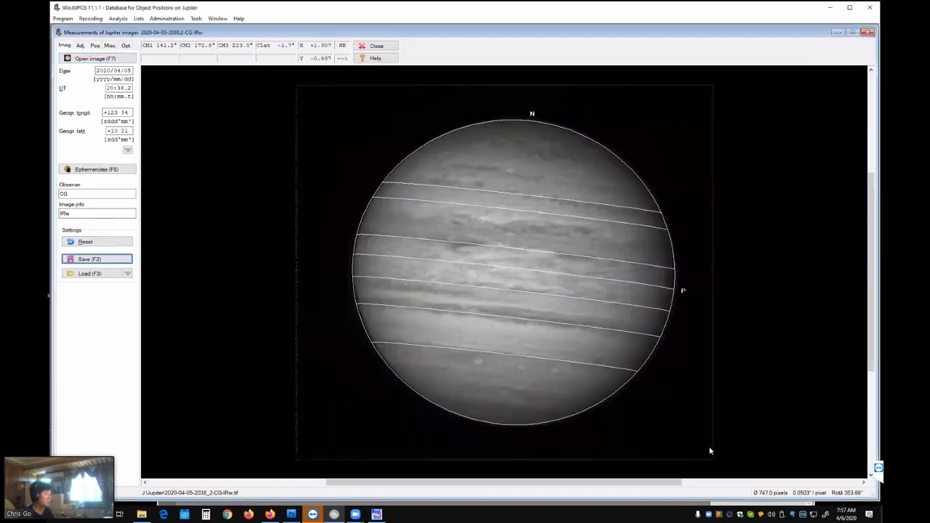
click(126, 58)
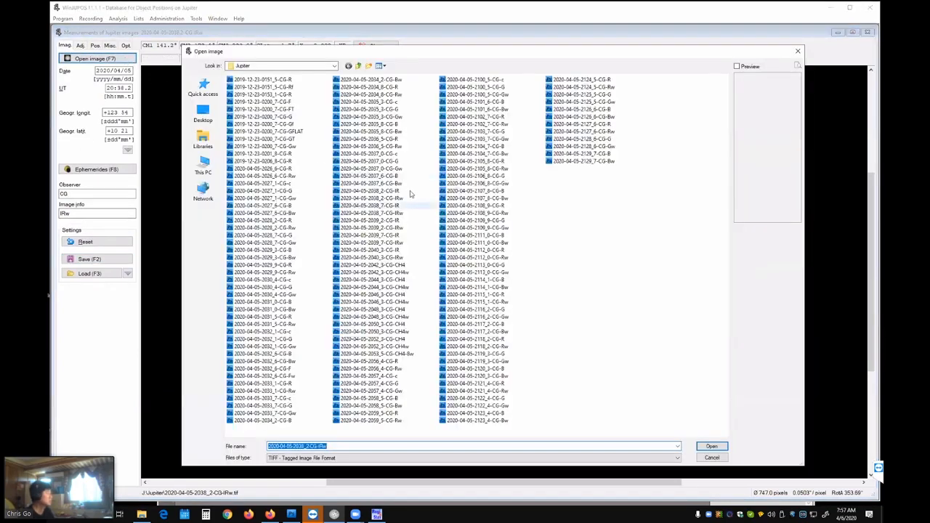
double_click(401, 212)
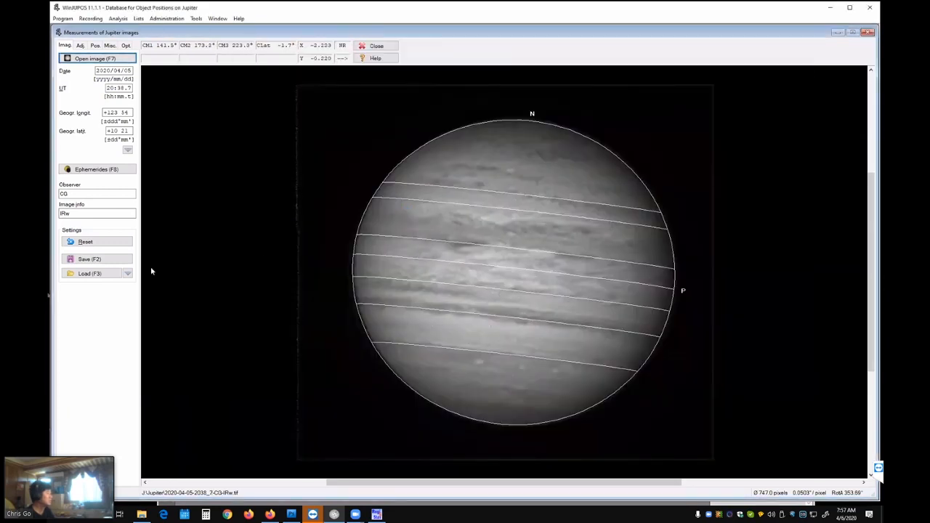
click(91, 259)
click(699, 448)
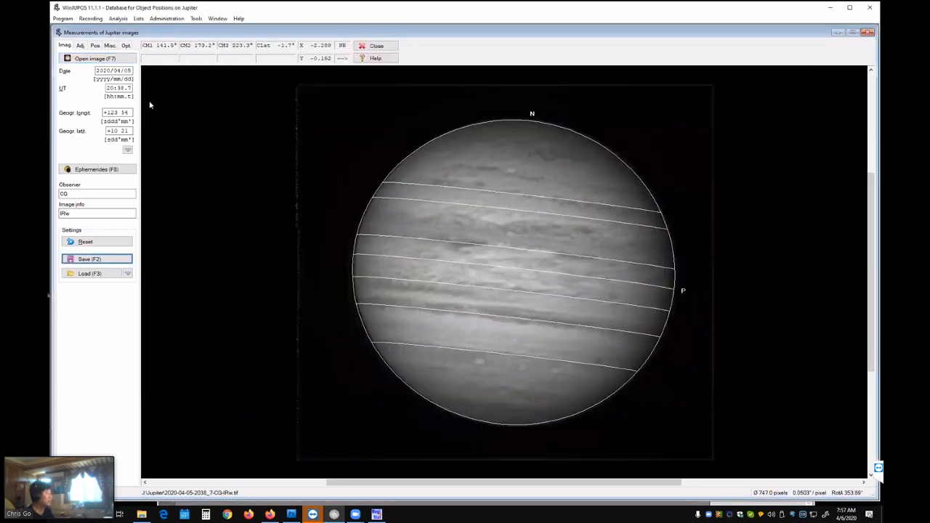
key(F7)
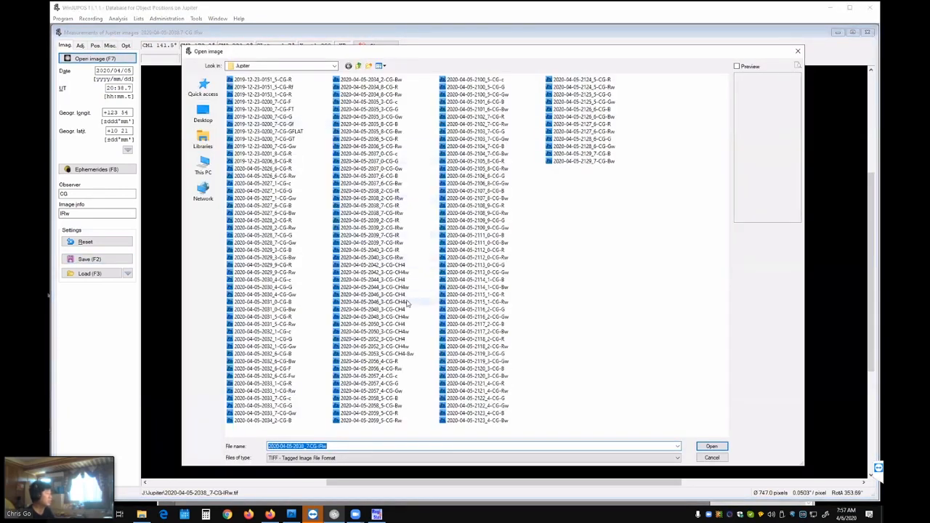
double_click(385, 301)
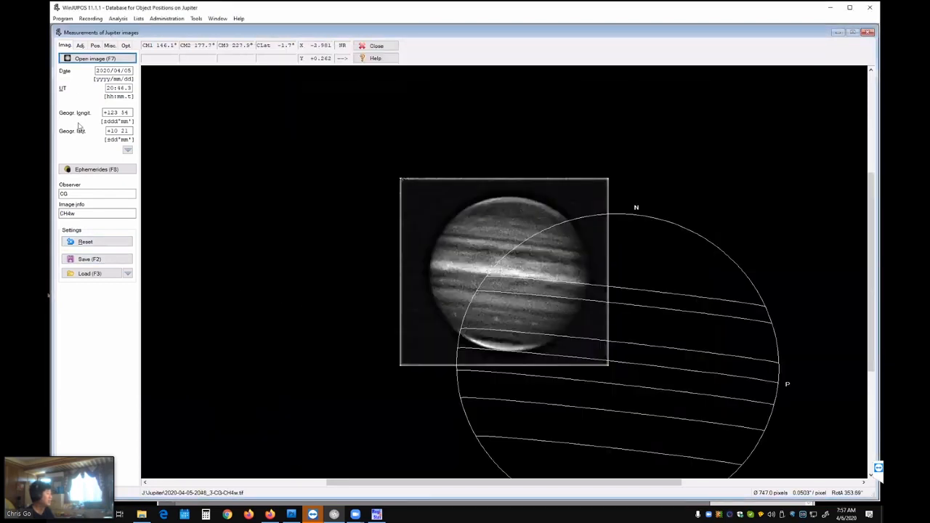
click(80, 58)
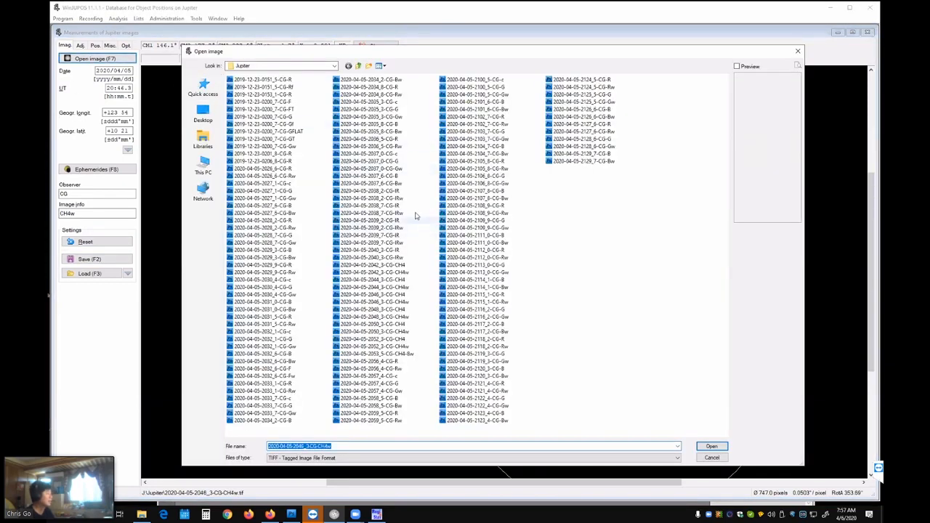
double_click(415, 212)
click(89, 259)
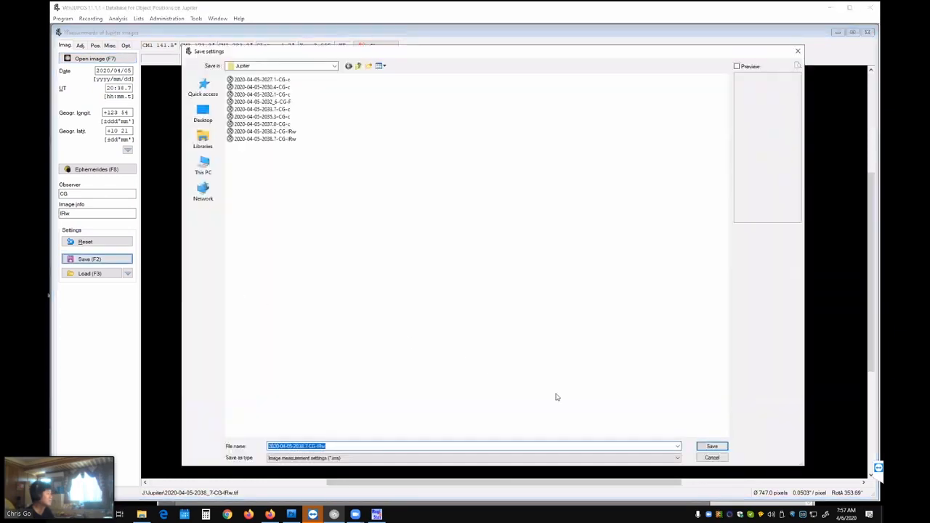
click(698, 443)
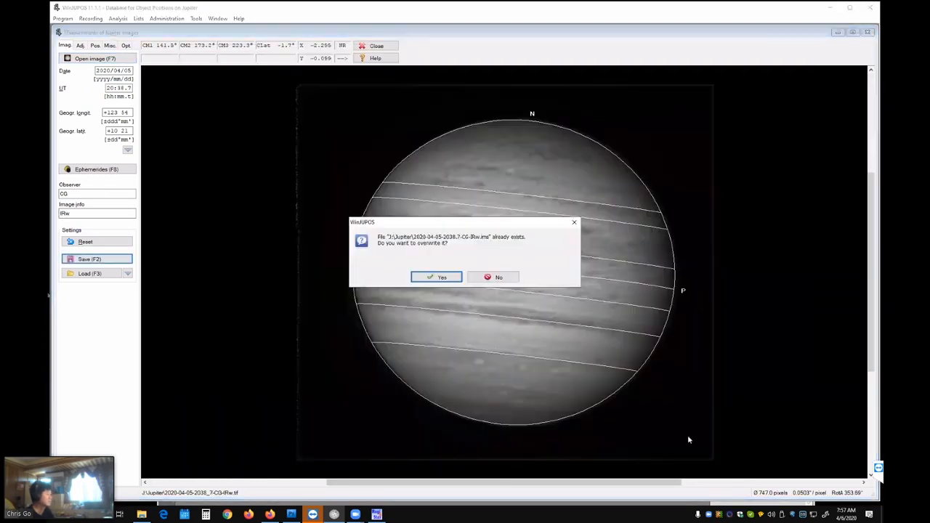
click(437, 277)
click(93, 58)
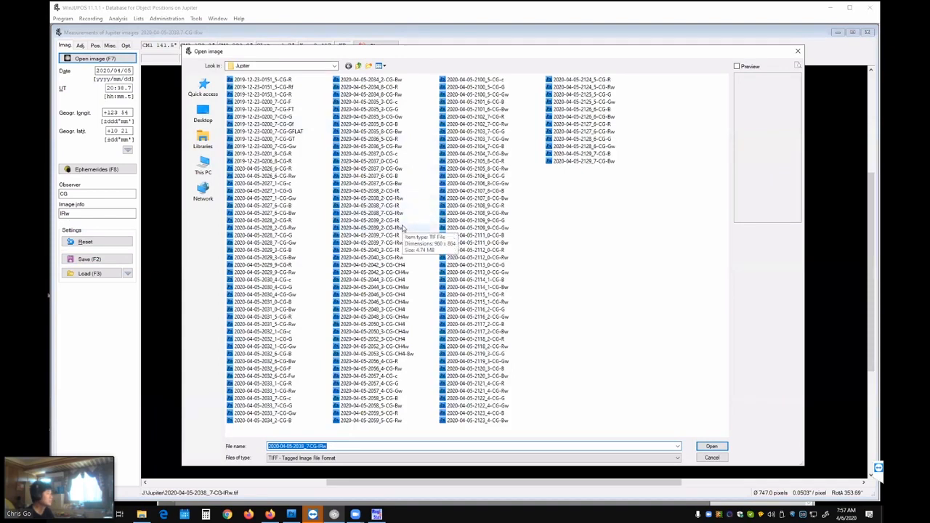
double_click(402, 228)
click(89, 259)
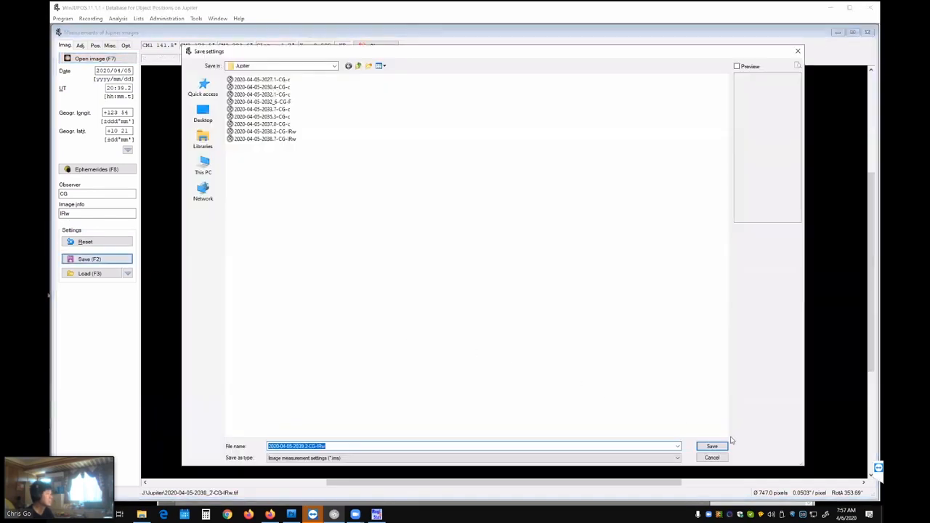
click(712, 446)
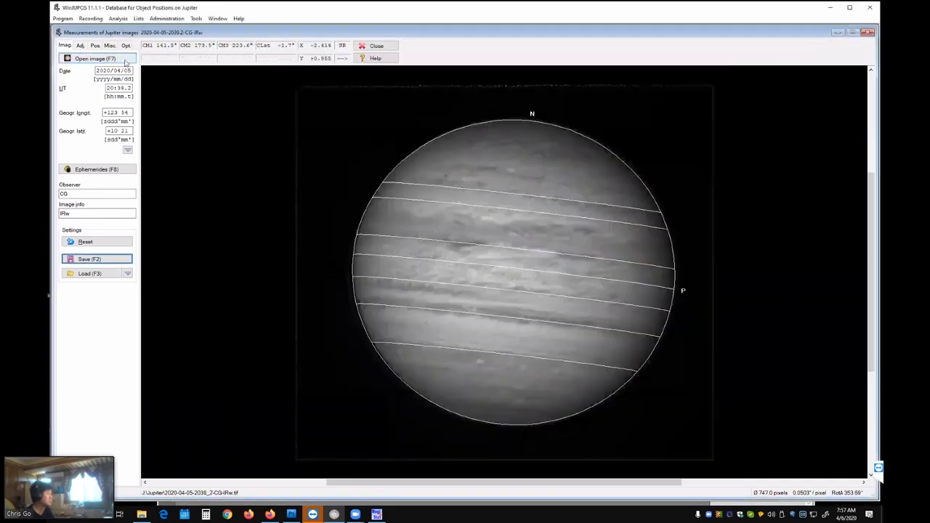
click(125, 61)
click(410, 243)
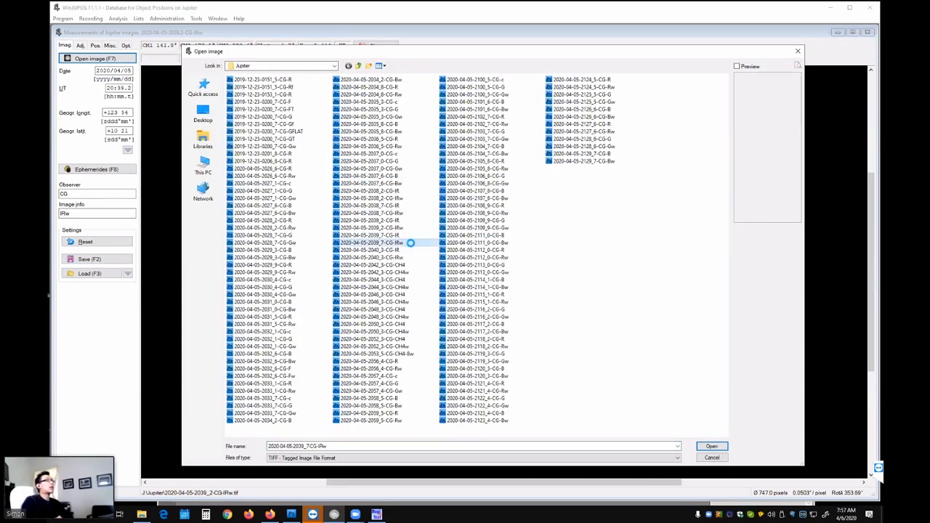
double_click(410, 243)
click(89, 260)
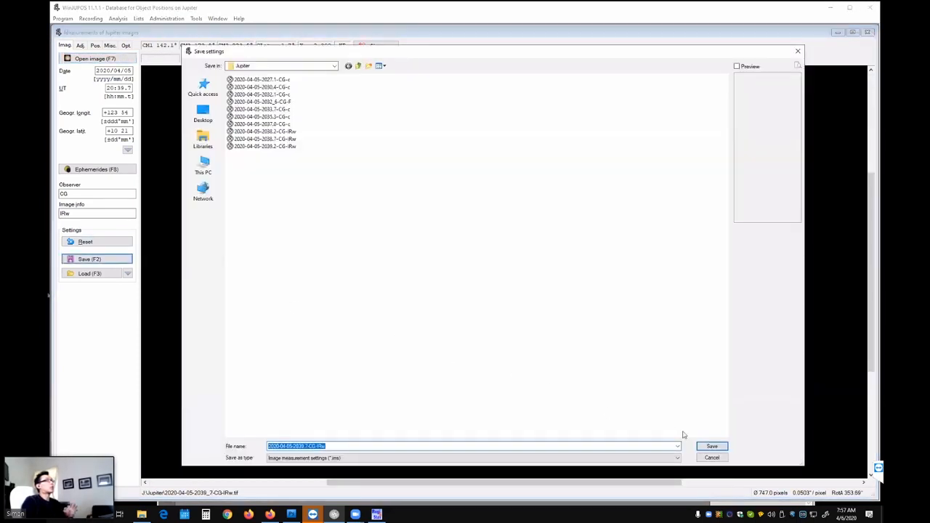
click(712, 446)
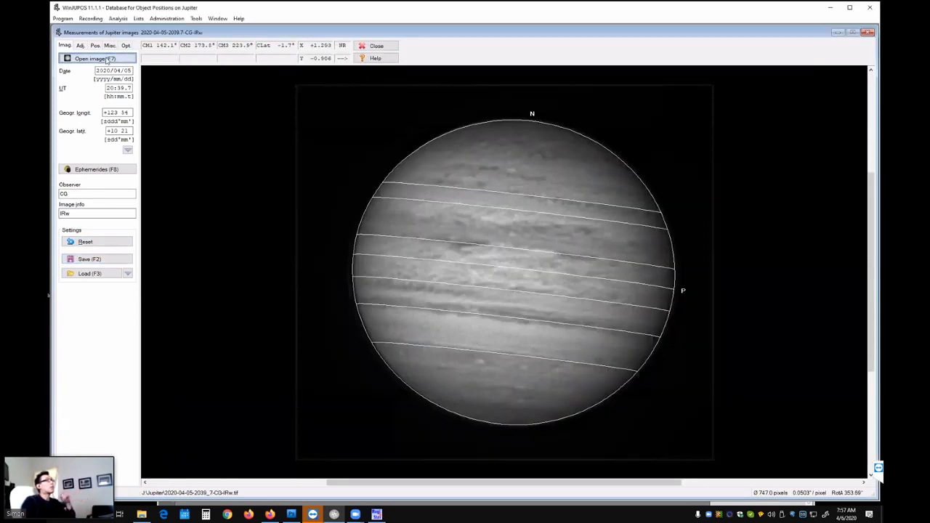
click(107, 60)
double_click(392, 257)
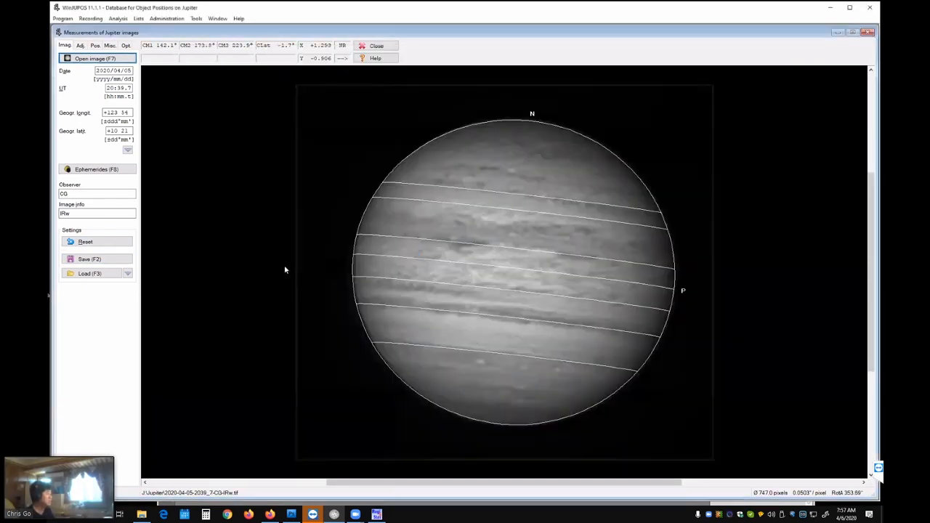
click(89, 260)
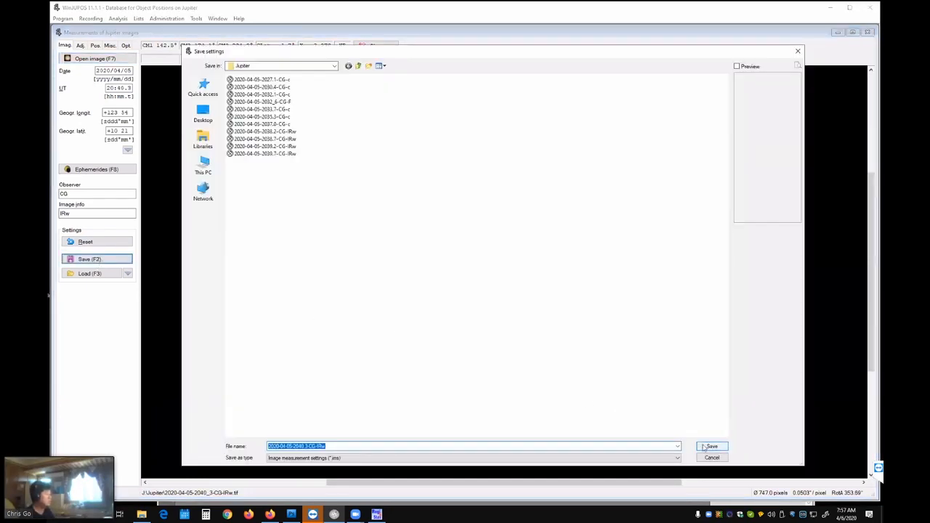
click(705, 447)
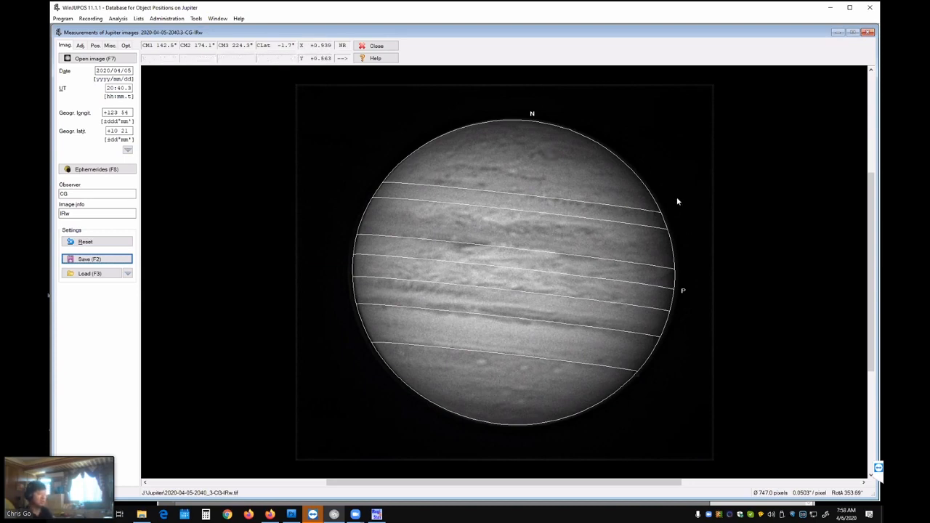
Open the De-rotation of images tool and clear all colour image measurements from its list.
click(217, 18)
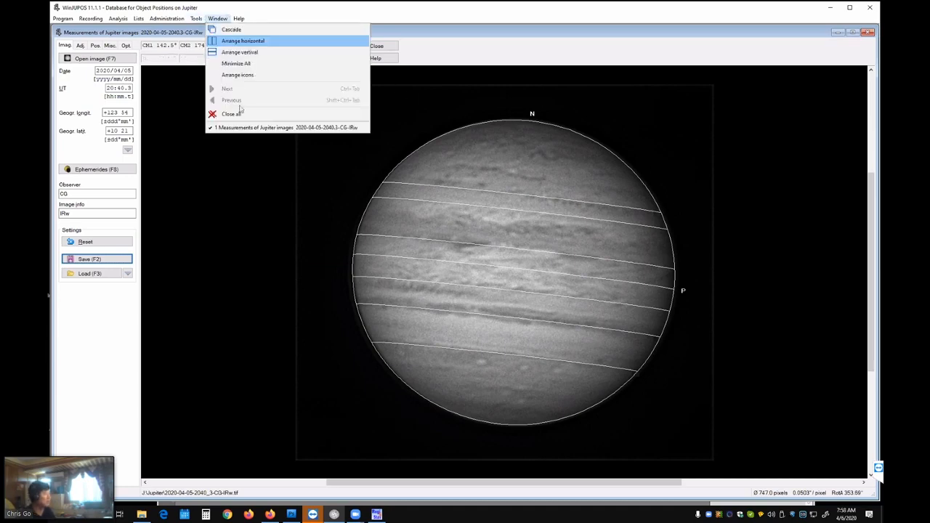
mouse_move(196, 18)
click(270, 138)
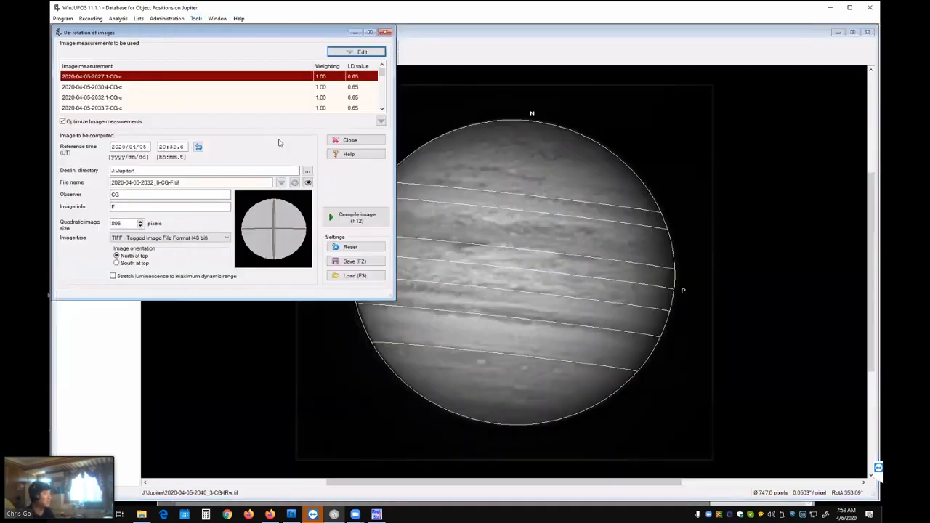
click(356, 51)
click(371, 109)
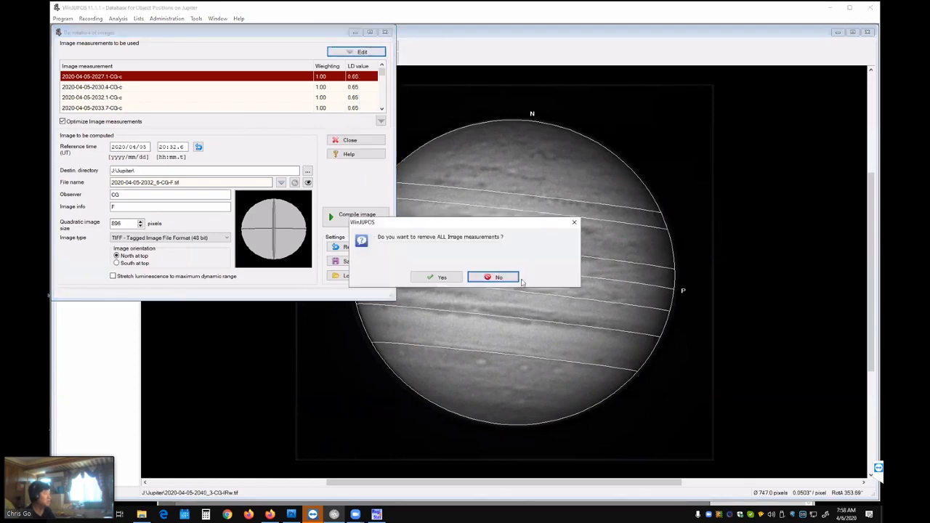
click(454, 278)
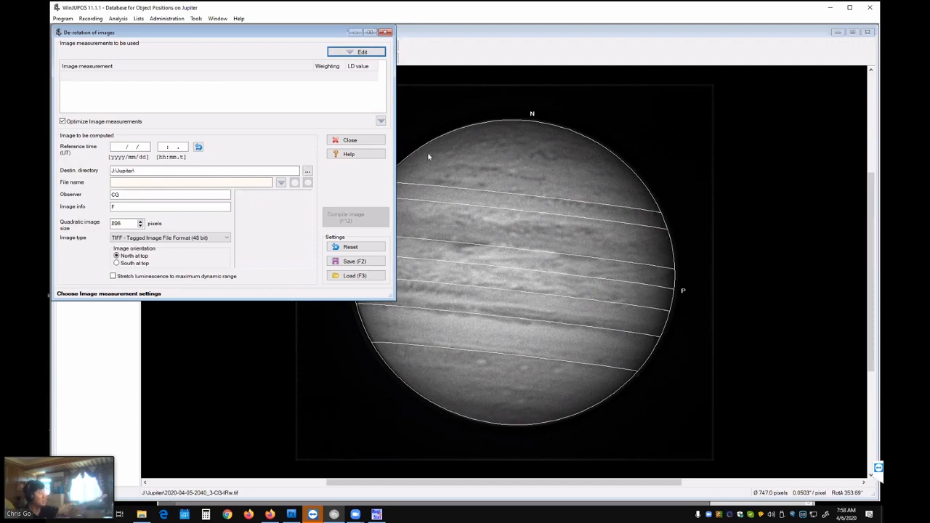
Add the five infrared measurements from 2020-04-05-2038.2-CG-IRw through 2020-04-05-2040.3-CG-IRw to the de-rotation.
click(354, 52)
click(348, 74)
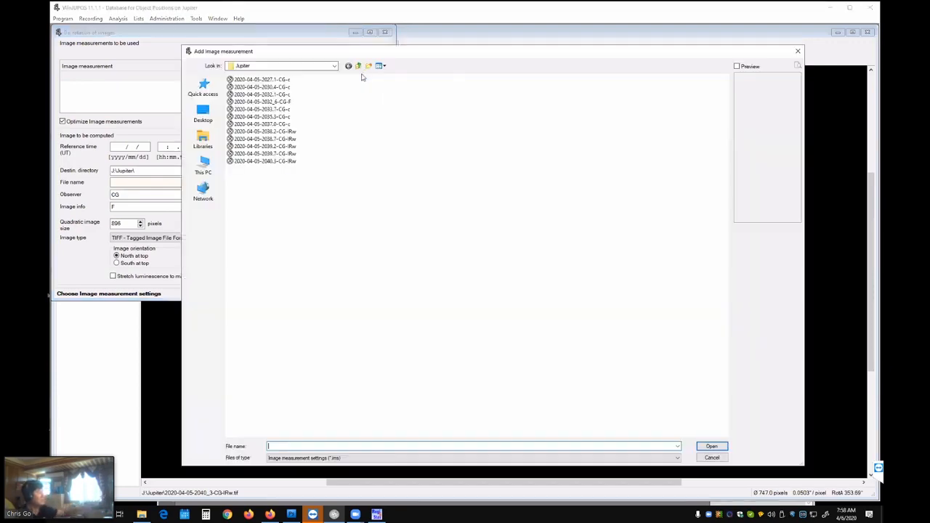
click(295, 132)
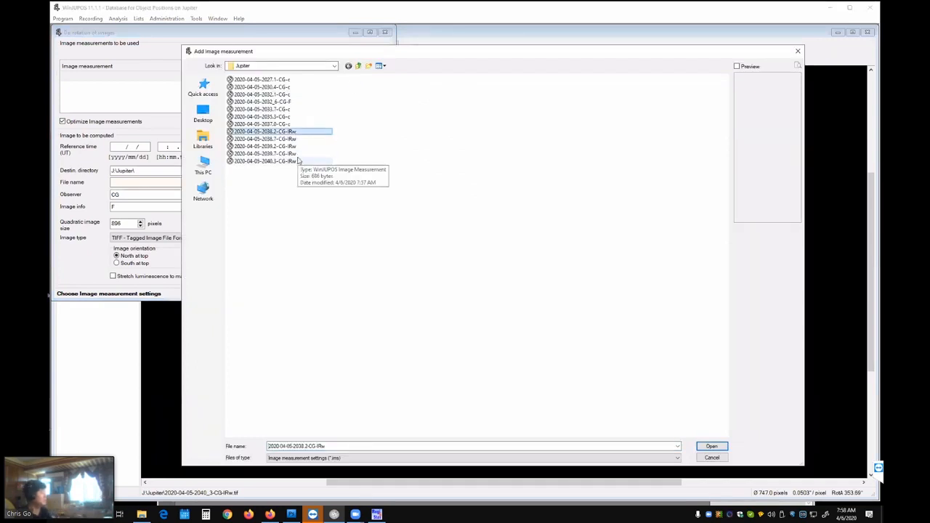
shift+click(305, 161)
click(710, 445)
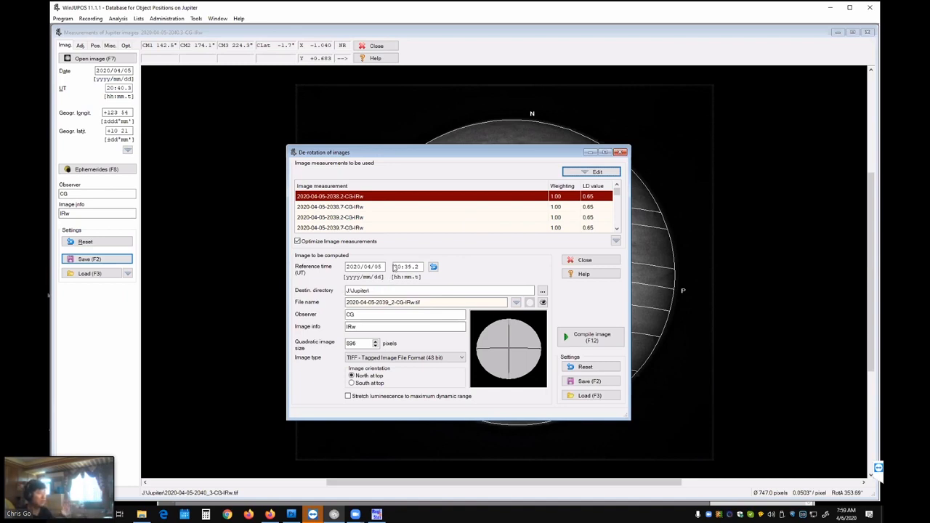
click(417, 267)
click(591, 337)
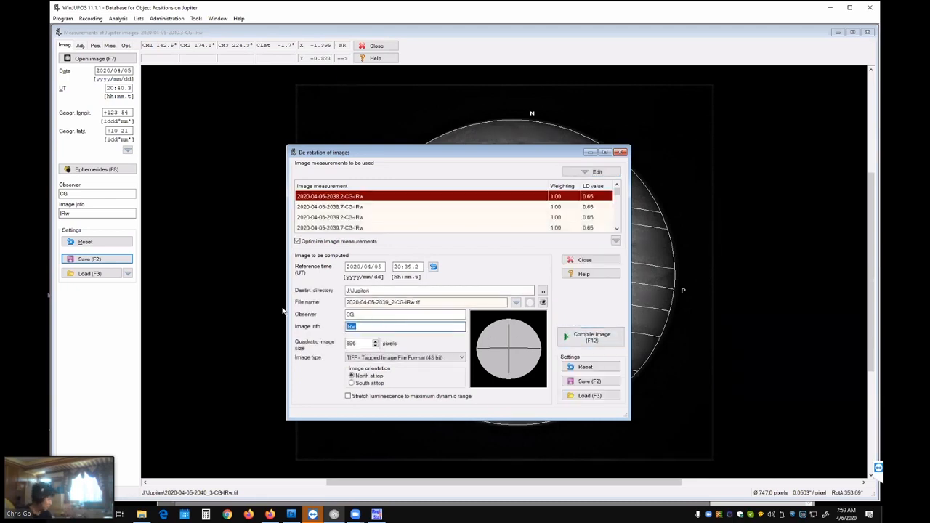
text(F)
click(582, 342)
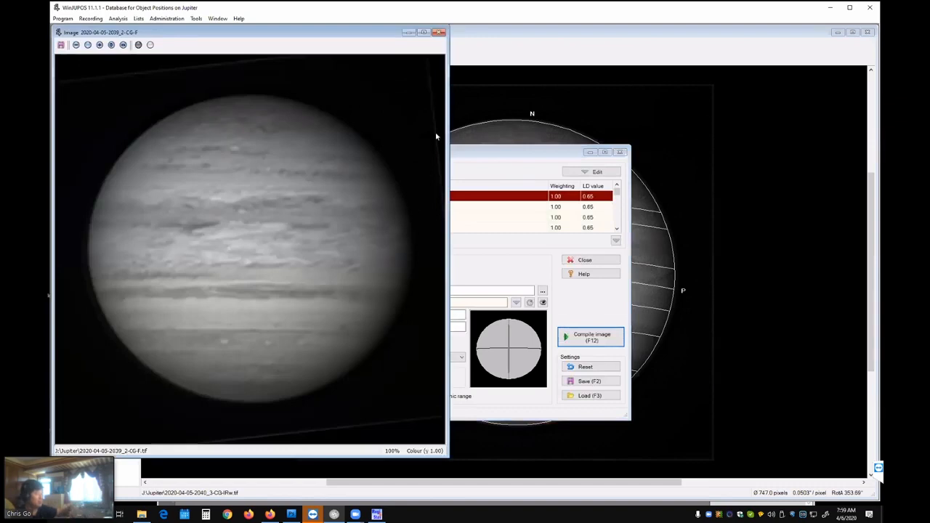
click(438, 31)
Remove all infrared image measurements from the de-rotation list.
click(593, 171)
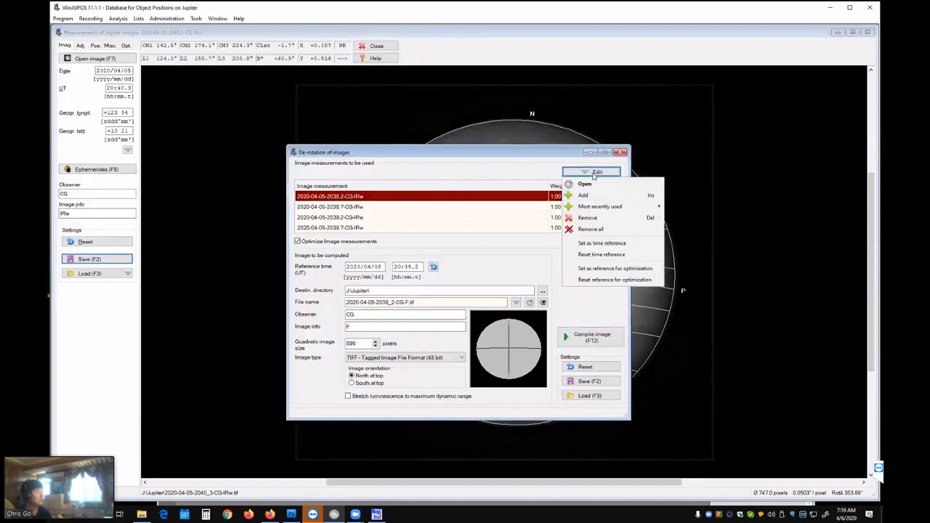
click(590, 230)
click(439, 277)
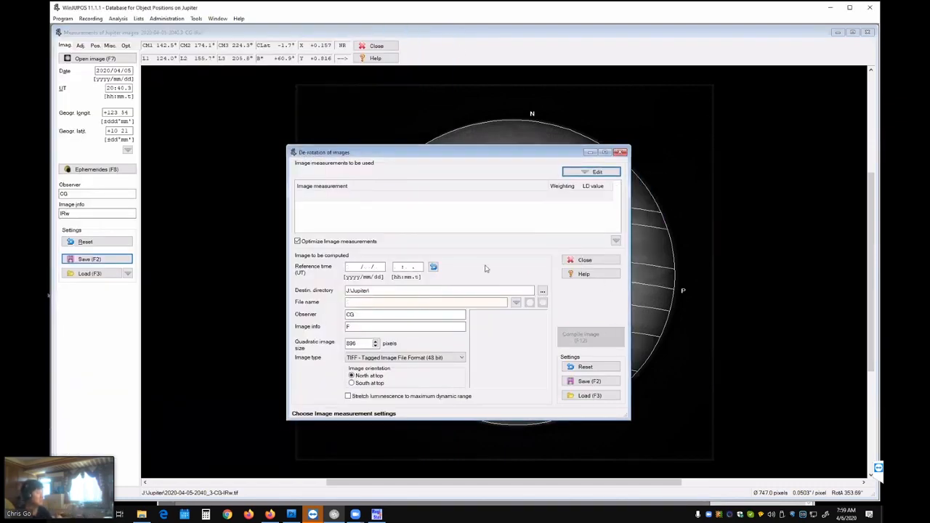
click(620, 152)
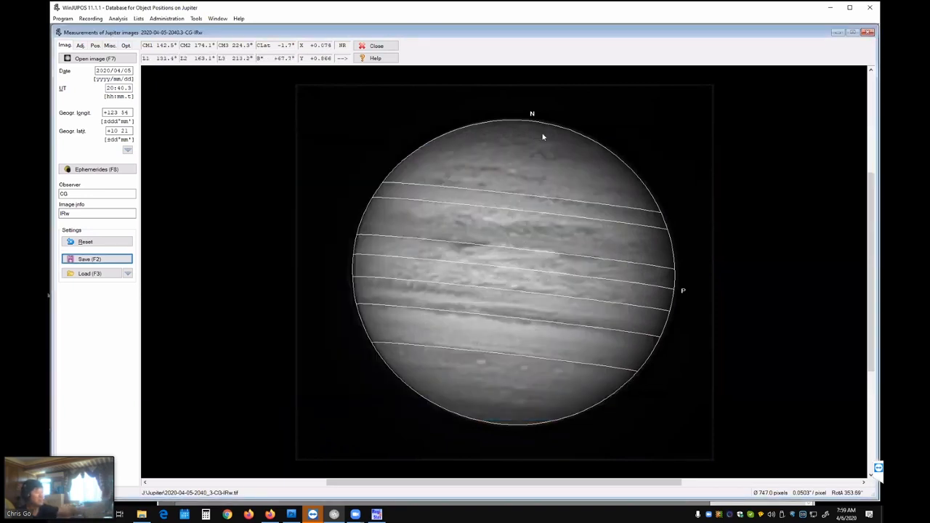
click(130, 57)
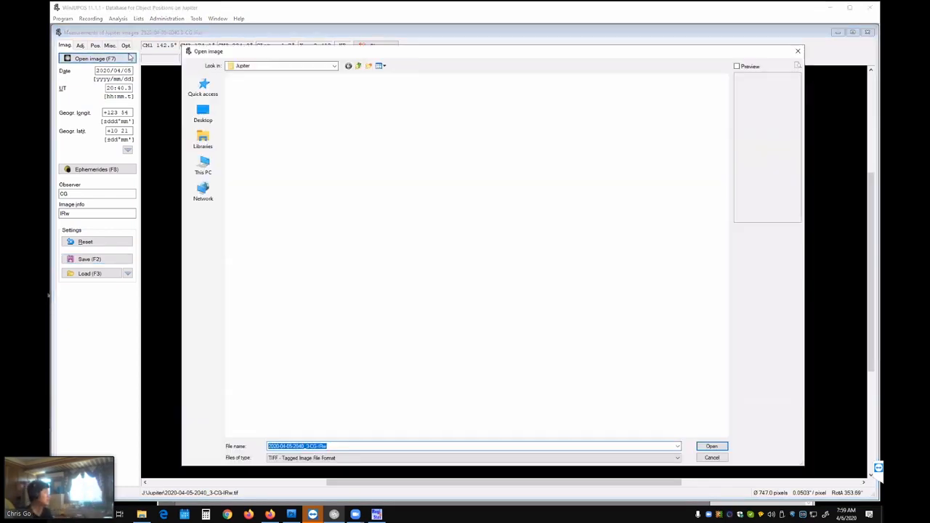
double_click(408, 277)
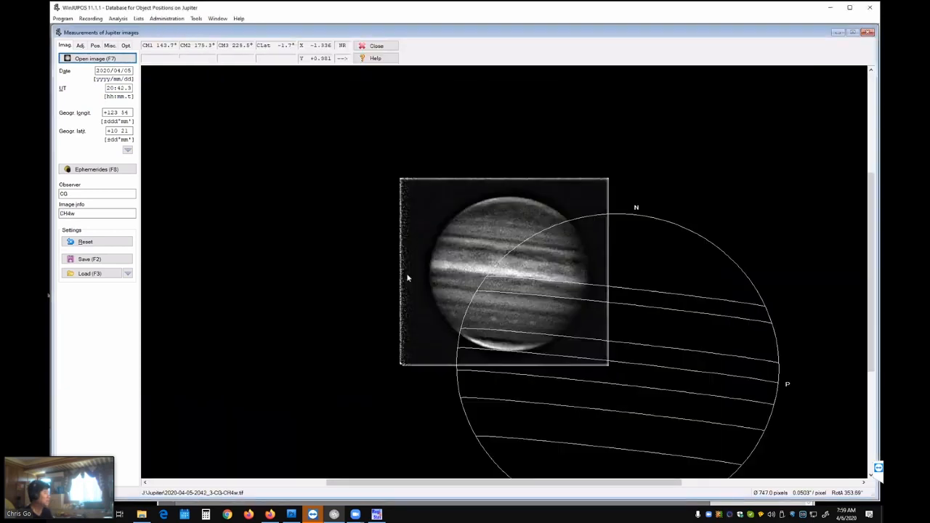
Shift the outline frame sideways and upward until it is centred over Jupiter's disk in the methane image.
click(81, 45)
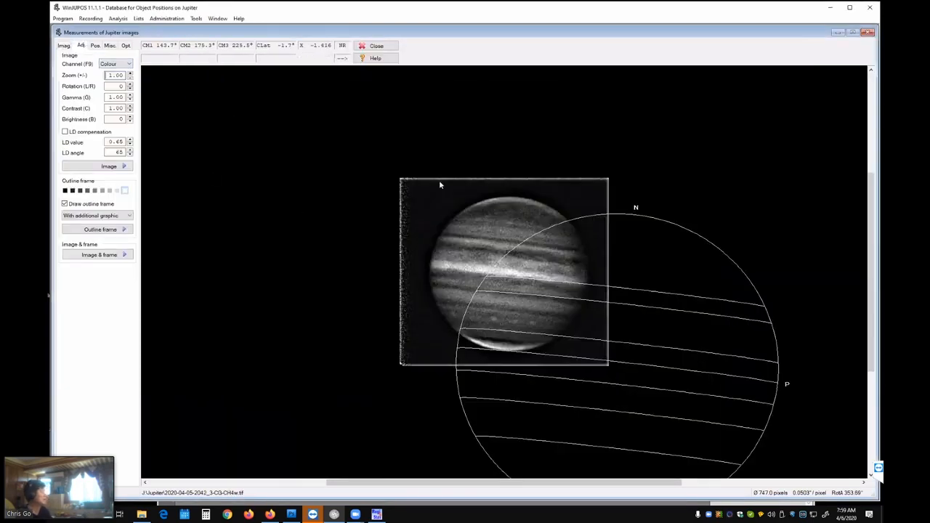
key(Left)
key(Left)
key(Left)
key(Left)
key(Left)
key(Left)
key(Left)
key(Left)
key(Left)
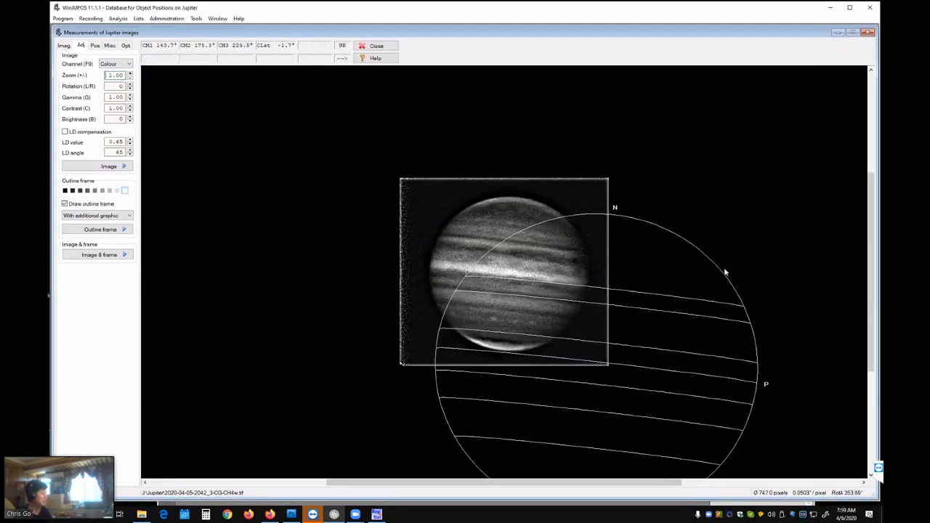
key(Left)
key(Left)
key(Left)
key(Left)
key(Left)
key(Left)
key(Left)
key(Left)
key(Left)
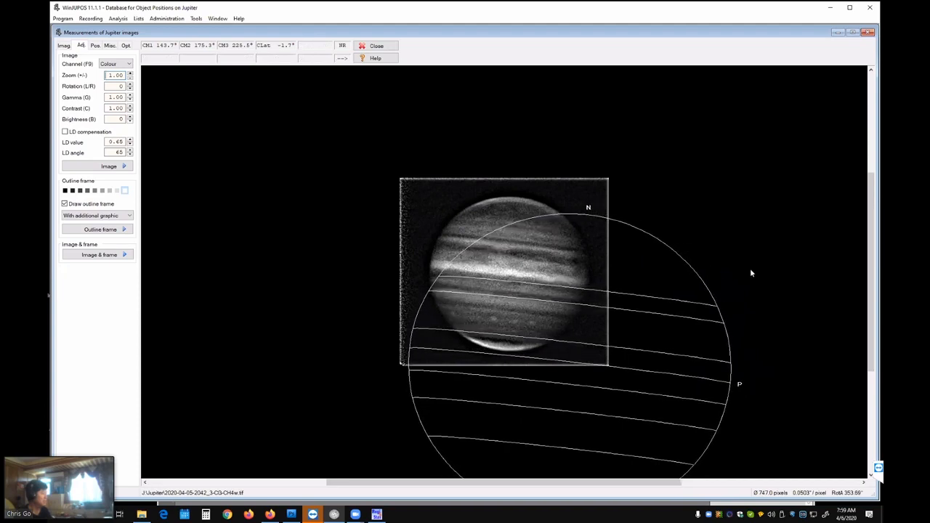
key(Left)
key(Left)
key(Left)
key(Left)
key(Left)
key(Left)
key(Left)
key(Left)
key(Left)
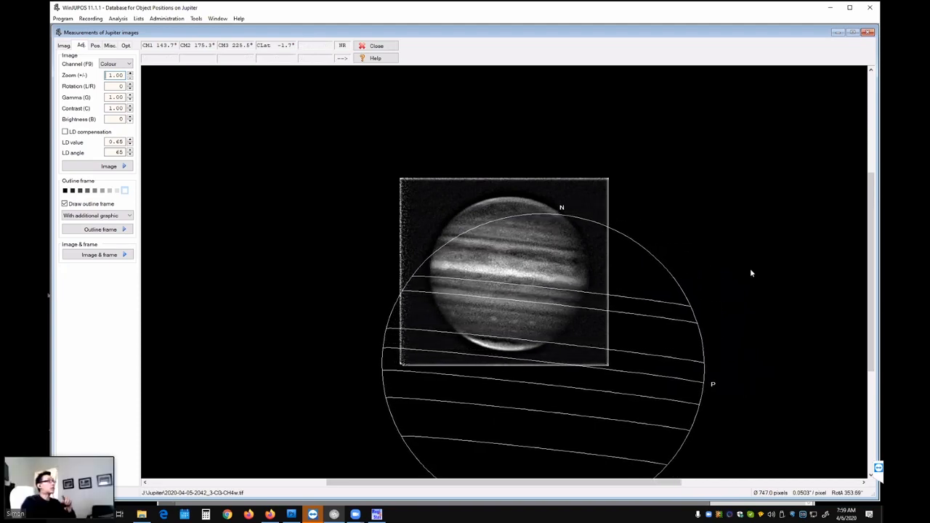
key(Left)
key(Left)
key(Left)
key(Left)
key(Left)
key(Left)
key(Left)
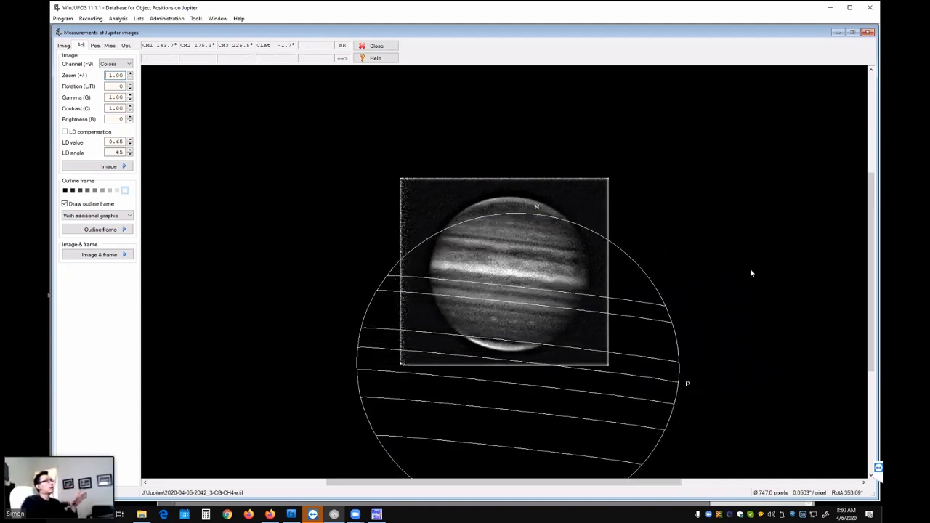
key(Up)
key(Up)
key(Up)
key(Up)
key(Up)
key(Up)
key(Up)
key(Up)
key(Up)
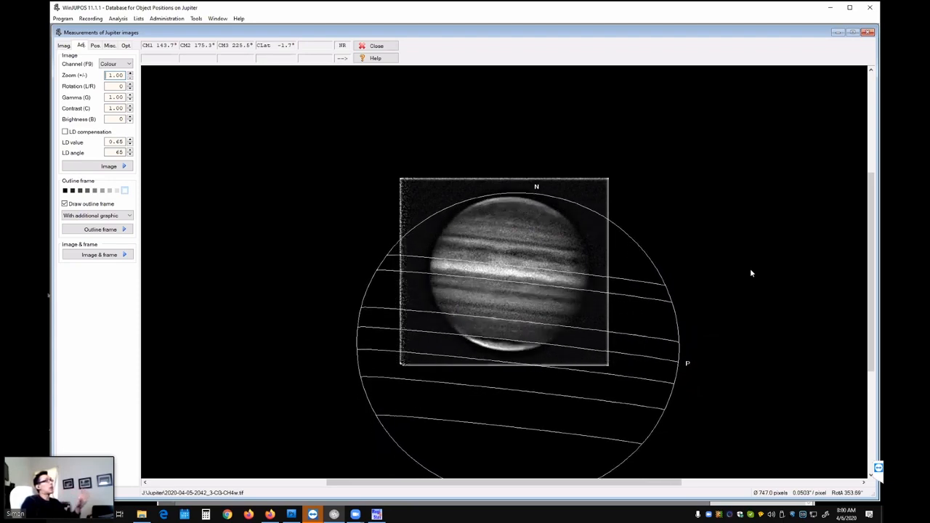
key(Up)
key(Up)
key(Up)
key(Up)
key(Up)
key(Up)
key(Up)
key(Up)
key(Up)
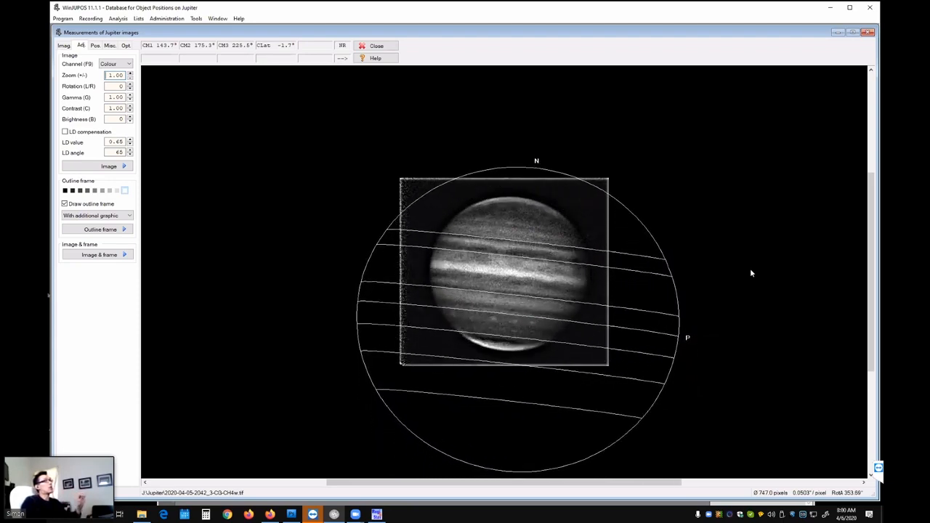
key(Up)
key(Up)
key(Up)
key(Up)
key(Up)
key(Up)
key(Up)
key(Up)
key(Up)
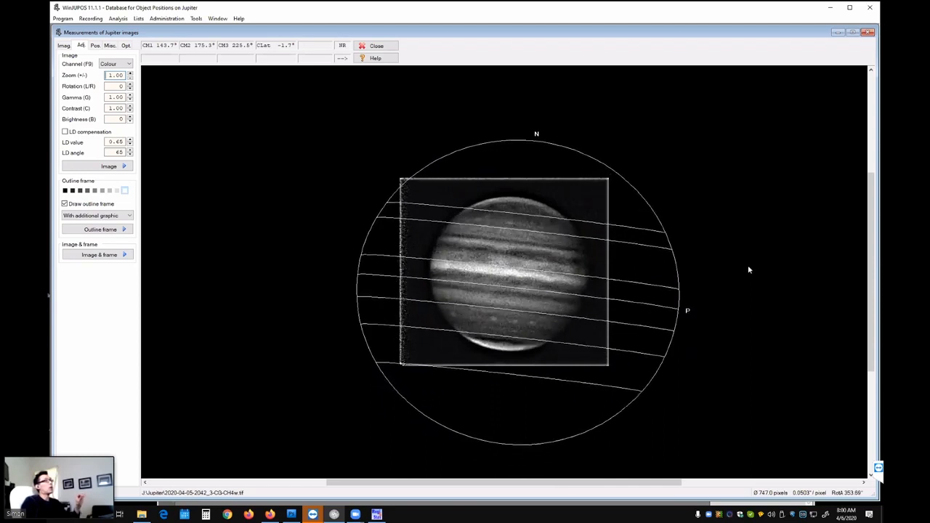
key(Left)
key(Left)
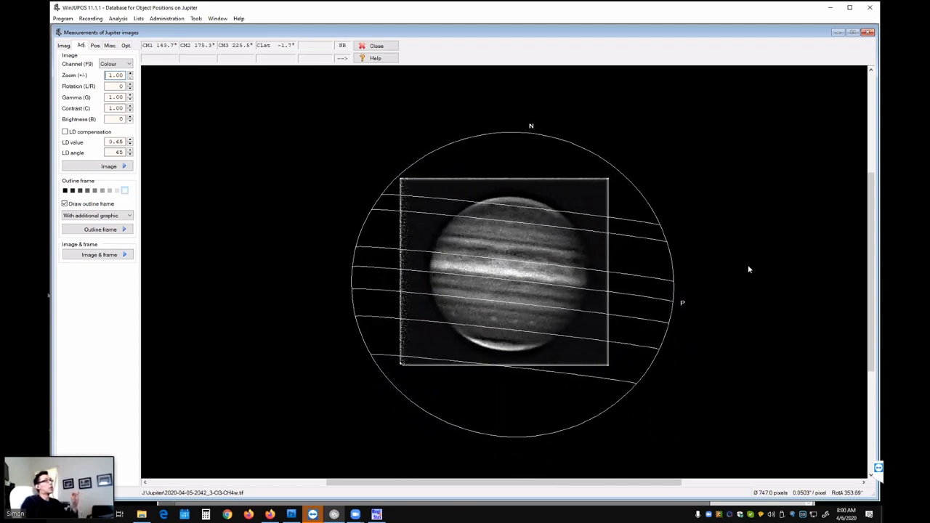
Shrink the outline frame to a diameter of about 449 pixels, close to the size of Jupiter's disk.
key(Page_Down)
key(Page_Down)
key(Page_Down)
key(Page_Down)
key(Page_Down)
key(Page_Down)
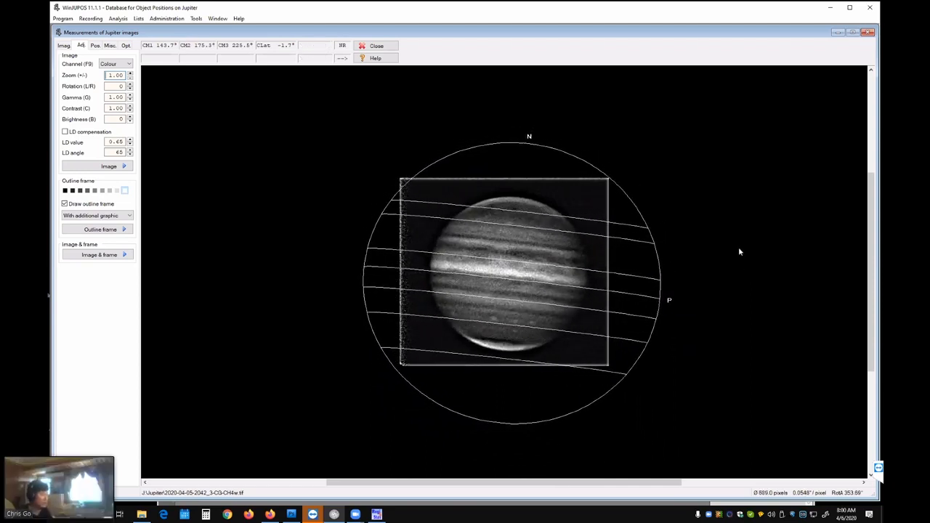
key(Page_Down)
key(Page_Down)
key(Page_Down)
key(Page_Down)
key(Page_Down)
key(Page_Down)
key(Page_Down)
key(Page_Down)
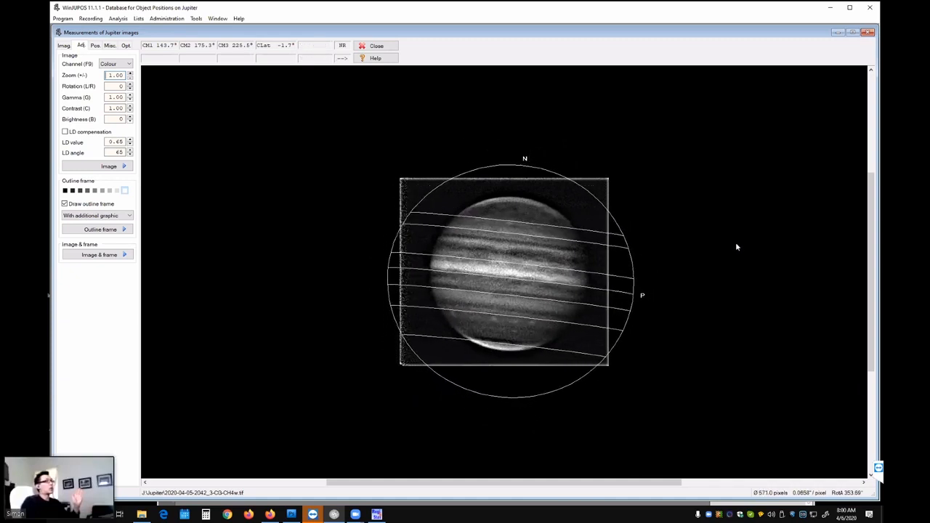
key(Page_Down)
key(Page_Down)
key(Page_Down)
key(Page_Down)
key(Page_Down)
key(Page_Down)
key(Page_Down)
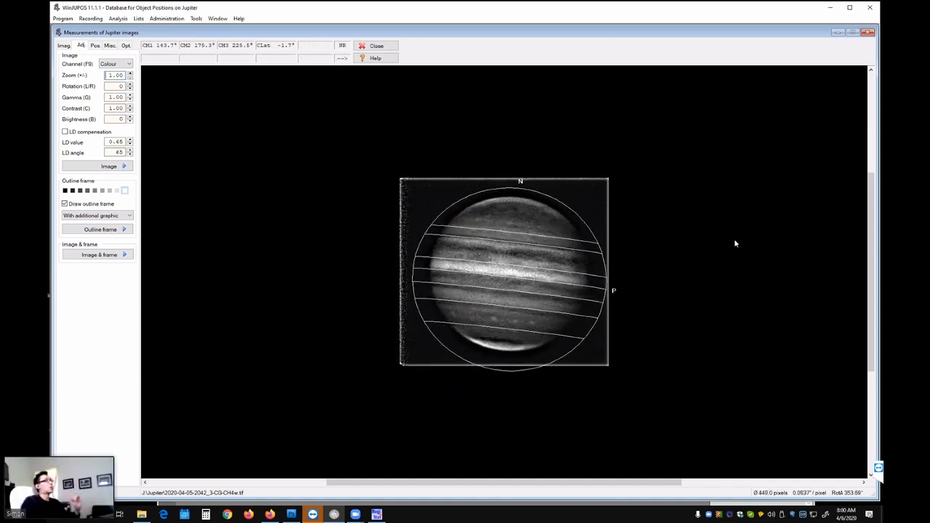
Fine-tune the outline frame's position and reduce its diameter to 381 pixels to match Jupiter's limb.
key(Up)
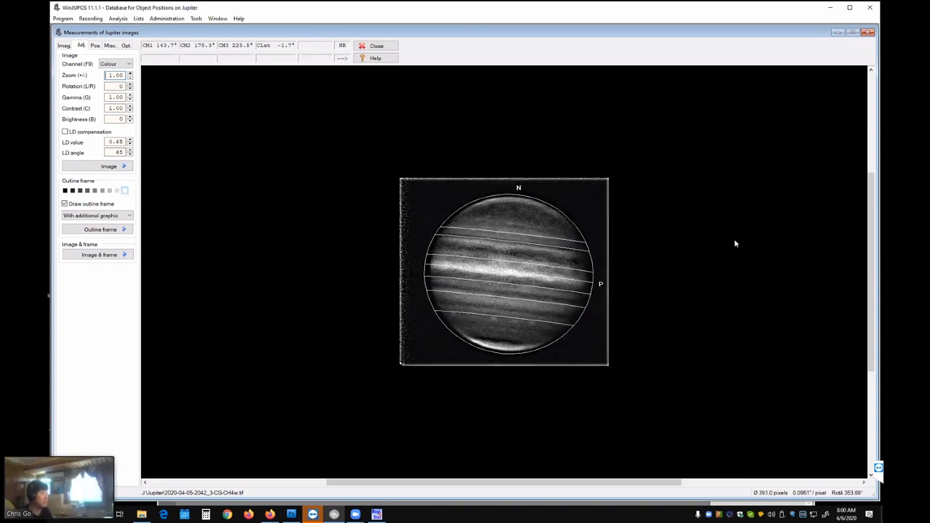
key(Page_Down)
key(Page_Down)
key(Right)
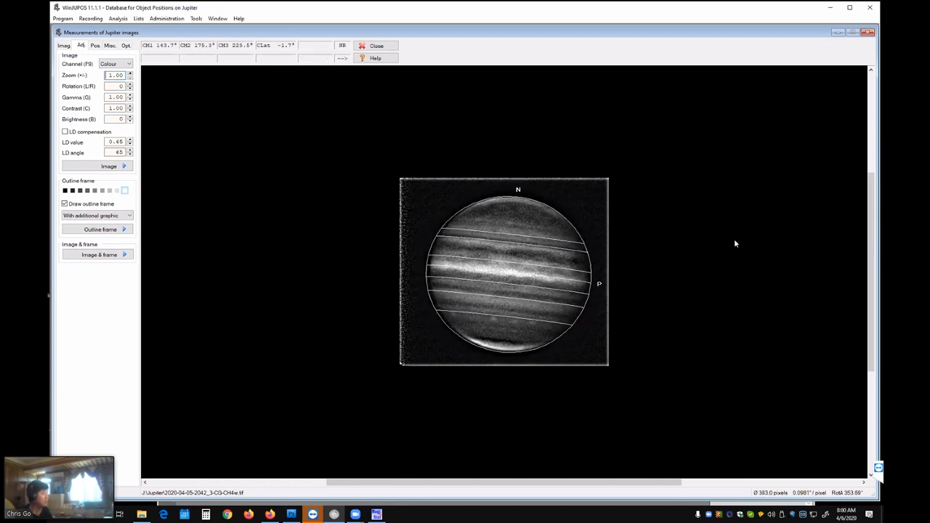
key(Up)
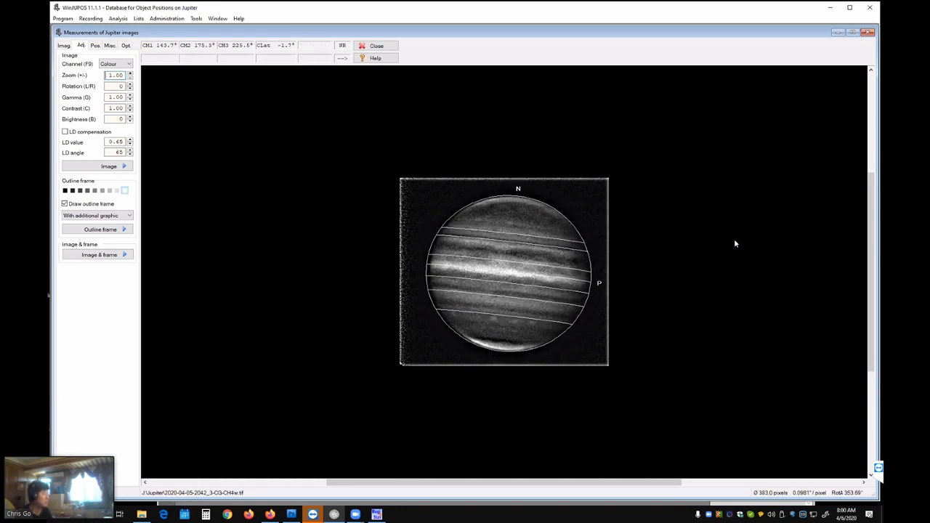
key(Down)
key(Up)
key(Page_Down)
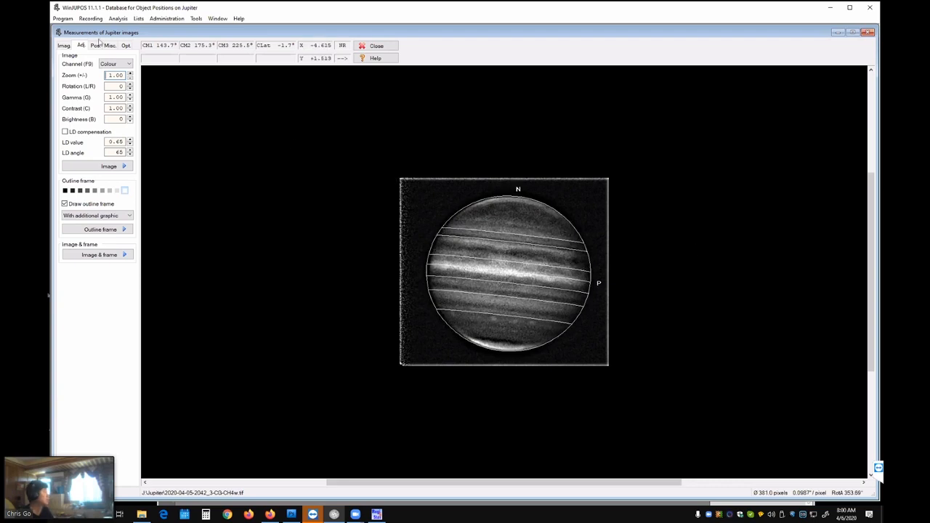
Save the methane image measurement as 2020-04-05-2042.3-CG-CH4w.
click(63, 45)
click(89, 258)
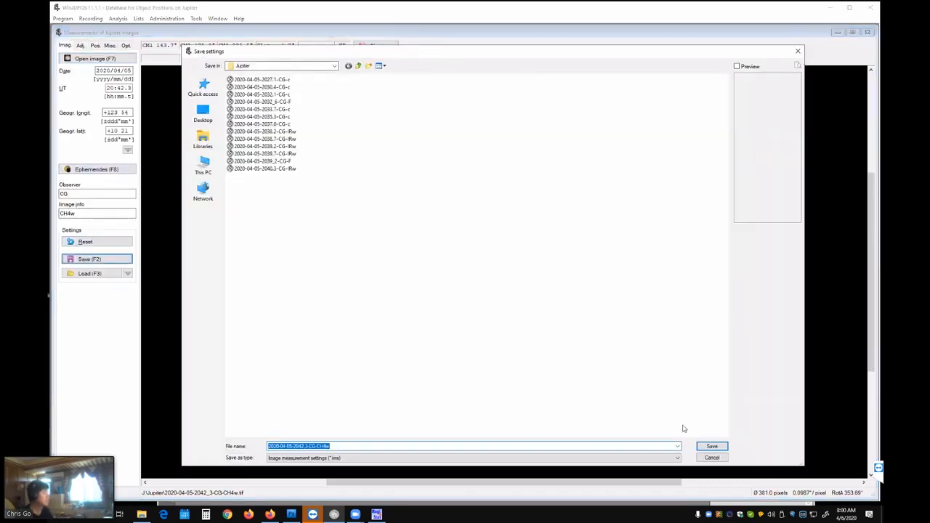
key(Return)
key(F7)
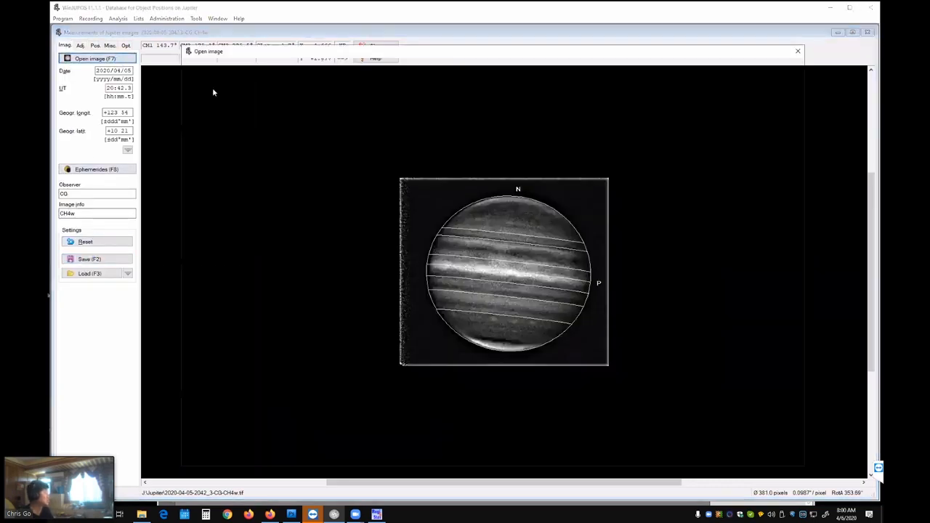
double_click(414, 295)
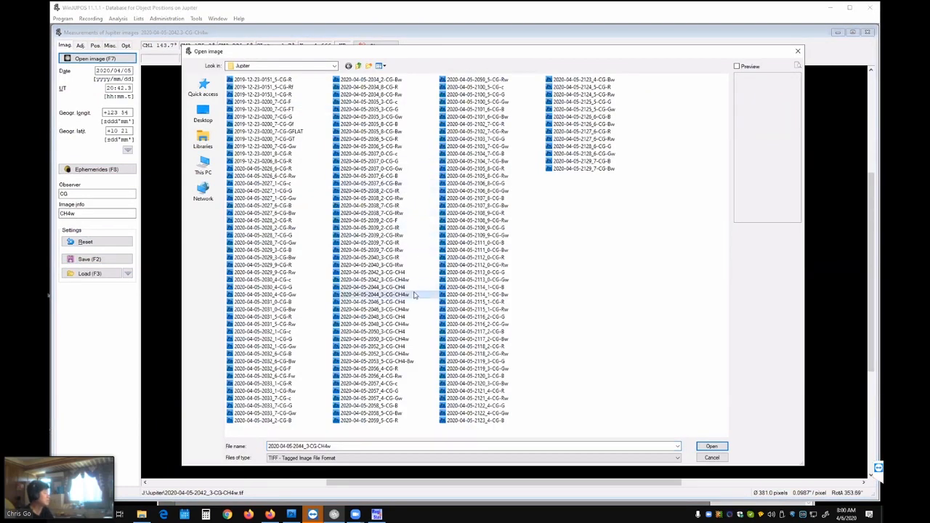
click(90, 259)
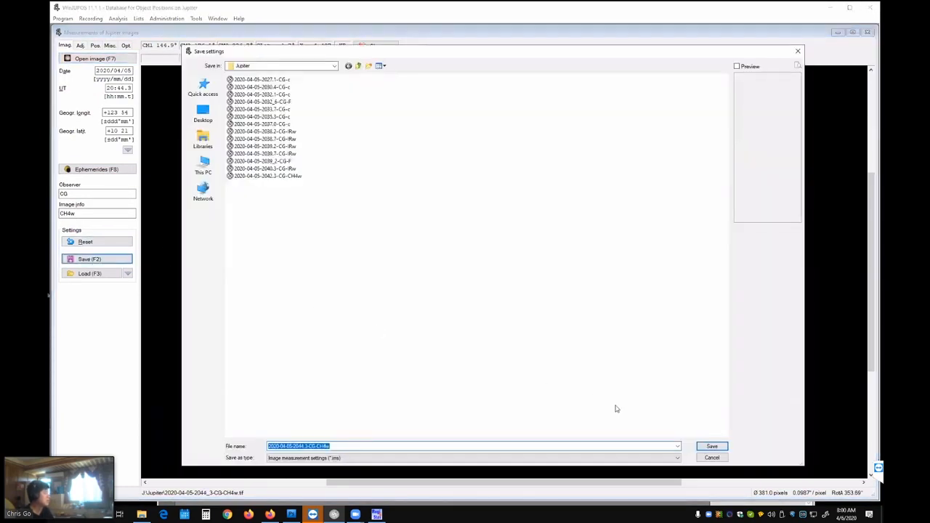
click(709, 444)
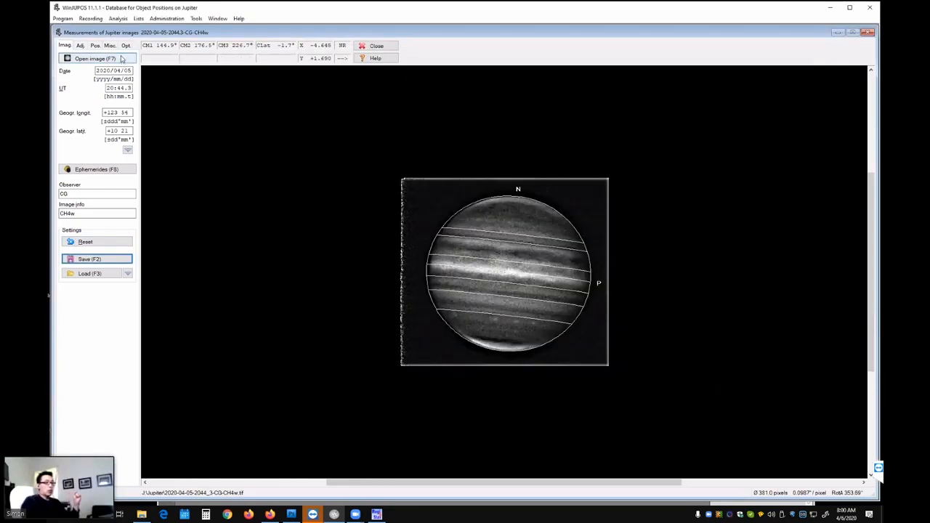
click(95, 58)
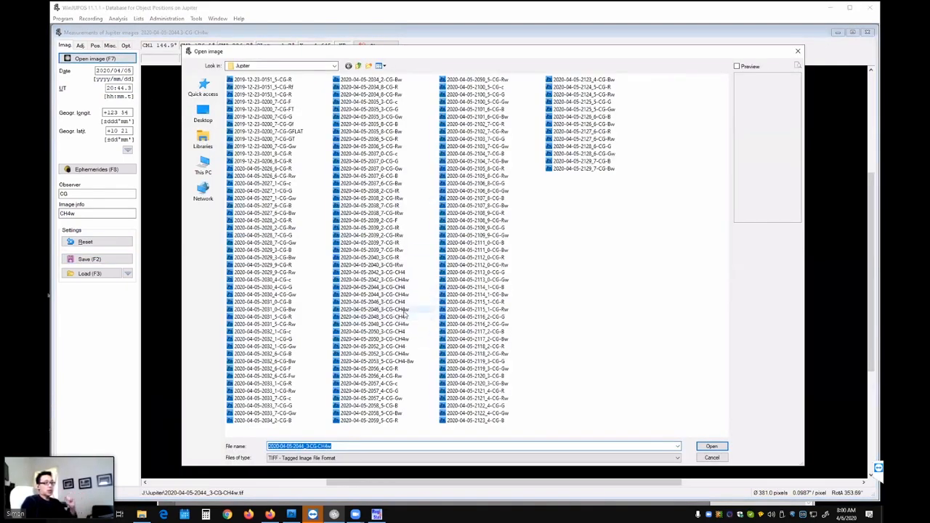
double_click(385, 310)
click(90, 259)
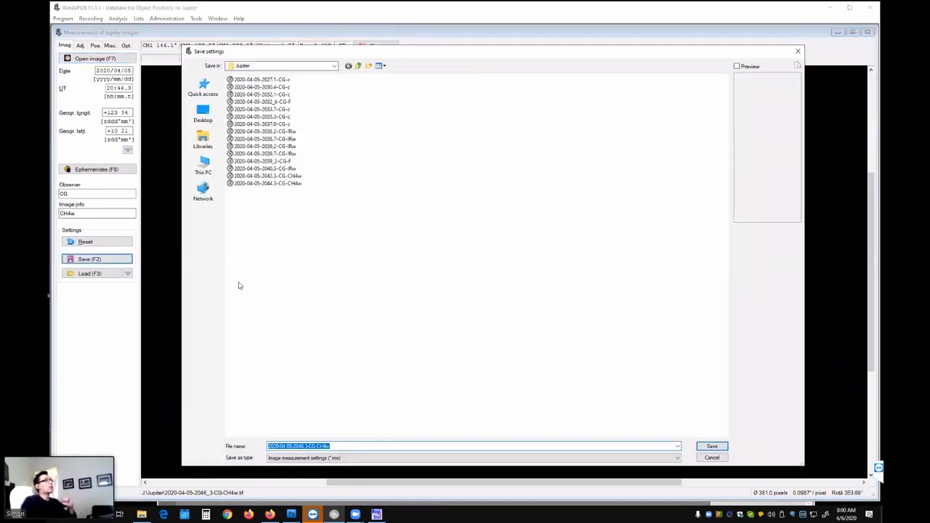
click(712, 446)
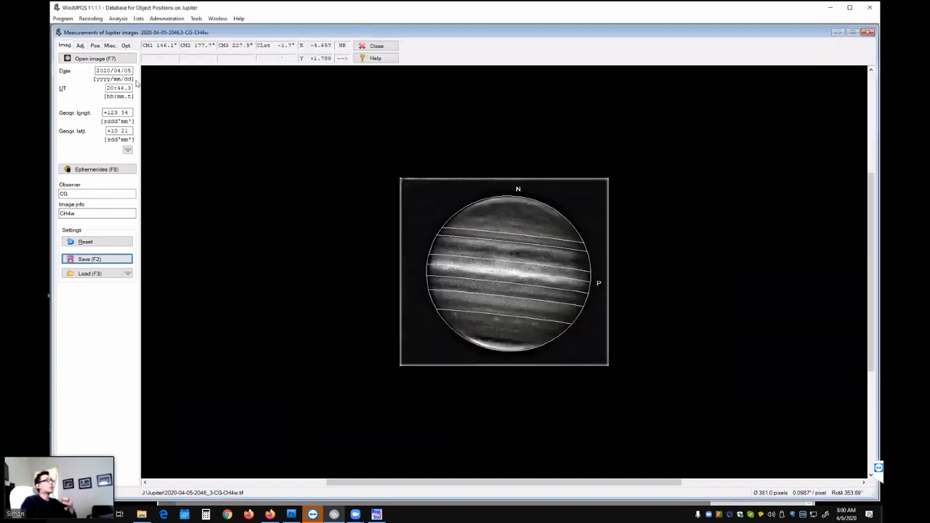
click(115, 58)
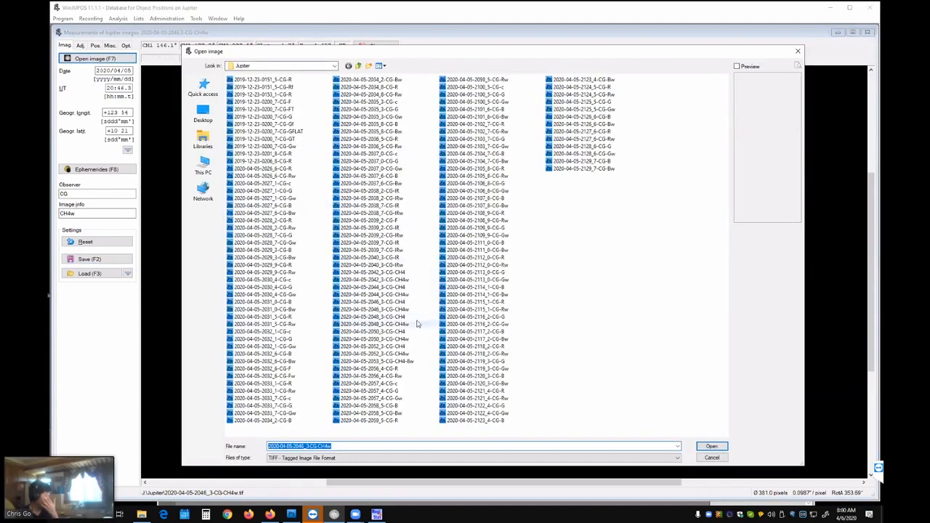
key(Return)
click(128, 256)
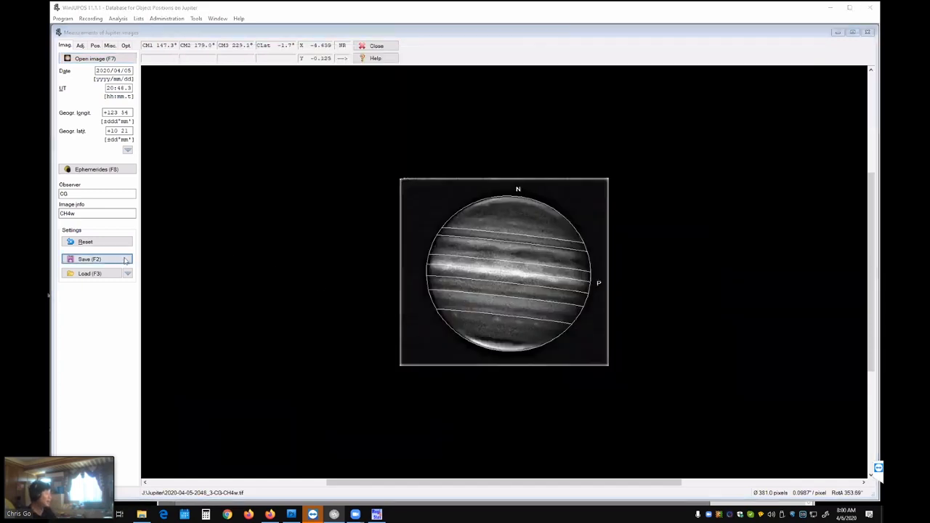
click(711, 446)
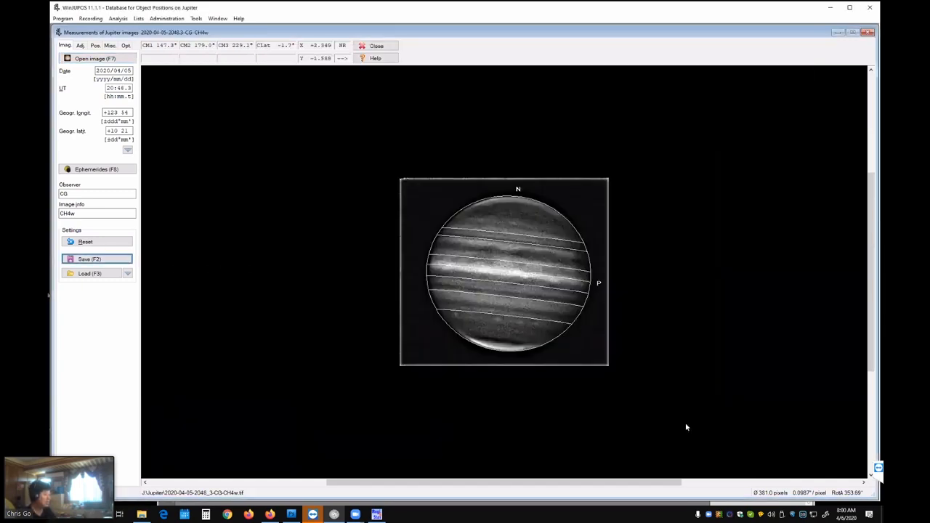
click(127, 58)
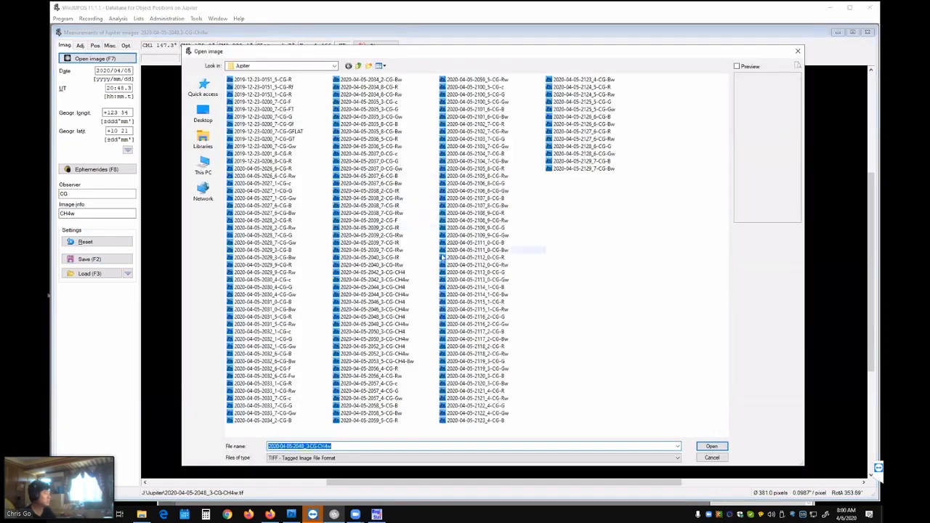
double_click(407, 340)
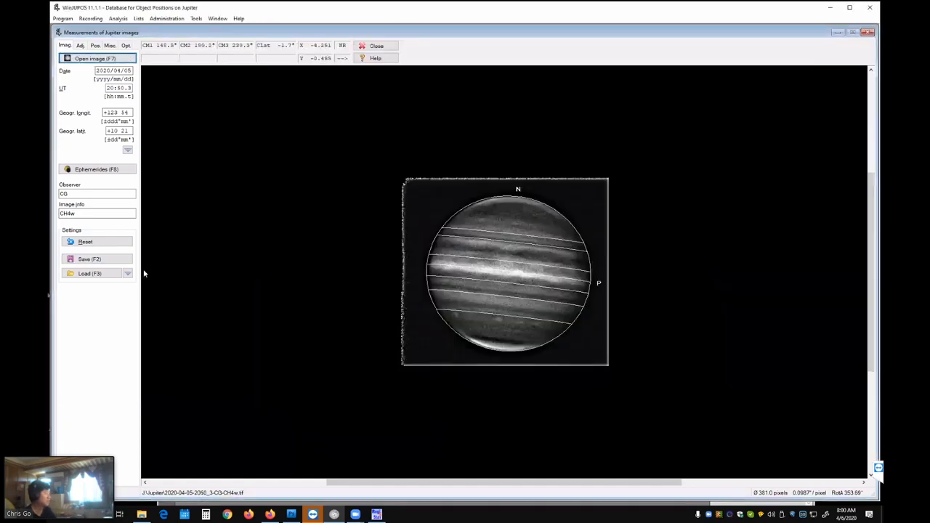
click(89, 258)
click(711, 446)
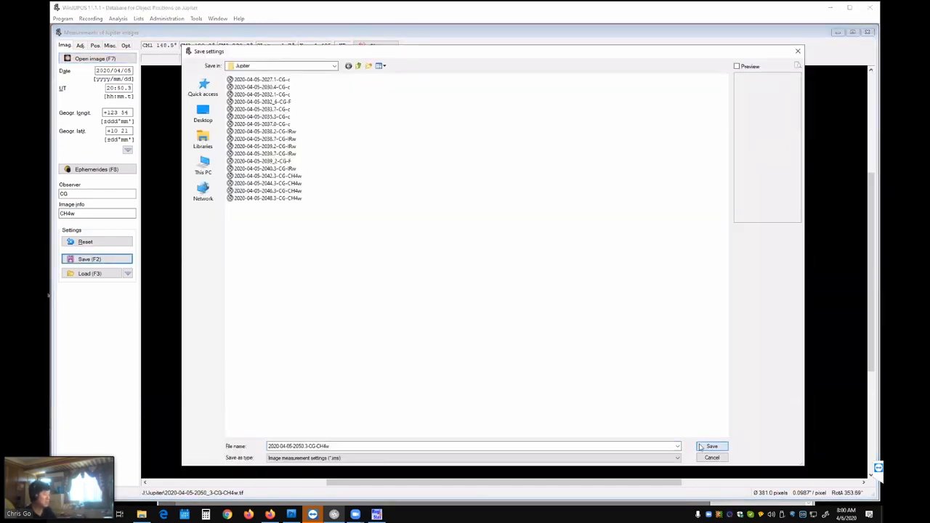
click(129, 59)
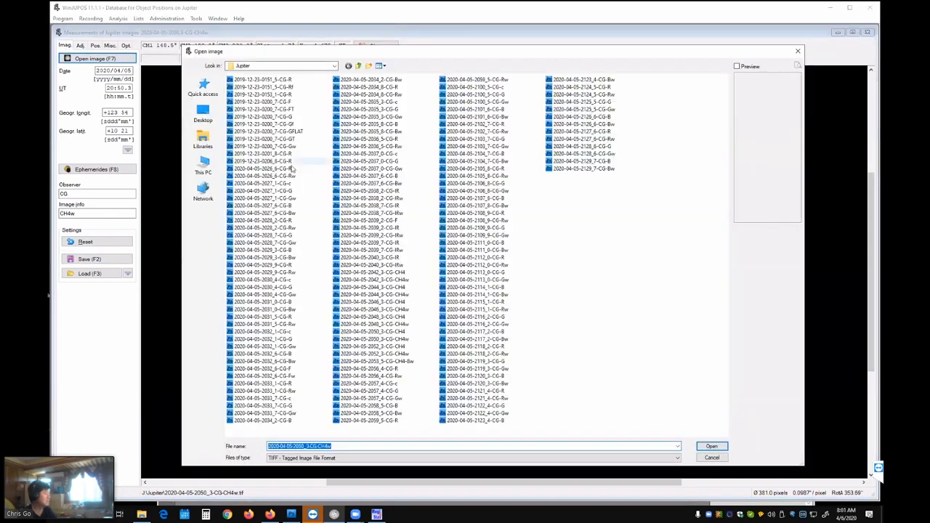
double_click(378, 354)
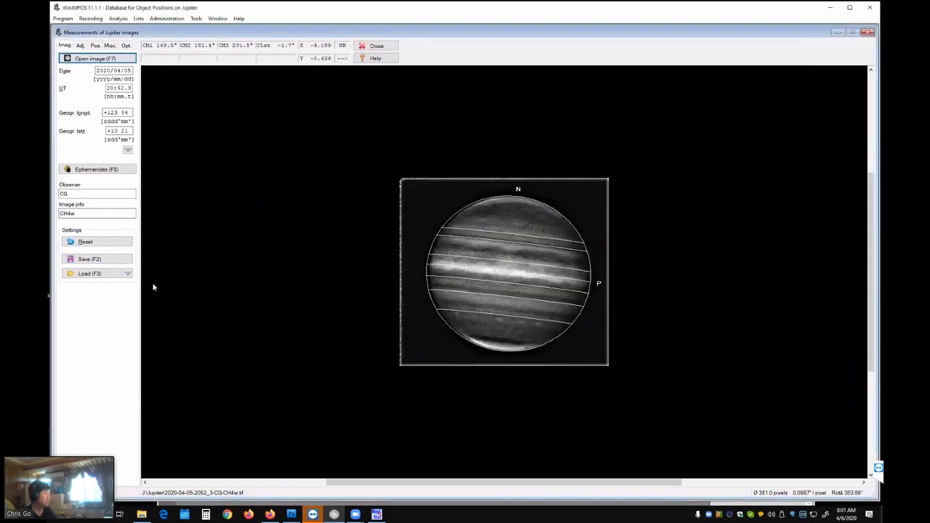
click(87, 260)
click(711, 446)
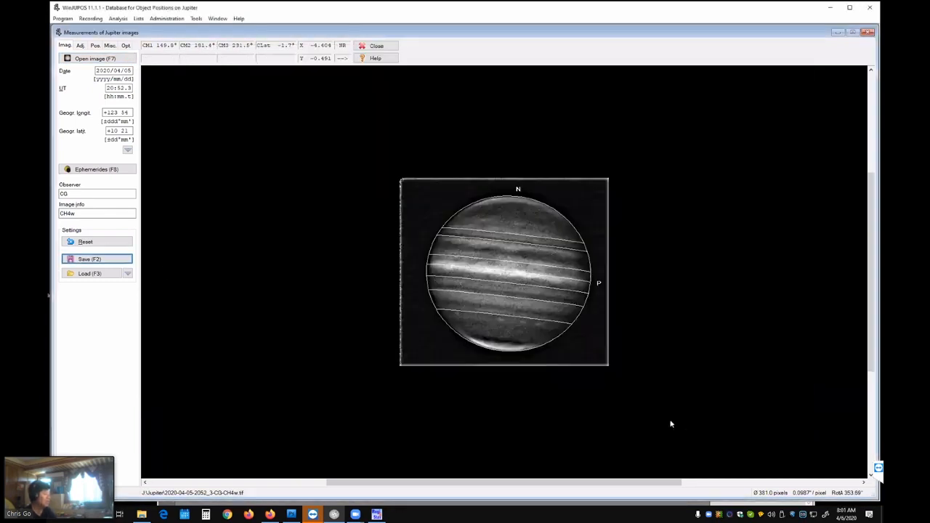
De-rotate the six CH4w measurements from 2020-04-05-2042.3 to 2020-04-05-2052.3 and compile them into one image.
click(197, 18)
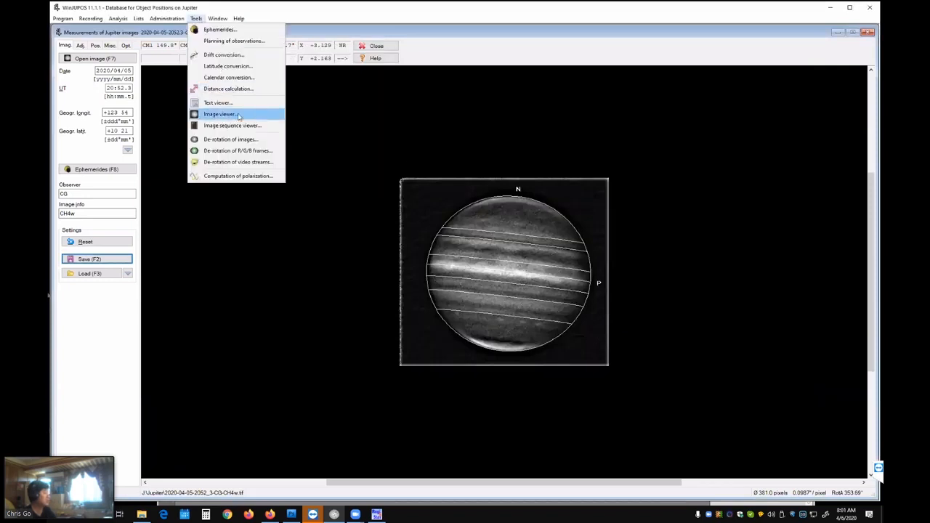
click(226, 139)
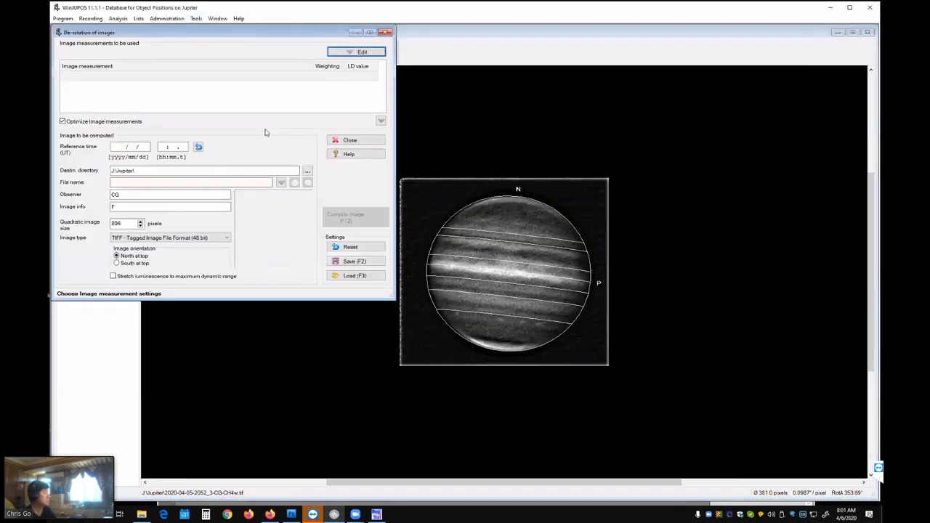
click(372, 52)
click(371, 76)
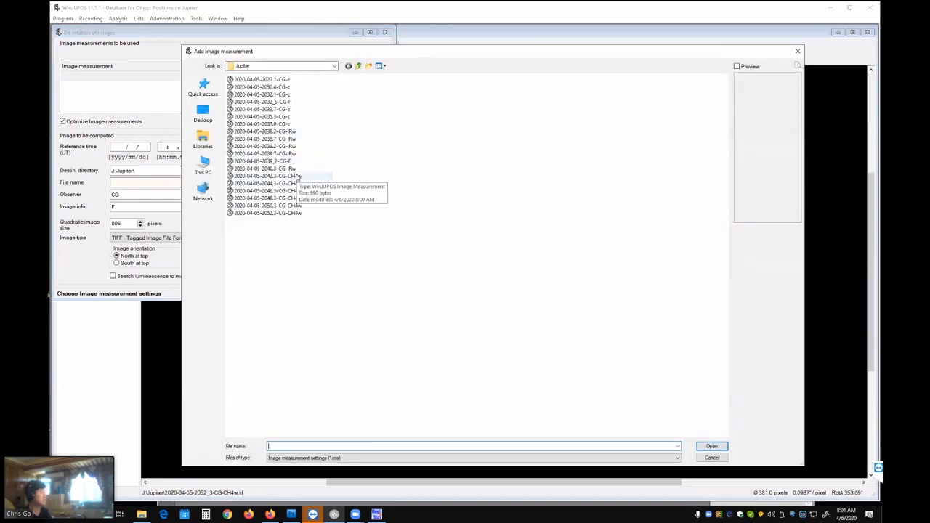
click(269, 175)
shift+click(300, 213)
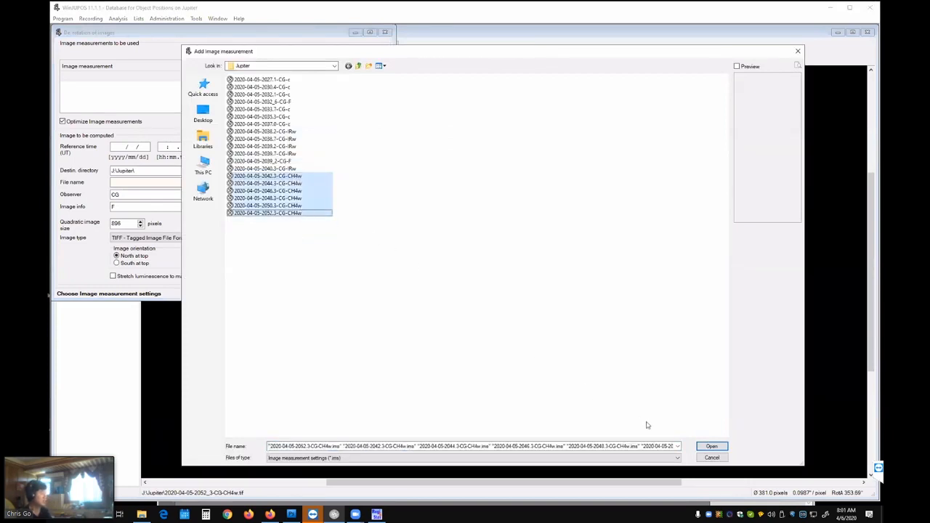
click(711, 446)
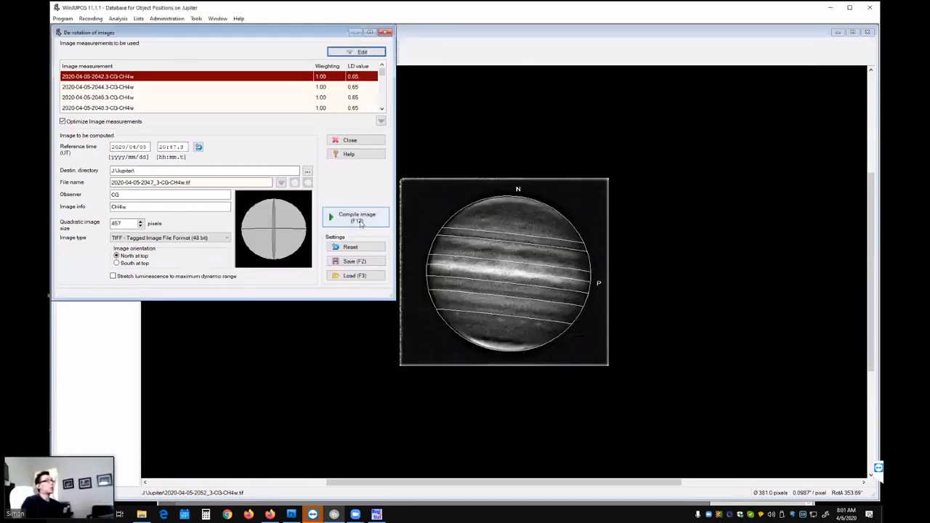
click(360, 224)
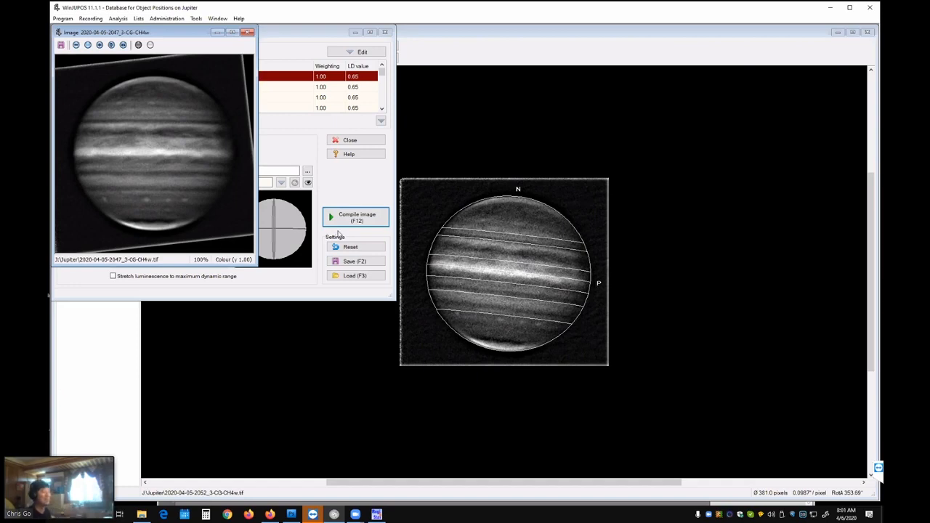
Close the compiled methane image, remove all measurements from the de-rotation list, and close the de-rotation and measurement windows.
click(248, 32)
click(340, 53)
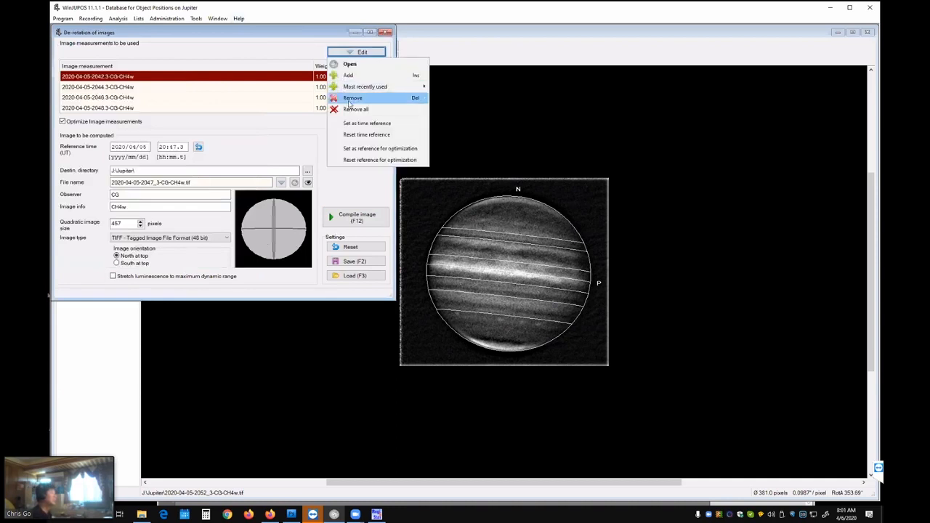
click(351, 110)
click(438, 277)
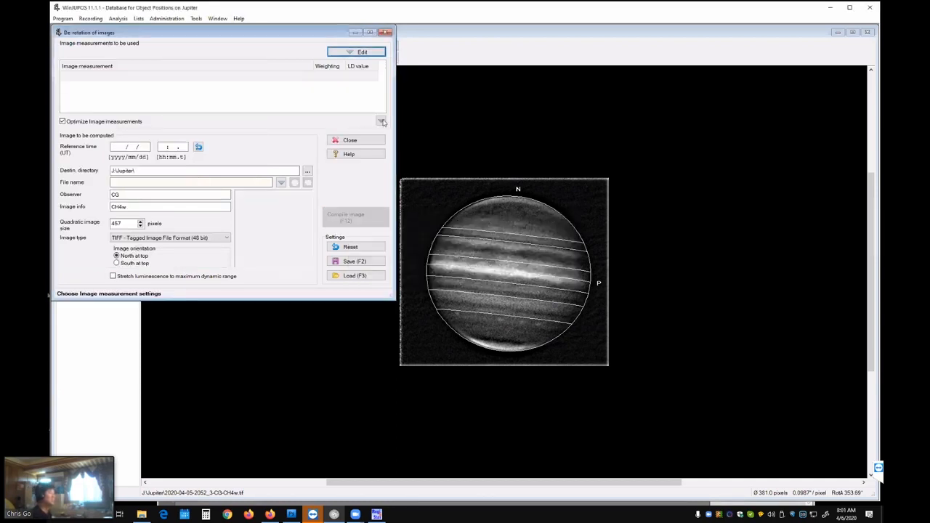
click(385, 32)
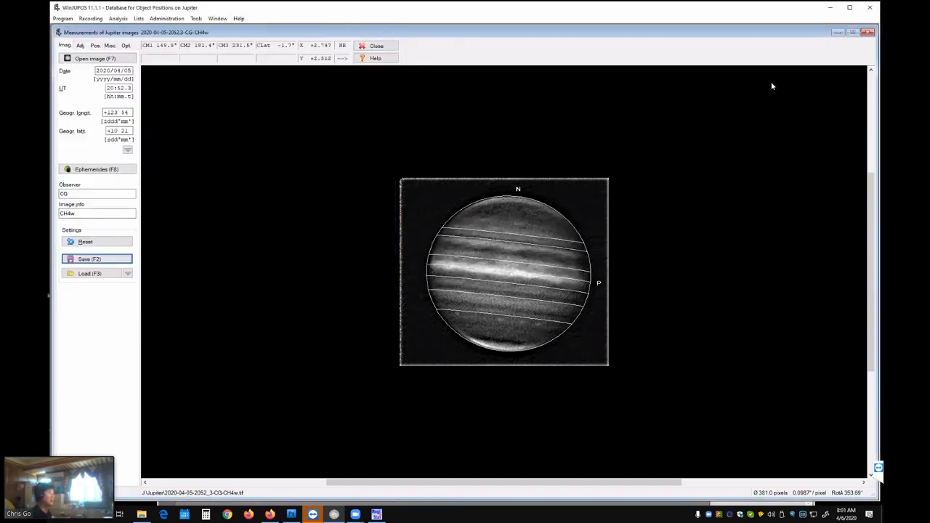
click(868, 32)
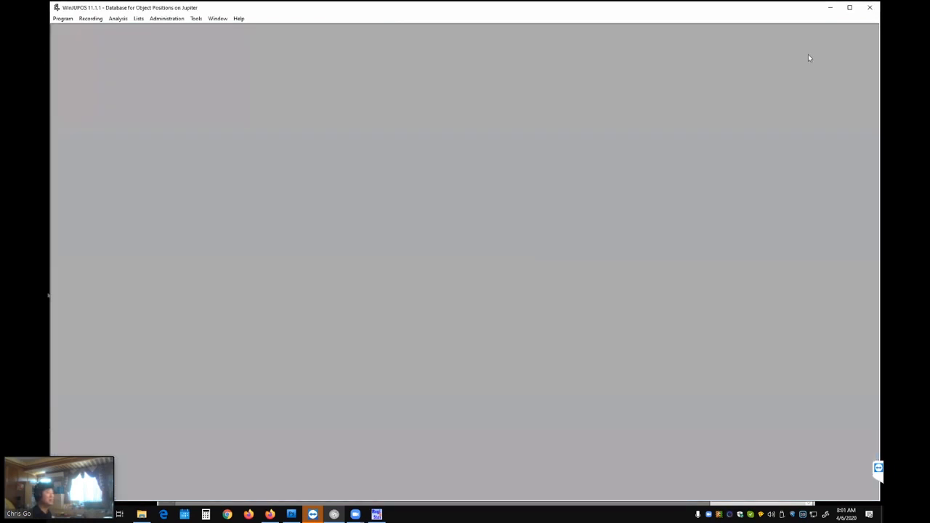
click(831, 7)
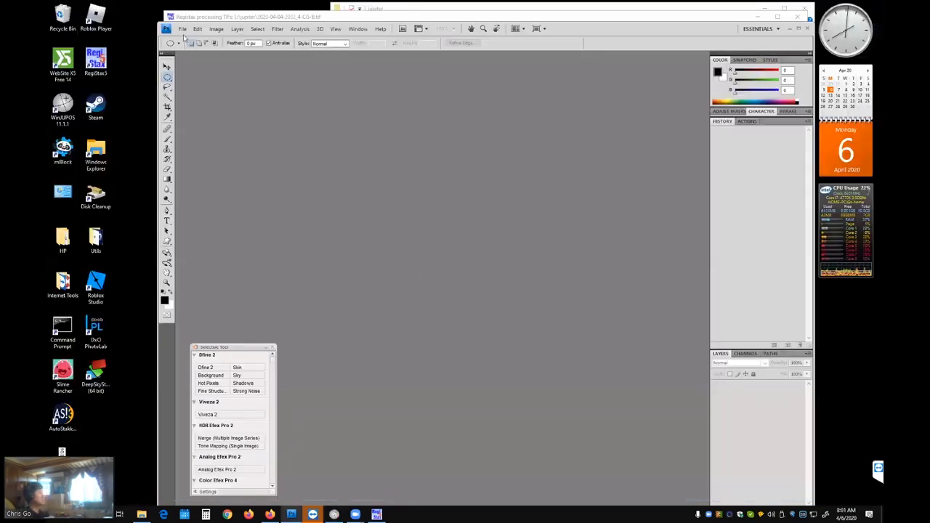
click(183, 29)
click(187, 49)
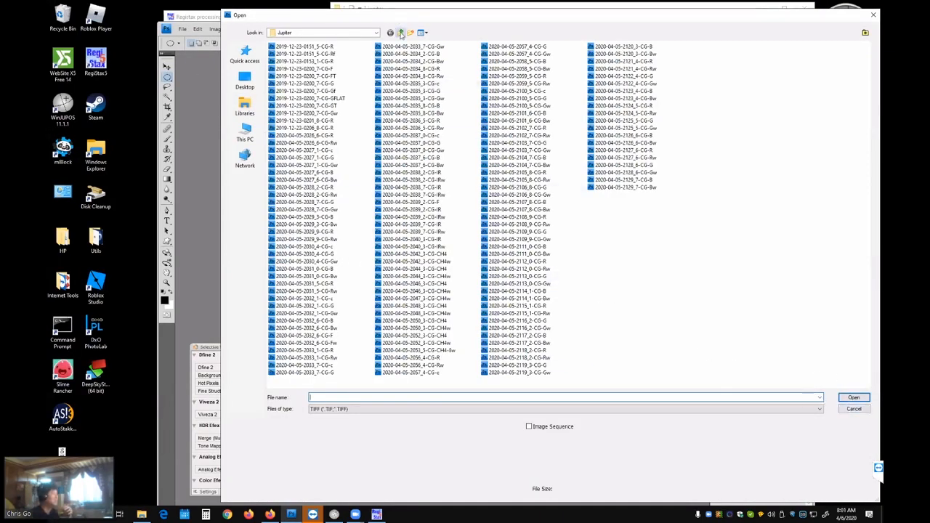
click(400, 33)
click(400, 34)
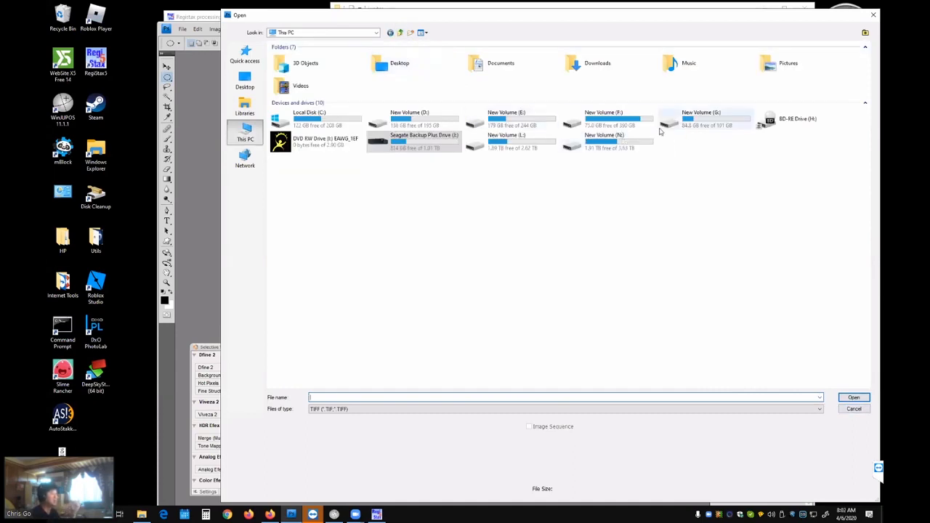
double_click(525, 145)
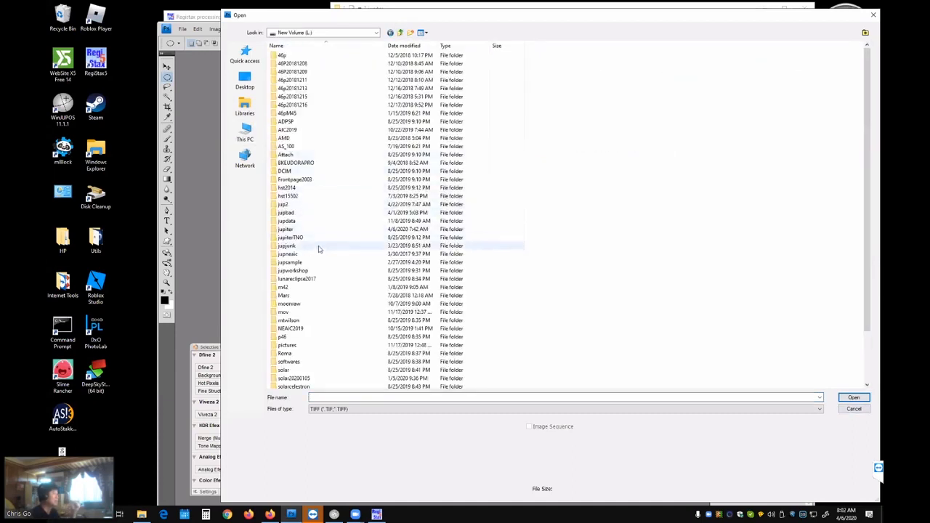
double_click(307, 229)
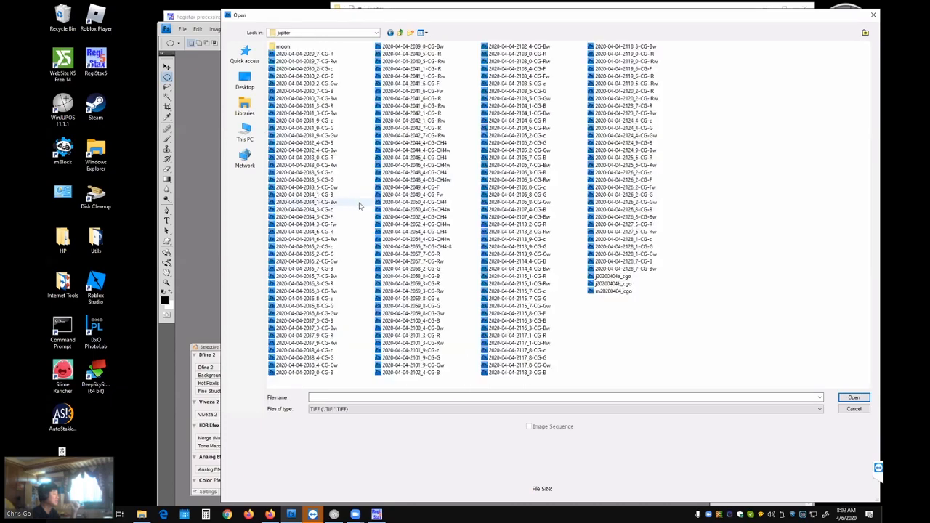
click(351, 217)
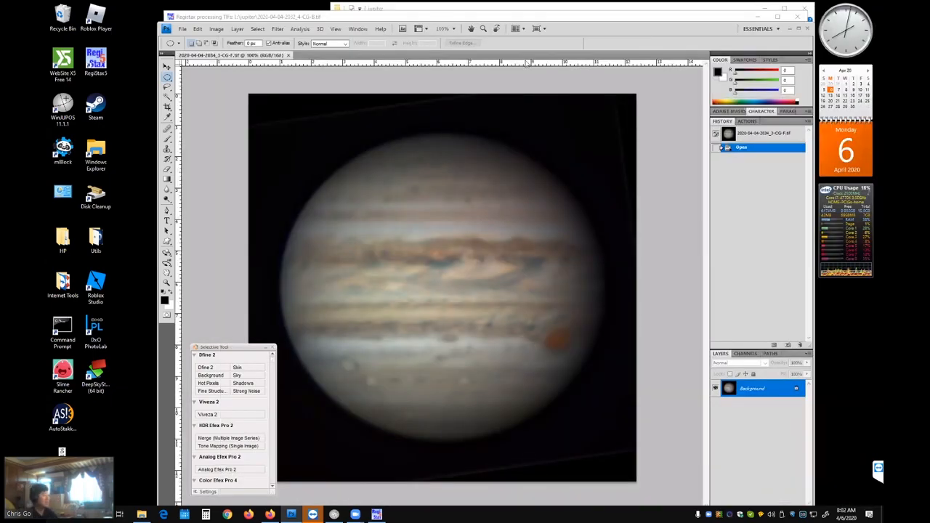
Examine the Red, Green and Blue channels of the Jupiter image one by one, then return to the RGB composite.
click(745, 353)
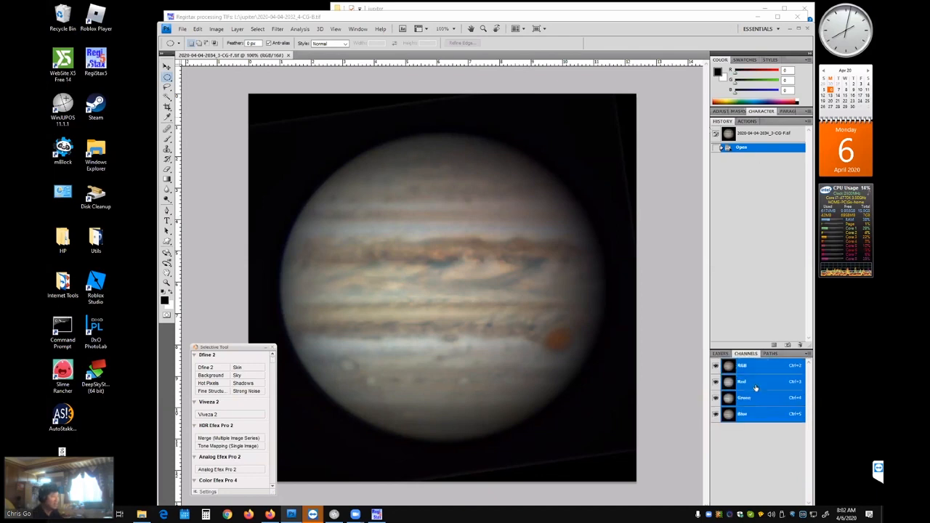
click(746, 381)
click(749, 398)
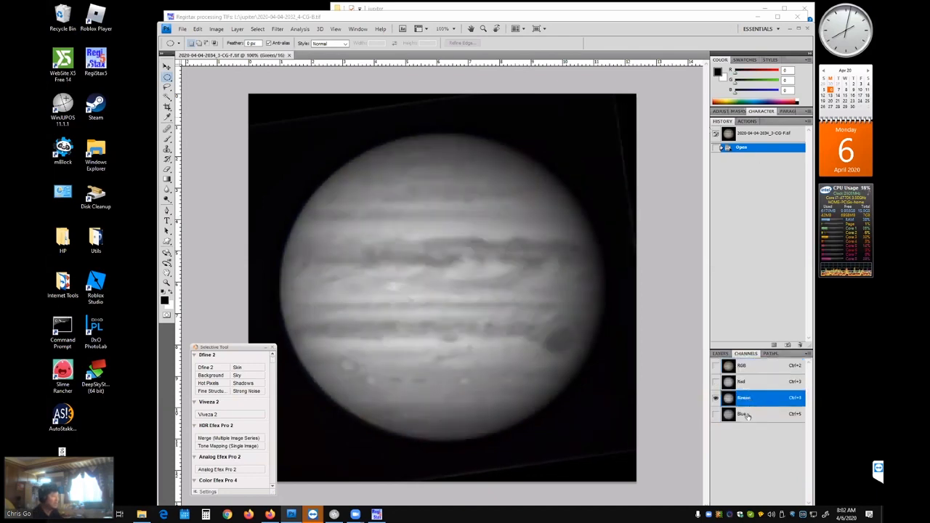
click(747, 414)
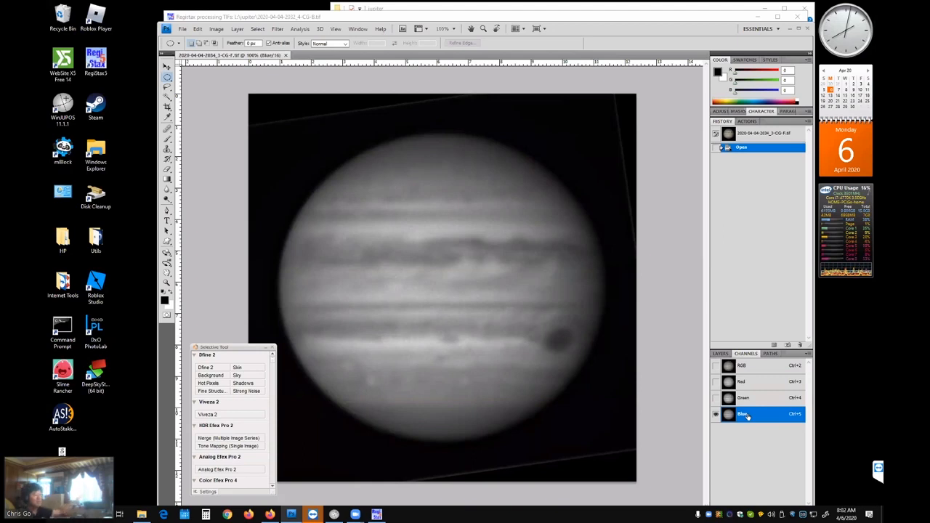
click(743, 367)
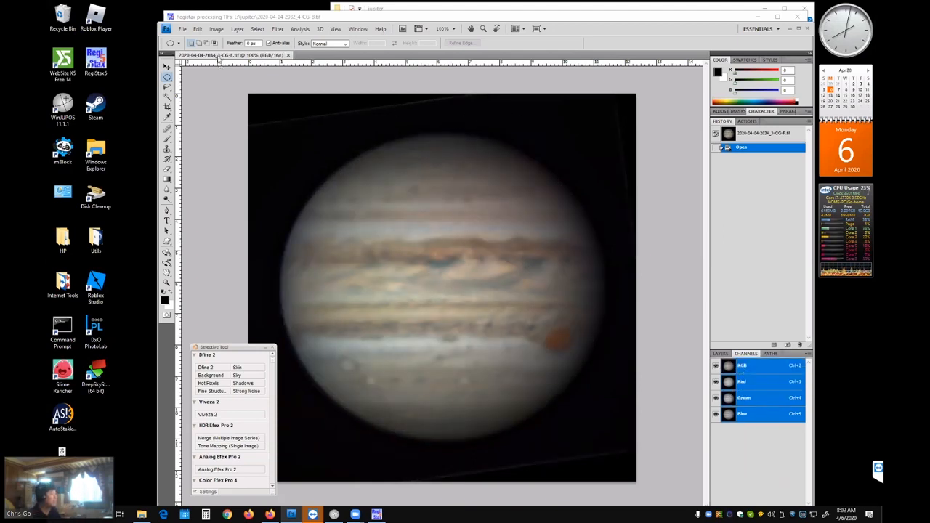
Bring up the image commands for the RGB composite of Jupiter.
click(220, 32)
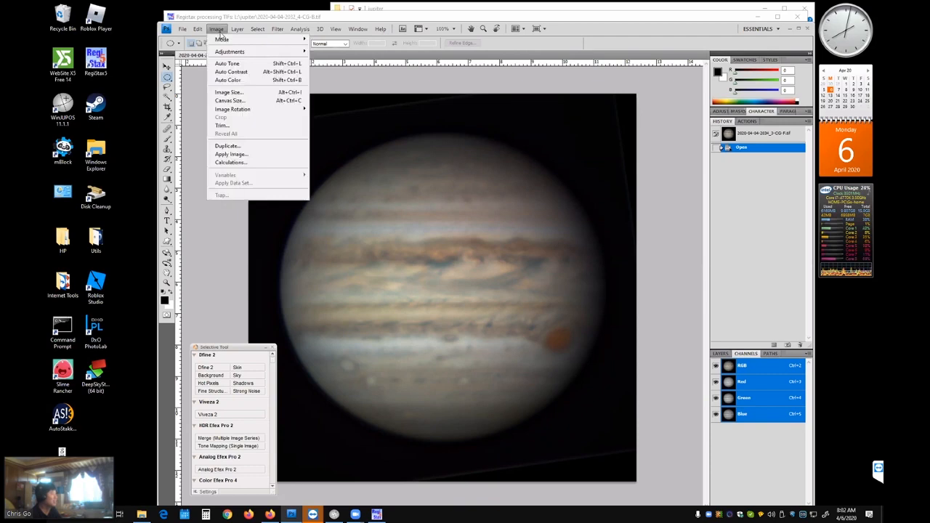
Resize the Jupiter image to 90 percent of its width and height with constrained proportions.
click(229, 92)
click(478, 161)
click(464, 168)
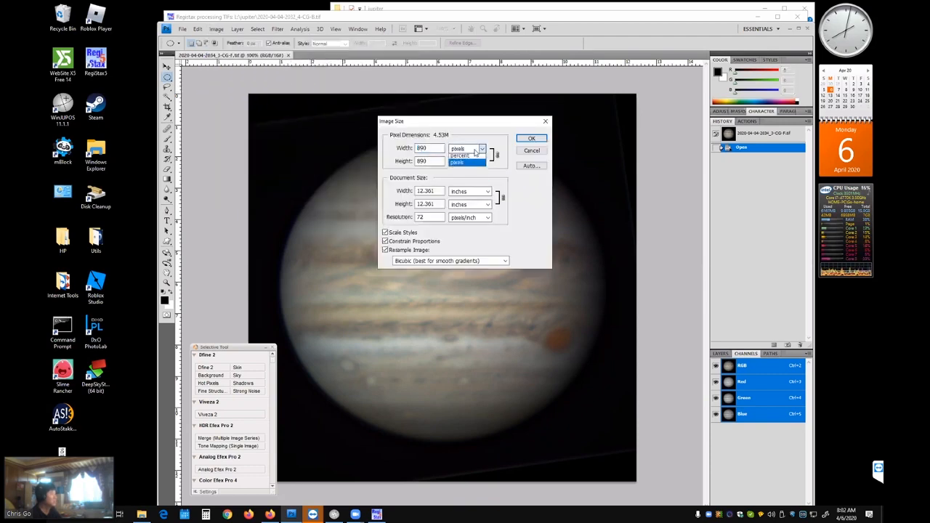
double_click(434, 147)
text(90)
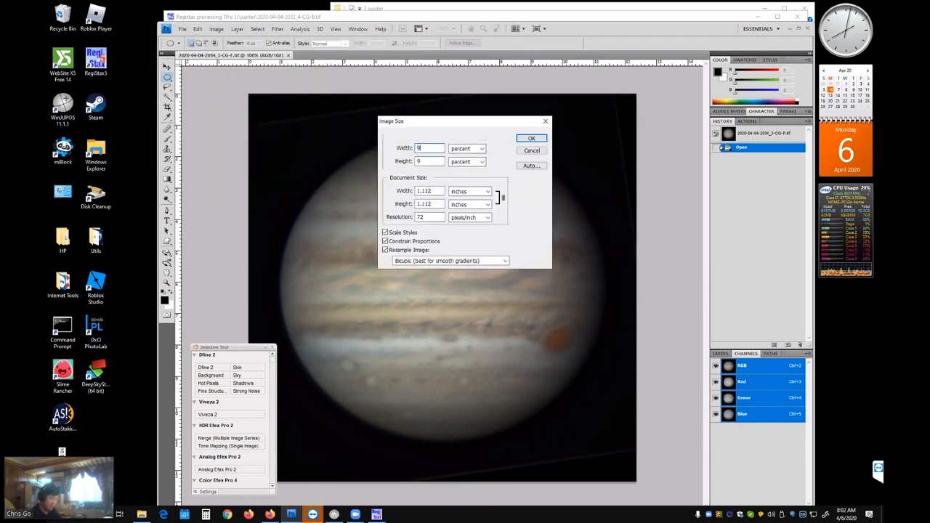
key(Return)
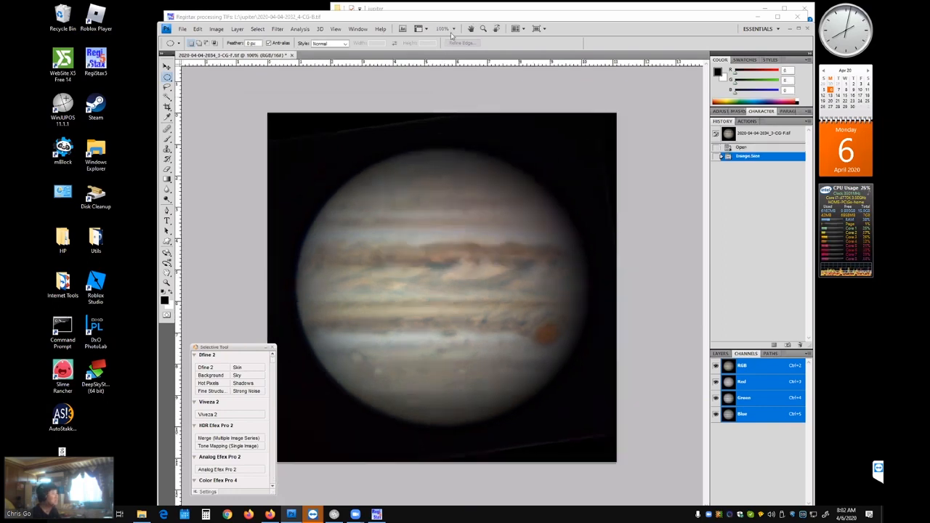
Brighten the image with Levels by lowering the RGB white input level to 223.
click(216, 28)
mouse_move(234, 48)
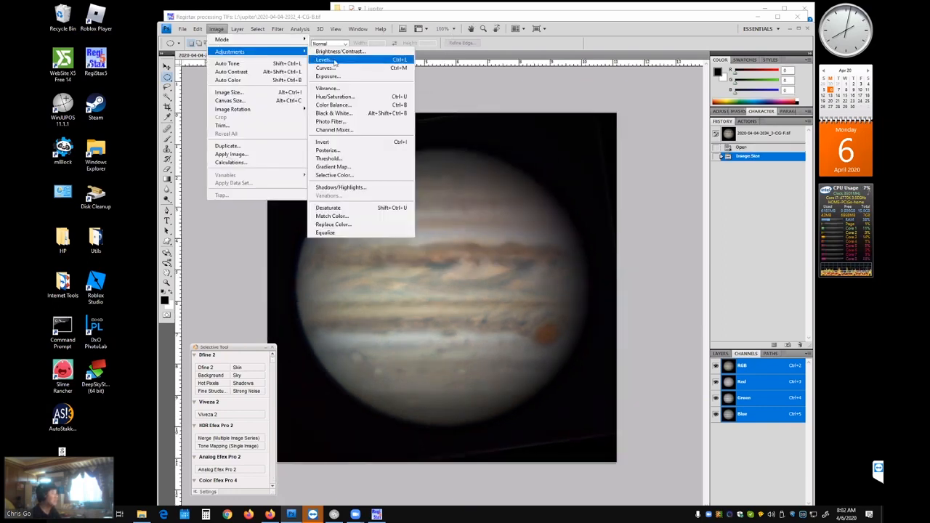
click(338, 61)
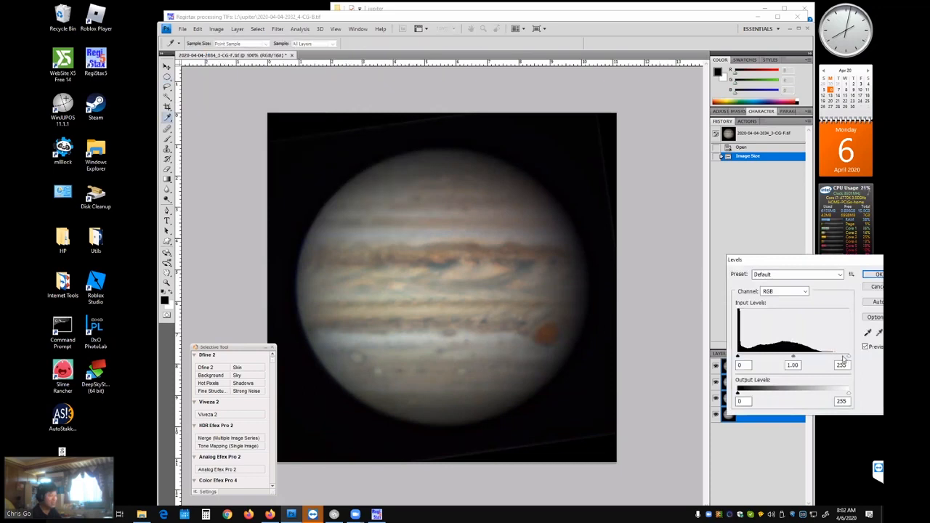
drag(850, 357, 833, 356)
click(743, 365)
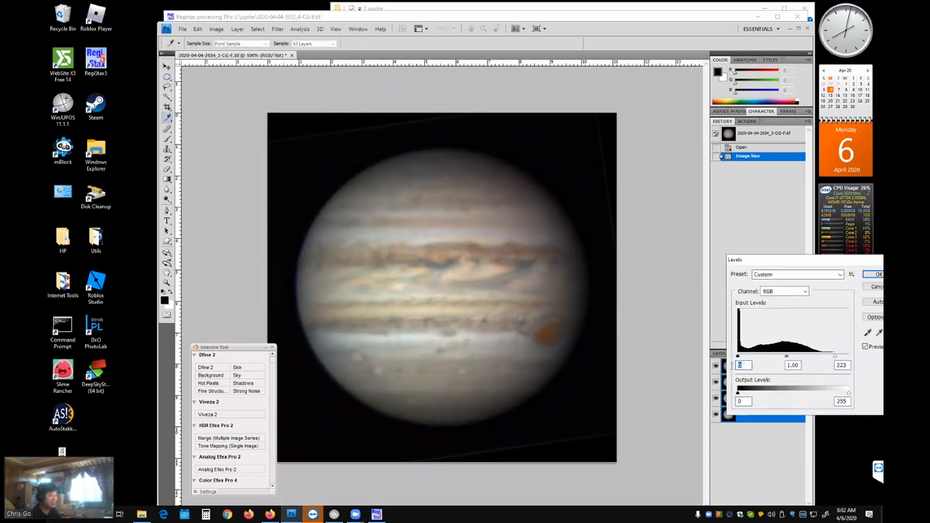
key(Return)
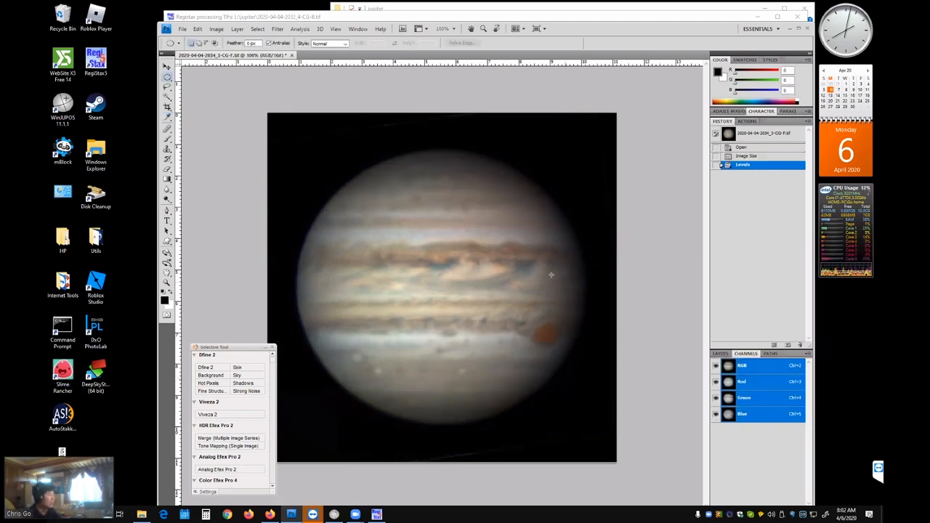
Apply the Despeckle noise filter to the Jupiter image.
click(278, 28)
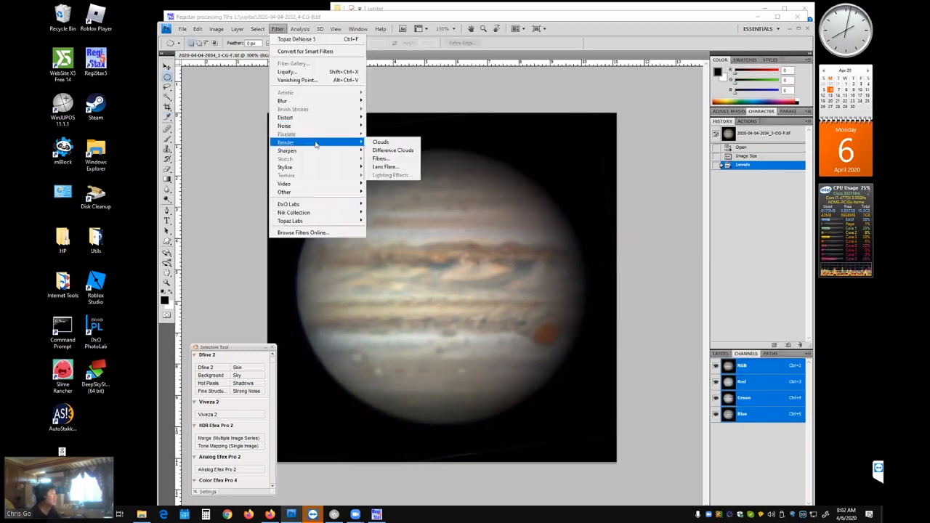
mouse_move(356, 126)
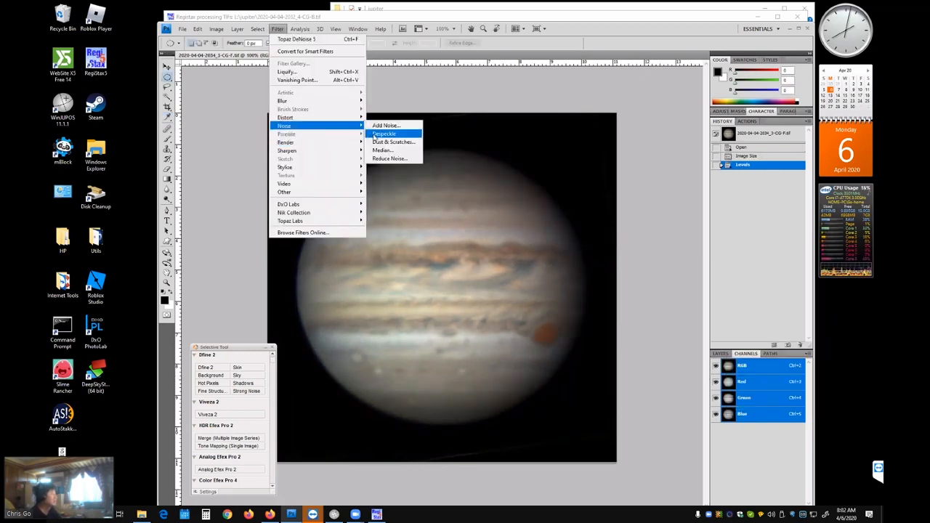
click(393, 133)
Sharpen the image with the Nik Collection's Sharpener Pro 3 Output Sharpener, keeping its current settings.
click(277, 28)
mouse_move(327, 212)
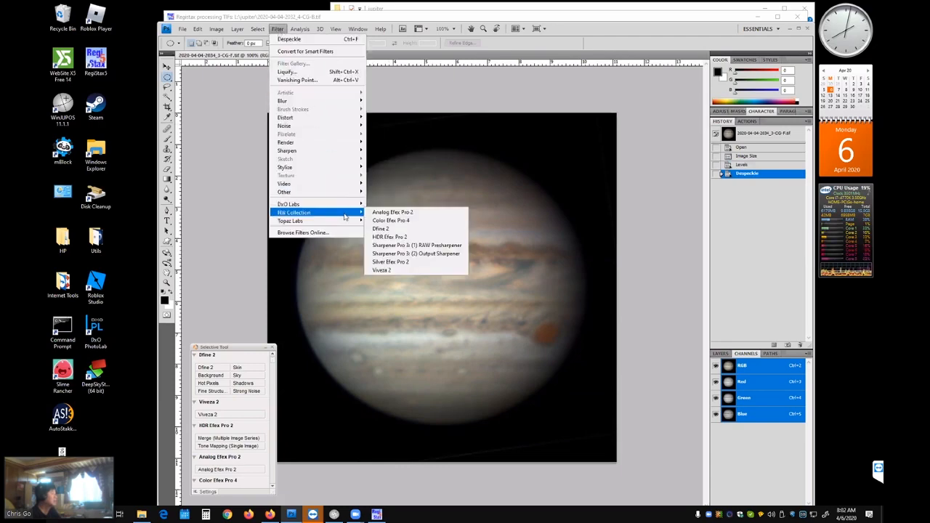
click(407, 255)
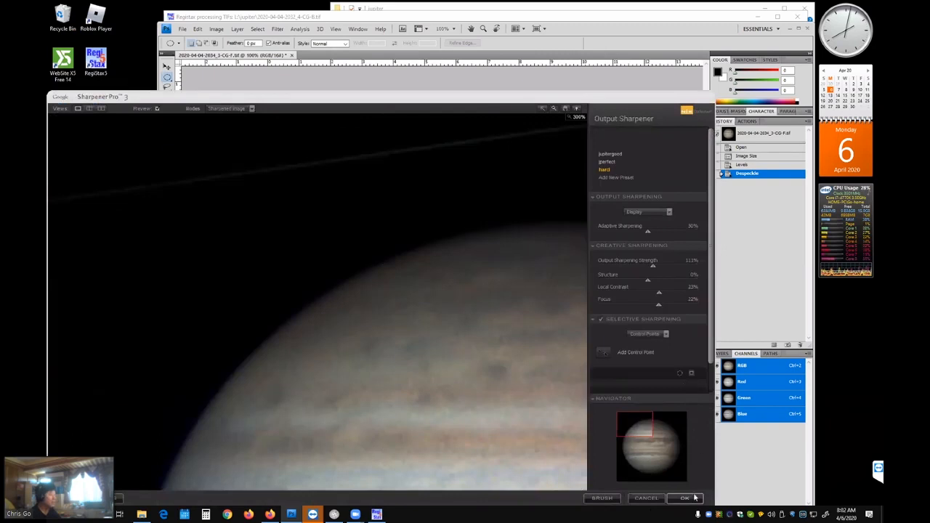
click(695, 498)
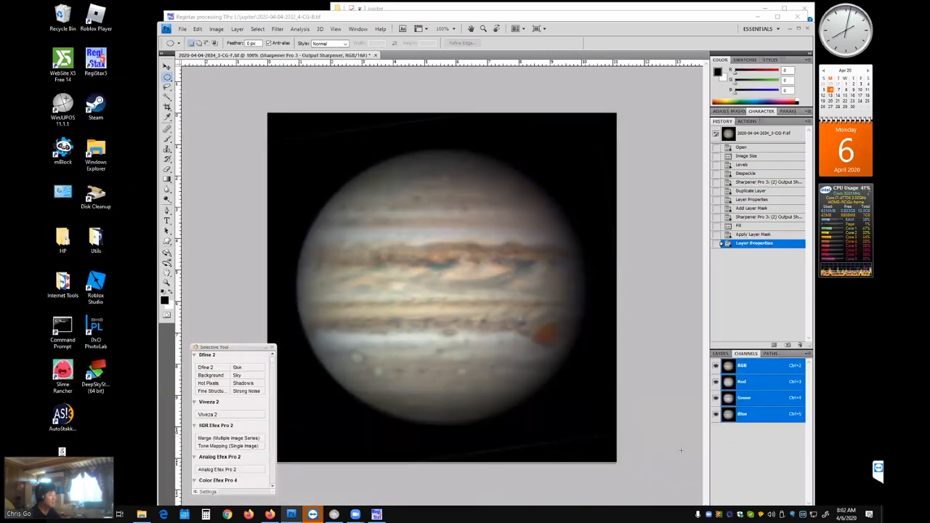
Reduce noise on the sharpened layer with Topaz DeNoise 5, adjusting the overall strength.
click(278, 28)
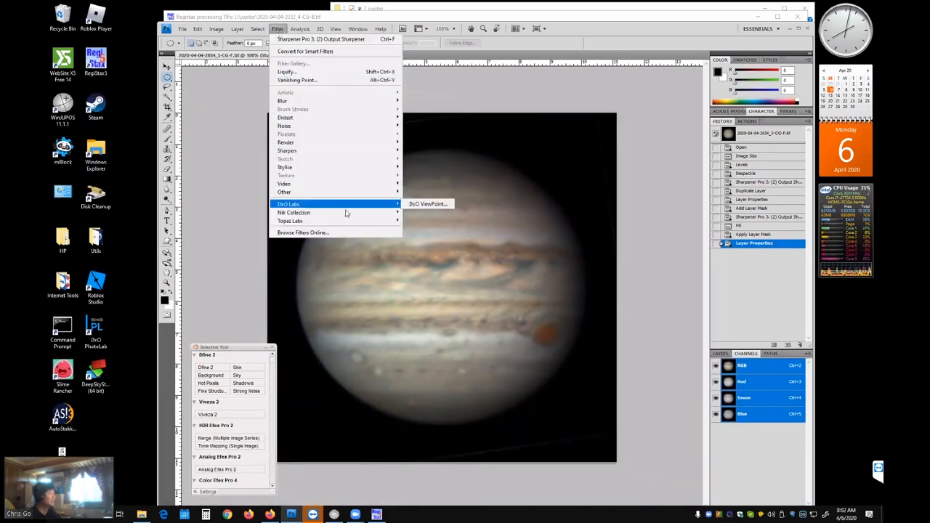
mouse_move(364, 221)
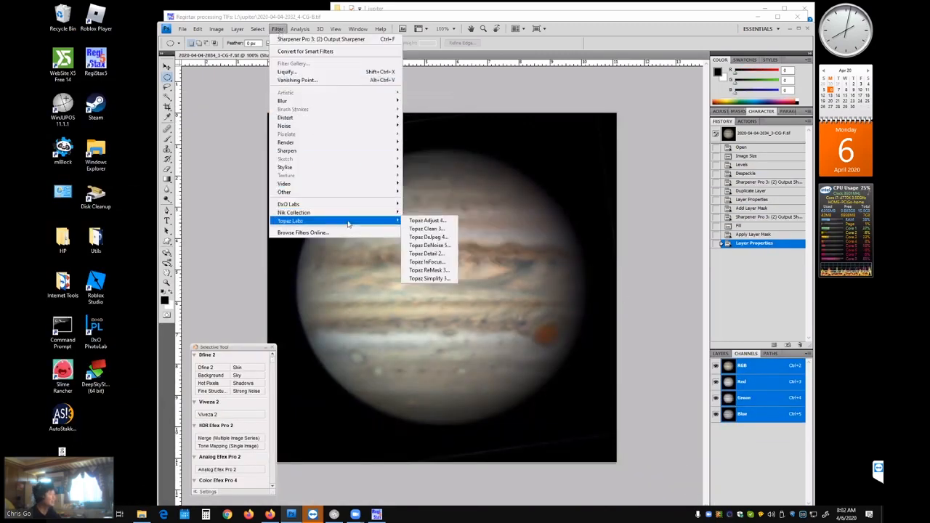
click(427, 246)
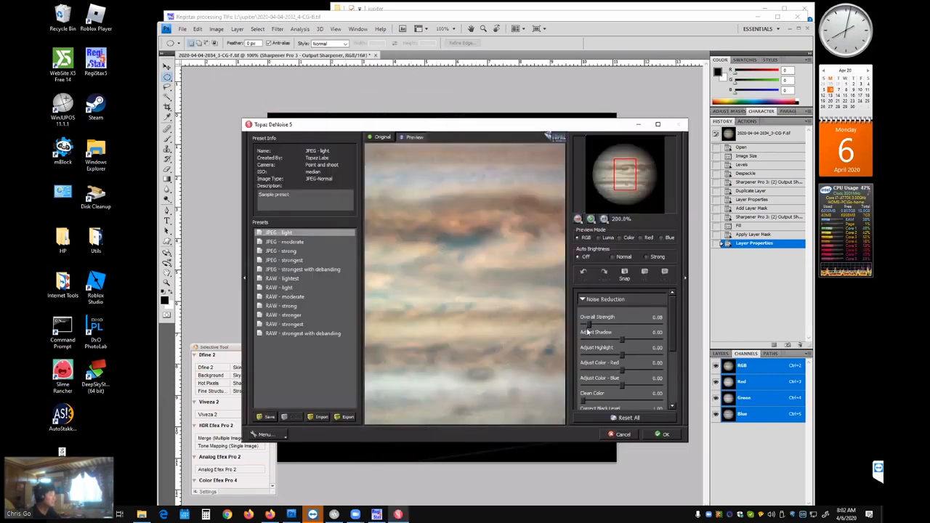
click(592, 327)
click(662, 433)
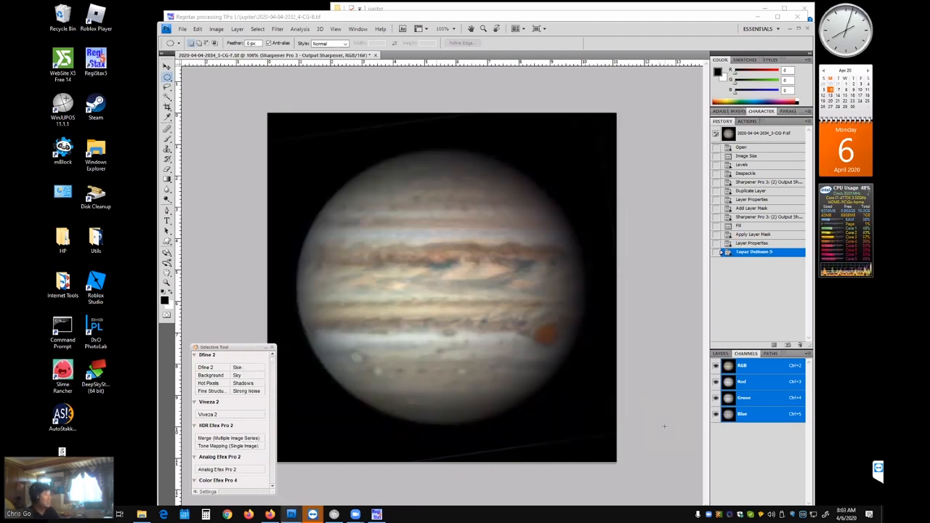
Compare the blue channel with and without sharpening by toggling the Sharpener Pro 3 layer's visibility.
click(720, 353)
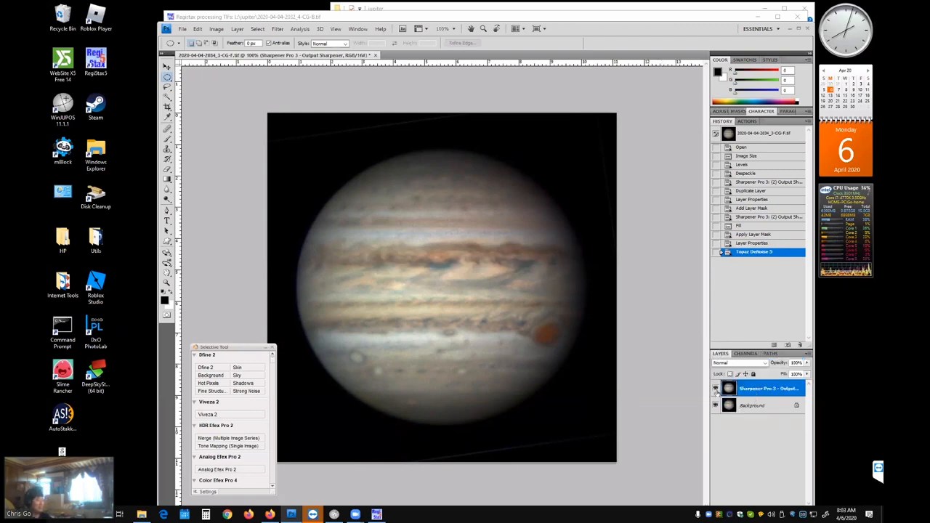
click(736, 353)
key(ctrl+5)
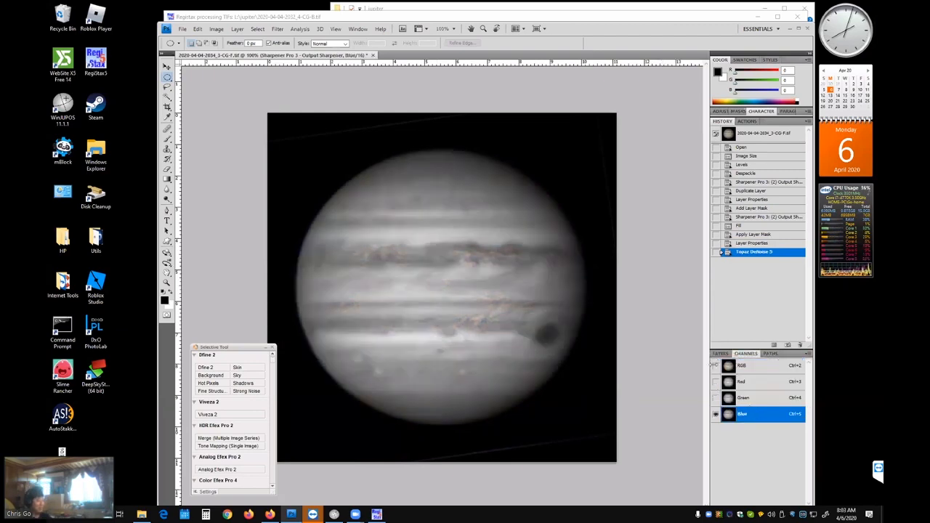
click(719, 353)
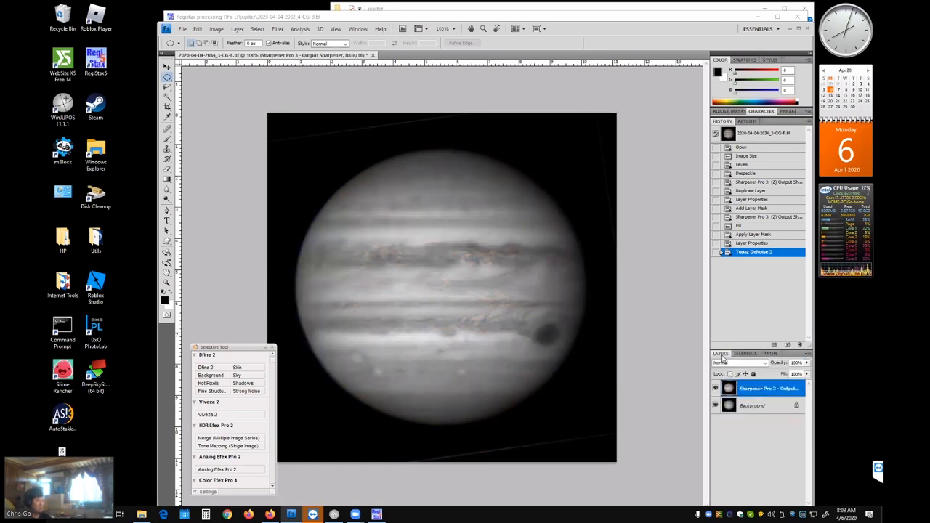
click(715, 390)
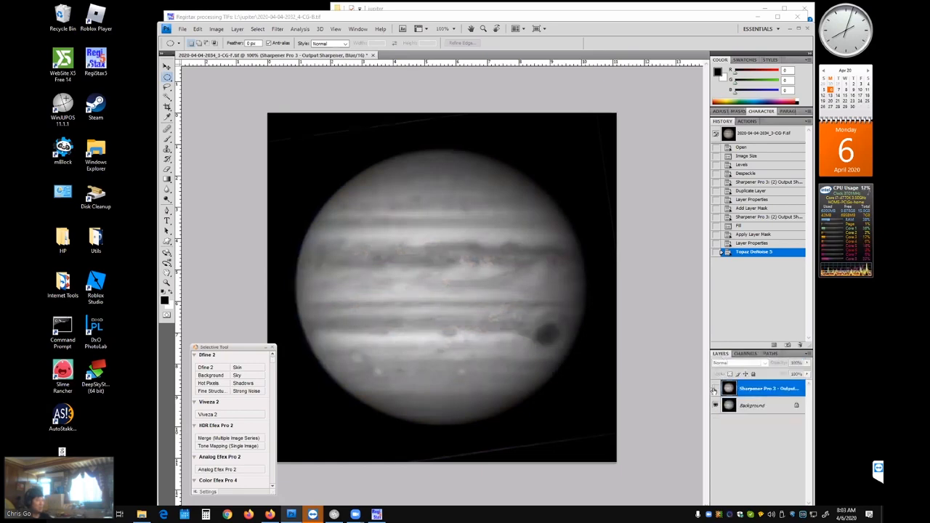
click(714, 390)
click(714, 391)
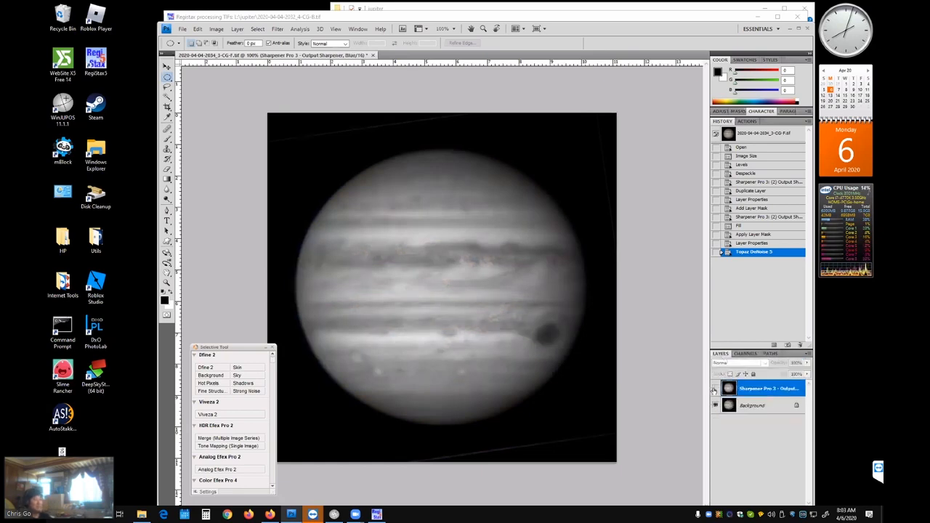
click(714, 390)
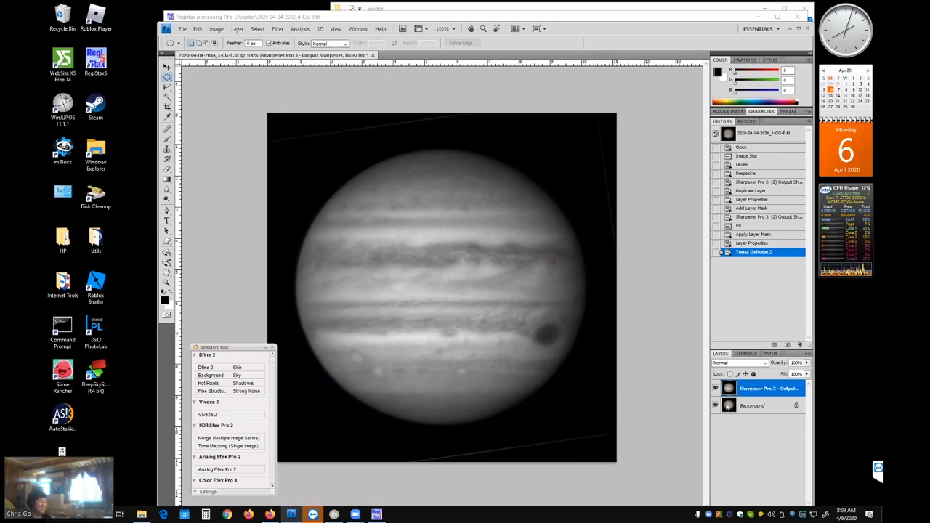
click(716, 388)
click(716, 388)
click(715, 388)
click(716, 388)
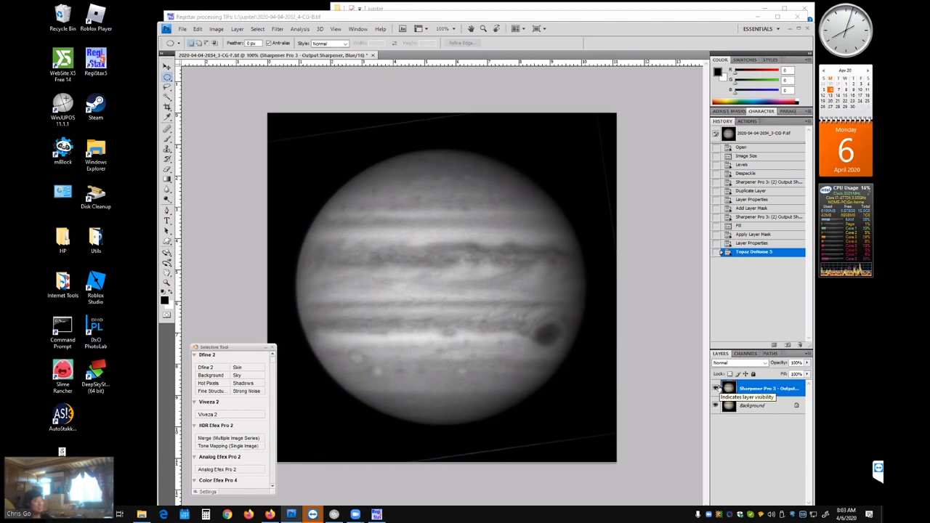
Compare the green channel with and without sharpening by toggling the Sharpener Pro 3 layer's visibility.
click(746, 353)
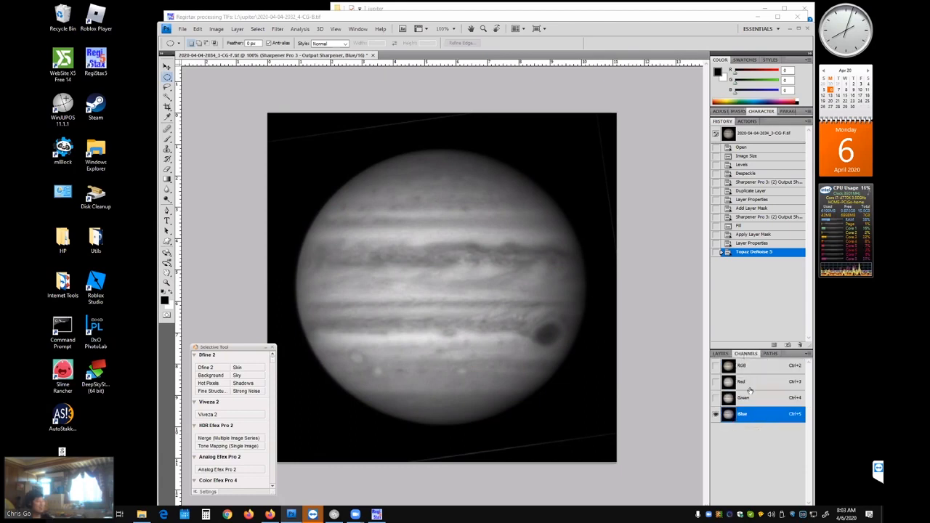
click(749, 397)
click(725, 353)
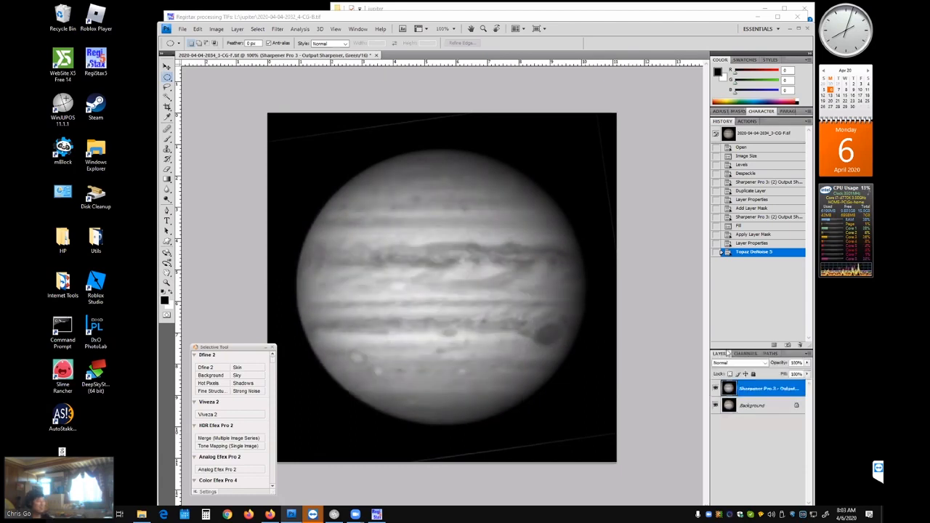
click(715, 388)
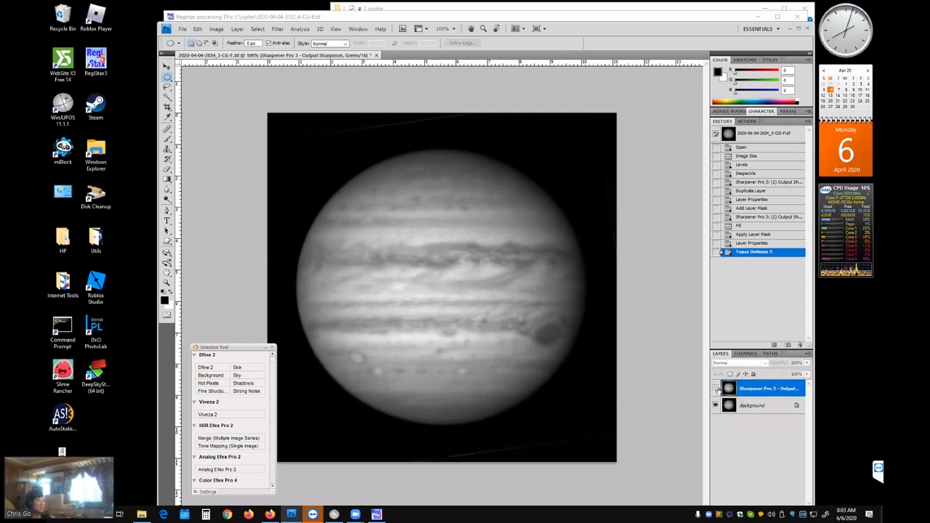
click(716, 388)
click(716, 389)
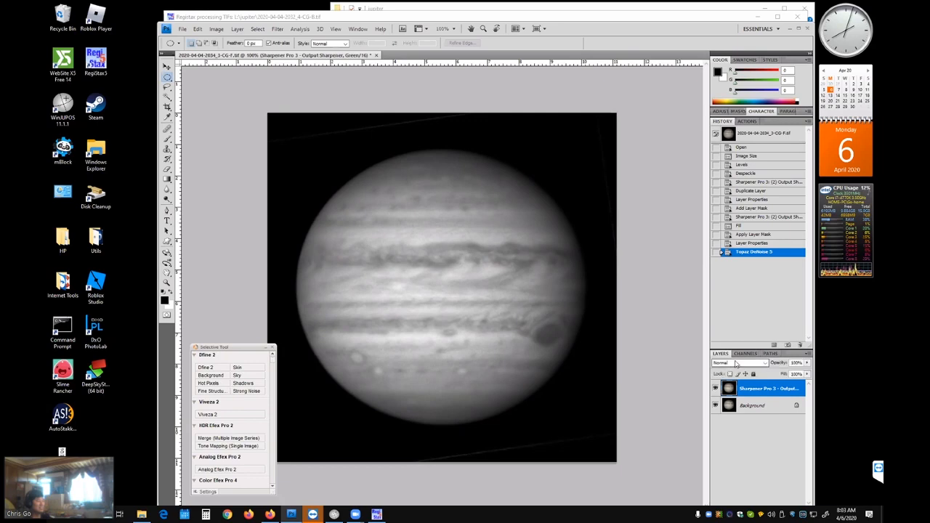
Restore the full RGB view and compare the colour image with and without the Sharpener Pro 3 layer.
click(746, 353)
click(742, 367)
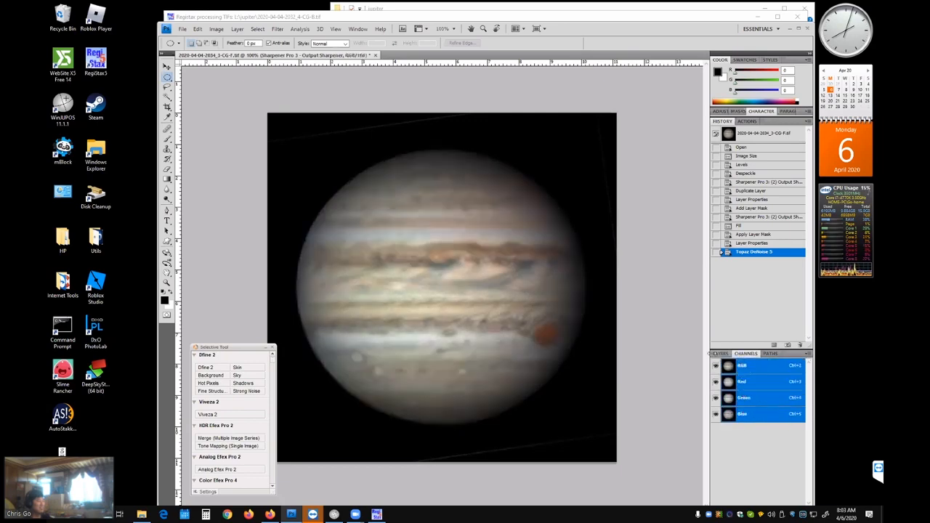
click(718, 353)
click(715, 389)
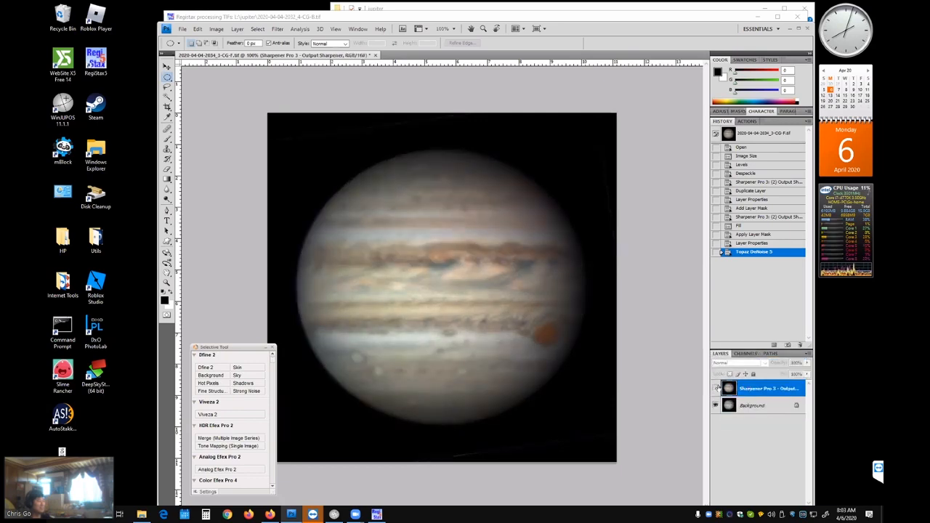
click(716, 388)
click(716, 388)
click(717, 388)
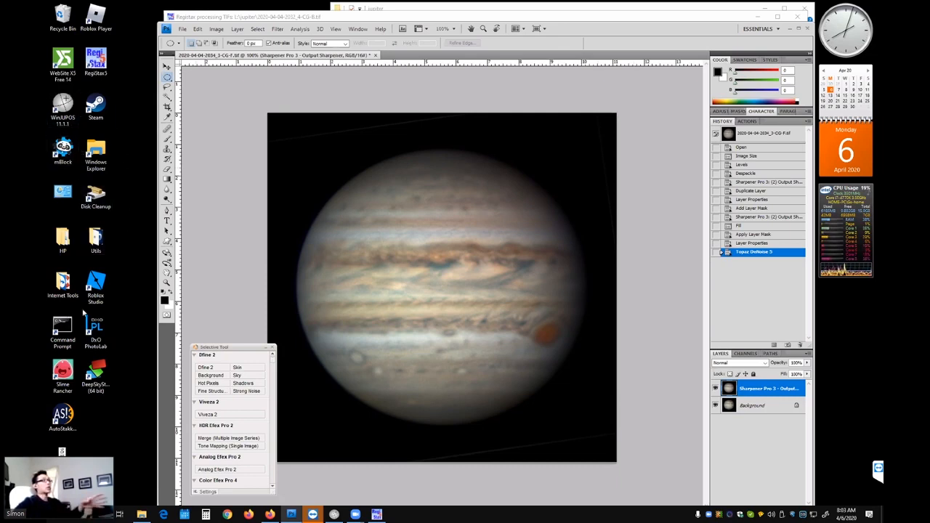
double_click(62, 417)
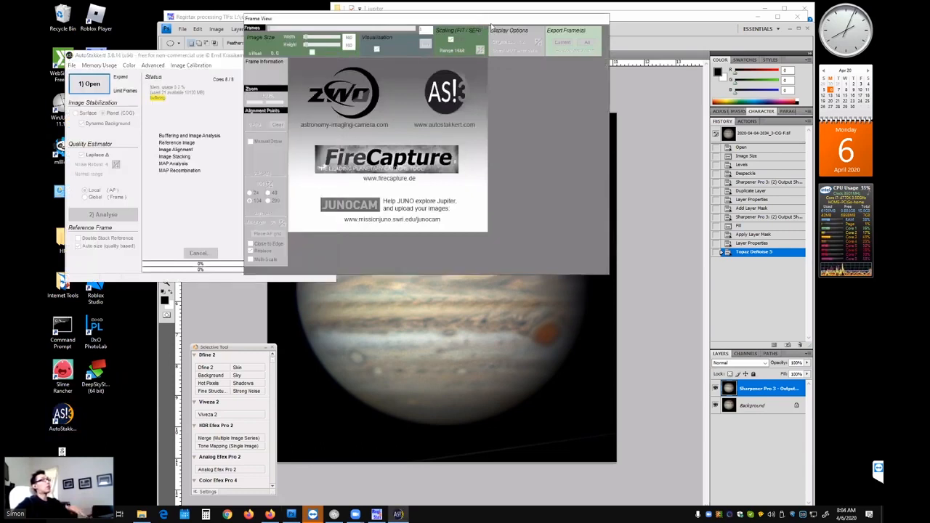
click(88, 84)
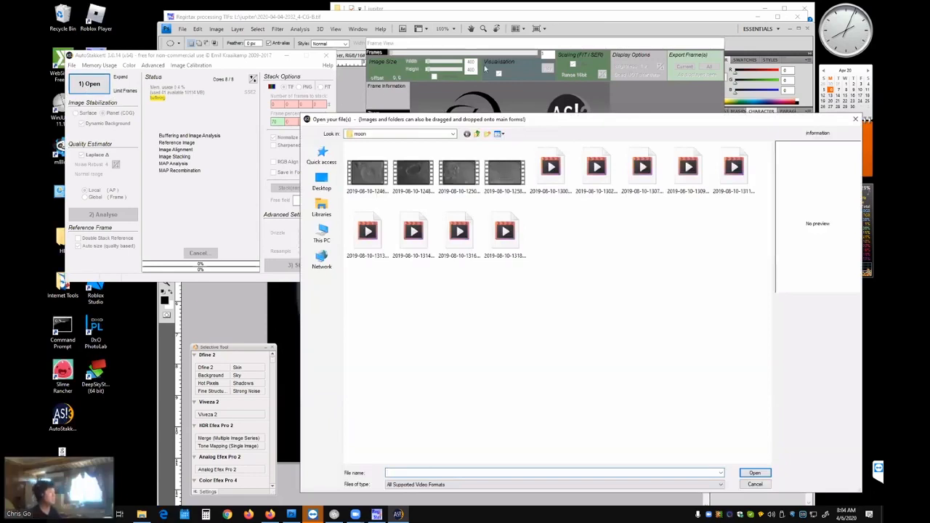
click(481, 133)
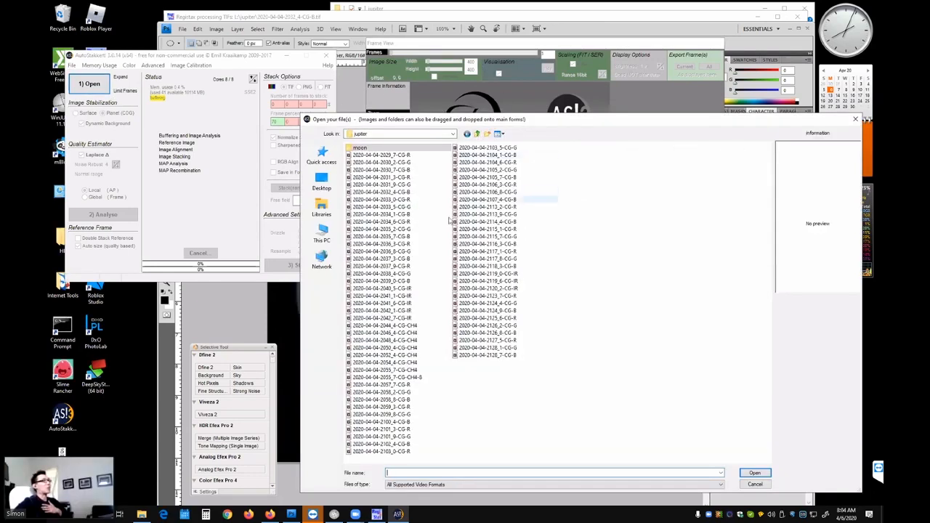
click(417, 155)
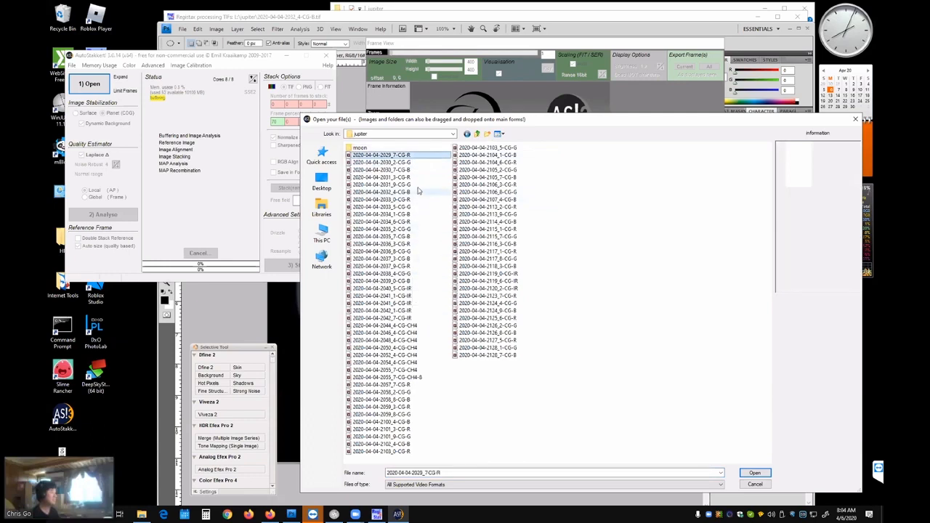
shift+click(421, 172)
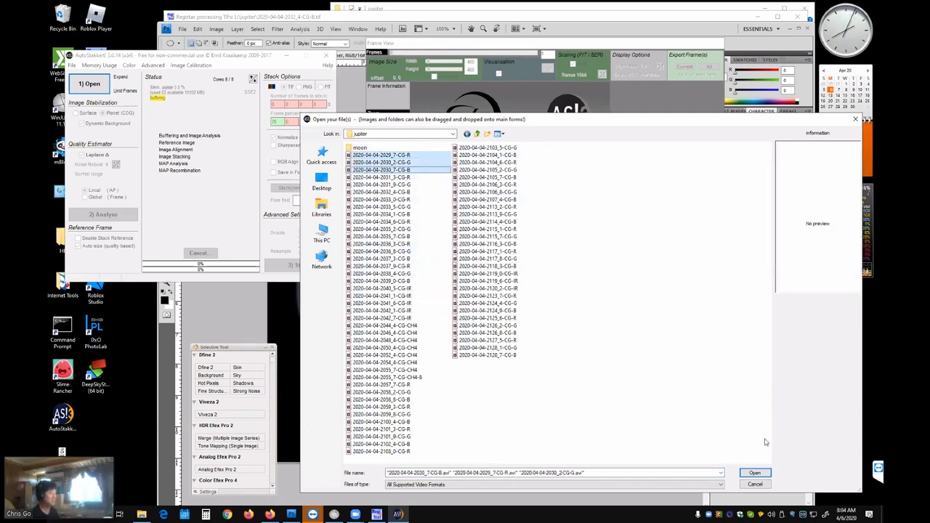
click(755, 472)
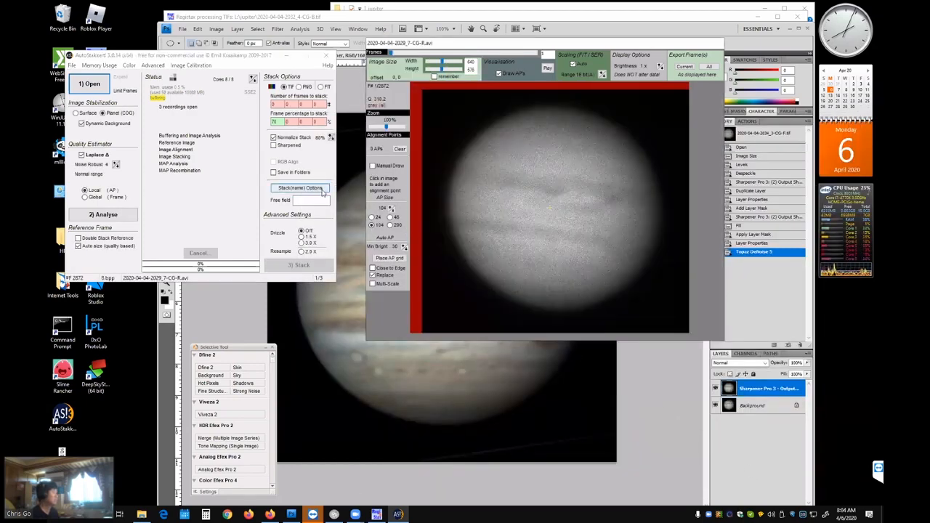
Set Drizzle to 1.5 X and place an automatic alignment point grid over Jupiter's disk.
click(301, 236)
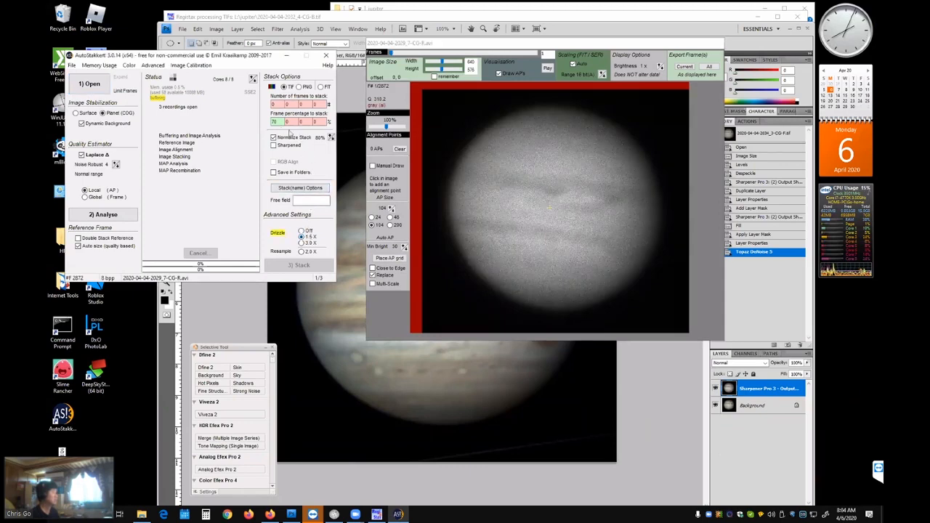
click(477, 254)
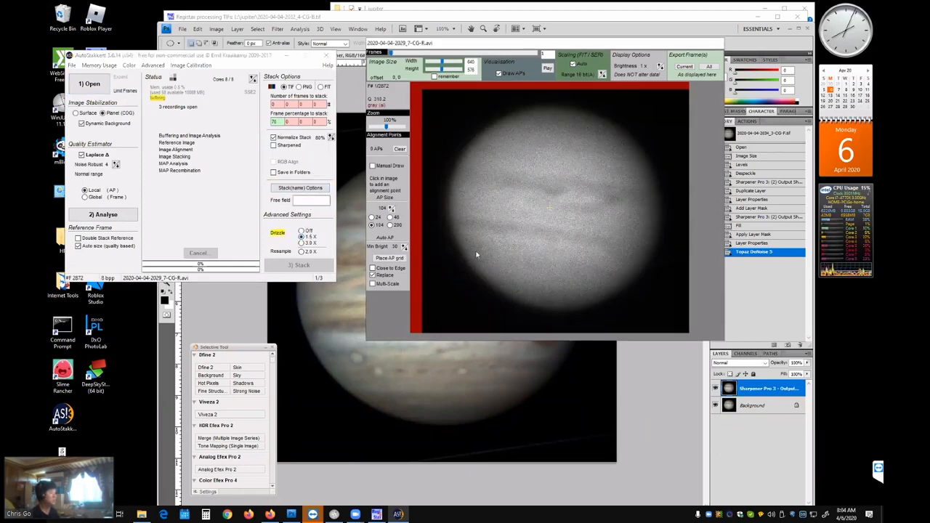
click(387, 259)
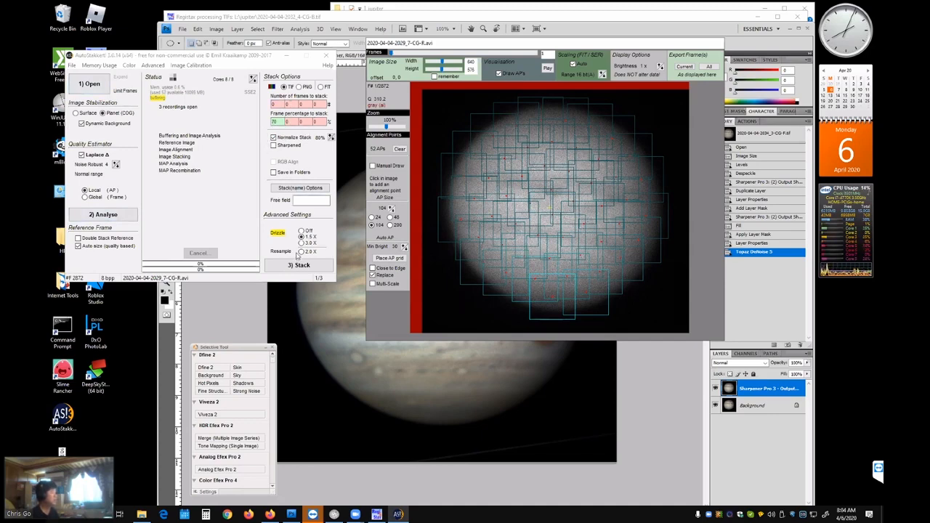
Try to stack the three loaded recordings, then cancel the processing.
click(294, 267)
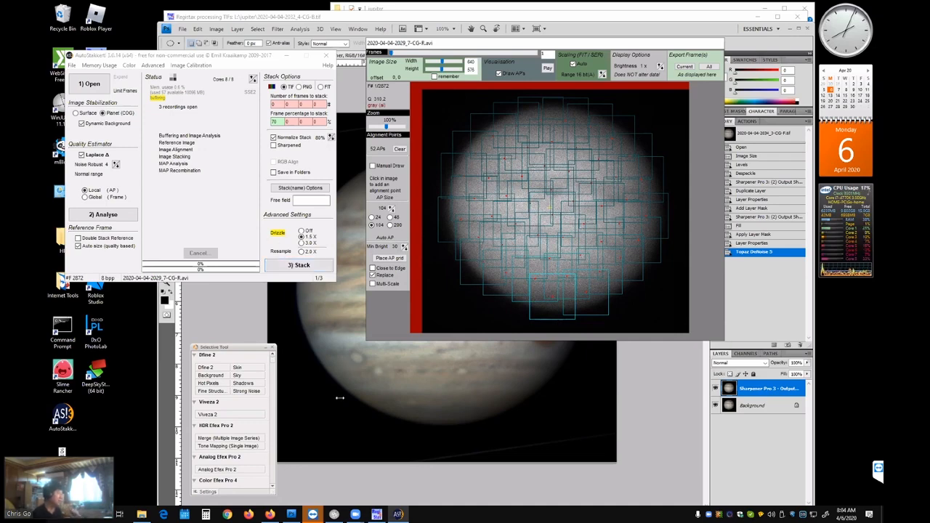
click(376, 514)
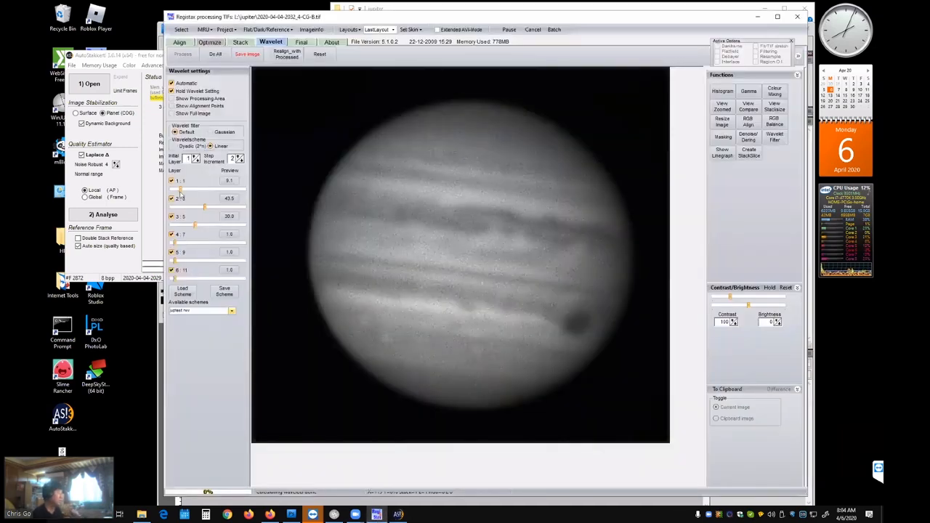
click(145, 59)
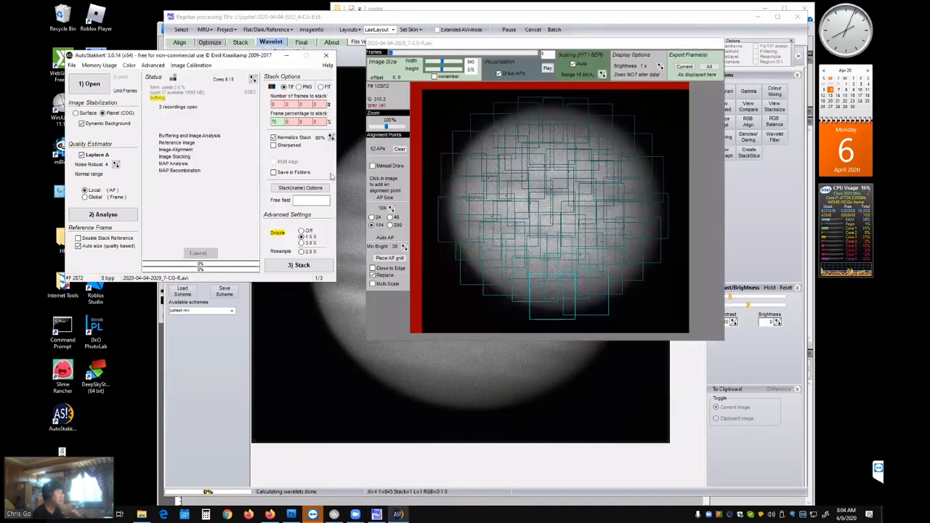
click(305, 265)
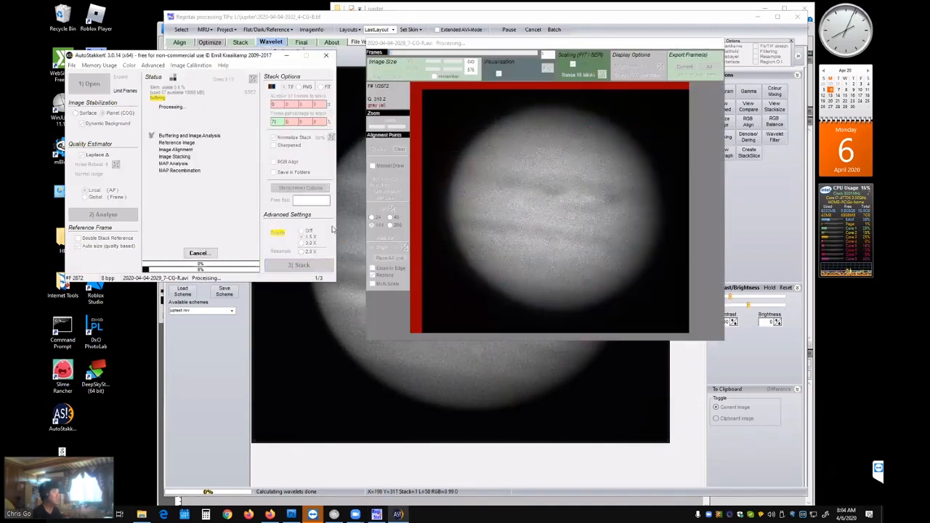
click(190, 252)
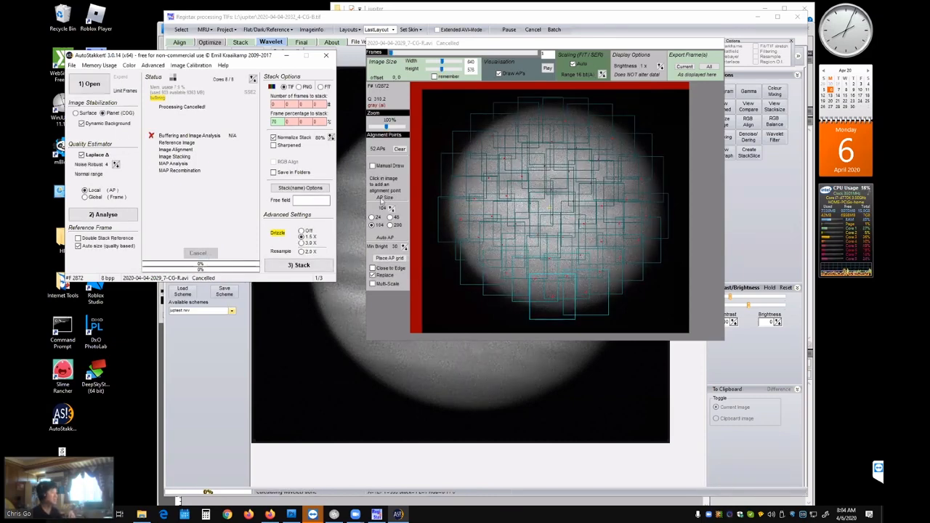
click(439, 271)
click(401, 259)
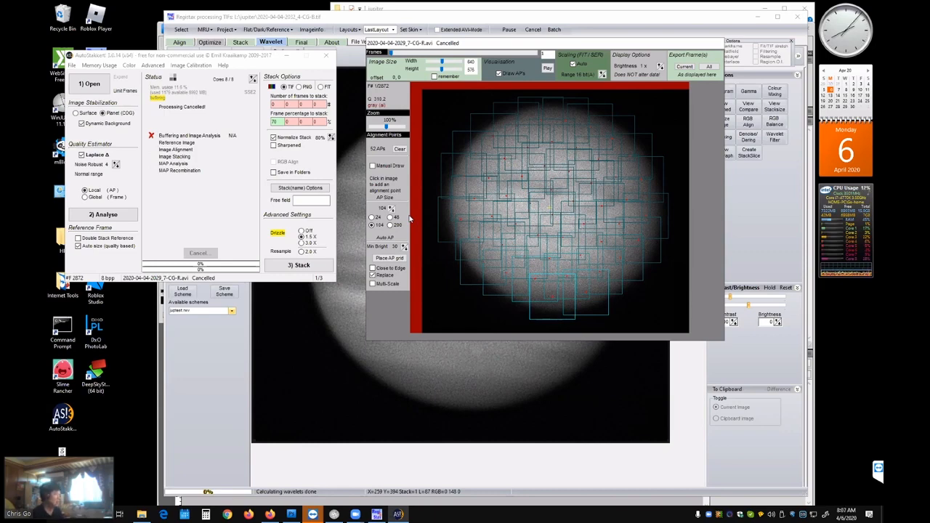
click(205, 389)
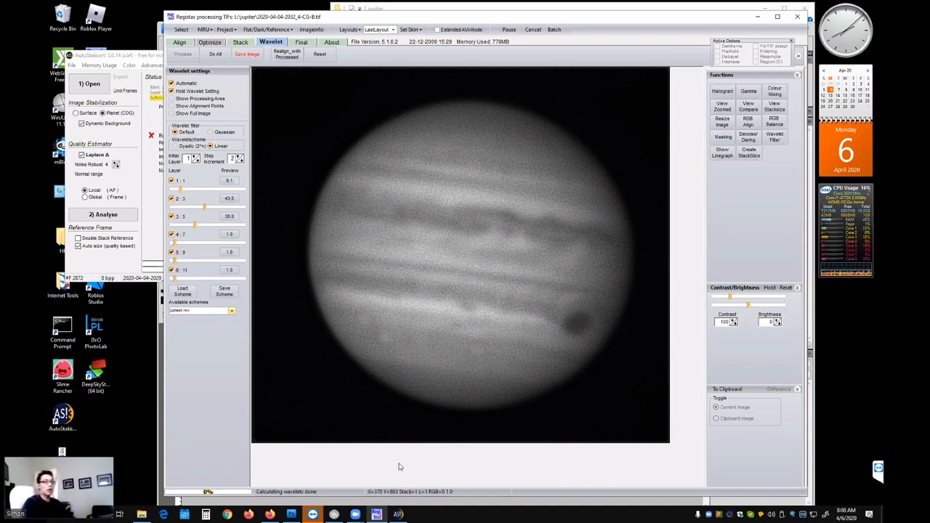
click(290, 514)
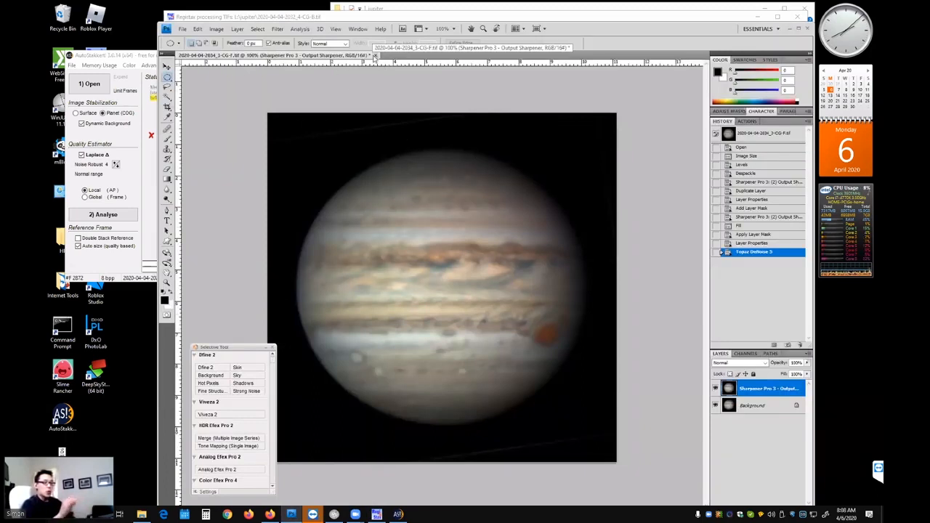
click(790, 28)
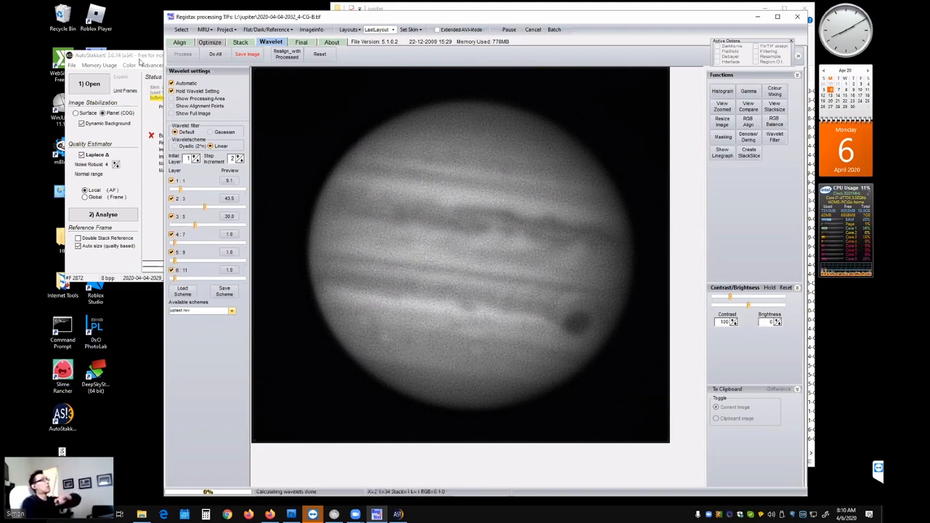
click(140, 61)
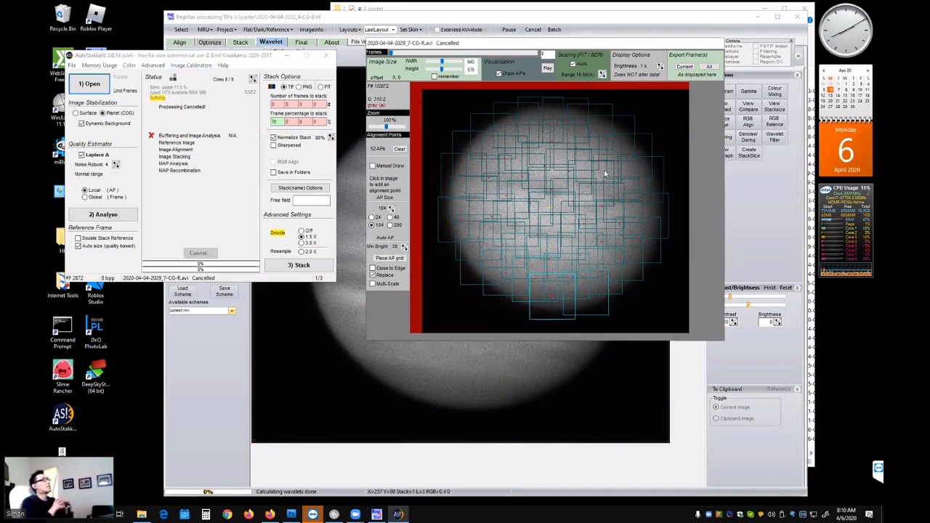
click(696, 372)
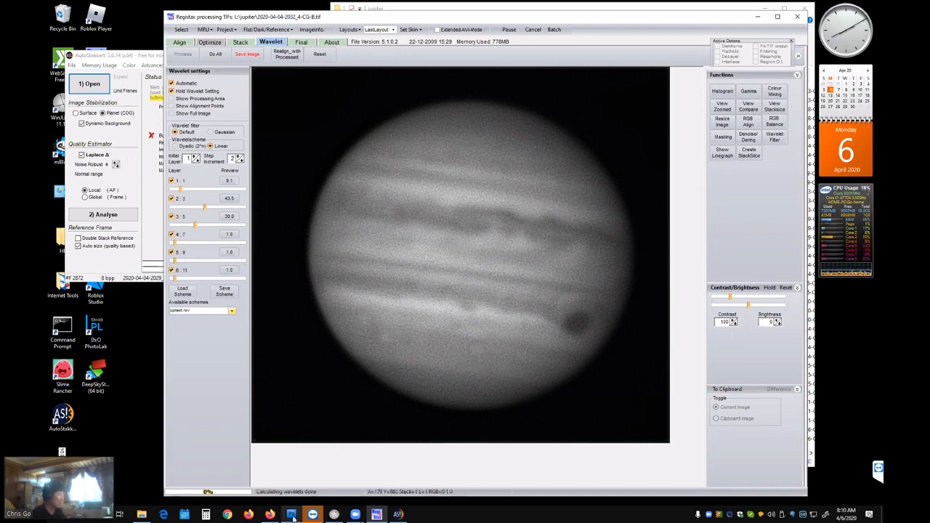
Switch to Photoshop and close the sharpened colour Jupiter image.
mouse_move(292, 515)
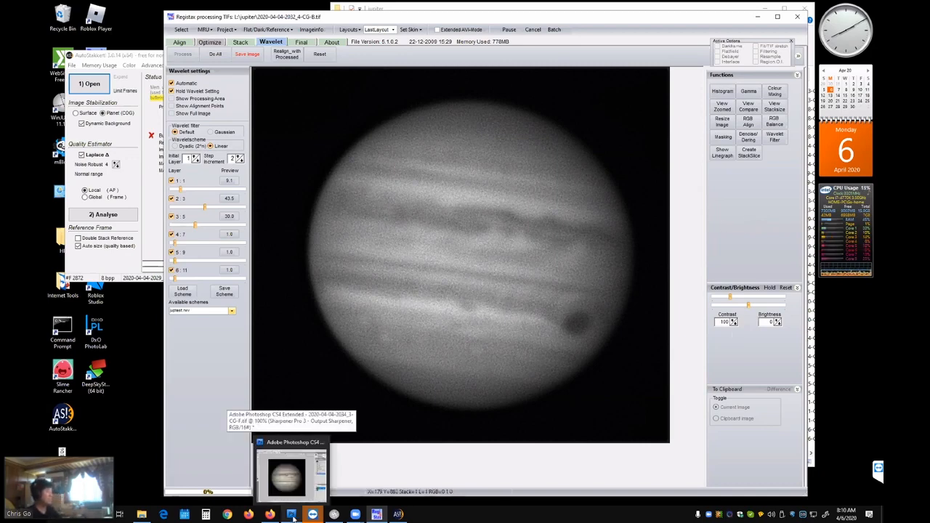
click(292, 515)
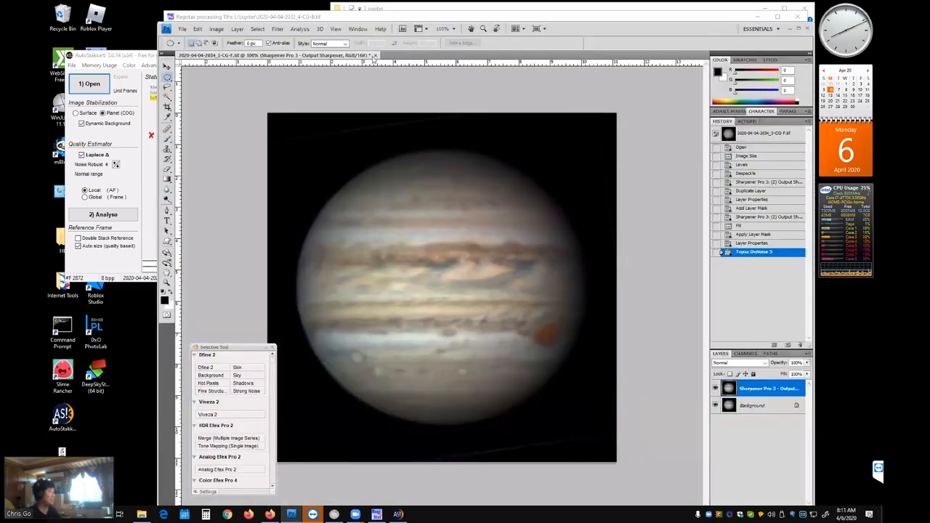
click(375, 56)
click(488, 213)
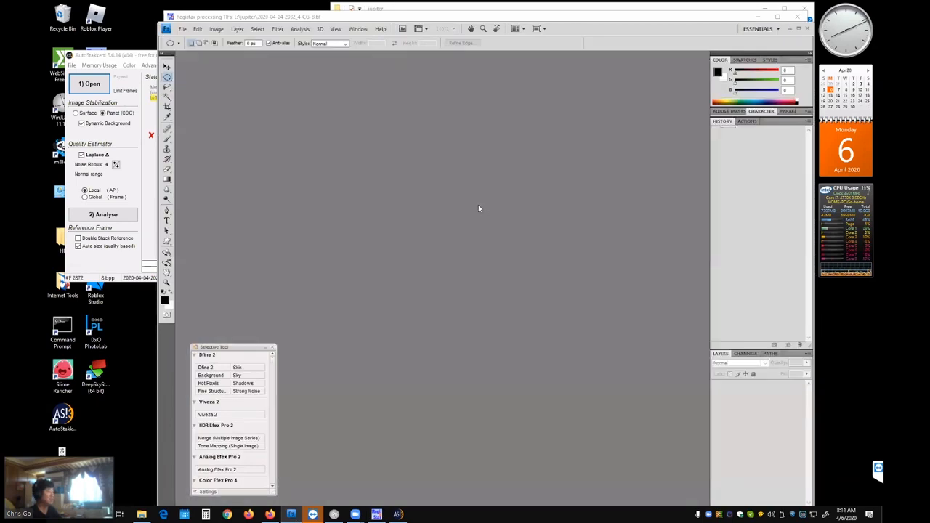
click(182, 28)
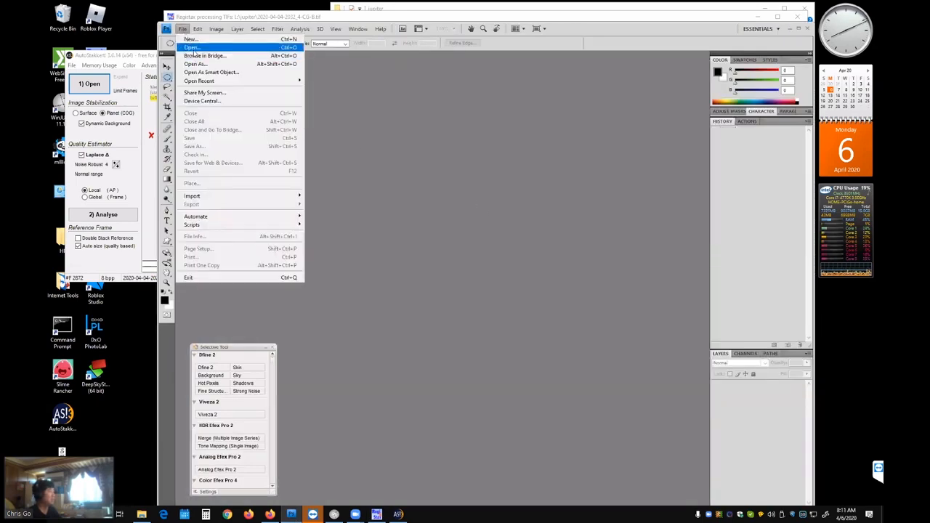
click(198, 41)
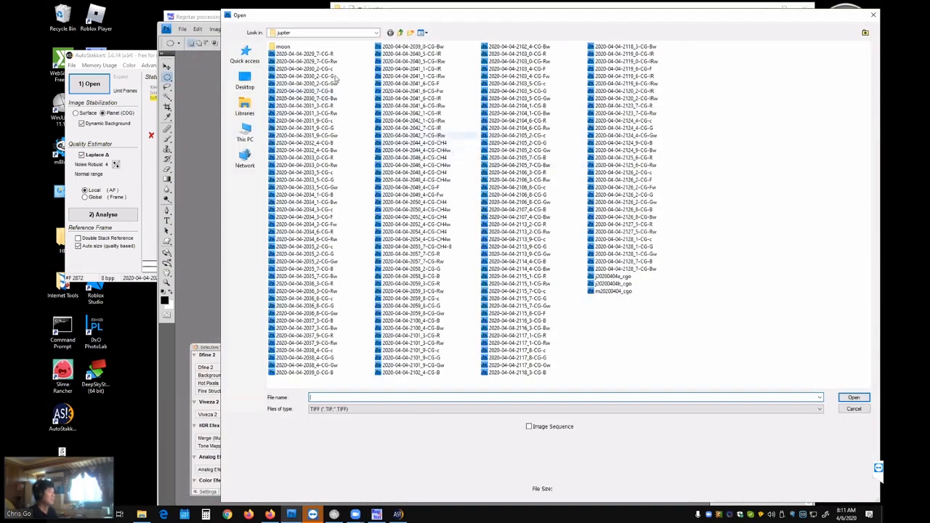
click(250, 136)
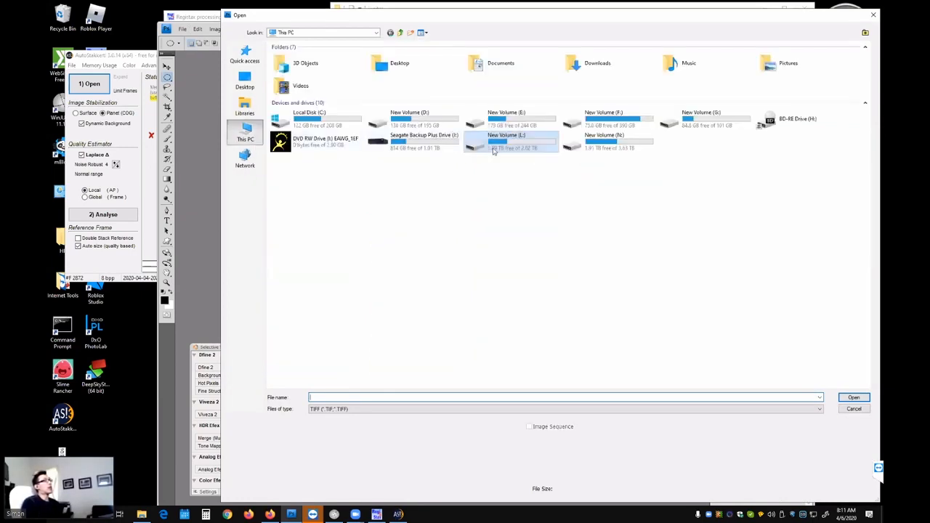
double_click(541, 154)
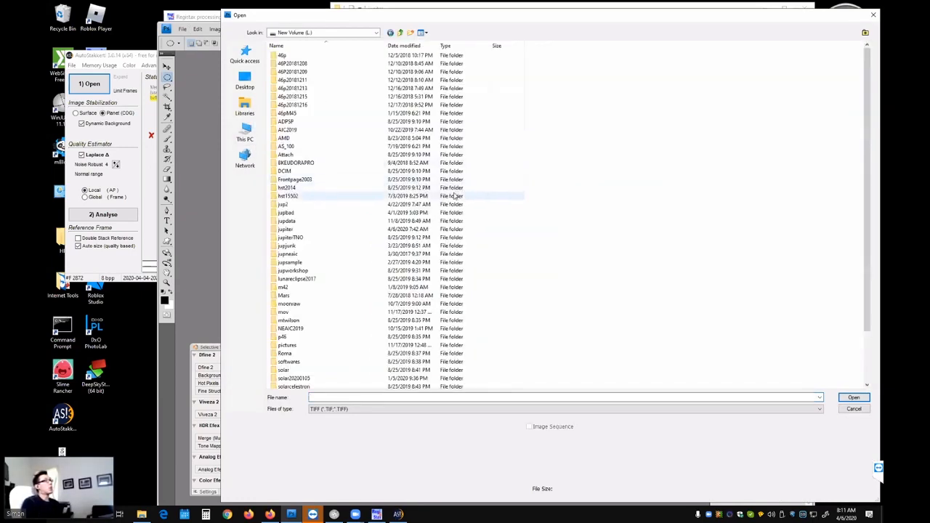
double_click(356, 230)
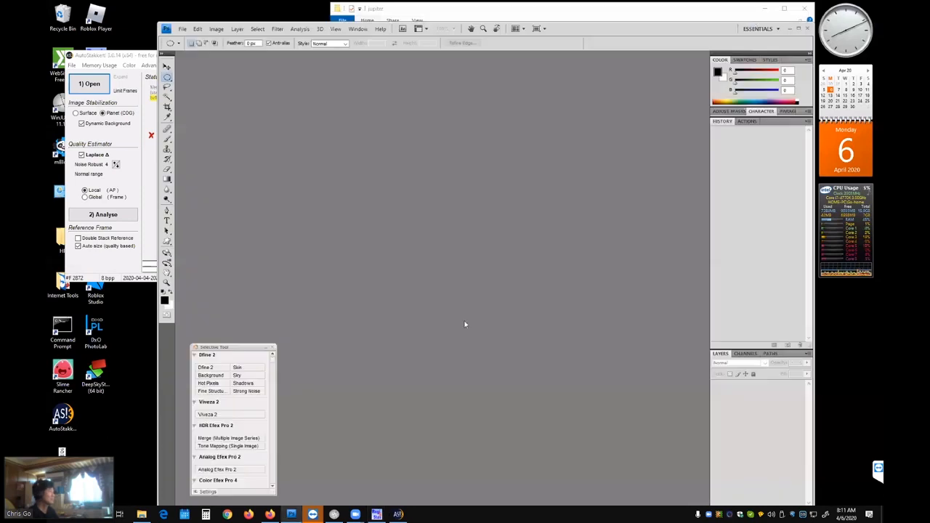
Switch to RegiStax and compare the Dyadic and Linear wavelet schemes and the Gaussian and Default filters, ending on Linear and Default.
click(374, 512)
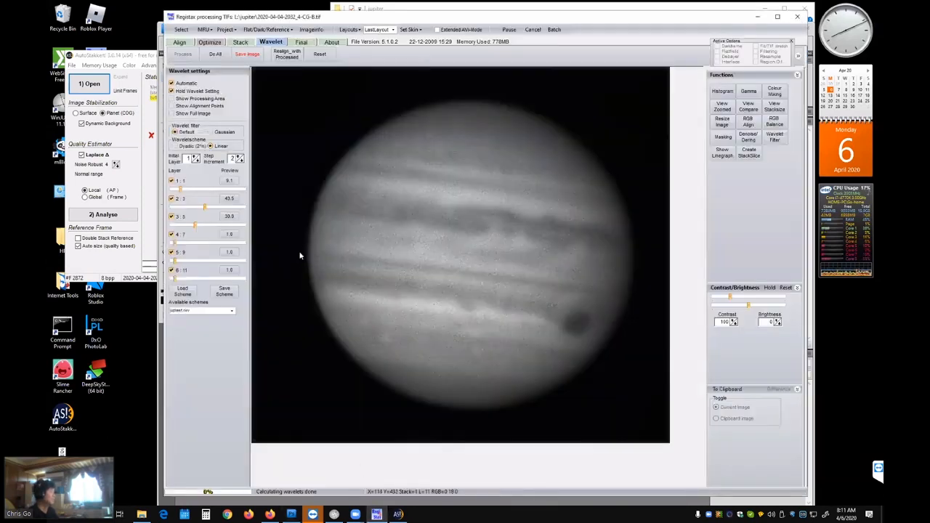
click(174, 146)
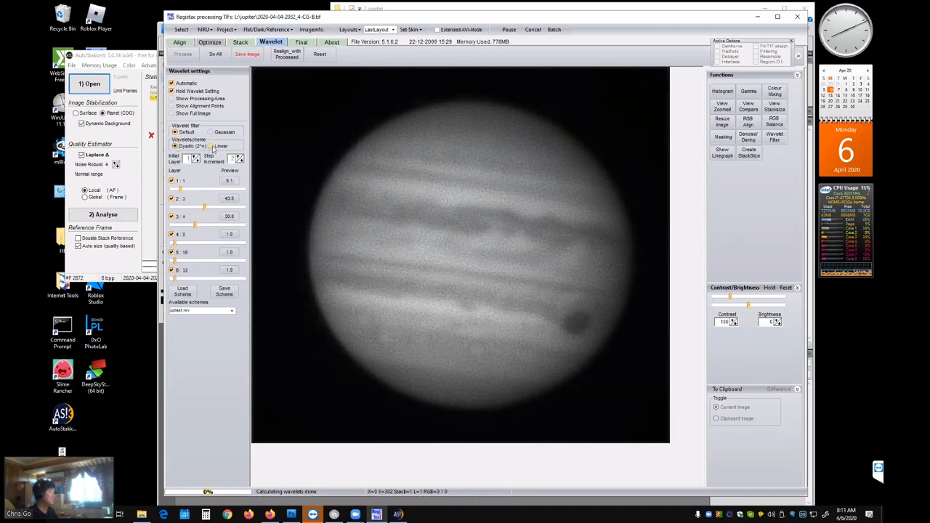
click(212, 147)
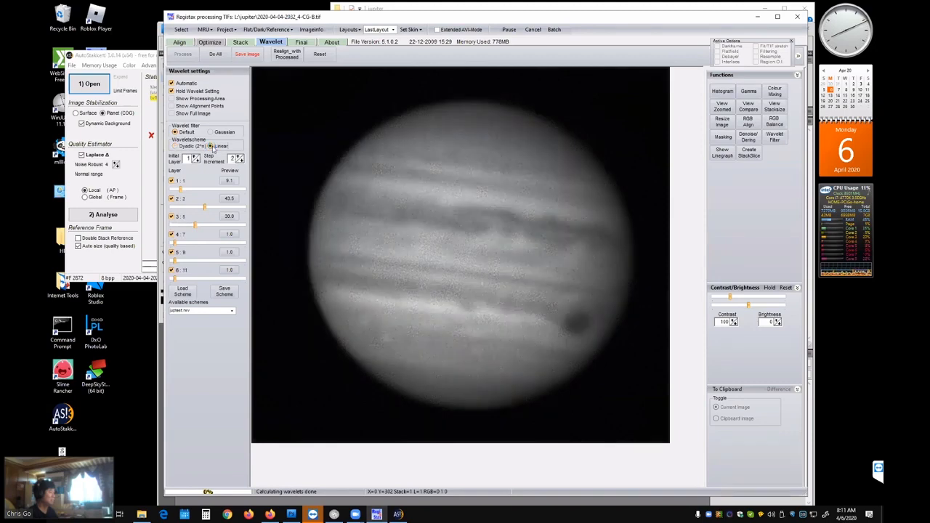
click(212, 132)
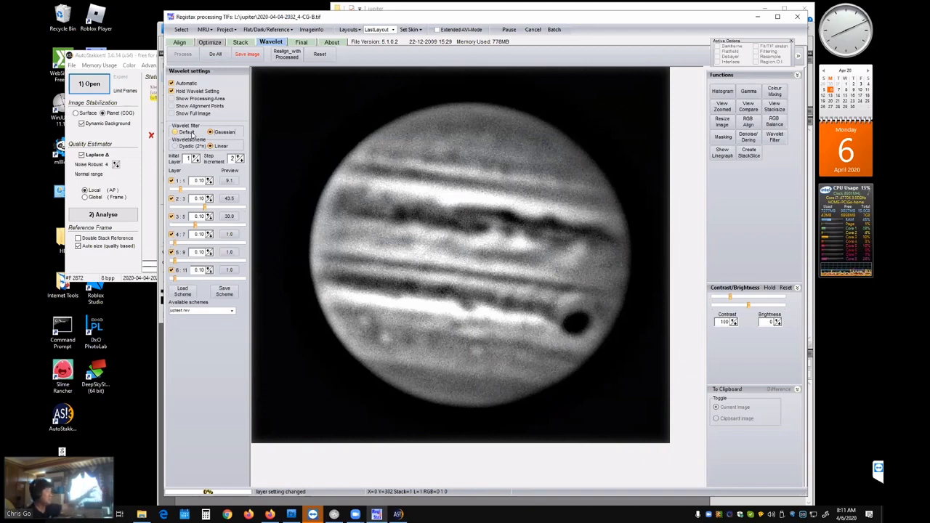
click(190, 132)
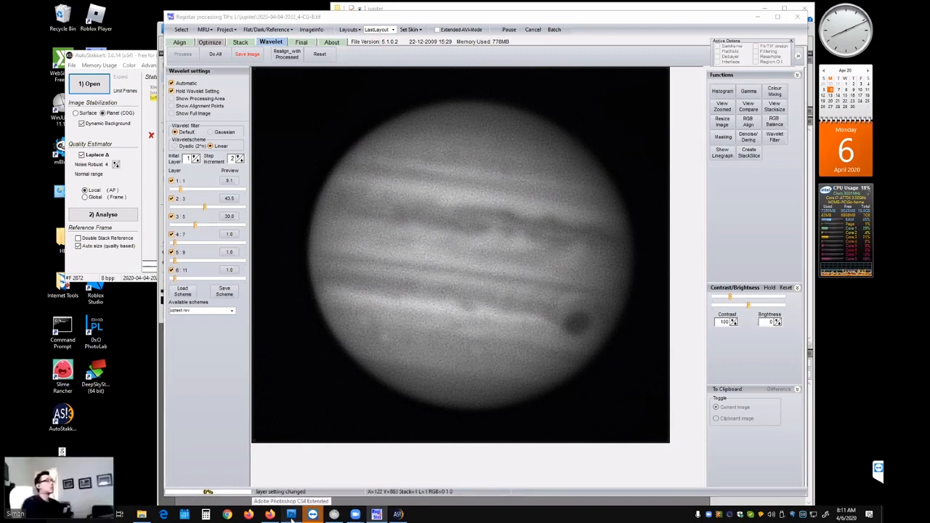
click(223, 400)
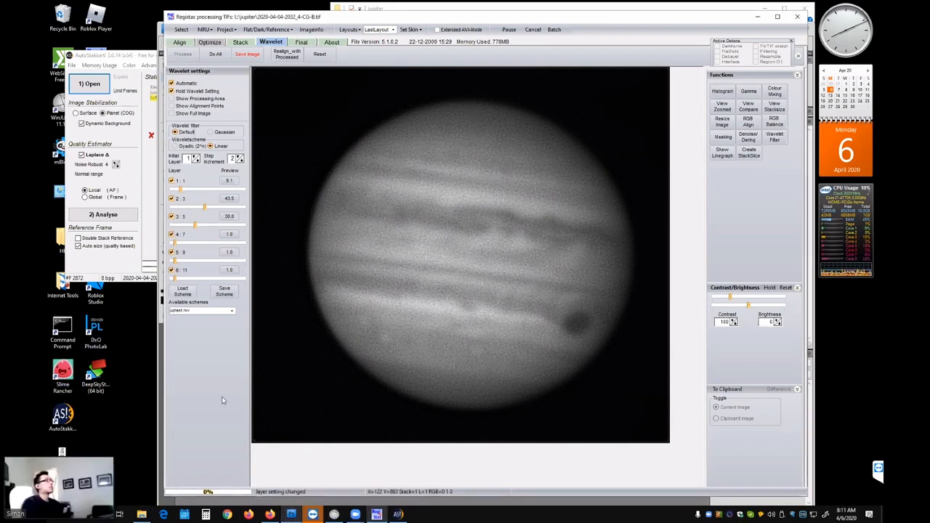
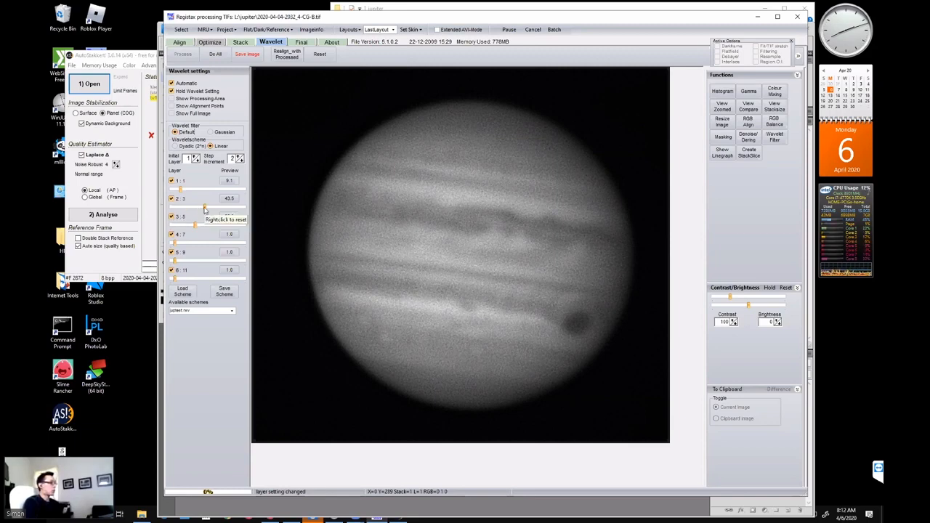
Lower wavelet layers 1, 2 and 3 to 4.8, 6.1 and 5.4 under the Linear scheme.
click(445, 207)
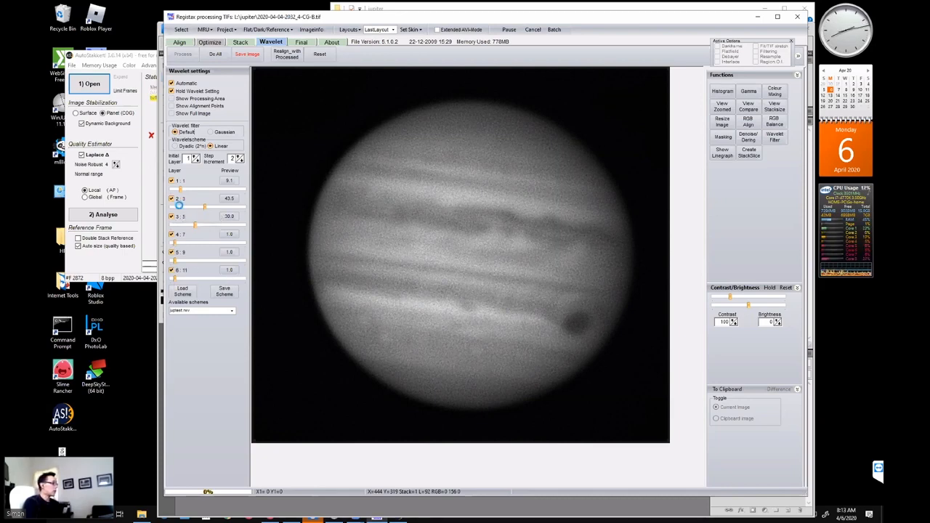
drag(204, 208, 180, 225)
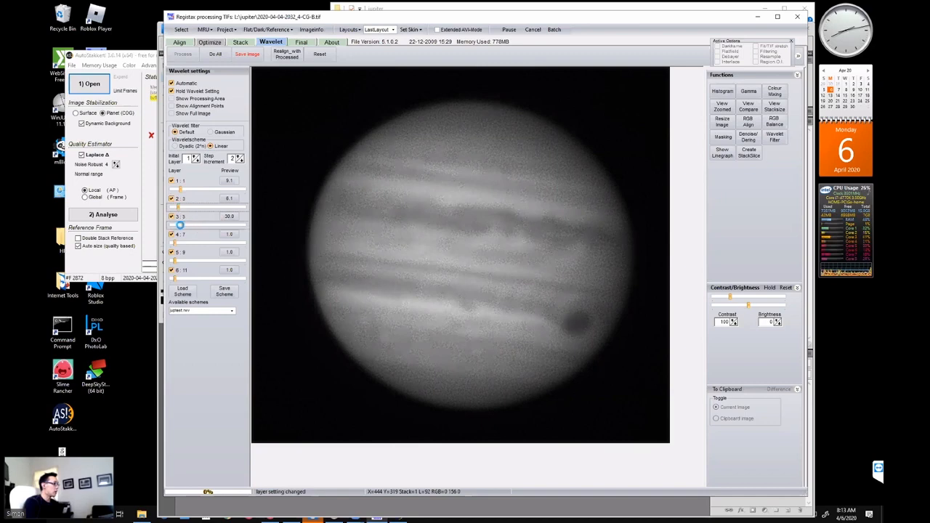
drag(180, 189, 175, 189)
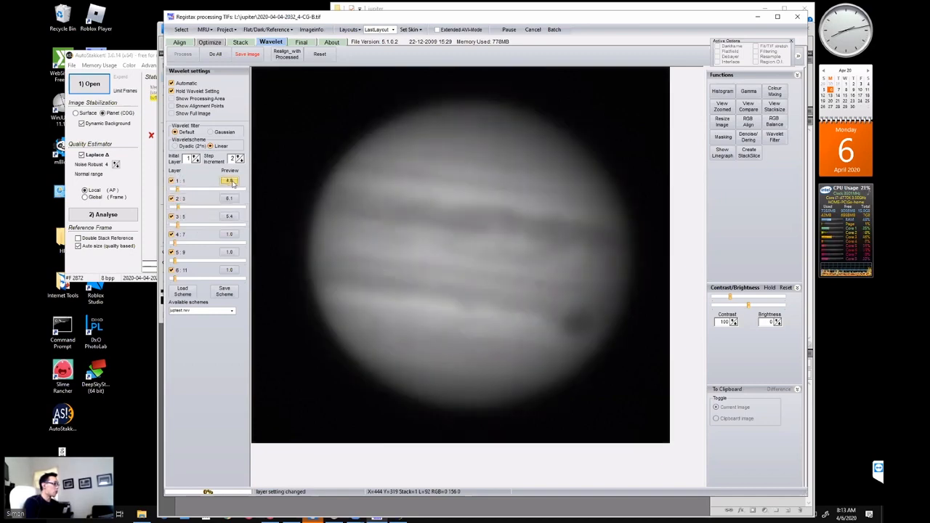
Preview wavelet layers 6 through 1 one by one and compare the Gaussian filter with Default, ending on Default.
click(228, 271)
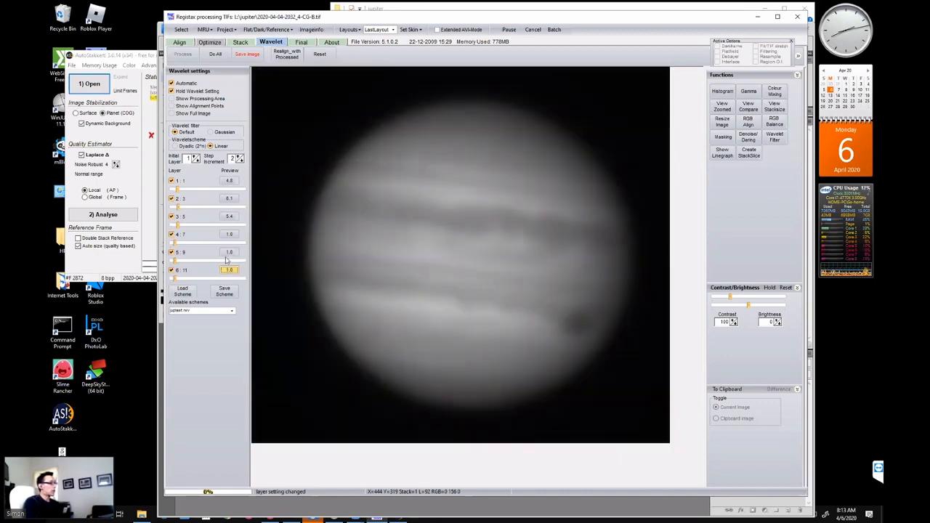
click(227, 253)
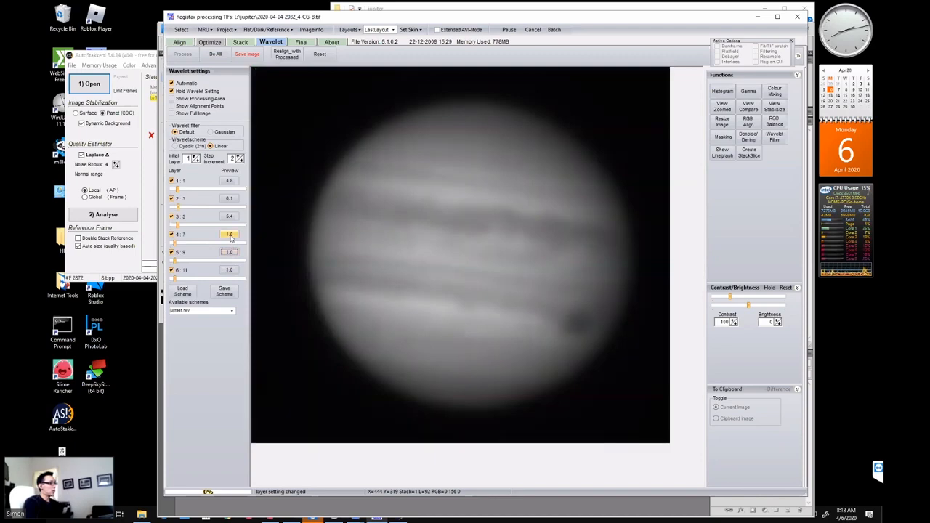
click(228, 234)
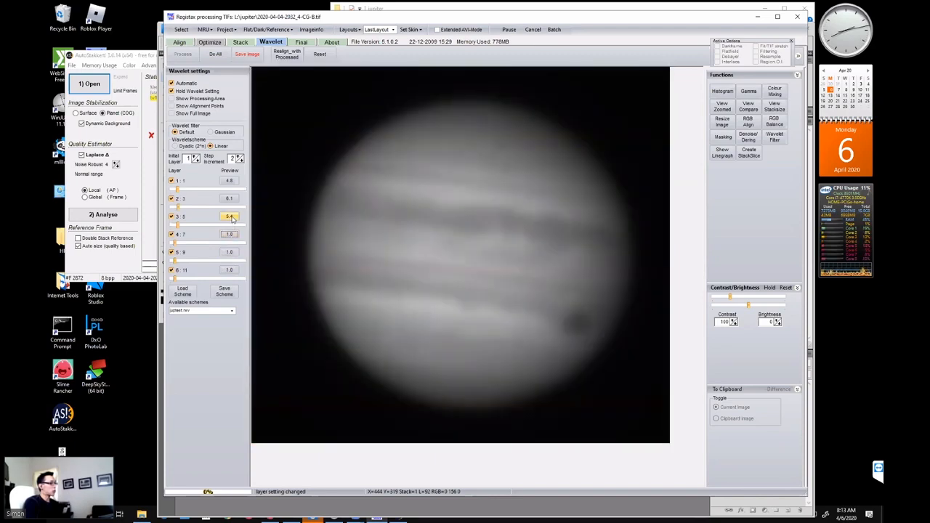
click(229, 217)
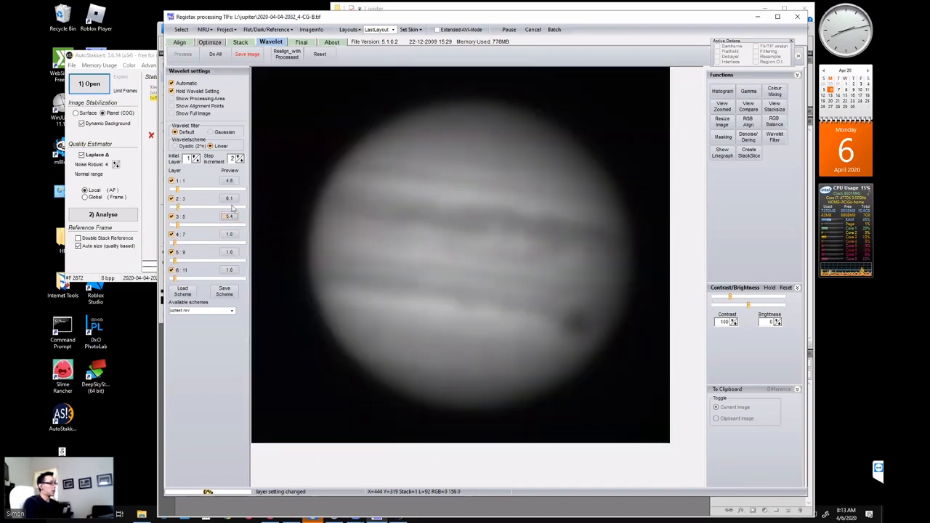
click(229, 199)
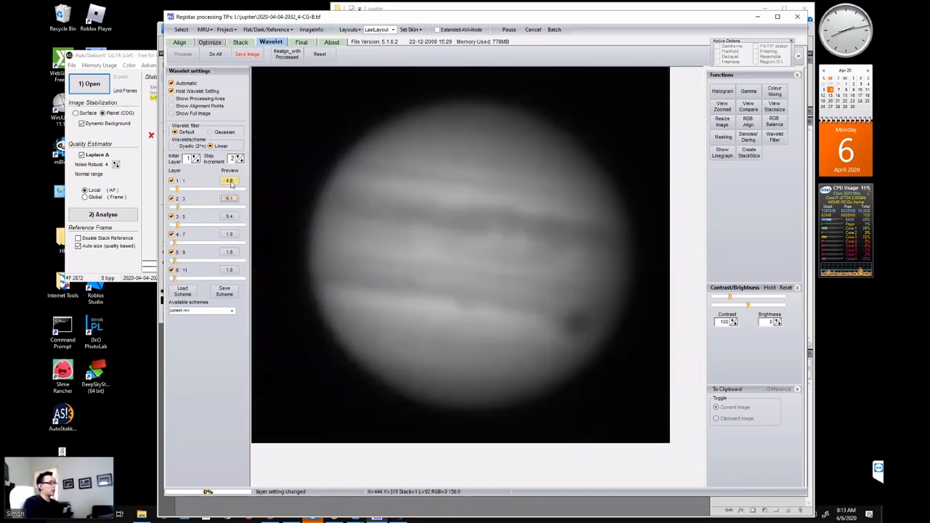
click(230, 181)
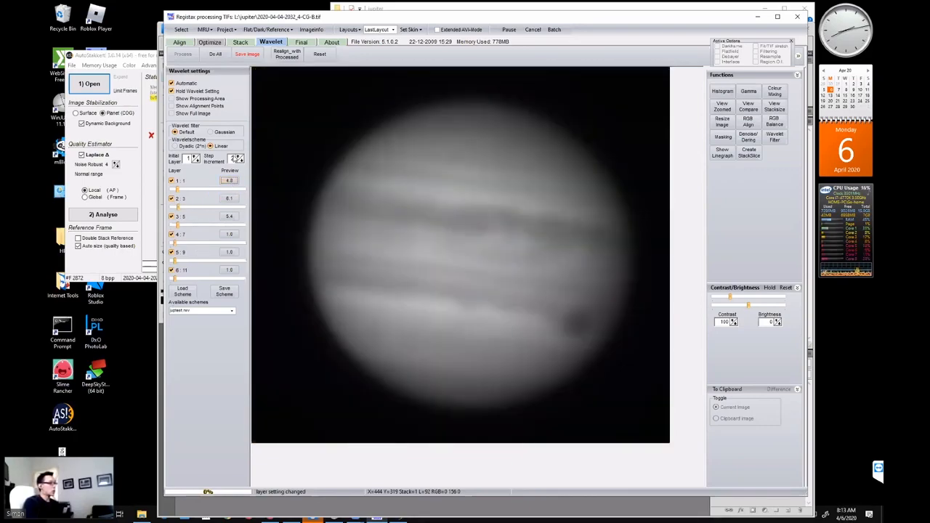
click(226, 131)
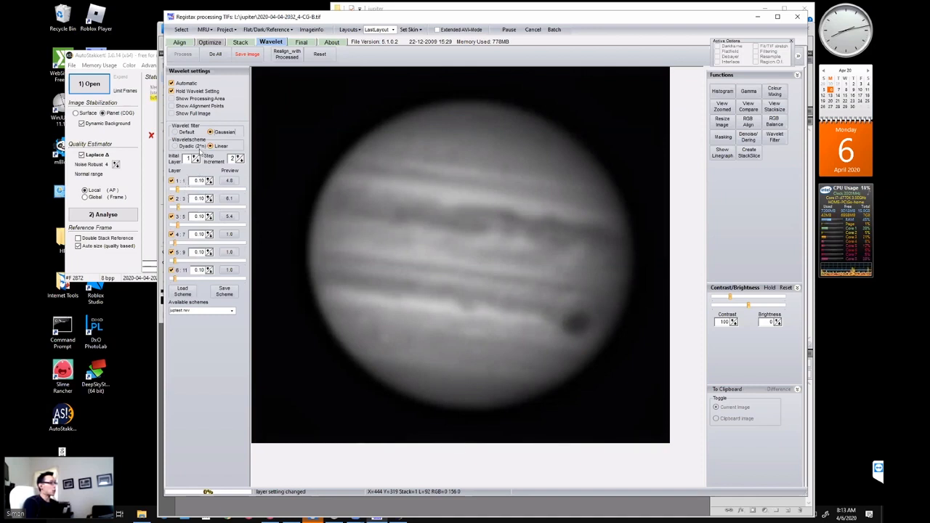
click(187, 133)
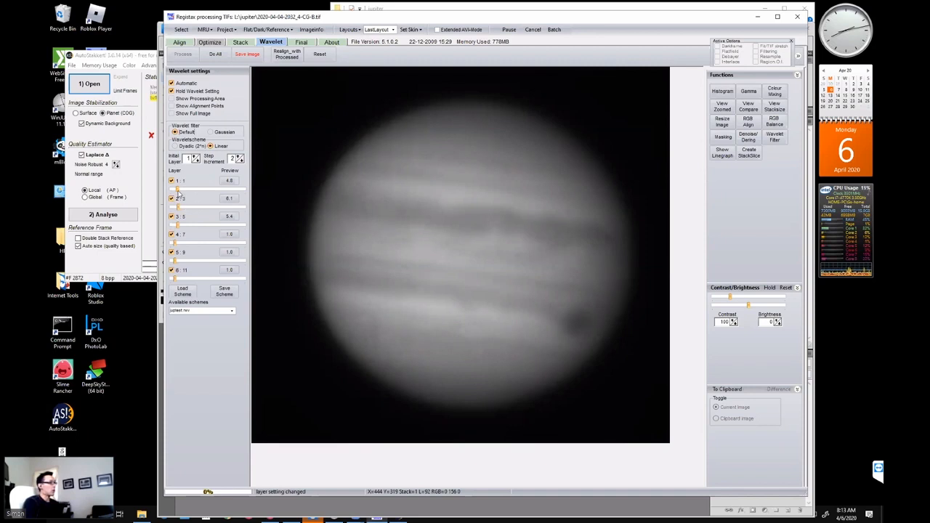
Raise wavelet layers 1, 2 and 3 to 54.8, 75.4 and 31.2, and reduce layers 1 and 2 to 20.2 and 46.6.
click(178, 191)
drag(178, 191, 183, 188)
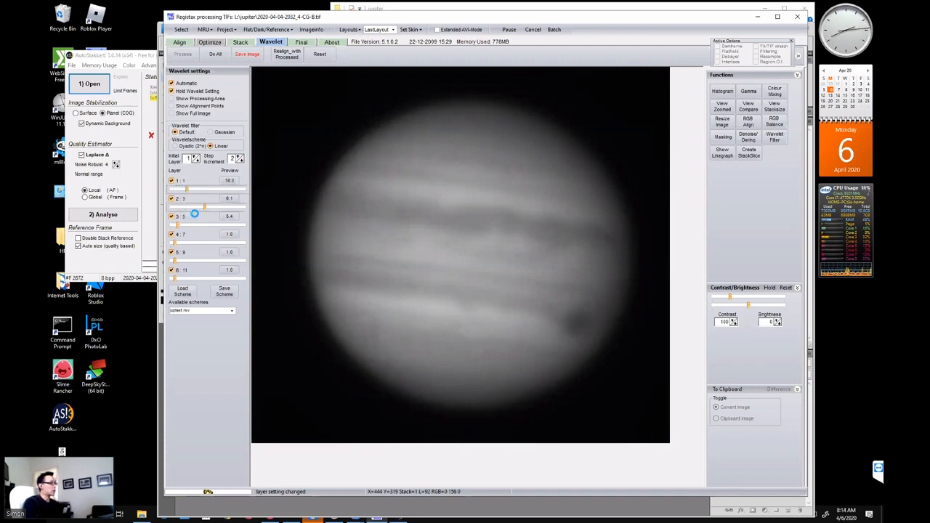
drag(178, 225, 196, 224)
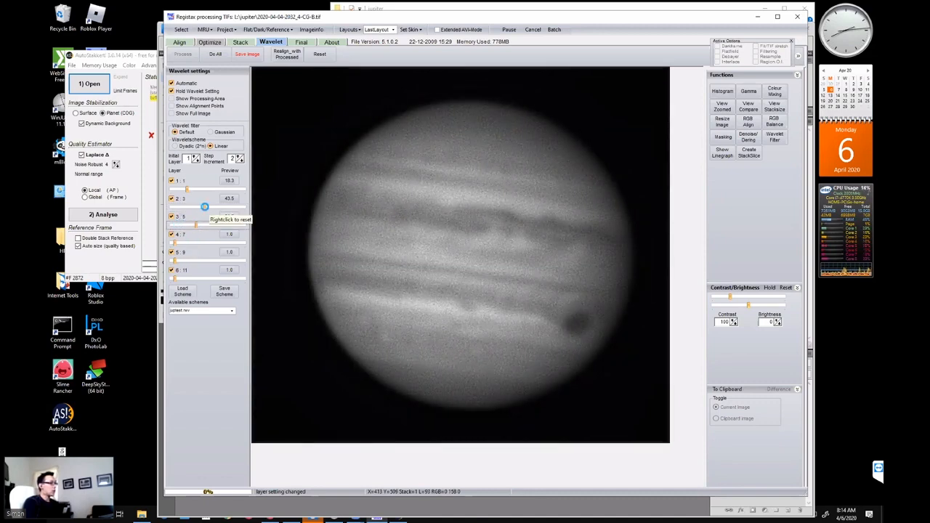
drag(206, 208, 212, 189)
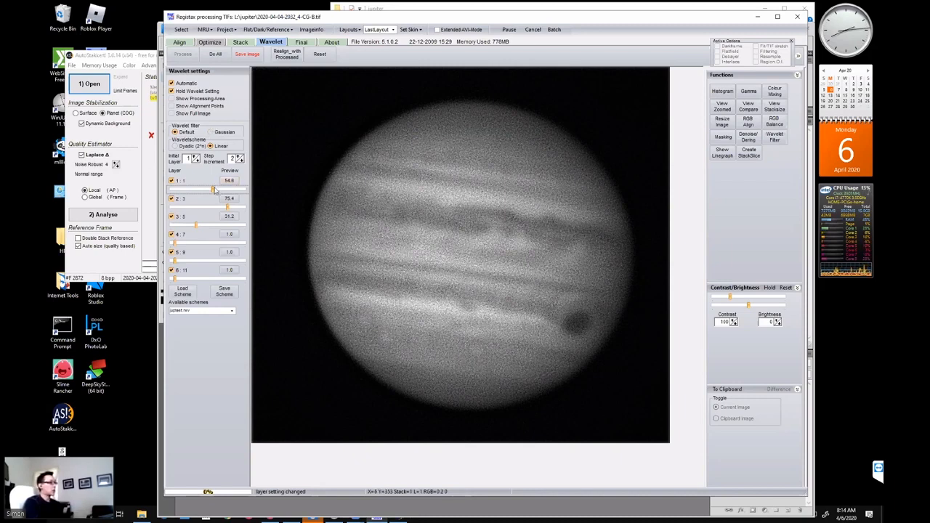
drag(213, 188, 206, 208)
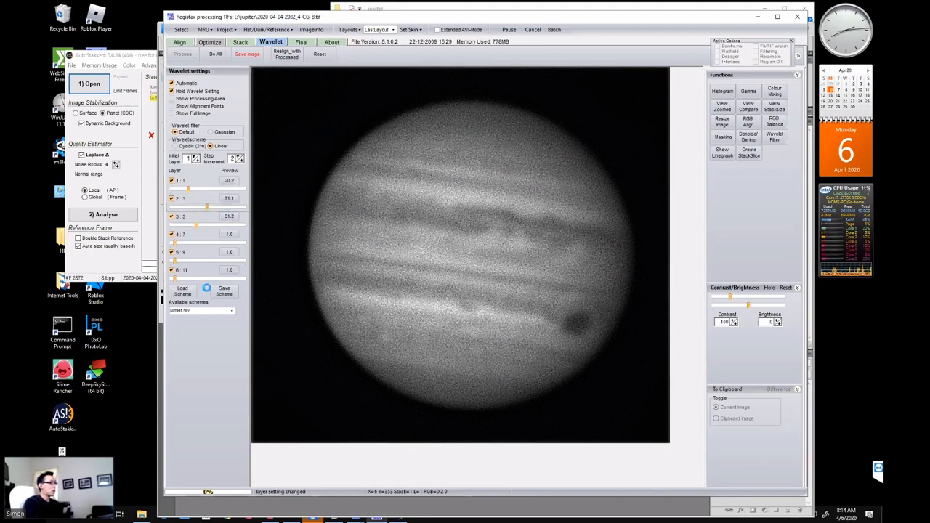
Load the saved wavelet schemes jup238good.rwv and jup238hard.rwv in turn to compare their sharpening on Jupiter.
click(226, 311)
click(230, 311)
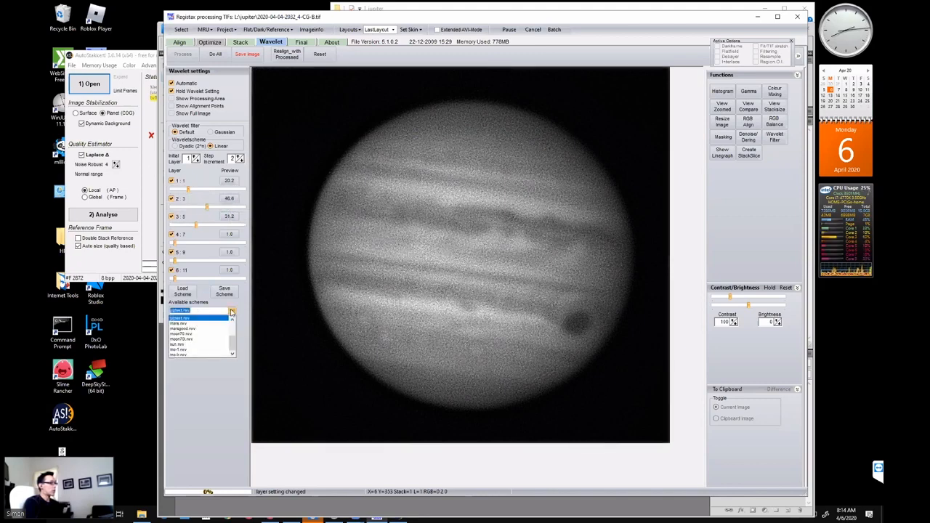
scroll(197, 337, up, 2)
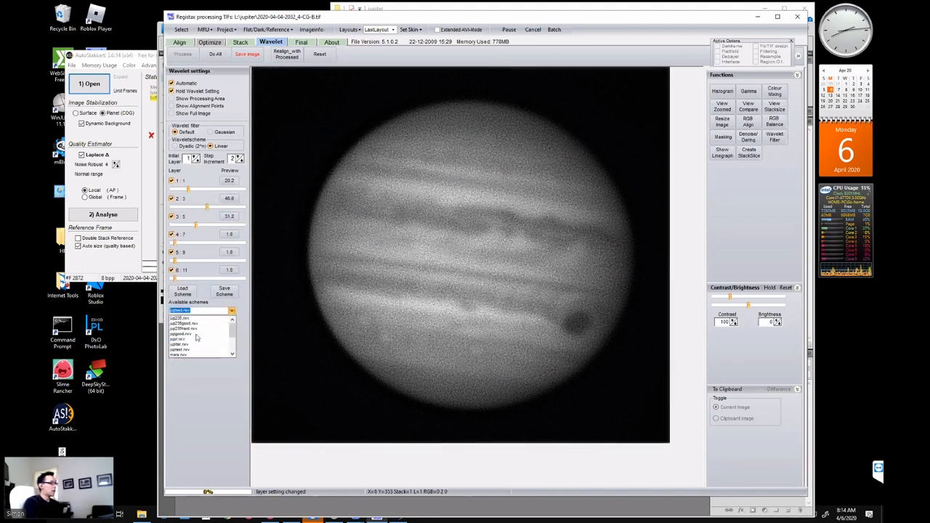
scroll(197, 338, down, 2)
scroll(199, 344, up, 1)
scroll(199, 345, up, 2)
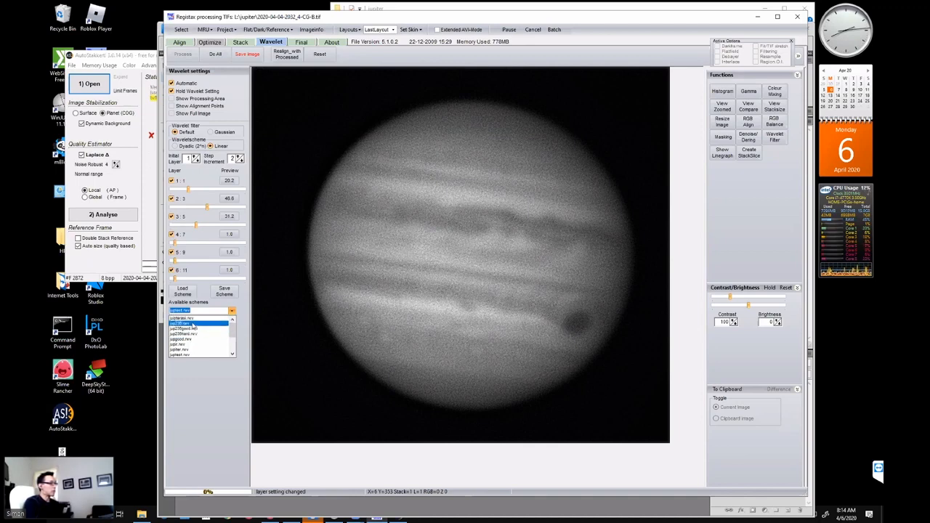
click(192, 326)
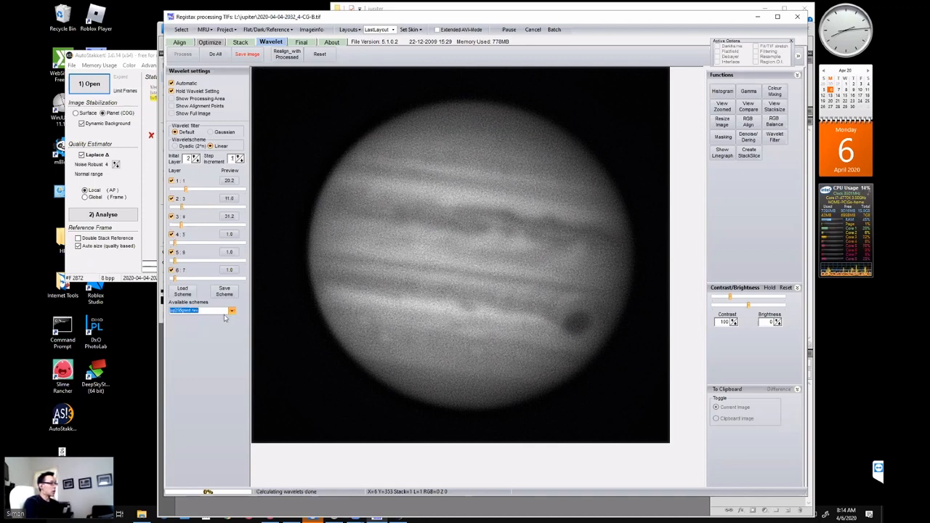
click(232, 311)
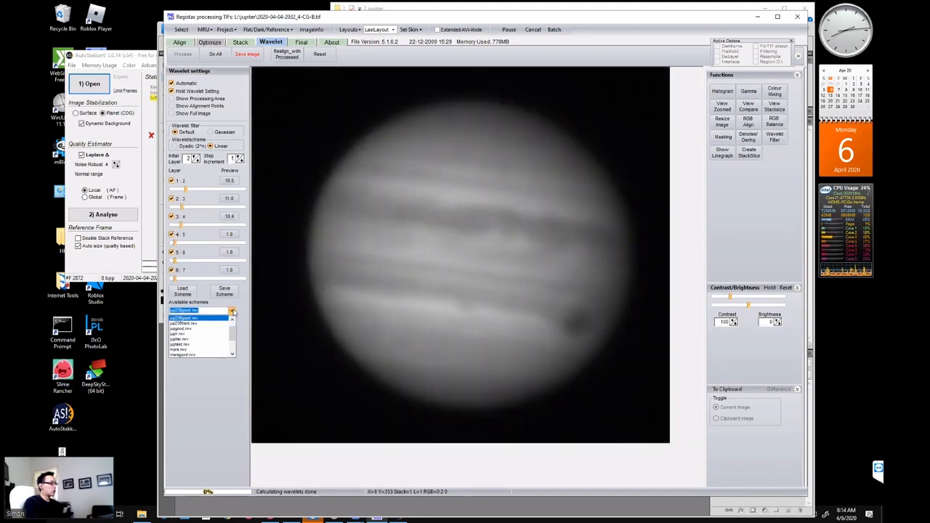
click(196, 323)
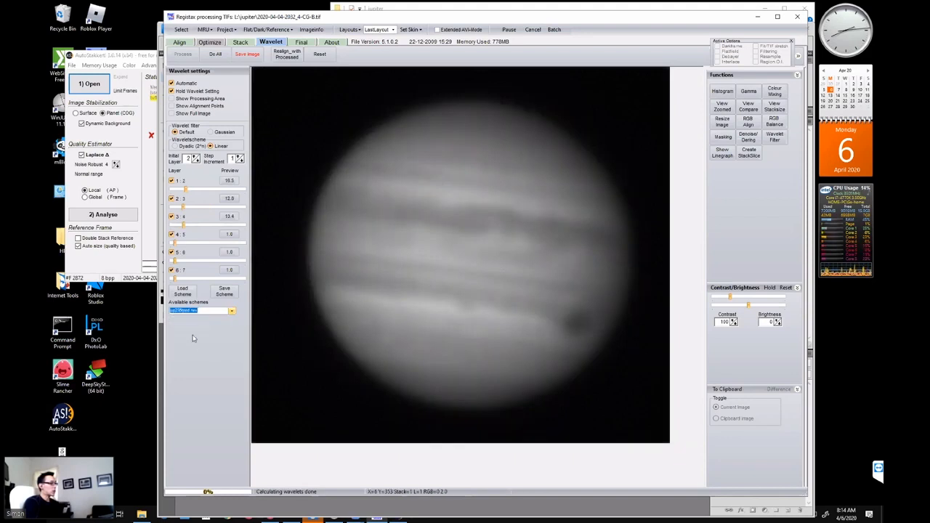
Load the saved wavelet scheme juptest.rwv for the Jupiter image.
click(232, 311)
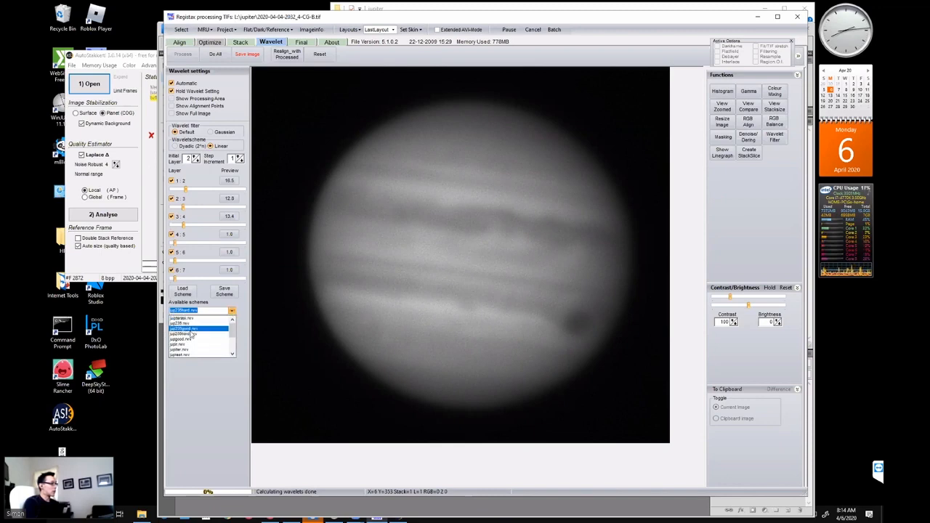
scroll(193, 332, down, 3)
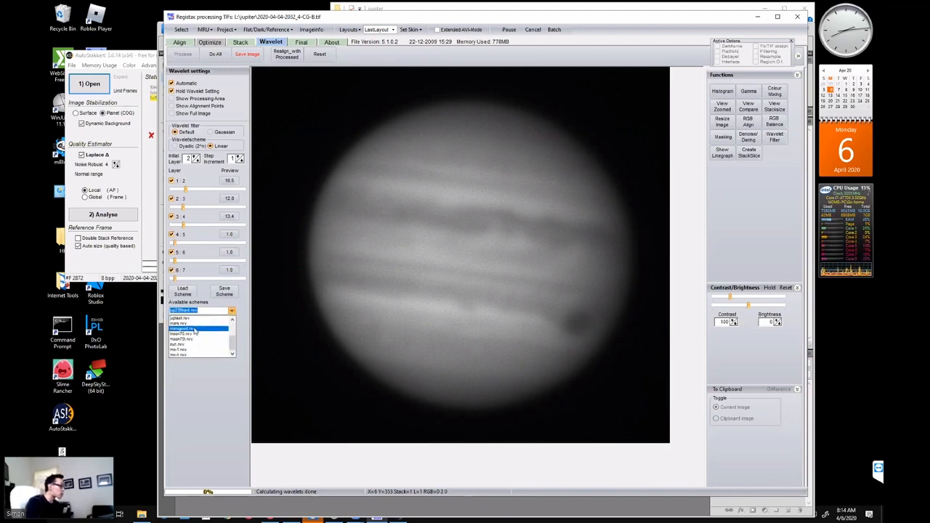
scroll(195, 331, up, 1)
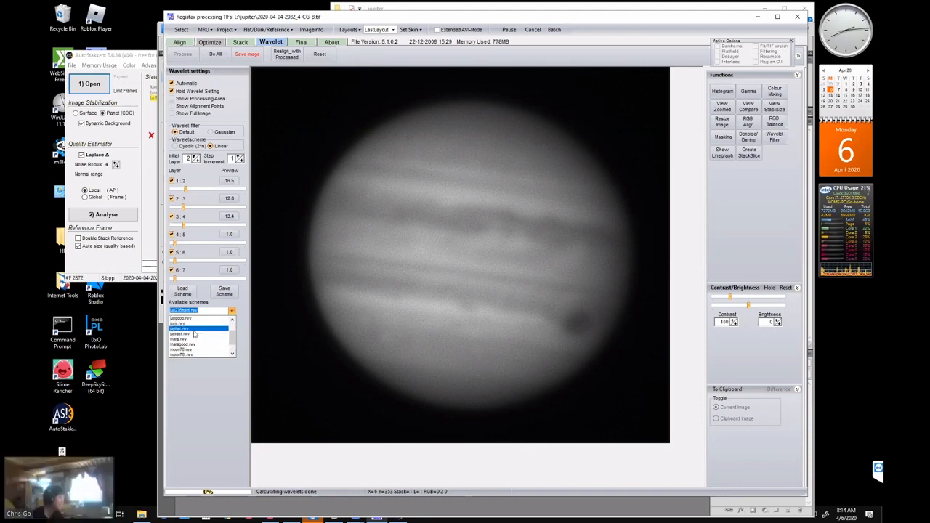
click(192, 331)
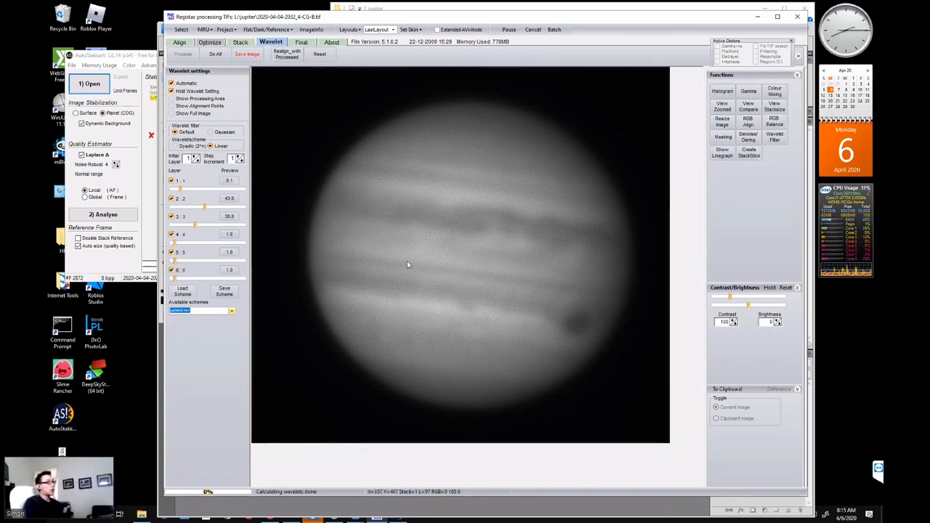
Preview the detail that wavelet layers 3, 4 and 5 affect on Jupiter.
click(230, 217)
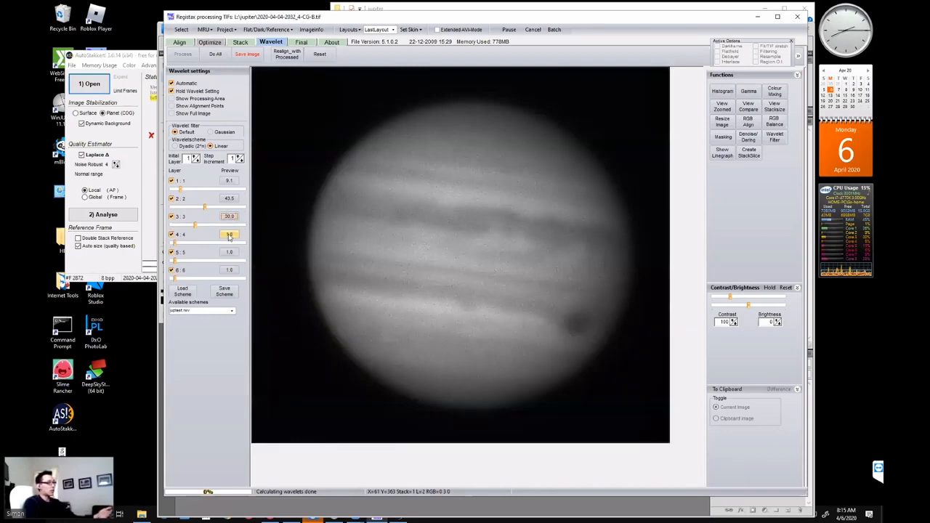
mouse_move(229, 236)
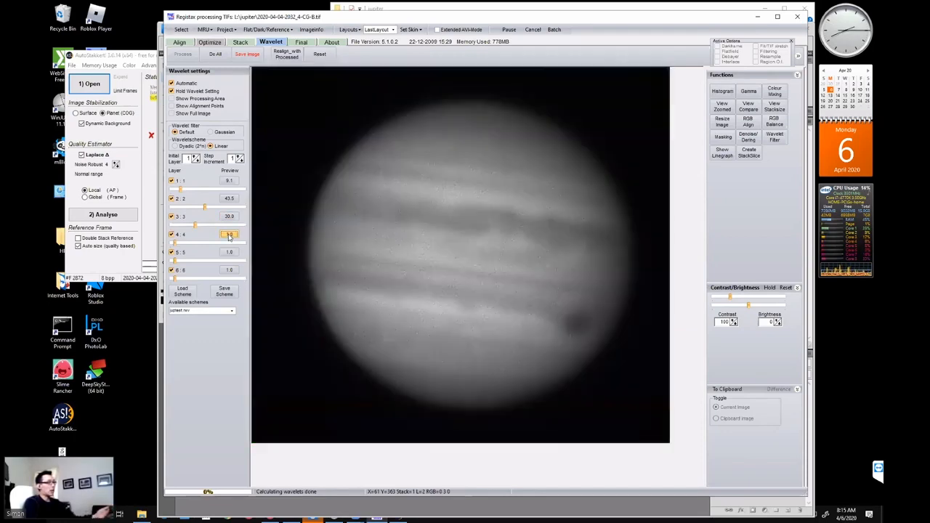
mouse_move(228, 253)
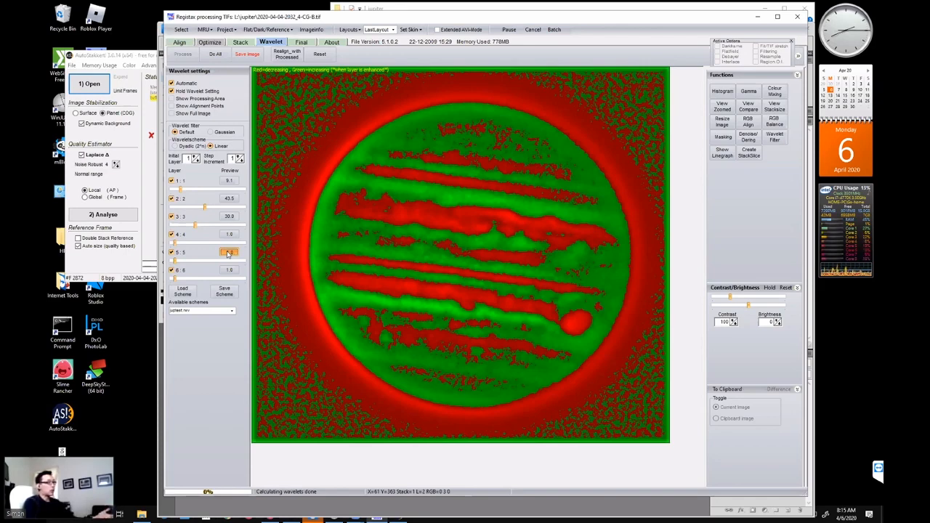
click(228, 252)
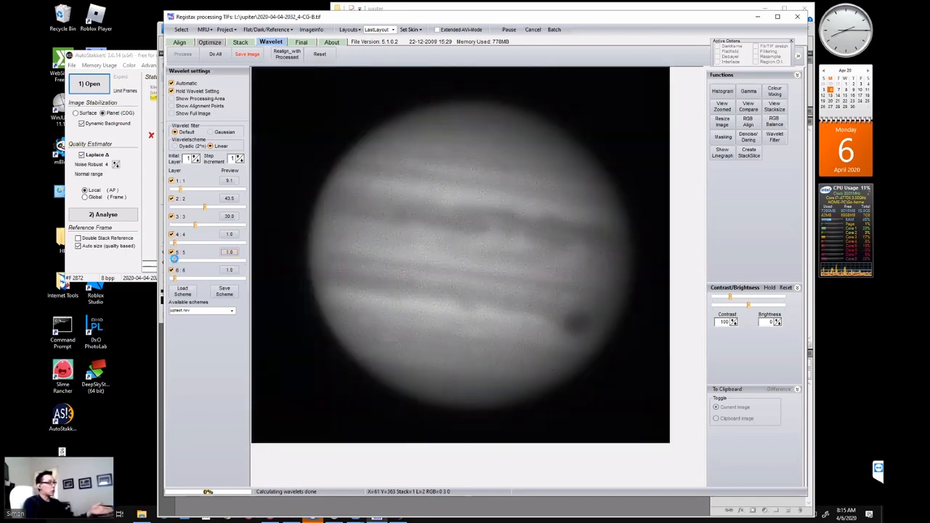
Try raising wavelet layer 5 to 60.7, and reset the layer to its default value.
drag(174, 259, 216, 263)
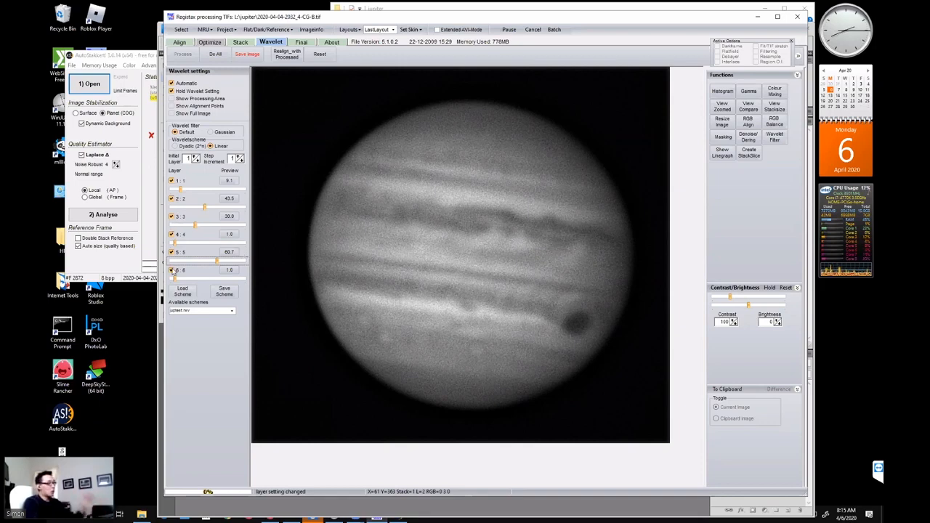
drag(217, 262, 177, 263)
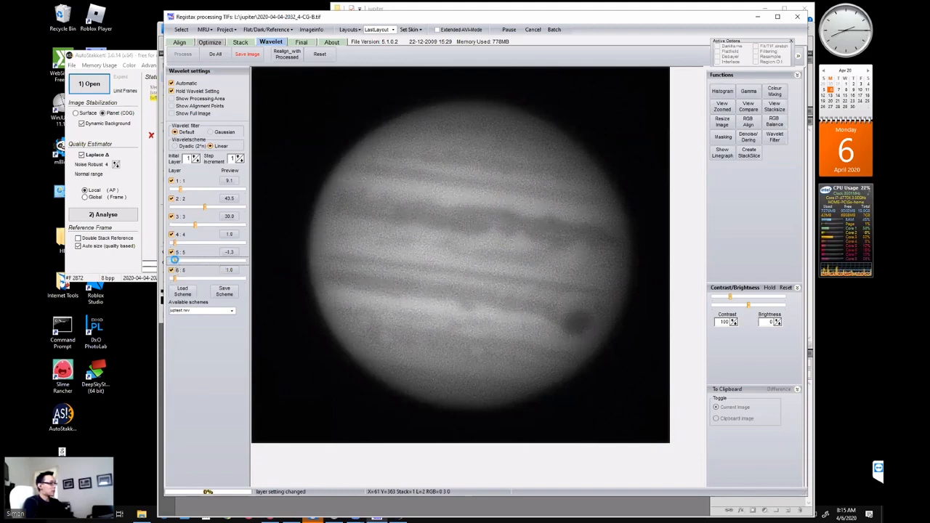
right_click(175, 260)
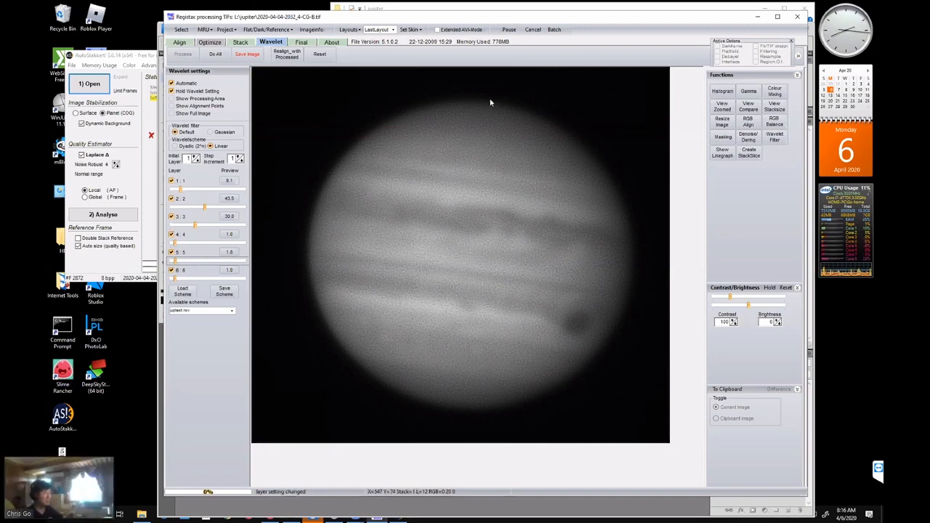
Switch to Photoshop and browse for images to open in the Jupiter folder on the Seagate Backup Plus Drive (J:).
click(758, 17)
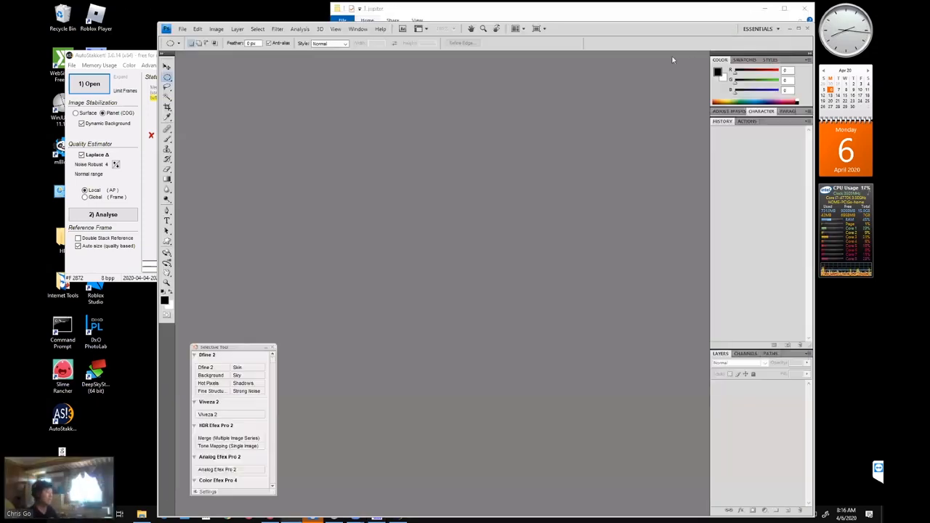
click(183, 28)
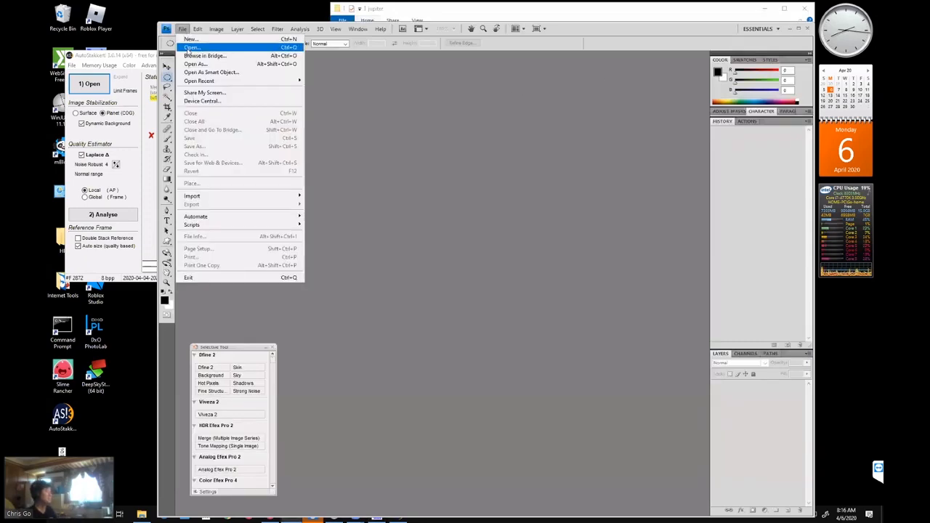
click(192, 45)
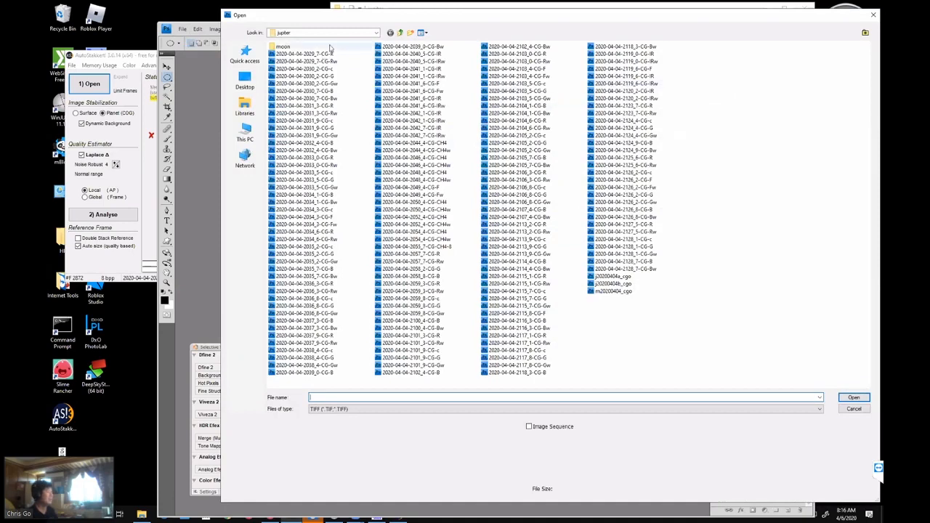
click(399, 32)
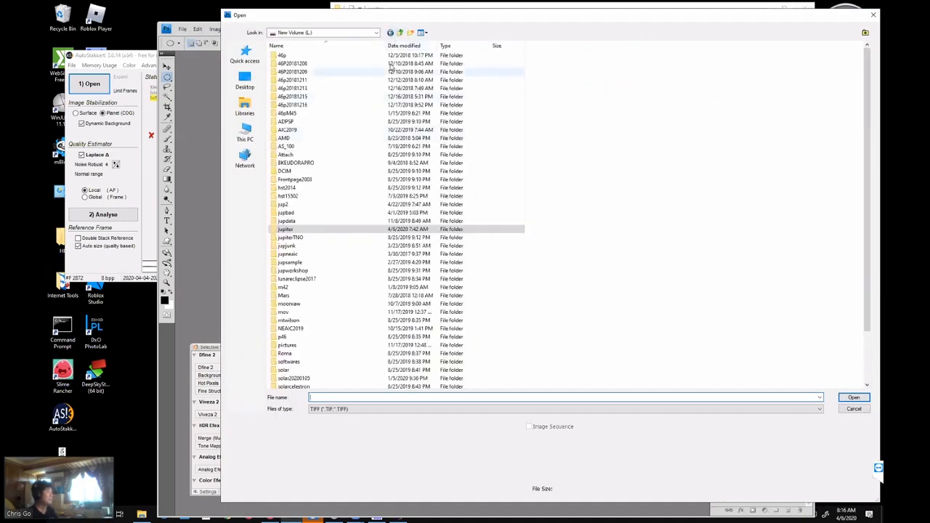
click(400, 32)
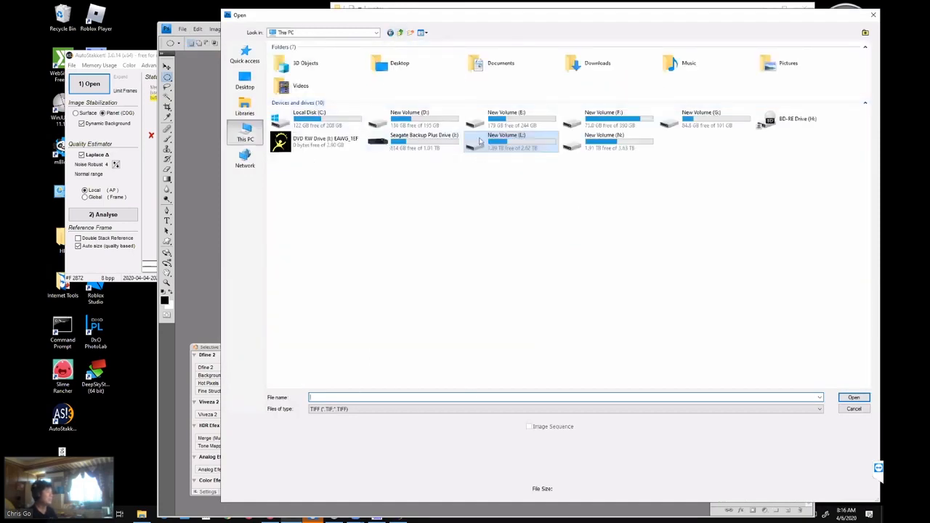
double_click(387, 146)
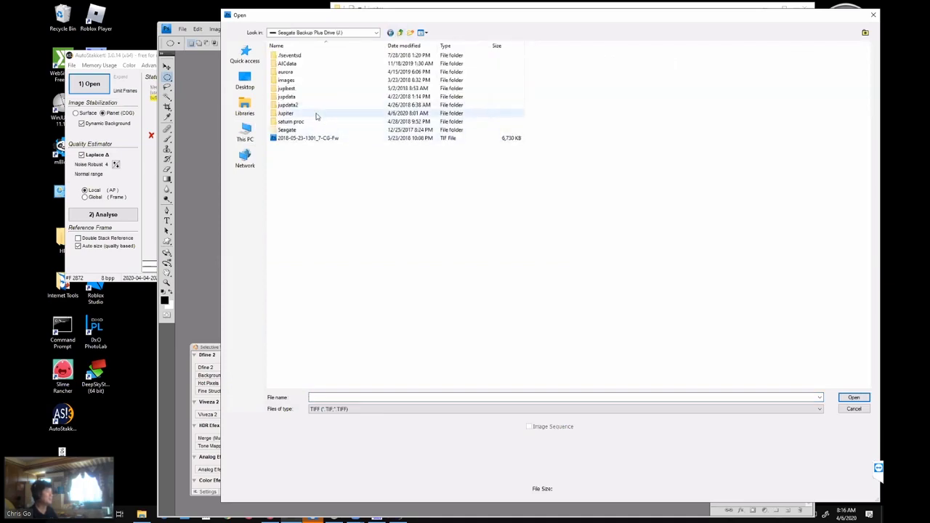
double_click(317, 113)
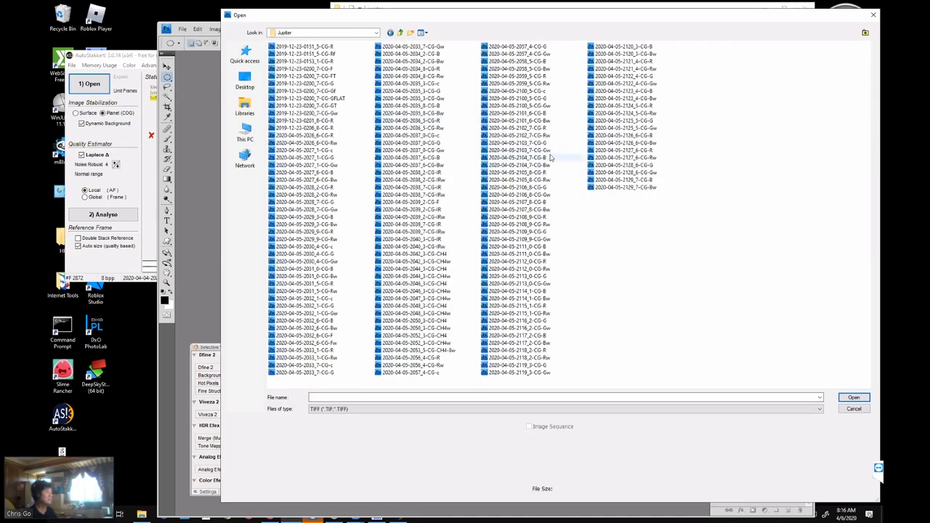
click(552, 165)
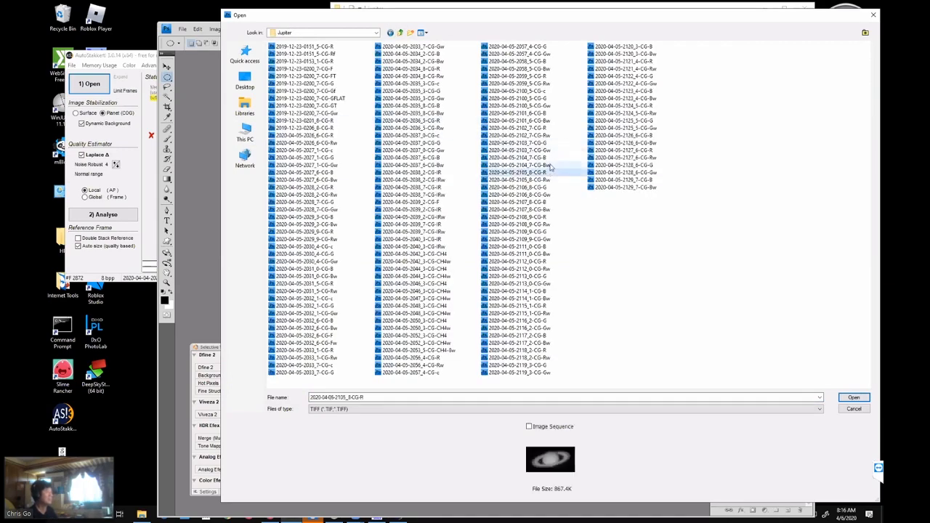
ctrl+click(553, 149)
ctrl+click(556, 138)
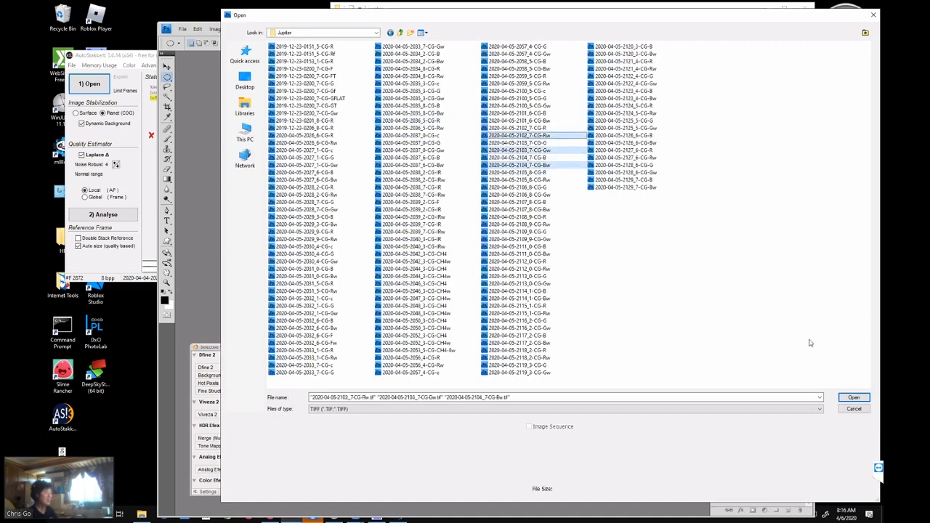
click(844, 396)
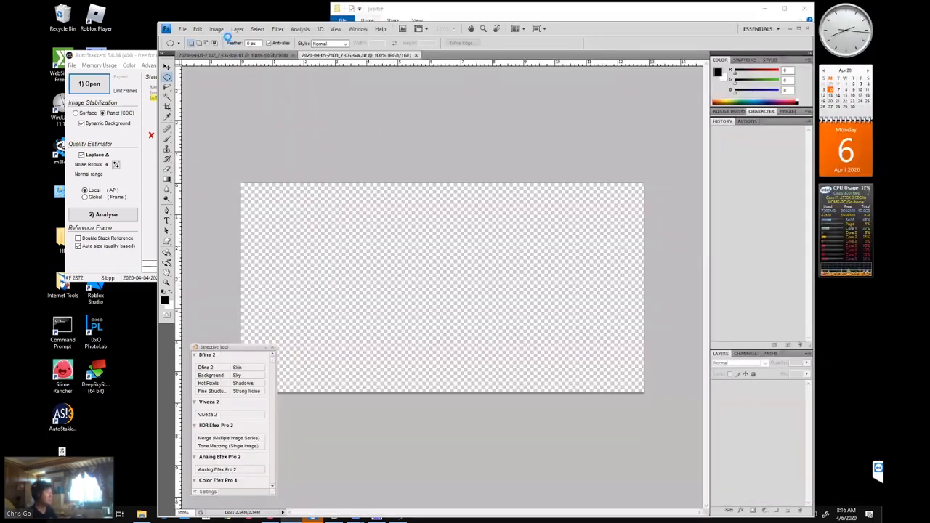
Convert each of the three open Saturn images, Bw, Gw and Rw, from RGB to grayscale mode.
click(218, 29)
mouse_move(226, 39)
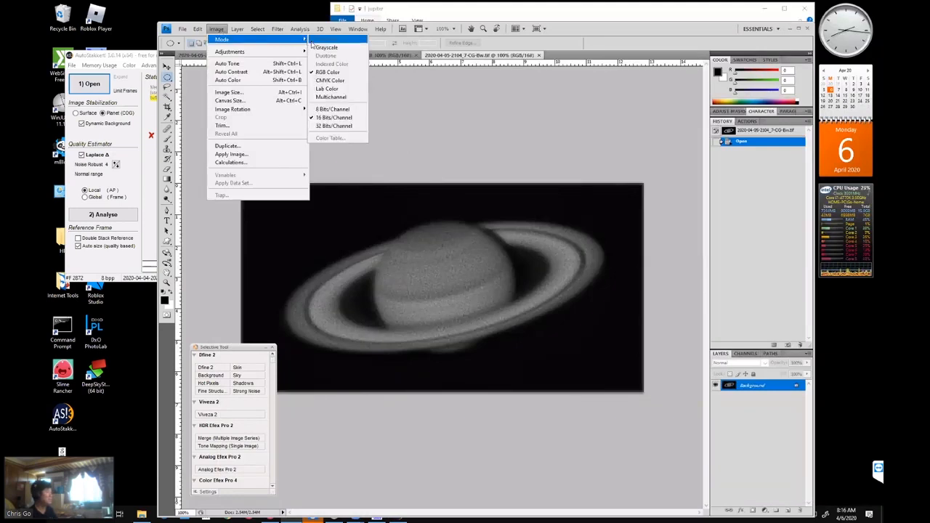
click(317, 47)
click(325, 55)
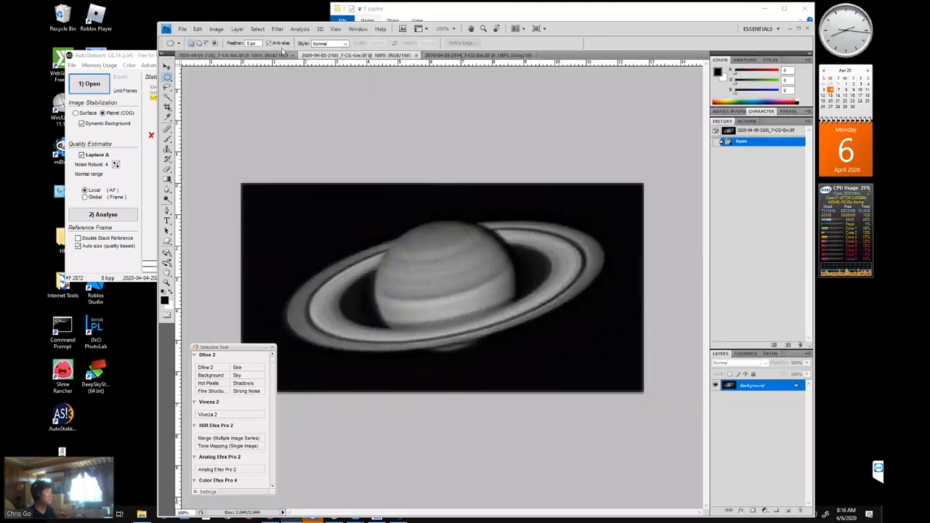
click(217, 30)
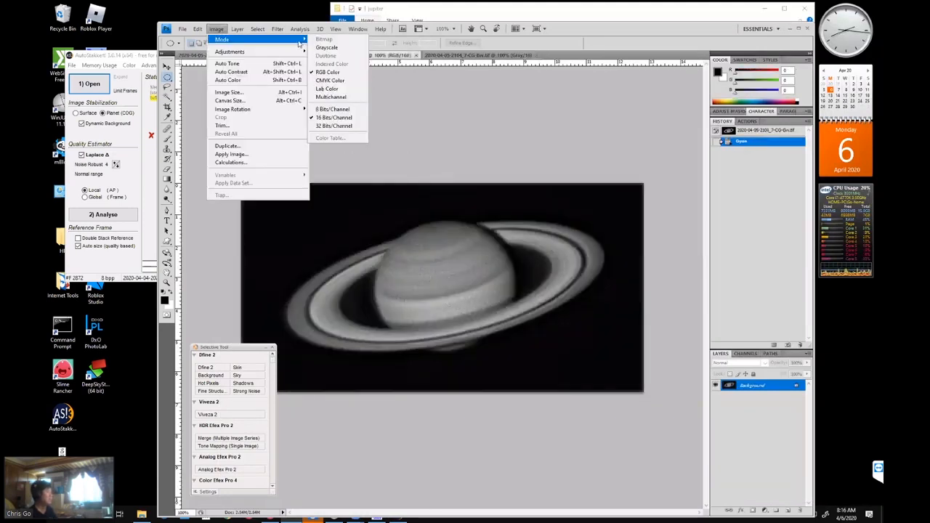
mouse_move(232, 39)
click(320, 47)
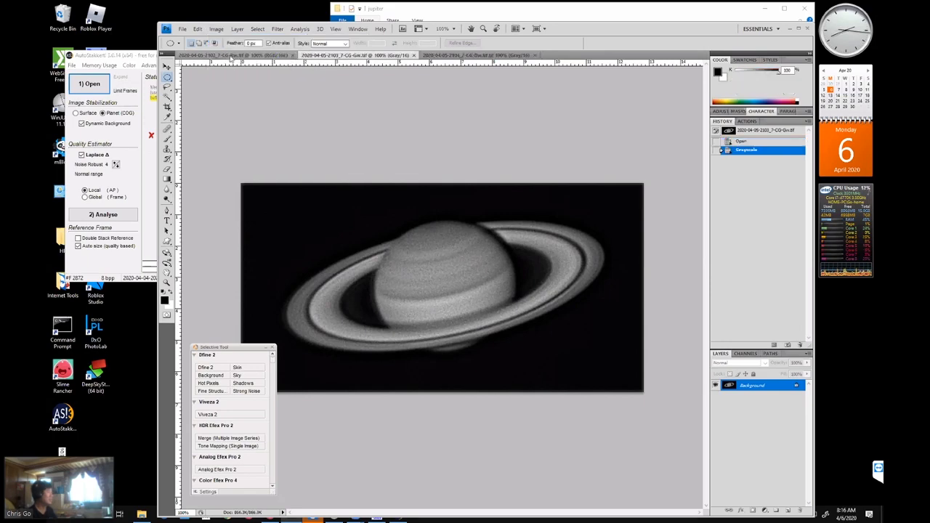
key(ctrl+z)
click(216, 30)
mouse_move(222, 39)
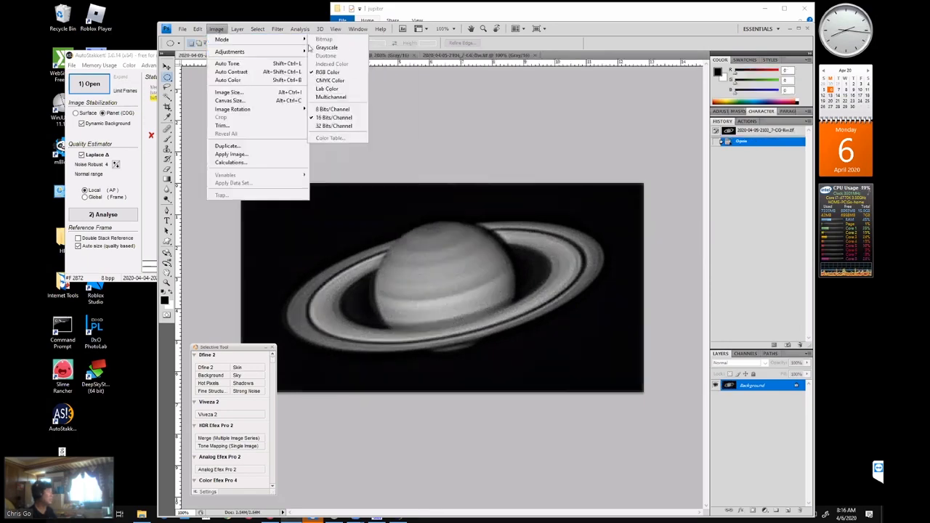
click(324, 47)
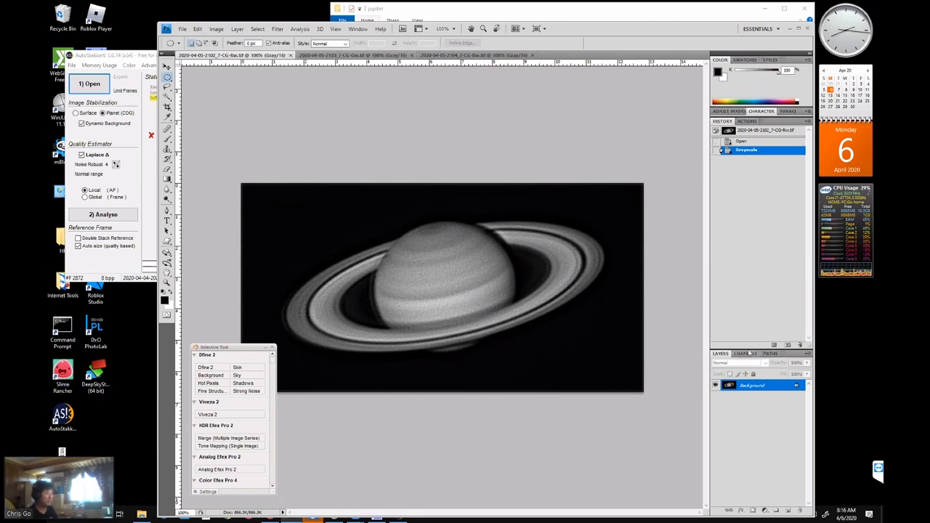
Merge the three grayscale Saturn images into one RGB Color image with 3 channels, keeping the proposed channel assignment.
click(750, 353)
click(806, 356)
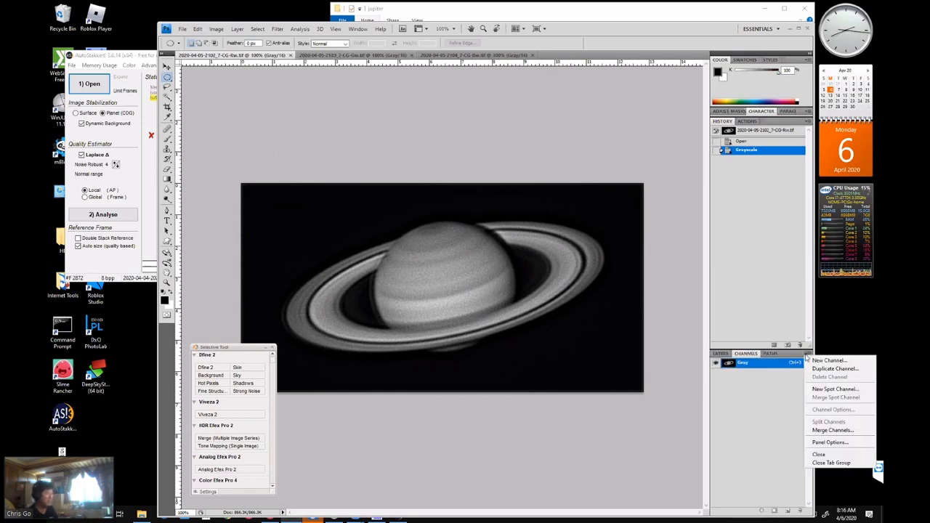
click(817, 424)
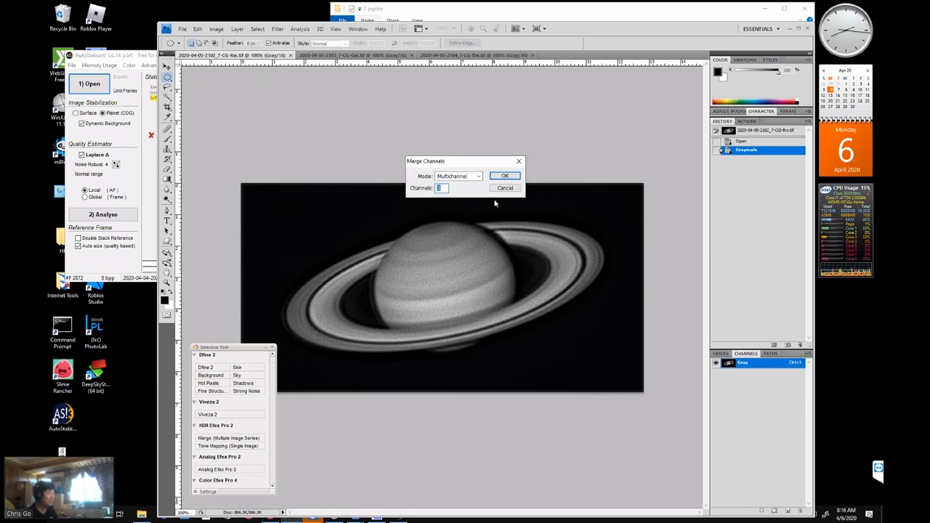
click(464, 176)
click(457, 186)
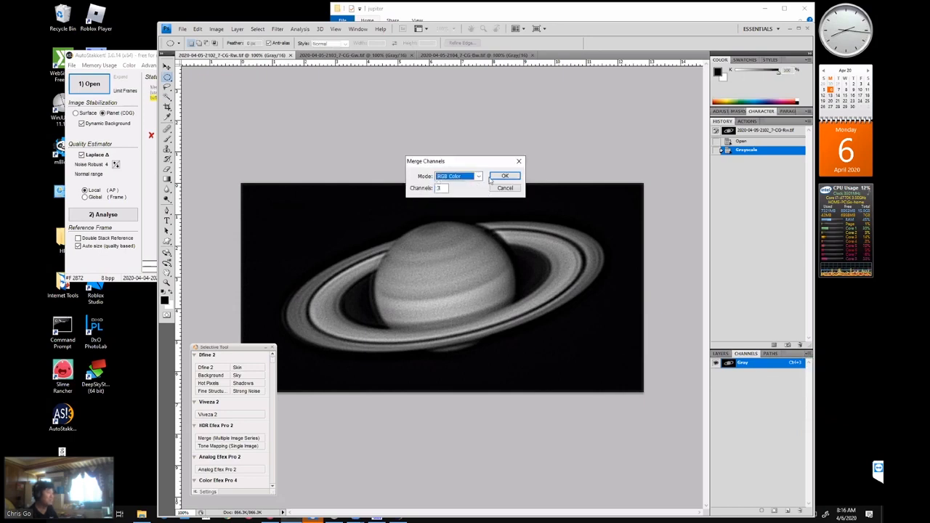
click(493, 178)
click(515, 168)
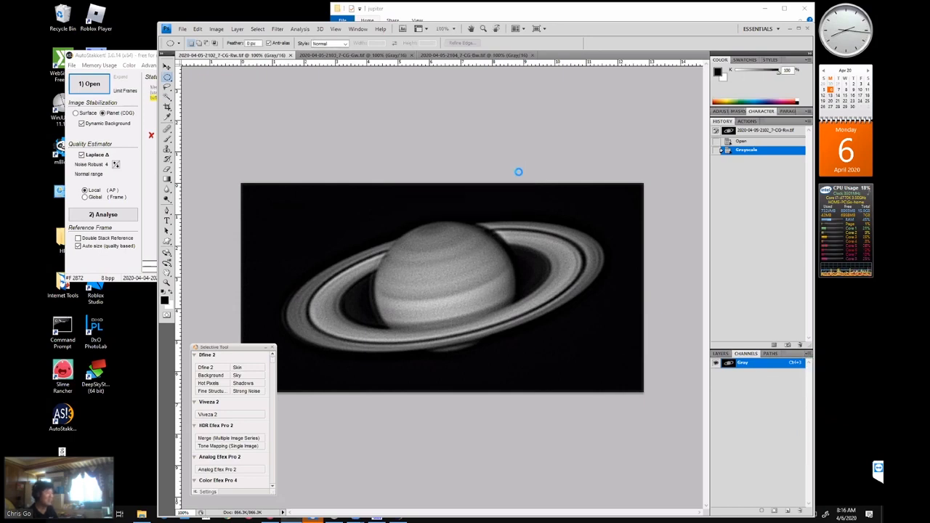
Compare the red, green and blue channels of the merged Saturn image to check their alignment.
click(738, 372)
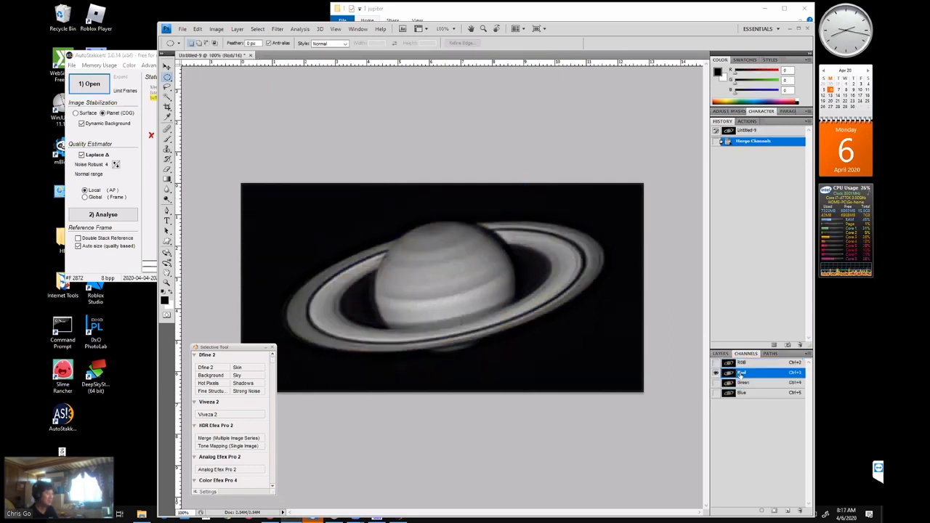
click(744, 382)
key(ctrl+2)
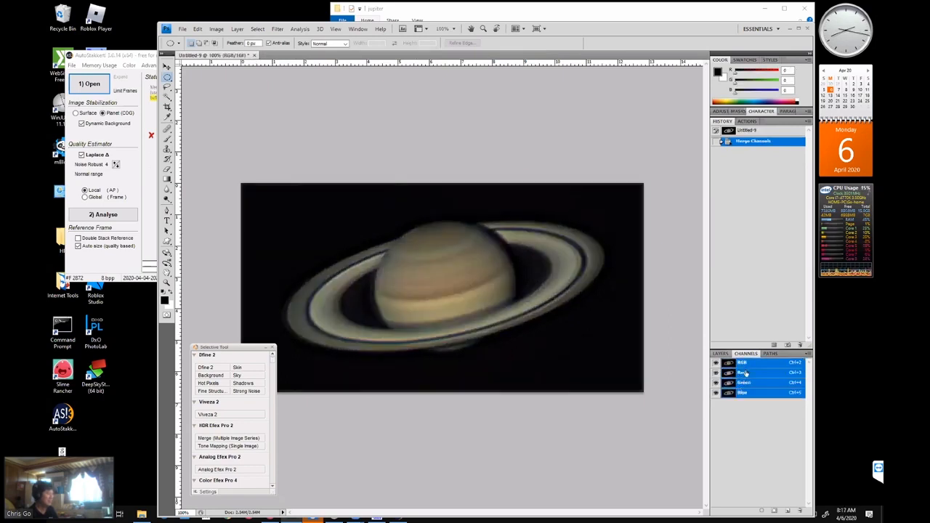
click(745, 373)
click(746, 381)
click(746, 375)
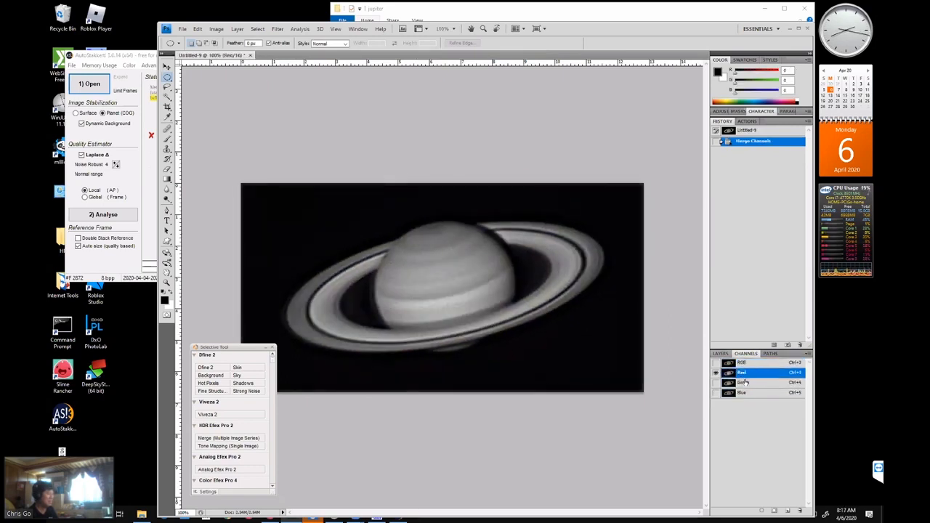
click(745, 383)
click(746, 393)
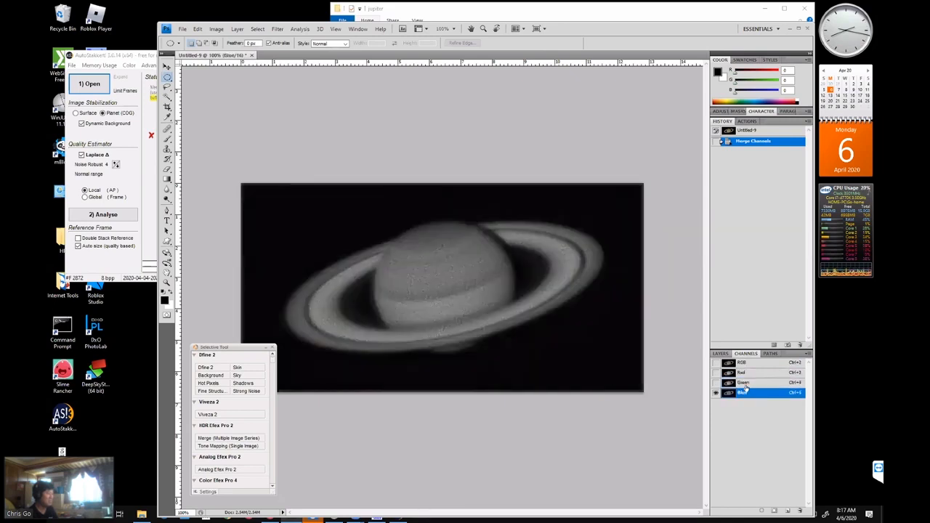
Nudge the blue channel twice with the Move tool to align it with the green channel.
click(745, 383)
click(745, 393)
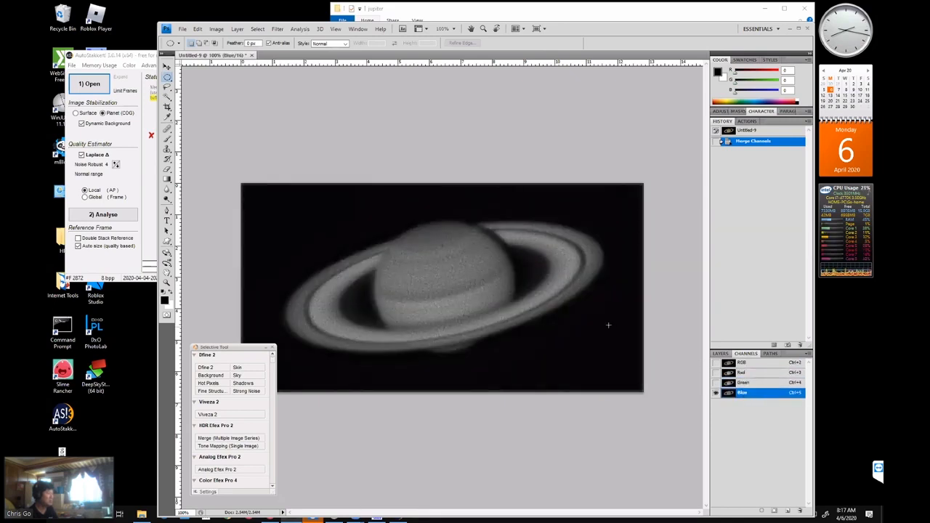
click(168, 66)
key(Right)
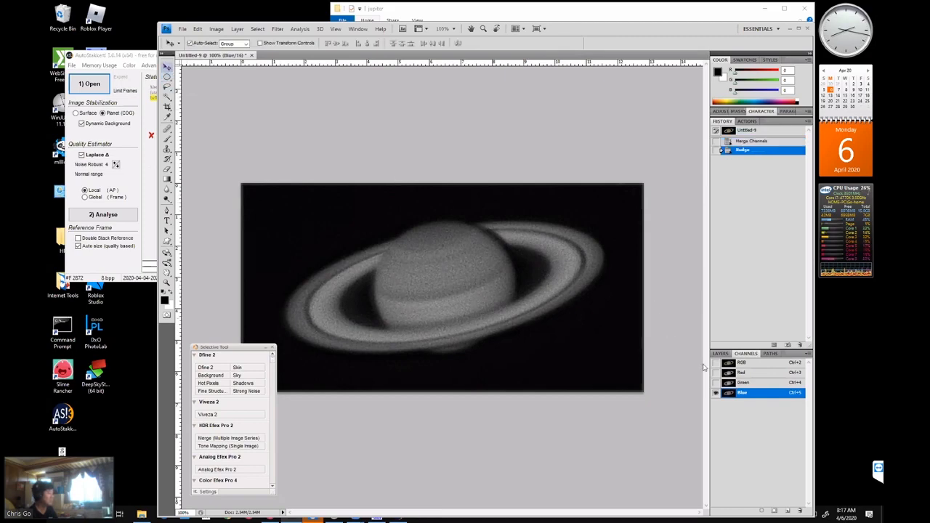
click(743, 383)
click(746, 391)
key(Right)
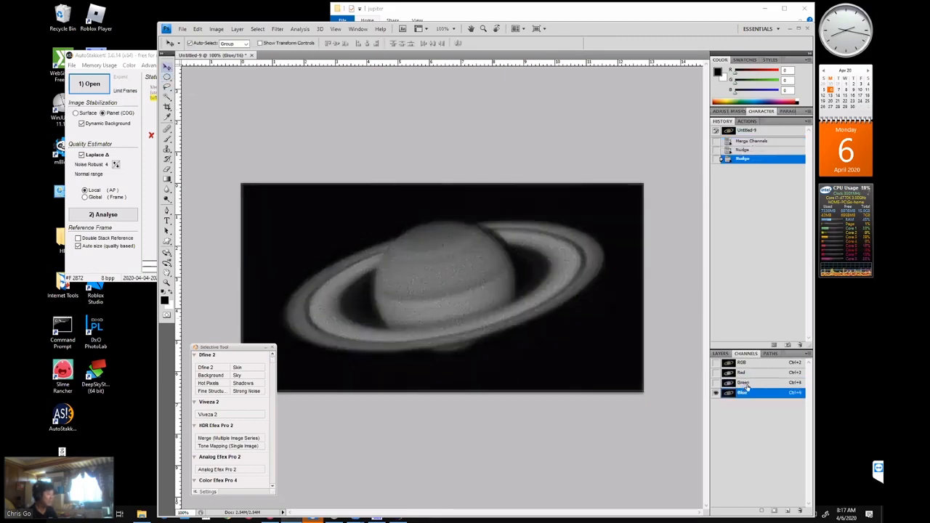
Nudge the red channel once to align it with the green channel, and return to the RGB composite.
click(748, 384)
click(750, 373)
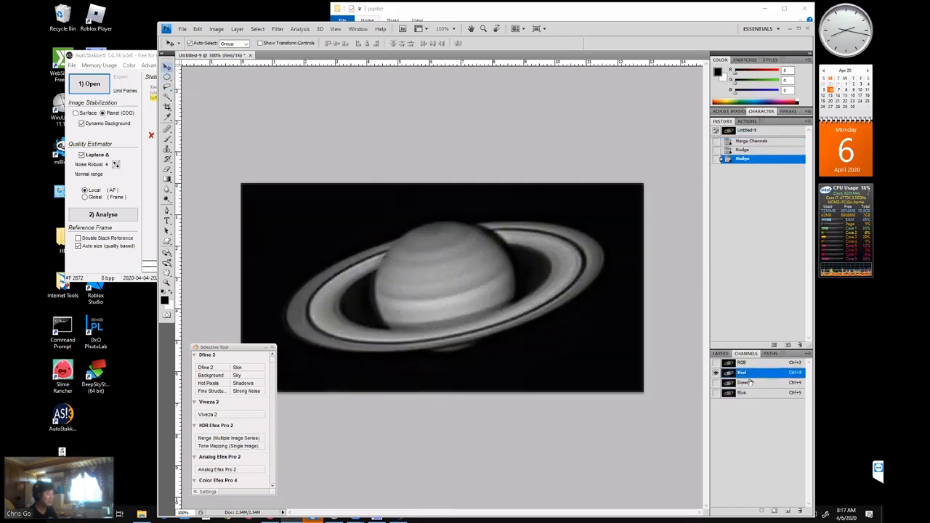
click(749, 382)
click(749, 374)
key(Right)
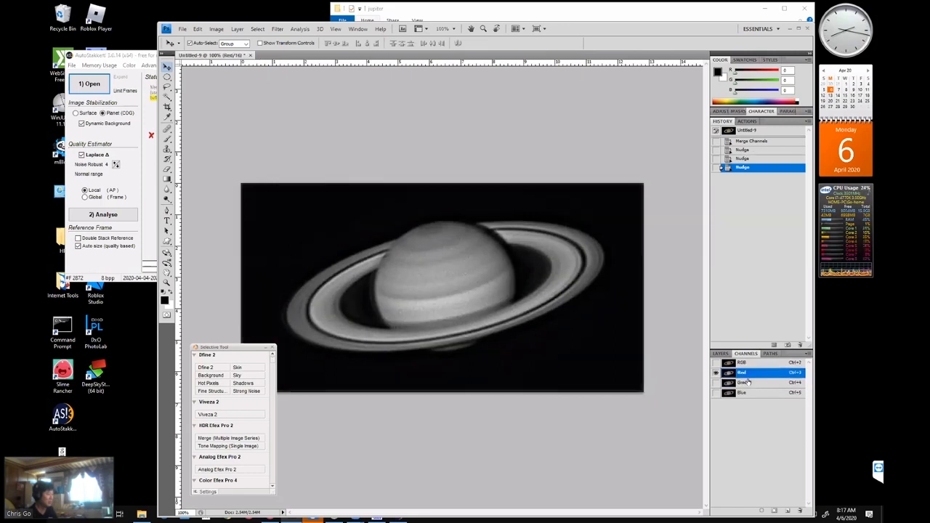
click(749, 382)
click(747, 362)
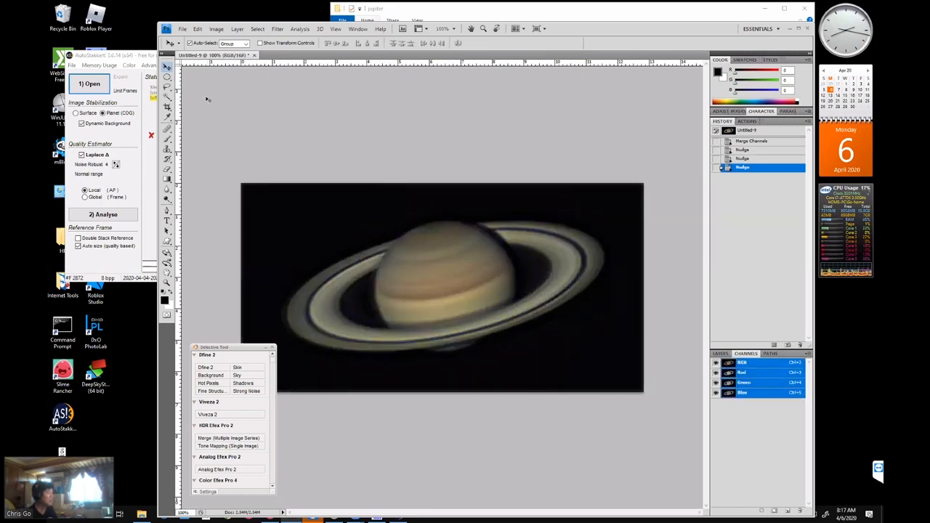
click(183, 29)
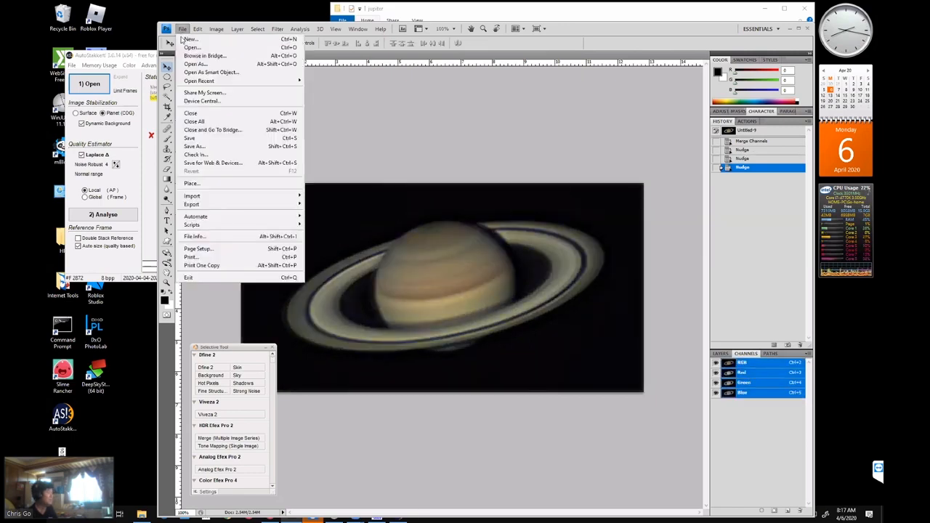
click(211, 144)
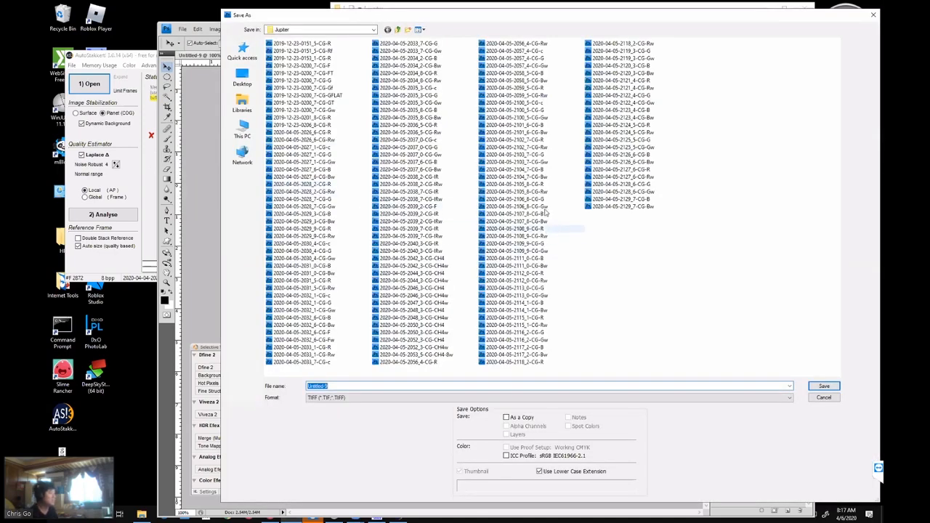
double_click(545, 155)
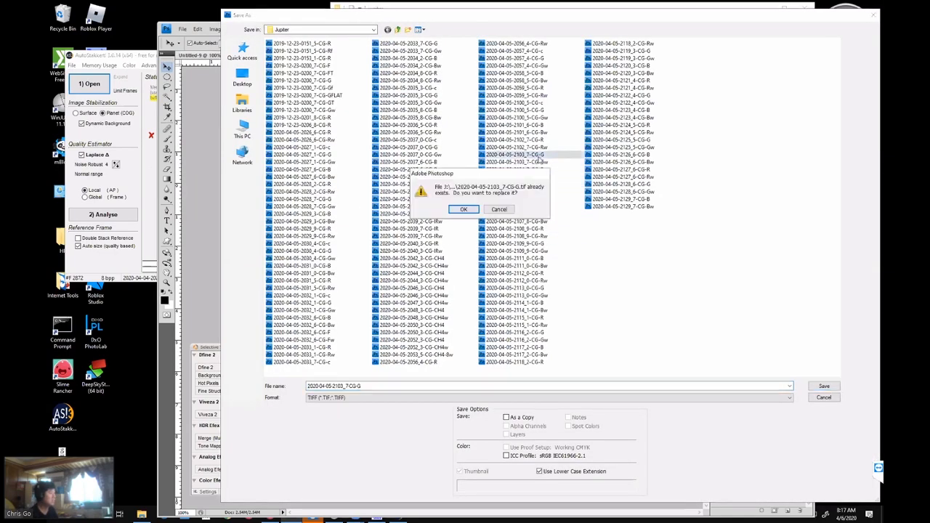
click(498, 210)
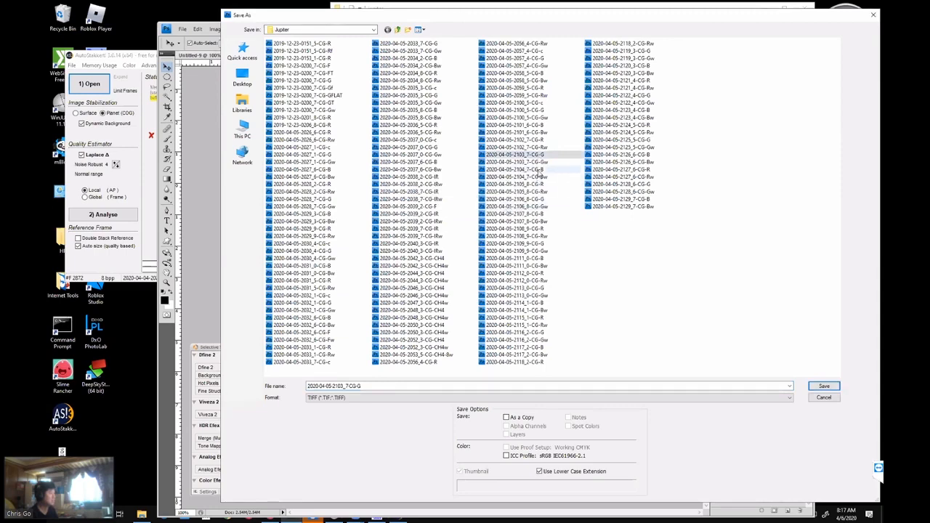
click(368, 385)
click(386, 386)
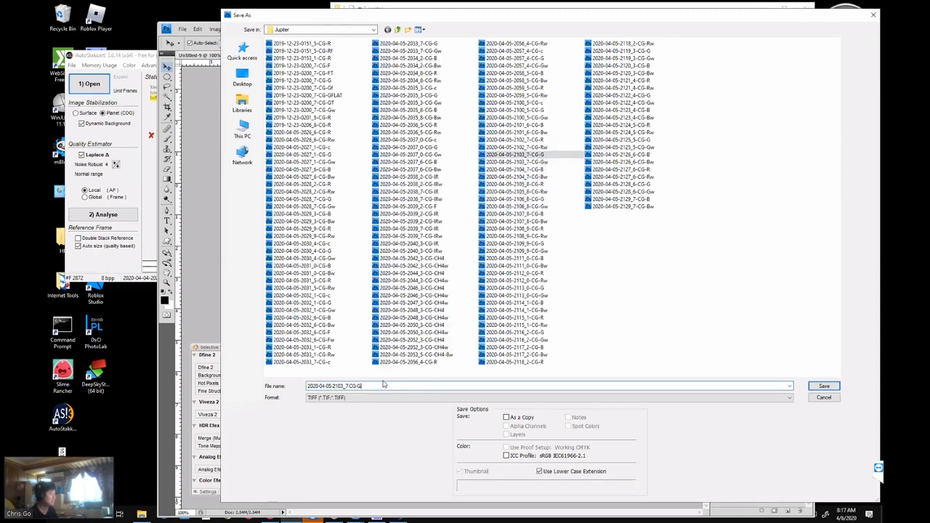
key(Return)
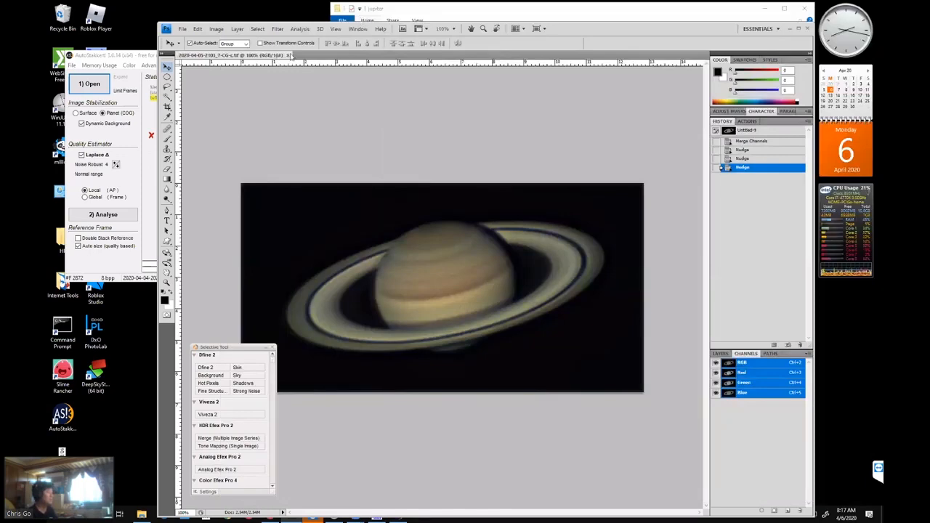
click(287, 55)
click(181, 29)
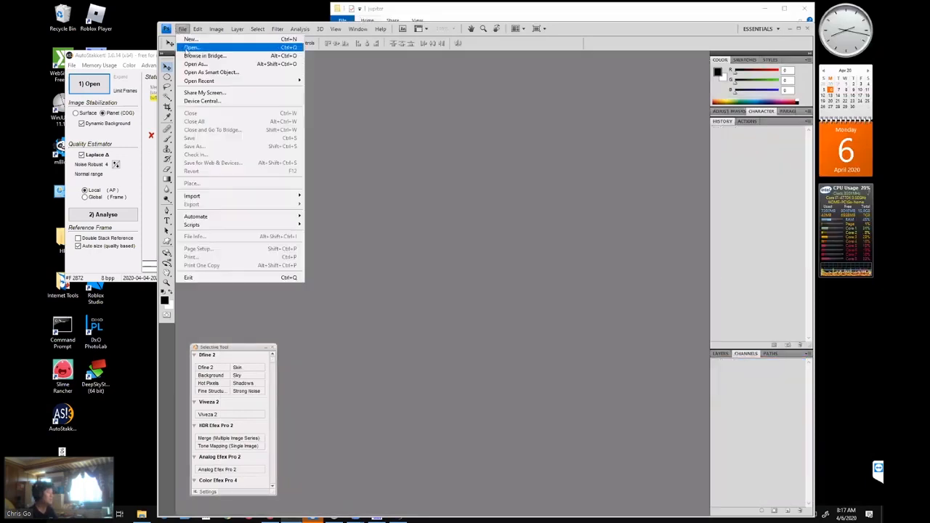
click(196, 50)
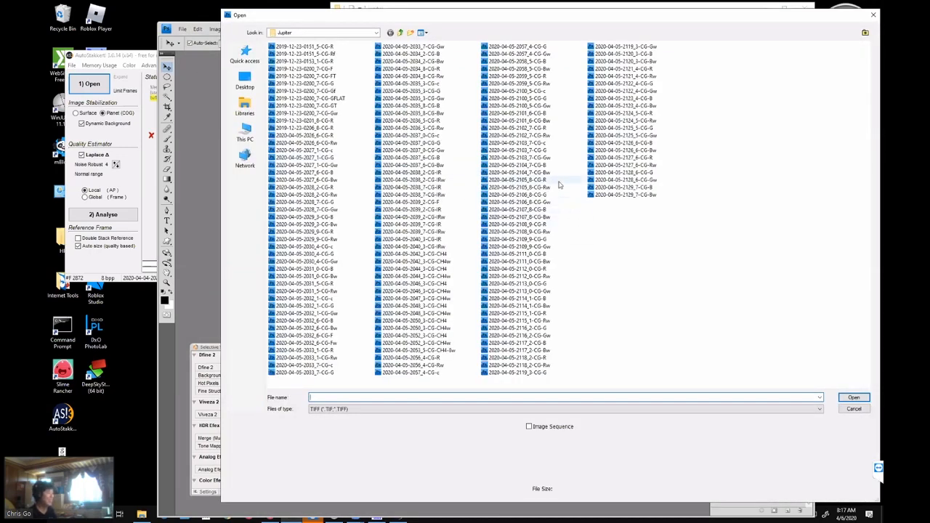
click(557, 217)
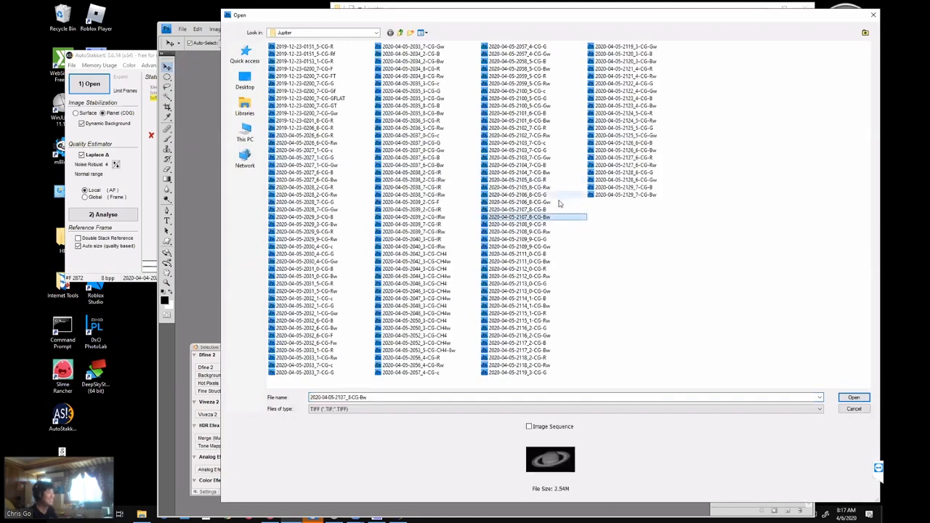
key(Return)
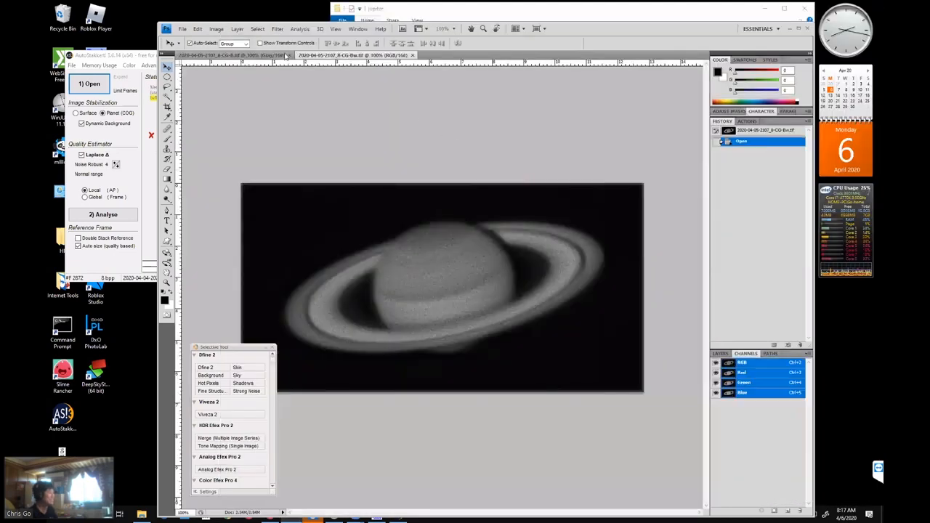
click(290, 55)
click(289, 55)
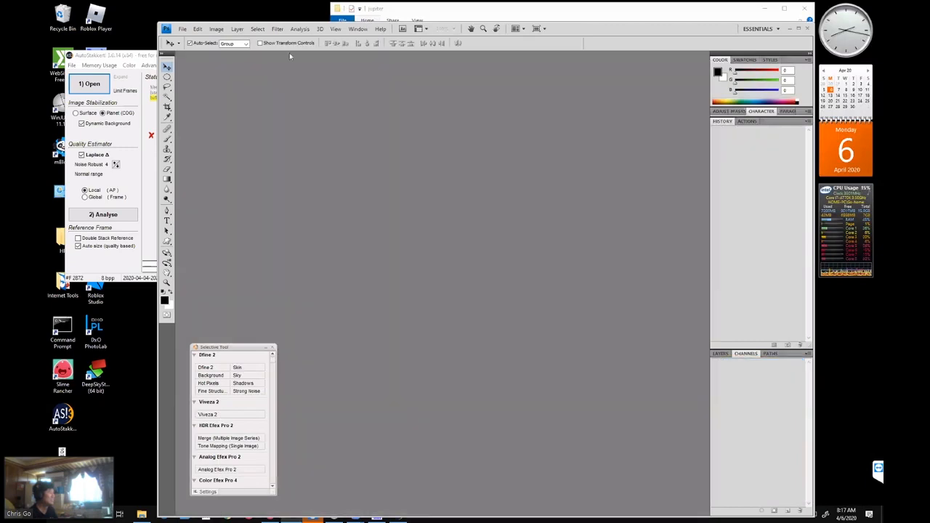
click(183, 29)
click(194, 50)
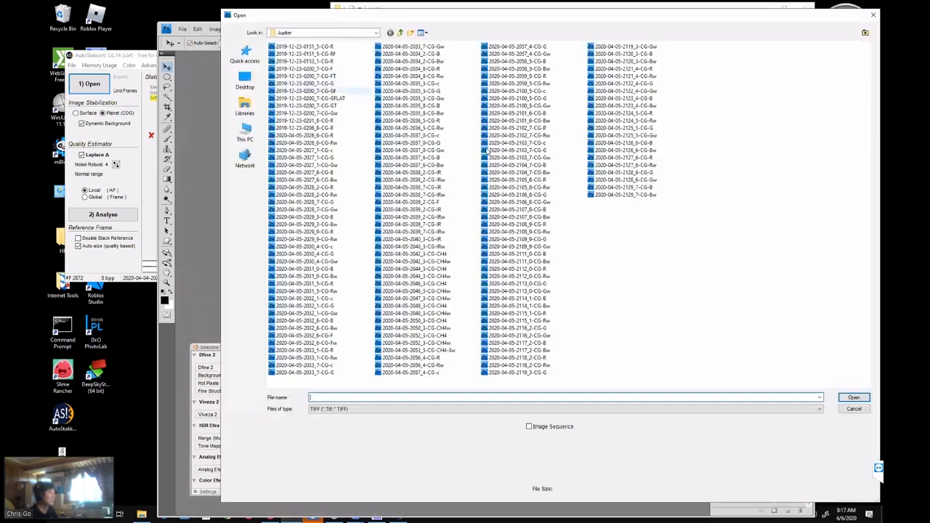
click(551, 216)
ctrl+click(537, 202)
ctrl+click(537, 188)
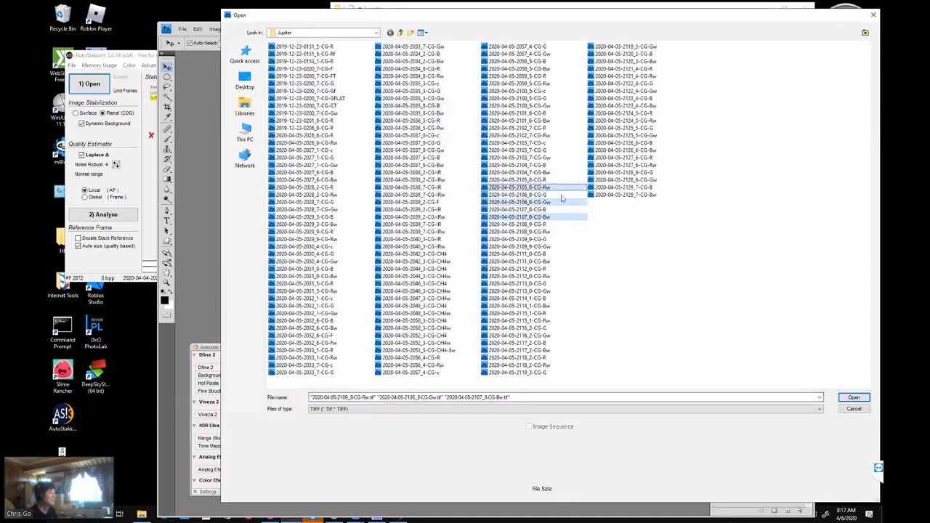
click(857, 397)
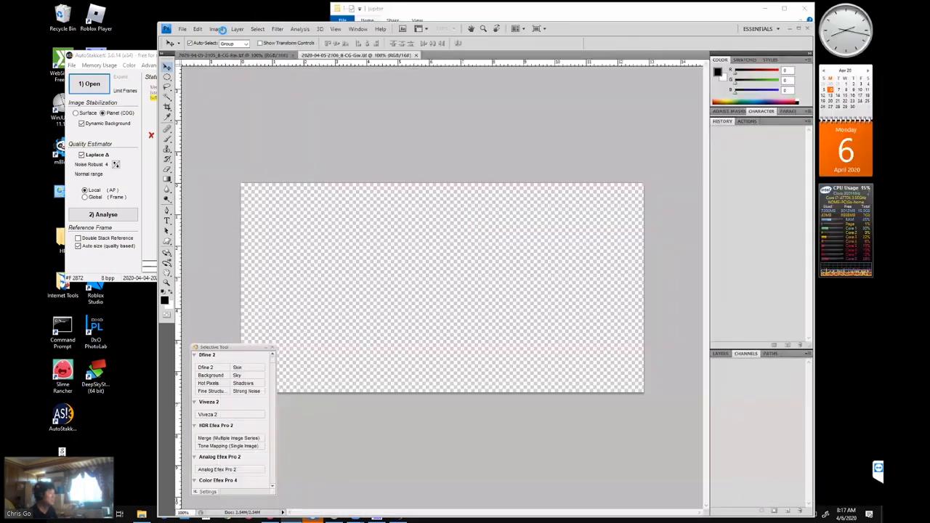
click(216, 29)
click(306, 44)
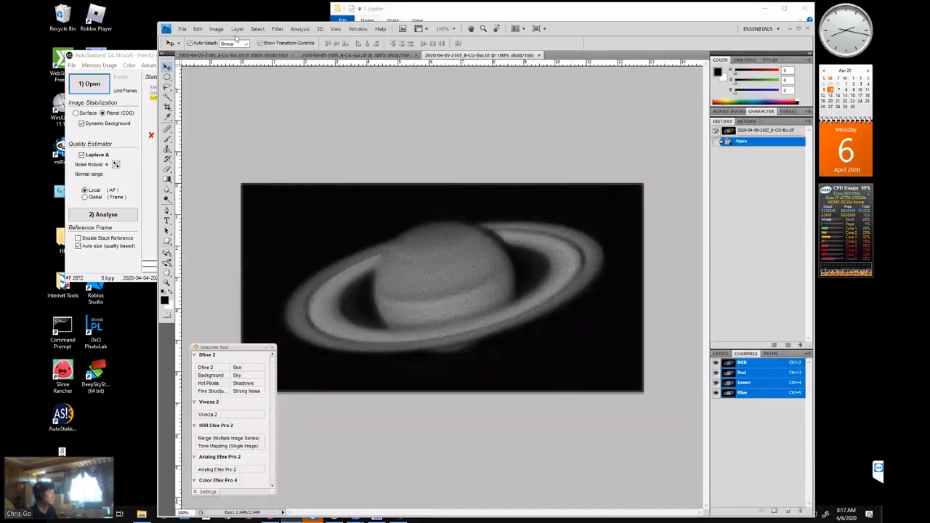
click(216, 29)
mouse_move(225, 39)
click(323, 48)
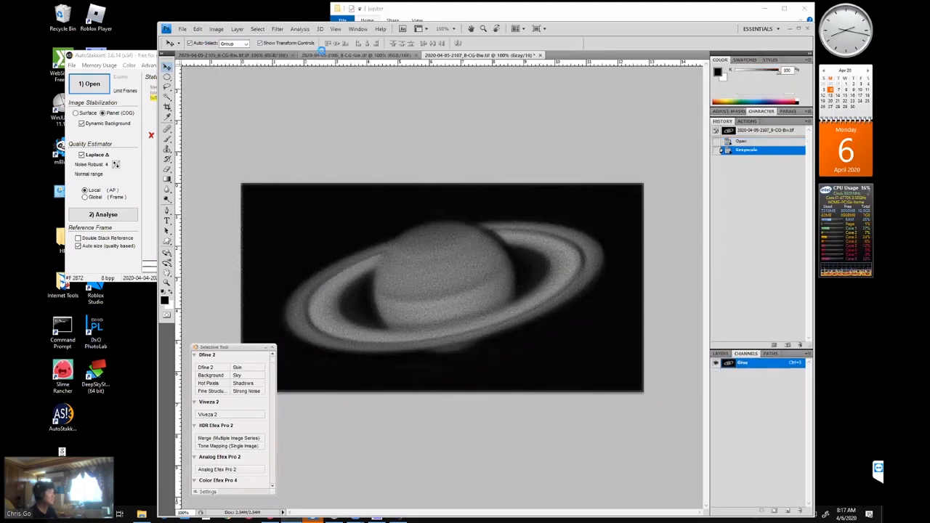
Convert the green-filter image 2106_8-CG-Gw and the red-filter image 2105_8-CG-Rw to Grayscale mode.
click(324, 56)
click(216, 29)
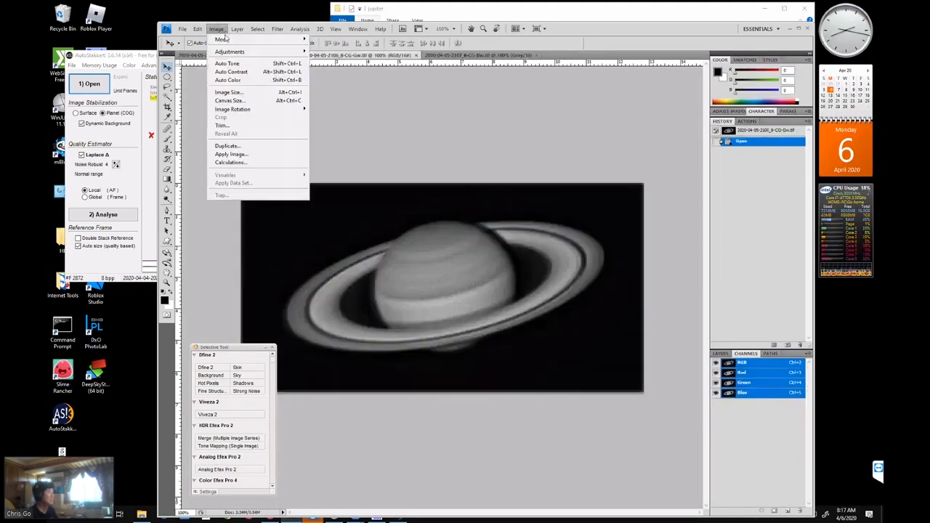
mouse_move(290, 40)
click(323, 48)
click(225, 55)
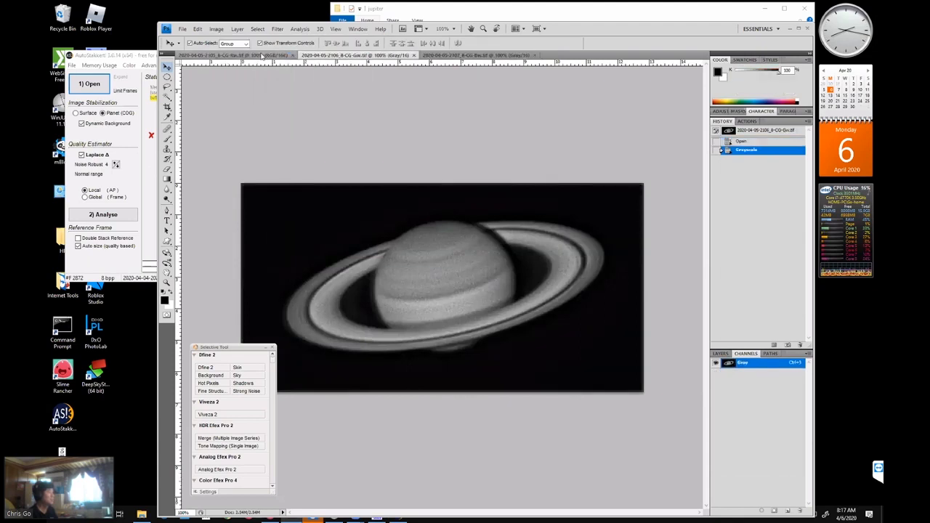
click(216, 29)
mouse_move(219, 36)
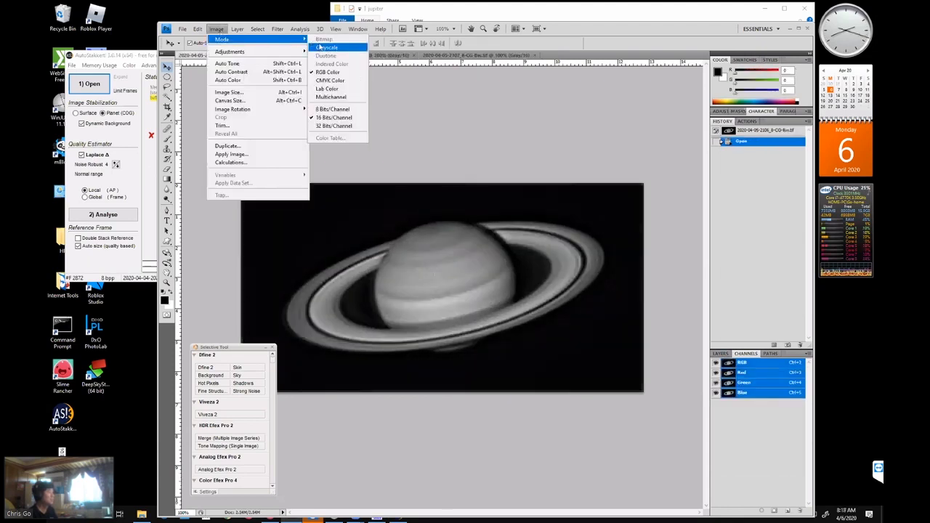
click(323, 48)
Merge the three grayscale images into one RGB Color image, keeping the proposed channel assignment.
click(808, 354)
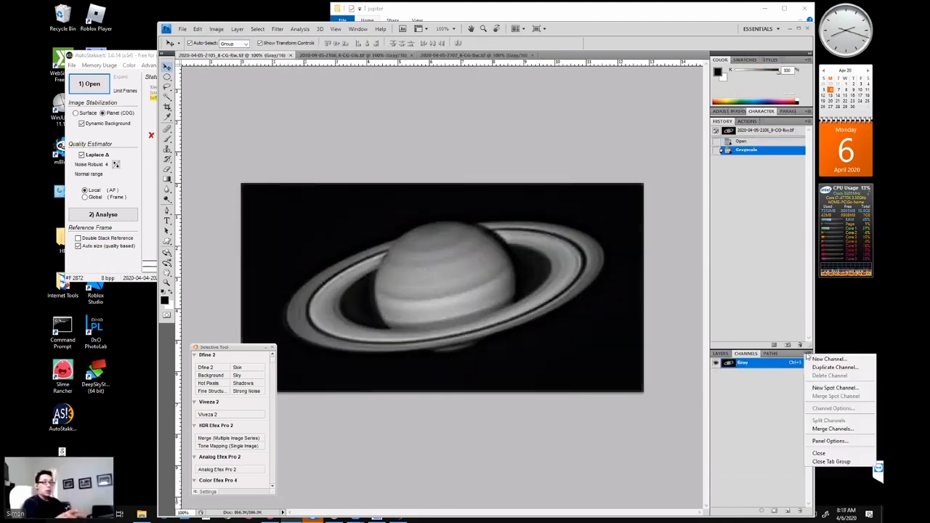
click(814, 430)
click(457, 176)
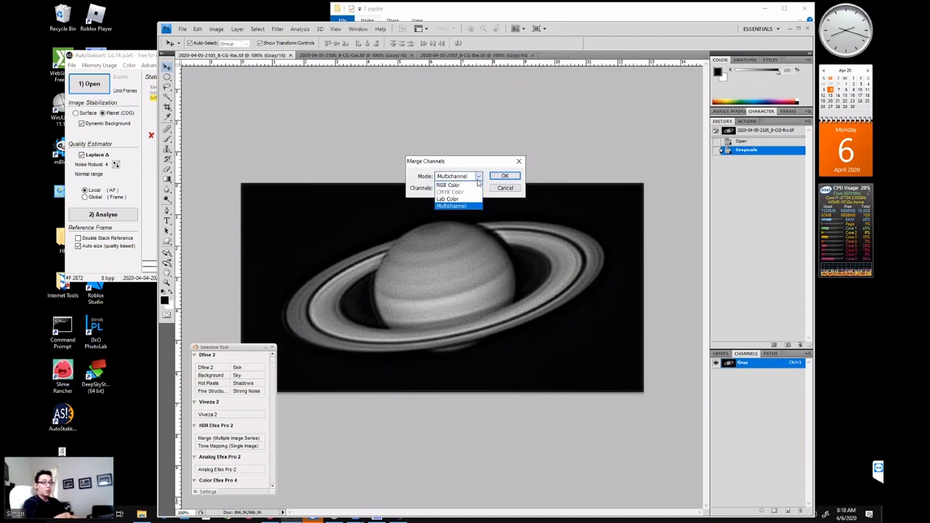
click(452, 192)
click(505, 176)
click(508, 167)
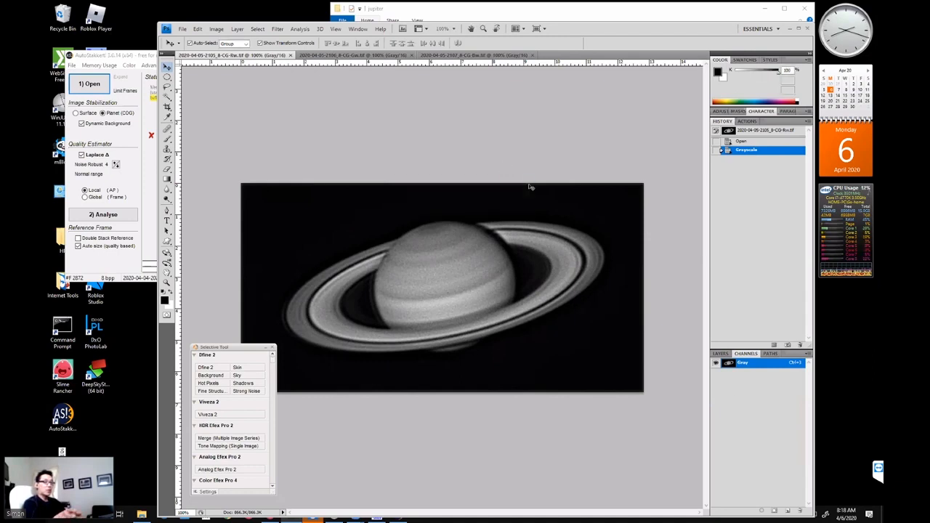
Compare the red channel with the green channel and nudge the red channel up once to align it.
click(741, 373)
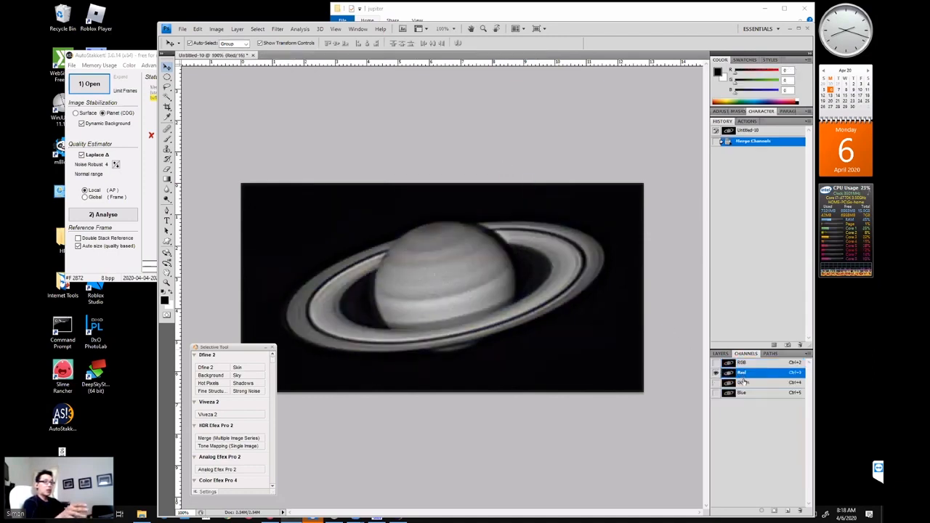
click(744, 382)
click(746, 374)
key(Up)
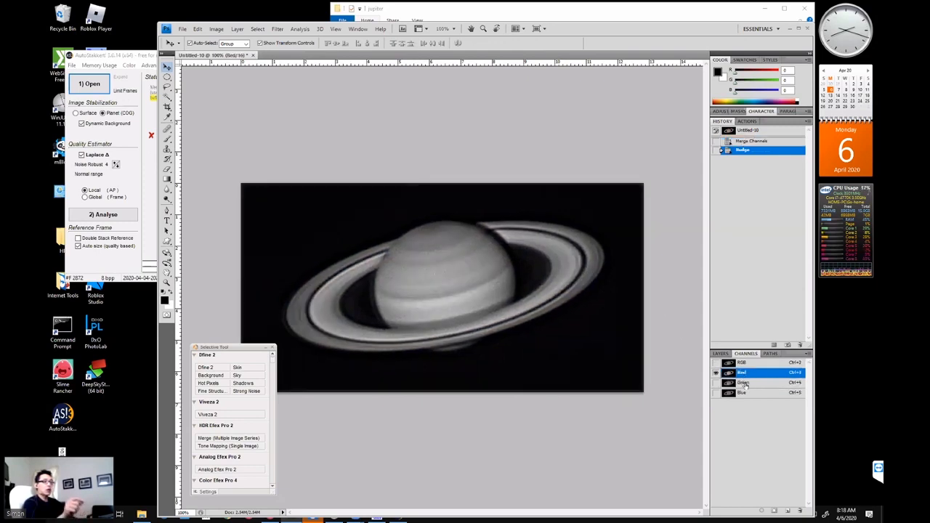
Nudge the blue channel left once to align it with the green channel, and return to the RGB composite.
click(743, 383)
click(746, 392)
key(Left)
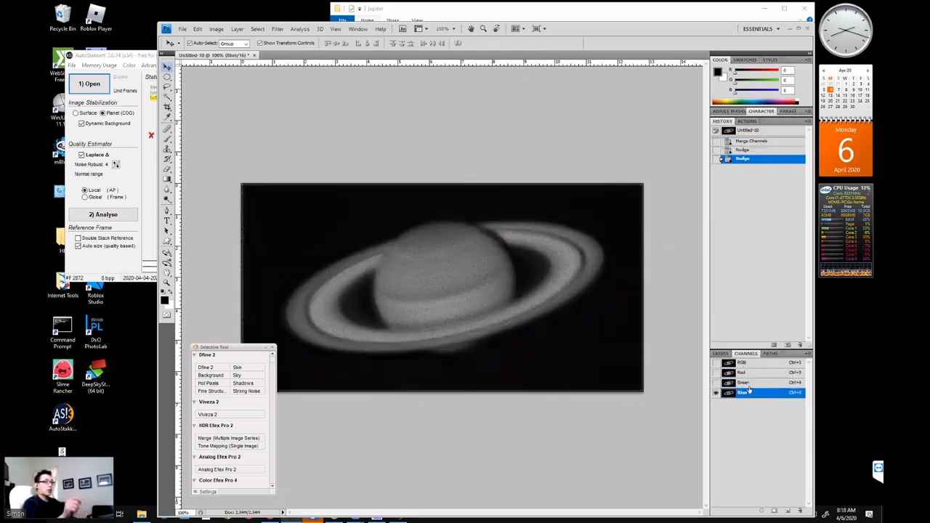
click(747, 382)
click(750, 393)
click(753, 362)
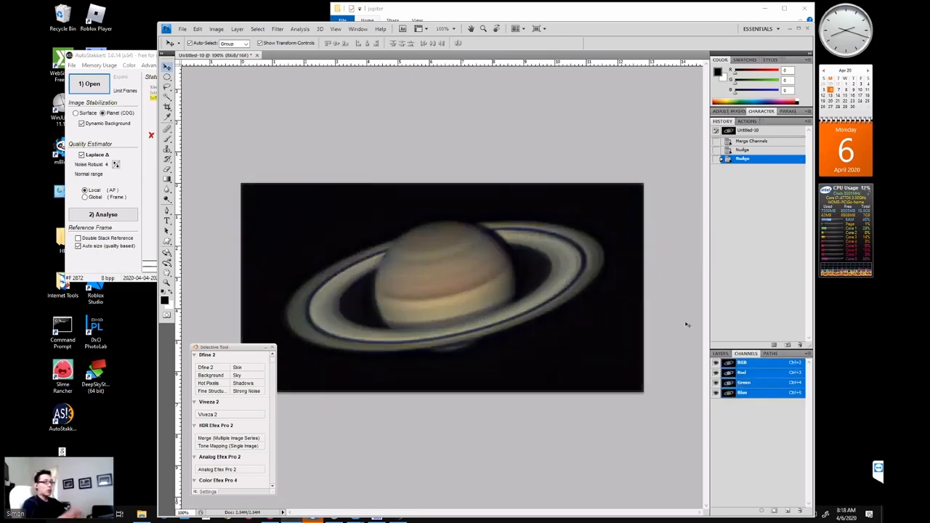
click(183, 30)
click(230, 145)
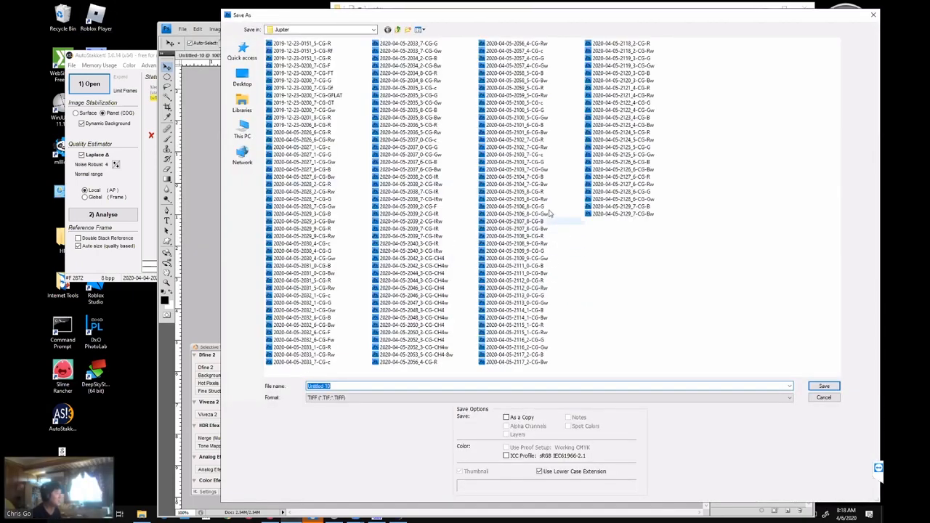
click(515, 207)
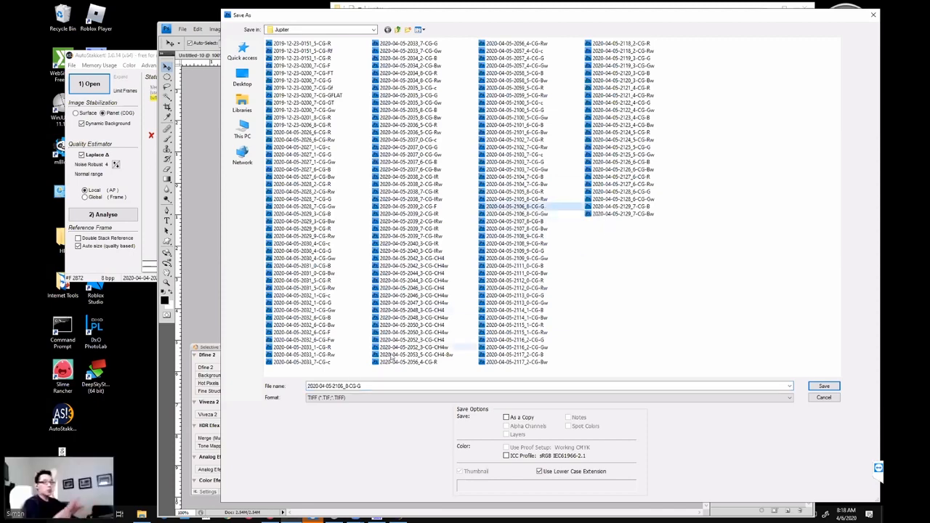
click(364, 385)
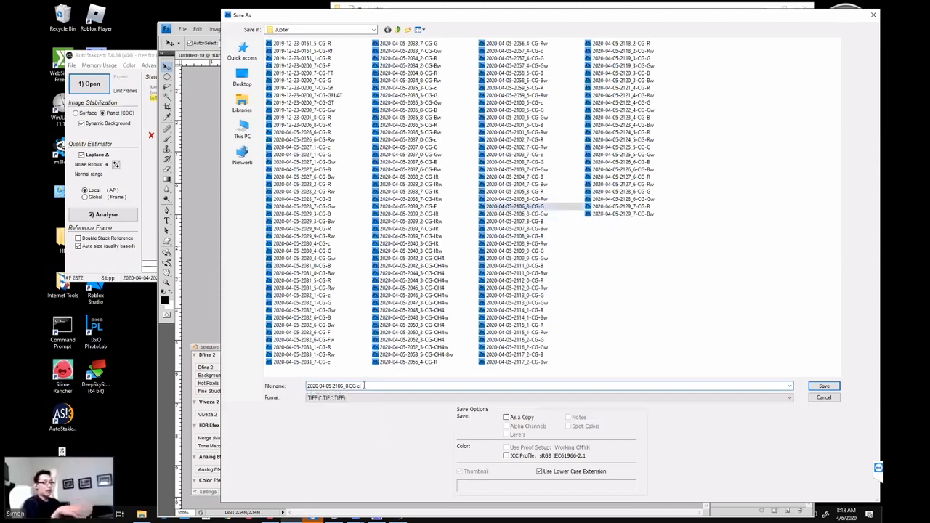
key(Return)
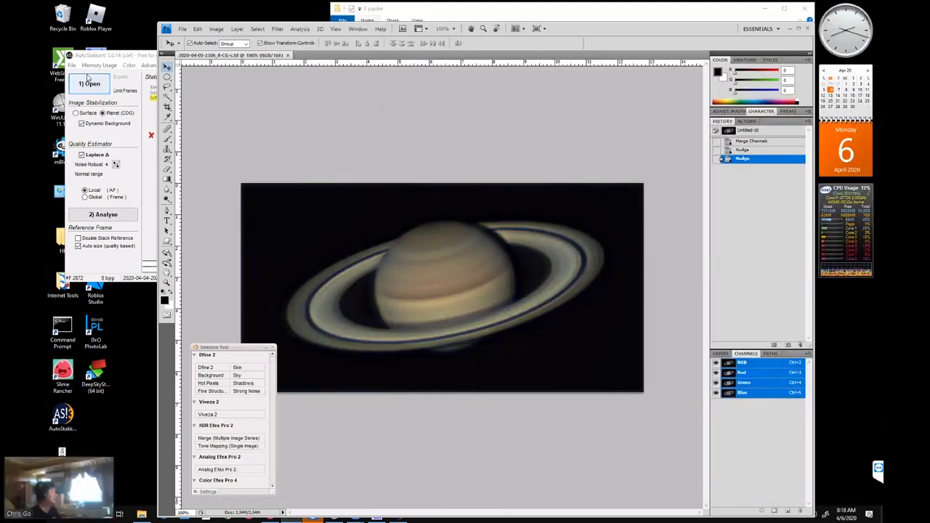
click(88, 81)
click(429, 327)
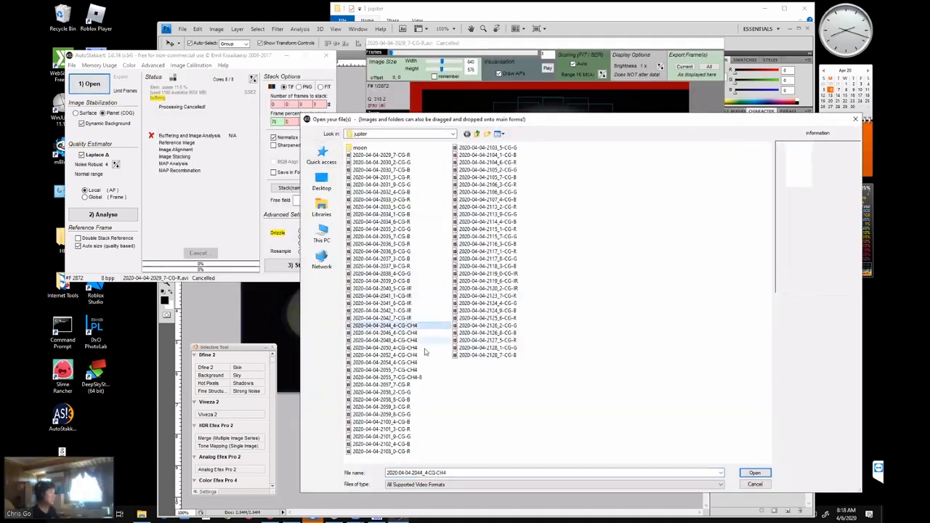
shift+click(430, 363)
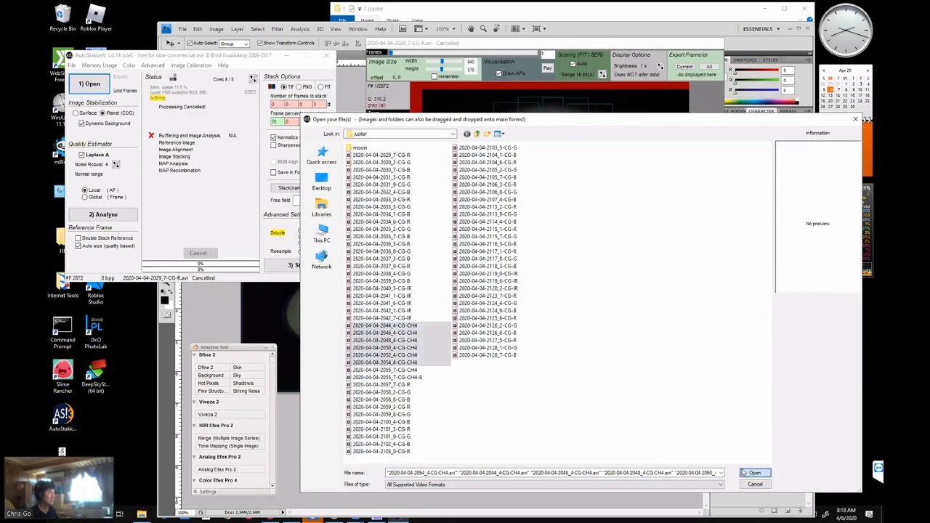
click(748, 473)
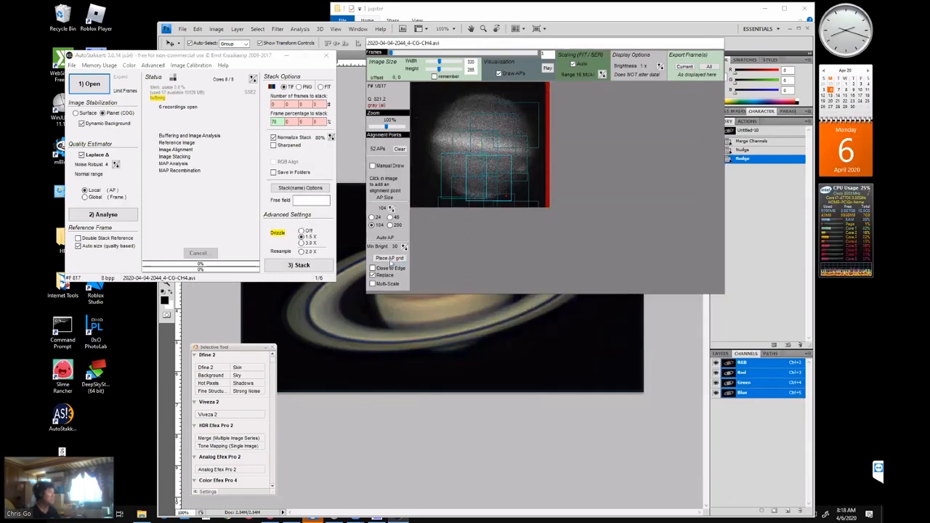
Place an alignment point grid with AP size 48 on the methane Jupiter image, and switch to RegiStax.
click(389, 258)
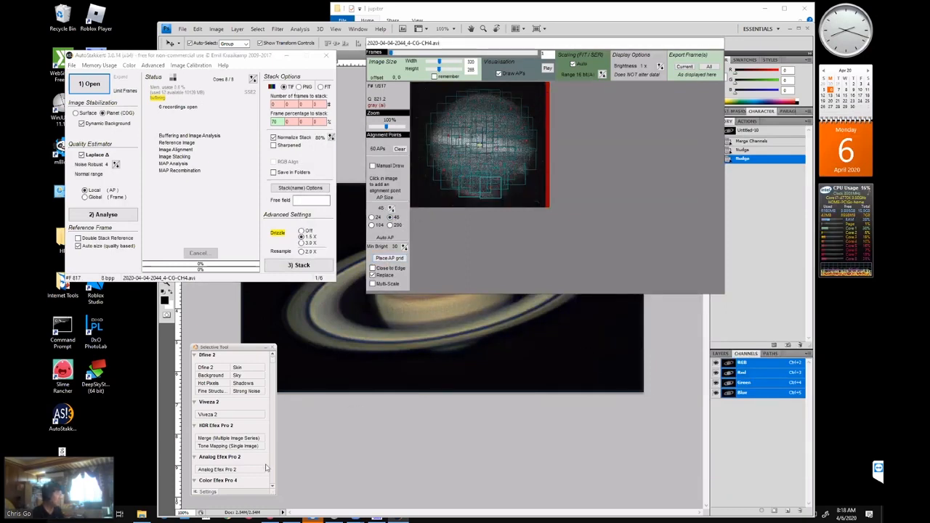
click(376, 517)
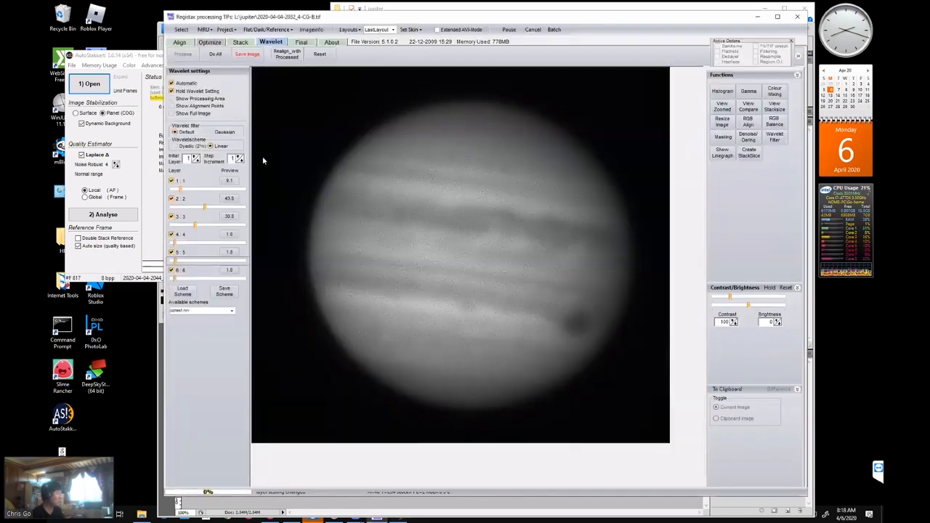
click(182, 29)
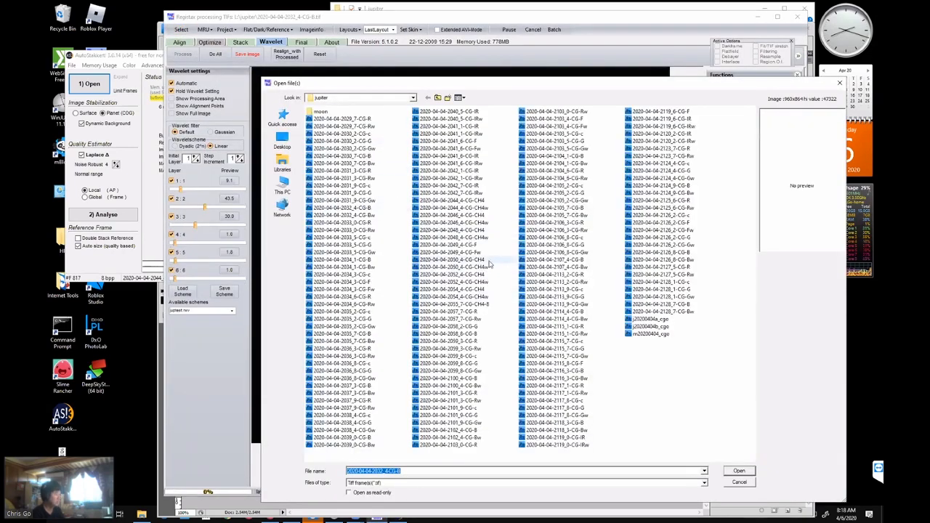
double_click(487, 305)
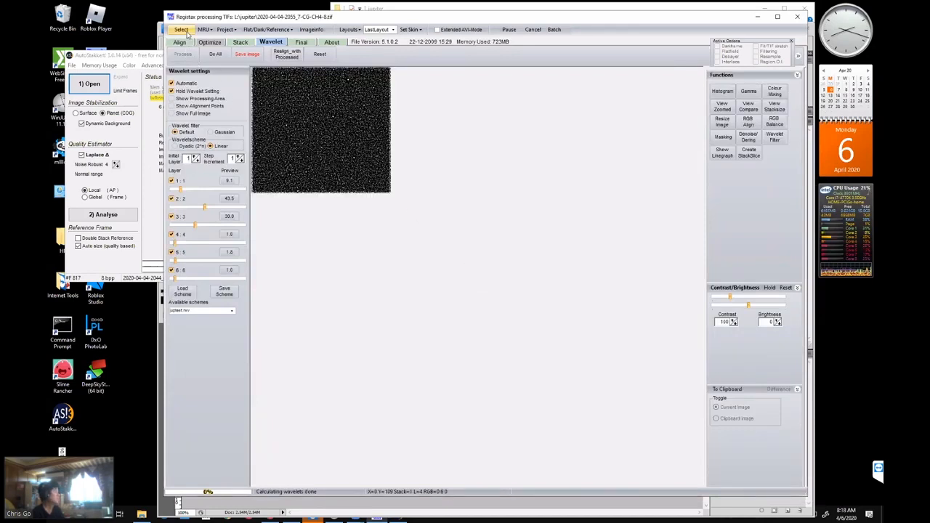
click(797, 16)
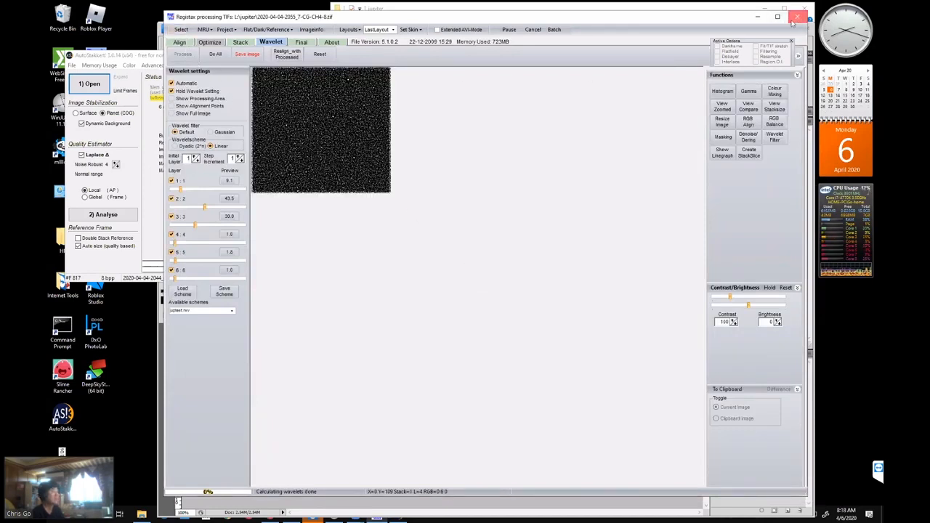
click(103, 49)
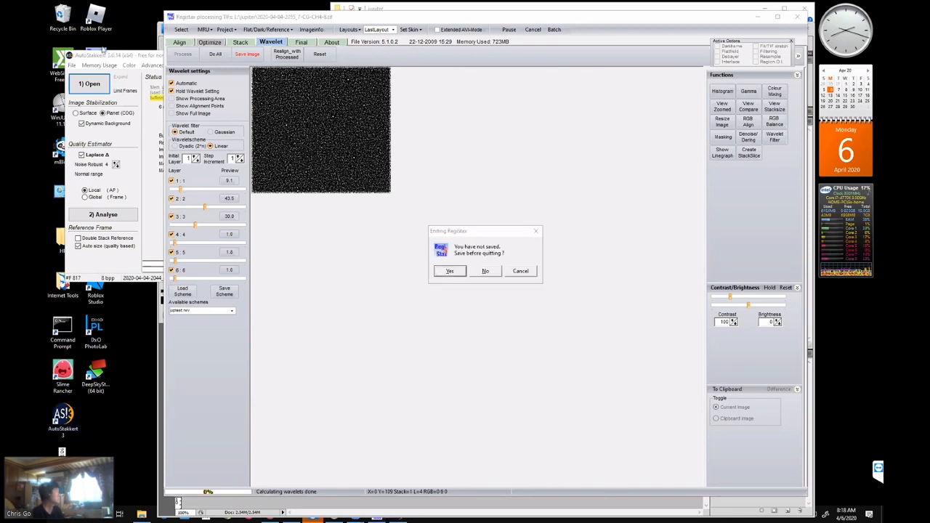
click(652, 70)
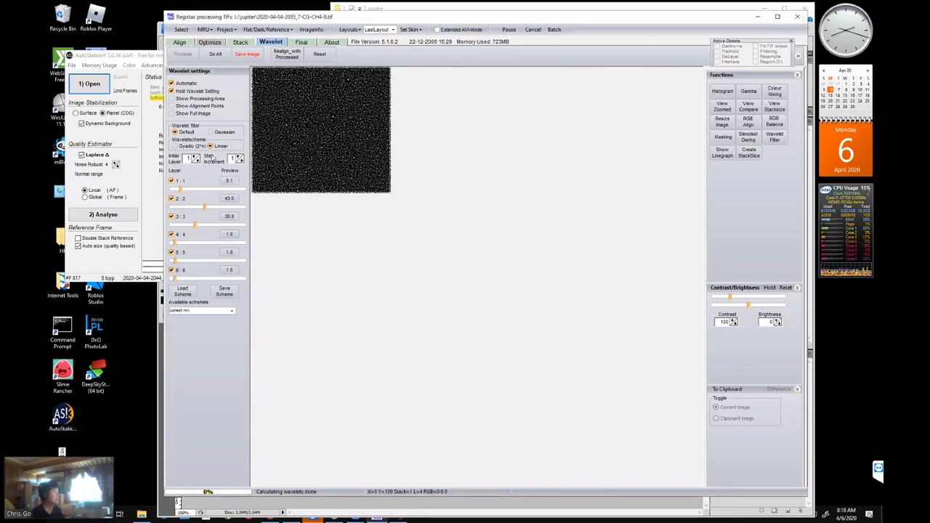
click(484, 271)
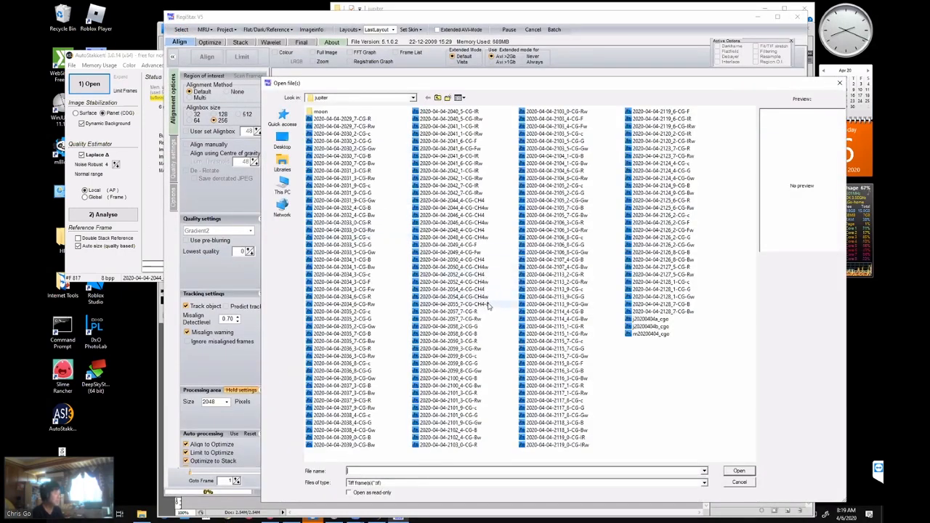
double_click(487, 306)
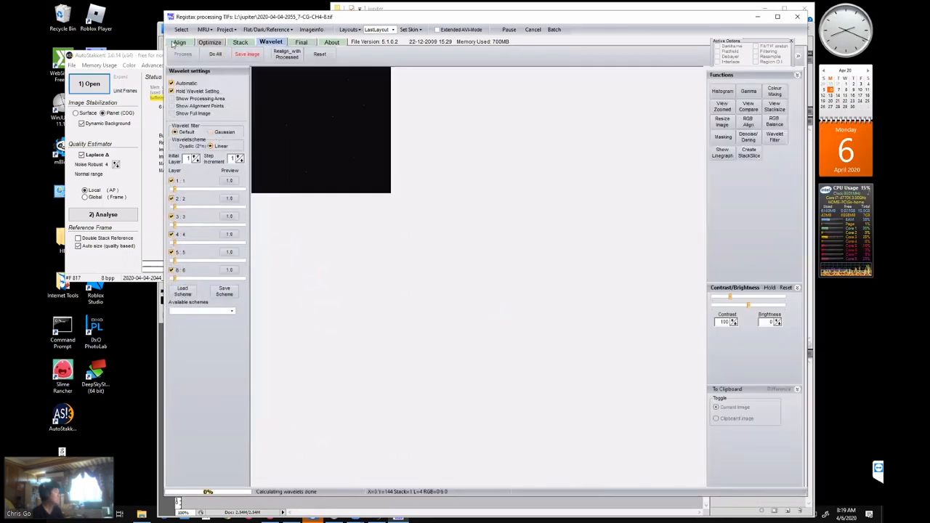
click(179, 41)
click(181, 29)
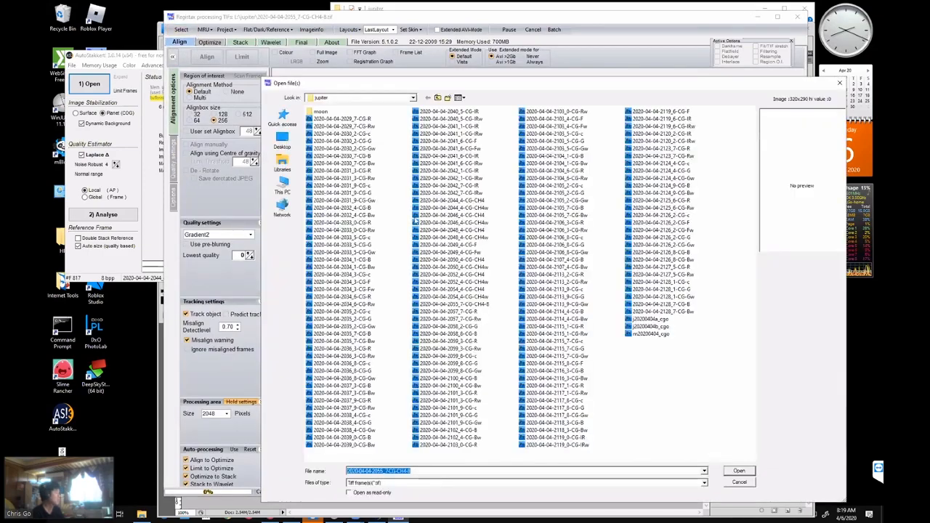
click(488, 483)
click(488, 483)
click(474, 484)
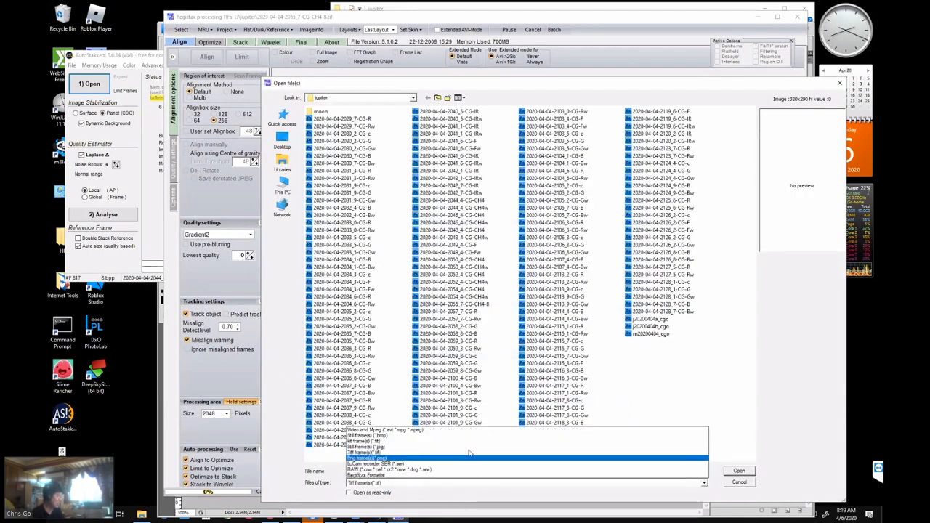
click(468, 433)
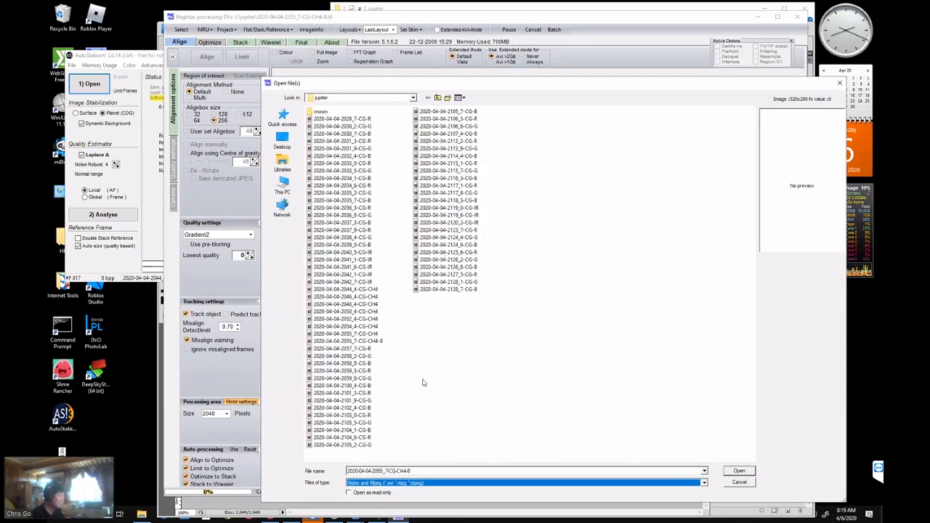
double_click(405, 344)
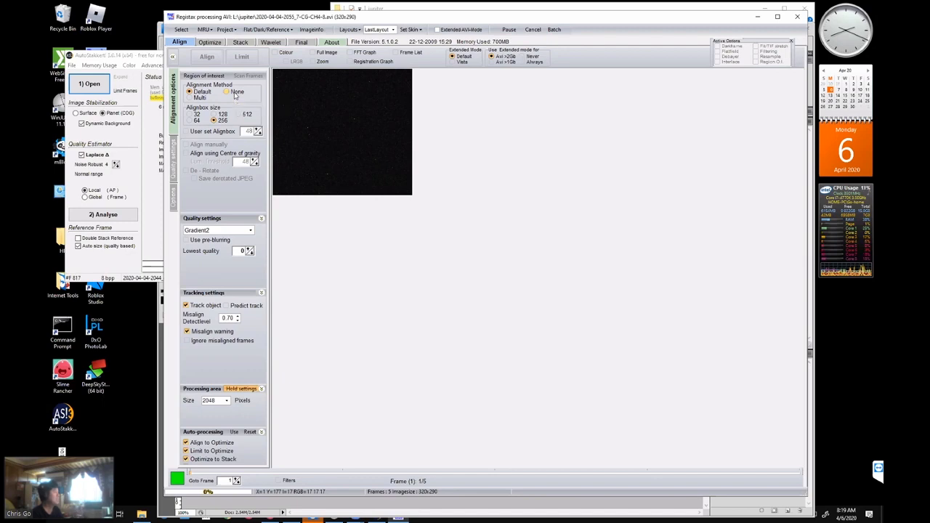
Set the alignment method to None, limit the frames, and save the stacked image over the existing file.
click(235, 93)
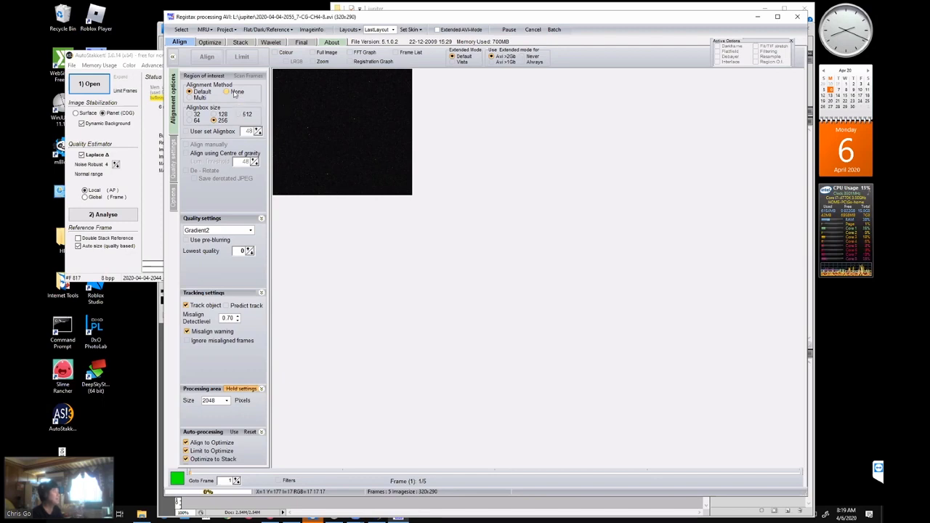
click(244, 58)
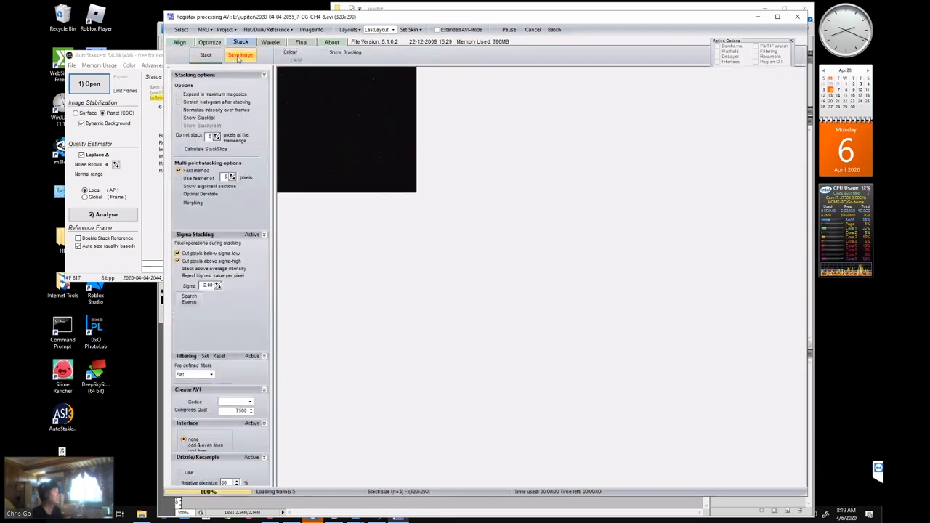
click(241, 56)
click(828, 482)
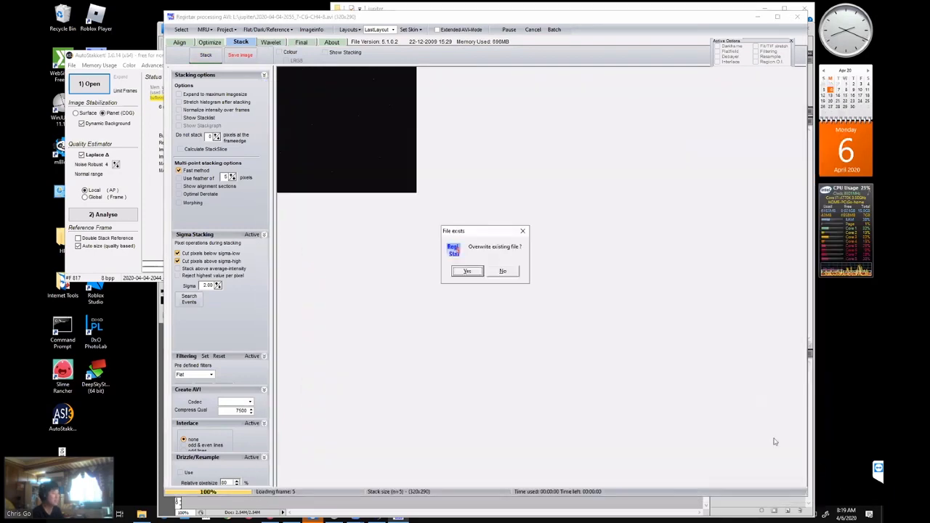
click(476, 271)
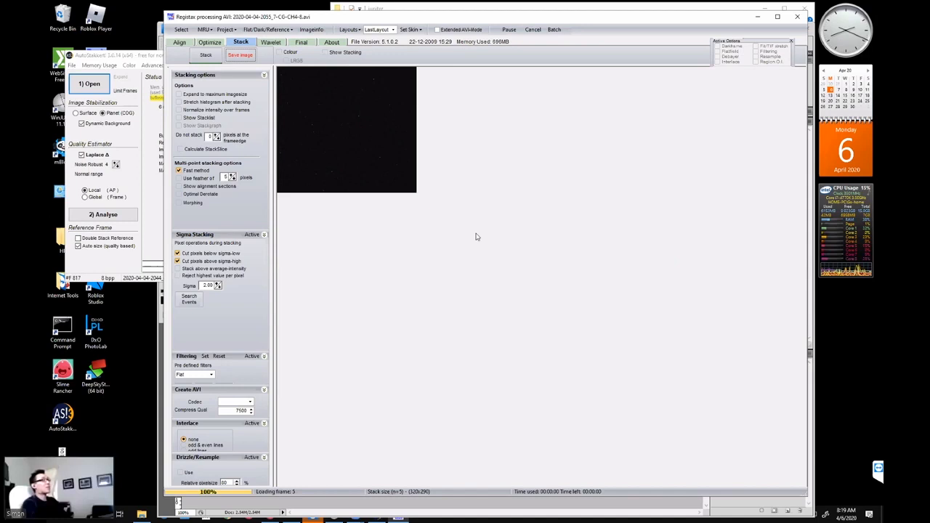
click(179, 42)
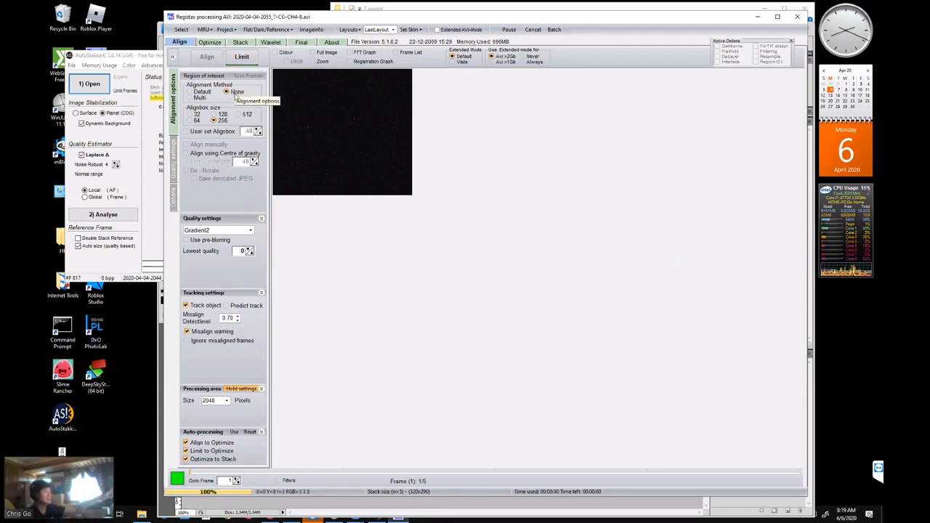
click(243, 58)
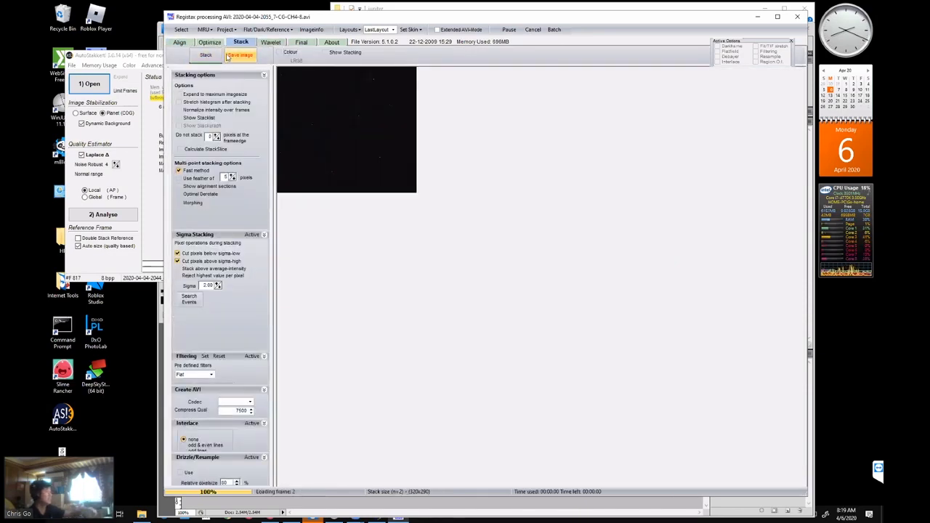
click(240, 56)
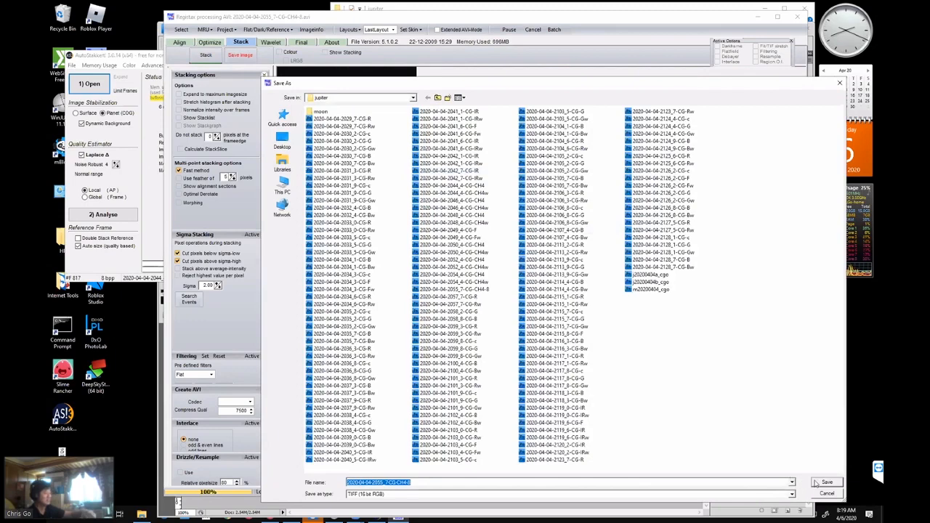
click(825, 483)
click(467, 274)
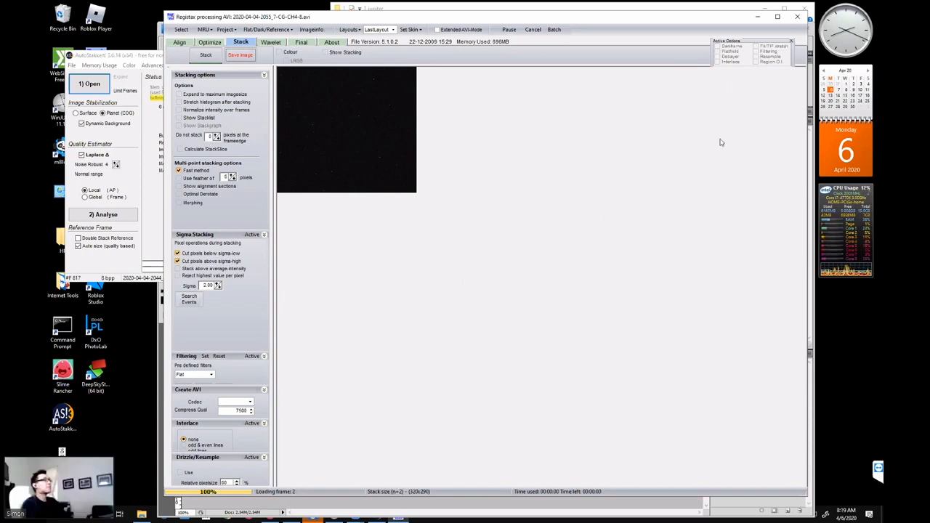
Close RegiStax and load a matching master dark frame for the methane recordings in AutoStakkert.
click(797, 15)
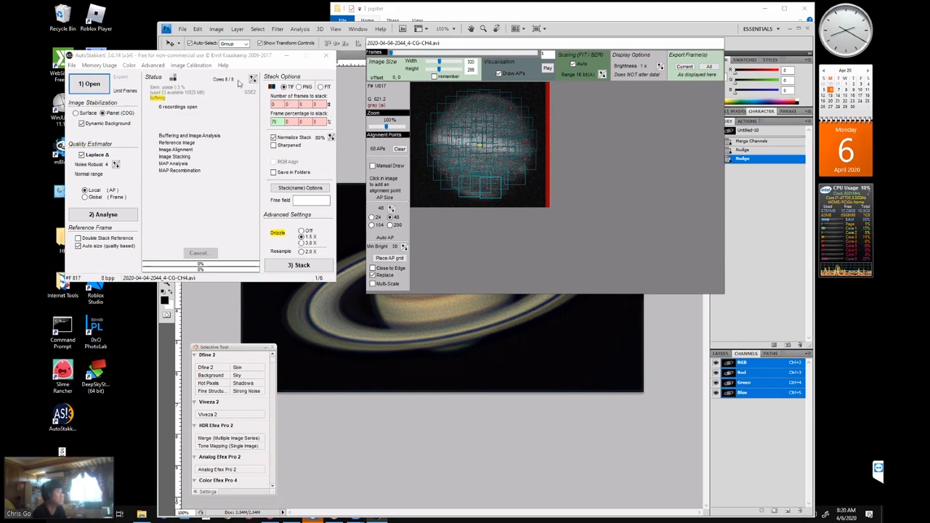
click(187, 66)
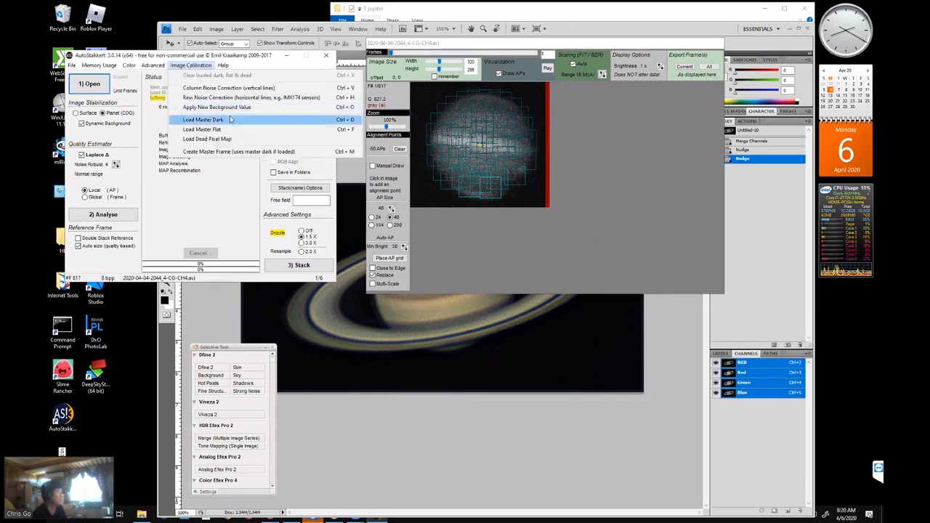
click(261, 119)
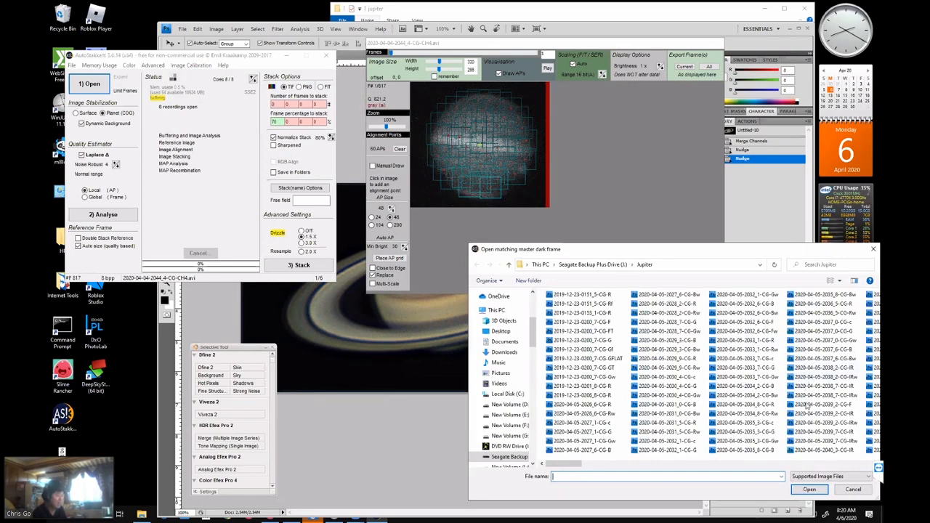
scroll(740, 418, right, 3)
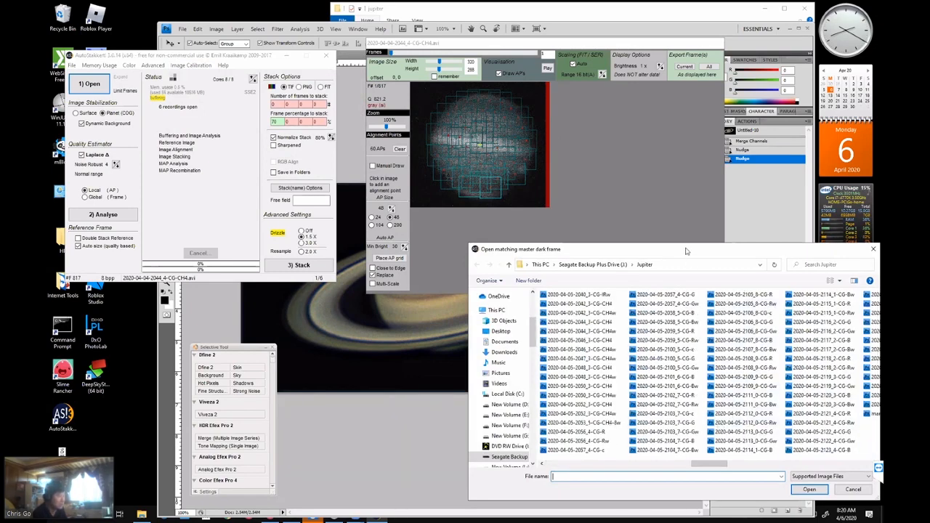
drag(683, 250, 665, 247)
key(Escape)
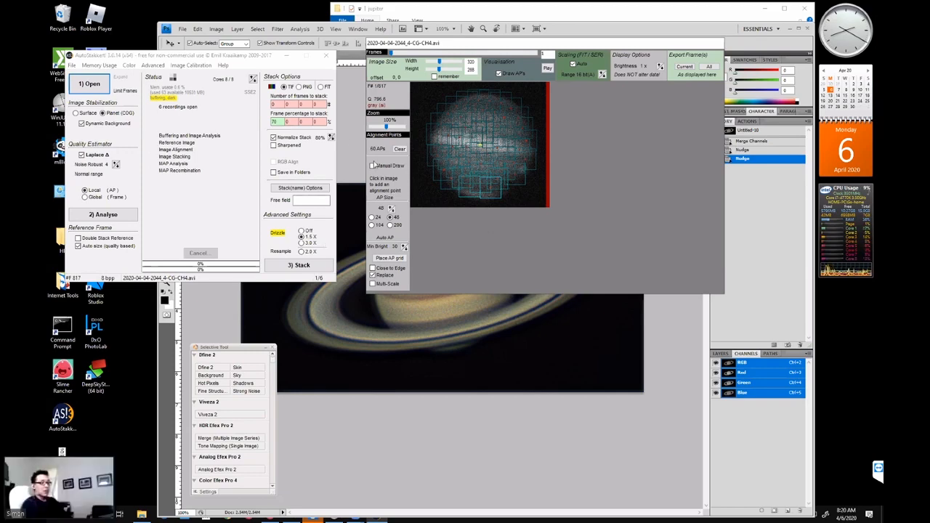
click(327, 55)
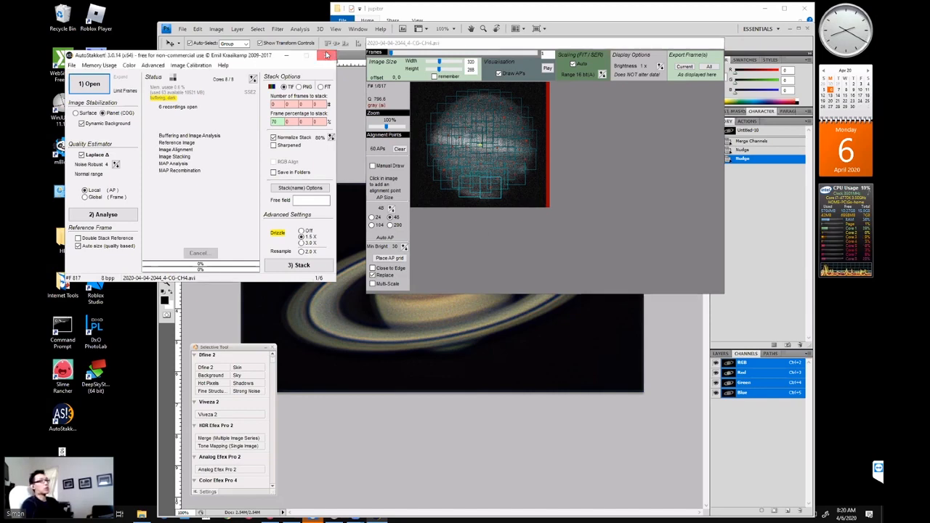
click(287, 56)
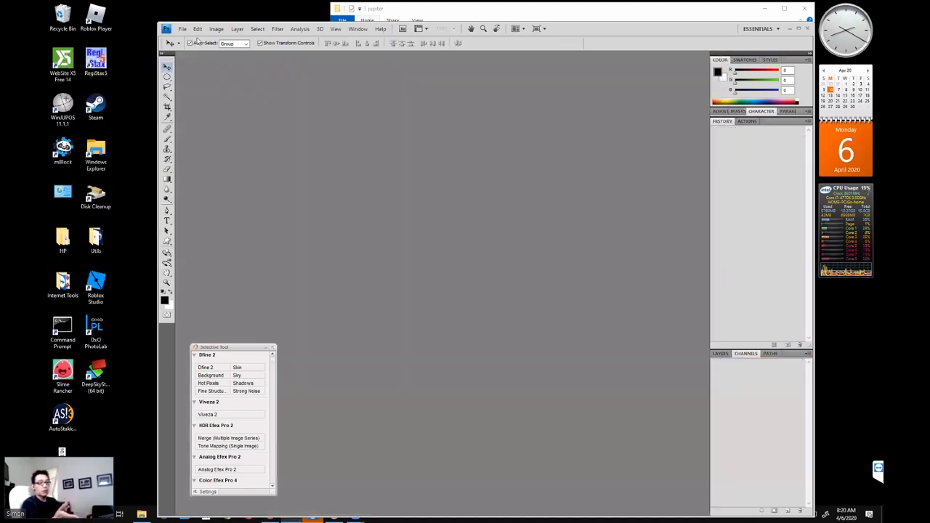
click(182, 28)
click(194, 42)
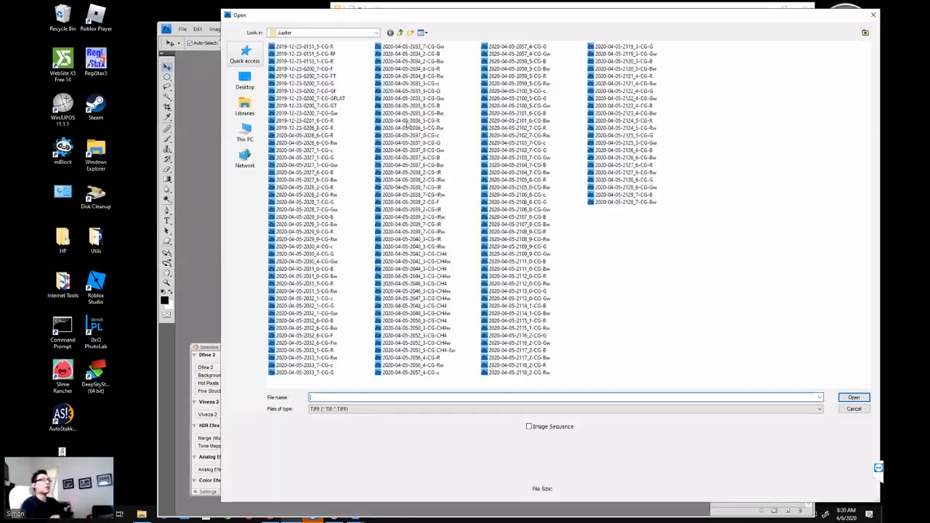
click(552, 268)
ctrl+click(552, 254)
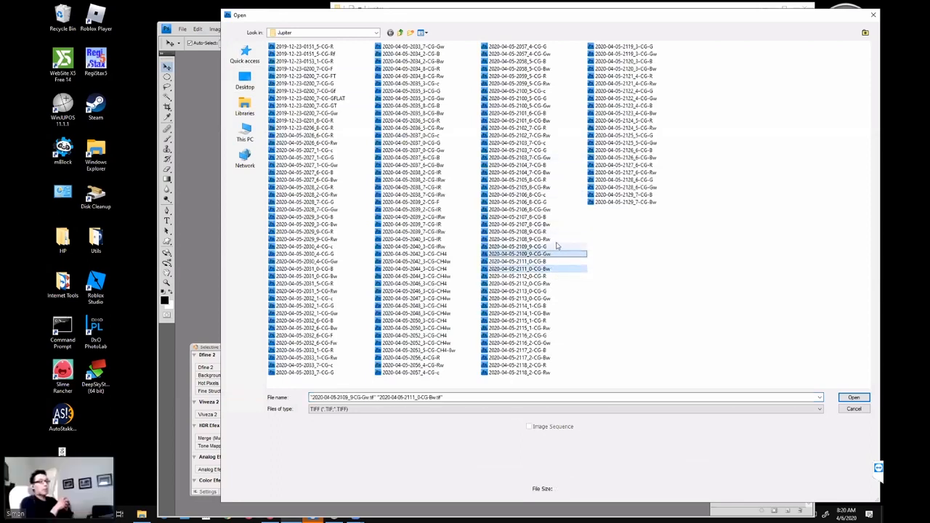
ctrl+click(555, 239)
click(854, 397)
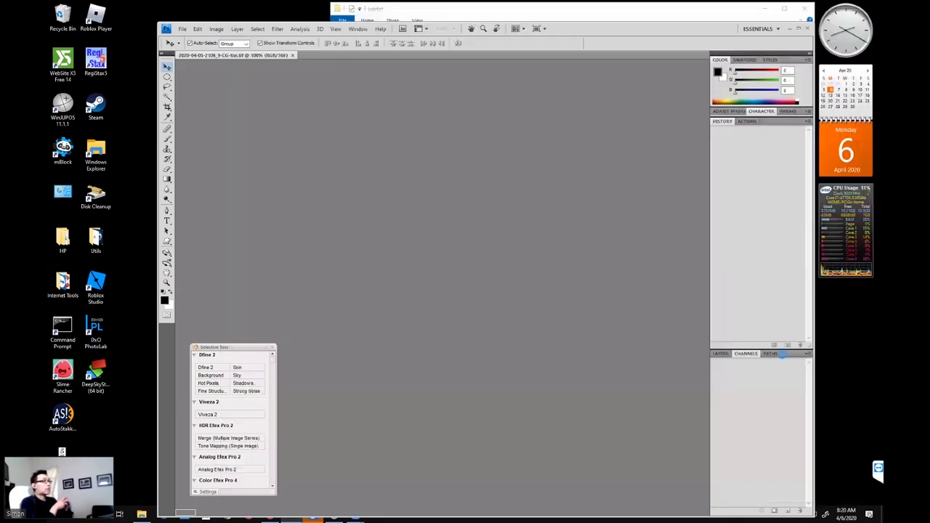
Convert the three open Saturn images, blue, green and red, from RGB Color to Grayscale mode.
click(214, 29)
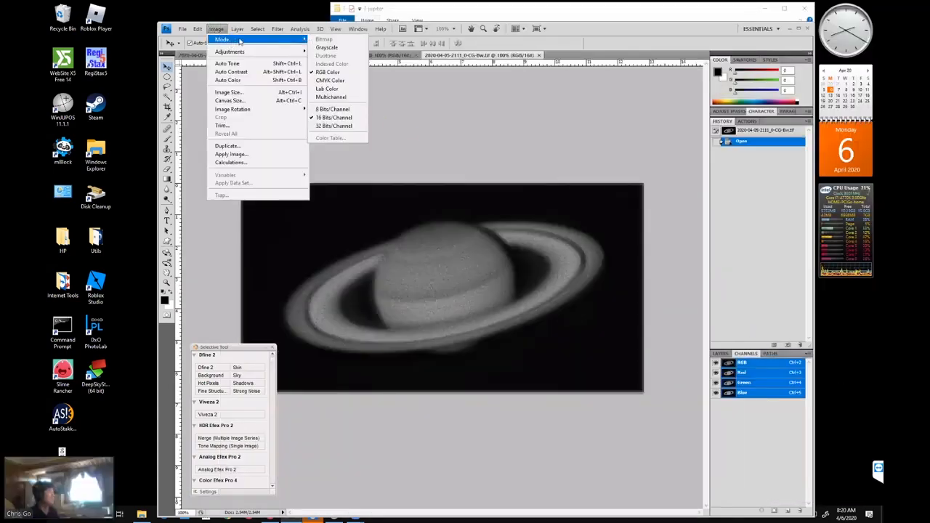
click(324, 47)
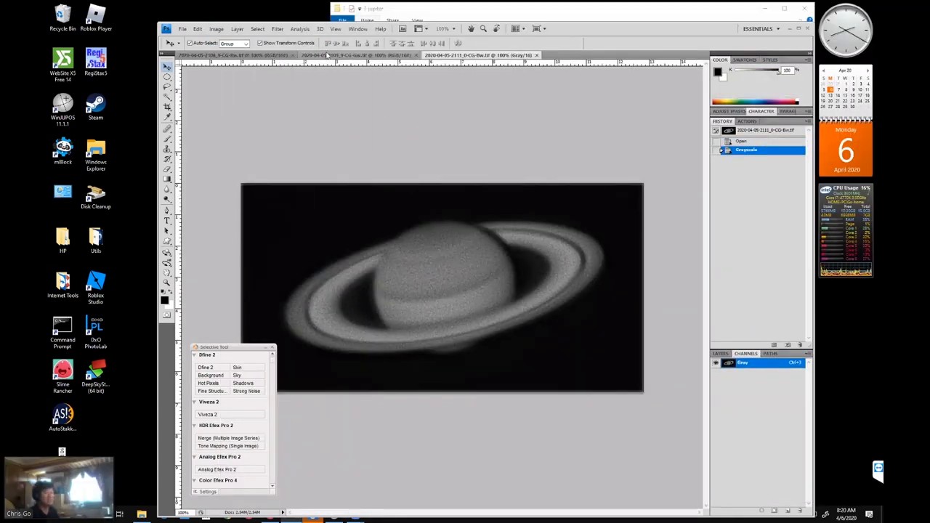
click(334, 56)
click(216, 28)
mouse_move(221, 39)
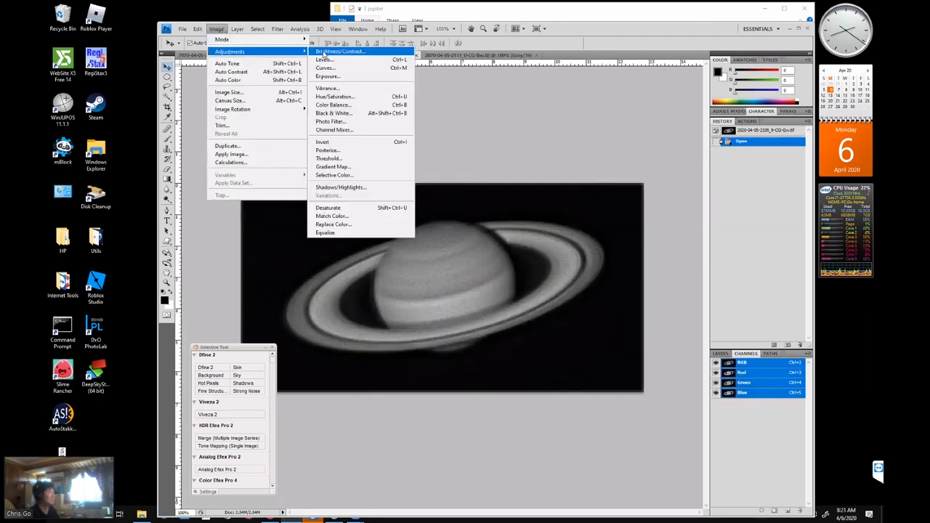
click(326, 47)
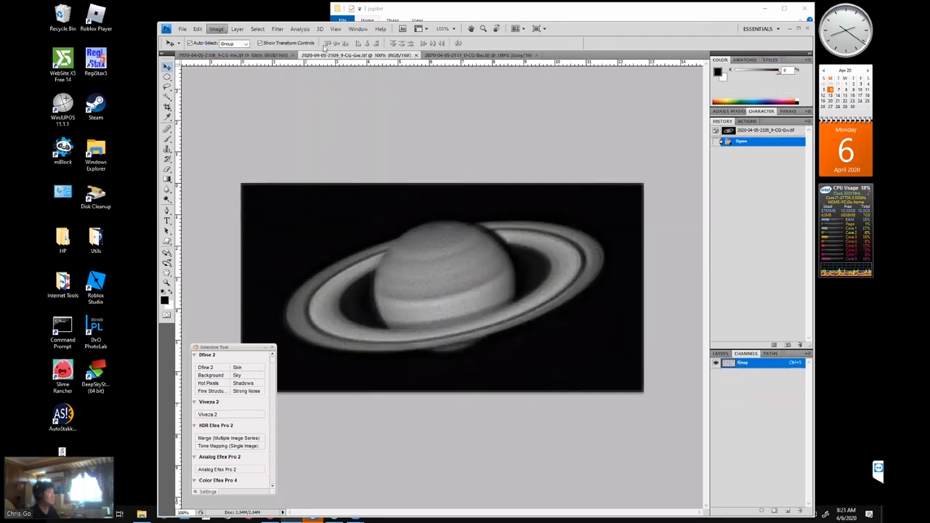
click(232, 55)
click(217, 29)
mouse_move(257, 28)
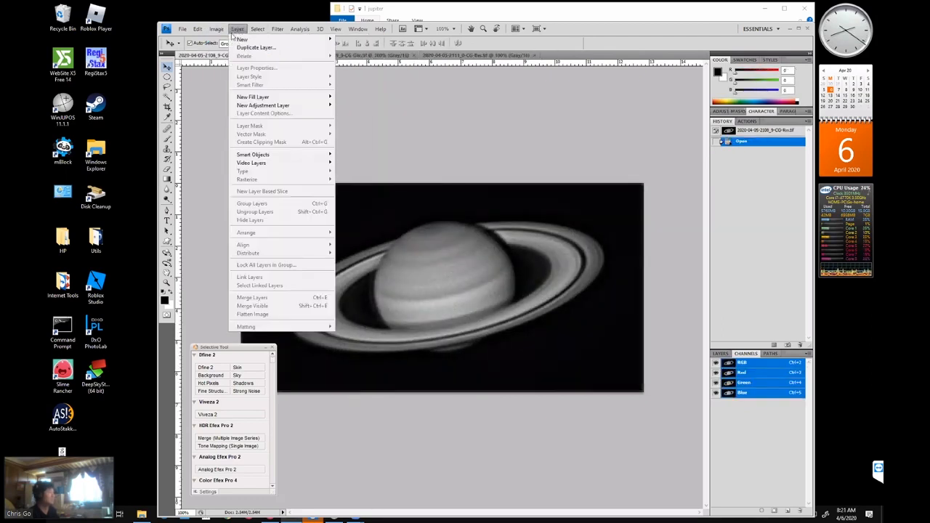
mouse_move(298, 40)
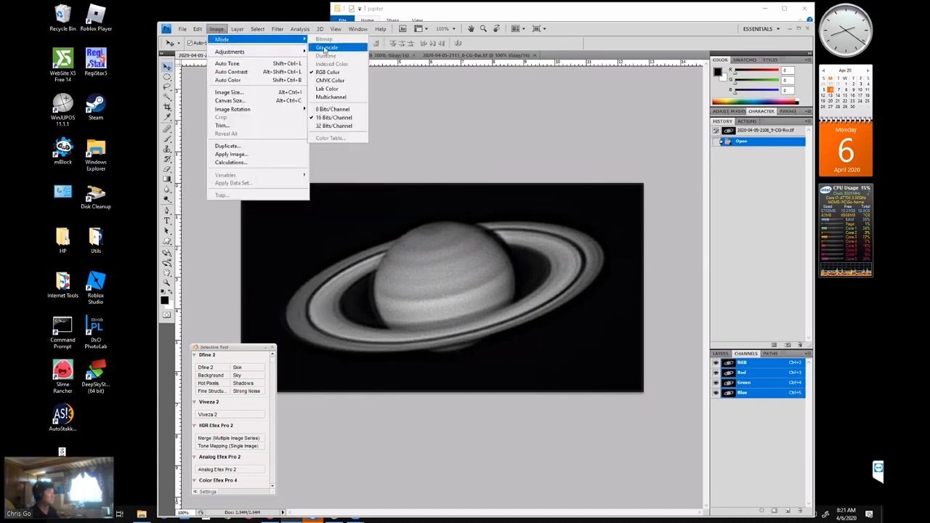
click(326, 47)
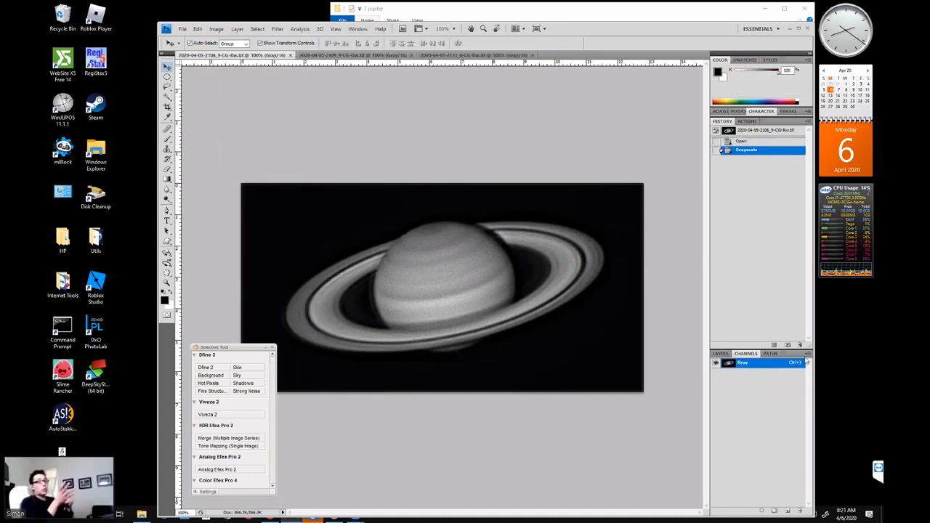
Merge the three grayscale images as RGB Color, with the Rw, Gw and Bw files as red, green and blue.
click(808, 354)
click(832, 430)
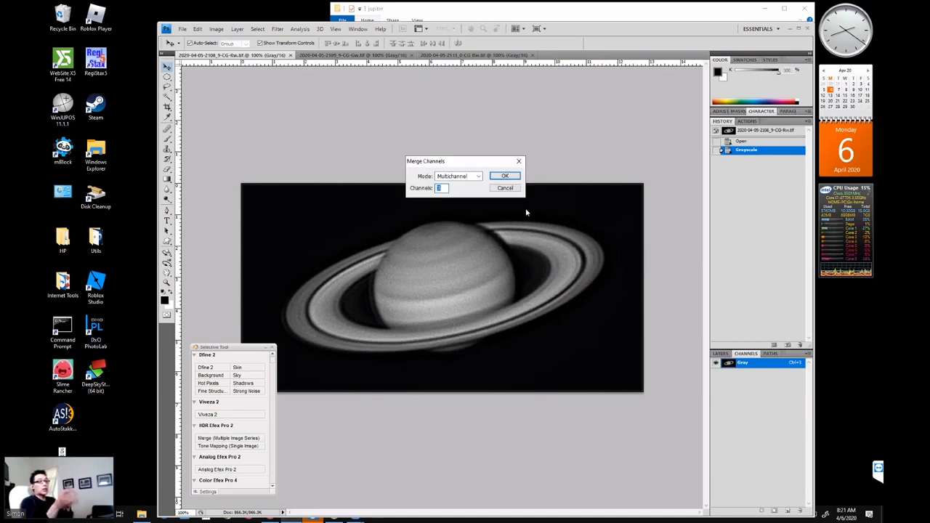
click(456, 176)
click(454, 184)
click(507, 176)
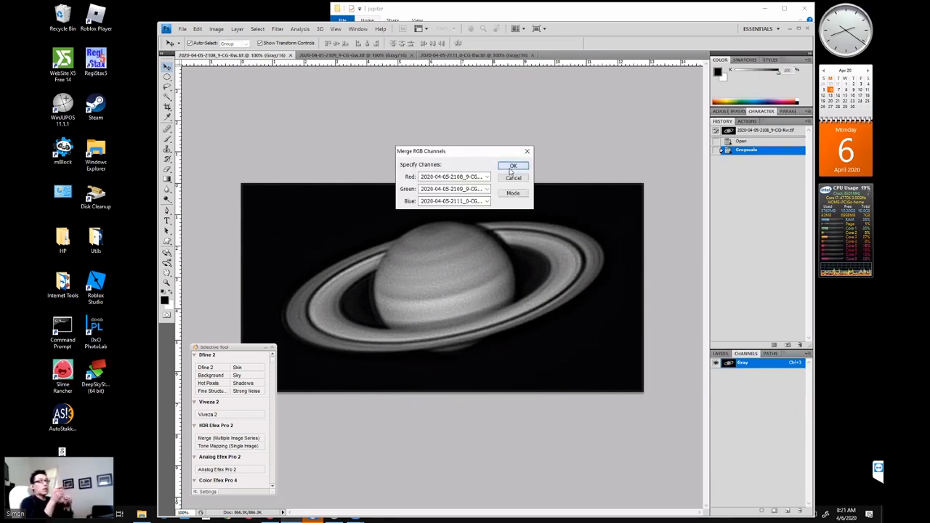
click(512, 167)
Nudge the Red channel up one increment to align it with Green, comparing the two channels.
click(741, 373)
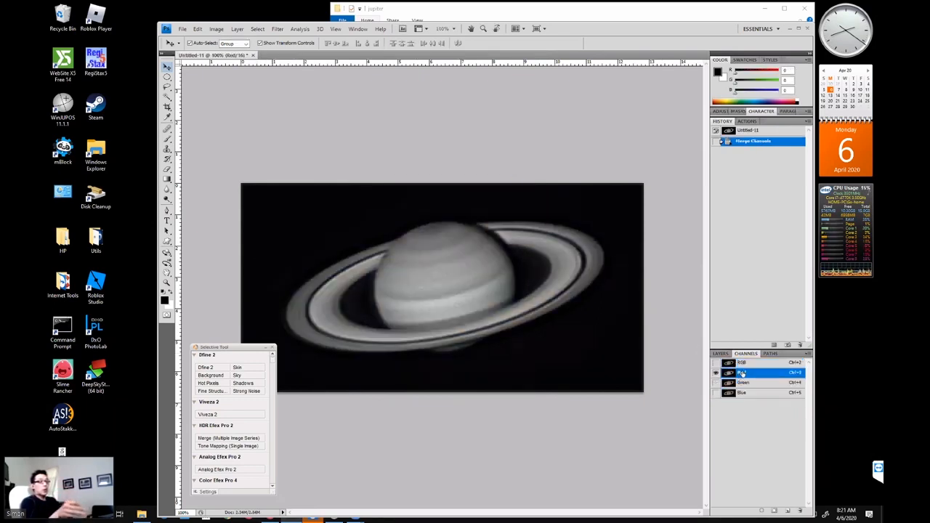
click(745, 382)
click(745, 373)
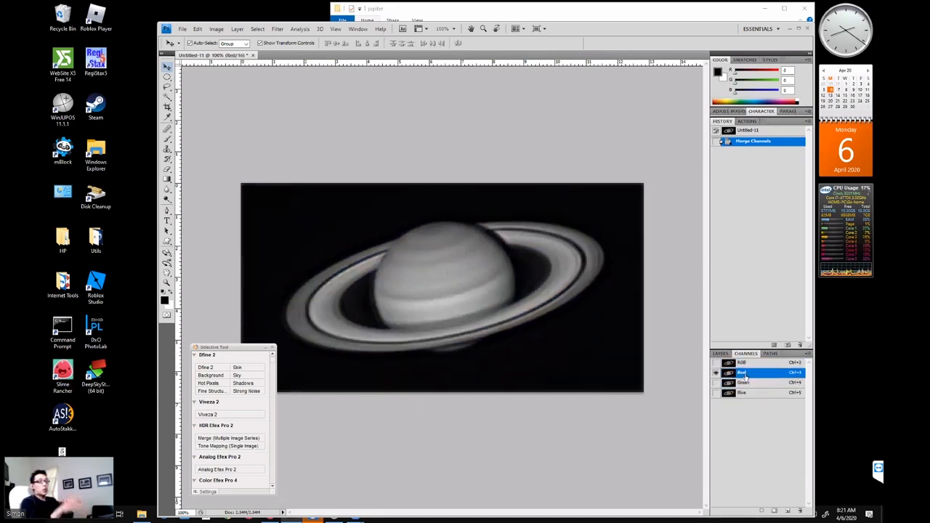
key(Up)
click(745, 383)
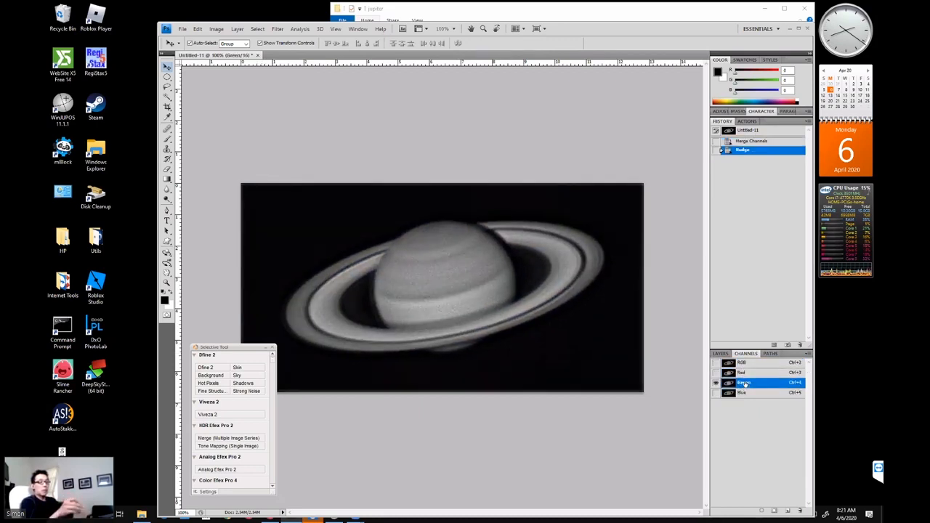
click(745, 373)
click(745, 382)
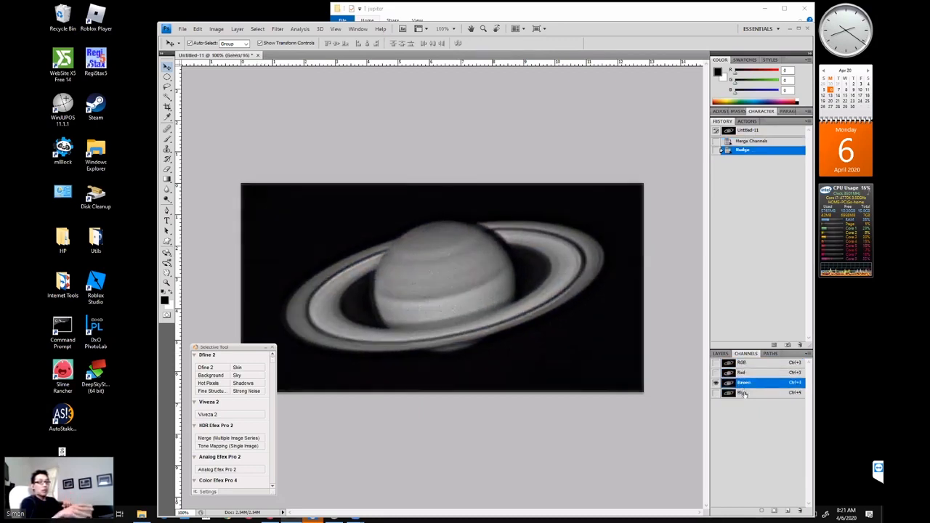
Nudge the Blue channel one increment to the right to align it with Green, and display the RGB composite.
click(743, 393)
click(745, 384)
click(742, 393)
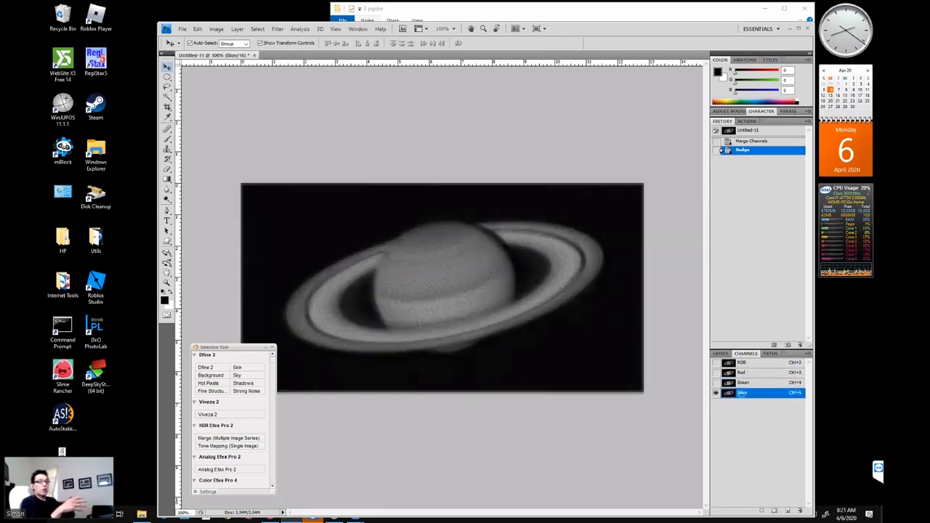
key(Right)
click(743, 383)
click(742, 393)
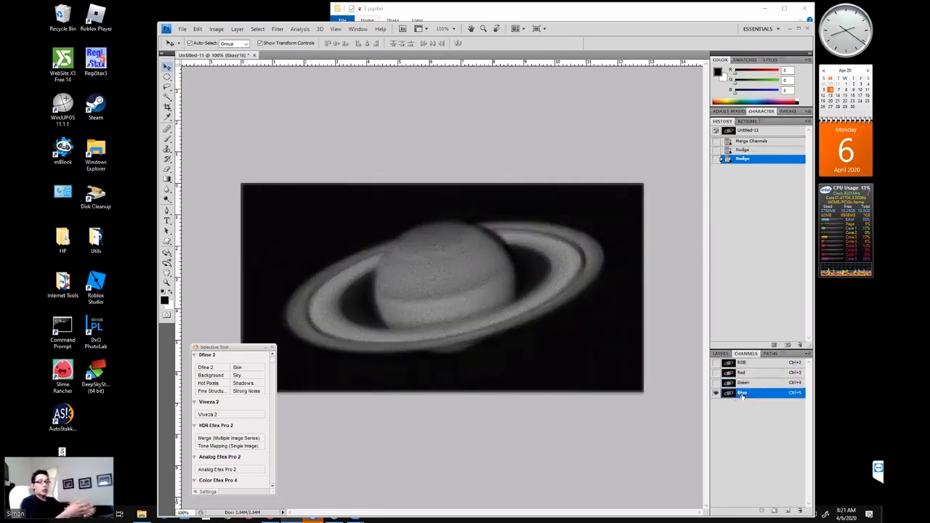
click(739, 362)
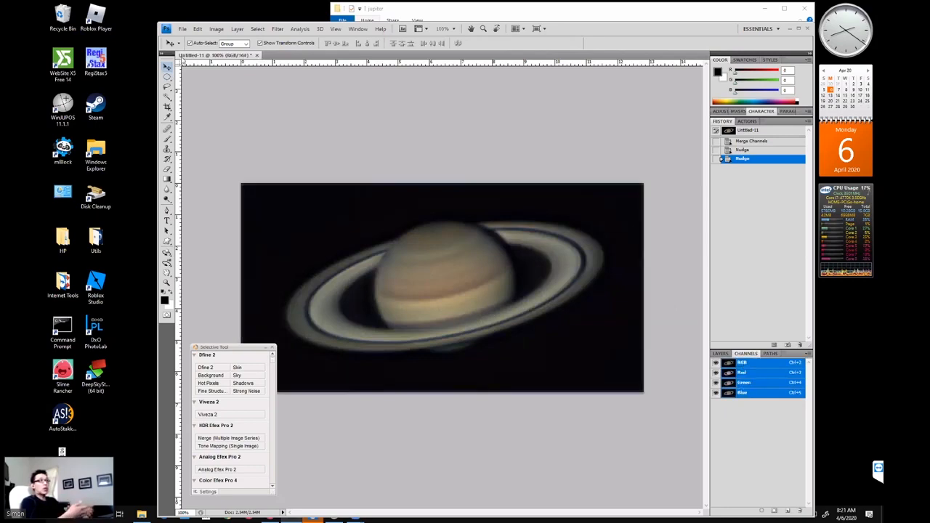
click(182, 30)
click(228, 144)
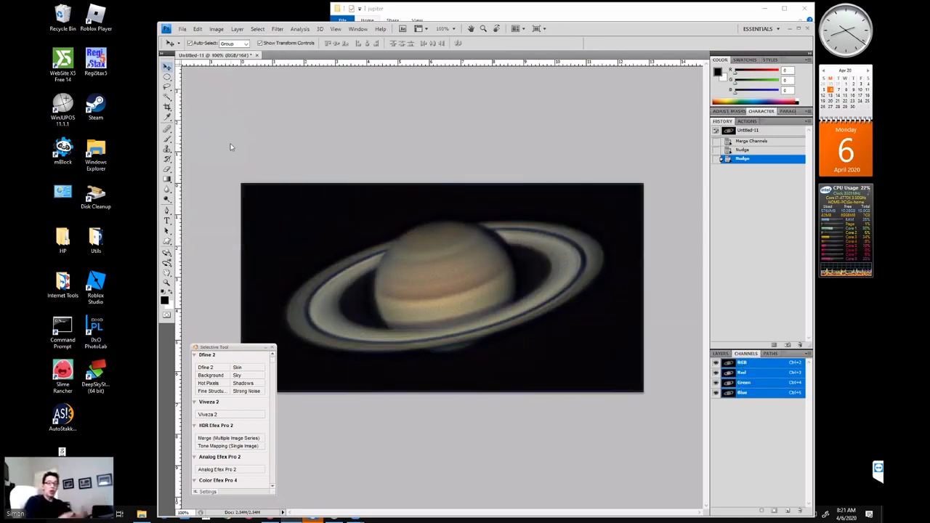
click(560, 258)
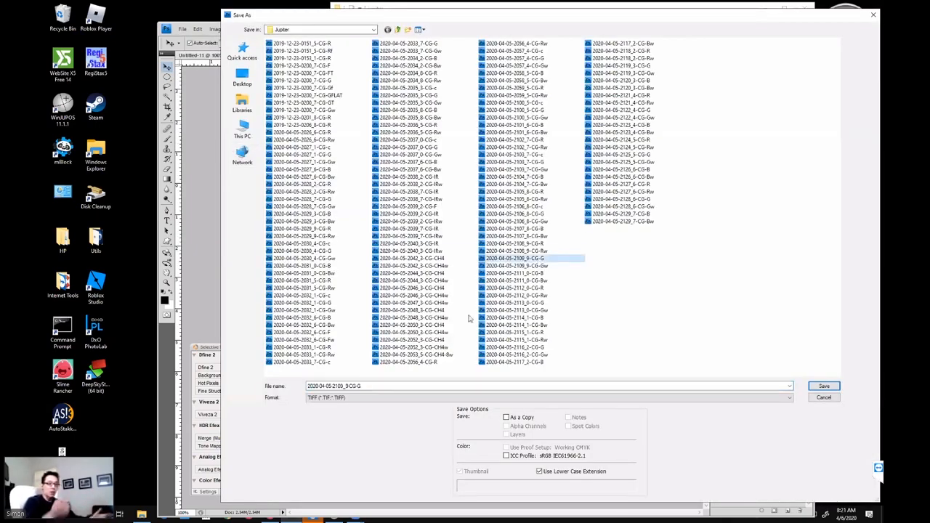
click(356, 386)
click(356, 386)
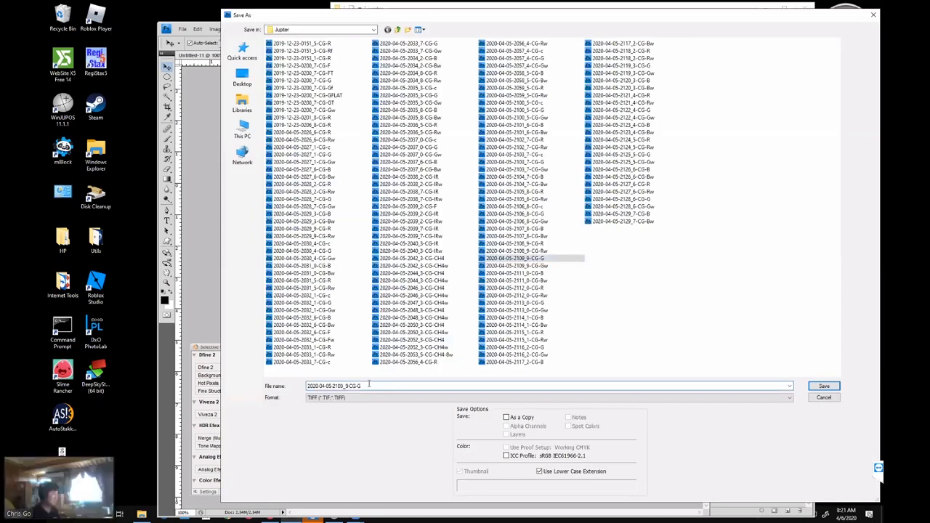
key(Return)
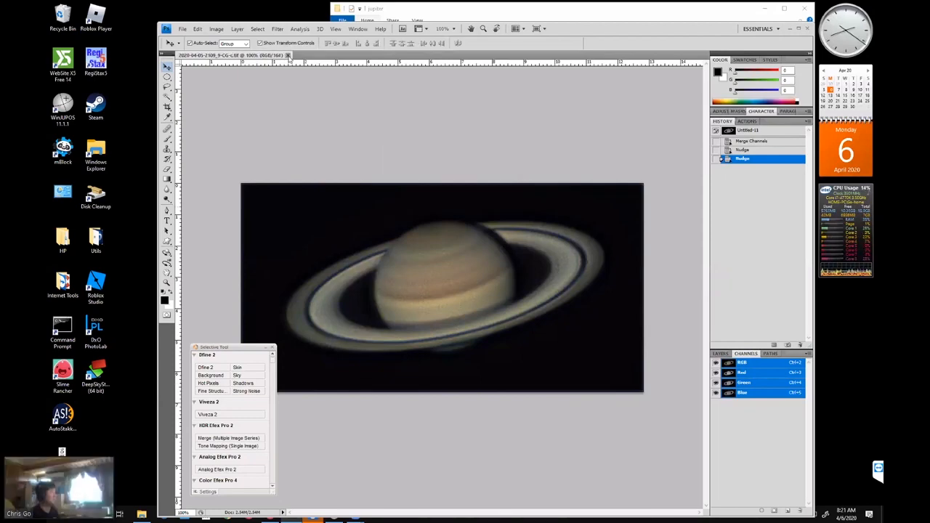
click(287, 55)
click(182, 28)
click(191, 47)
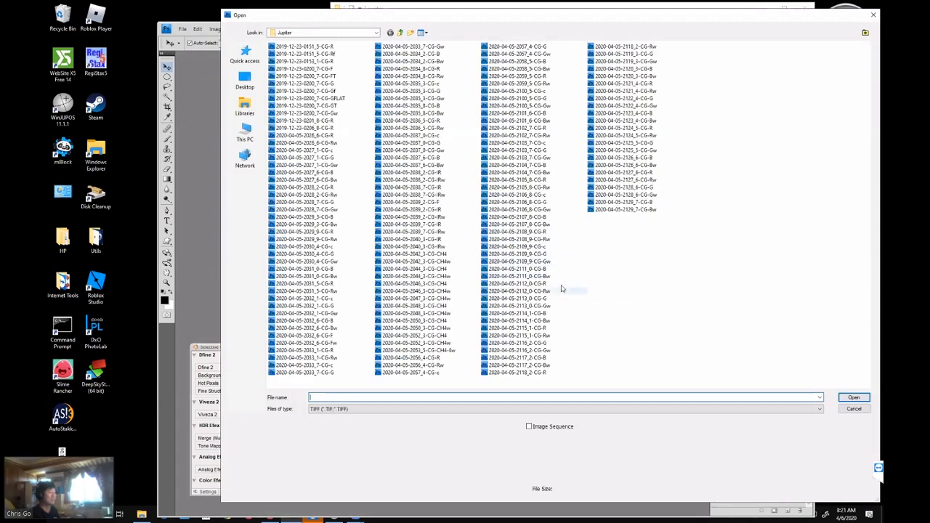
click(550, 320)
ctrl+click(558, 306)
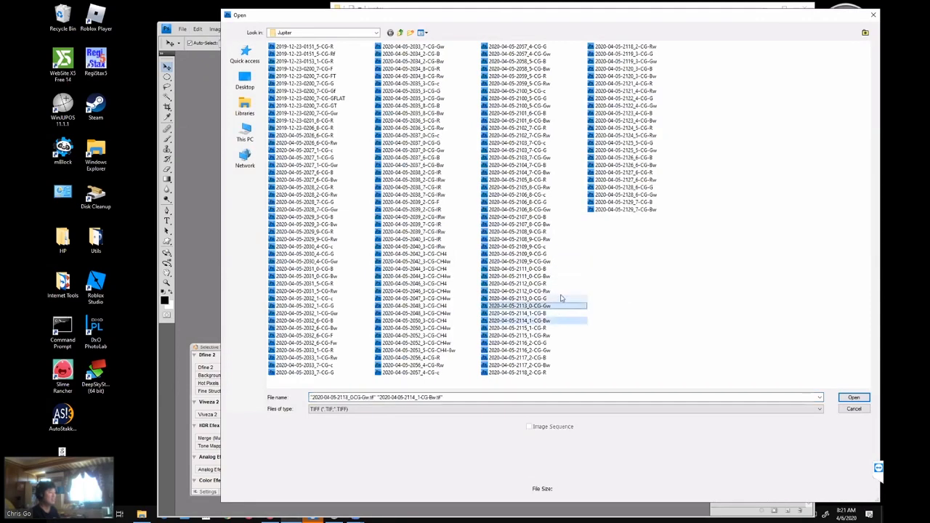
ctrl+click(560, 292)
click(854, 397)
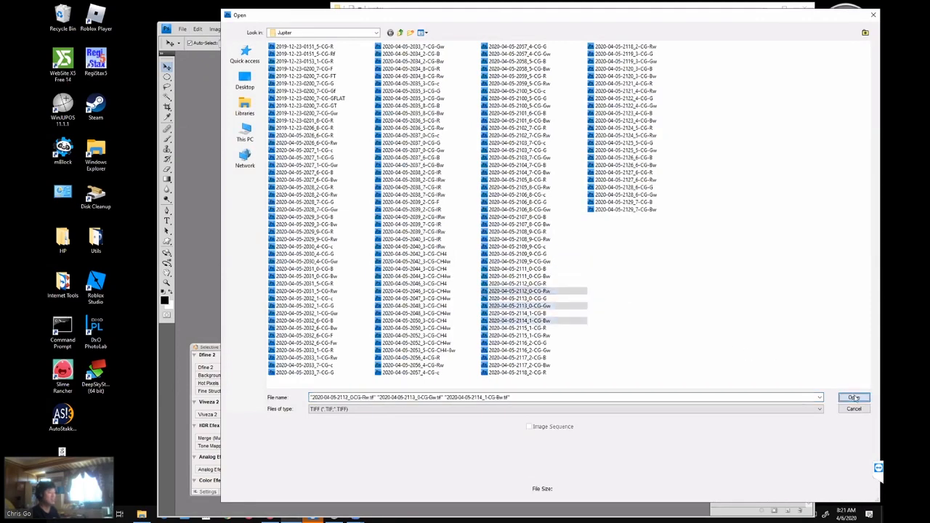
Convert the 2114_1 blue, 2113_0 green and 2112_0 red Saturn images to Grayscale mode.
click(216, 29)
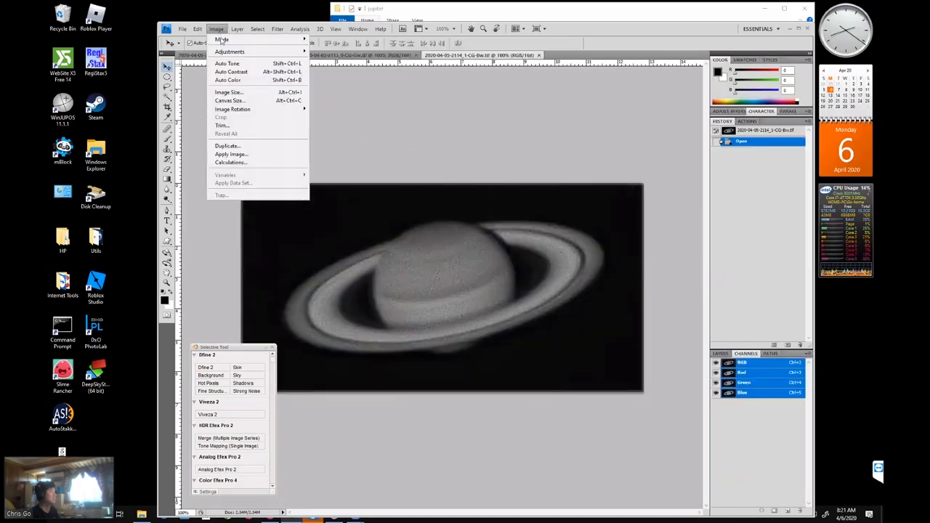
mouse_move(240, 34)
click(338, 46)
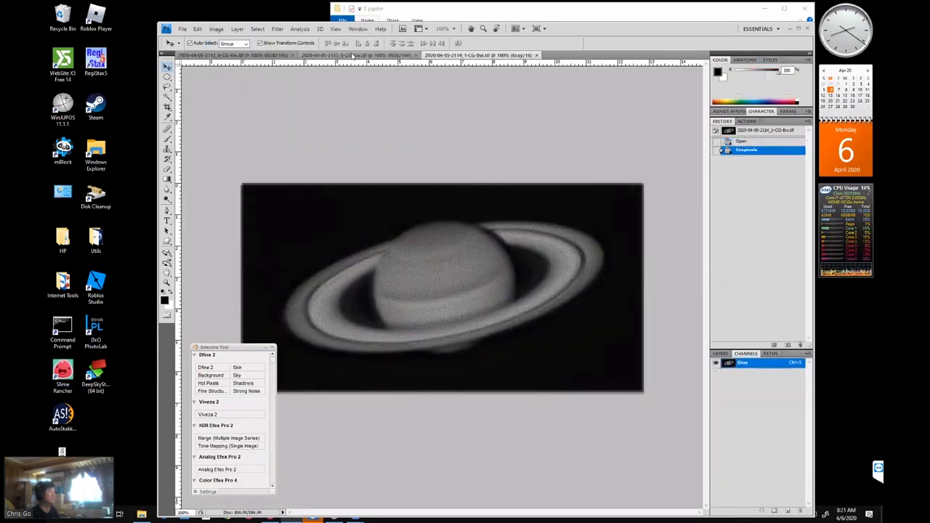
key(ctrl+z)
click(217, 29)
mouse_move(278, 29)
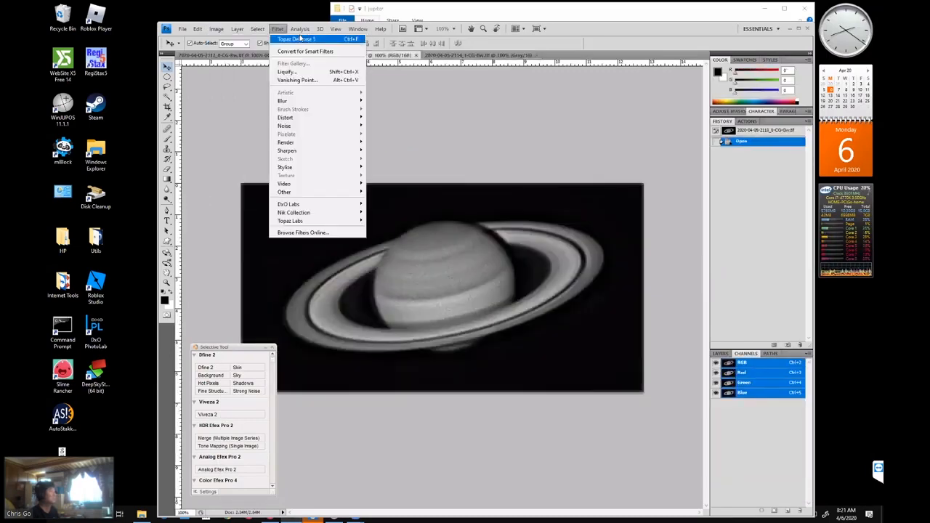
mouse_move(239, 34)
click(334, 46)
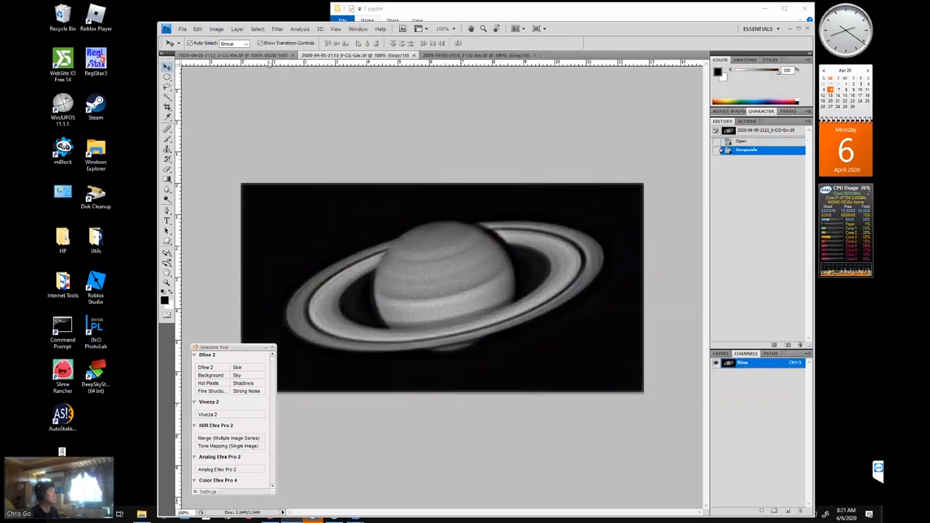
key(ctrl+z)
click(216, 29)
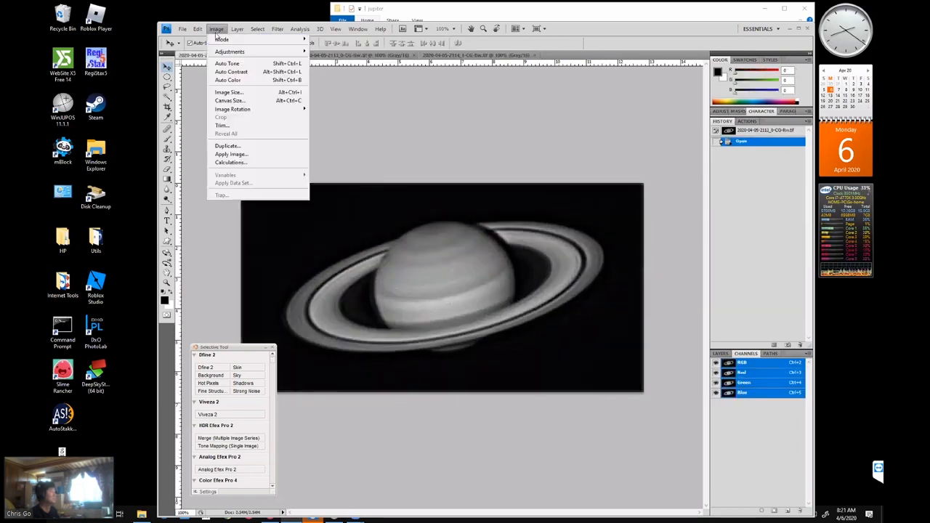
mouse_move(244, 34)
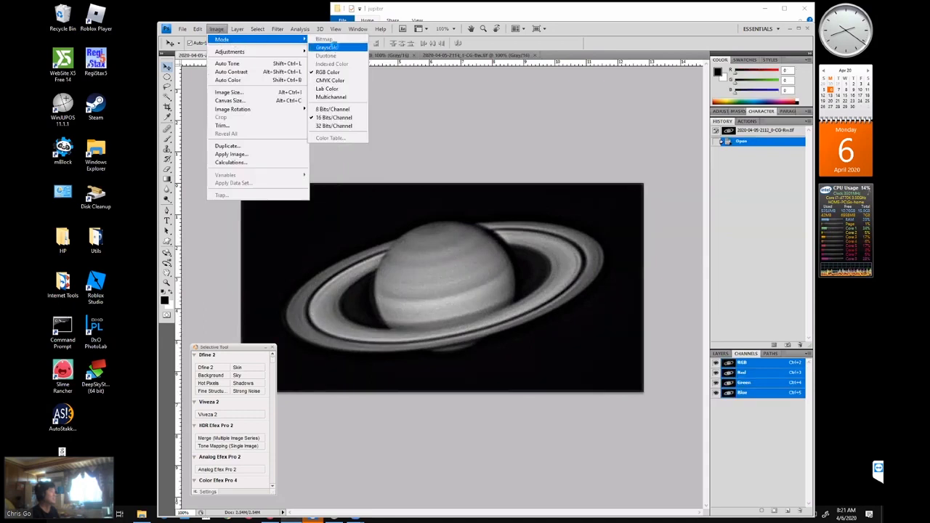
click(334, 46)
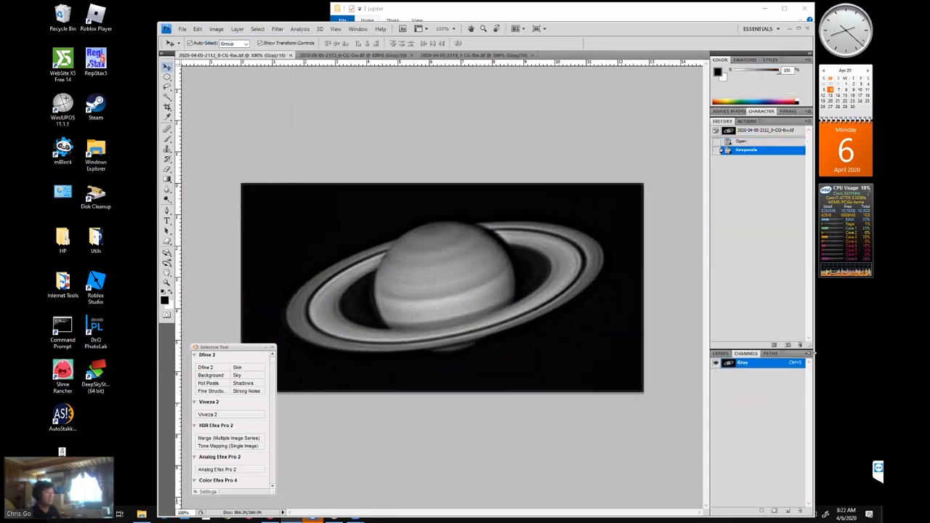
Merge the 2112_0, 2113_0 and 2114_1 grayscale images into one RGB Color image as its red, green and blue channels.
click(809, 356)
click(830, 430)
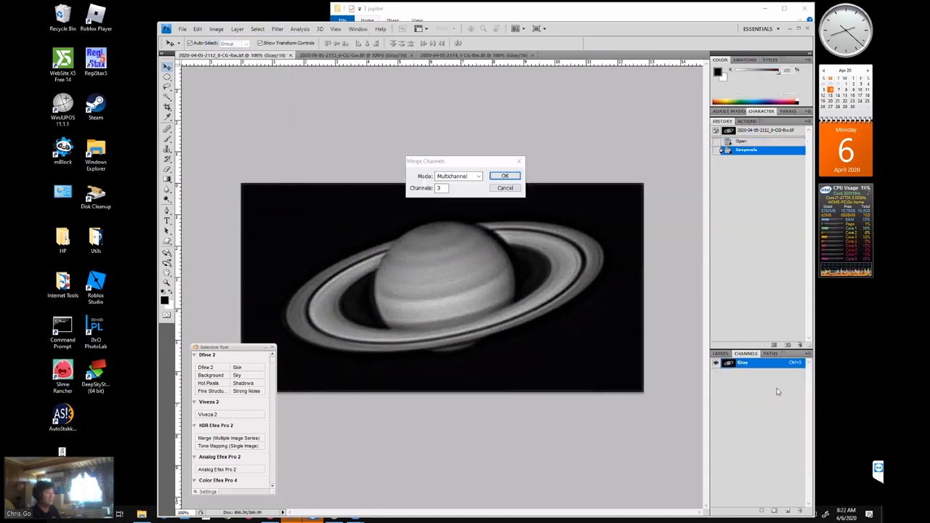
click(457, 176)
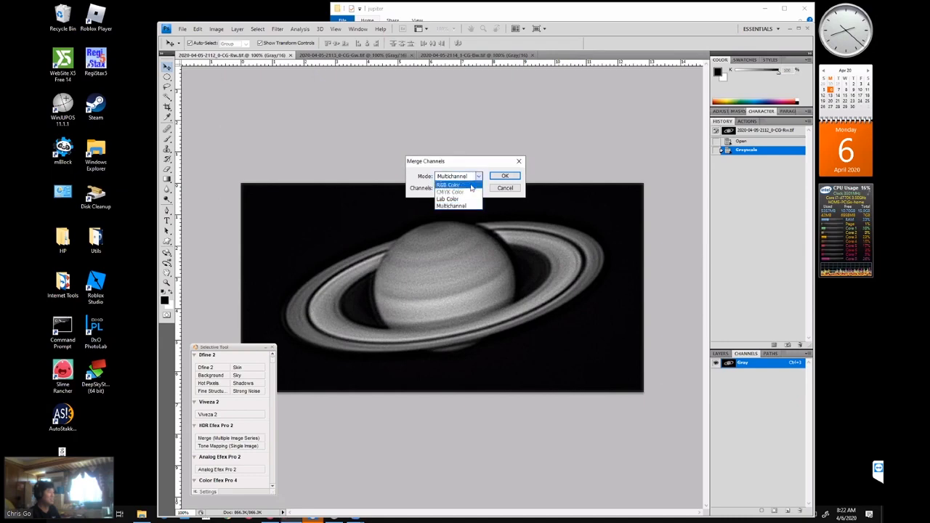
click(454, 184)
click(505, 176)
click(513, 167)
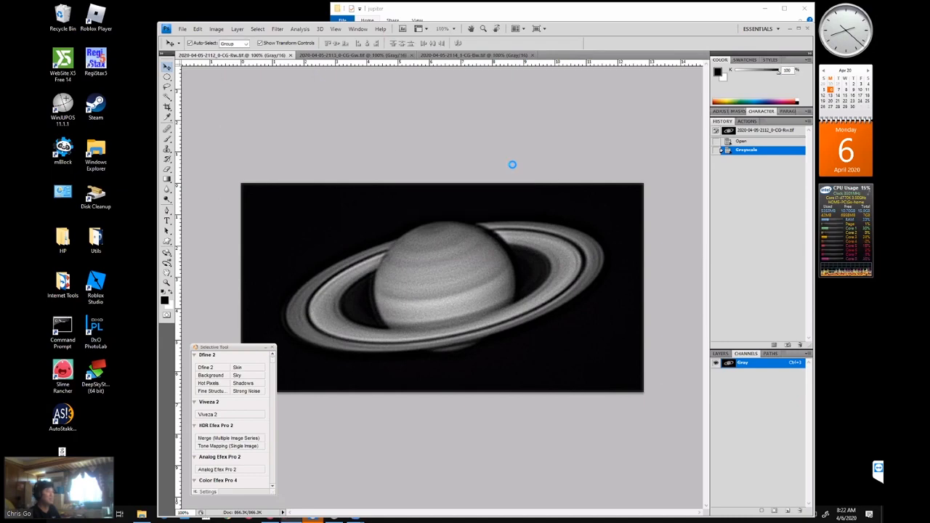
Nudge the red channel of the merged Saturn image up to align it with the green channel.
click(750, 374)
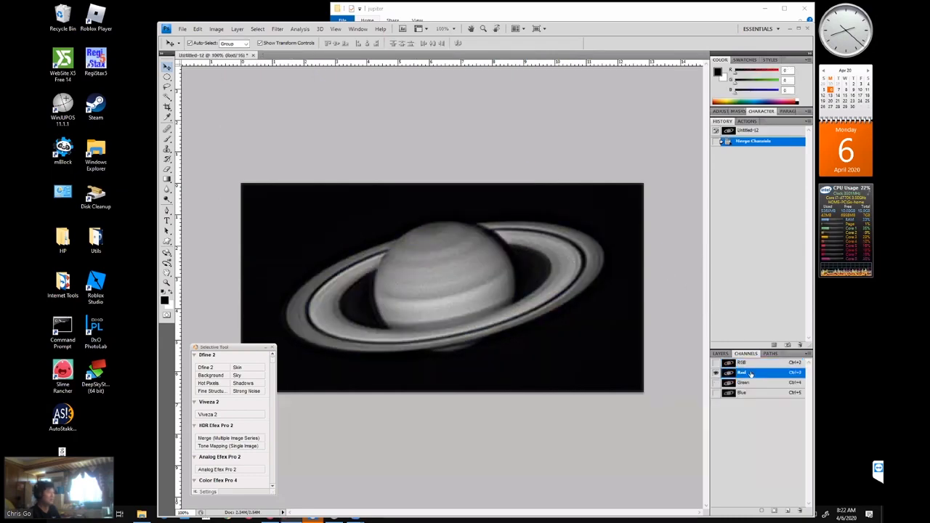
key(Up)
click(752, 382)
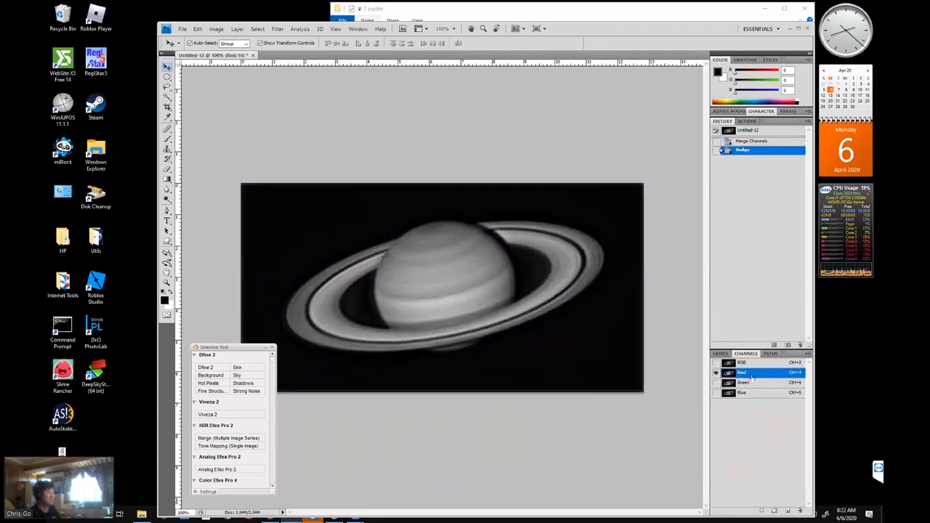
click(752, 376)
click(748, 385)
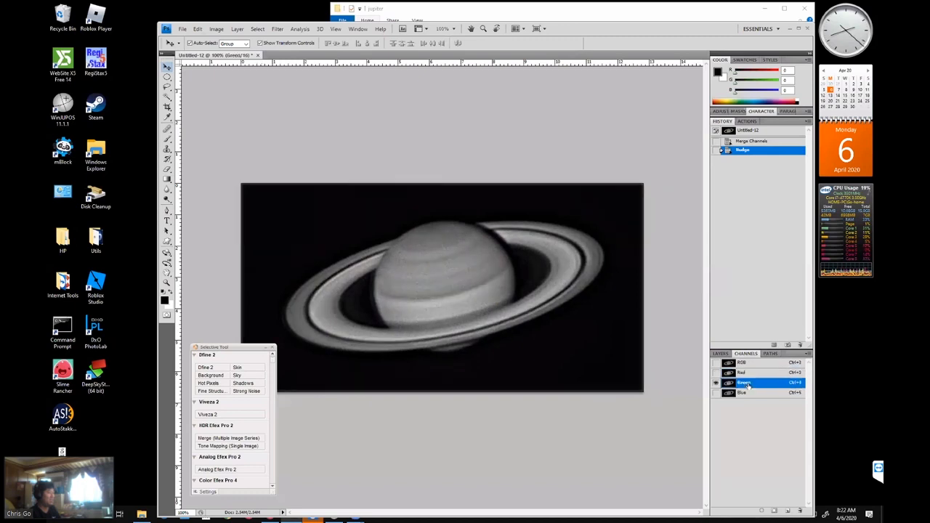
Nudge the blue channel left to match the green channel and return to the RGB composite.
click(749, 393)
key(Left)
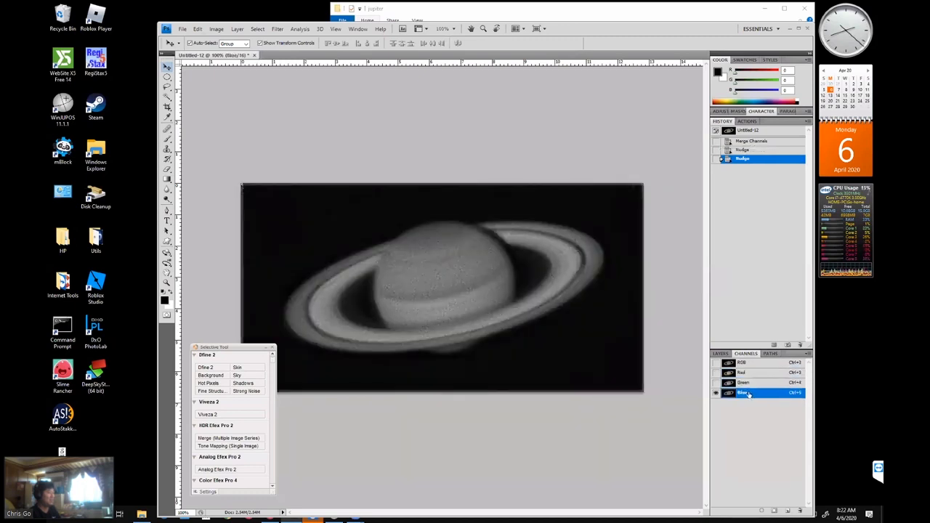
click(749, 386)
click(746, 393)
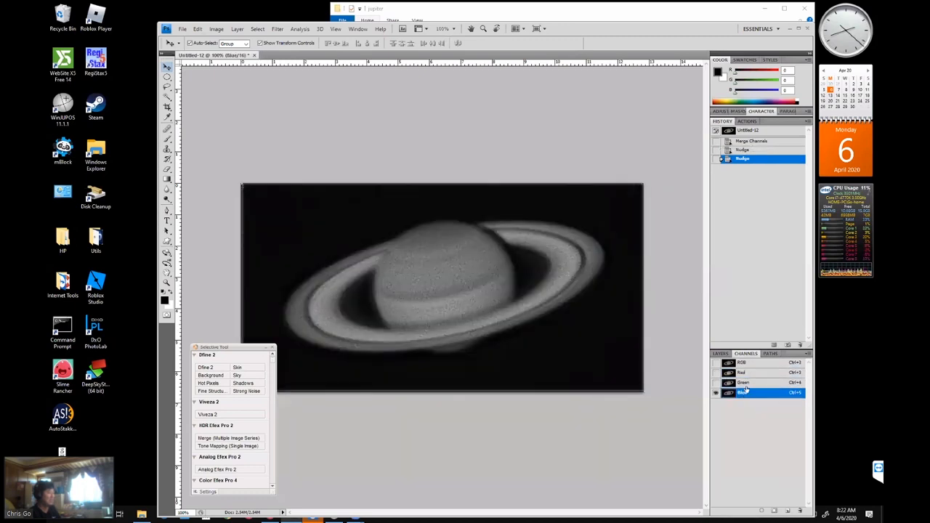
click(748, 382)
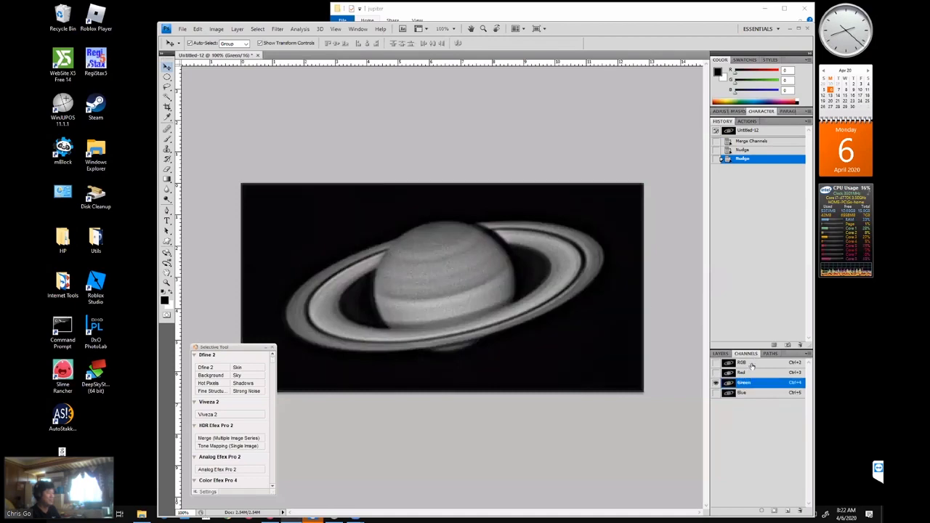
click(744, 362)
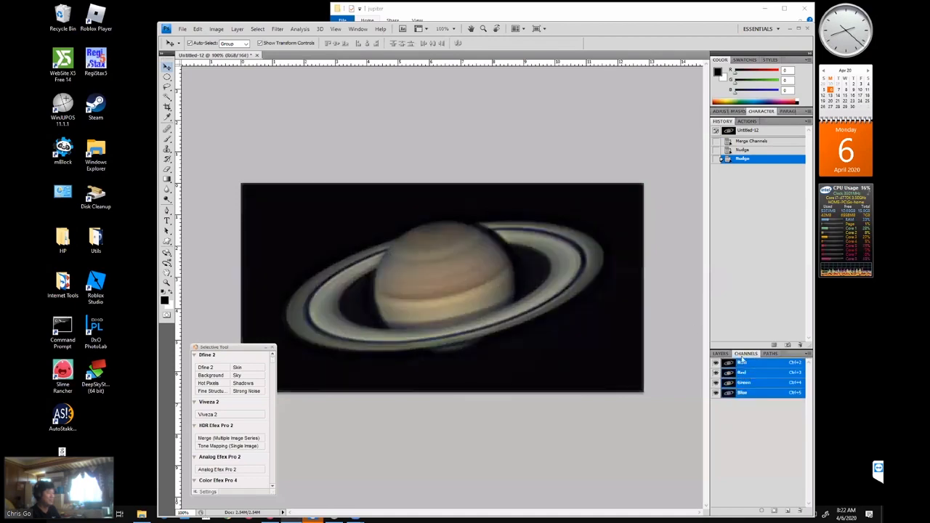
click(182, 28)
click(249, 156)
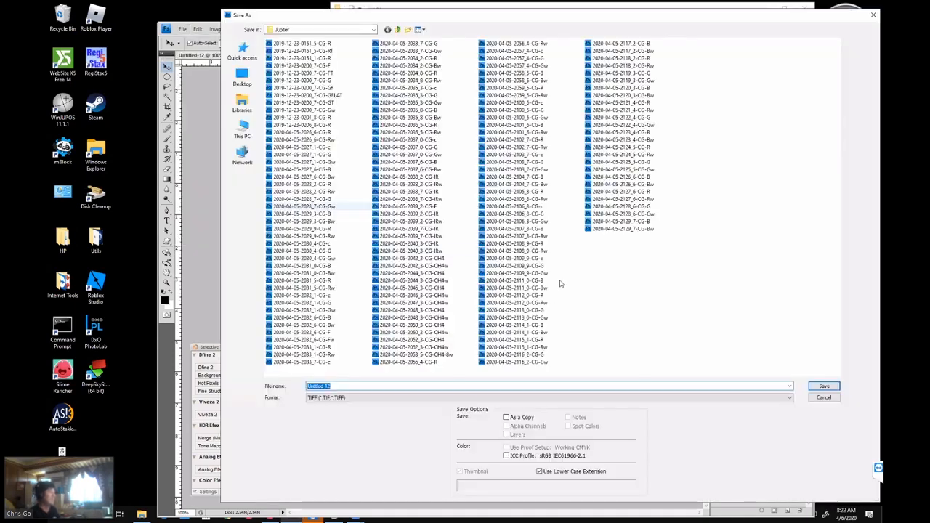
click(556, 311)
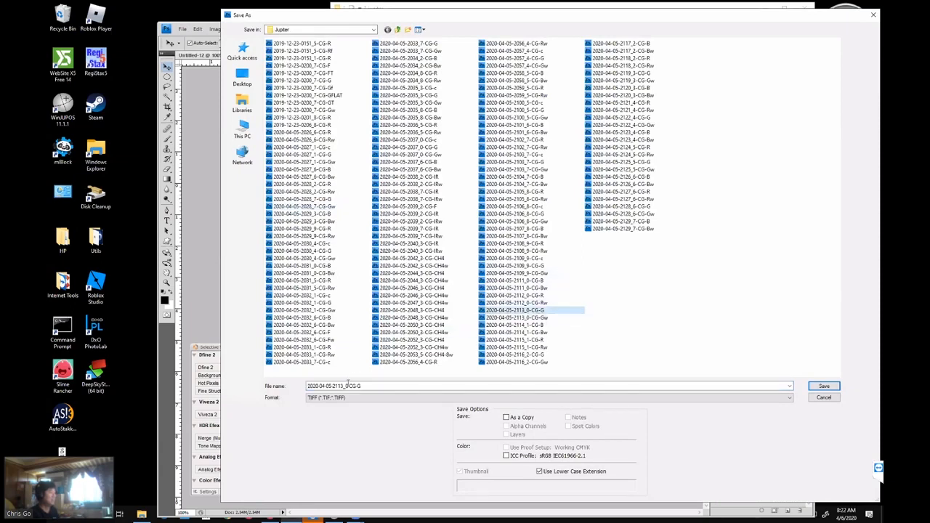
click(370, 386)
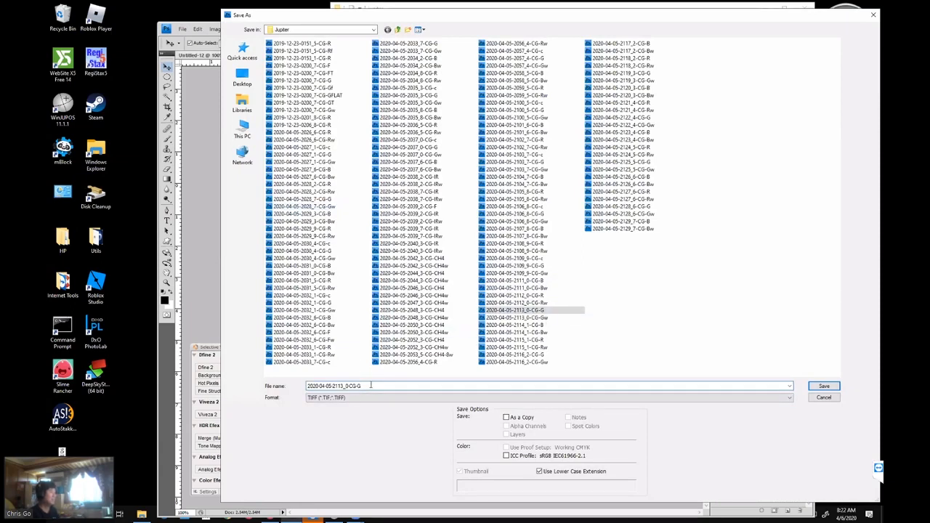
key(Return)
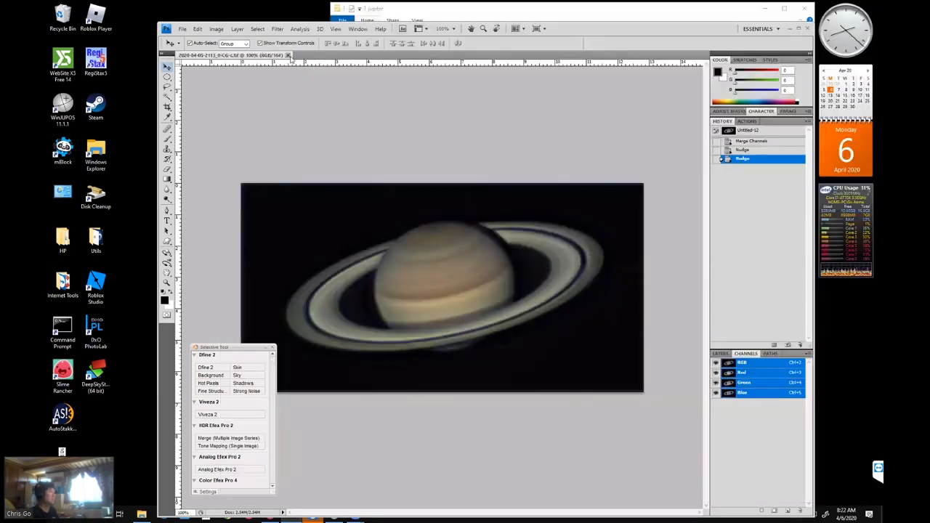
click(289, 56)
click(184, 30)
click(187, 48)
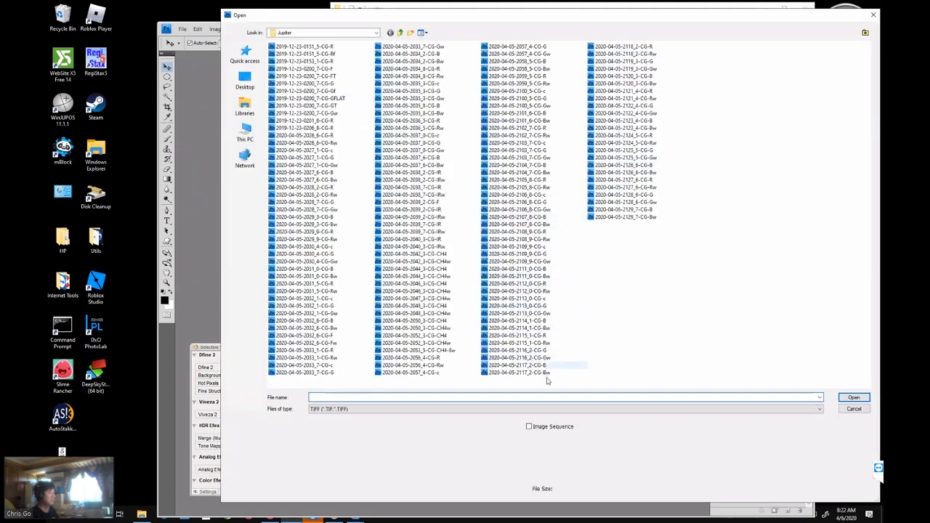
click(552, 371)
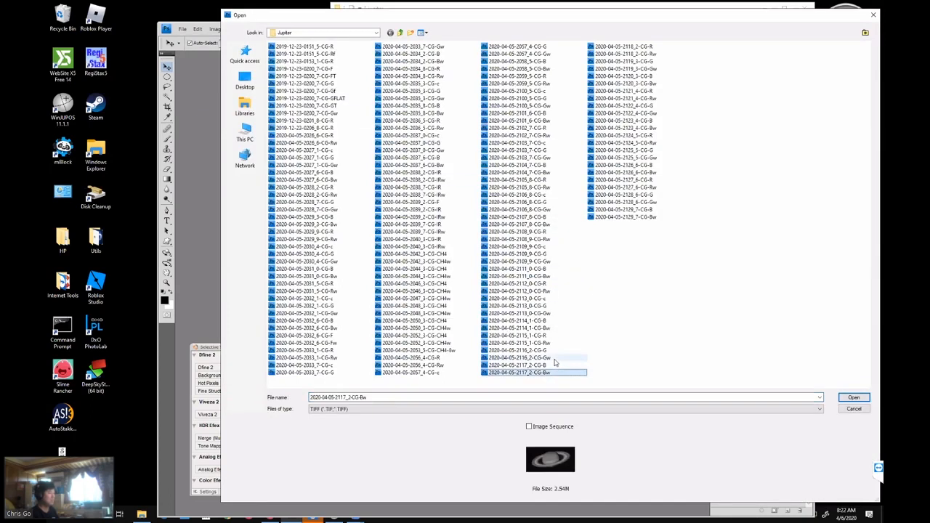
ctrl+click(555, 357)
ctrl+click(556, 344)
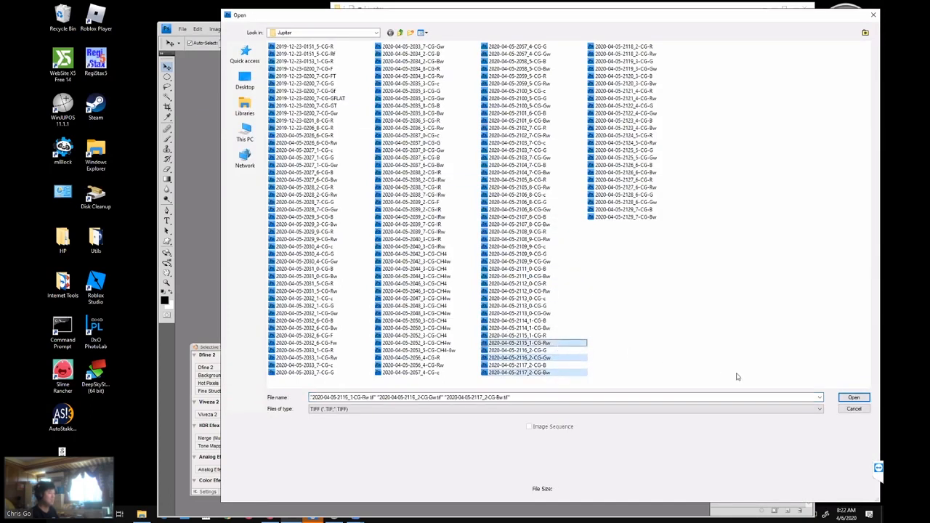
click(838, 397)
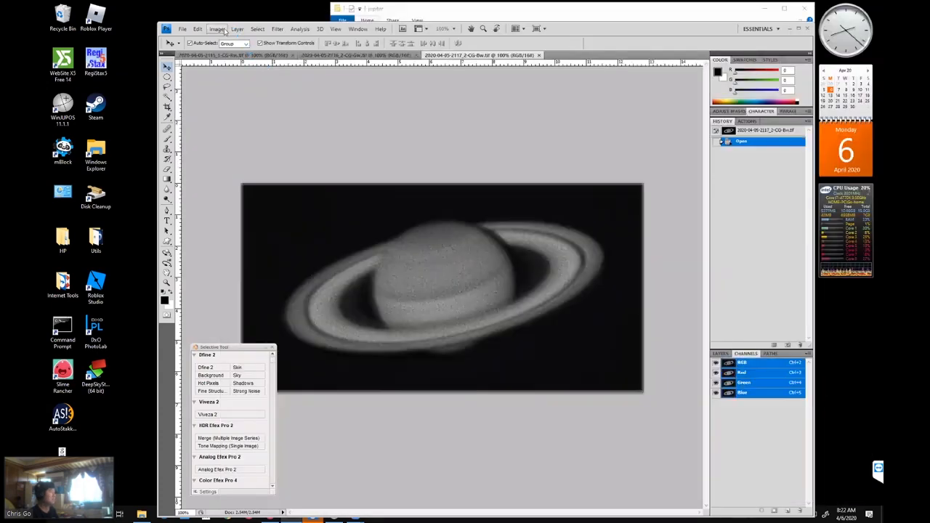
Convert the 2117_2 blue, 2116_2 green and 2115_1 red Saturn images to Grayscale mode.
click(218, 29)
mouse_move(226, 39)
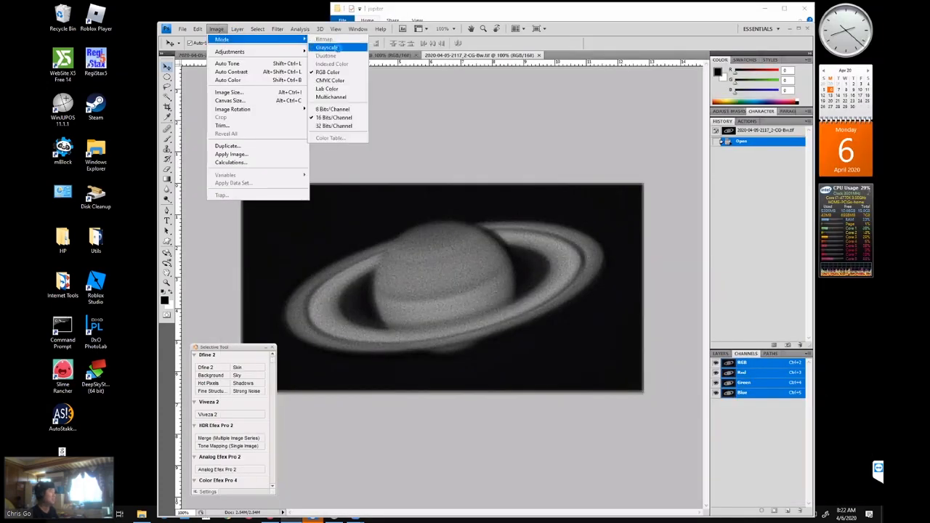
click(336, 47)
click(216, 29)
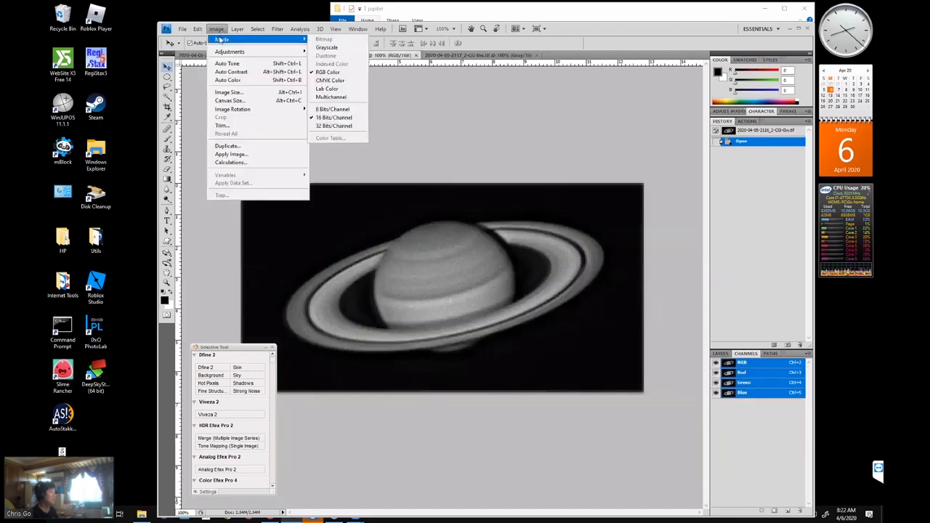
click(330, 47)
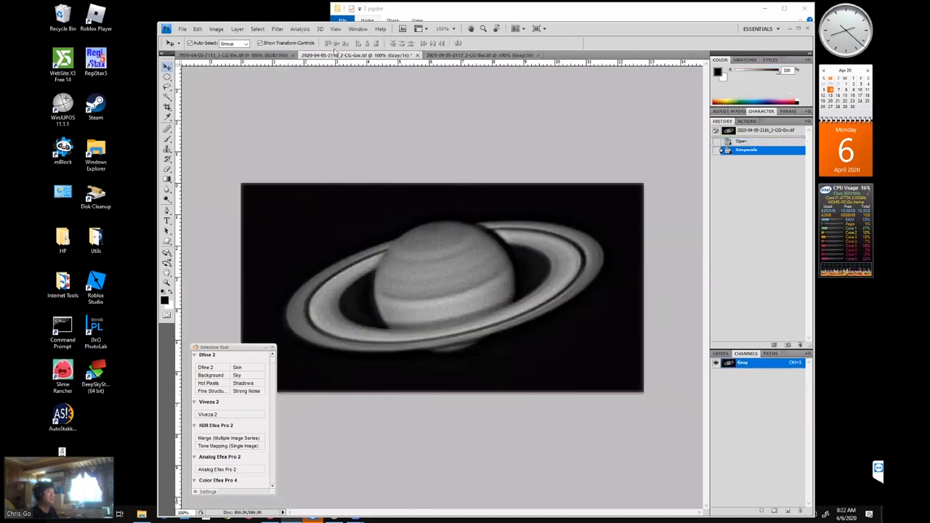
key(ctrl+z)
click(217, 29)
mouse_move(217, 40)
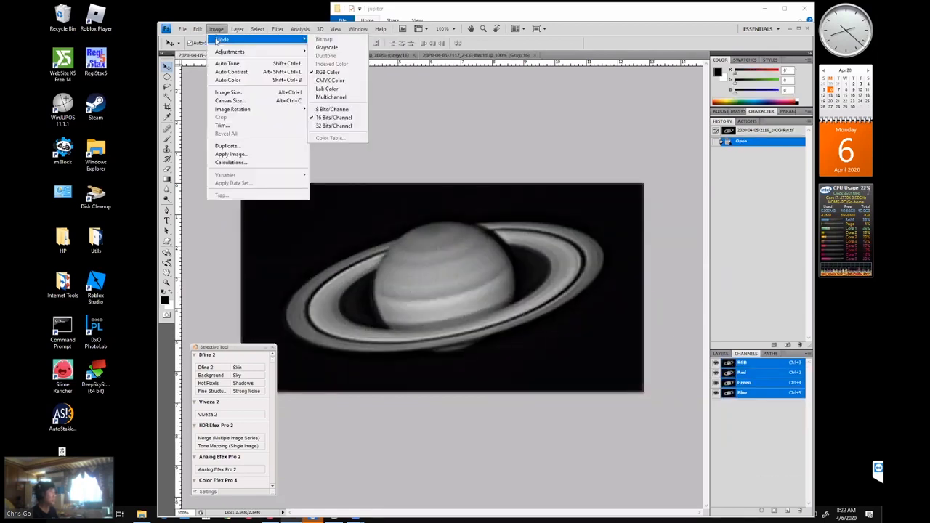
click(327, 48)
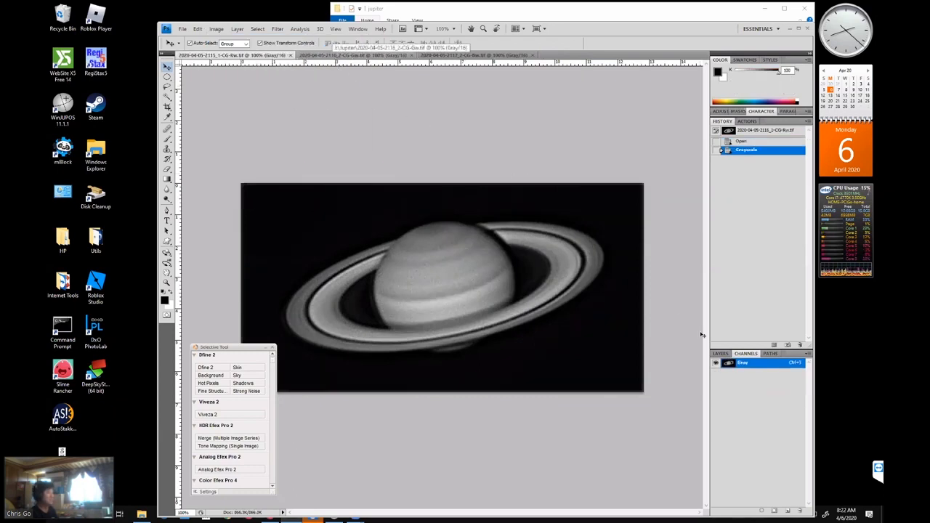
Merge the 2115_1, 2116_2 and 2117_2 grayscale images into one RGB Color image as its red, green and blue channels.
click(812, 355)
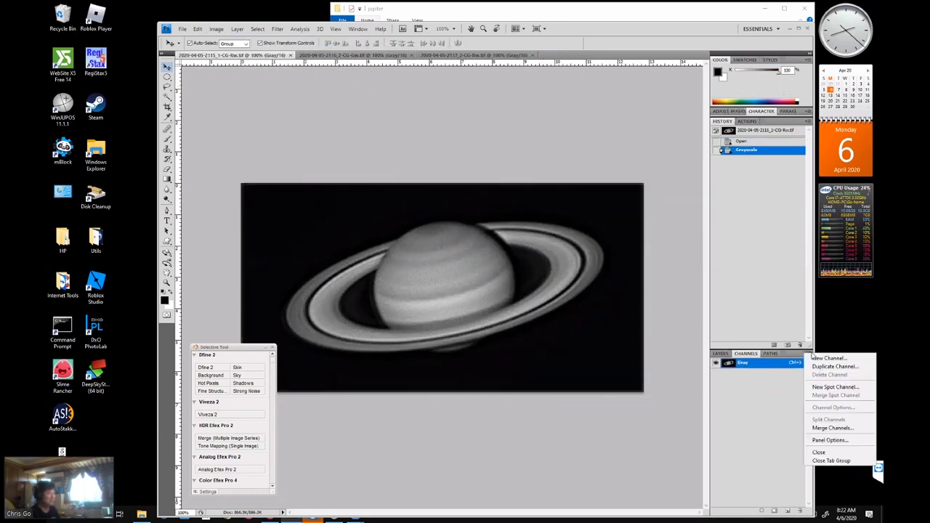
click(843, 428)
click(472, 176)
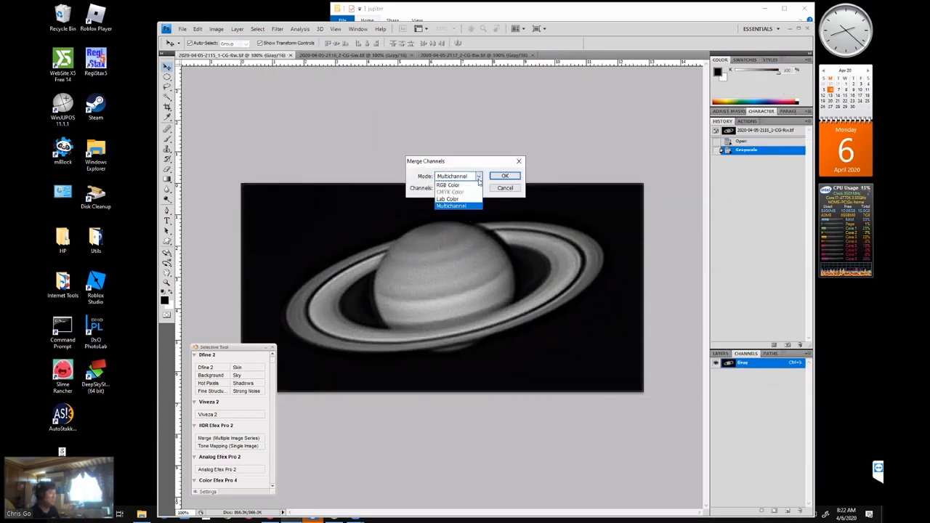
click(451, 184)
click(504, 175)
click(509, 165)
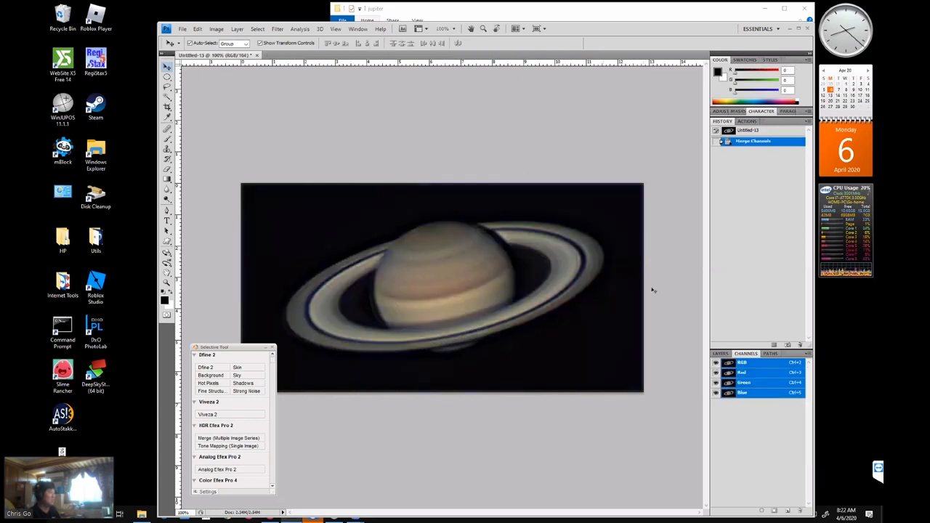
Nudge the new composite's red channel into alignment with the green channel, comparing the two.
click(752, 372)
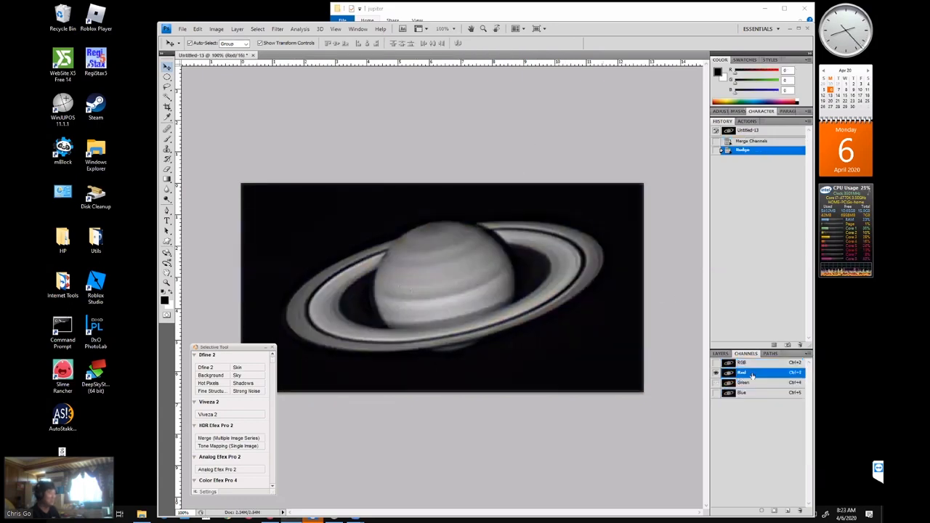
click(748, 384)
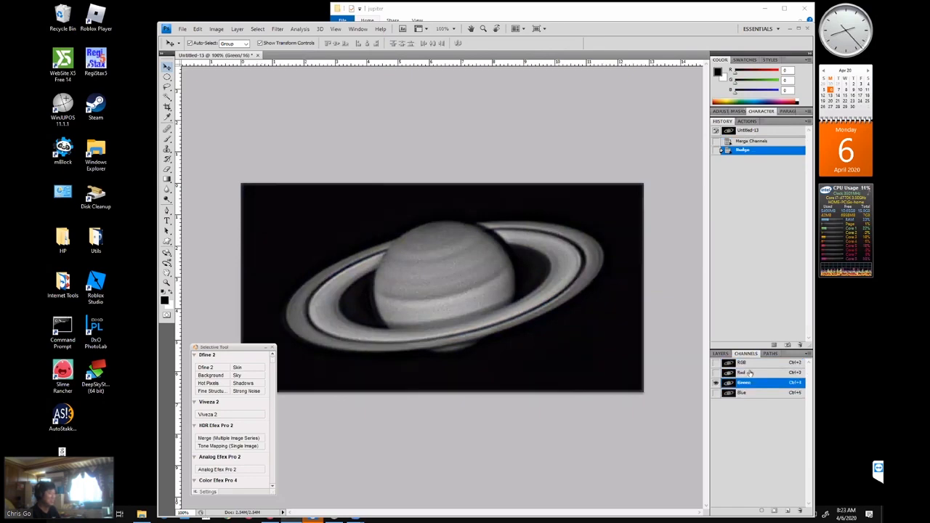
click(750, 372)
click(750, 382)
click(750, 373)
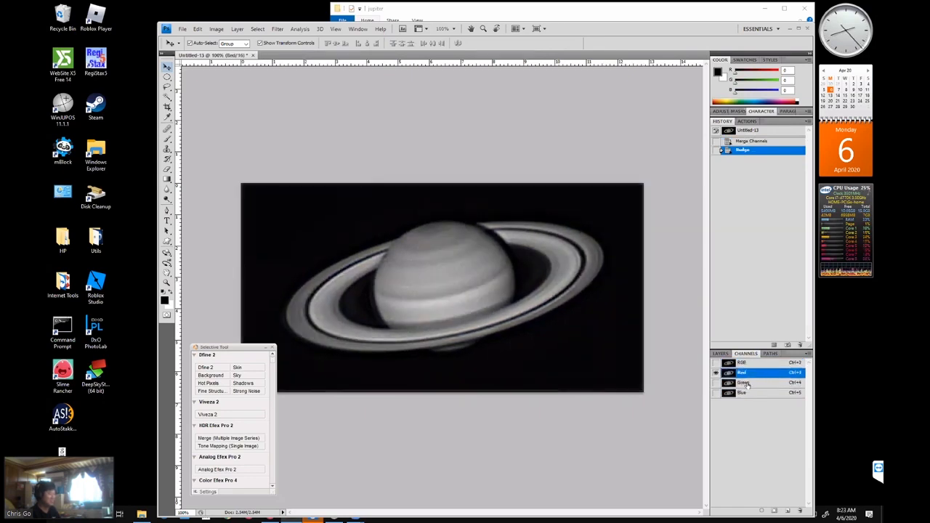
click(749, 382)
Nudge the new composite's blue channel into alignment with the green channel and restore the full RGB view.
click(745, 392)
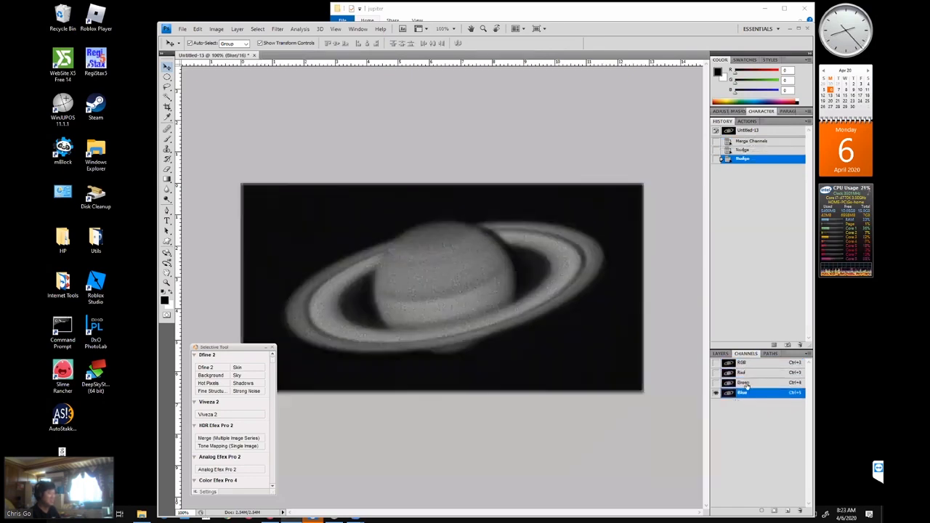
click(746, 383)
click(742, 392)
click(745, 363)
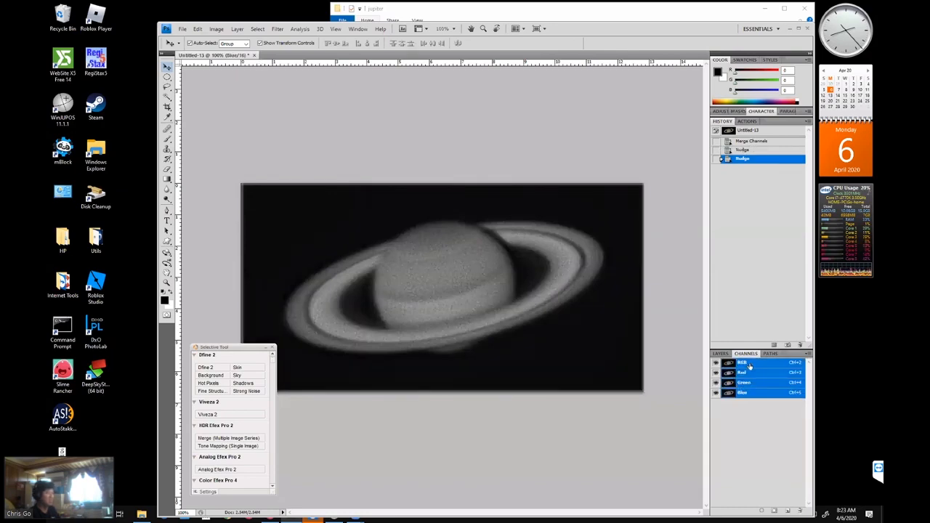
click(182, 28)
click(211, 146)
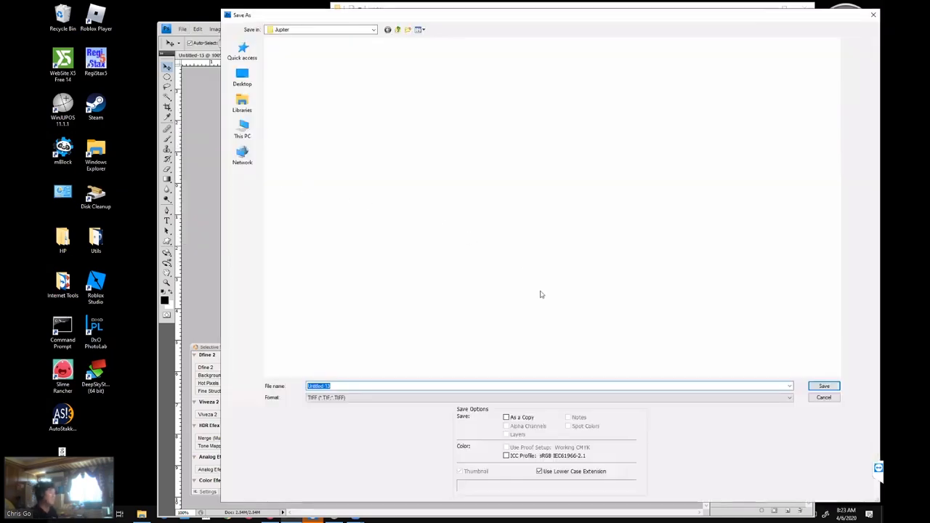
click(538, 363)
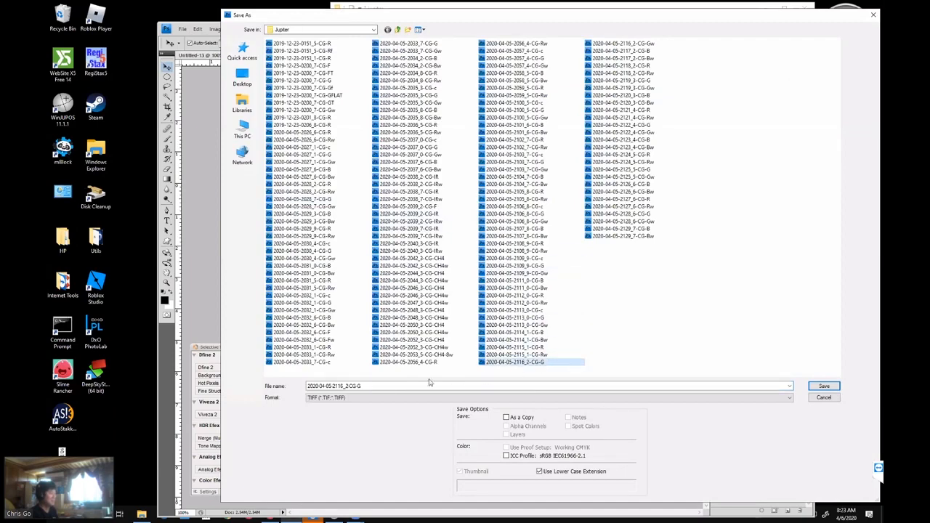
click(372, 386)
click(372, 386)
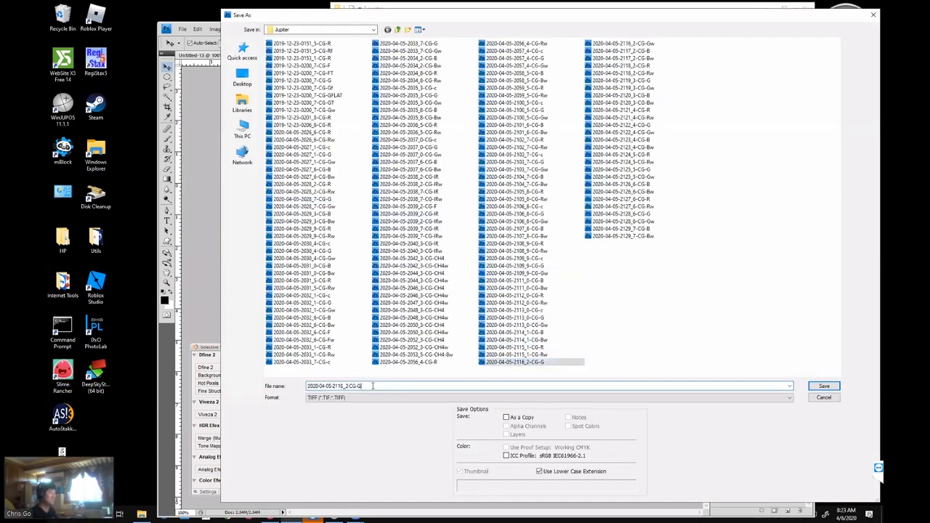
key(BackSpace)
text(c)
key(Return)
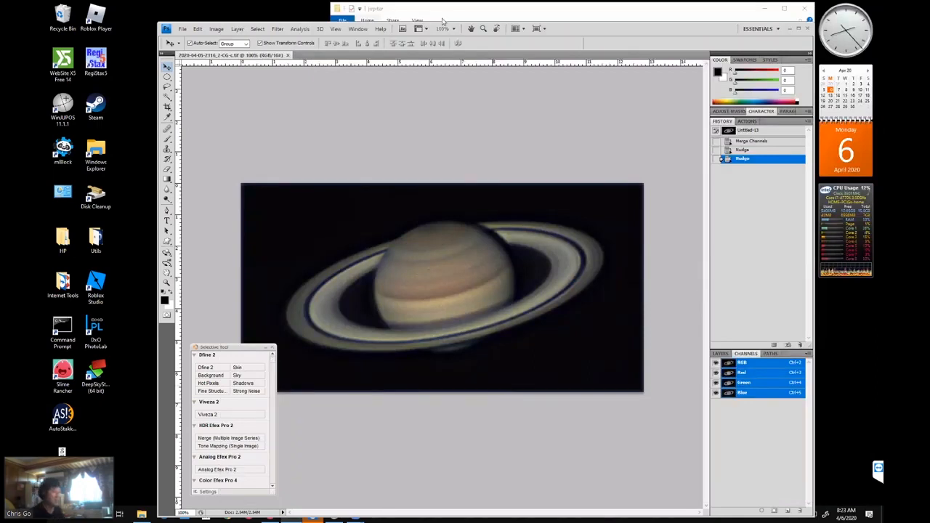
click(287, 55)
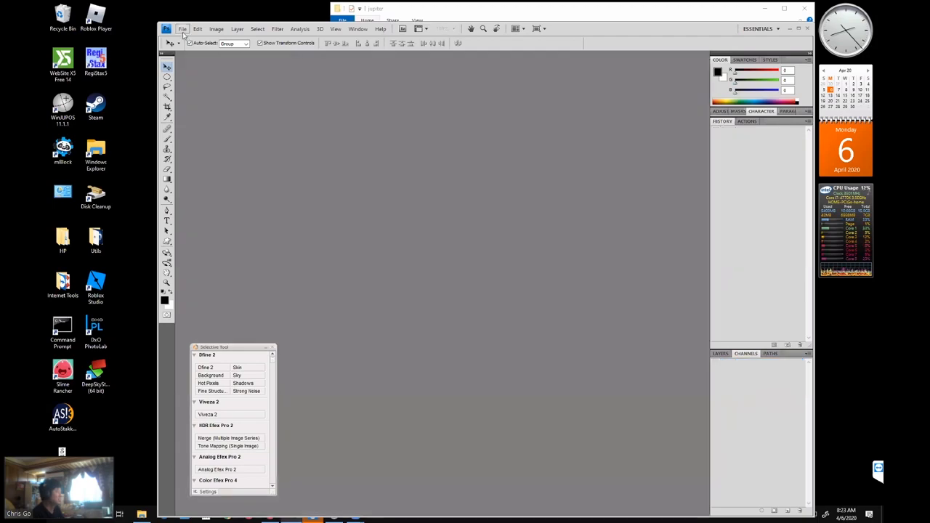
click(183, 30)
click(195, 45)
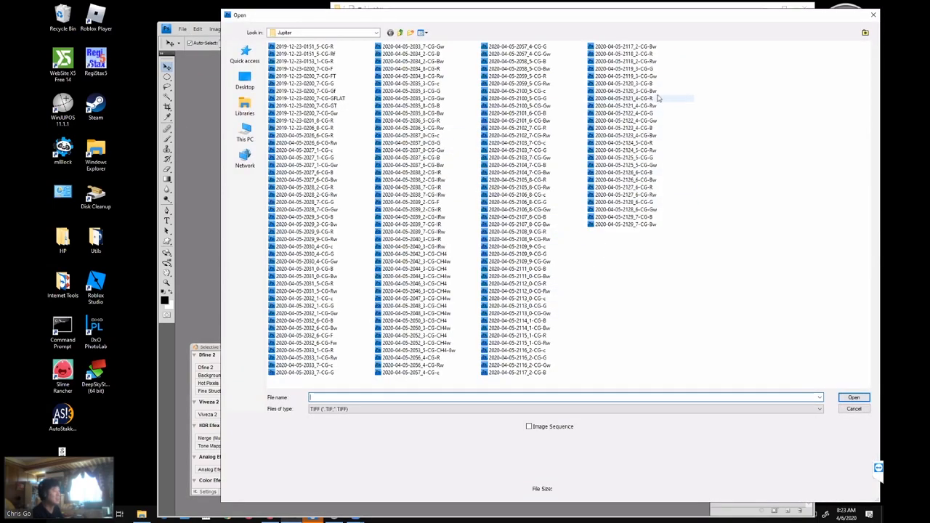
click(656, 76)
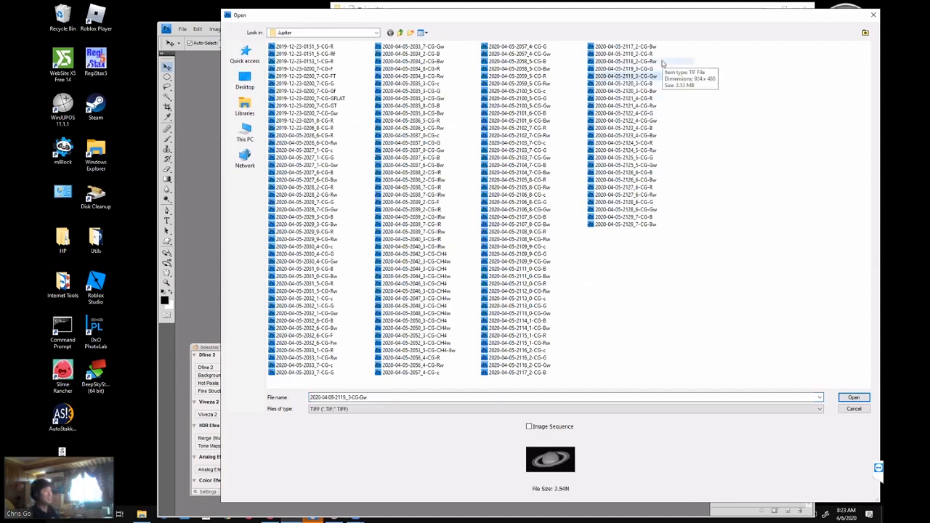
ctrl+click(661, 61)
ctrl+click(662, 47)
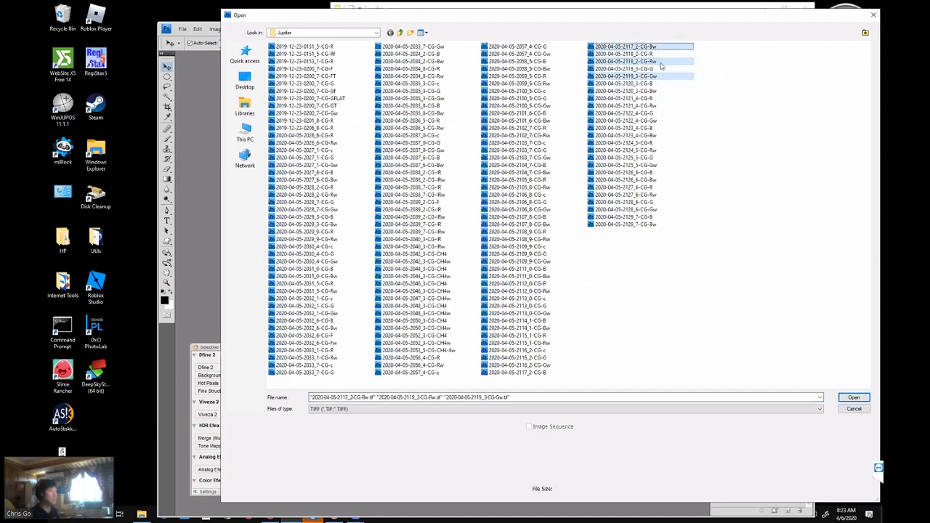
click(661, 90)
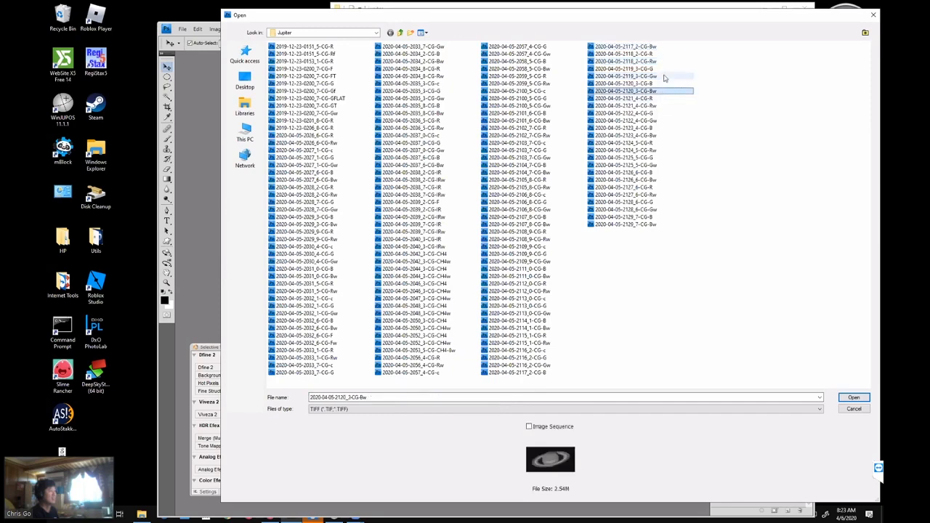
ctrl+click(662, 76)
ctrl+click(667, 62)
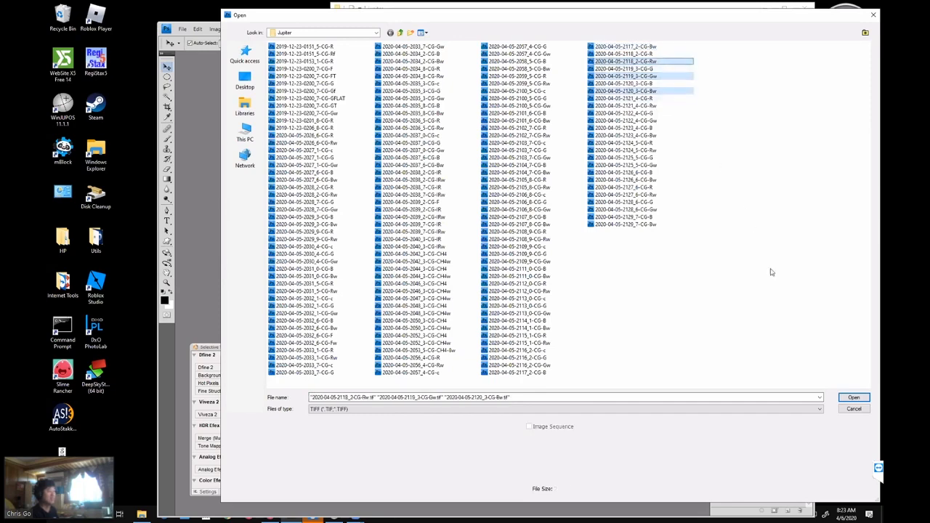
key(Return)
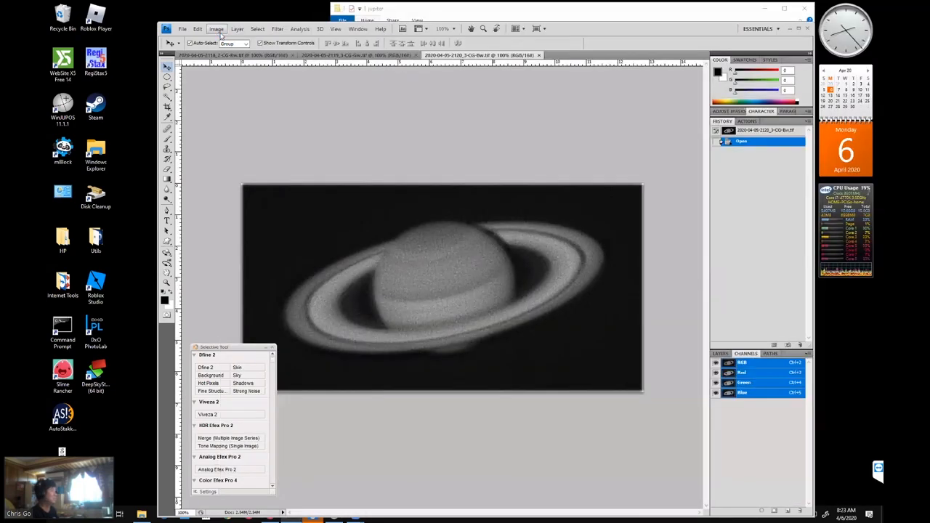
Convert the 2120_3 blue, 2119_3 green and 2118_2 red images to Grayscale mode.
click(217, 28)
click(319, 46)
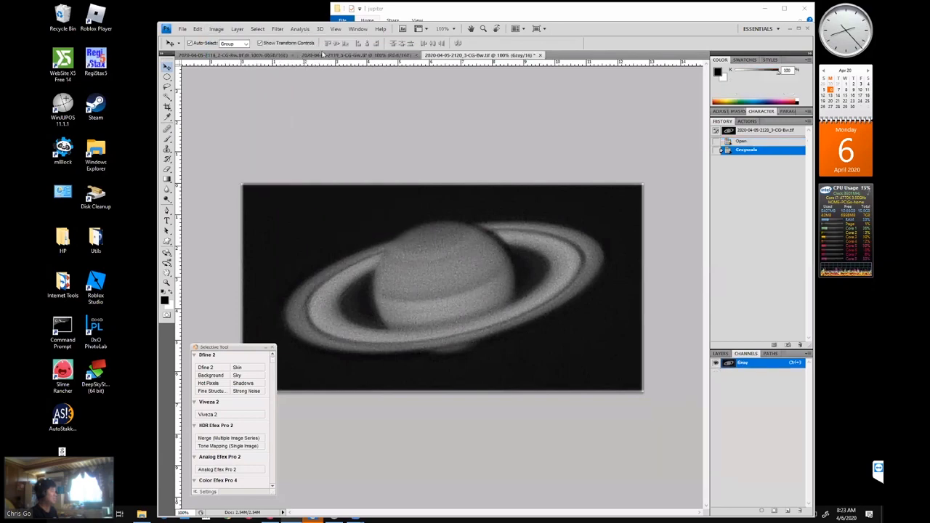
click(323, 55)
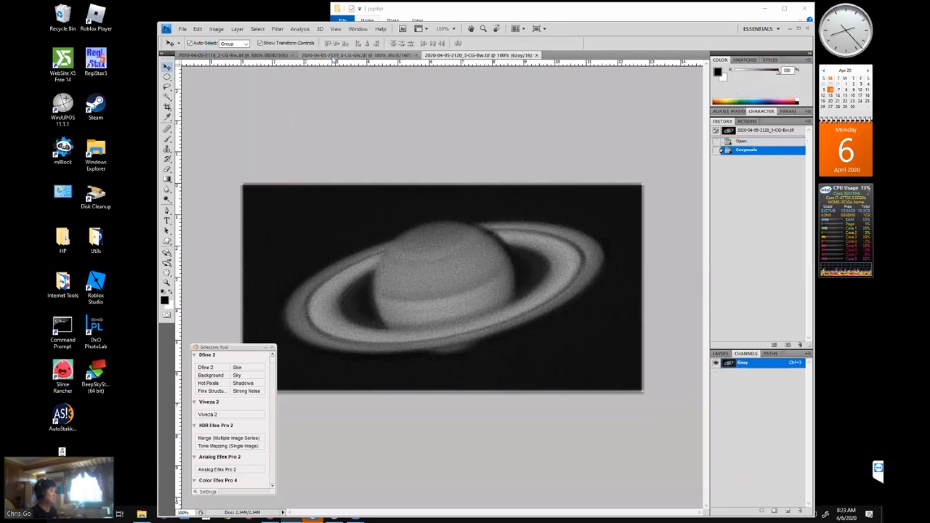
click(216, 28)
mouse_move(229, 38)
click(320, 47)
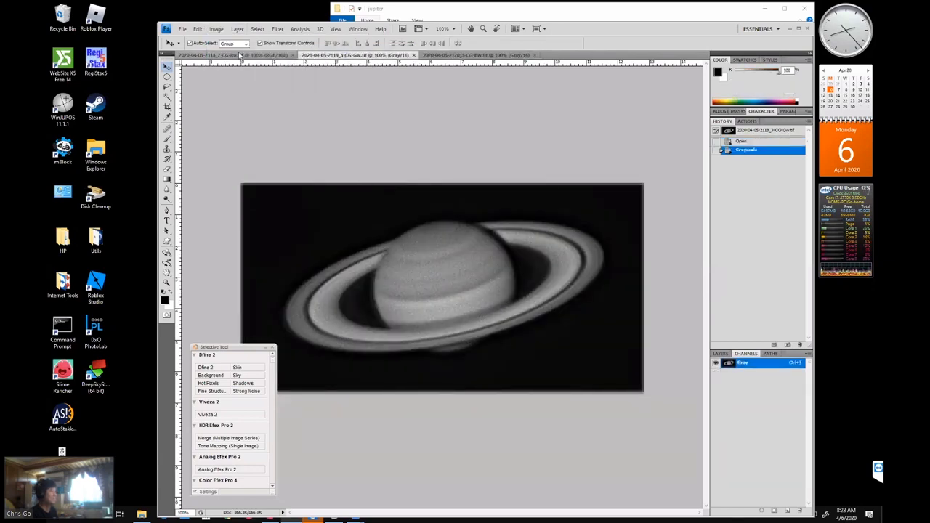
click(239, 56)
click(217, 29)
mouse_move(231, 35)
click(325, 46)
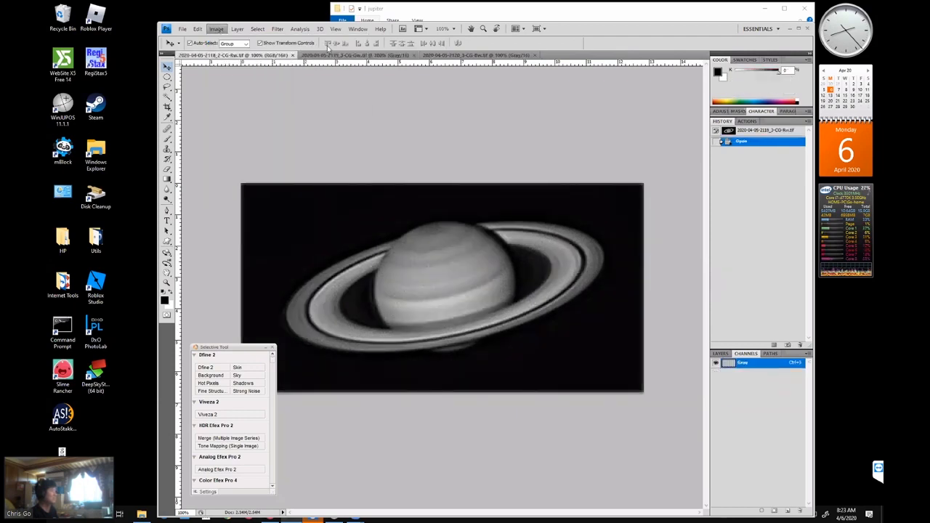
Merge the 2118_2, 2119_3 and 2120_3 grayscale images into one RGB Color image as its red, green and blue channels.
click(808, 353)
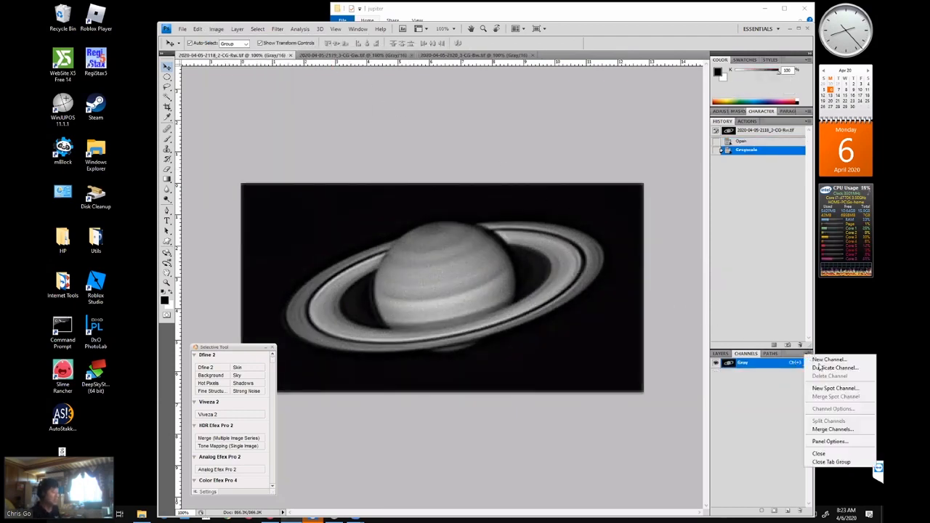
click(835, 427)
click(470, 176)
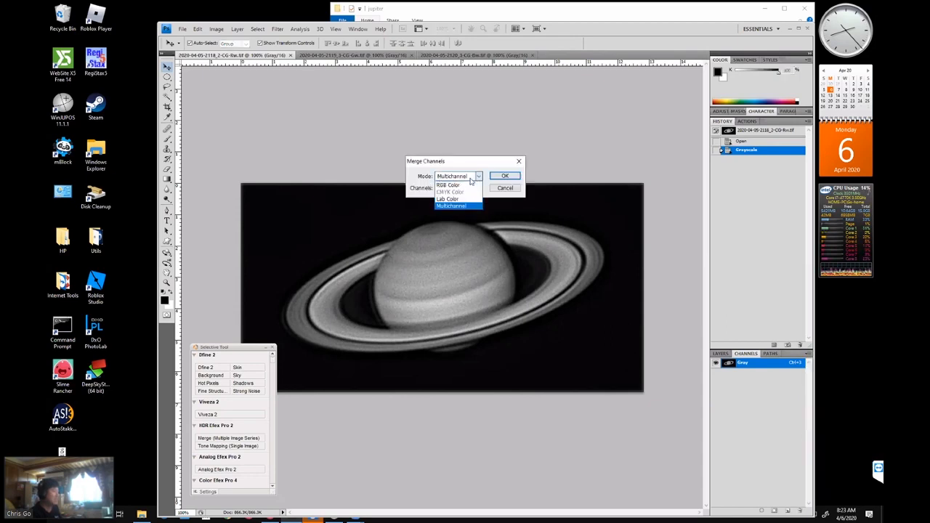
click(451, 183)
click(505, 175)
click(507, 166)
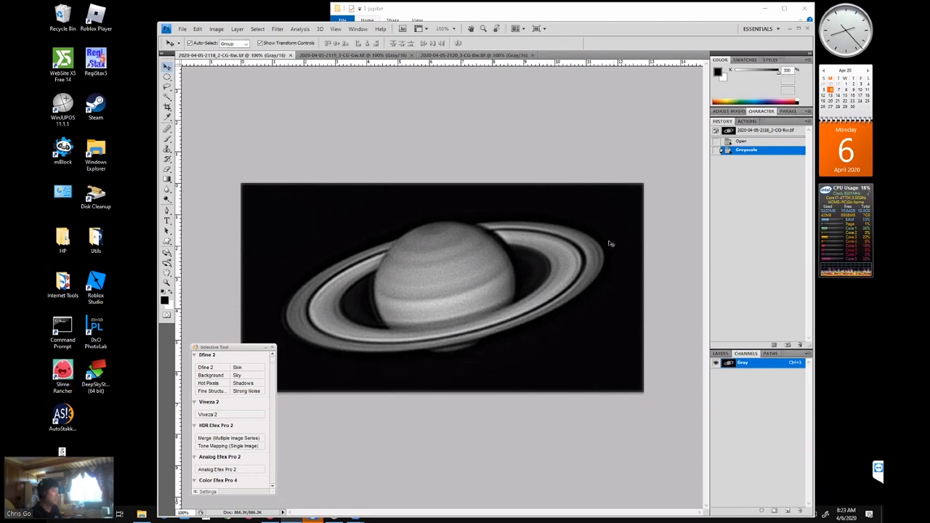
Nudge the merged image's red channel one step left to align it with the green channel, comparing the two.
click(744, 373)
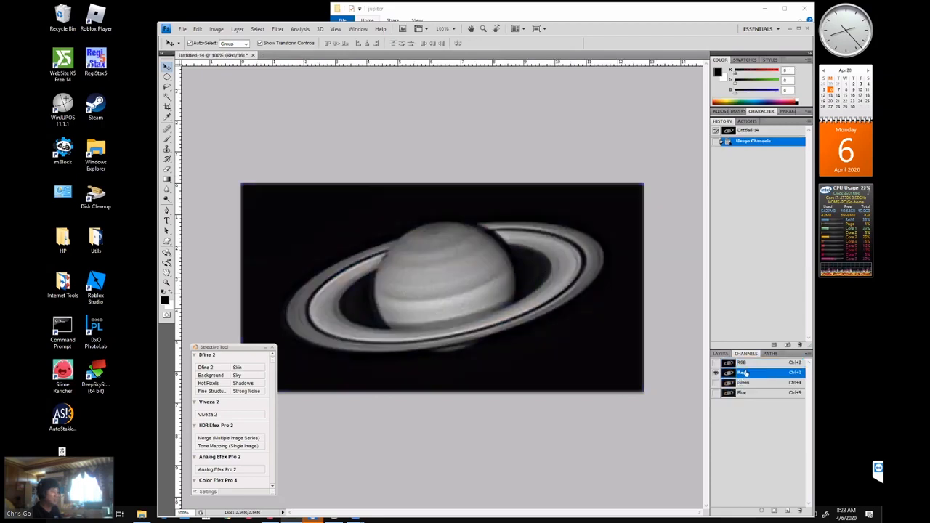
click(745, 383)
click(746, 373)
key(Left)
click(746, 382)
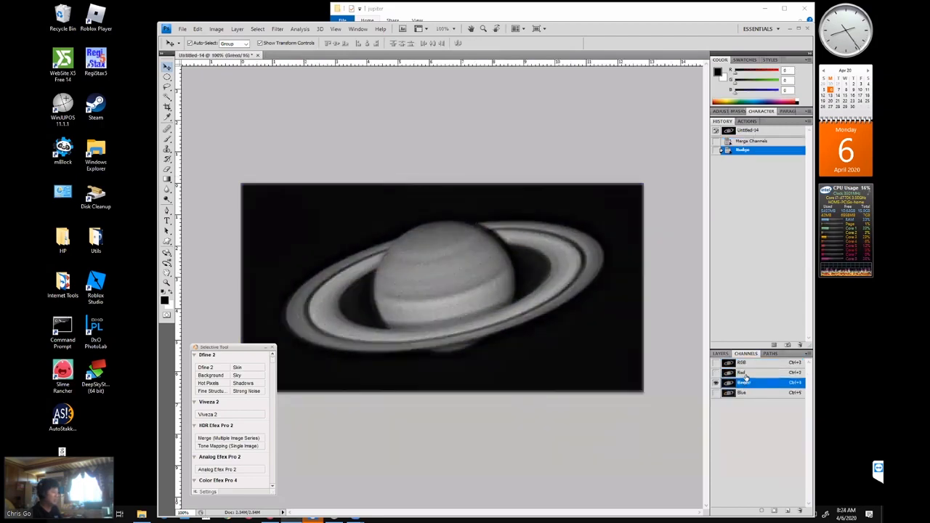
Nudge the blue channel one step left, compare it with the green channel, and restore the full RGB view.
click(743, 393)
key(Left)
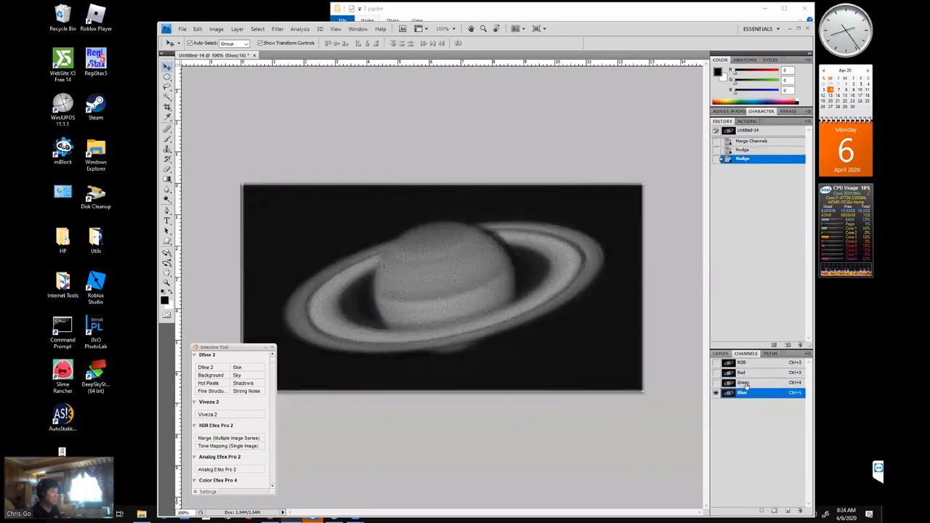
click(746, 383)
click(745, 393)
click(746, 383)
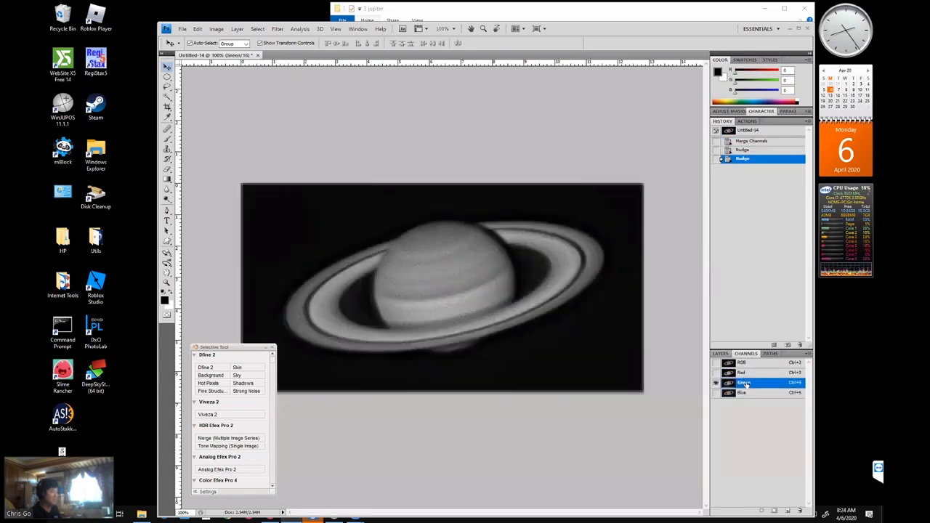
click(751, 363)
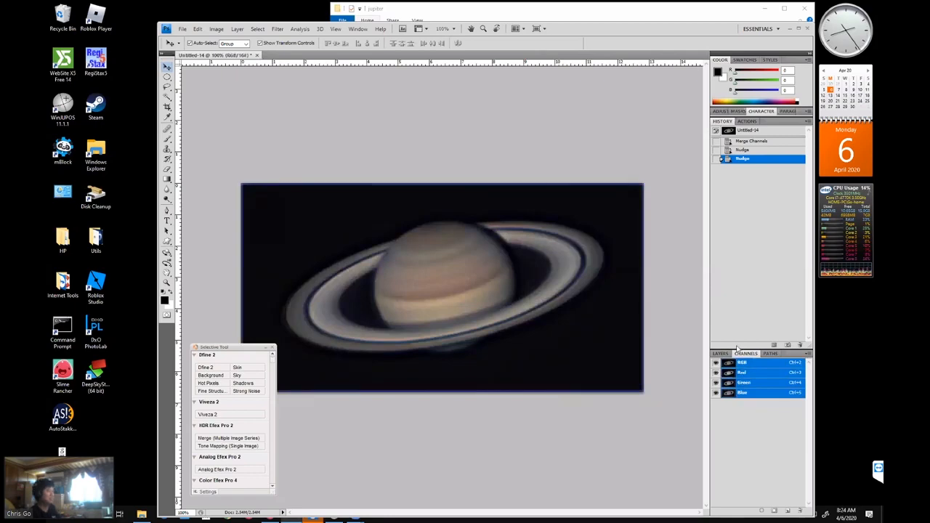
click(182, 29)
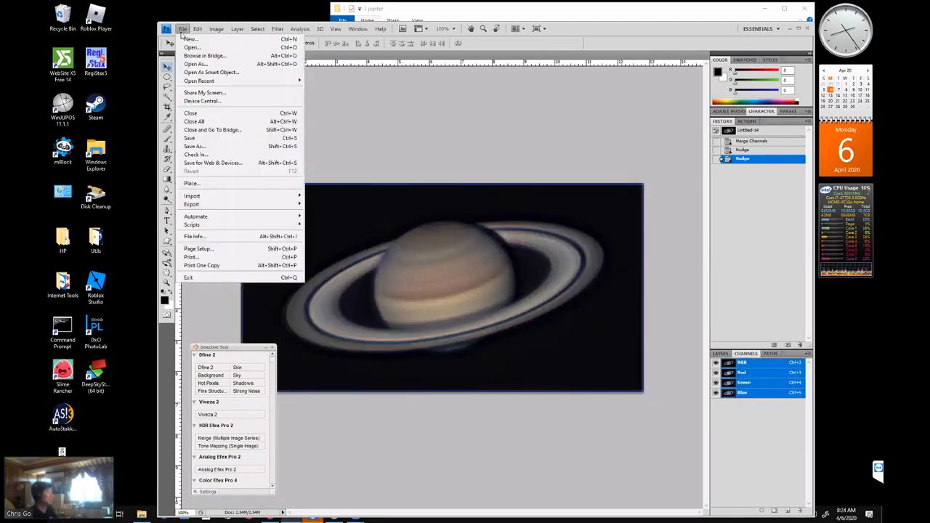
click(222, 148)
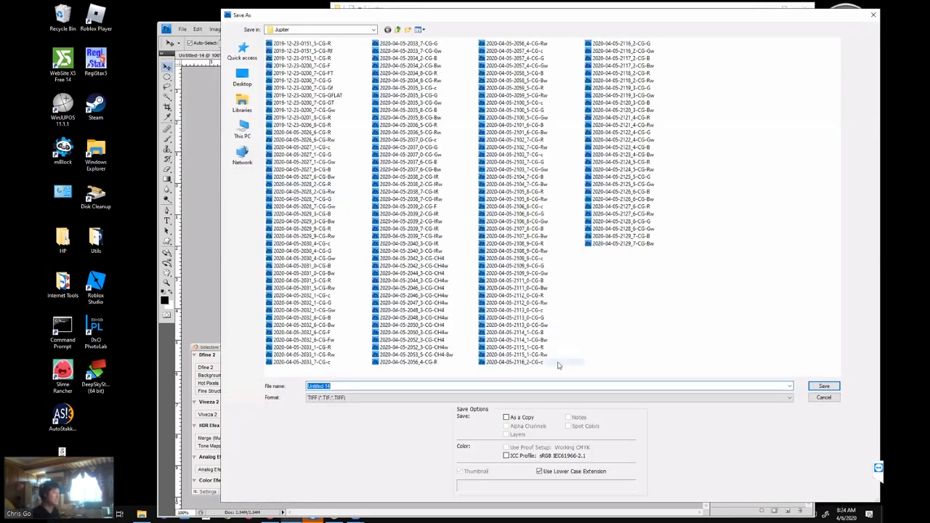
click(652, 89)
click(376, 385)
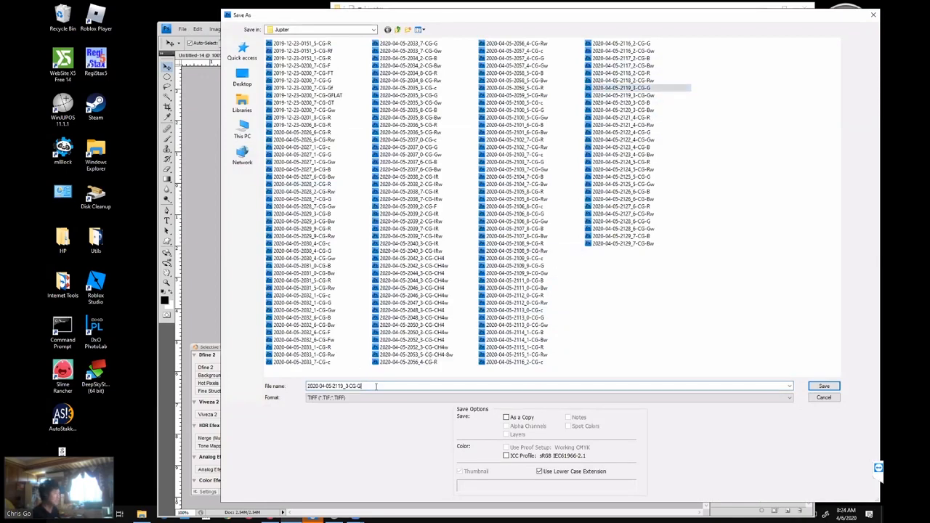
key(Return)
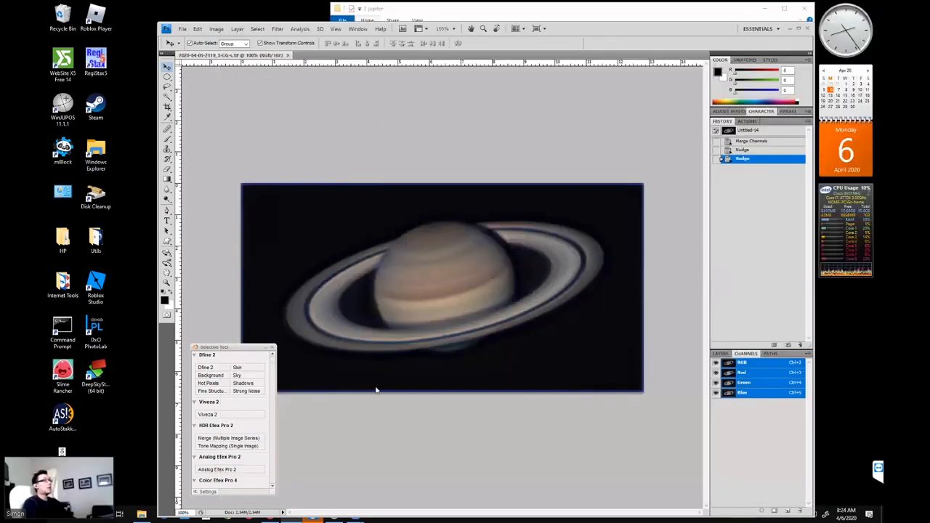
click(288, 55)
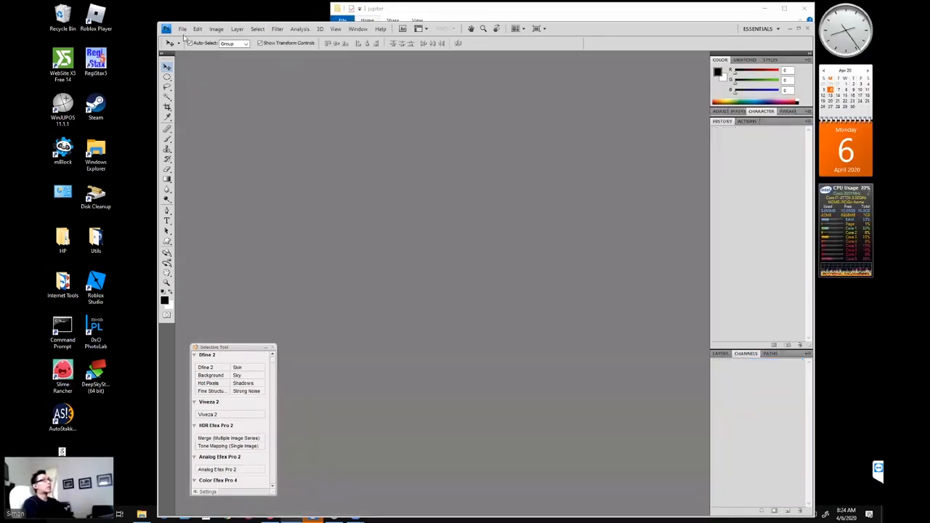
click(182, 29)
click(186, 48)
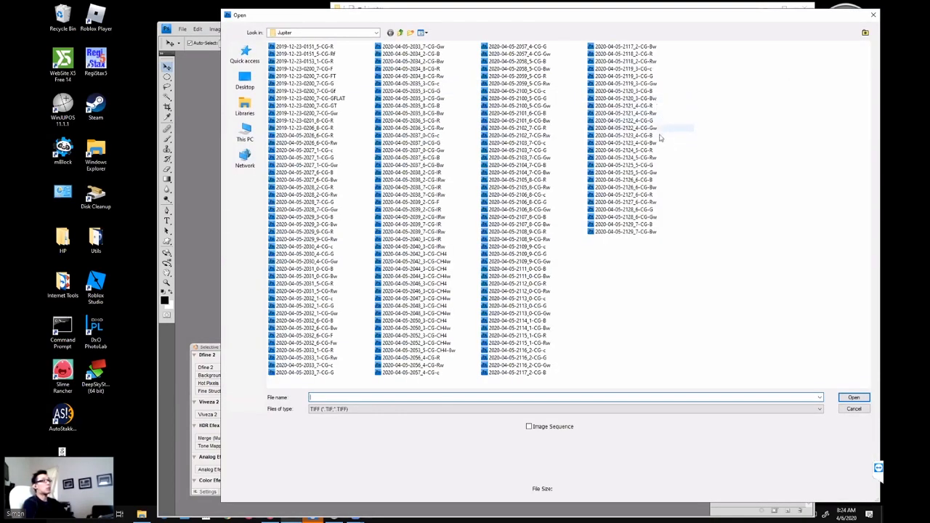
click(661, 143)
ctrl+click(660, 128)
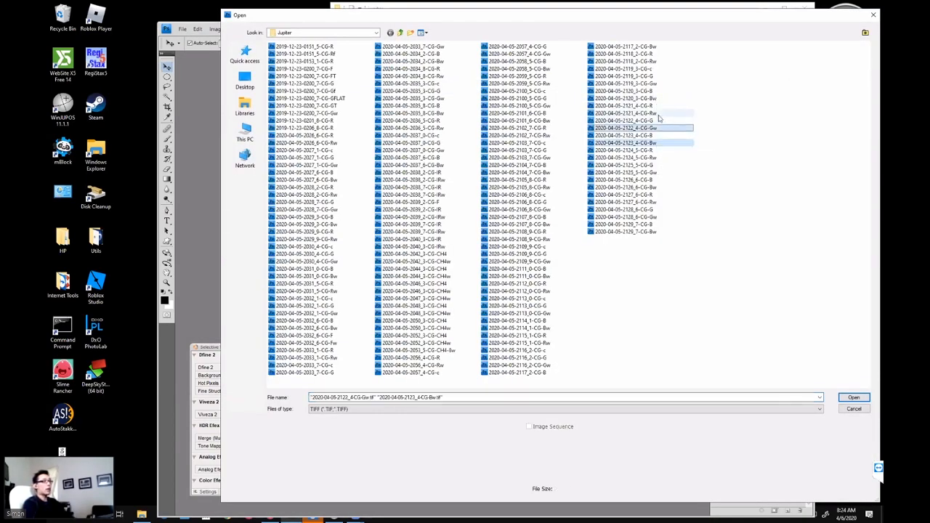
ctrl+click(657, 114)
click(854, 398)
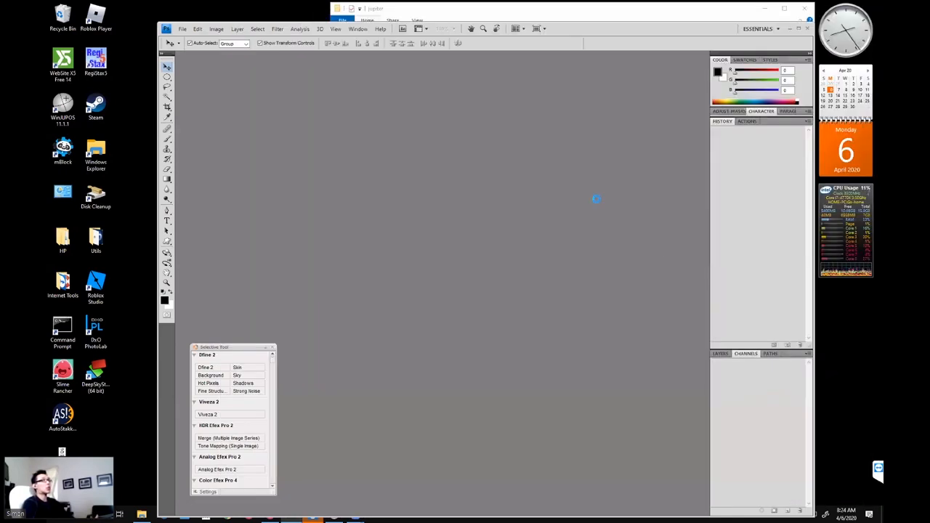
Convert the 2123_4 blue, 2122_4 green and 2121_4 red images to Grayscale mode.
click(217, 29)
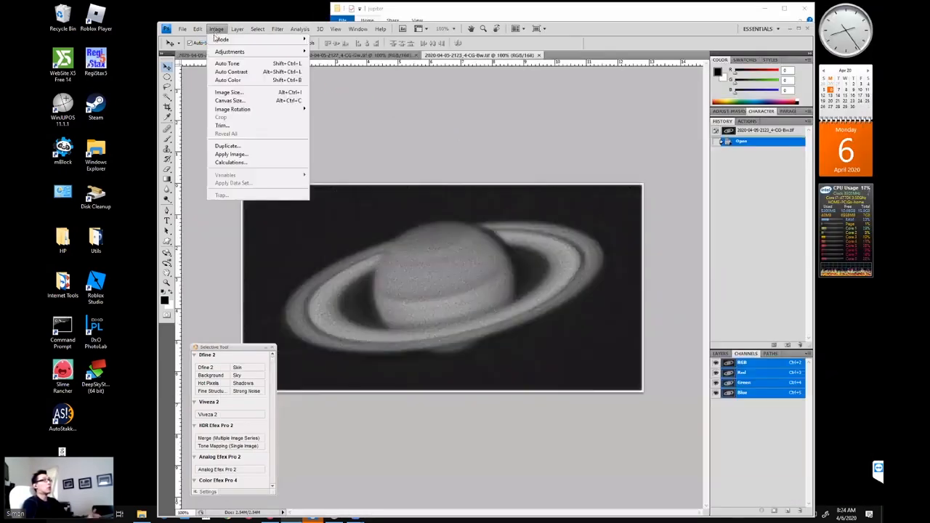
mouse_move(225, 36)
click(333, 45)
click(333, 55)
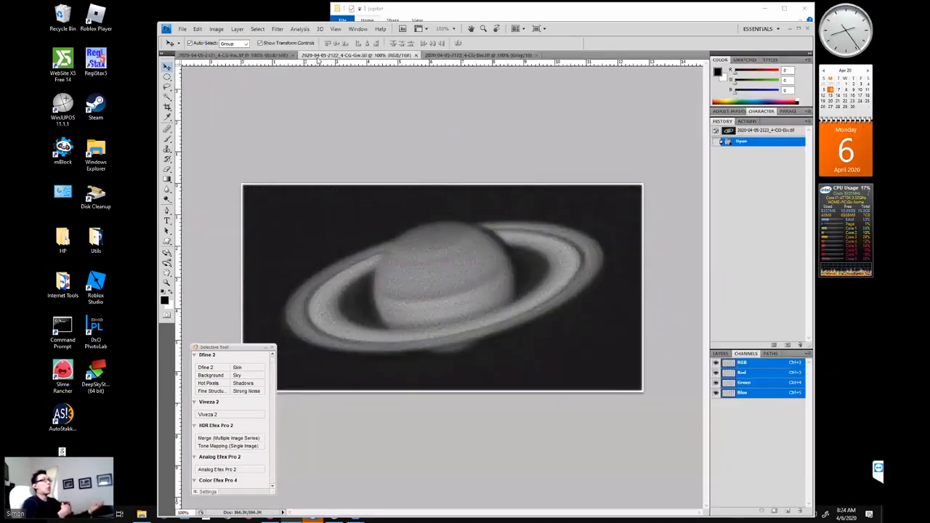
click(217, 29)
mouse_move(279, 40)
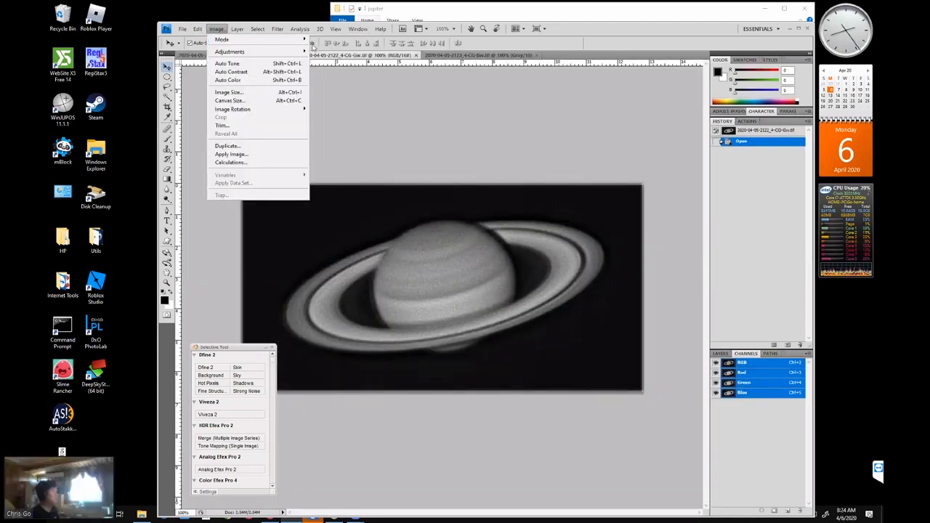
click(326, 47)
click(289, 55)
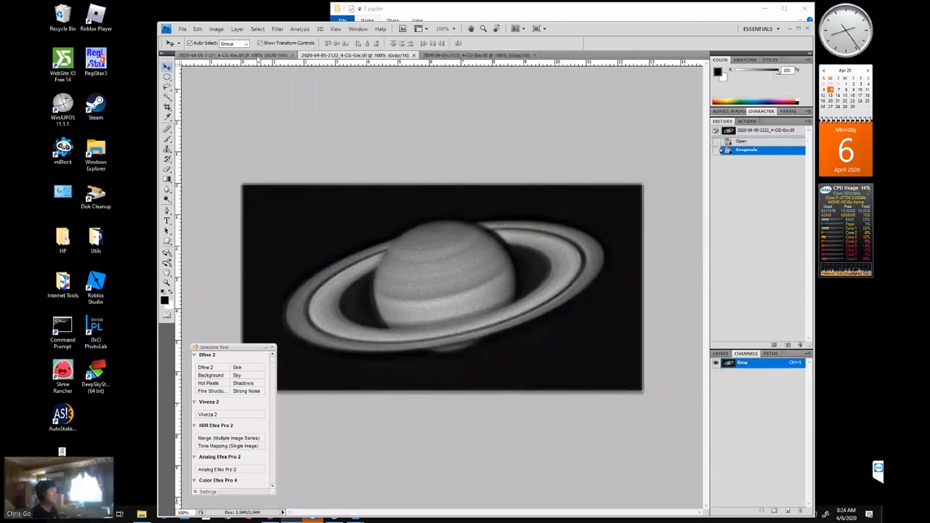
click(216, 29)
mouse_move(257, 29)
mouse_move(217, 29)
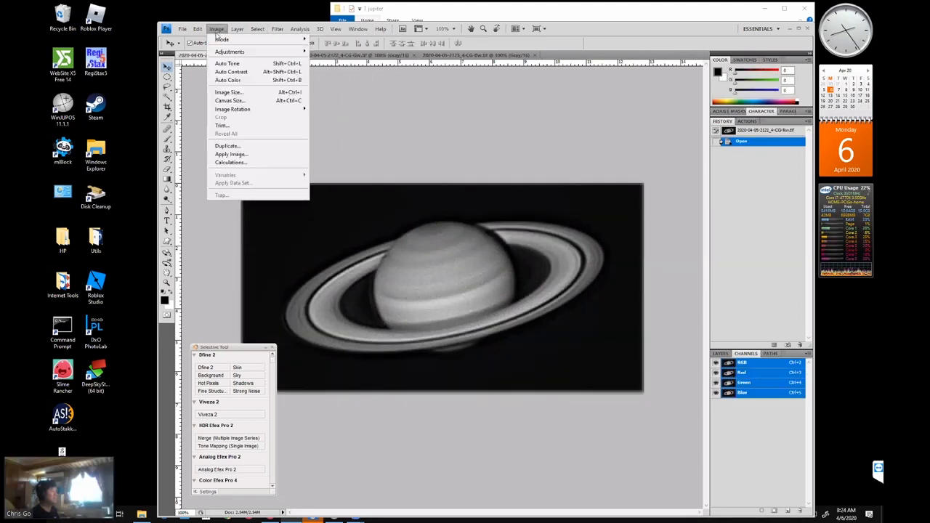
mouse_move(279, 40)
click(328, 47)
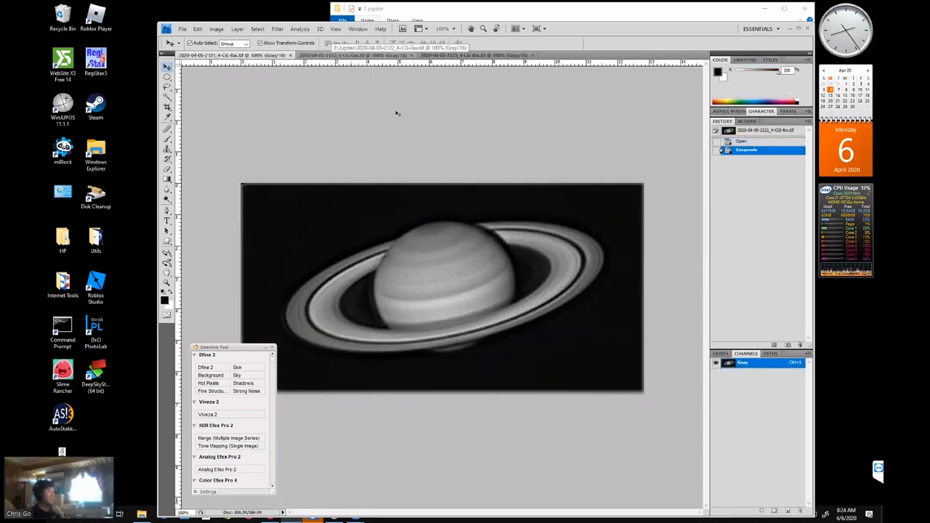
Merge the three grayscale images in RGB Color mode, using 2121_4 for red, 2122_4 for green and 2123_4 for blue.
click(807, 354)
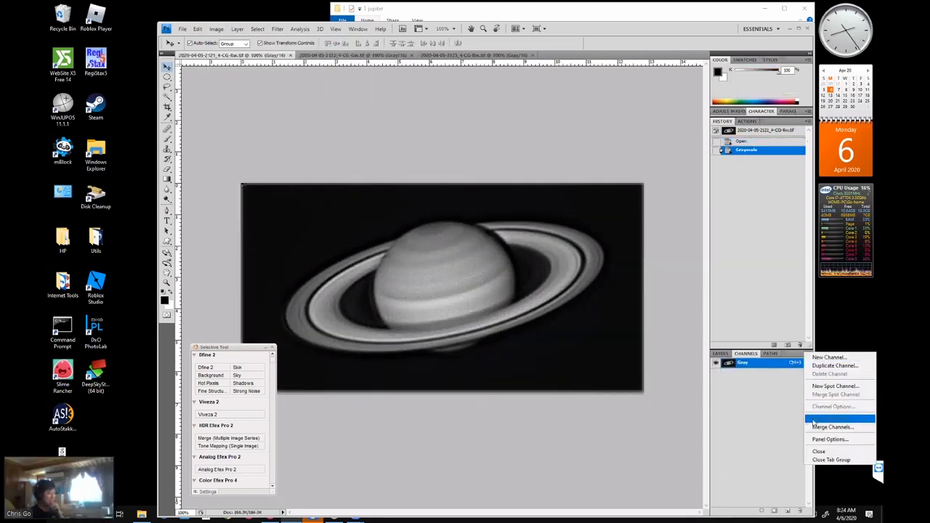
click(835, 429)
click(475, 176)
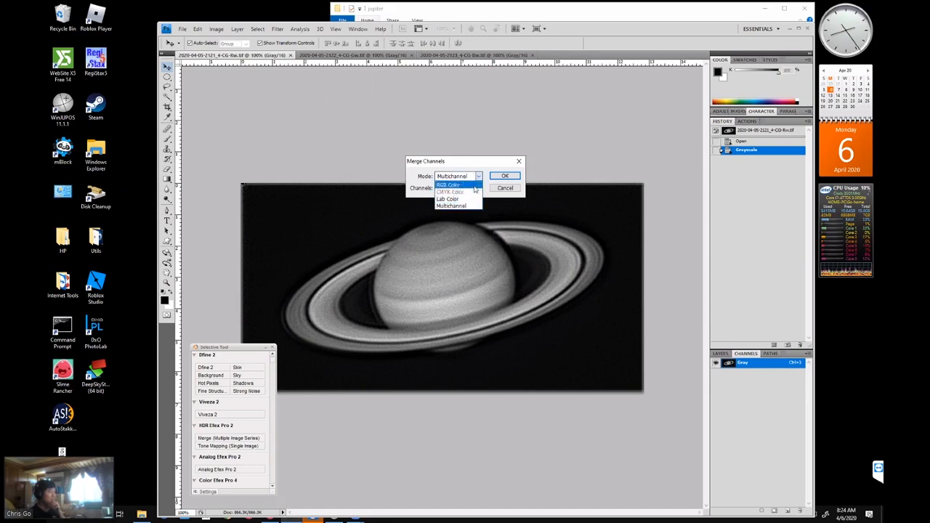
click(452, 184)
click(507, 178)
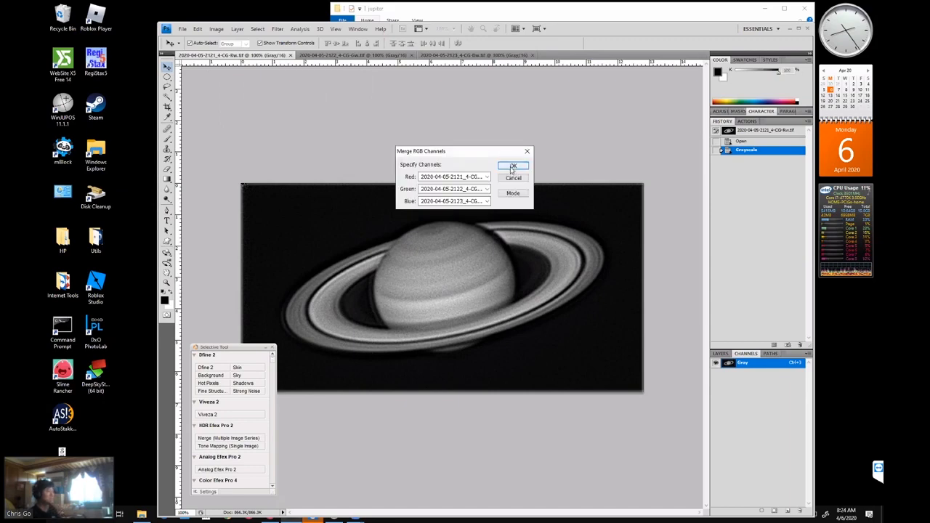
click(507, 169)
Compare the red and green channels, nudge the red channel up one step, and check the blue channel against green.
click(747, 374)
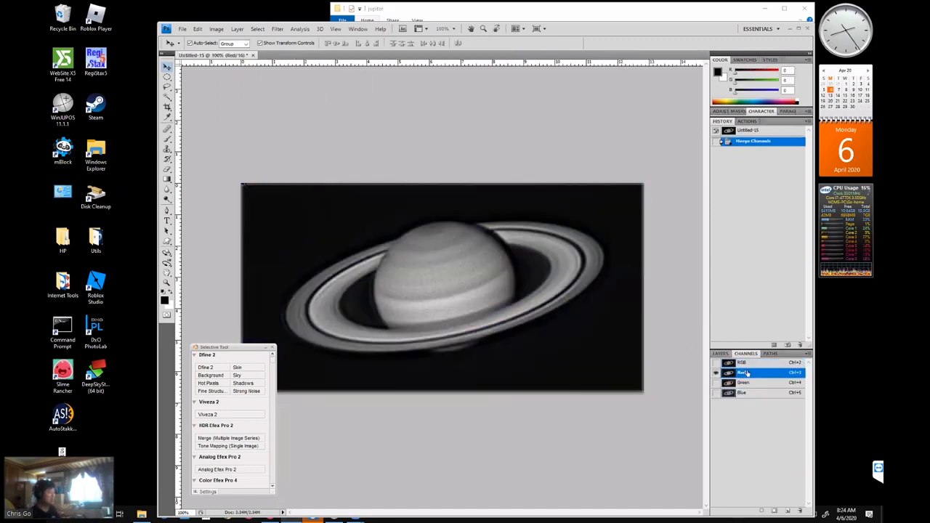
click(745, 382)
click(744, 375)
key(Up)
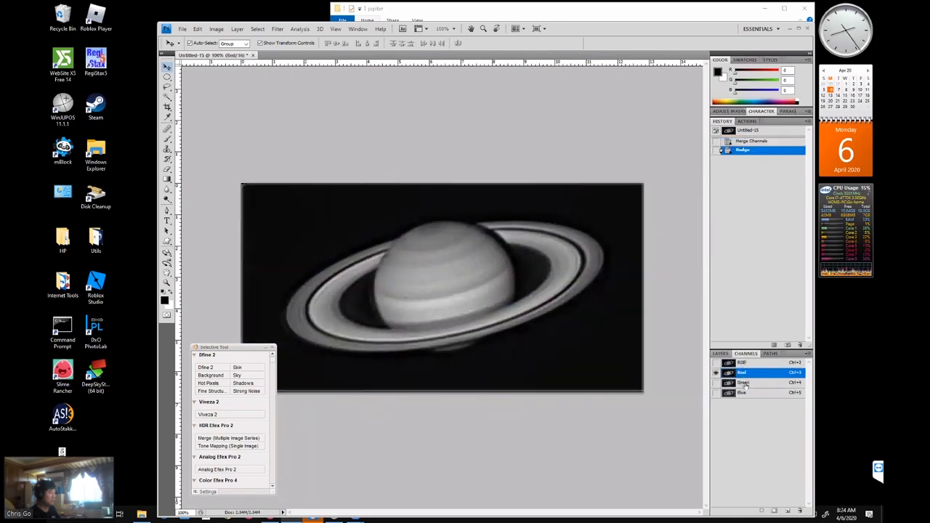
click(743, 384)
click(744, 393)
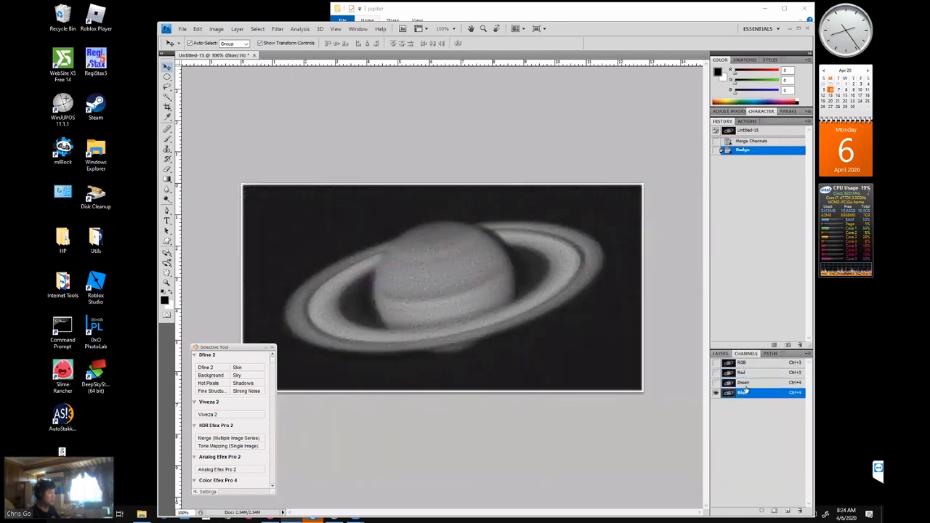
click(745, 384)
click(746, 392)
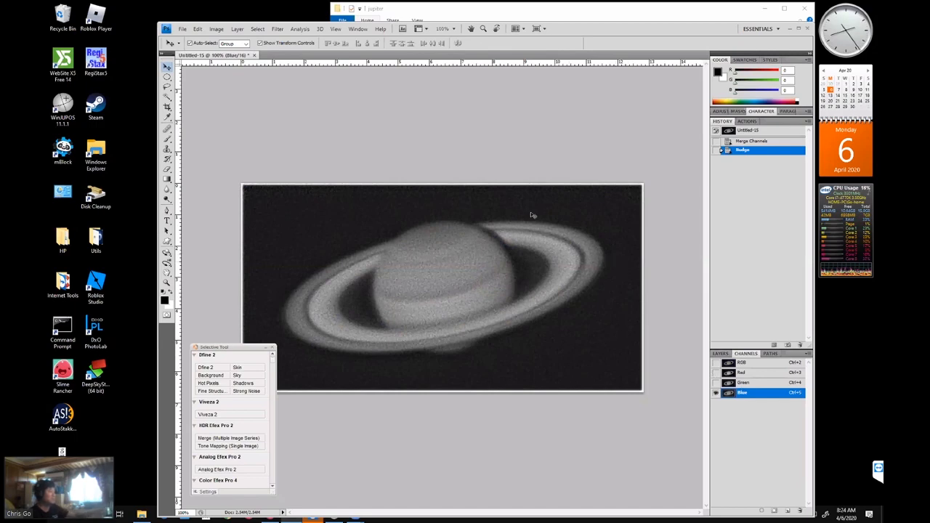
Raise the blue channel's black input level to about 11 with Levels, and restore the full RGB view.
click(217, 28)
mouse_move(283, 53)
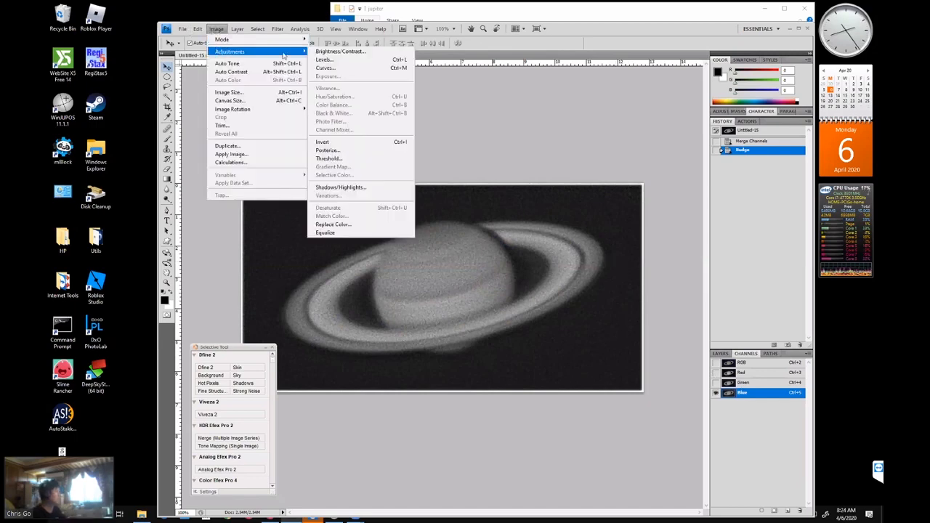
click(322, 59)
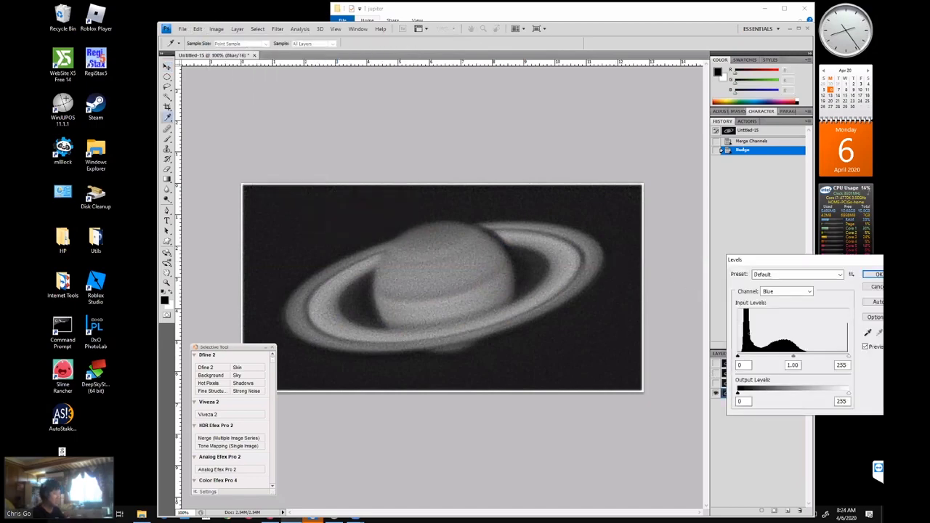
drag(738, 359, 742, 361)
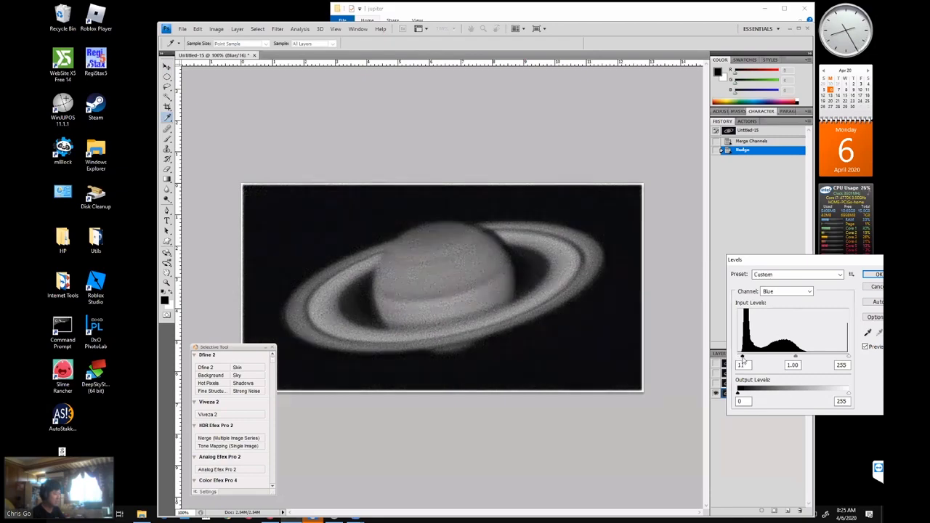
click(877, 274)
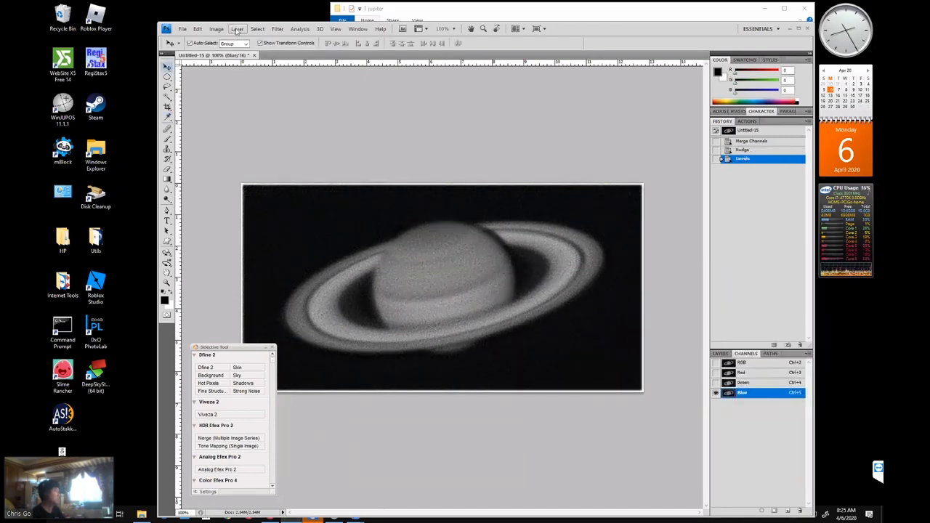
click(729, 362)
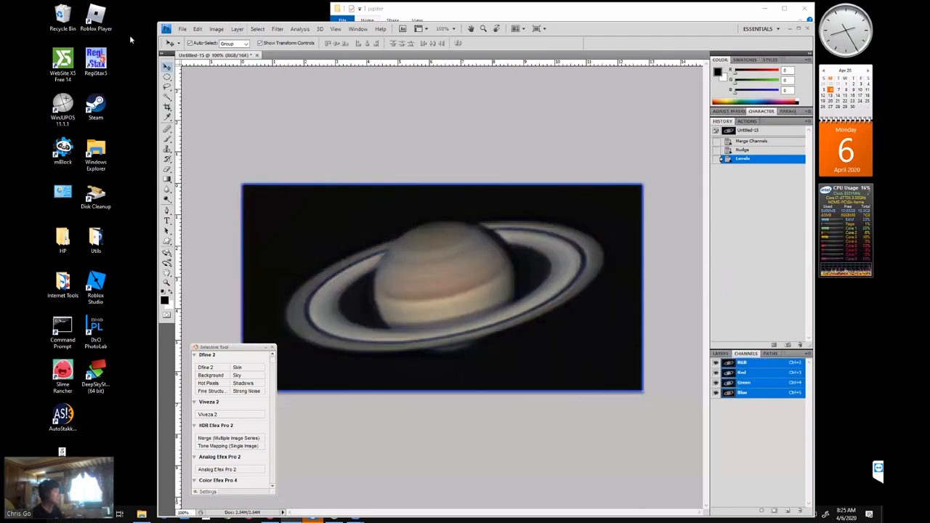
click(183, 28)
click(218, 145)
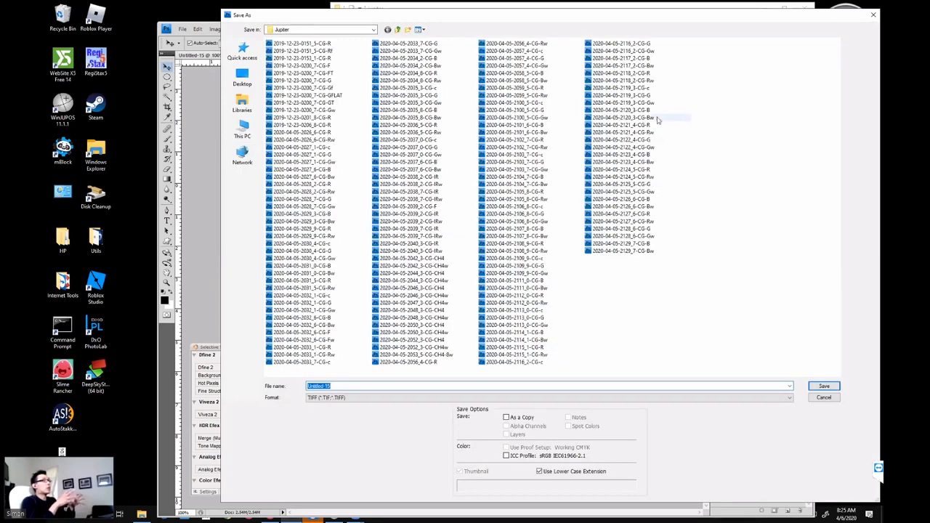
click(654, 141)
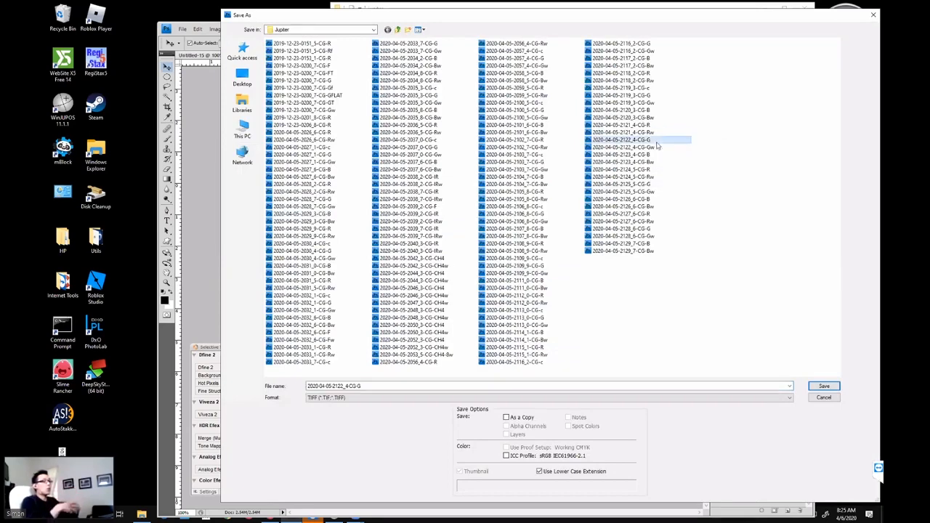
click(369, 387)
click(370, 386)
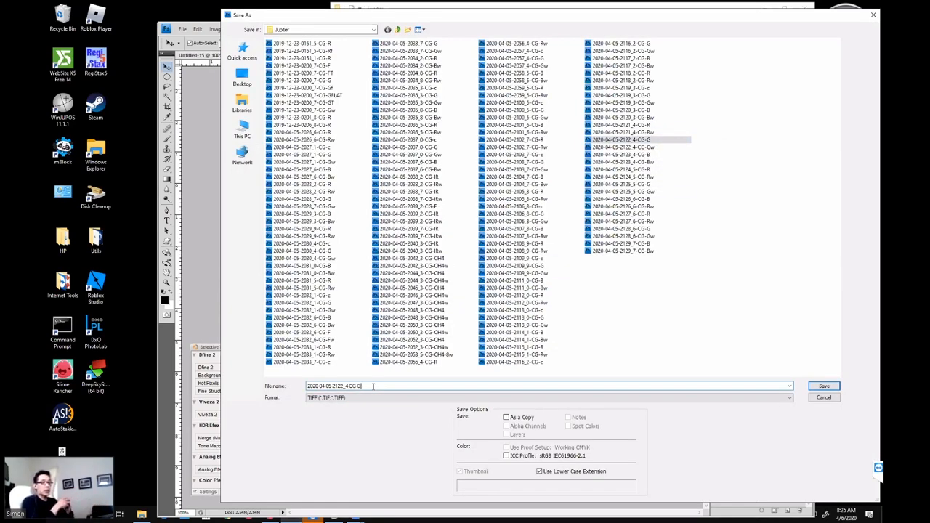
key(Return)
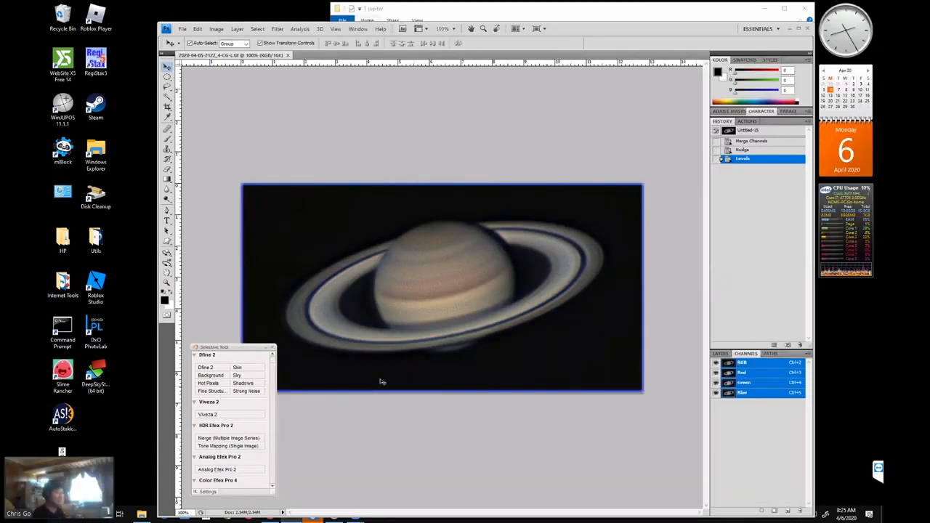
click(288, 55)
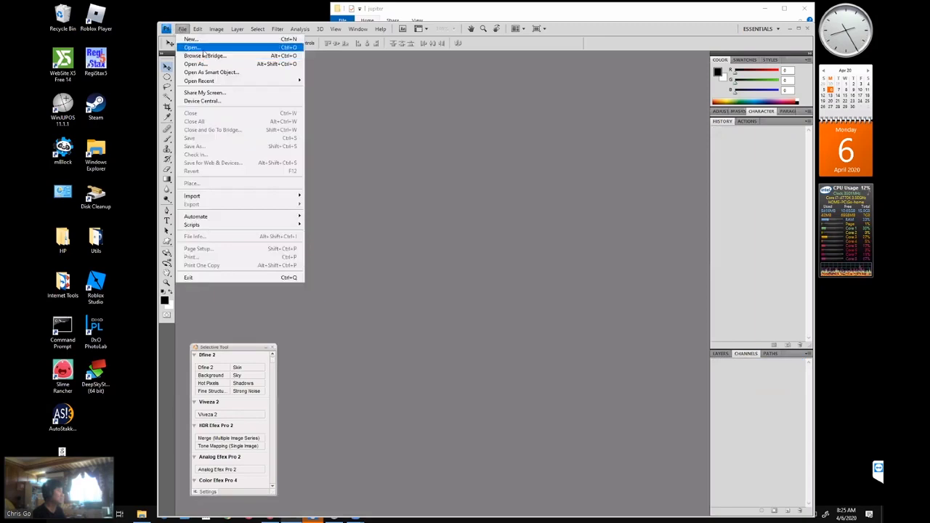
click(190, 47)
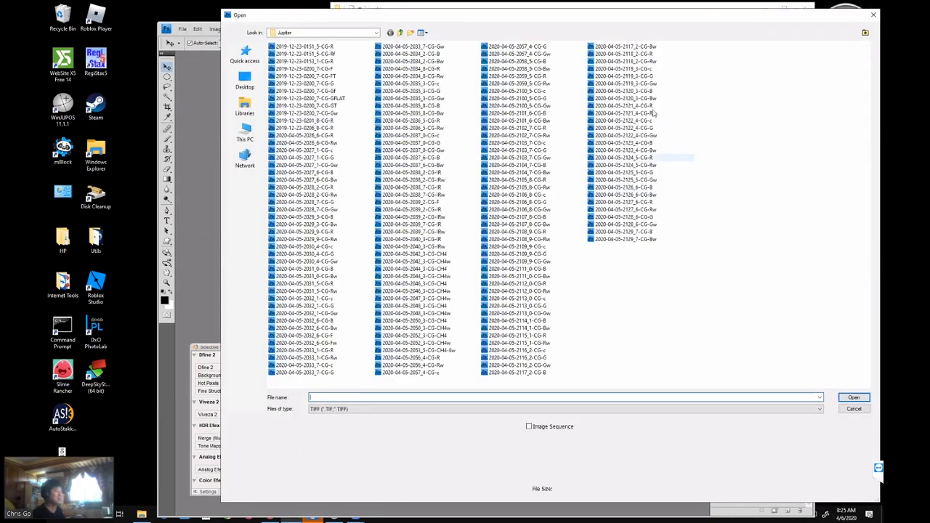
click(661, 195)
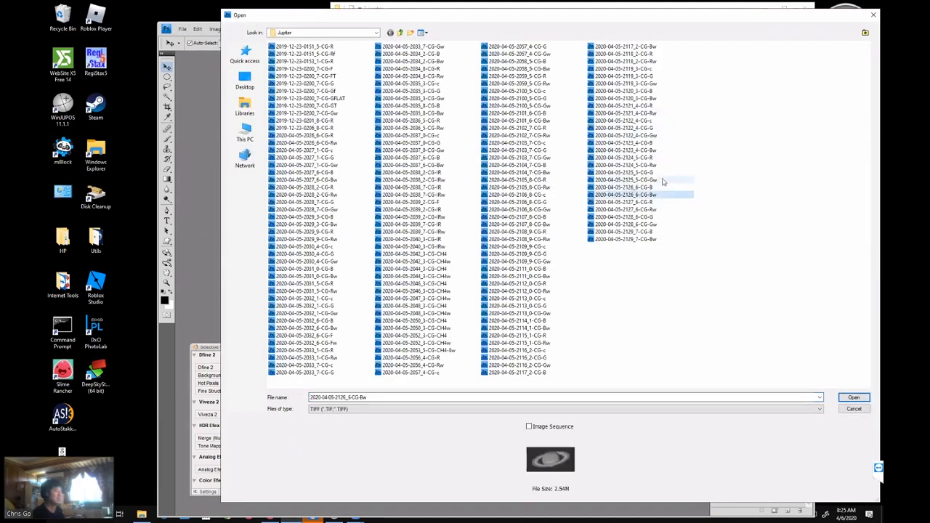
ctrl+click(661, 179)
ctrl+click(658, 166)
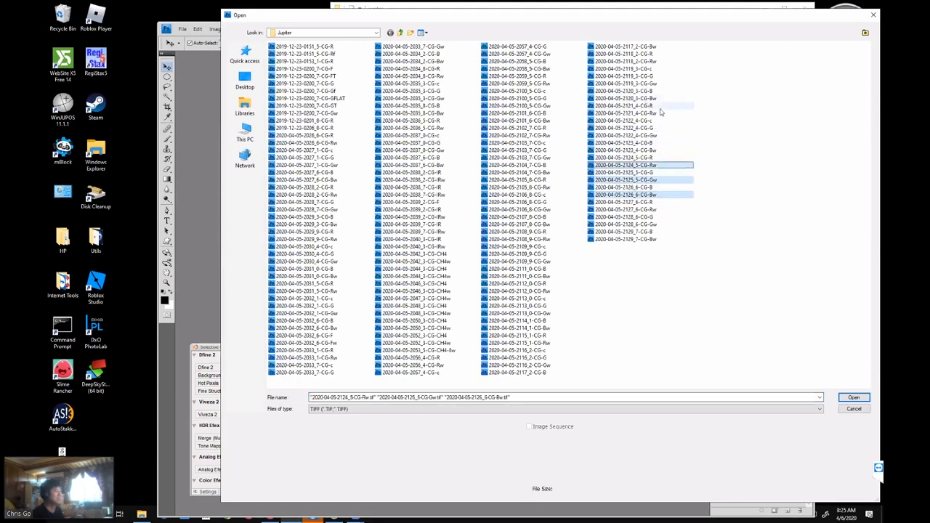
key(Return)
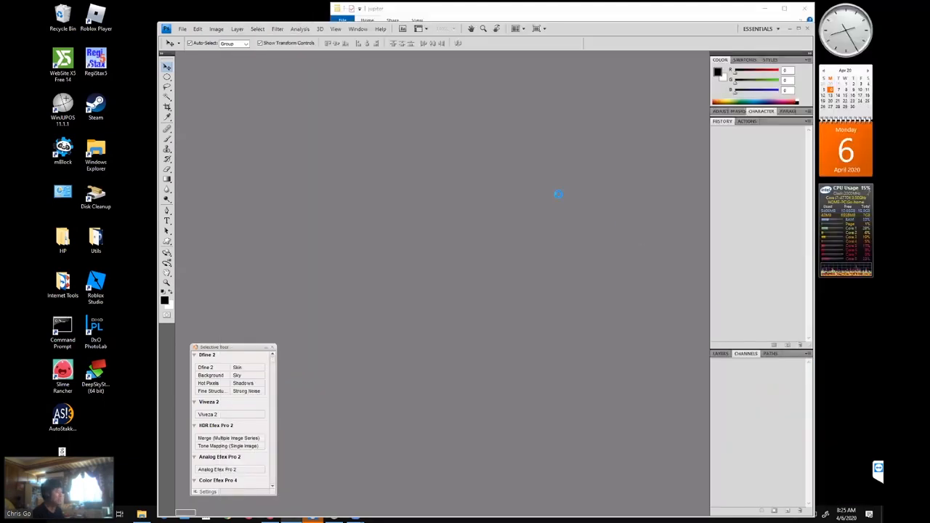
Convert the 2126_6 blue, 2125_5 green and 2124_5 red images to Grayscale mode.
click(216, 28)
mouse_move(224, 41)
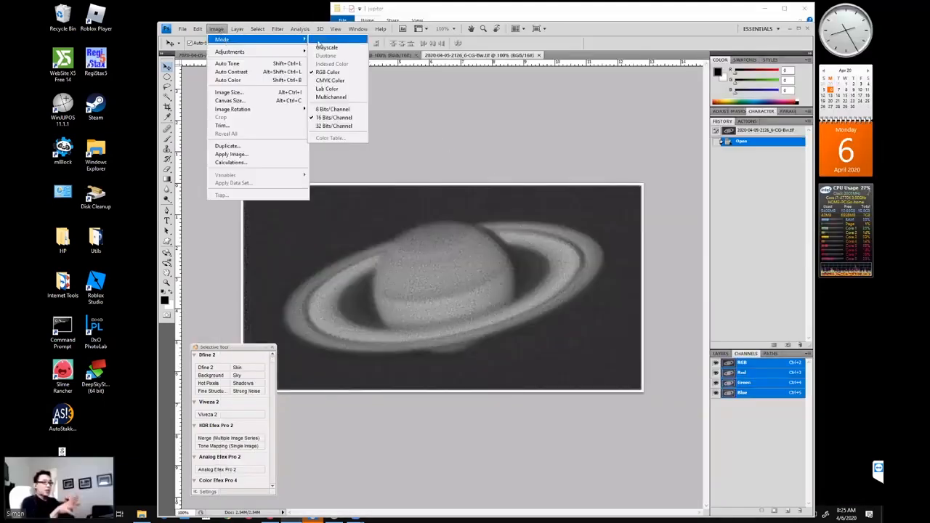
click(325, 49)
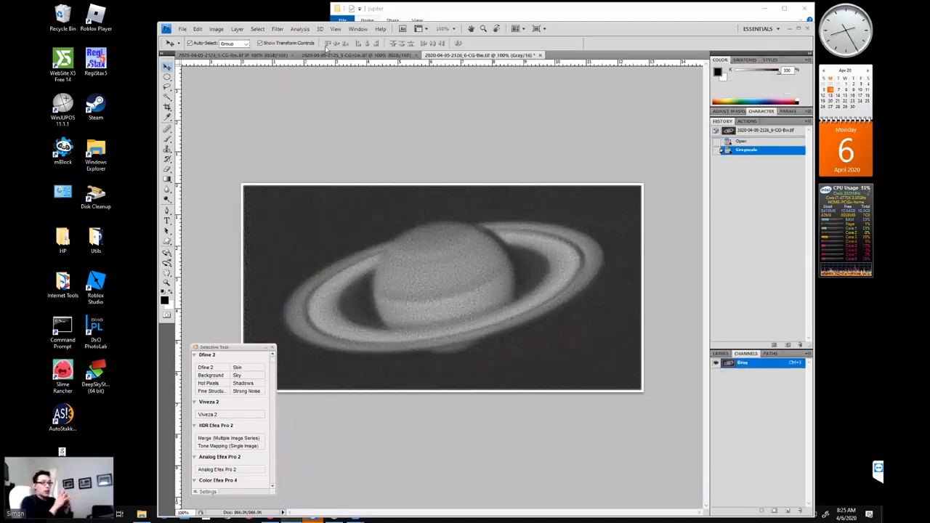
click(320, 55)
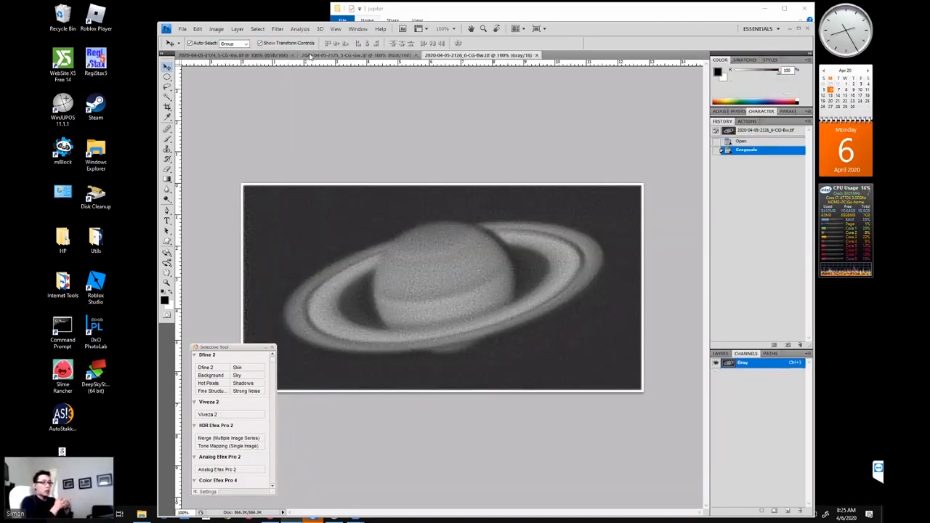
click(216, 29)
mouse_move(287, 42)
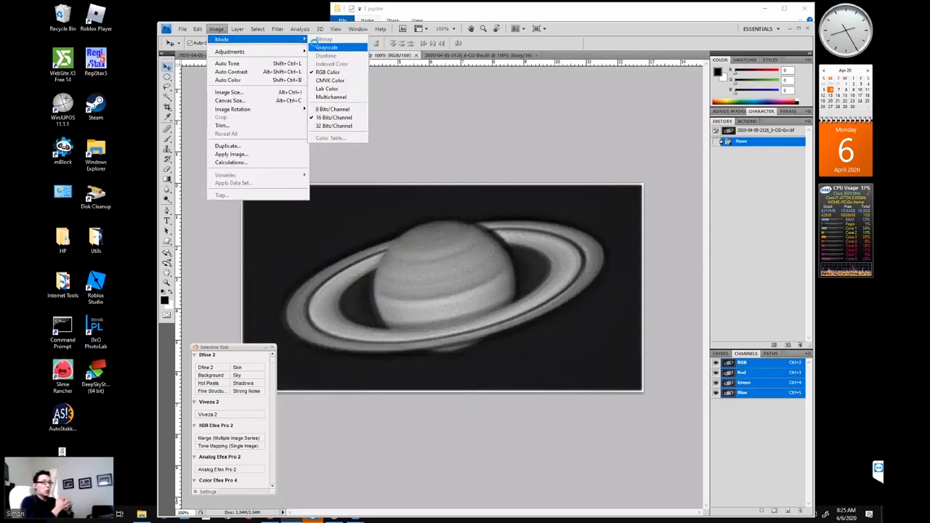
click(326, 47)
click(254, 55)
click(217, 28)
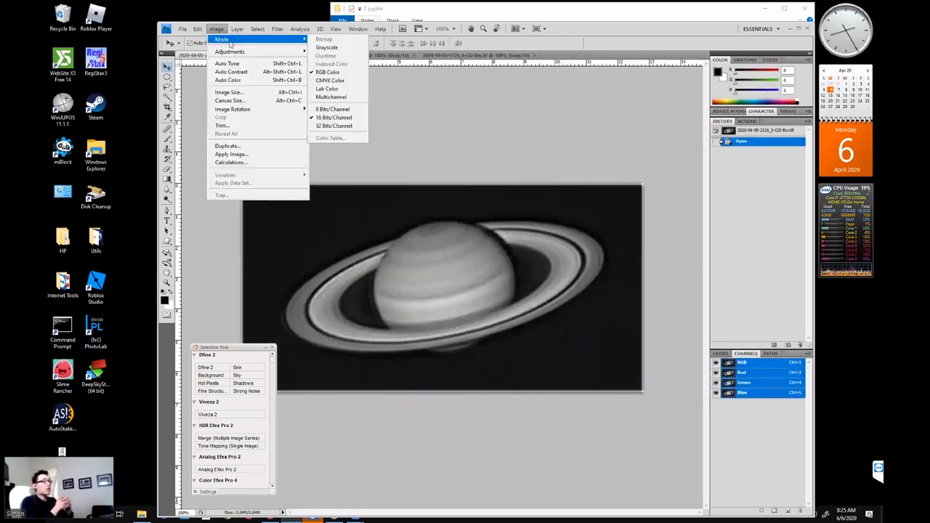
mouse_move(295, 40)
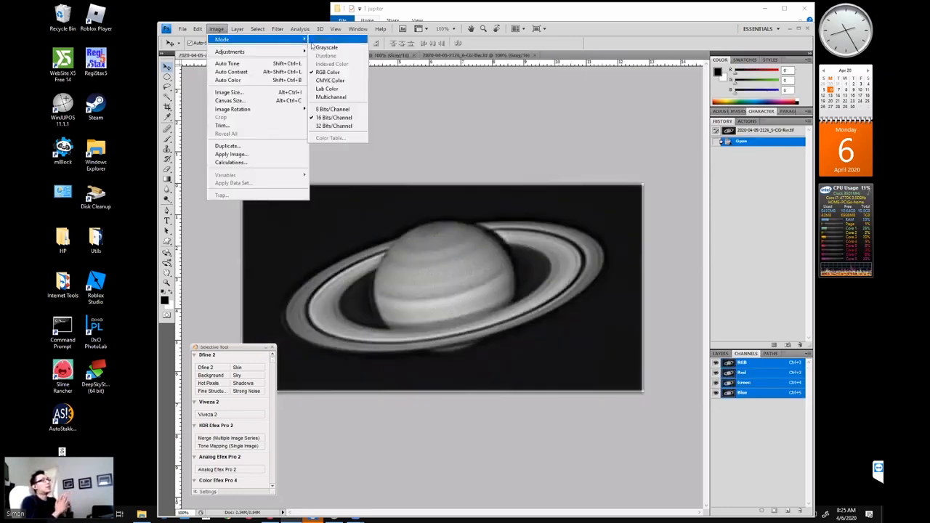
click(314, 48)
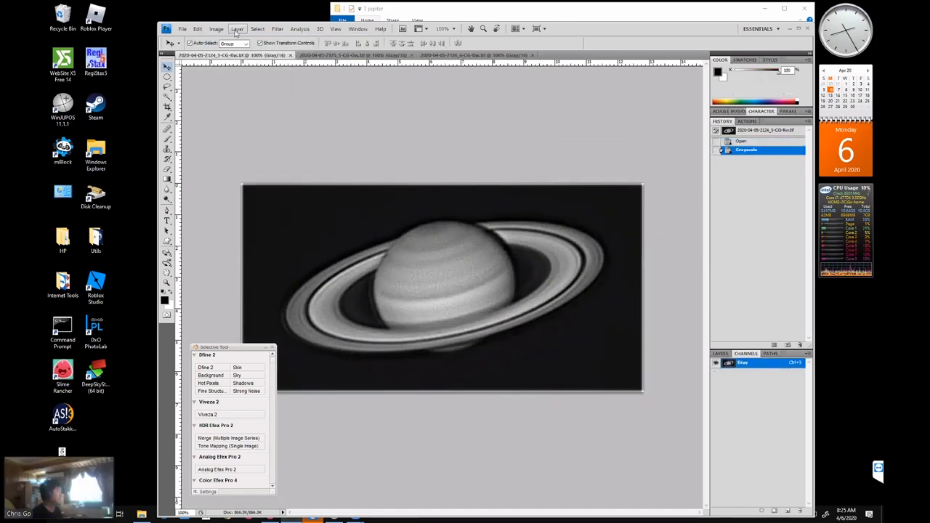
Darken the background of the 2126_6 blue image by slightly raising its black input level with Levels.
click(217, 28)
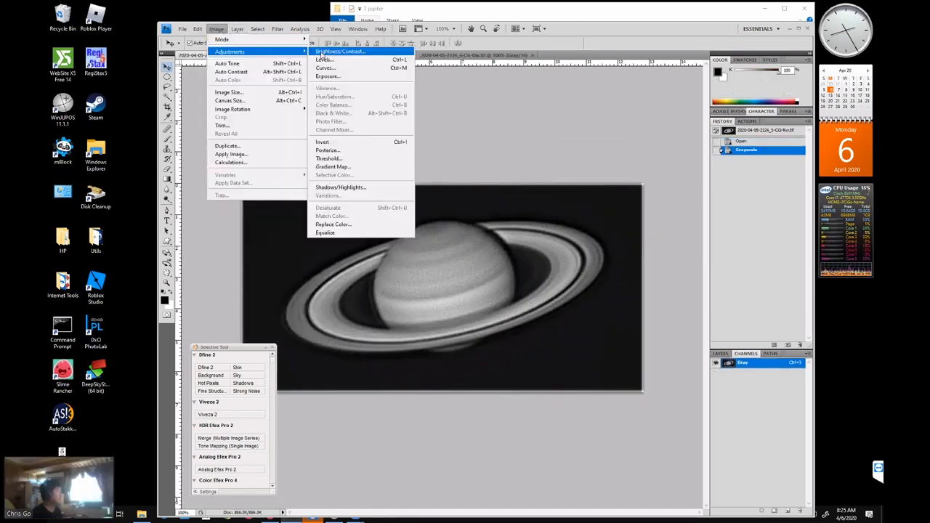
click(431, 55)
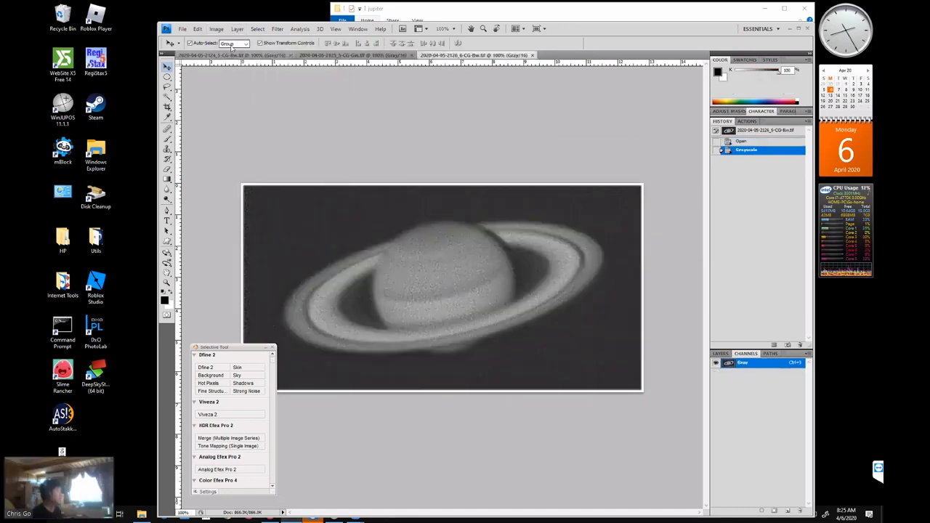
click(217, 29)
mouse_move(290, 52)
click(330, 62)
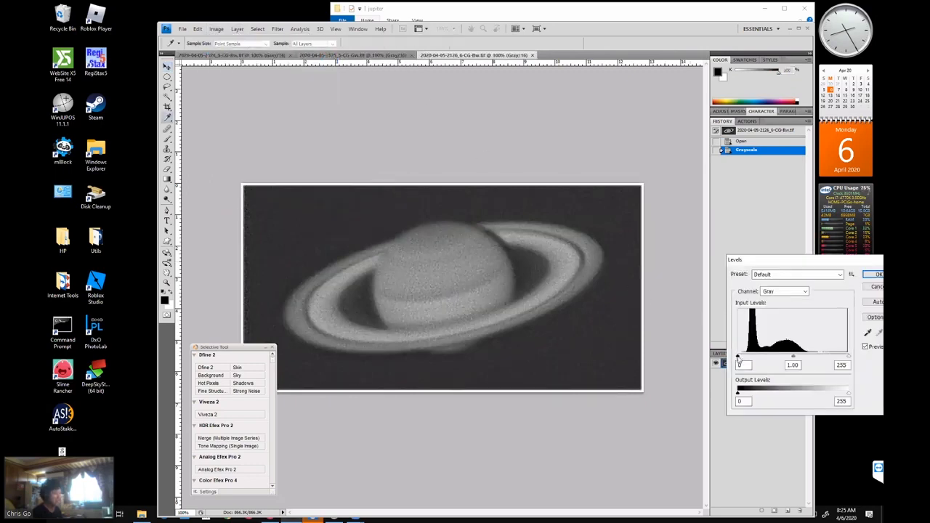
drag(738, 358, 743, 360)
click(875, 273)
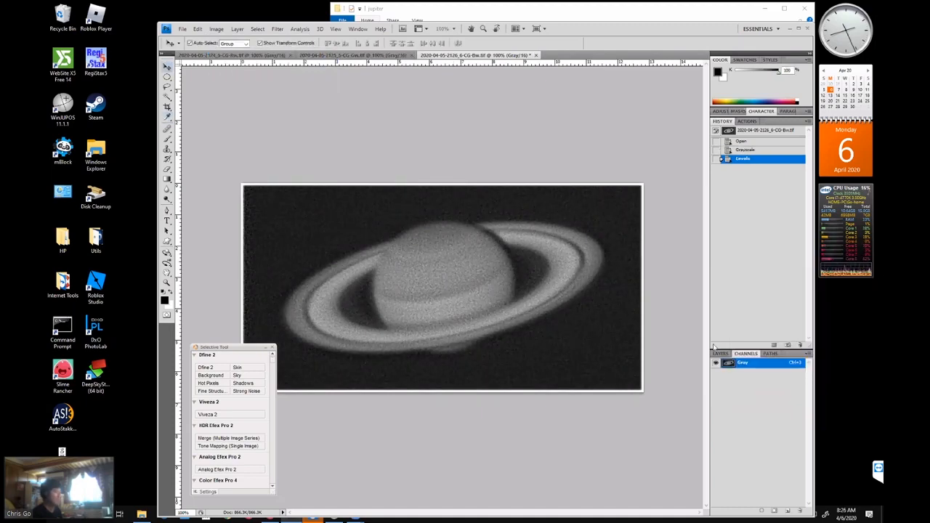
click(216, 29)
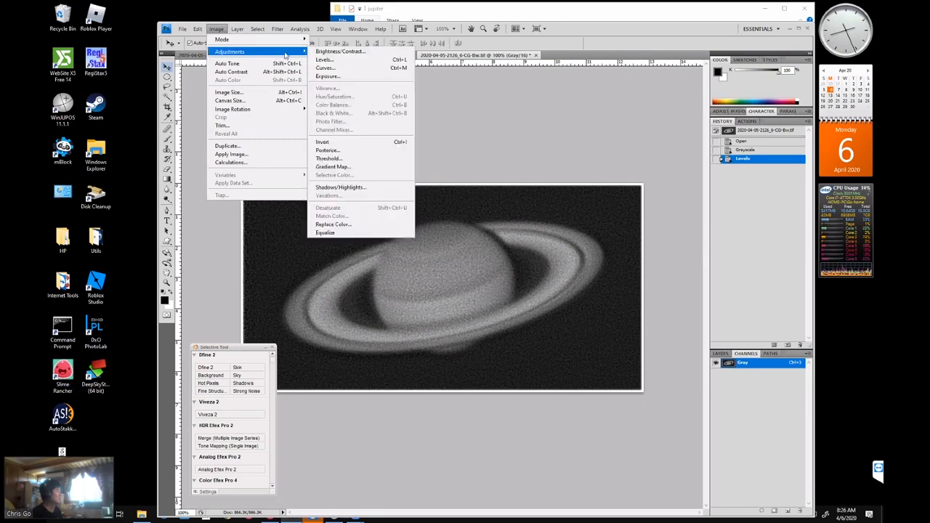
mouse_move(245, 41)
click(597, 150)
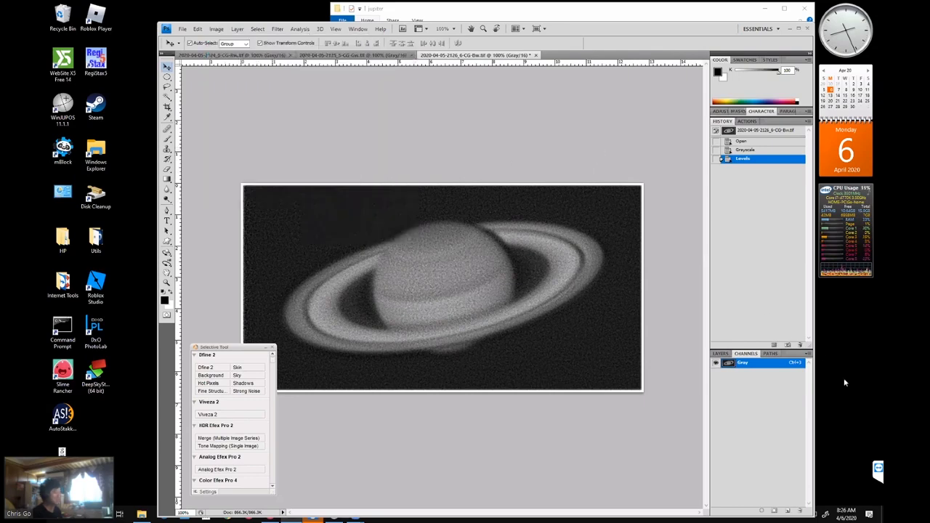
Merge the three open 2124_5, 2125_5 and 2126_6 grayscale images into one RGB image with Merge Channels.
click(815, 355)
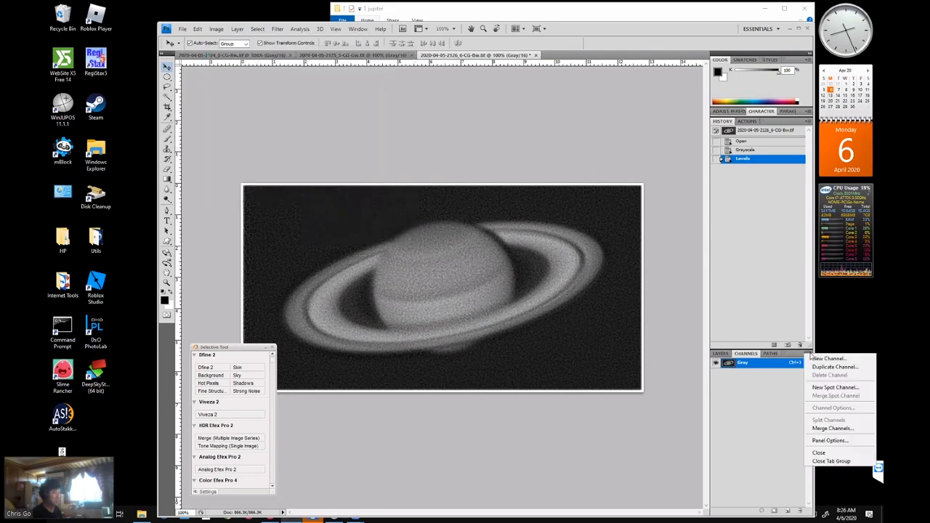
click(819, 425)
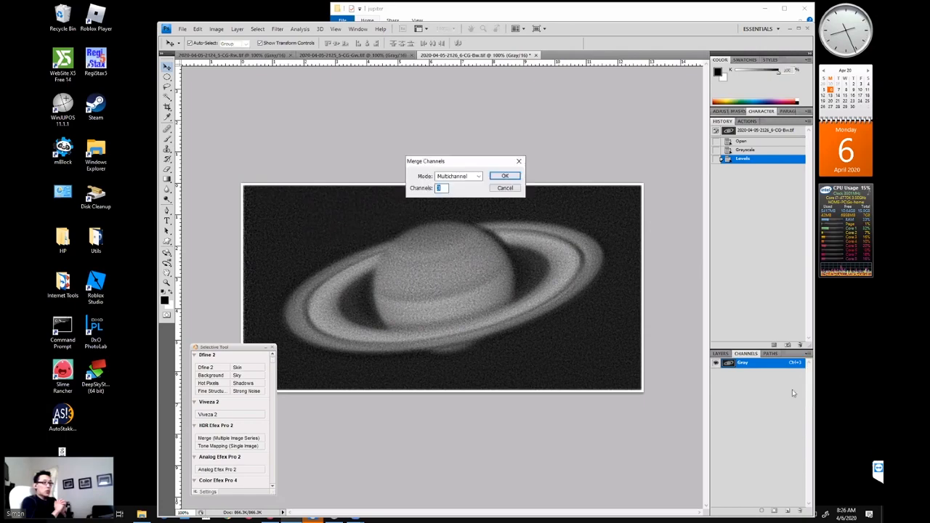
click(475, 177)
click(449, 185)
click(504, 176)
click(508, 166)
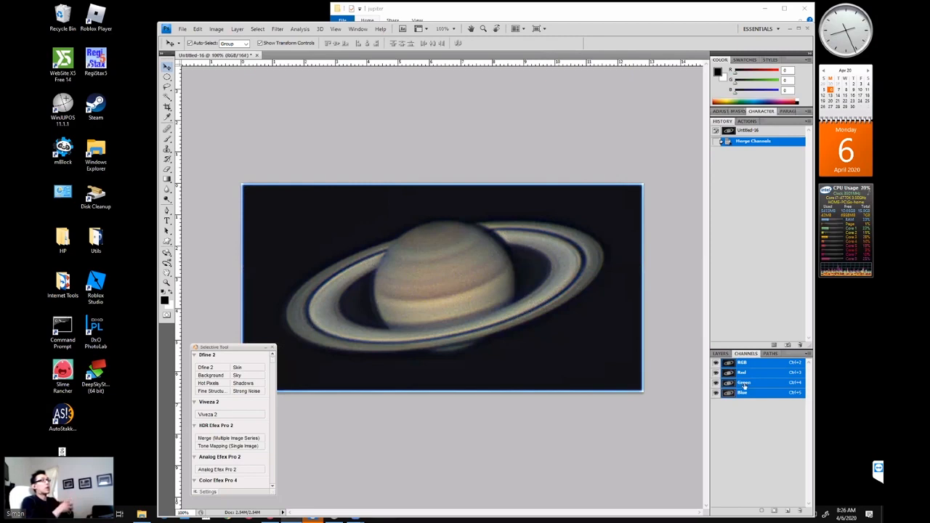
Compare the red and green channels of the merged Saturn image and nudge the red channel up one step.
key(ctrl+4)
key(ctrl+3)
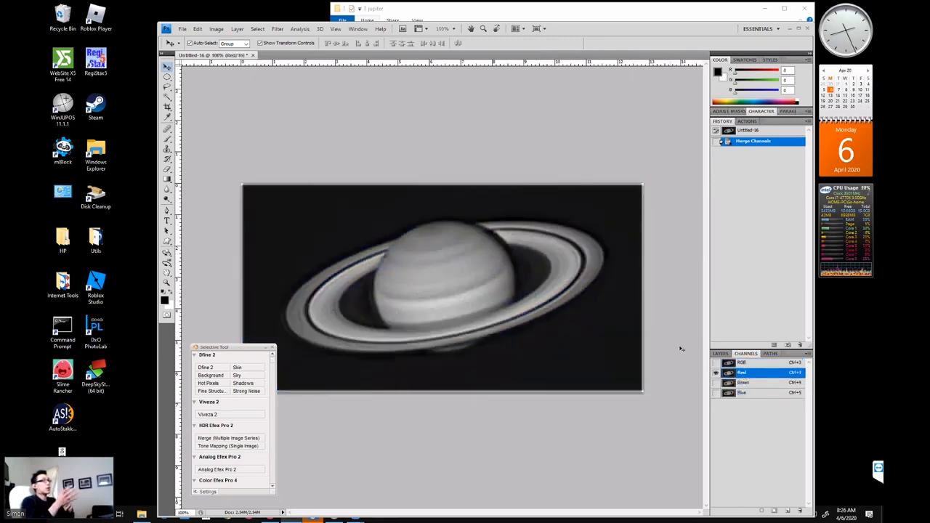
click(754, 382)
click(751, 374)
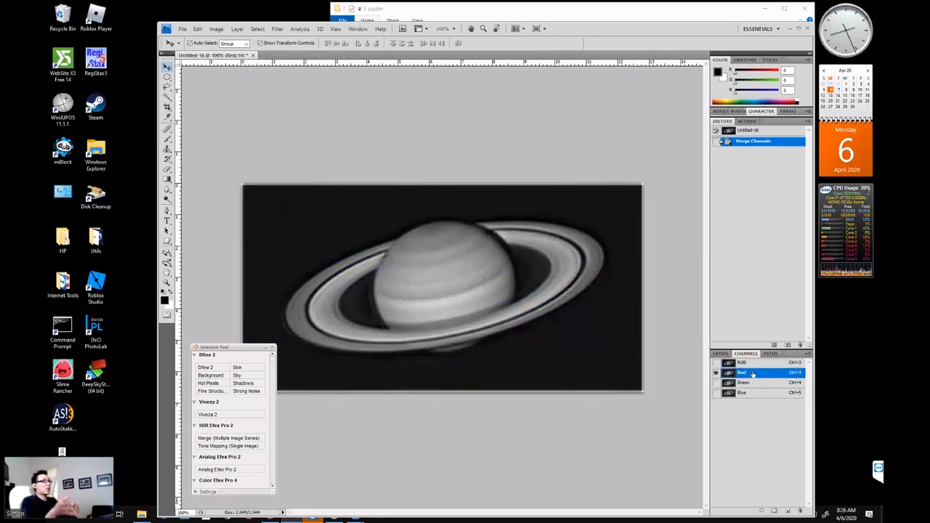
key(Up)
Nudge the blue channel up two steps to align it with the green channel.
click(746, 382)
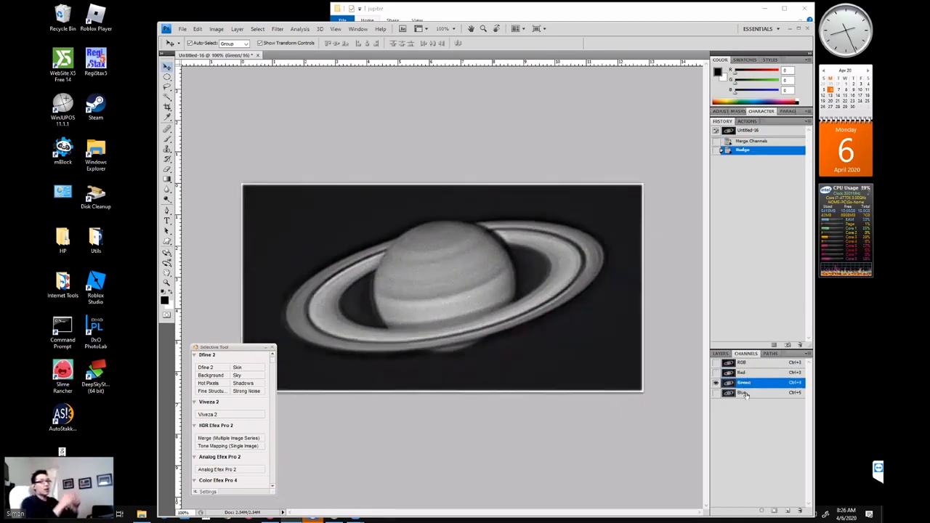
click(745, 393)
key(Up)
click(745, 382)
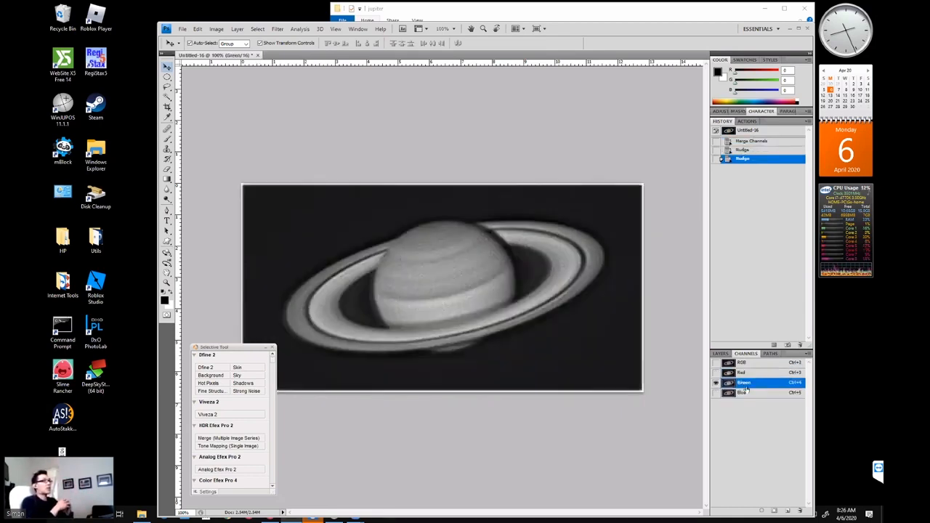
click(743, 394)
key(Up)
click(745, 383)
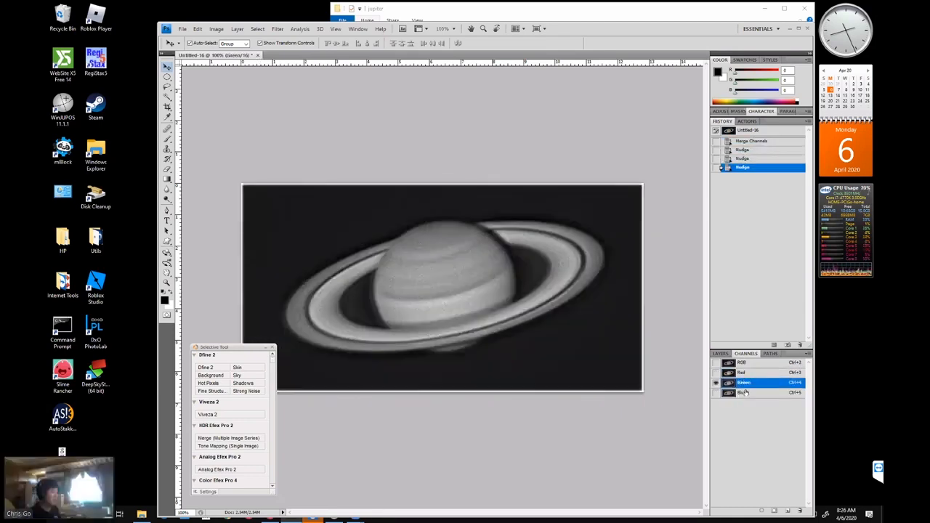
Check the blue channel's alignment against the green channel, and return to the RGB composite view.
click(745, 393)
click(747, 383)
click(746, 392)
click(746, 383)
click(743, 393)
click(746, 382)
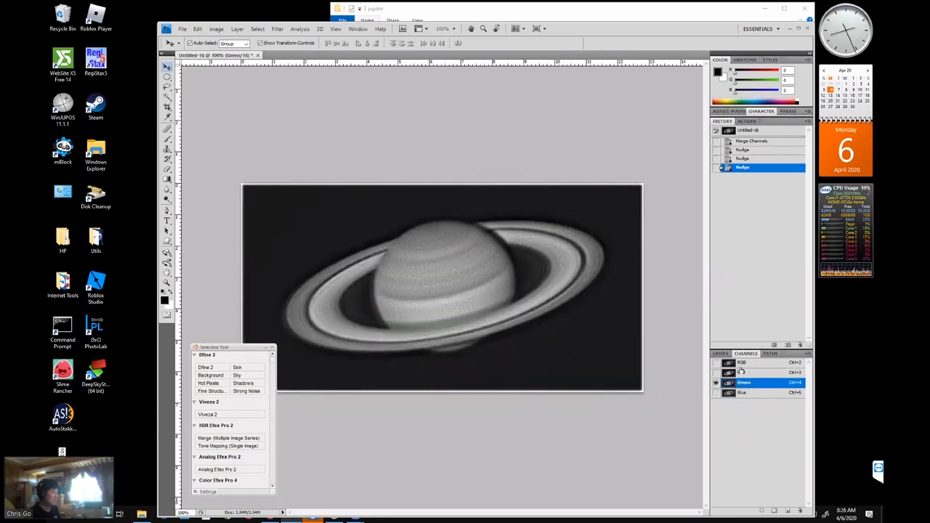
click(740, 364)
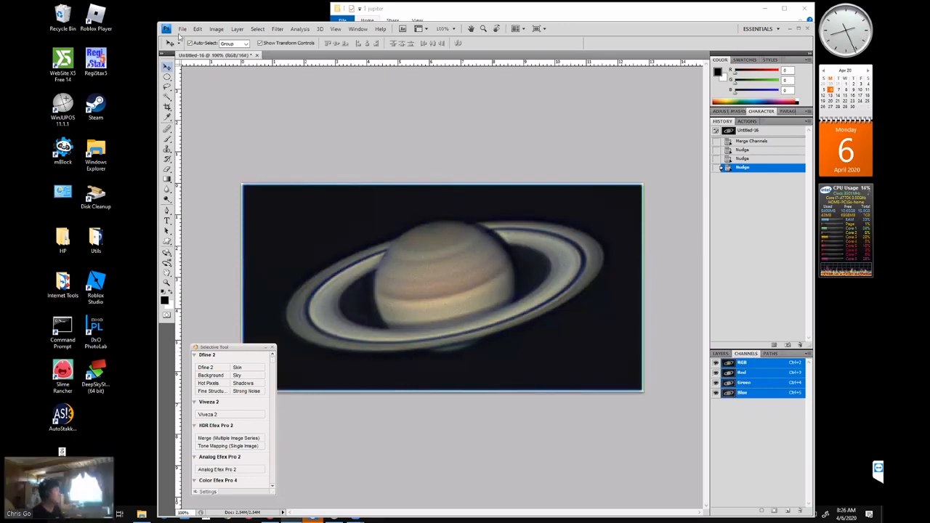
click(183, 30)
click(197, 144)
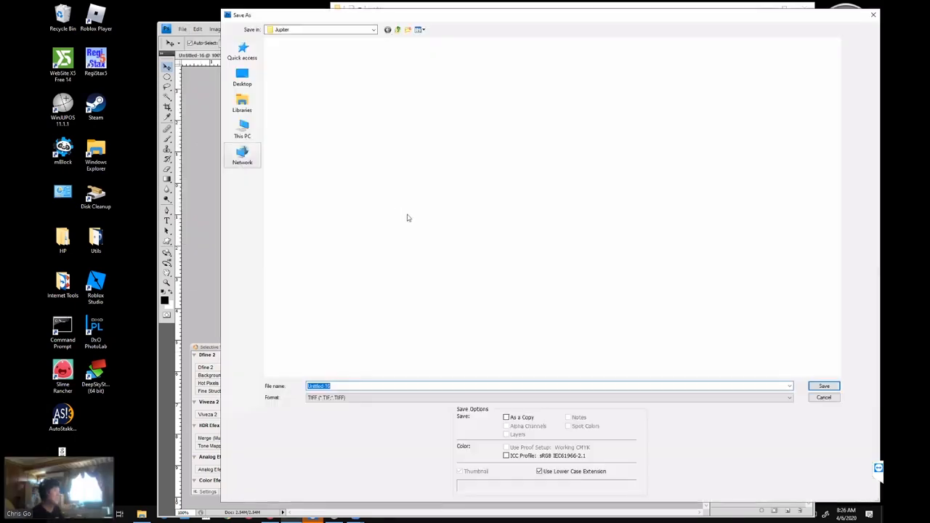
click(665, 192)
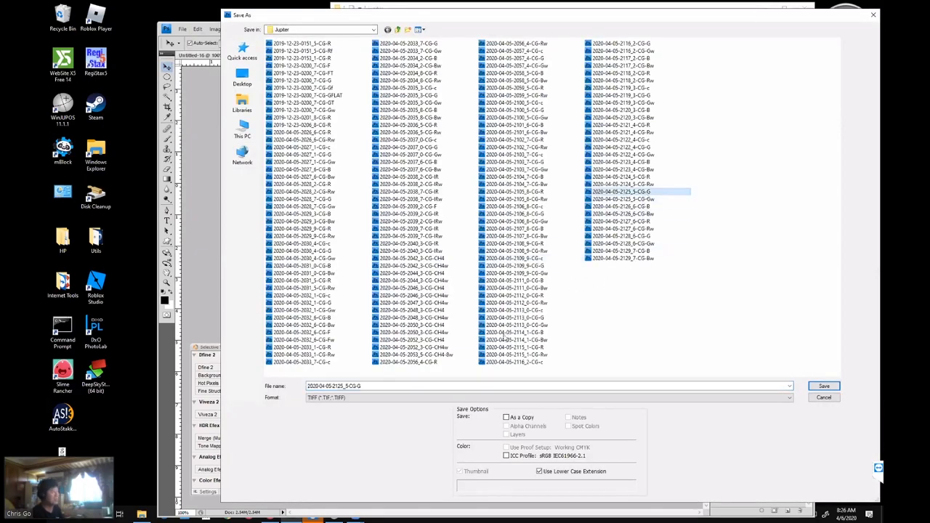
click(397, 385)
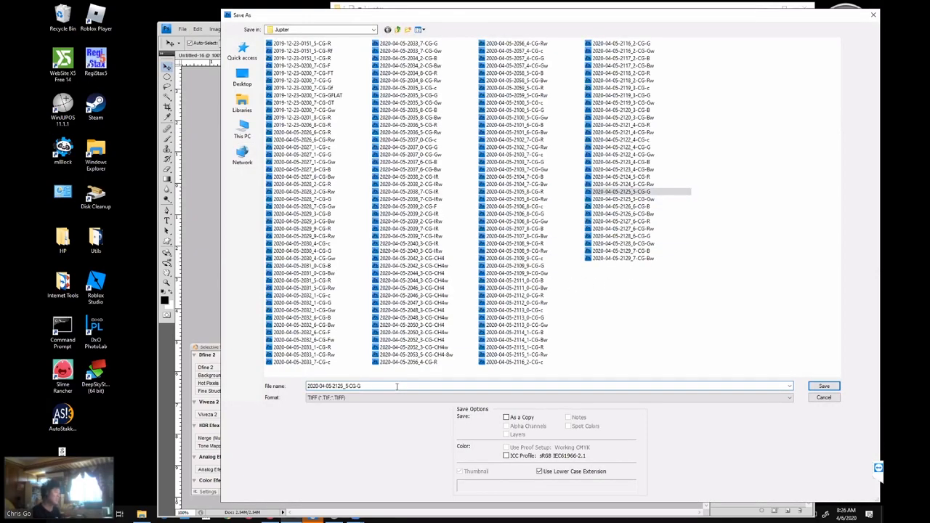
key(Return)
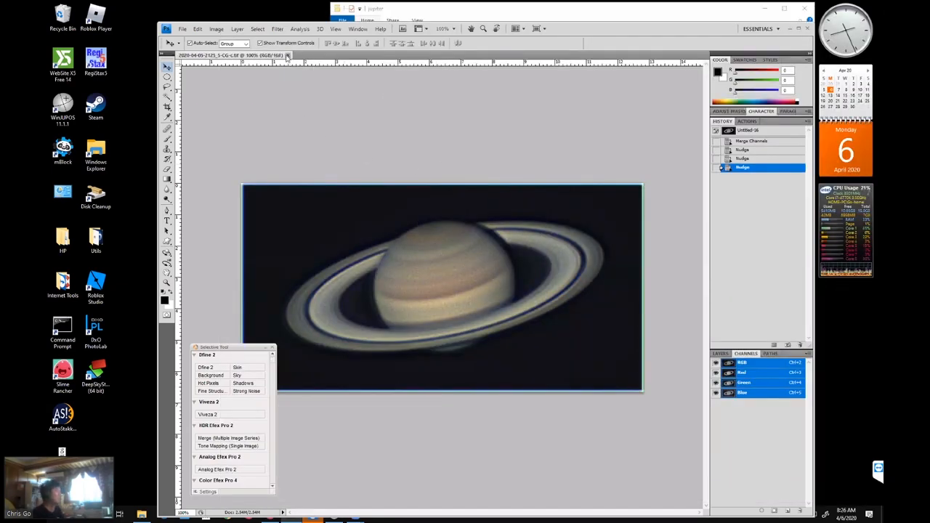
click(288, 56)
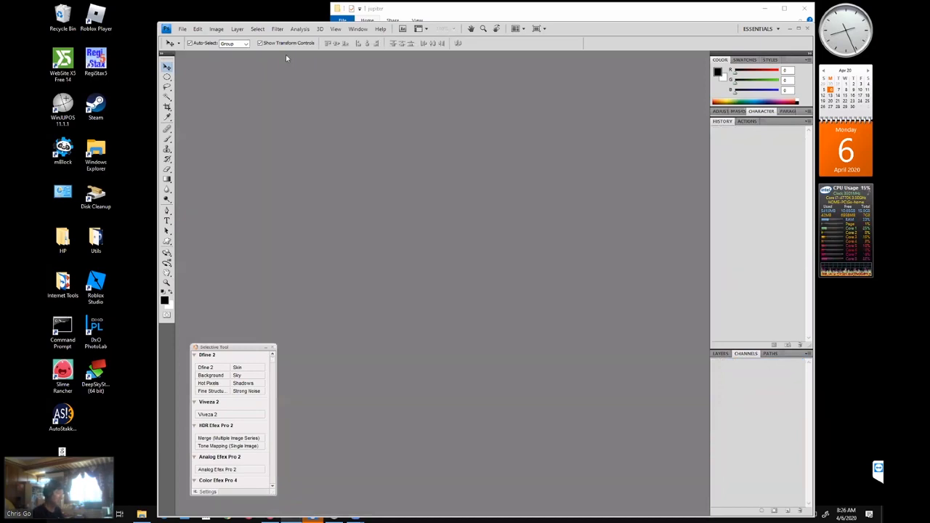
click(182, 29)
click(191, 46)
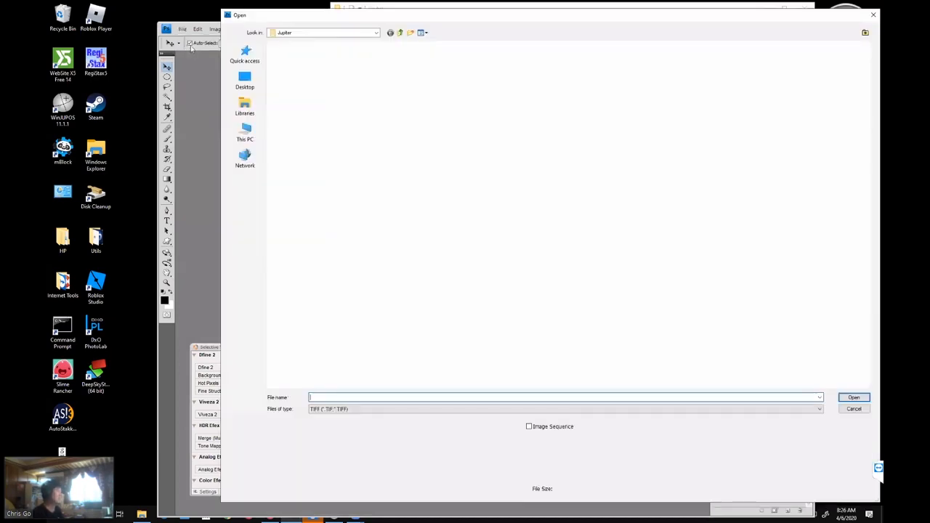
click(663, 246)
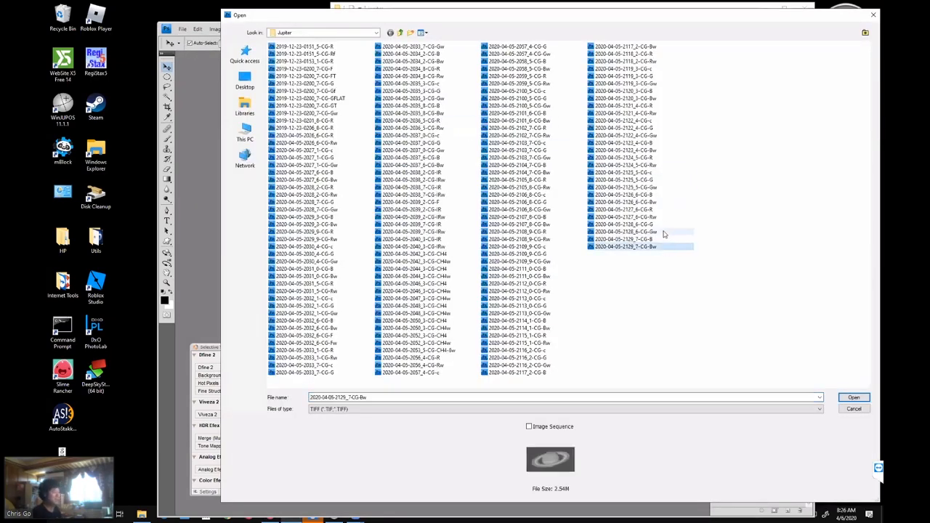
ctrl+click(662, 232)
ctrl+click(661, 217)
ctrl+click(661, 217)
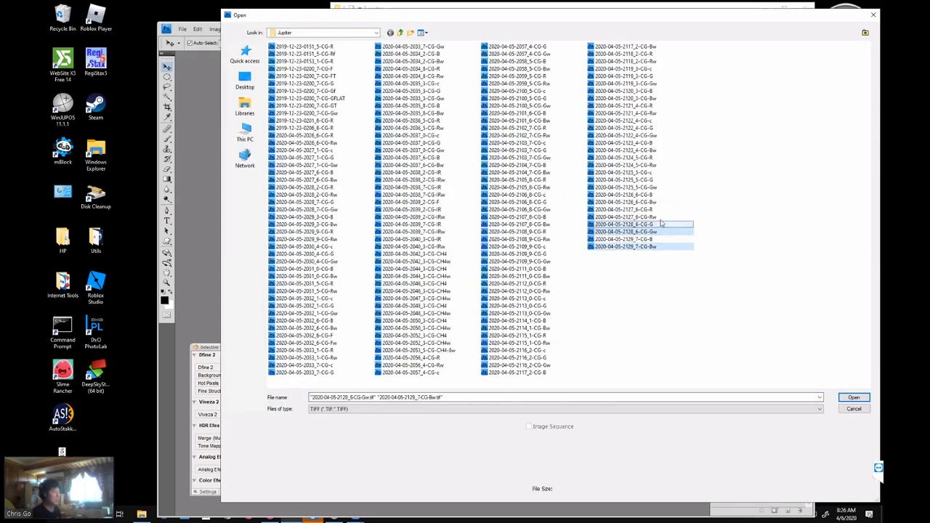
ctrl+click(662, 217)
click(852, 397)
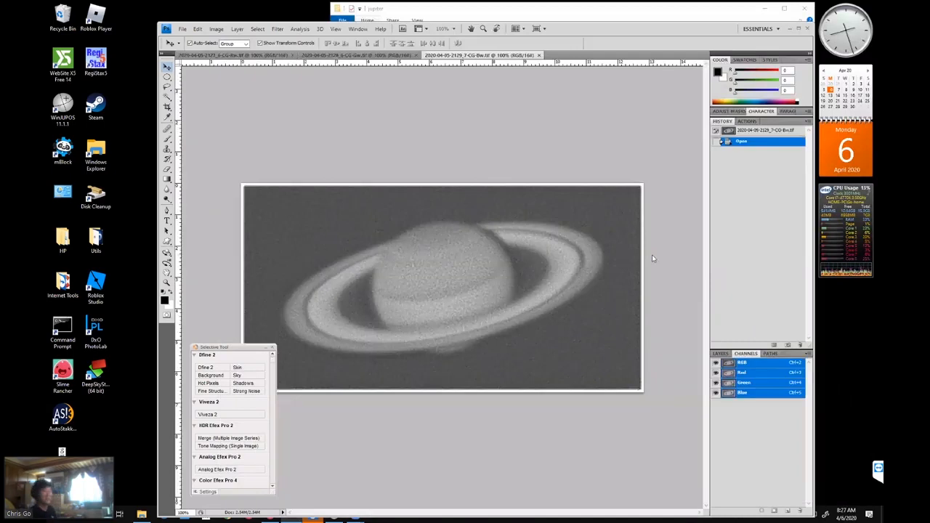
Try darkening the background of the 2129_7 blue image by raising its black input level with Levels.
click(216, 29)
mouse_move(236, 53)
click(324, 61)
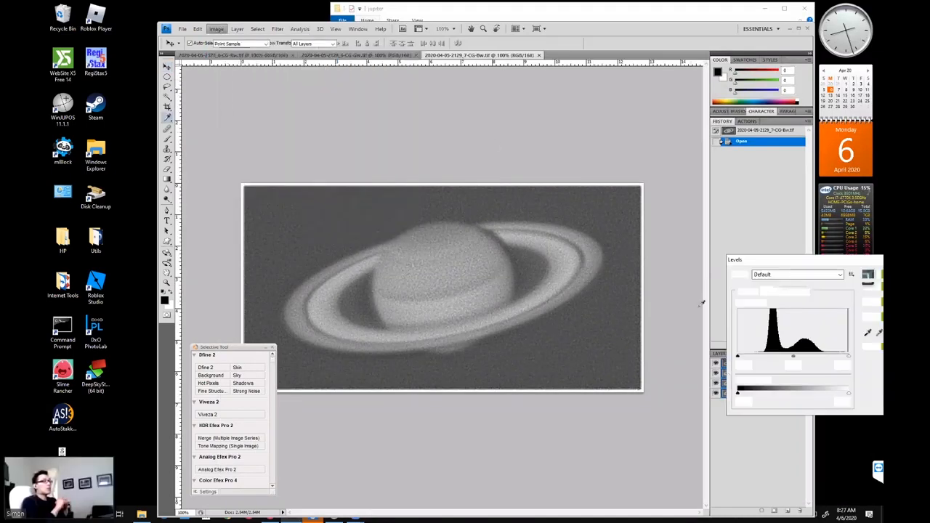
drag(750, 357, 763, 356)
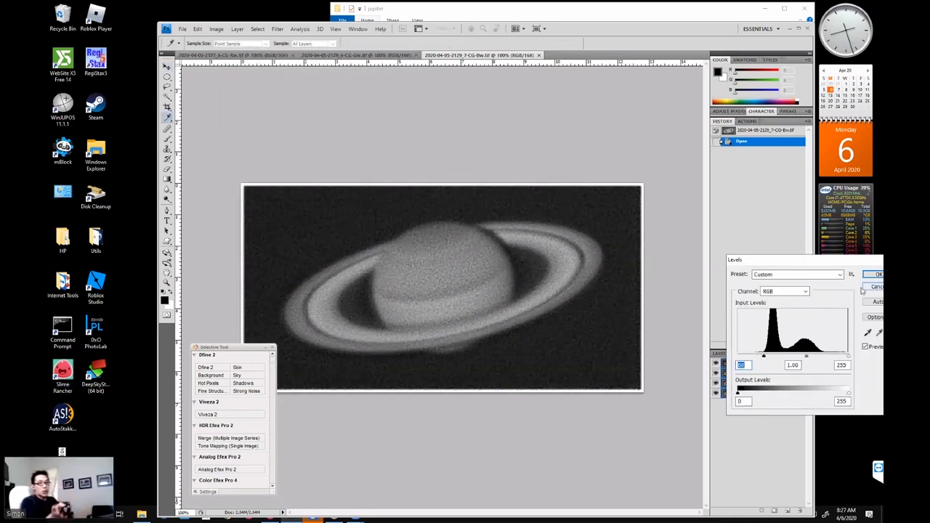
drag(763, 358, 768, 358)
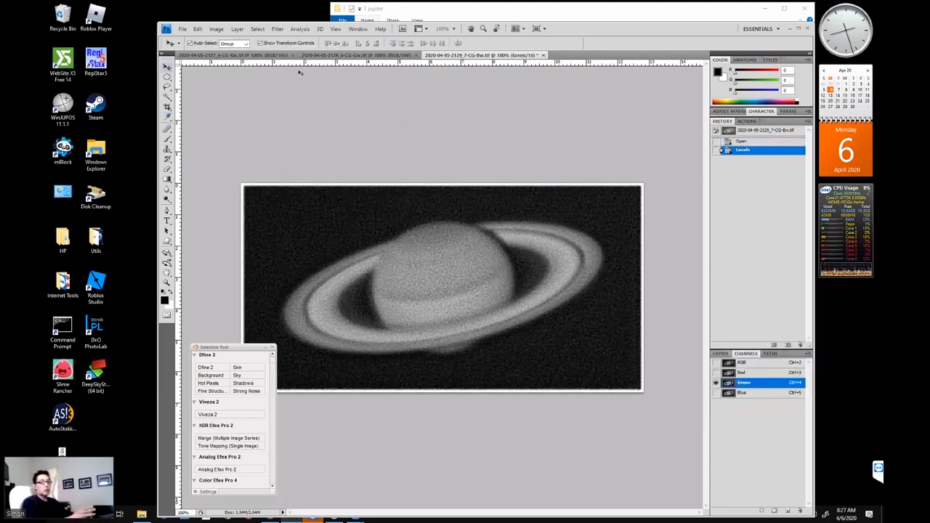
Try a further Levels adjustment on only the green channel of the 2129_7 image, slightly raising the black input level.
click(218, 29)
mouse_move(246, 51)
click(333, 61)
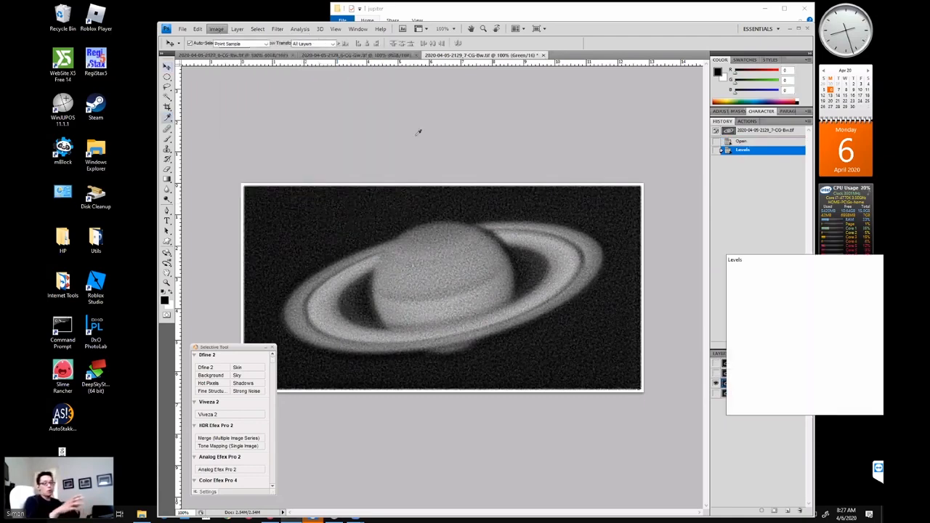
drag(739, 358, 744, 359)
key(Return)
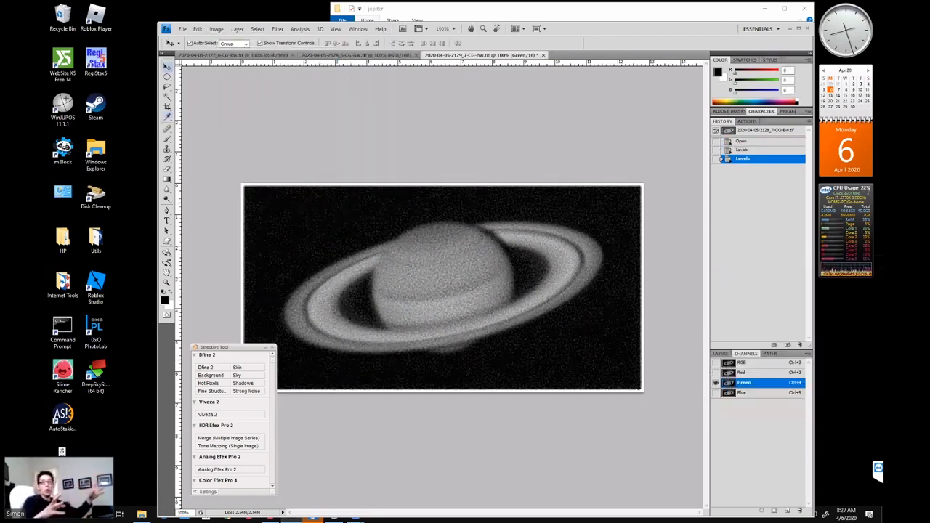
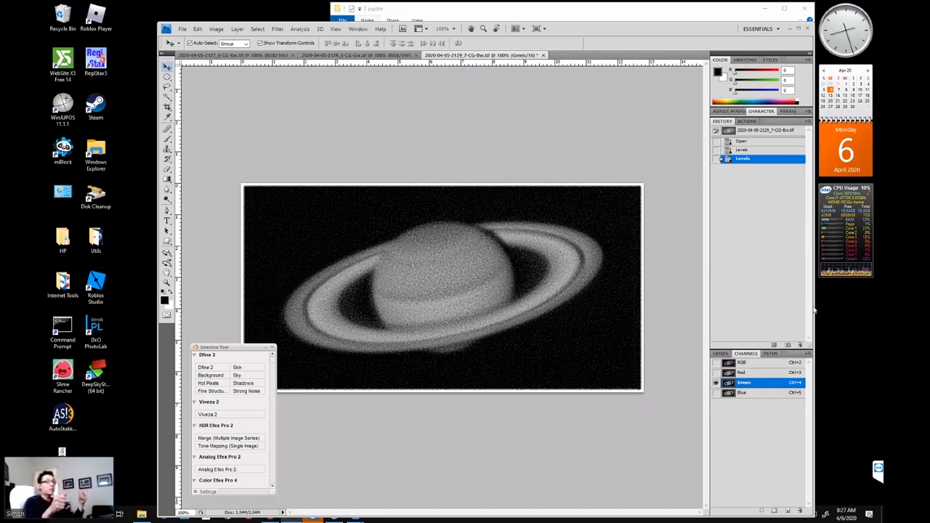
Revert the 2129_7 blue image to its opened state, discarding both Levels adjustments, and select all its RGB channels.
key(ctrl+2)
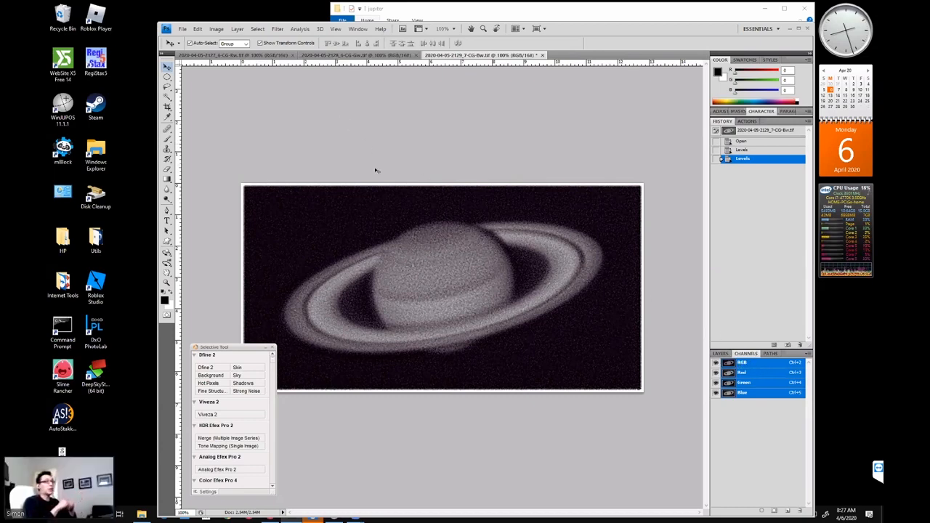
click(741, 393)
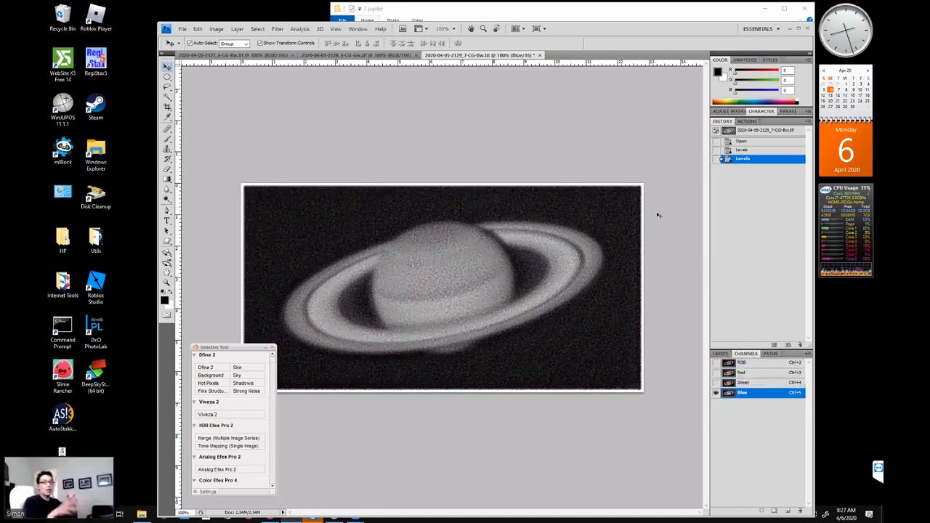
click(752, 142)
click(741, 363)
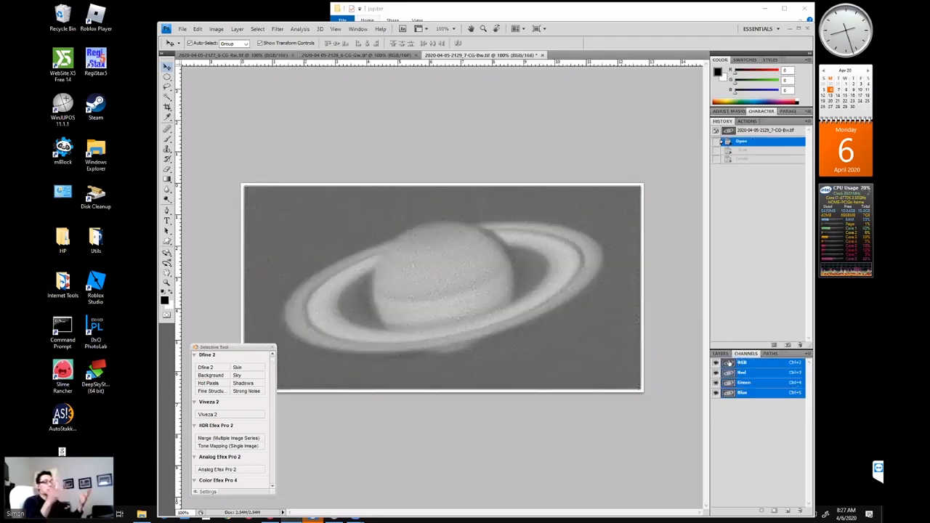
Darken the 2129_7 blue image's background across all channels by raising the black input level with Levels, and convert the image to Grayscale.
click(215, 28)
mouse_move(276, 56)
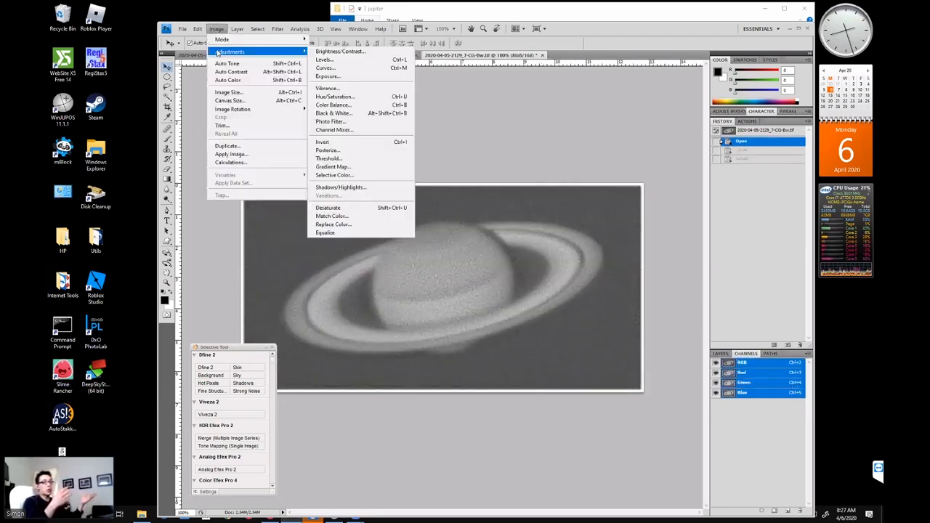
click(345, 66)
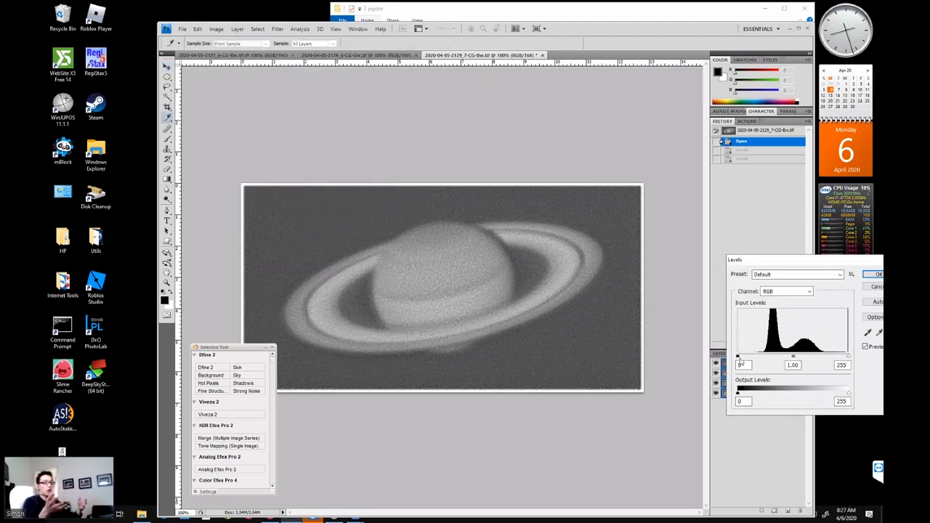
drag(740, 361, 763, 359)
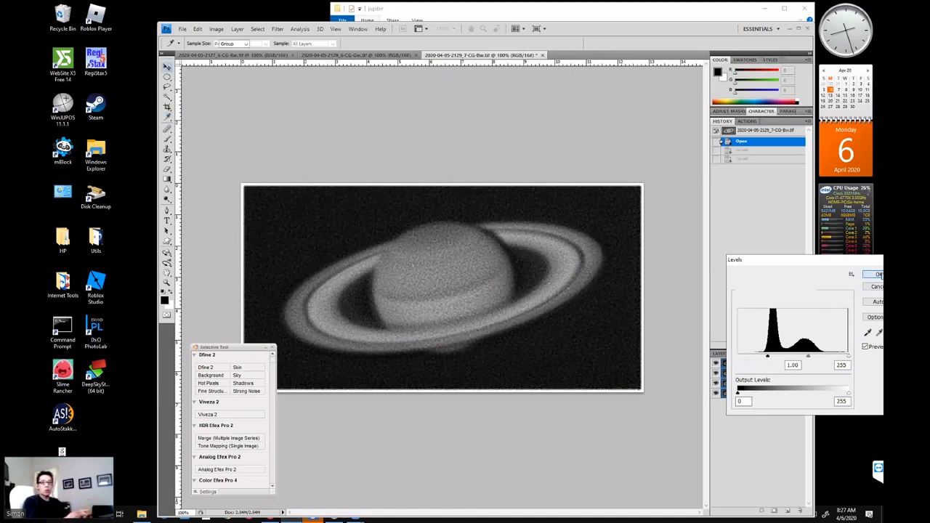
click(875, 274)
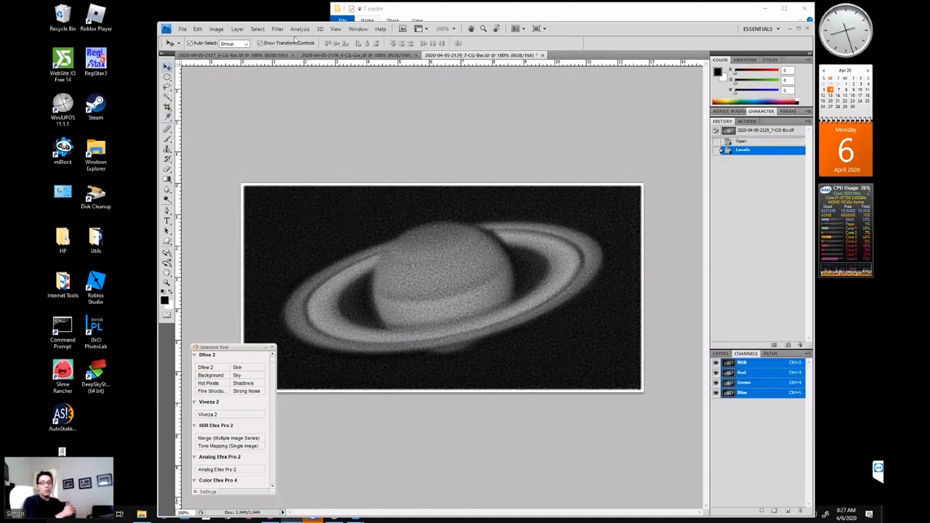
click(216, 28)
mouse_move(266, 40)
click(326, 48)
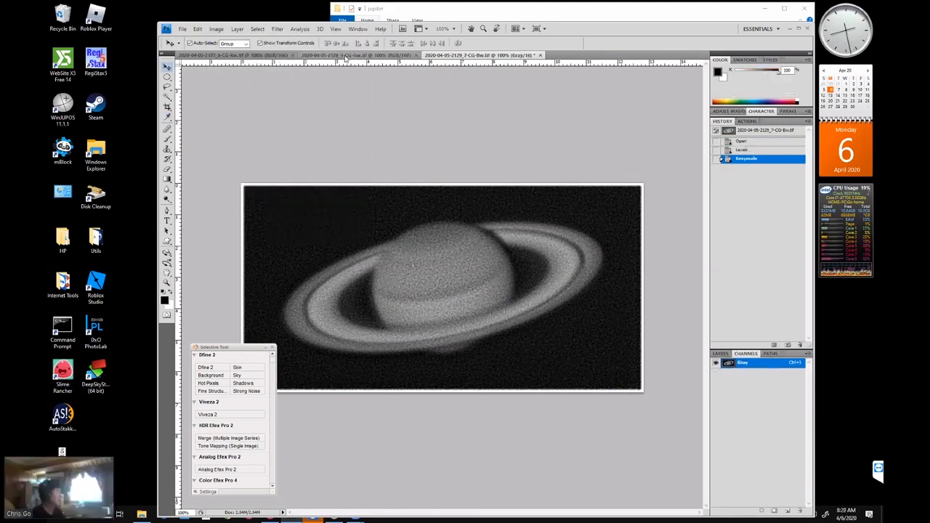
Darken the background of the 2128_6 green image with Levels, setting the black input level to 27 across its RGB channels.
click(347, 56)
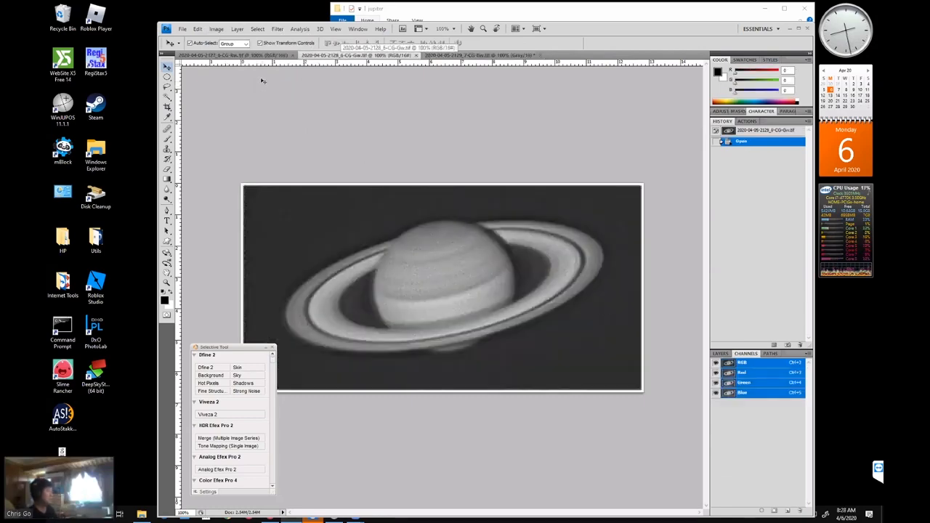
click(217, 28)
mouse_move(232, 51)
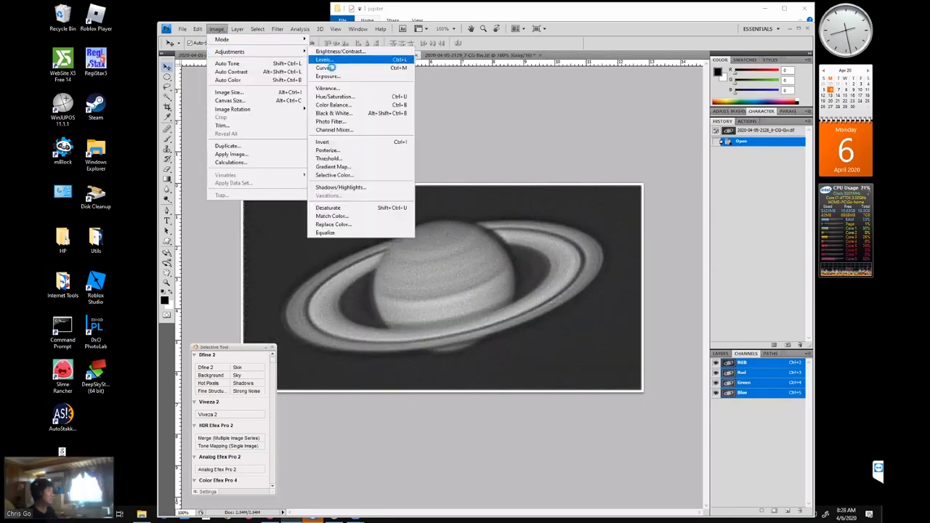
click(329, 61)
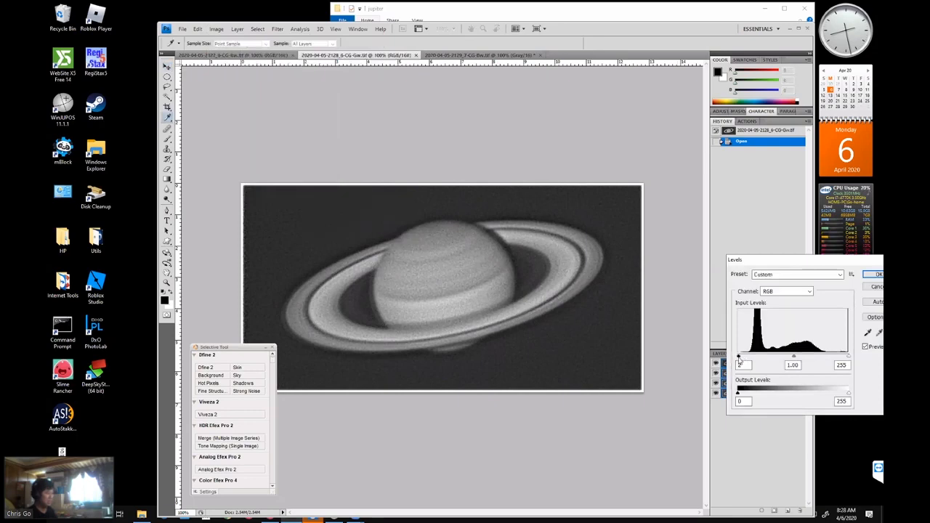
drag(738, 359, 754, 361)
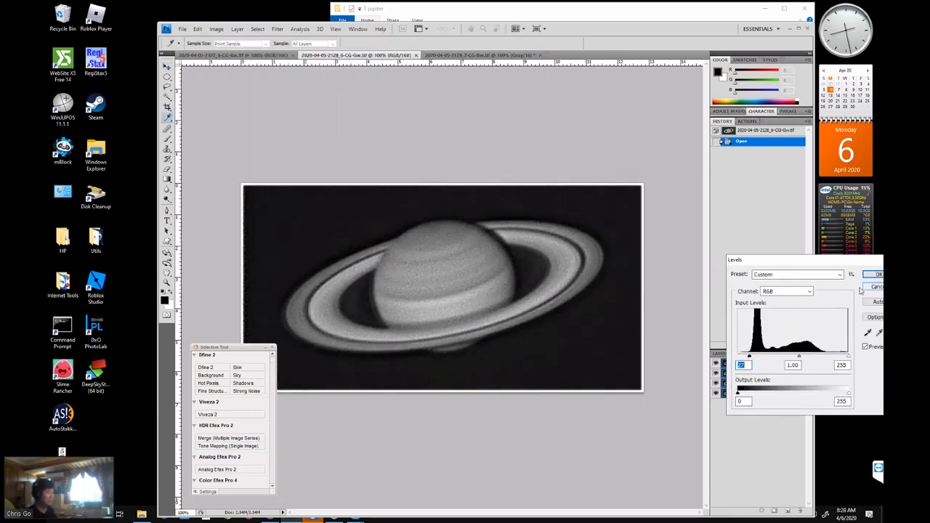
key(Return)
key(v)
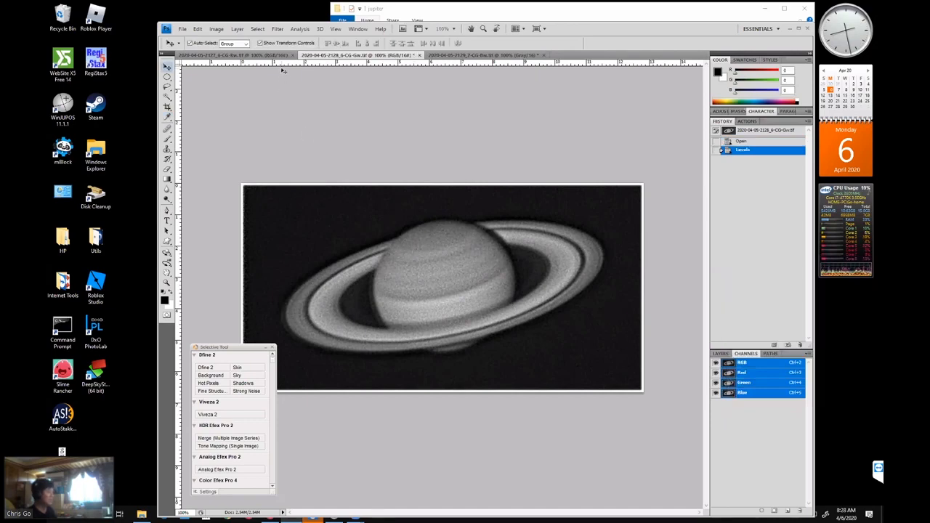
Darken the background of the 2127_6 red image with Levels, setting the black input level to 21 across its RGB channels.
click(273, 57)
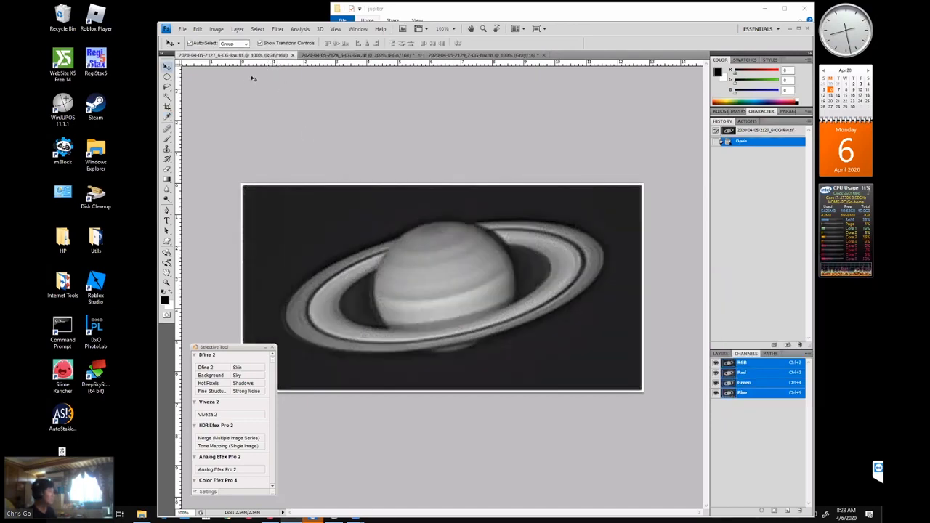
click(216, 28)
mouse_move(229, 51)
click(331, 64)
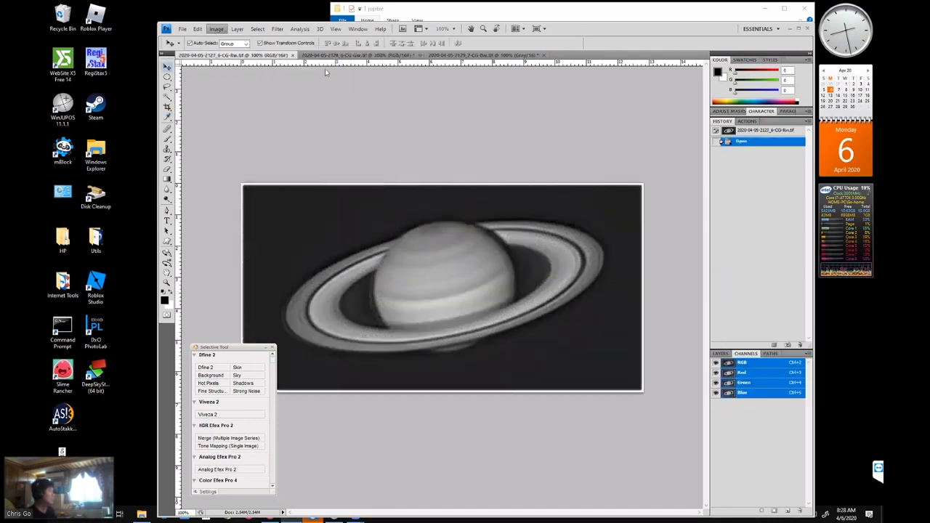
drag(741, 356, 748, 359)
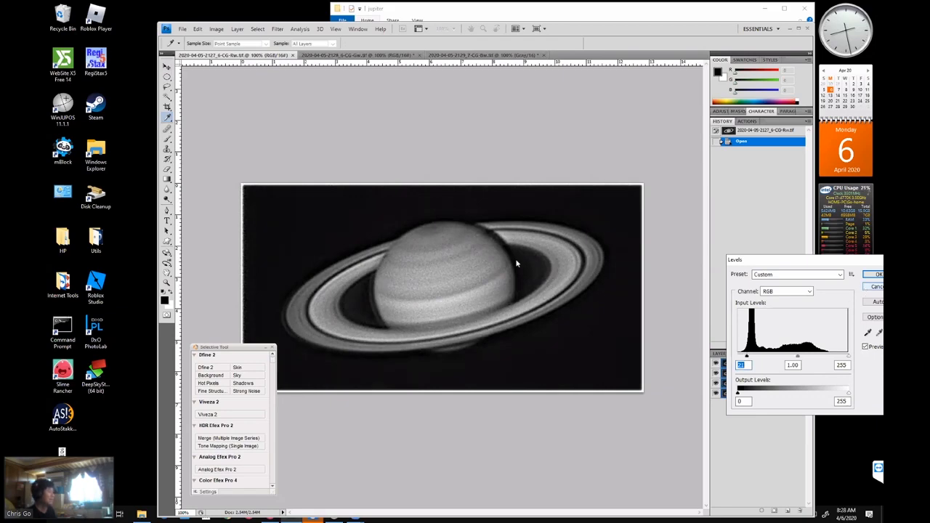
key(Return)
key(v)
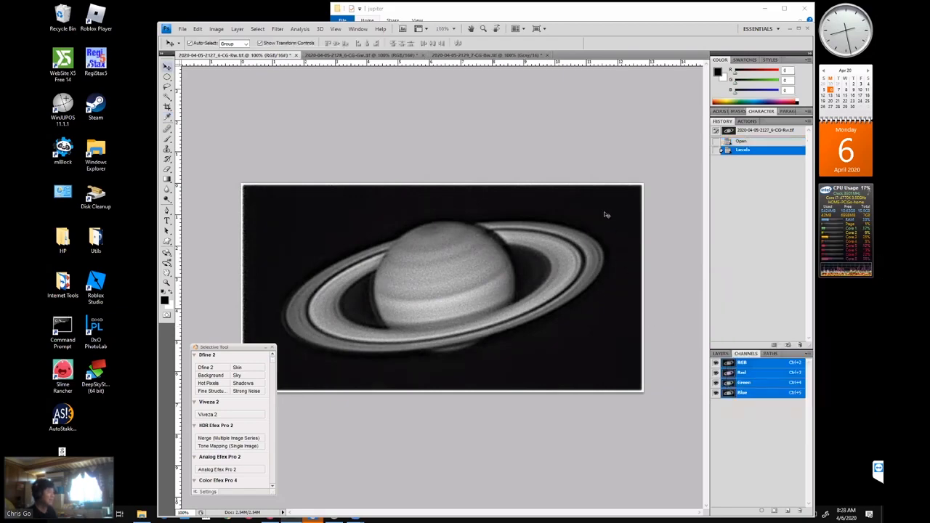
Apply another Levels adjustment to the grayscale 2129_7 blue image, setting the black input level to 5.
click(465, 55)
click(216, 28)
mouse_move(304, 40)
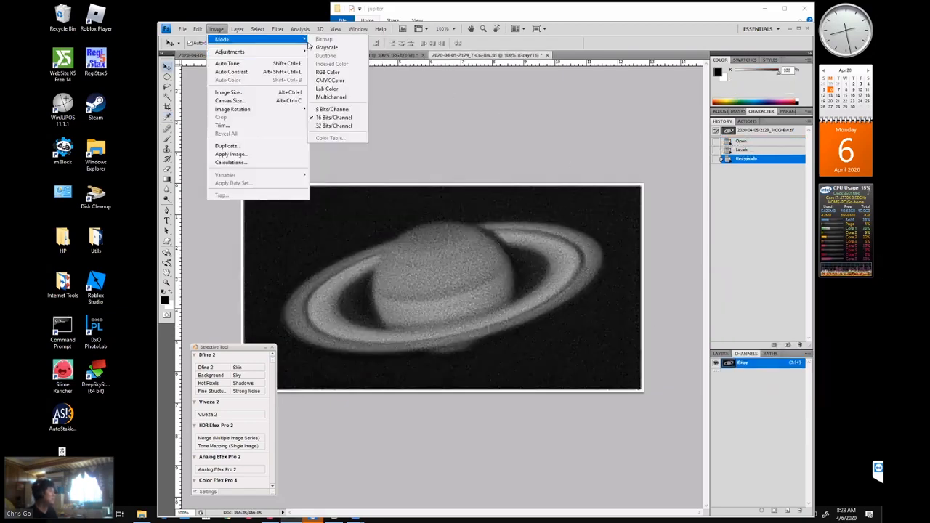
mouse_move(247, 51)
click(341, 61)
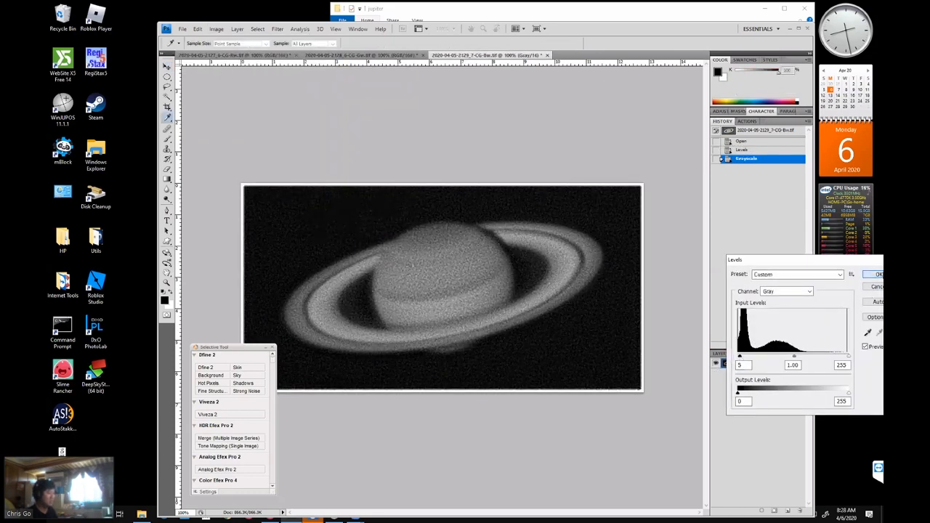
key(Return)
click(806, 354)
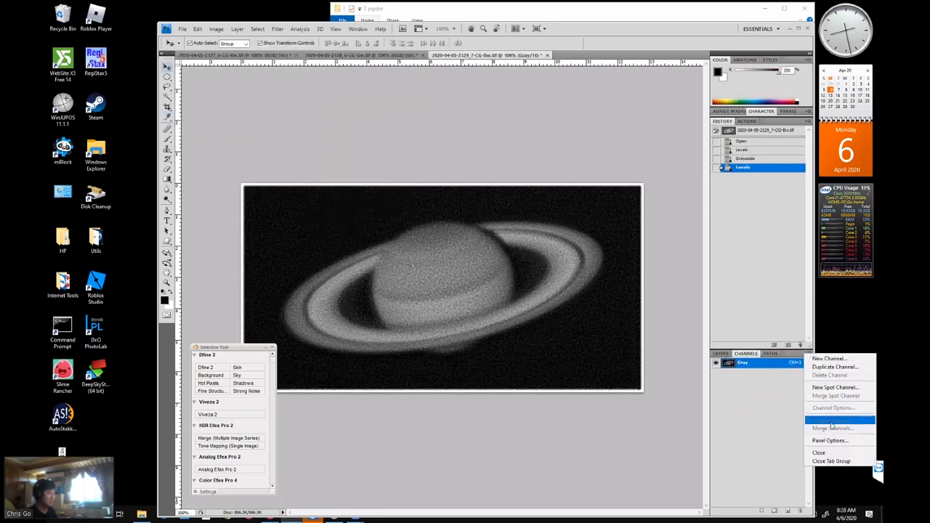
click(752, 397)
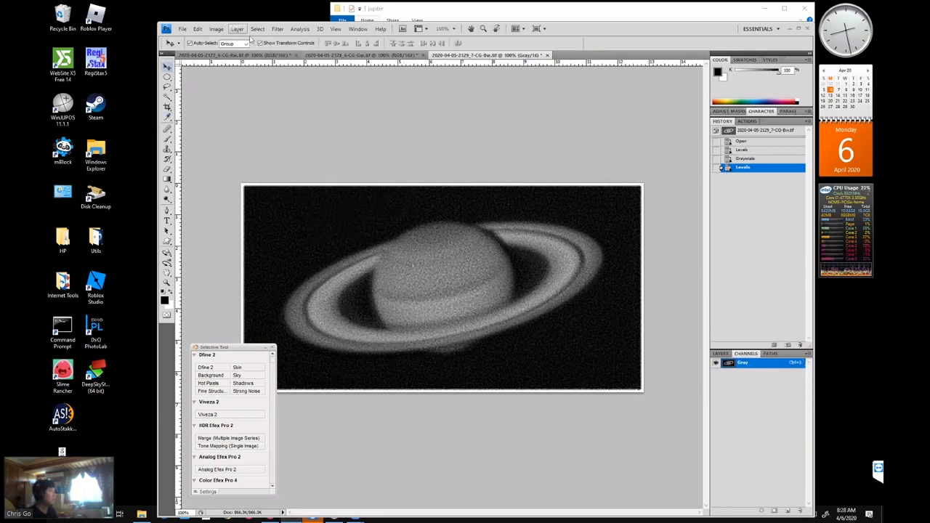
click(805, 353)
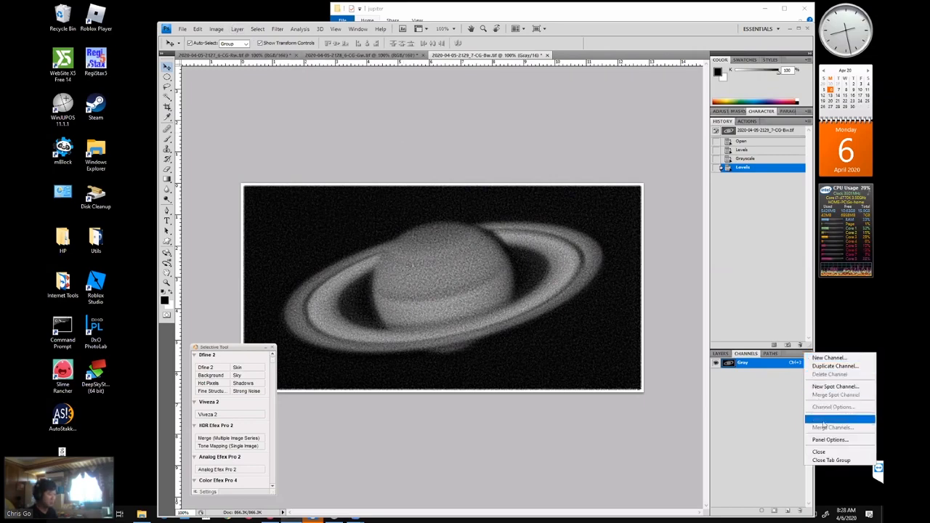
click(683, 417)
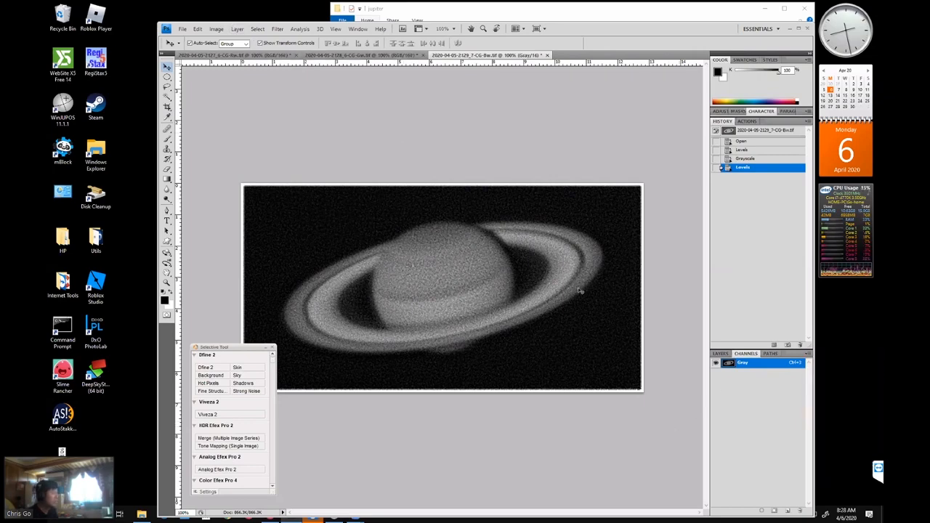
click(216, 28)
mouse_move(222, 39)
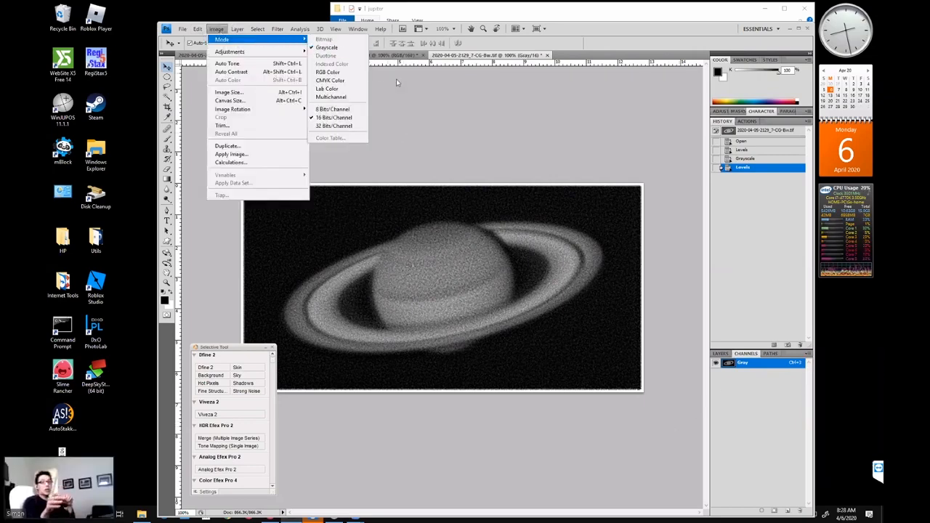
click(396, 82)
Convert the 2128_6 green image and the 2127_6 red image to Grayscale.
click(346, 55)
click(215, 28)
mouse_move(225, 39)
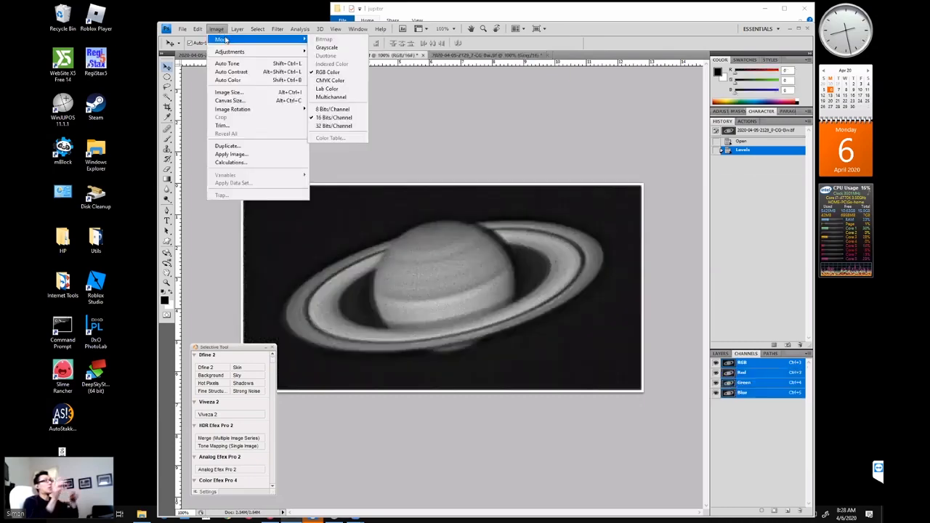
click(324, 47)
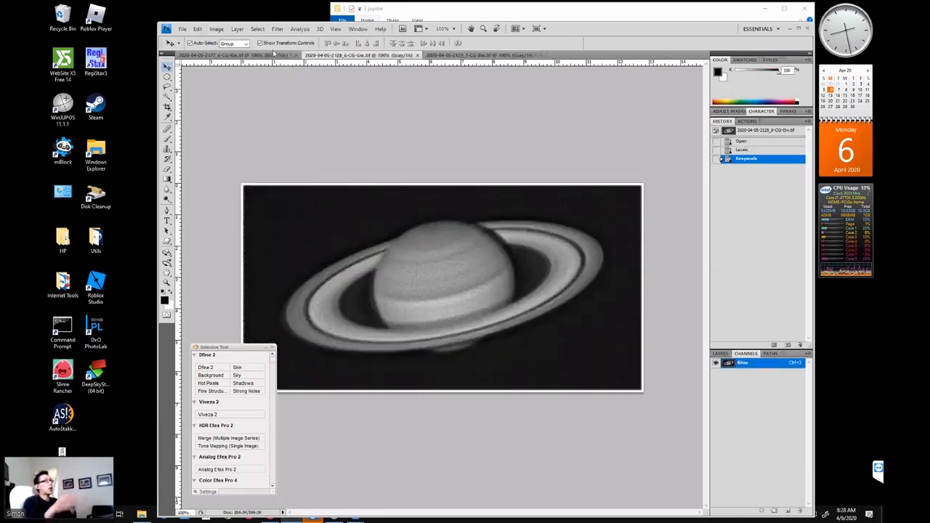
key(ctrl+z)
click(216, 28)
mouse_move(227, 39)
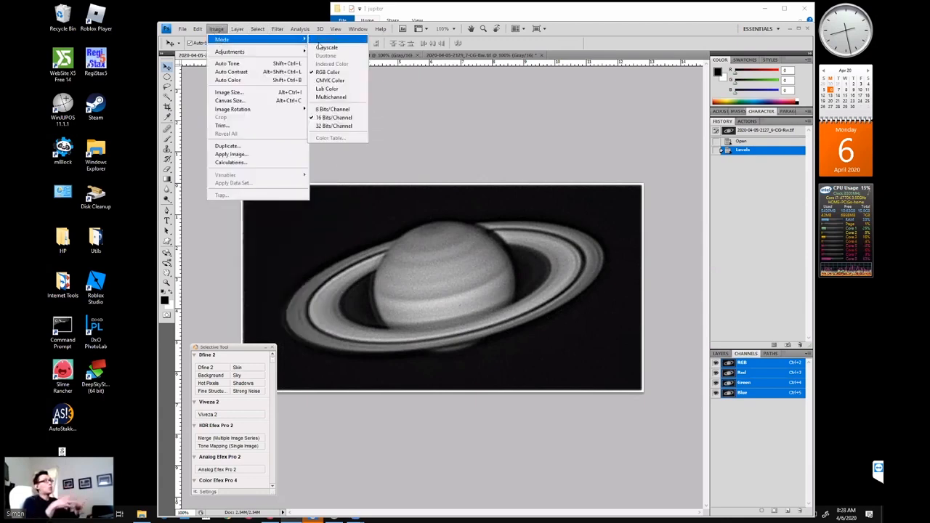
click(327, 48)
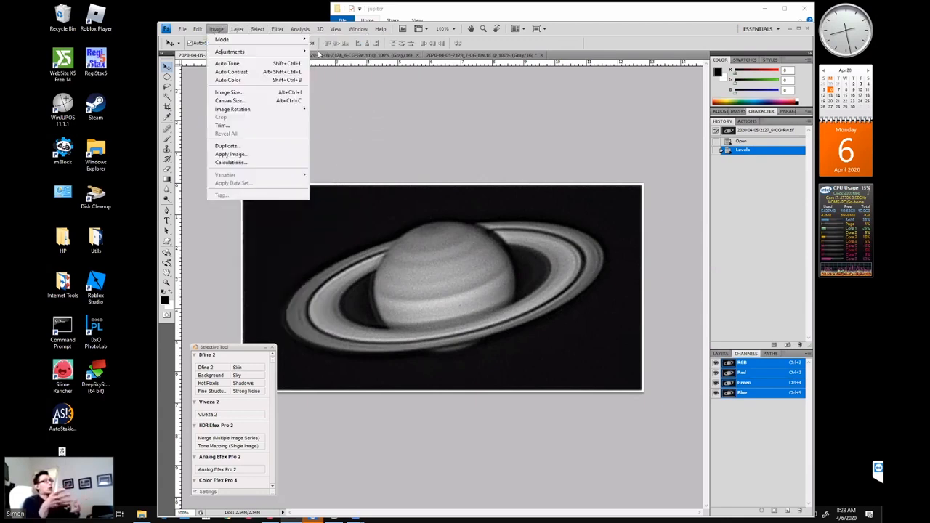
Merge the channels of the three grayscale Saturn images into a single RGB Color image.
click(807, 353)
click(838, 433)
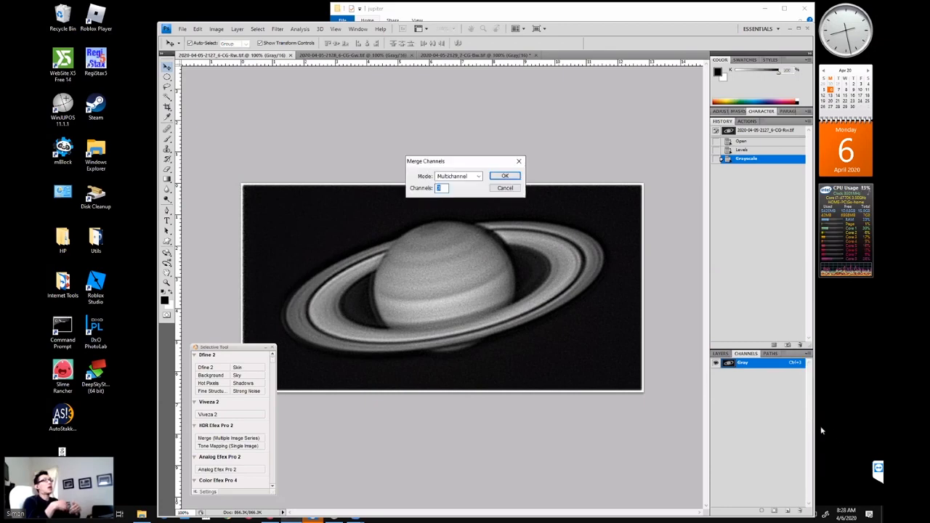
click(465, 176)
click(465, 187)
click(504, 176)
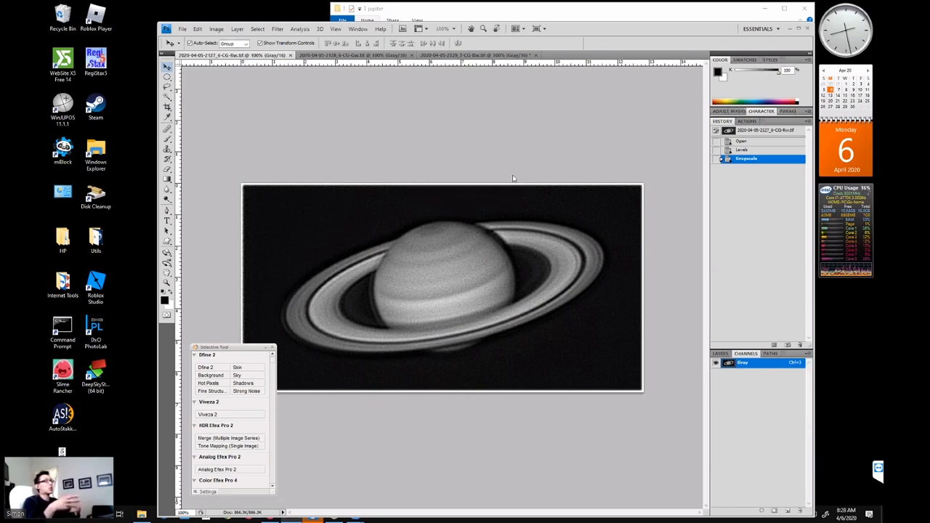
click(515, 163)
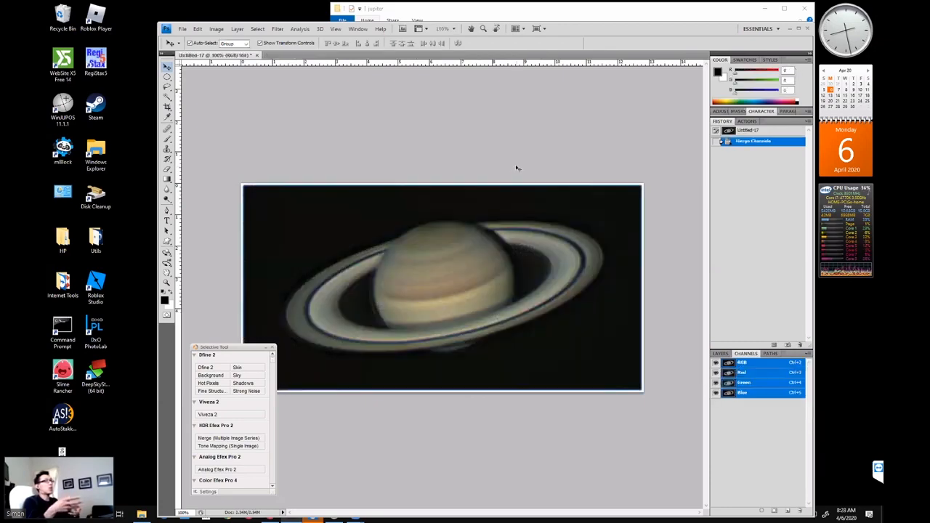
Align the merged image's color channels by comparing red and blue against green and nudging the misaligned ones slightly.
click(741, 372)
click(748, 383)
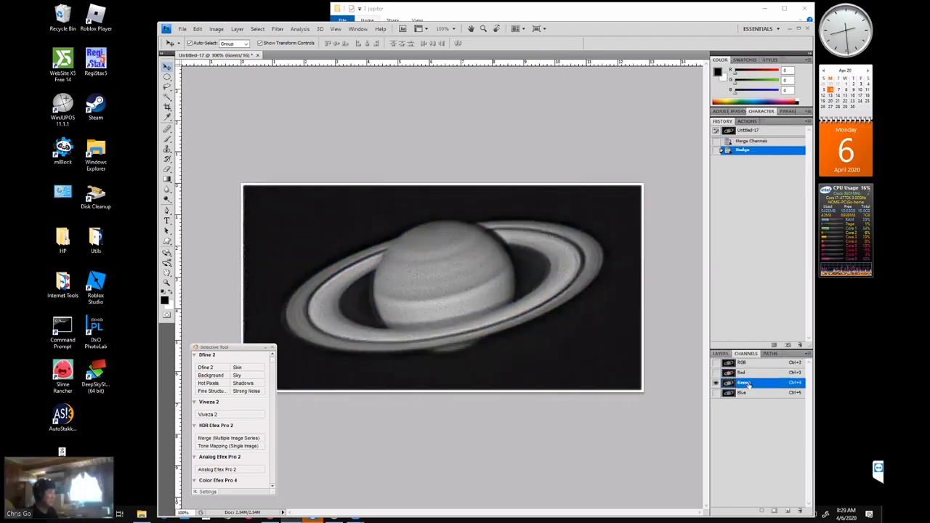
click(746, 372)
click(741, 383)
click(742, 393)
key(Left)
click(747, 385)
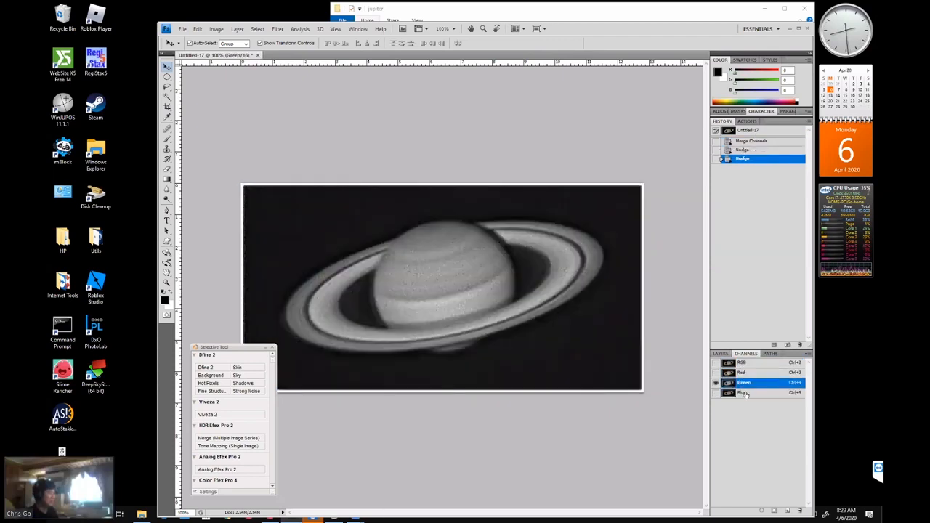
click(747, 393)
key(Right)
key(Up)
click(746, 383)
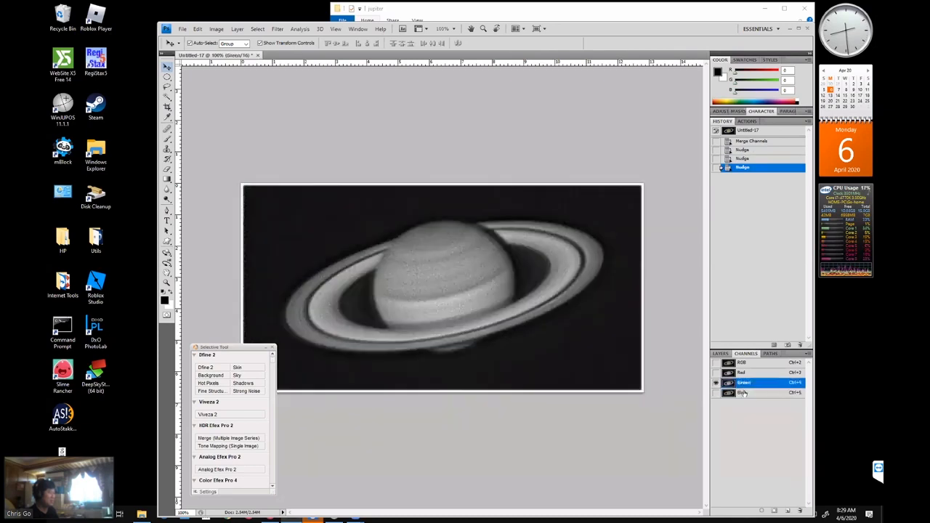
click(745, 393)
click(745, 383)
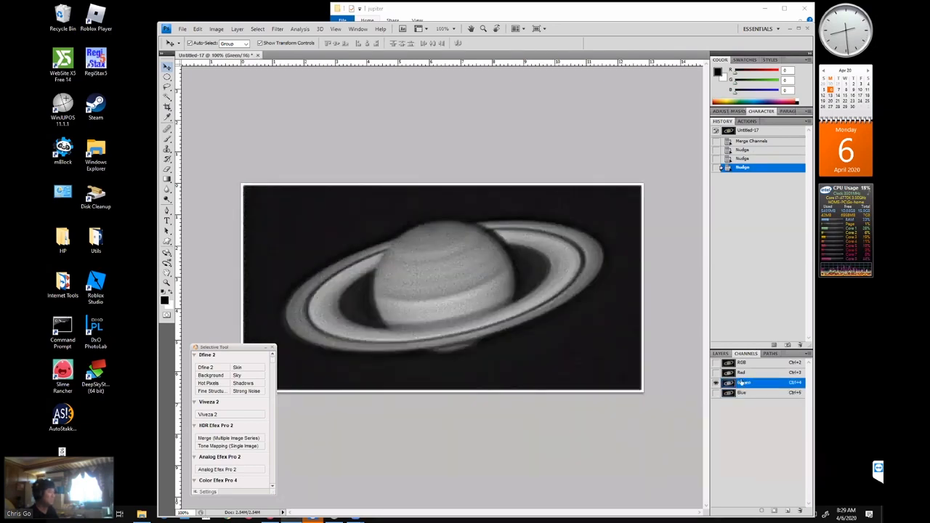
Darken the background of the merged image's green channel by slightly raising its black input level with Levels.
click(217, 28)
mouse_move(261, 51)
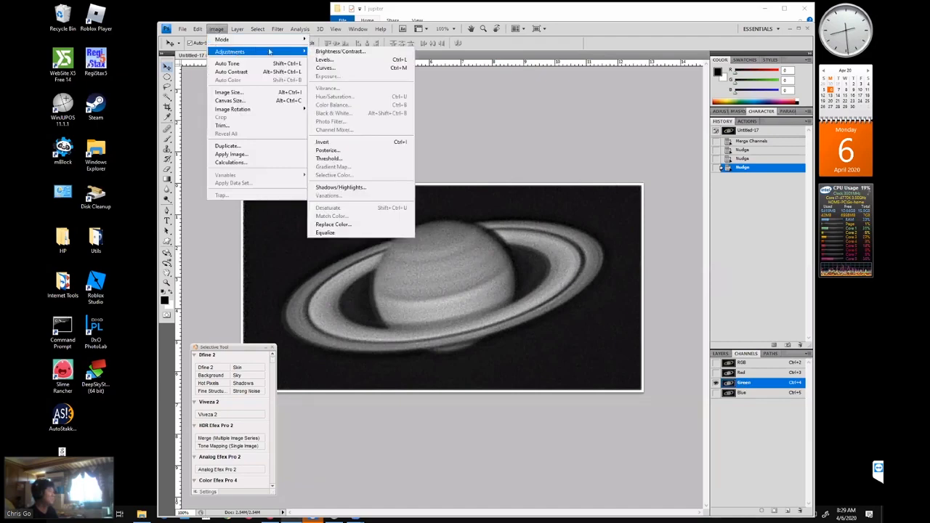
click(322, 59)
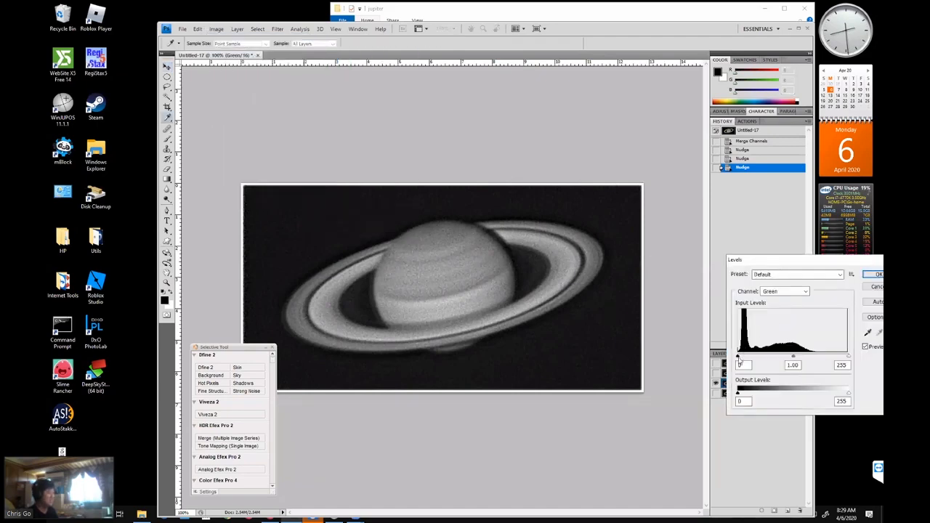
drag(738, 357, 740, 357)
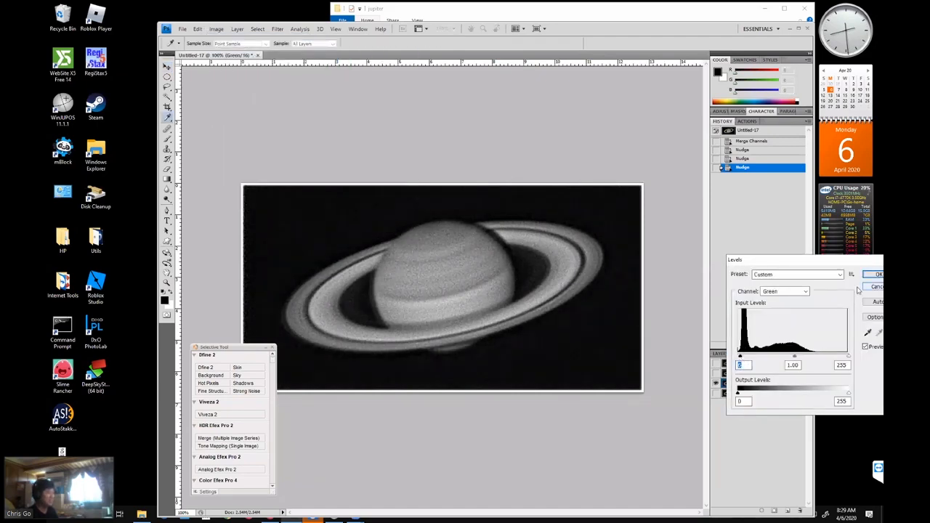
click(874, 274)
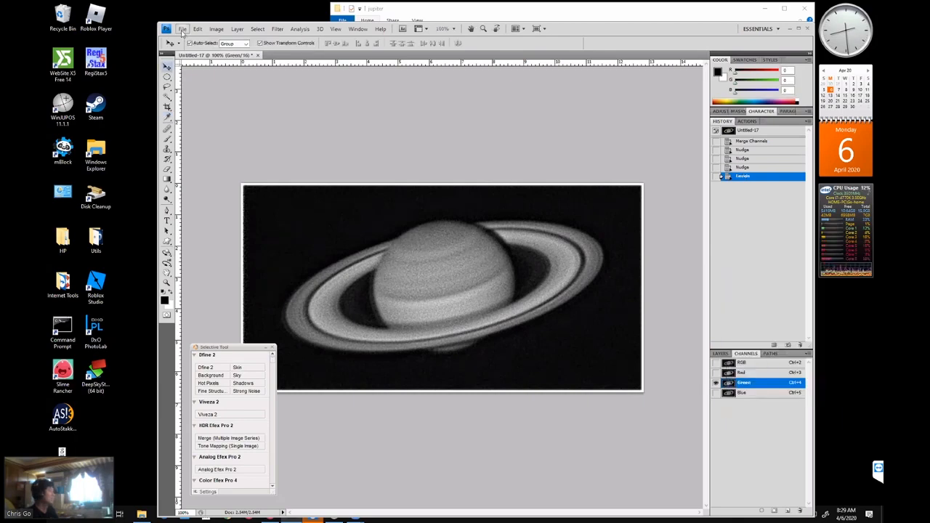
click(182, 28)
click(218, 146)
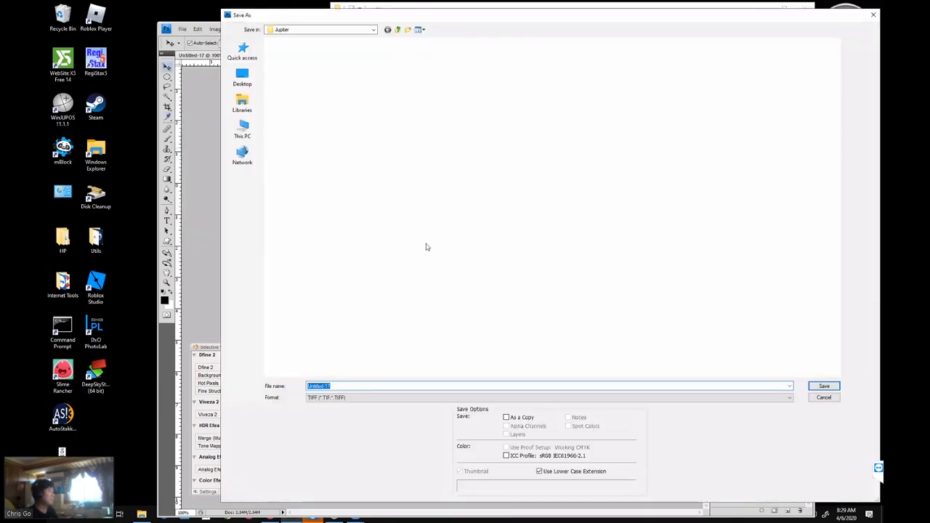
click(658, 242)
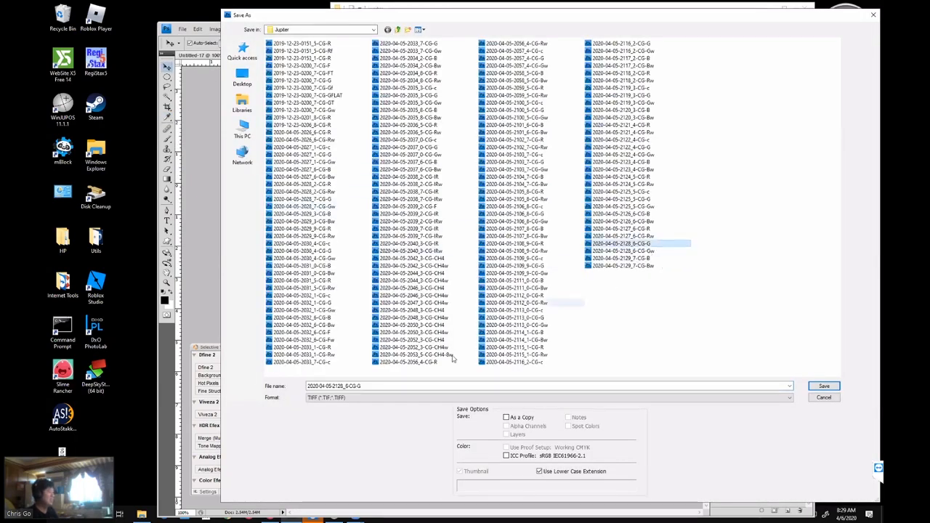
click(376, 385)
double_click(376, 386)
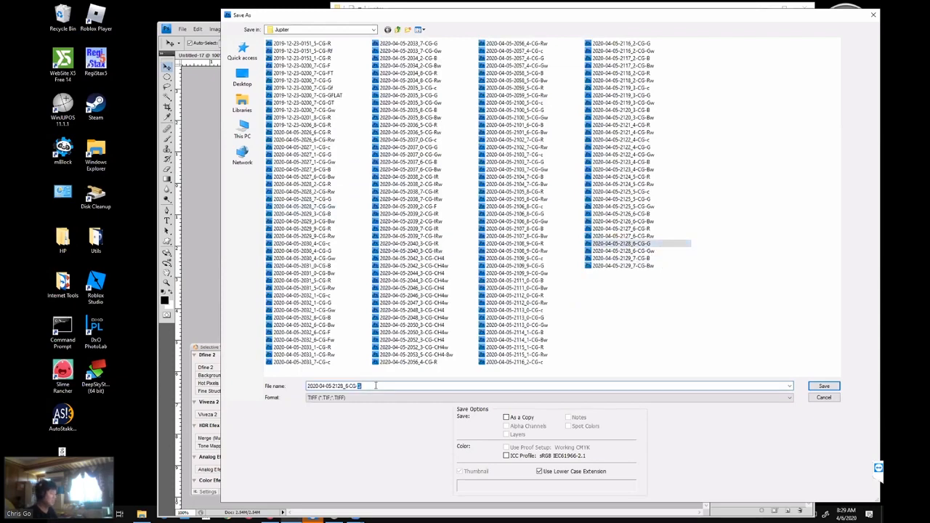
text(c)
key(Return)
key(Return)
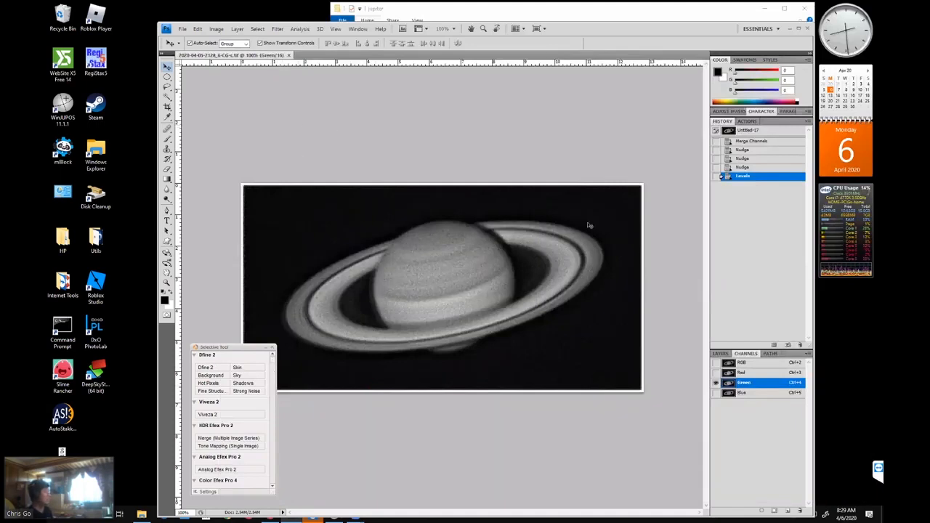
click(747, 362)
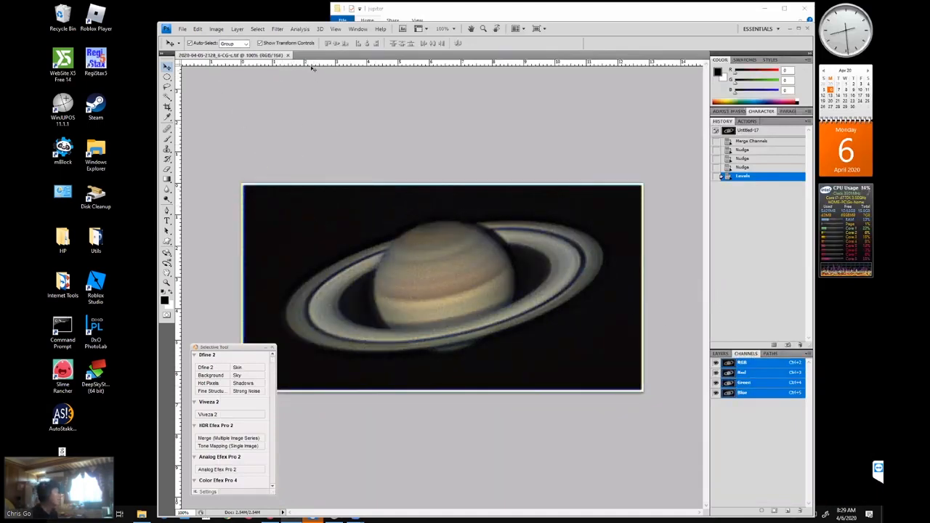
click(183, 28)
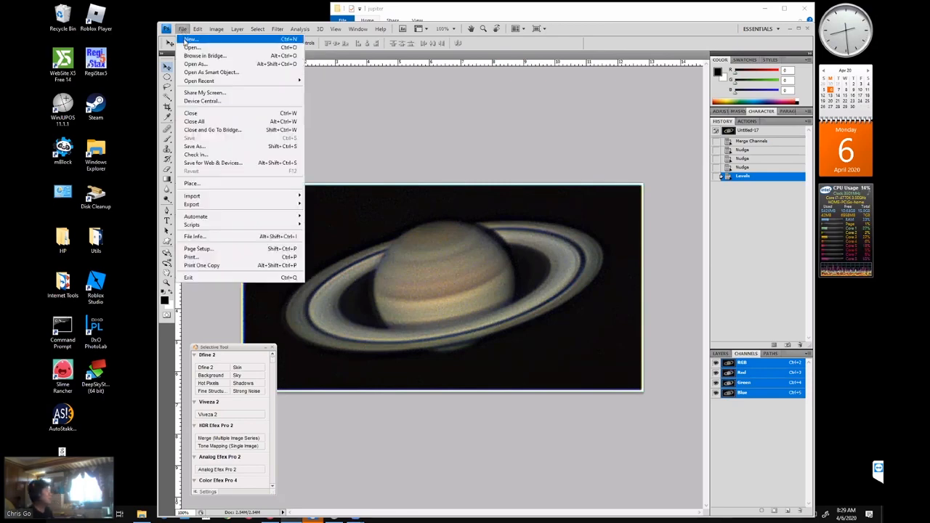
click(191, 47)
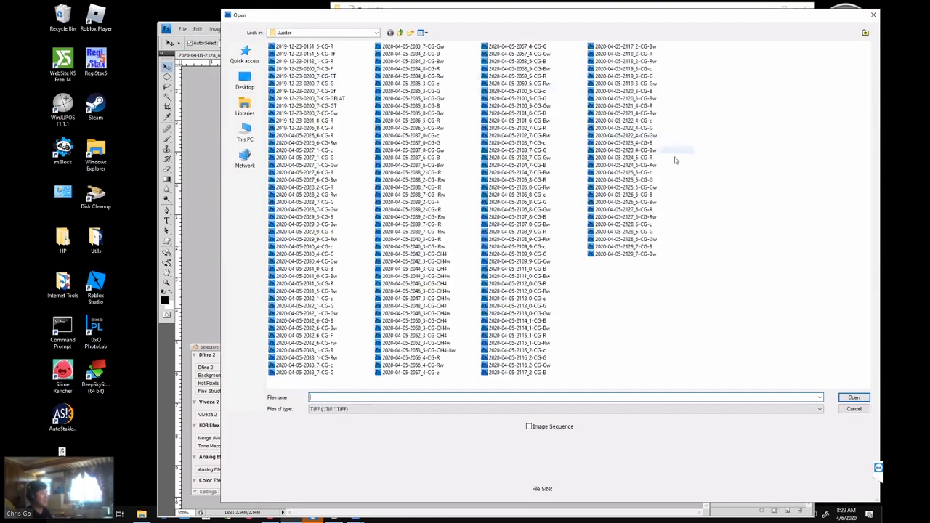
click(662, 232)
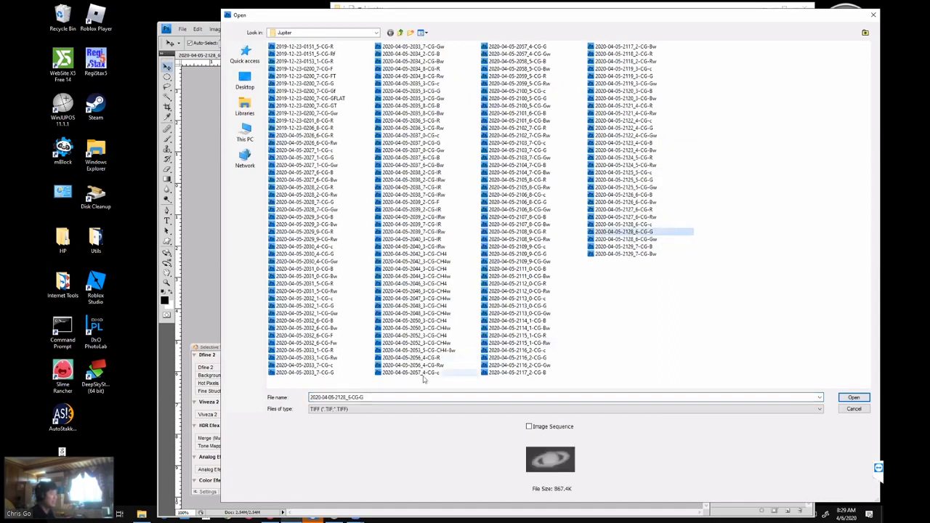
click(378, 397)
click(378, 397)
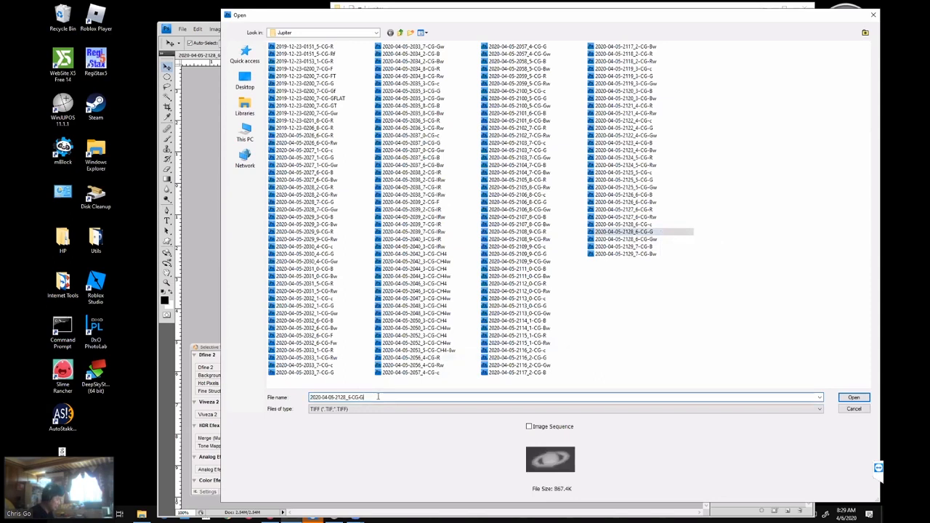
key(BackSpace)
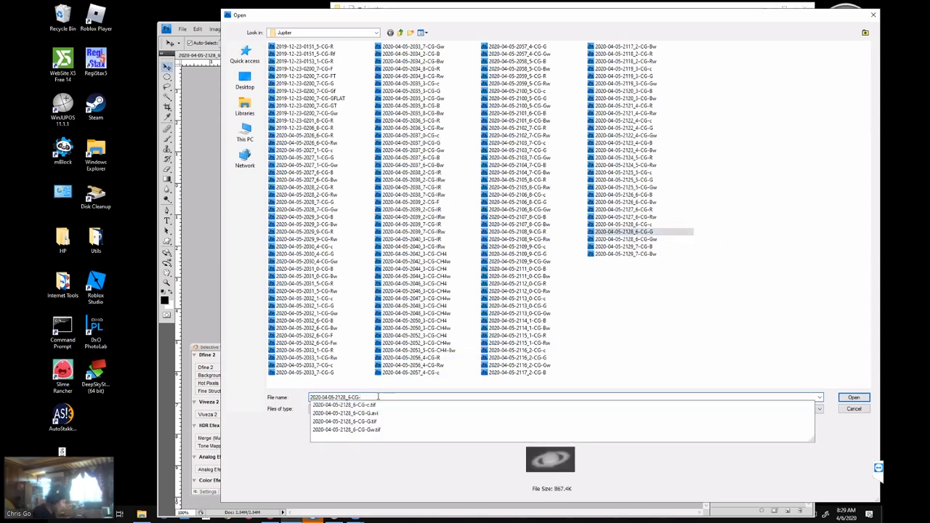
text(c)
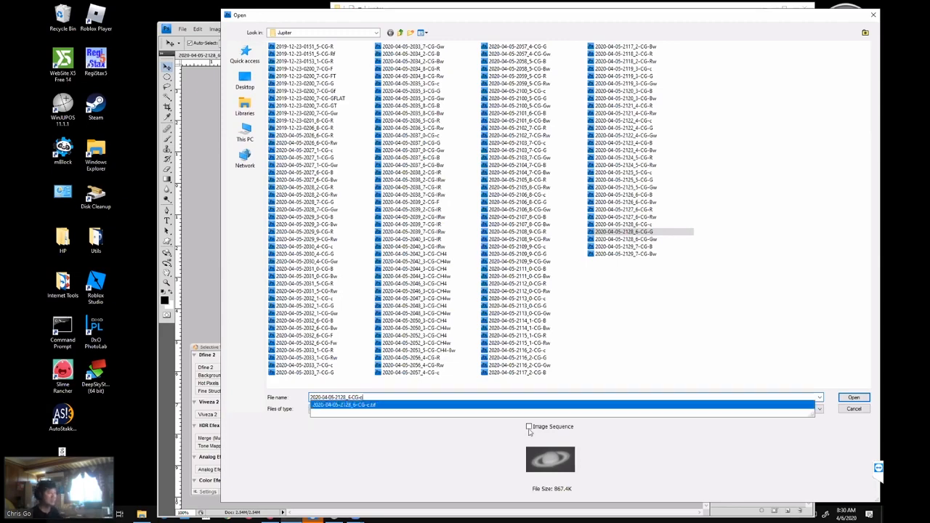
click(852, 397)
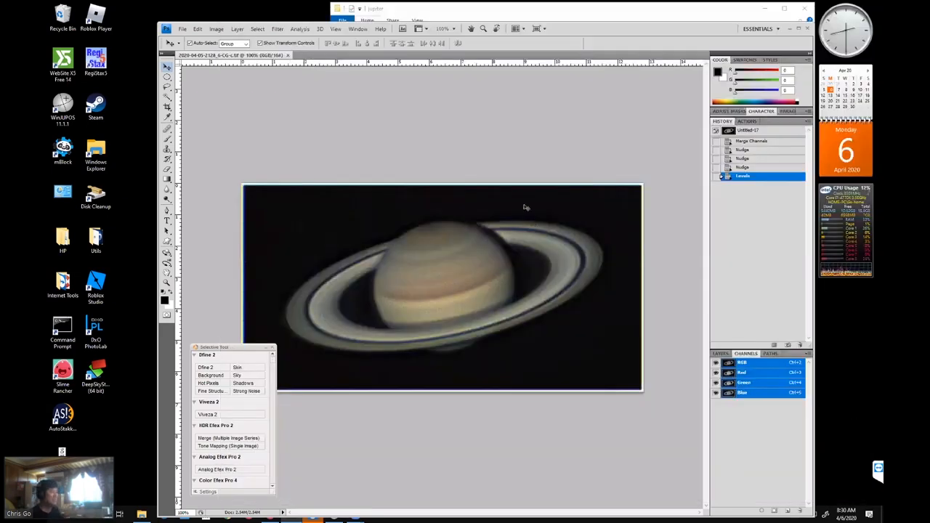
click(288, 55)
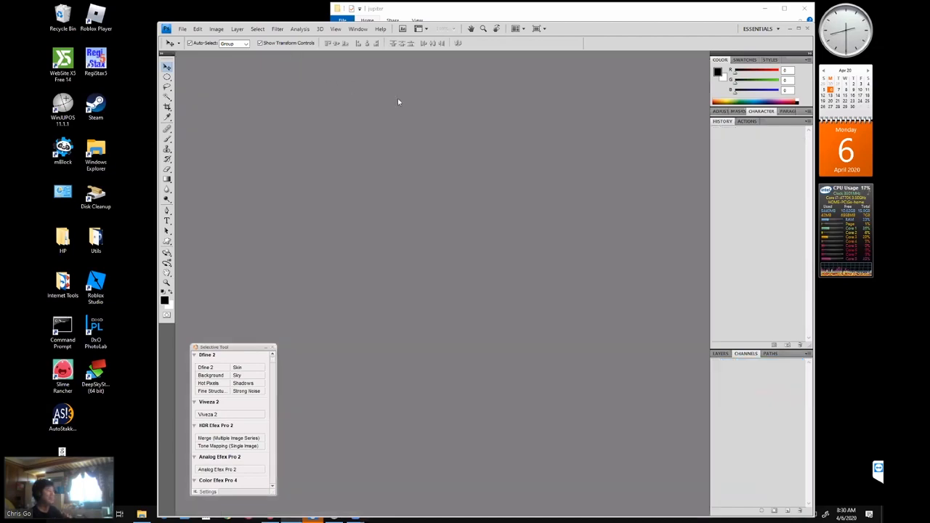
Minimize the image editor, switch to WinJUPOS, and set the celestial body to Saturn.
click(790, 29)
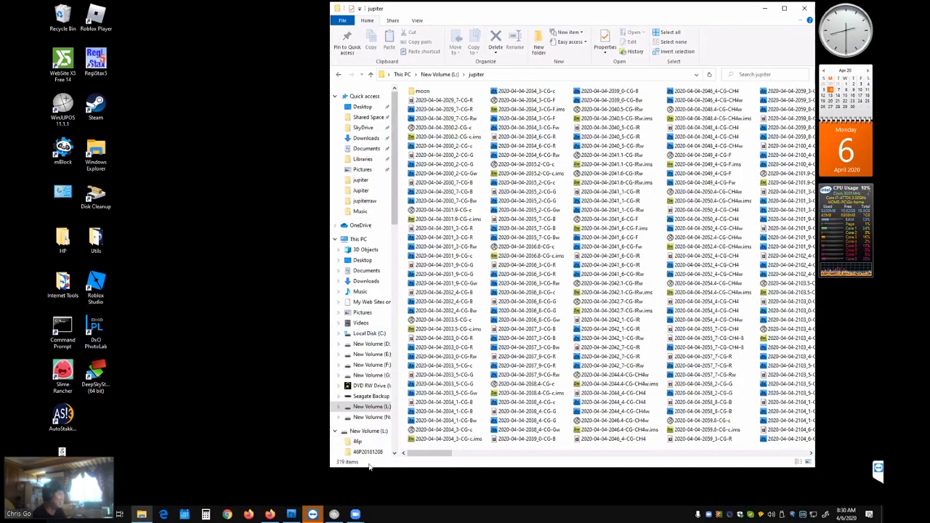
click(333, 514)
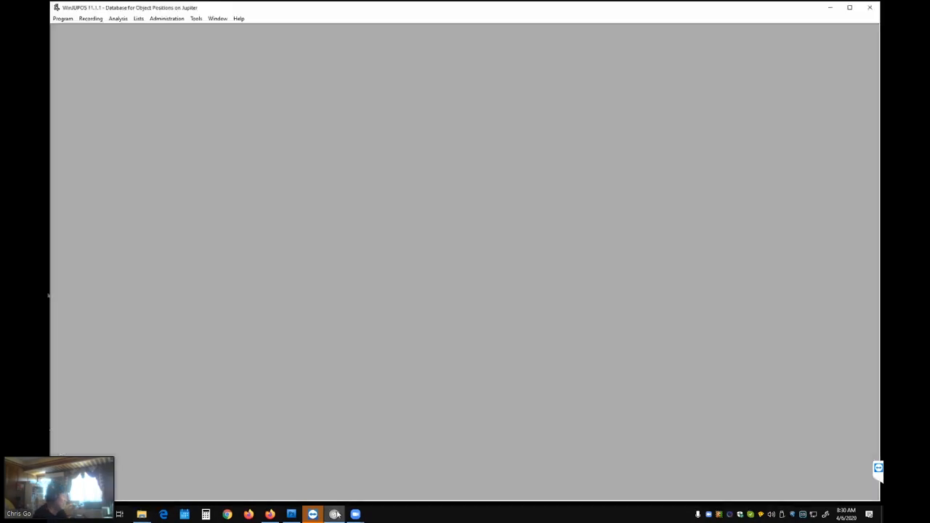
click(64, 19)
mouse_move(80, 30)
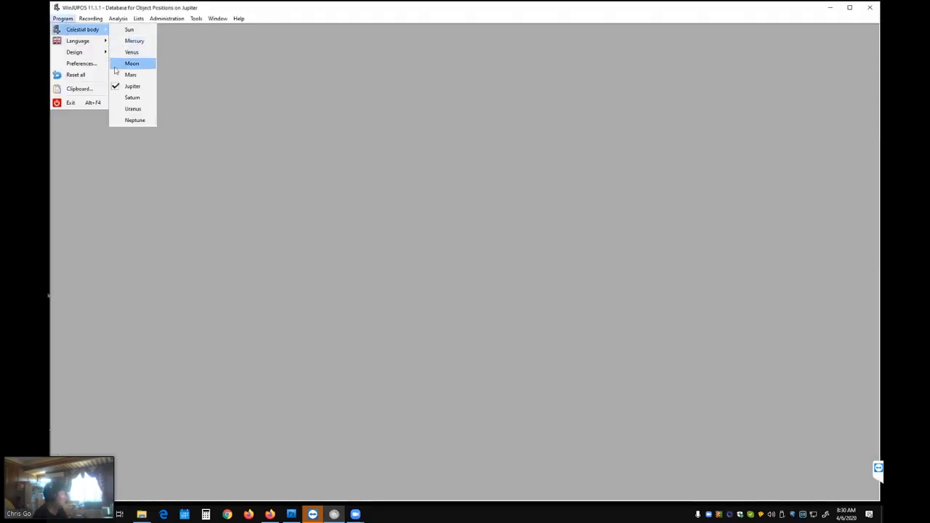
click(124, 98)
Start a new image measurement for Saturn.
click(93, 19)
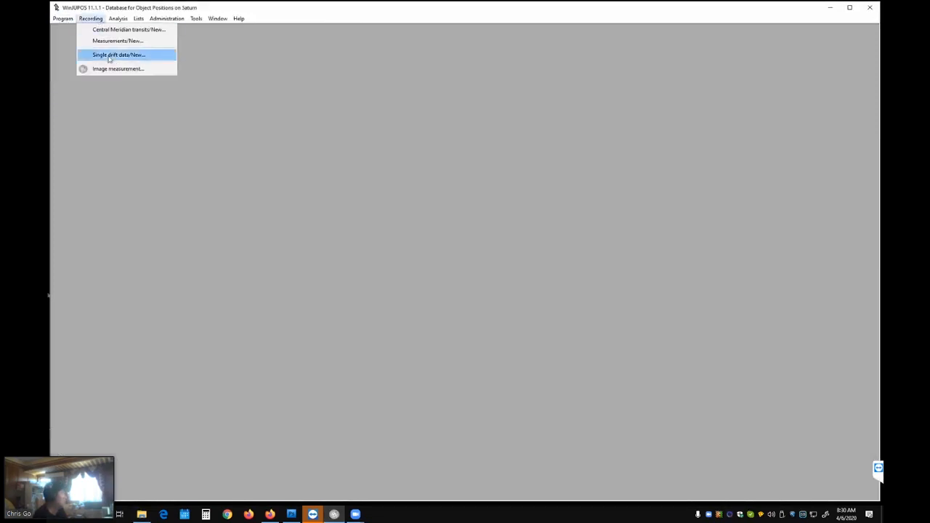
click(113, 67)
click(508, 273)
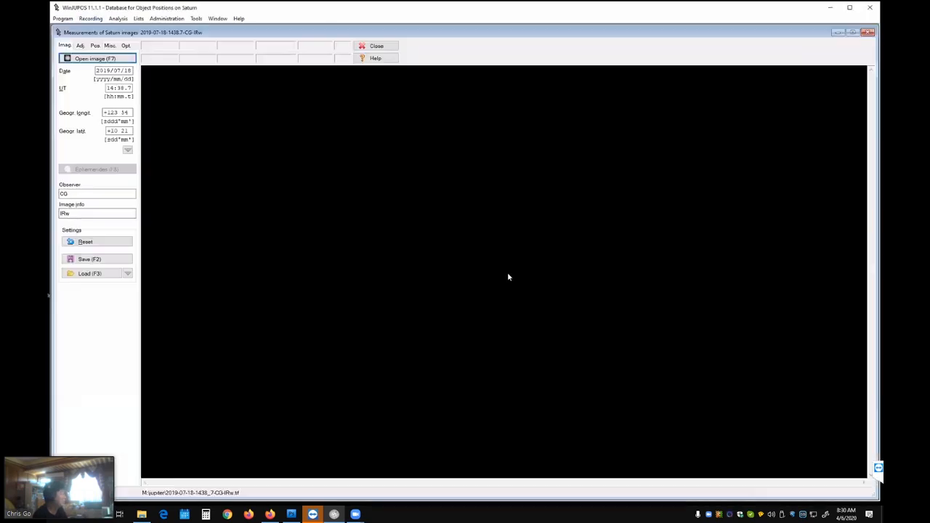
click(109, 58)
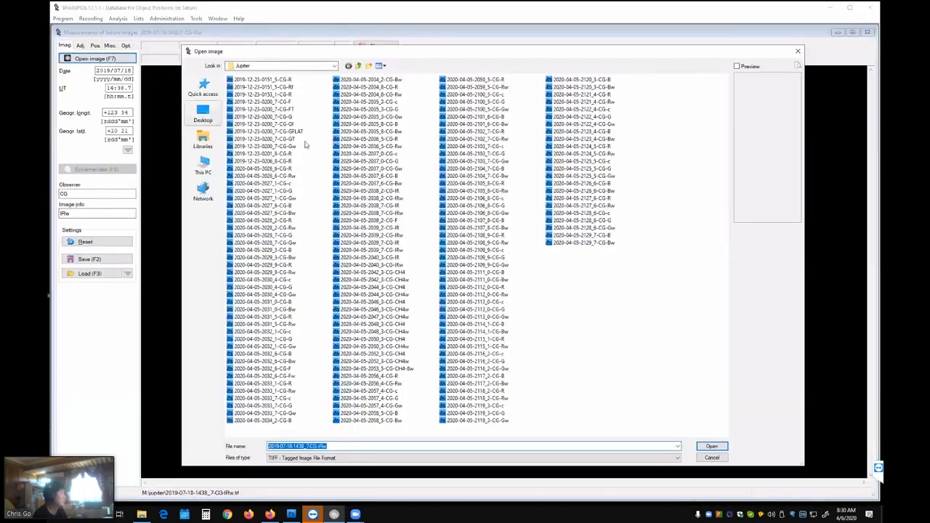
click(358, 65)
click(358, 66)
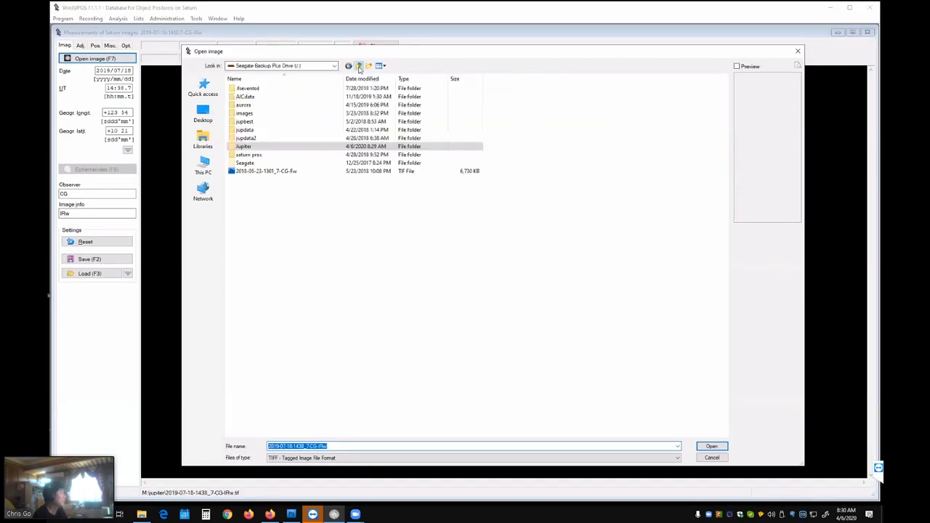
double_click(434, 176)
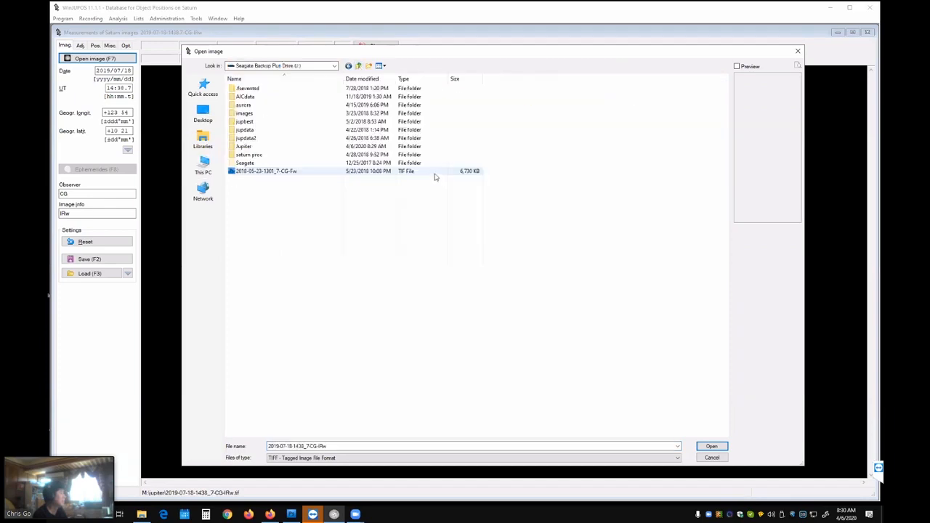
double_click(276, 148)
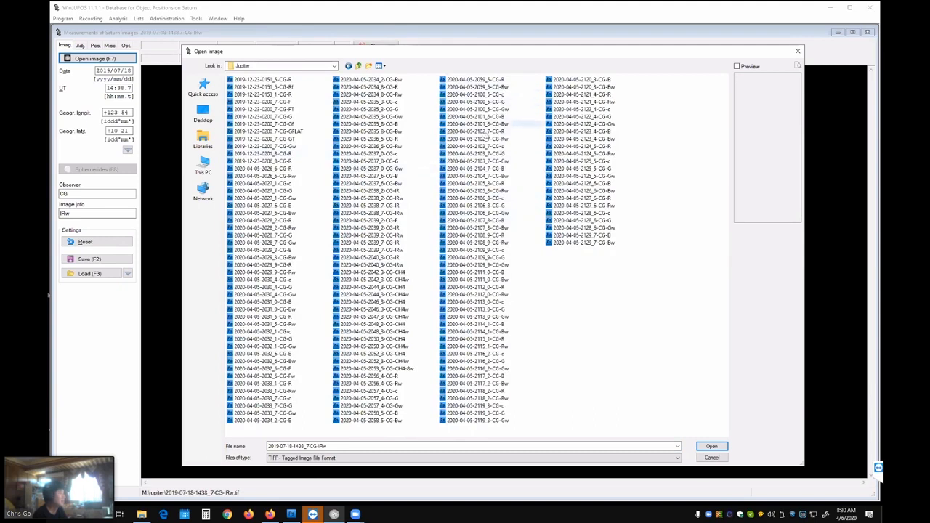
double_click(399, 392)
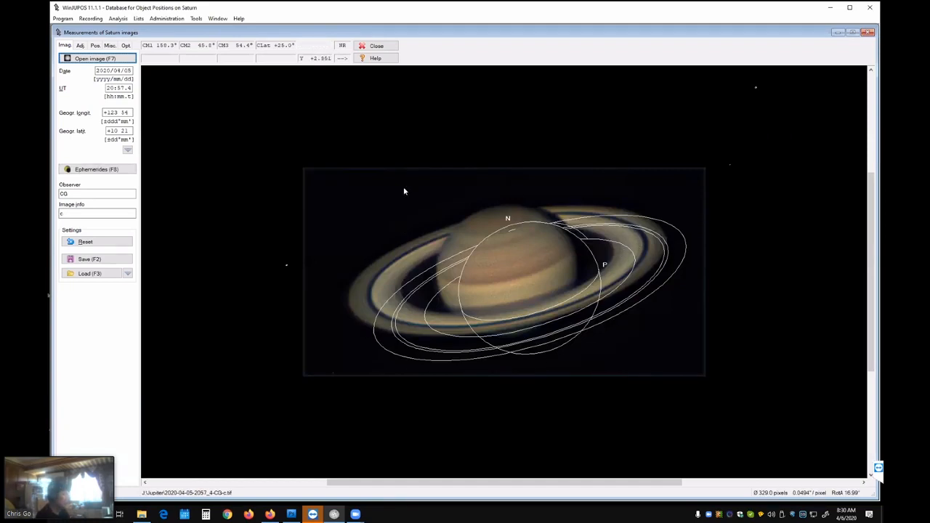
Shift the outline frame up and left, with a slight downward correction, to align it with Saturn's disc.
click(81, 45)
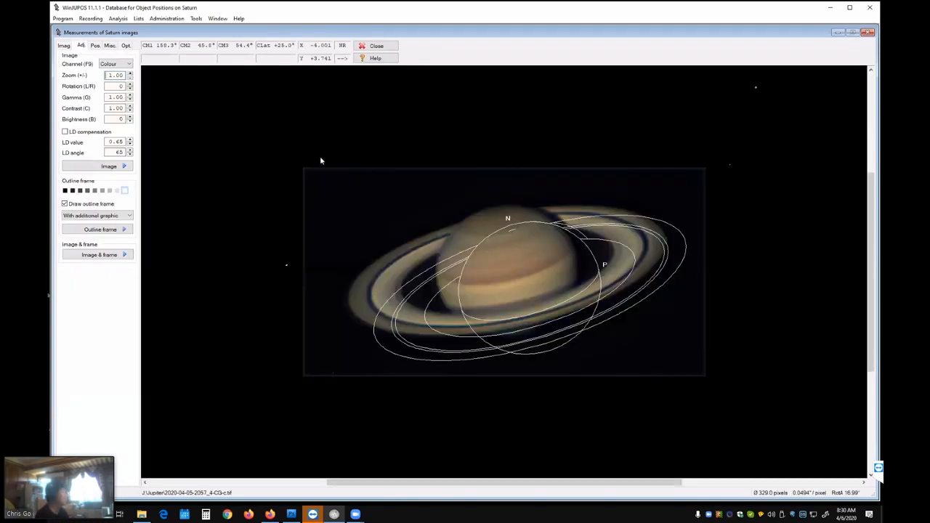
key(Up)
key(Up)
key(Up)
key(Up)
key(Up)
key(Up)
key(Up)
key(Up)
key(Up)
key(Up)
key(Up)
key(Up)
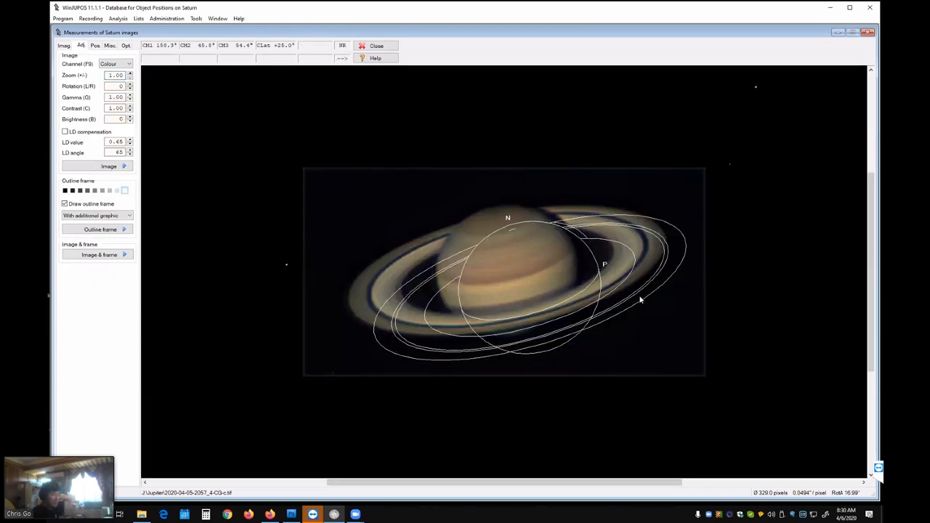
key(Up)
key(Up)
key(Up)
key(Up)
key(Up)
key(Up)
key(Up)
key(Up)
key(Up)
key(Up)
key(Up)
key(Up)
key(Up)
key(Up)
key(Up)
key(Up)
key(Up)
key(Up)
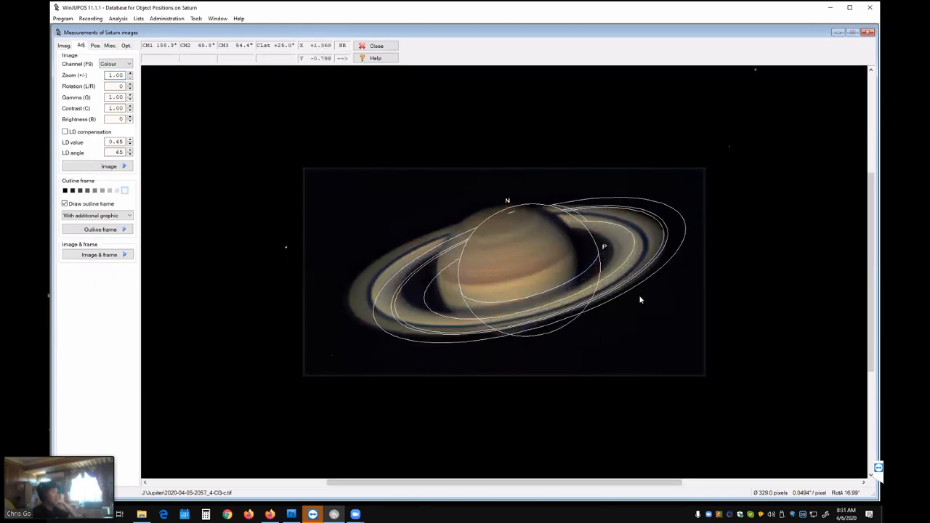
key(Left)
key(Left)
key(Left)
key(Left)
key(Left)
key(Left)
key(Left)
key(Left)
key(Left)
key(Left)
key(Left)
key(Left)
key(Left)
key(Left)
key(Left)
key(Left)
key(Left)
key(Left)
key(Left)
key(Left)
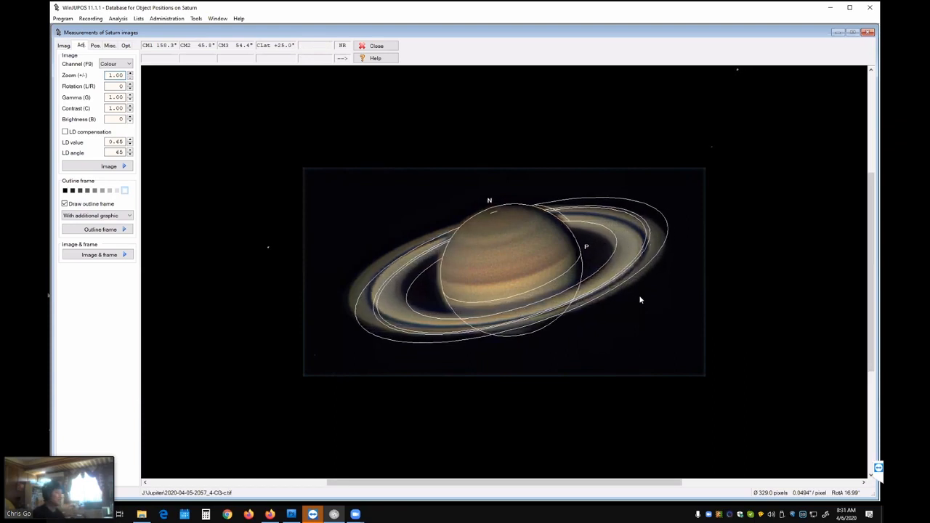
key(Left)
key(Left)
key(Left)
key(Down)
key(Down)
key(Down)
key(Down)
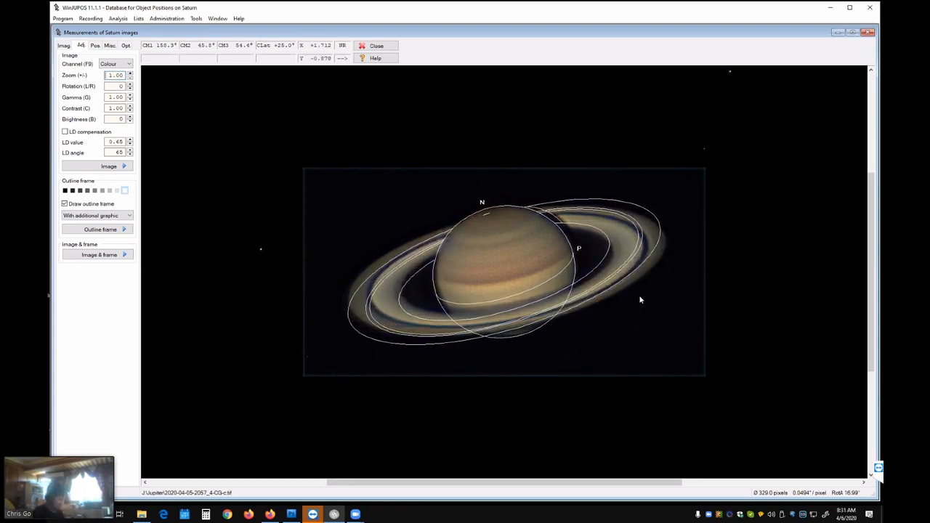
Rotate the Saturn image together with its outline frame to -14 so the rings lie nearly level.
key(r)
key(r)
key(r)
key(r)
key(r)
key(r)
key(r)
key(r)
key(r)
key(r)
key(r)
key(r)
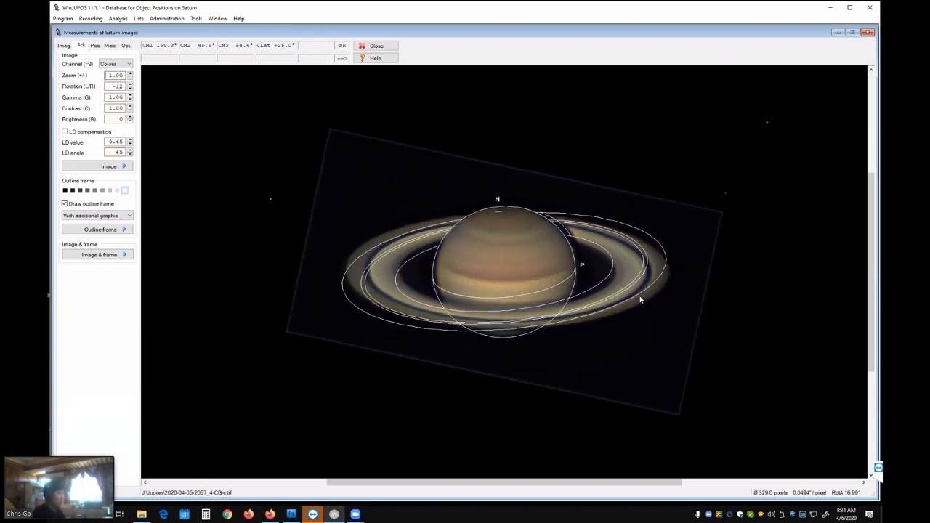
key(r)
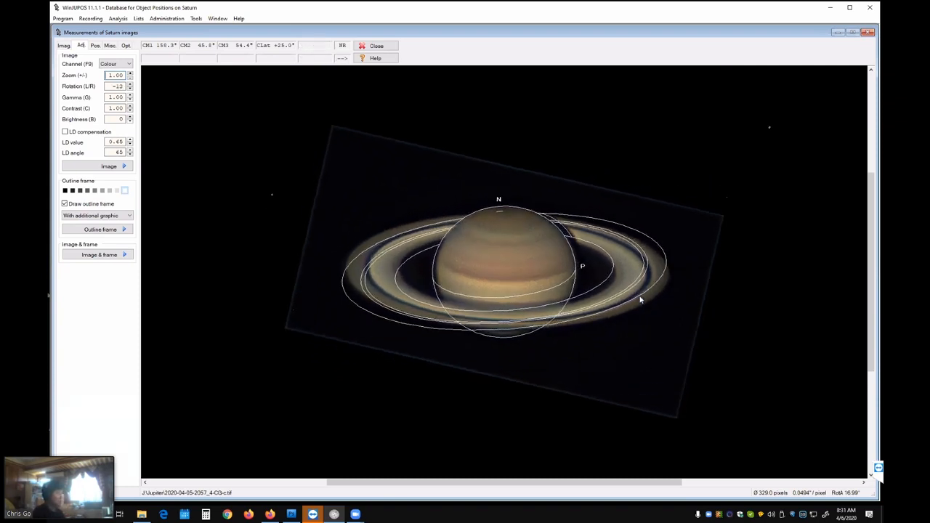
key(r)
key(r)
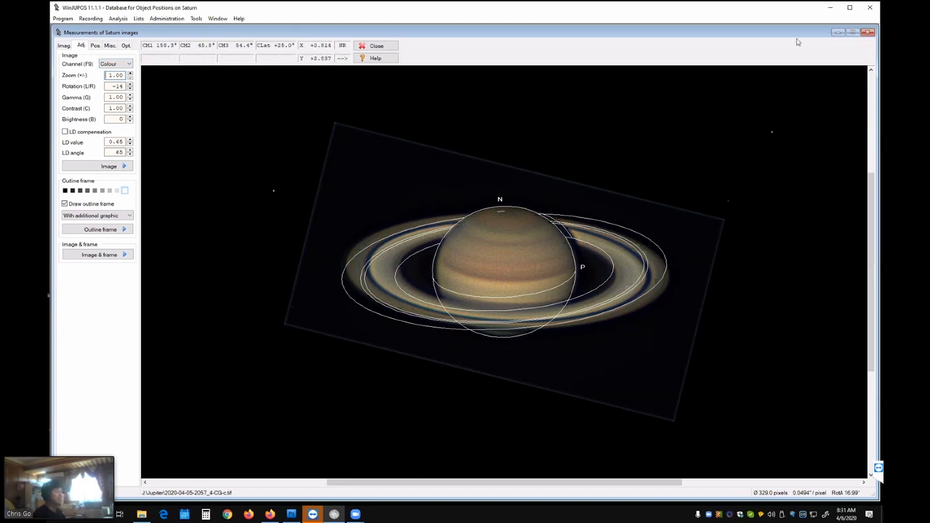
Close the Saturn measurement window and reopen the image measurement.
click(867, 32)
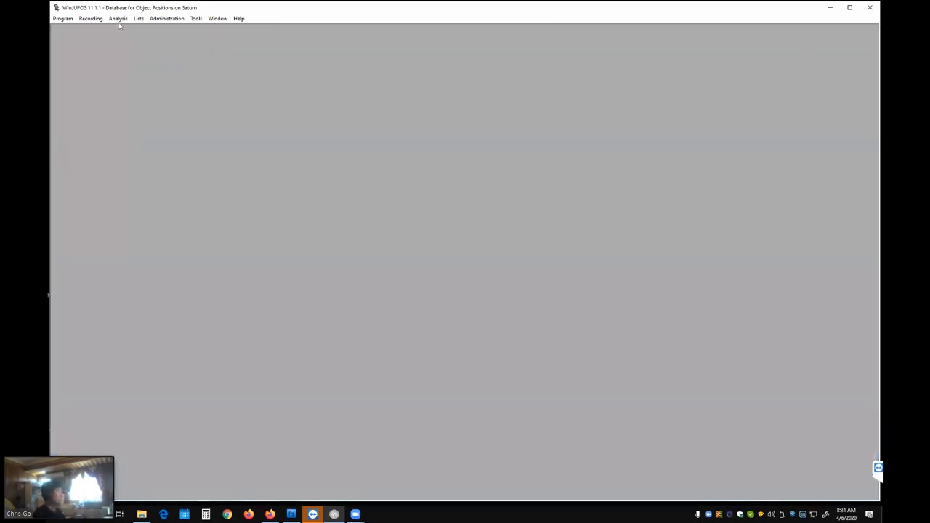
click(90, 18)
click(116, 68)
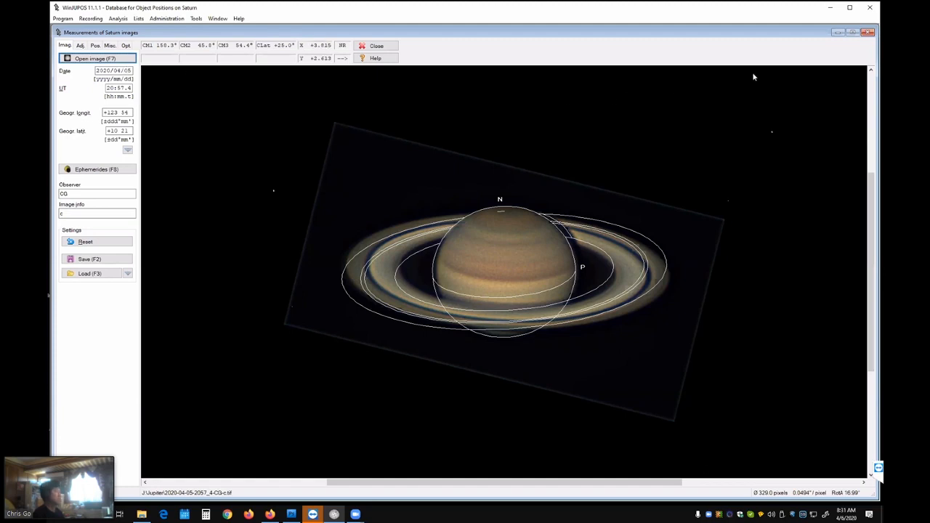
Try image rotations of 15 and -5, and set the rotation to 5.
click(81, 45)
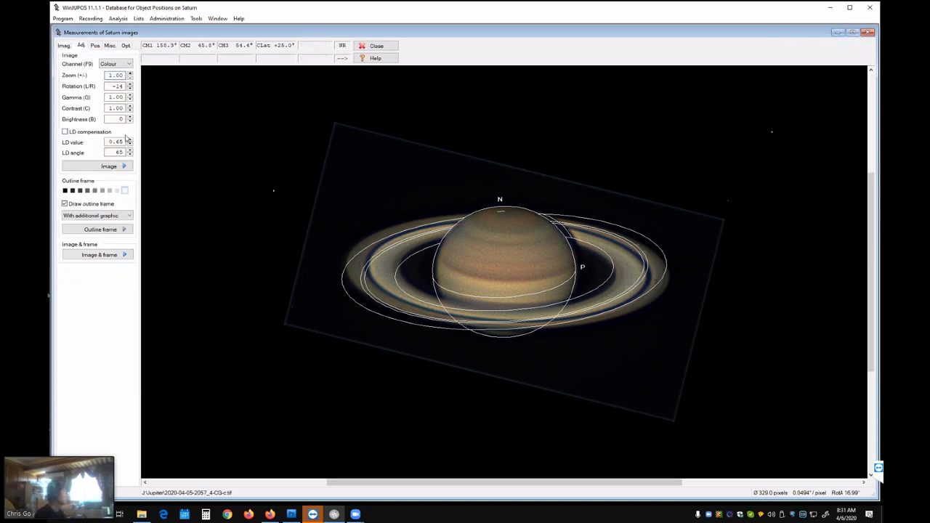
key(r)
click(130, 89)
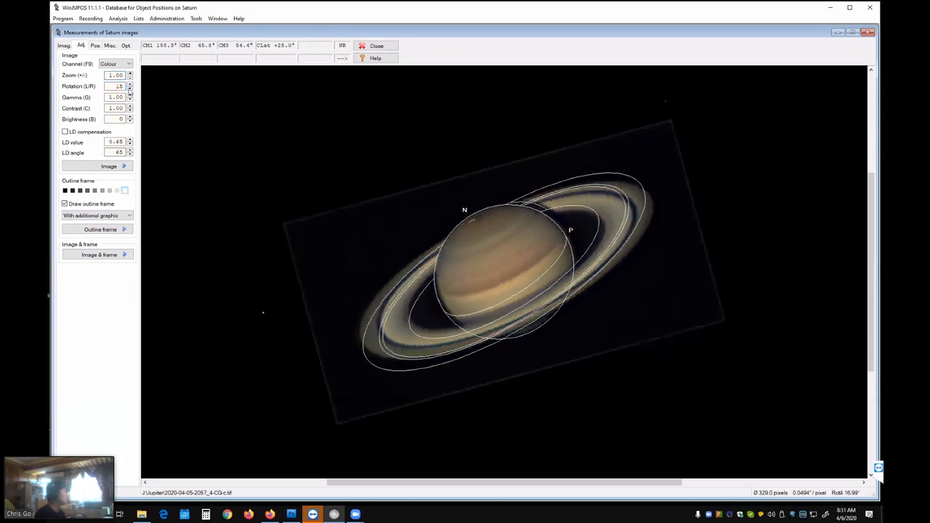
click(130, 89)
double_click(122, 87)
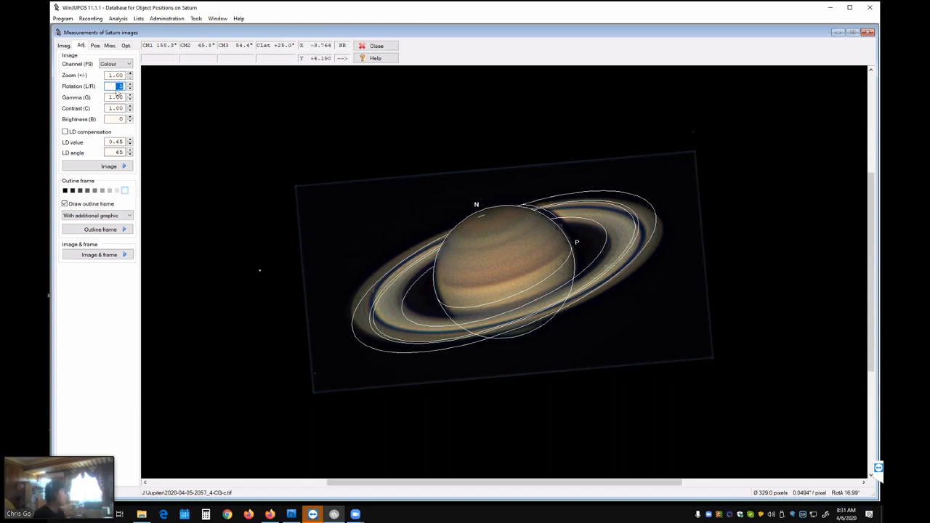
click(130, 89)
click(130, 89)
click(132, 84)
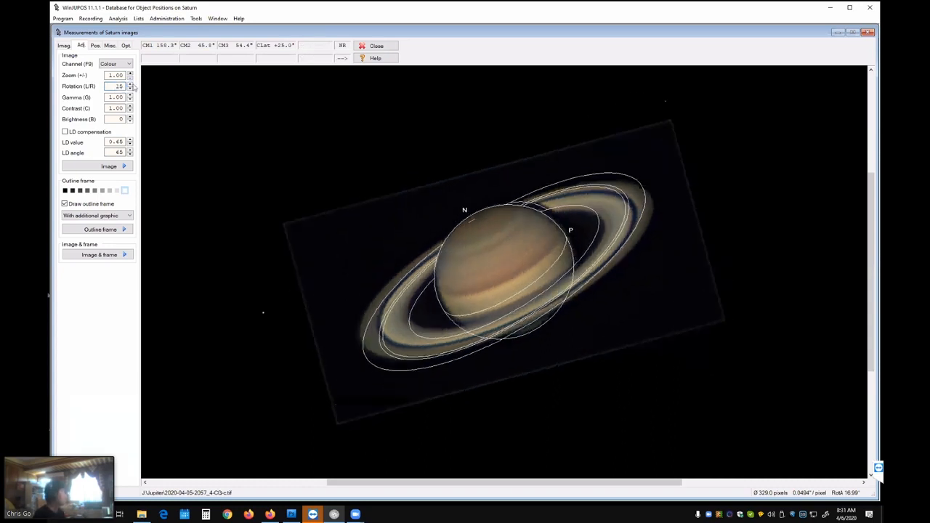
click(132, 84)
click(131, 86)
click(131, 87)
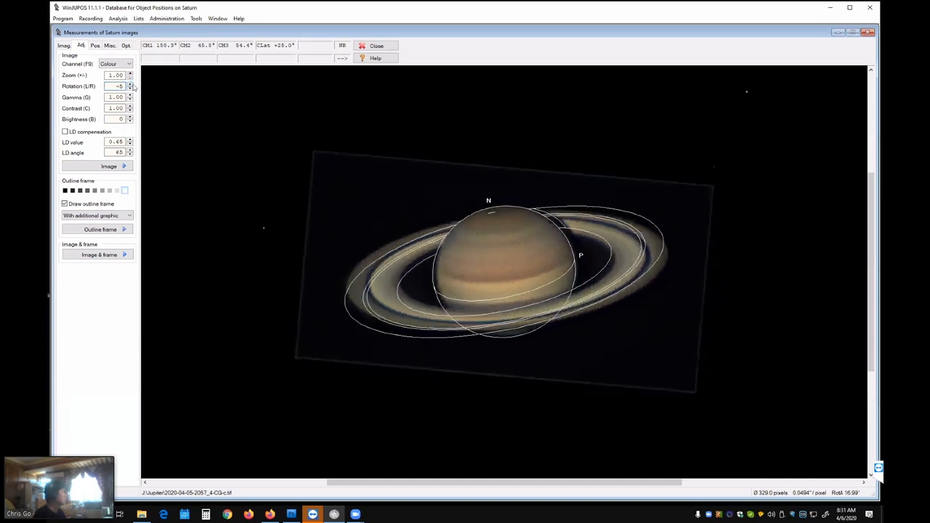
click(130, 89)
click(130, 89)
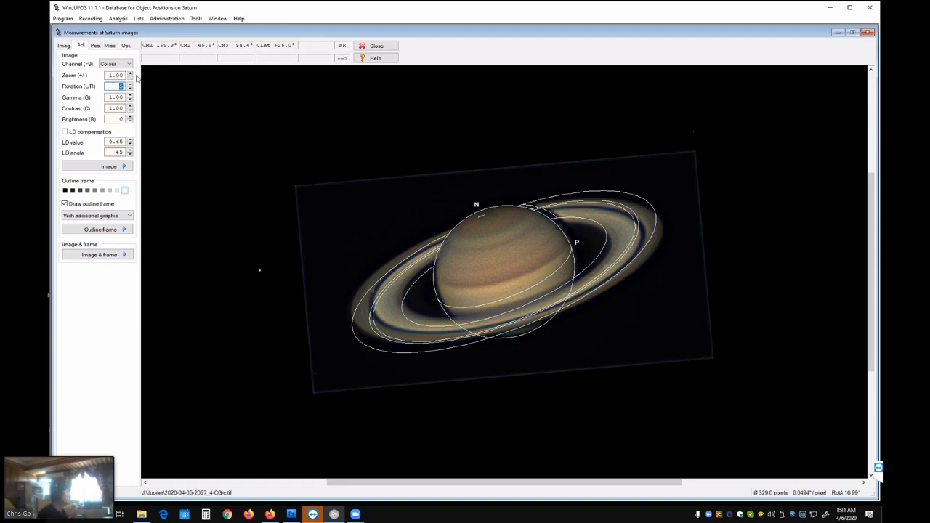
Flip the outline frame's orientation by 180 degrees so its north marker sits below Saturn, keeping the rotation at 5.
key(BackSpace)
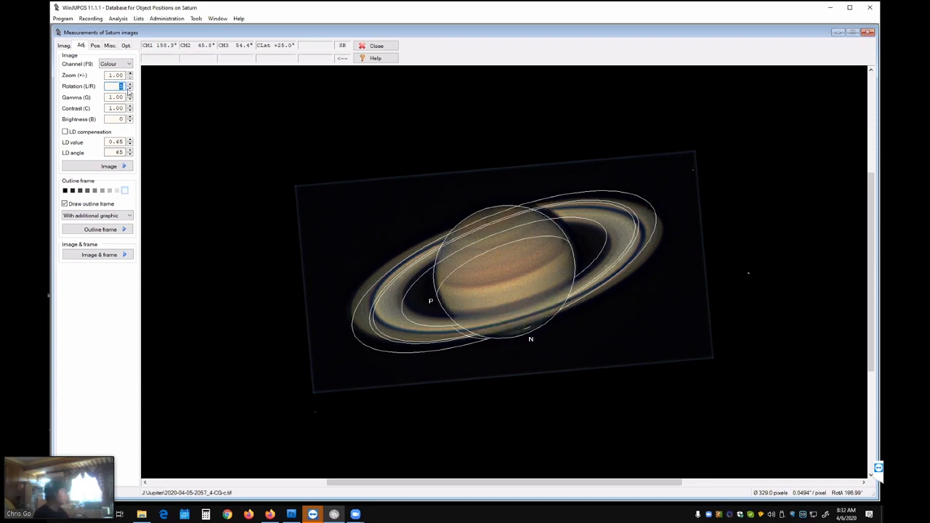
click(129, 88)
click(131, 88)
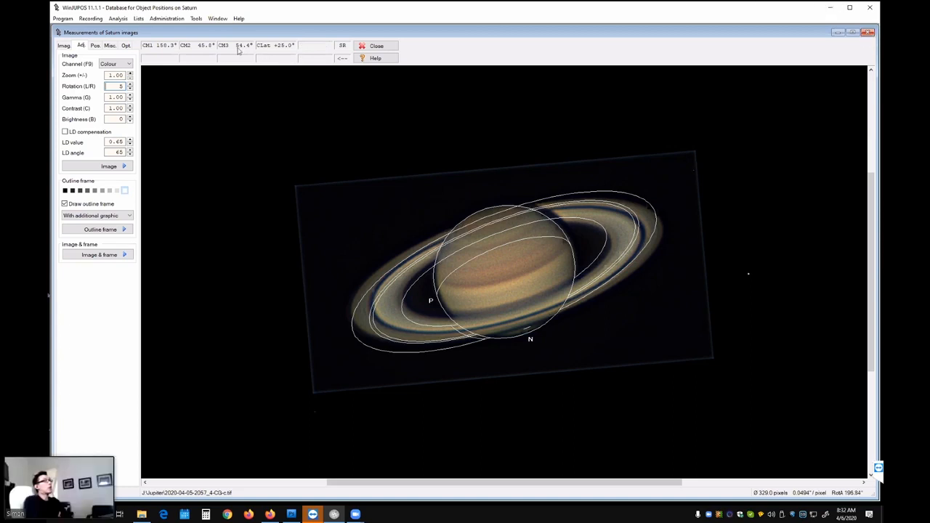
Try an image rotation of -15 with the flipped frame, and return the rotation to 5.
click(131, 88)
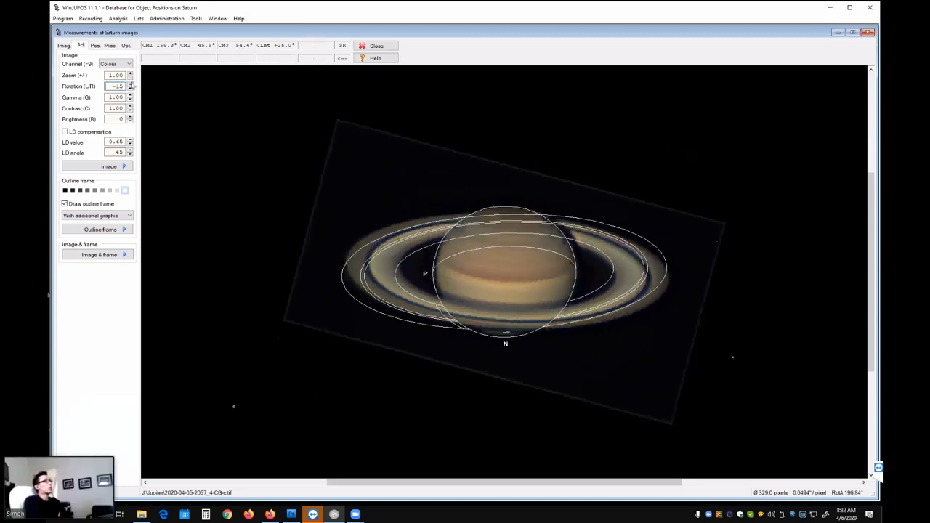
click(130, 84)
click(130, 85)
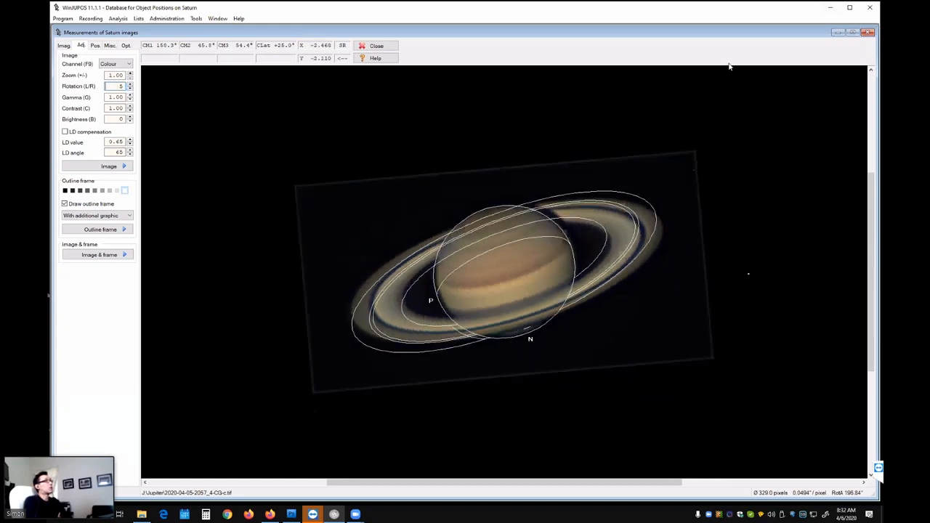
Close the Saturn measurement window and restart WinJUPOS.
click(867, 32)
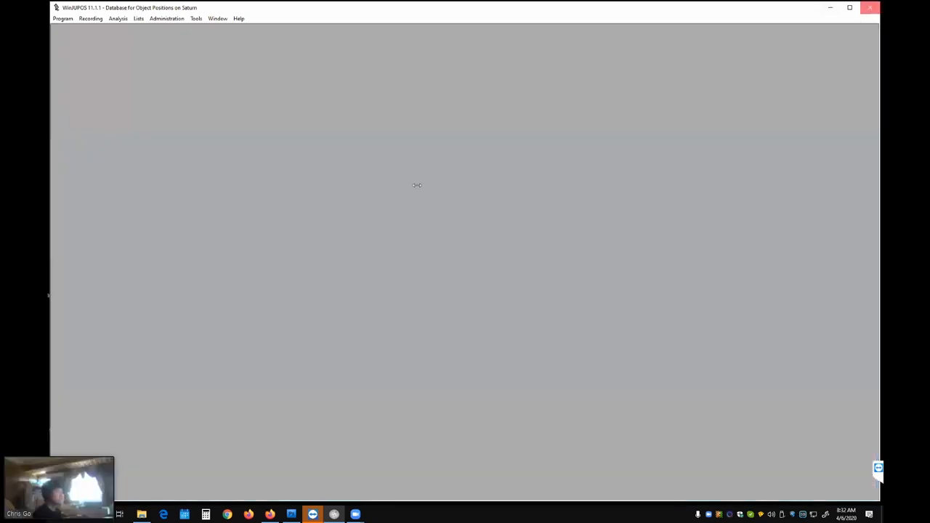
click(869, 7)
double_click(65, 107)
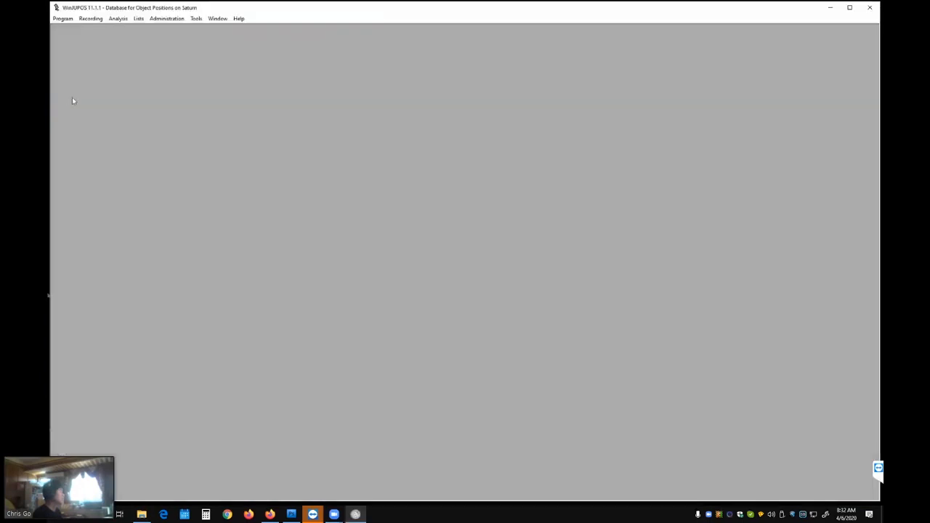
Reopen the Saturn image measurement and try to reset all program settings while its window is open.
click(91, 18)
click(103, 73)
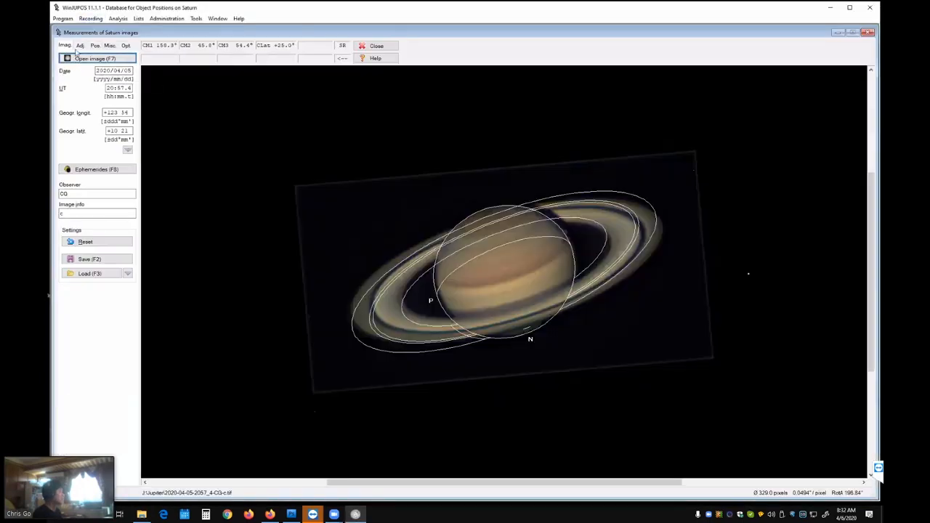
click(79, 46)
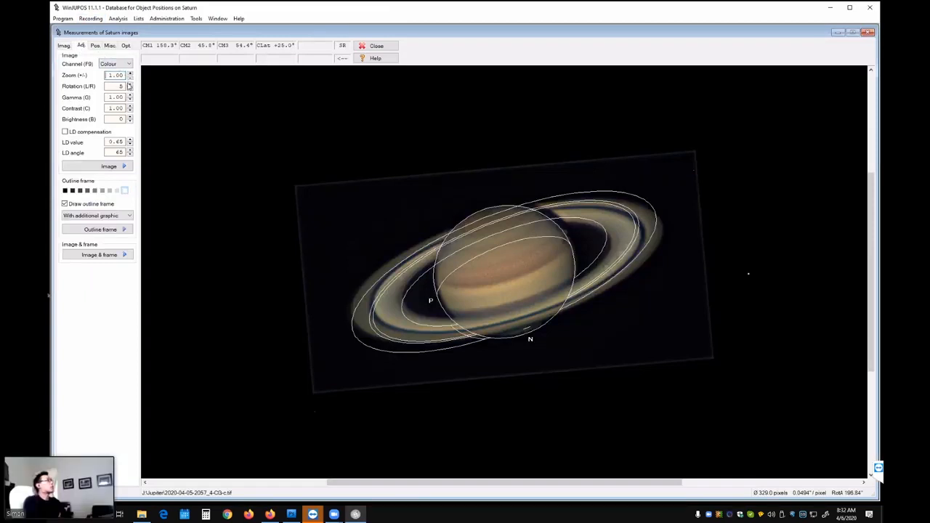
click(64, 18)
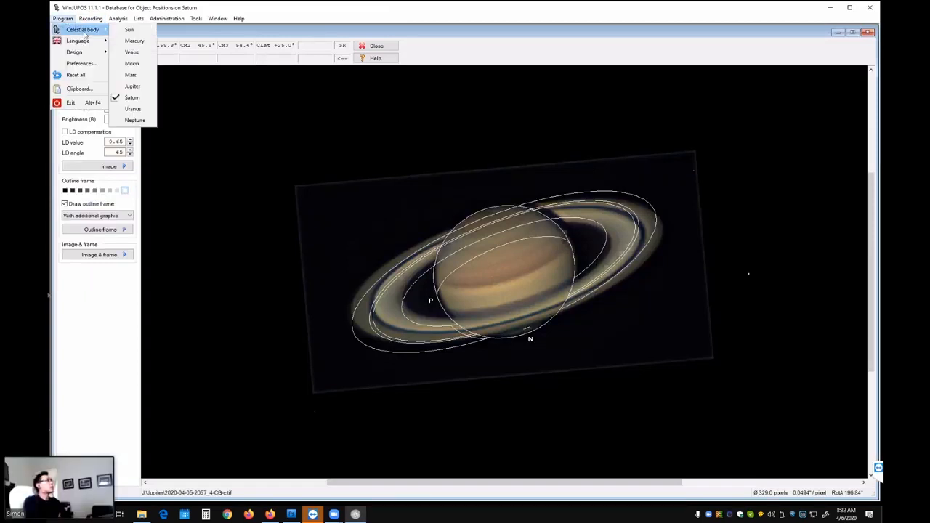
click(83, 74)
click(441, 277)
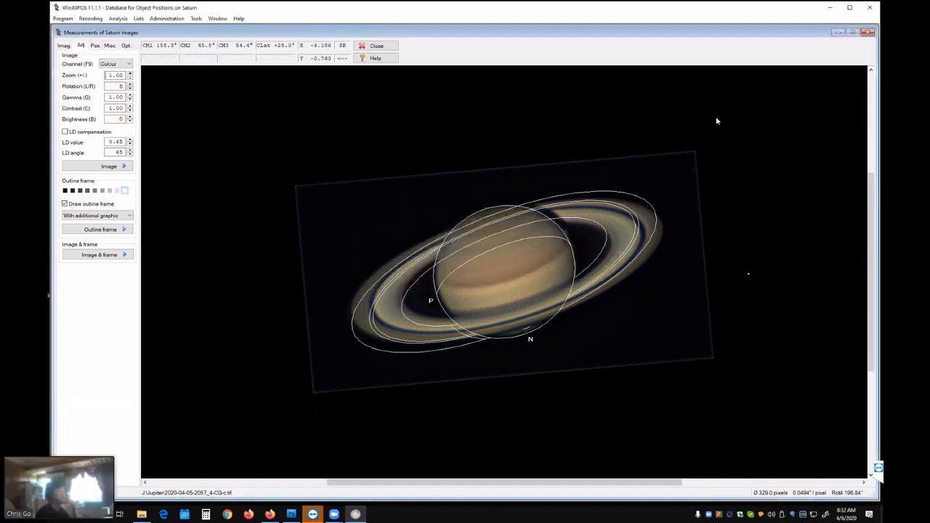
Close the Saturn measurement window and reset all program settings.
click(867, 32)
click(71, 17)
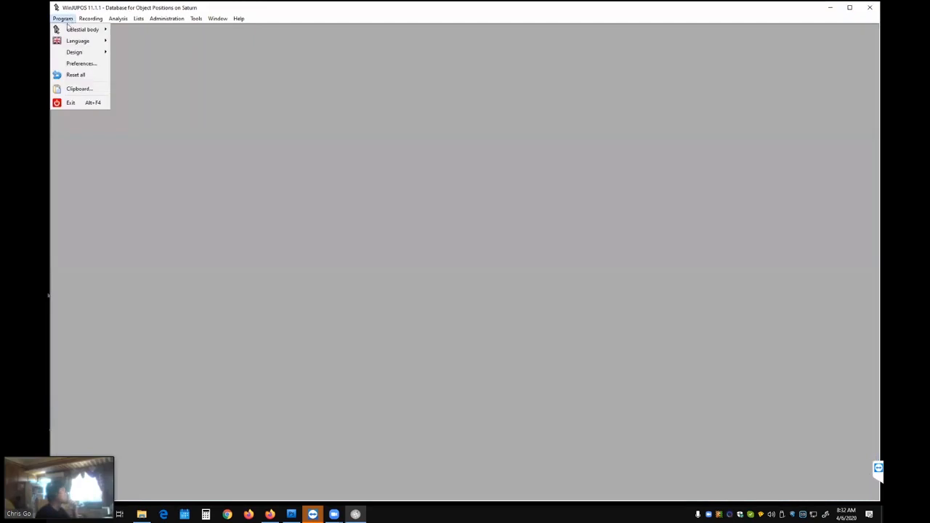
click(72, 75)
click(428, 277)
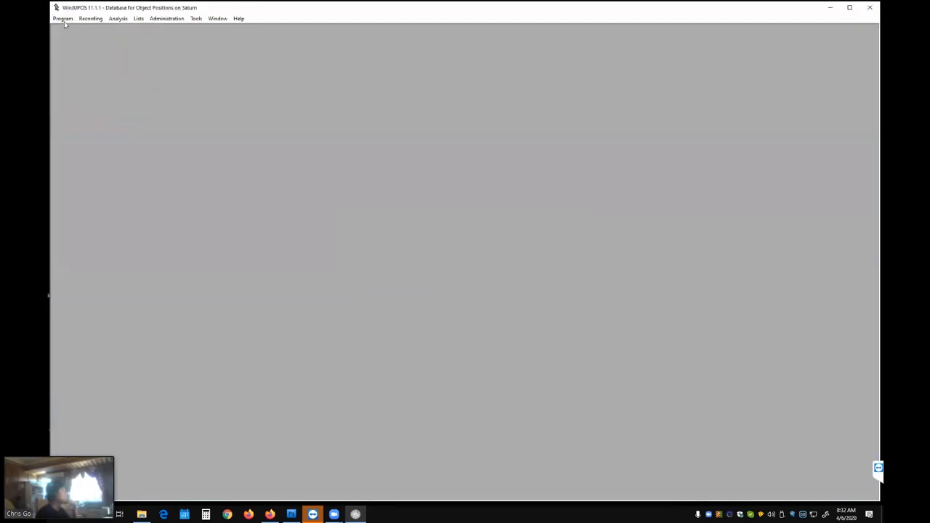
click(89, 19)
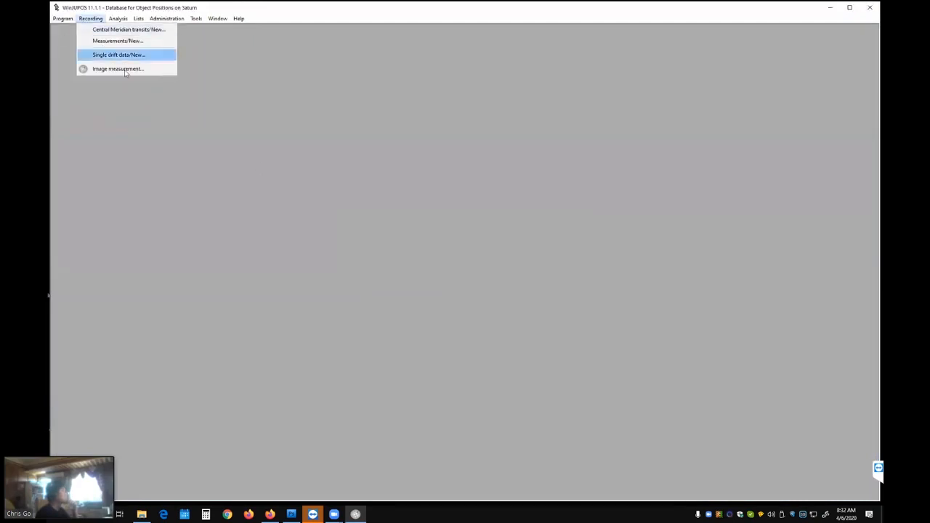
click(62, 18)
click(63, 18)
mouse_move(69, 33)
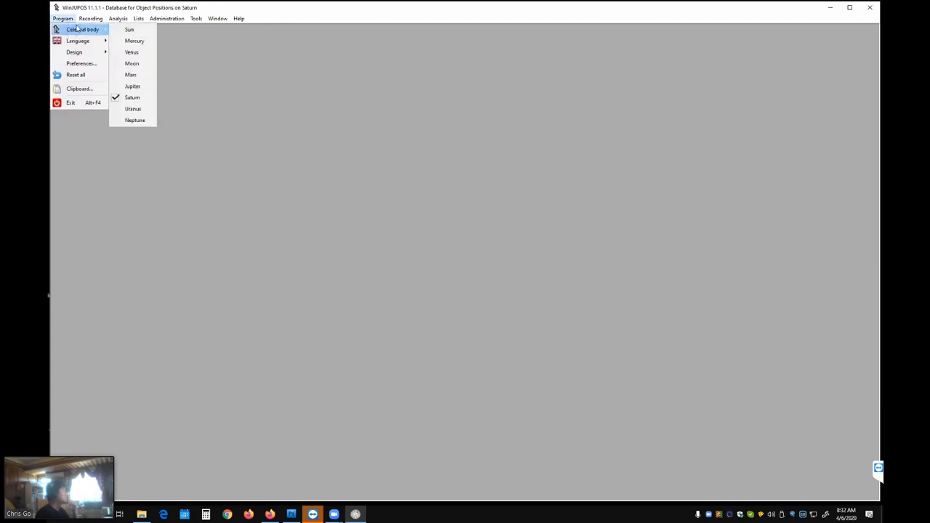
mouse_move(88, 18)
click(90, 69)
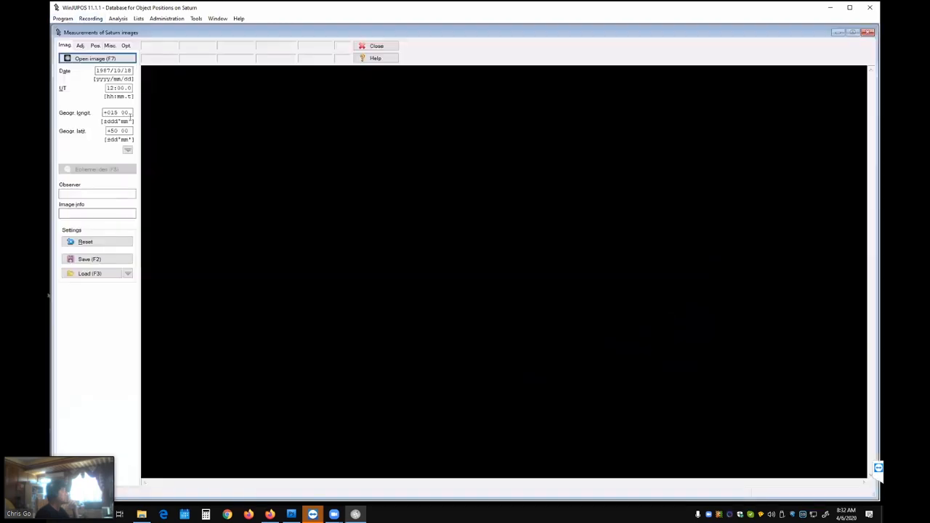
click(96, 58)
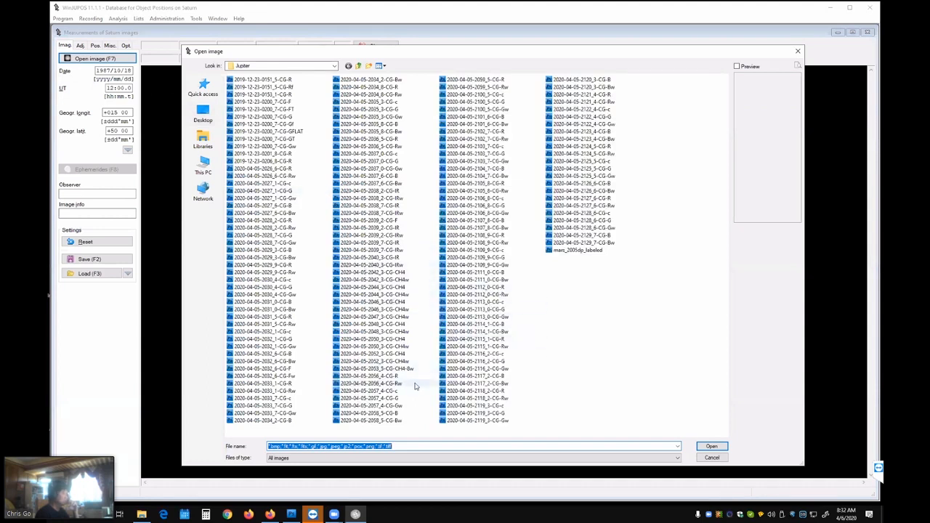
double_click(410, 390)
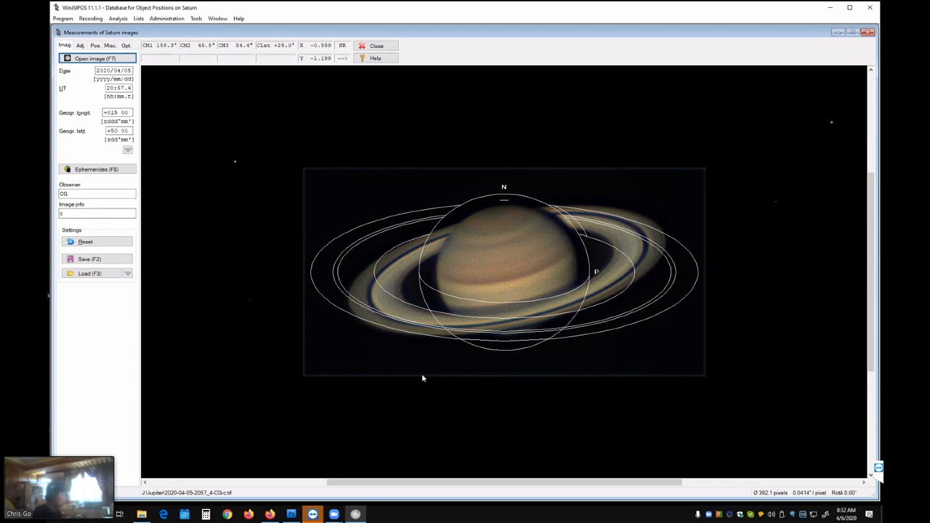
With the image adjustment settings shown, shift the outline frame slightly down and to the right to centre it on Saturn.
click(80, 46)
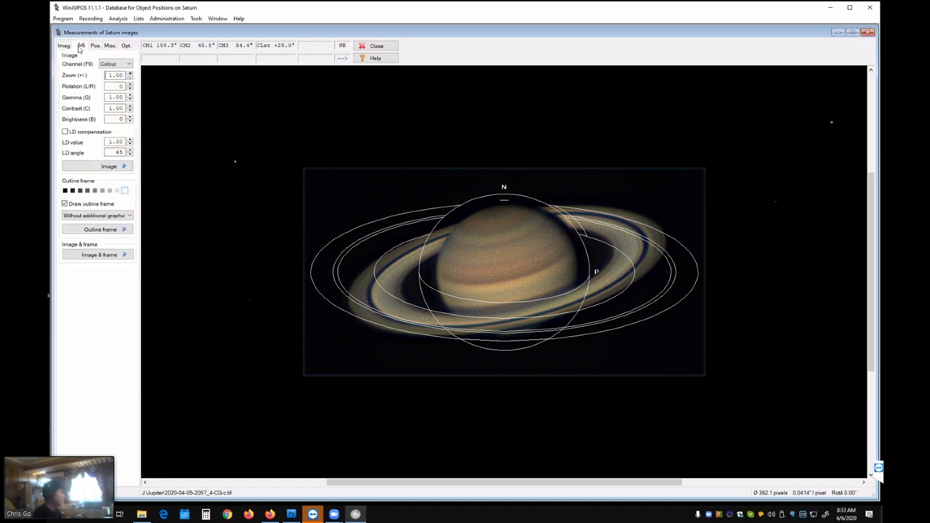
key(Down)
key(Down)
key(Down)
key(Down)
key(Down)
key(Down)
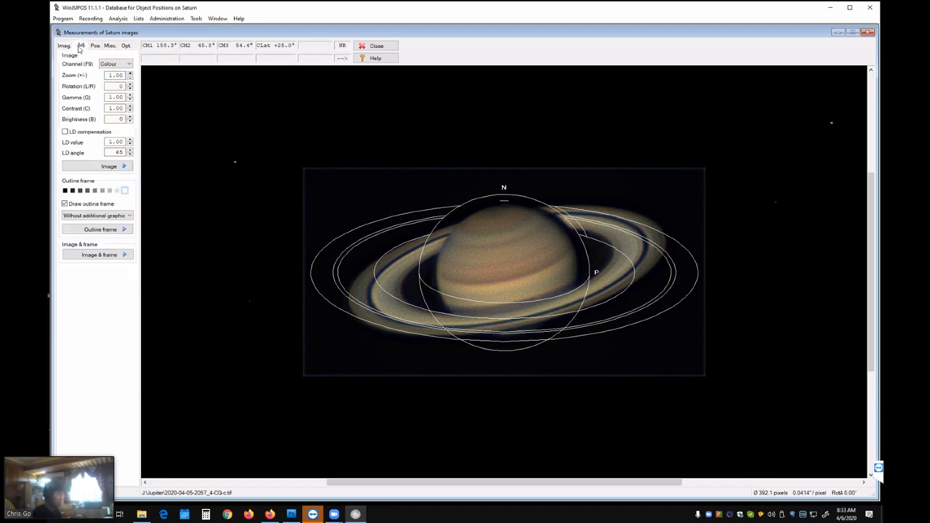
key(Right)
key(Right)
key(Right)
key(Right)
key(Right)
key(Right)
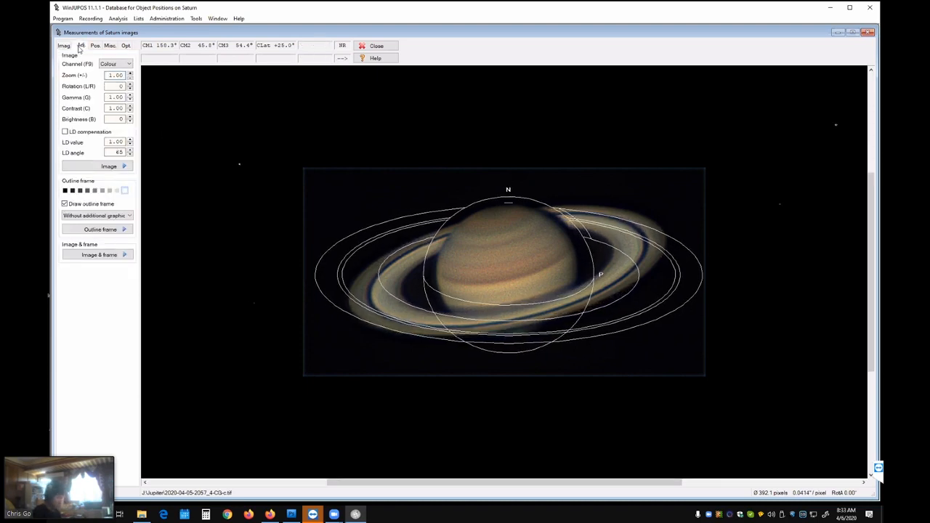
Rotate the outline frame counterclockwise to about 13.55° to follow the tilt of Saturn's rings.
key(n)
key(n)
key(n)
key(n)
key(n)
key(n)
key(n)
key(n)
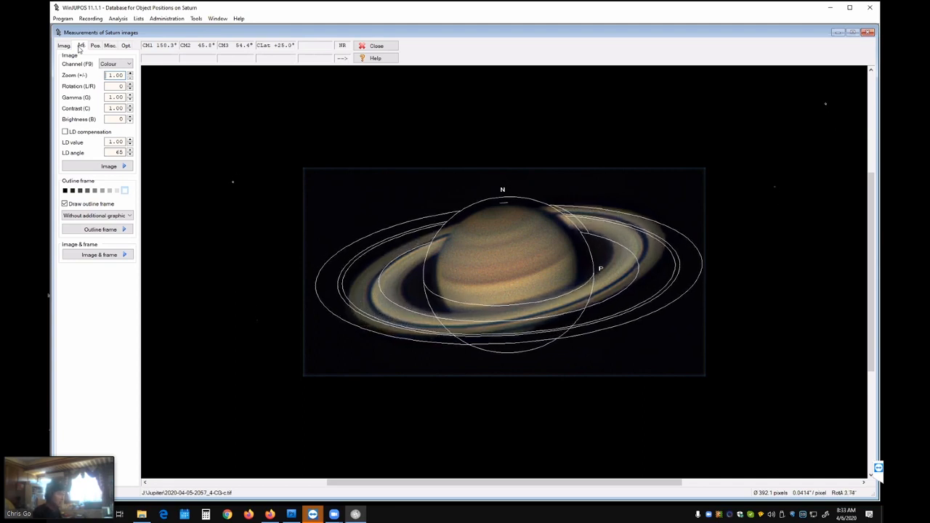
key(n)
key(n)
key(n)
key(n)
key(n)
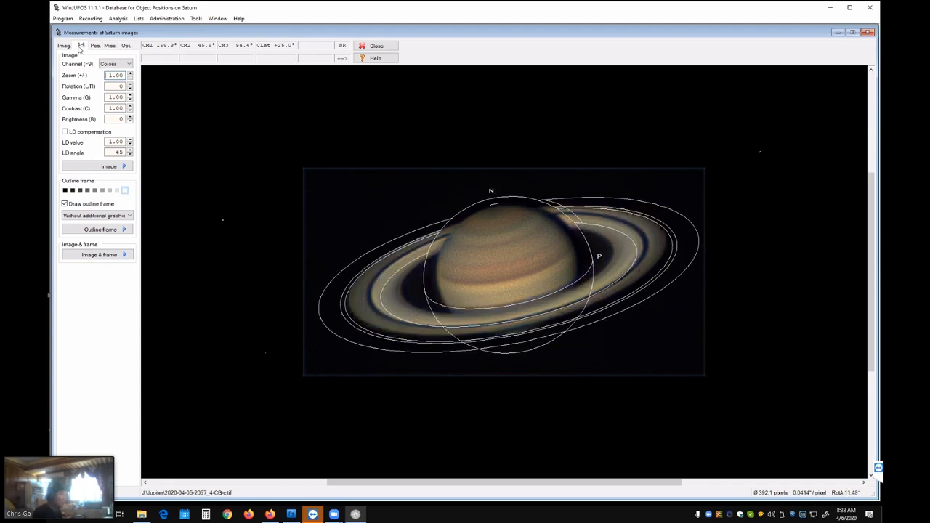
Shrink the outline frame to a diameter of about 334 pixels and nudge it slightly up and to the left.
key(Page_Down)
key(Page_Down)
key(Page_Down)
key(Page_Down)
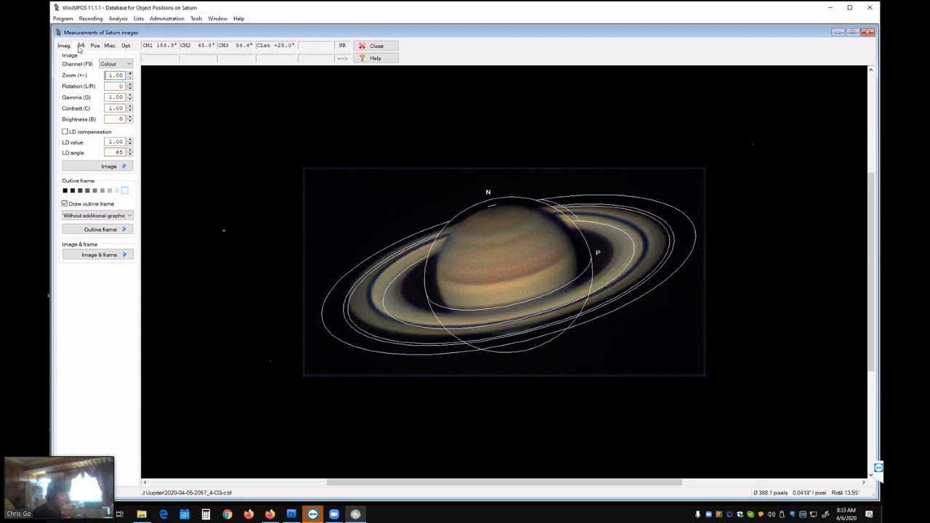
key(Page_Down)
key(Page_Down)
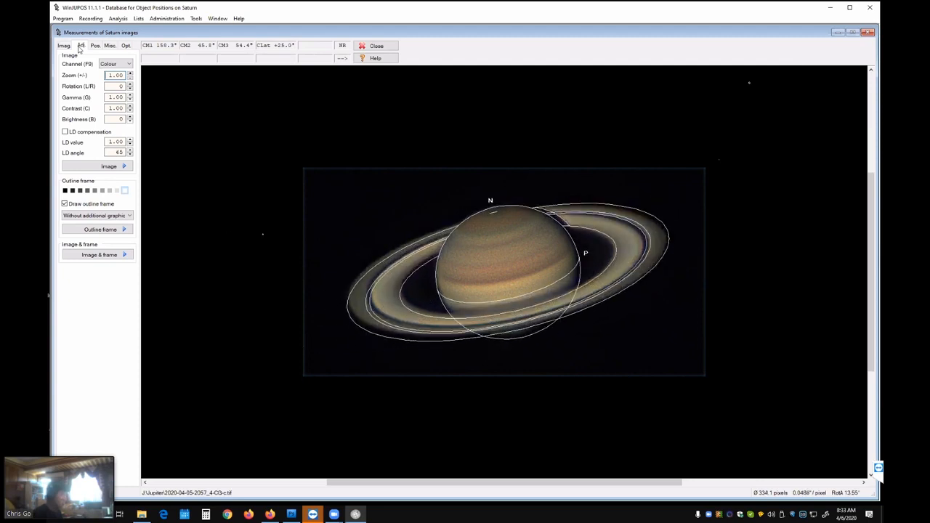
key(Left)
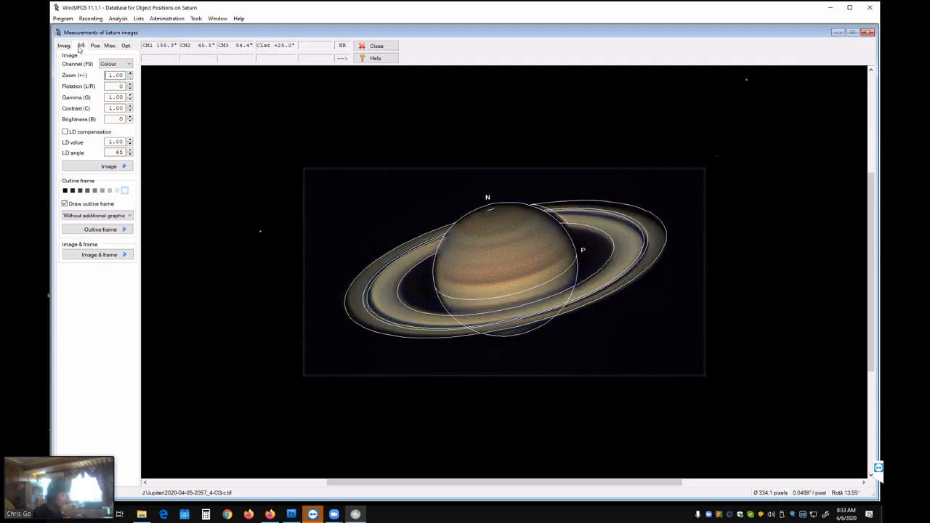
Rotate the outline frame back to 11.58° and nudge it slightly to the right.
key(r)
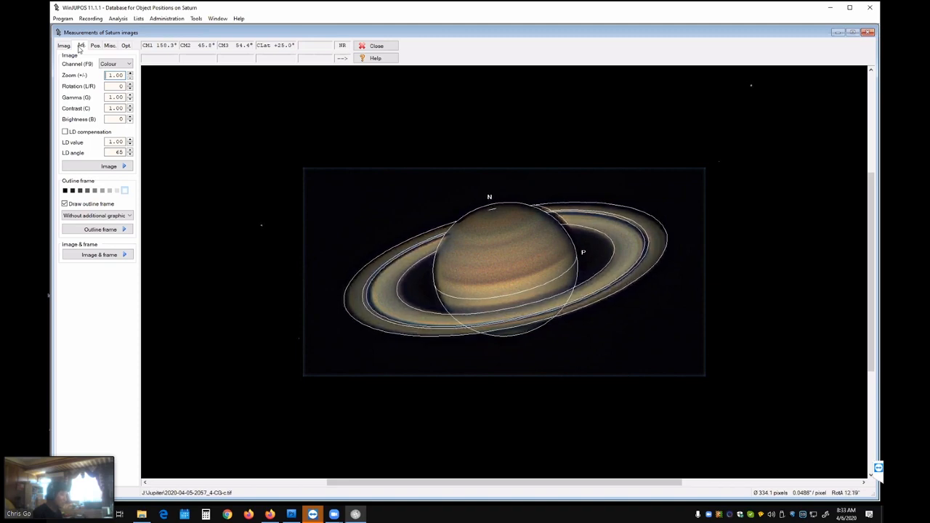
key(r)
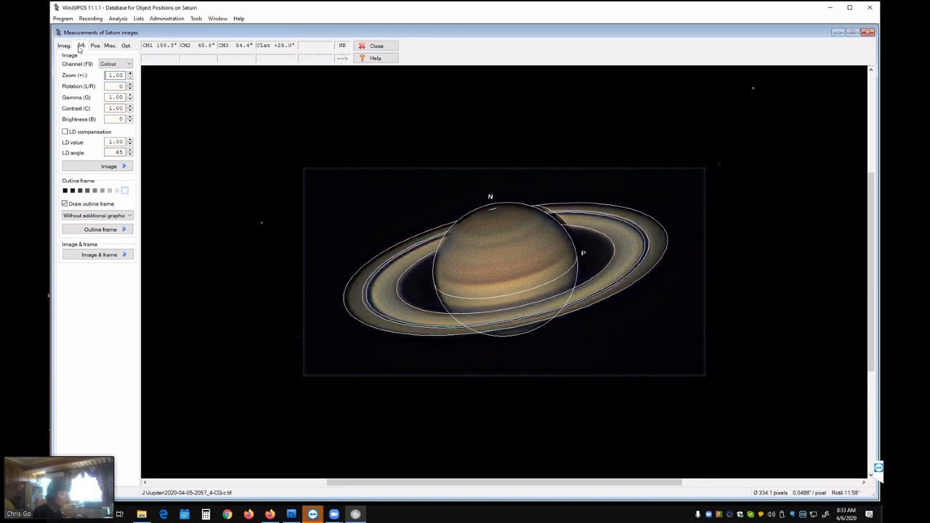
key(Right)
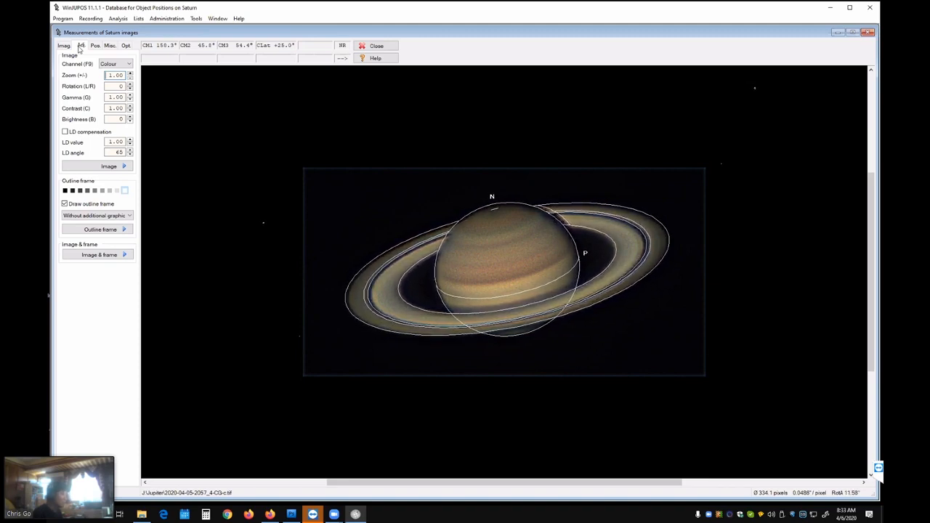
Reduce the outline frame's diameter to 328.1 pixels and nudge it slightly down and left to fit the rings.
key(Page_Down)
key(Page_Down)
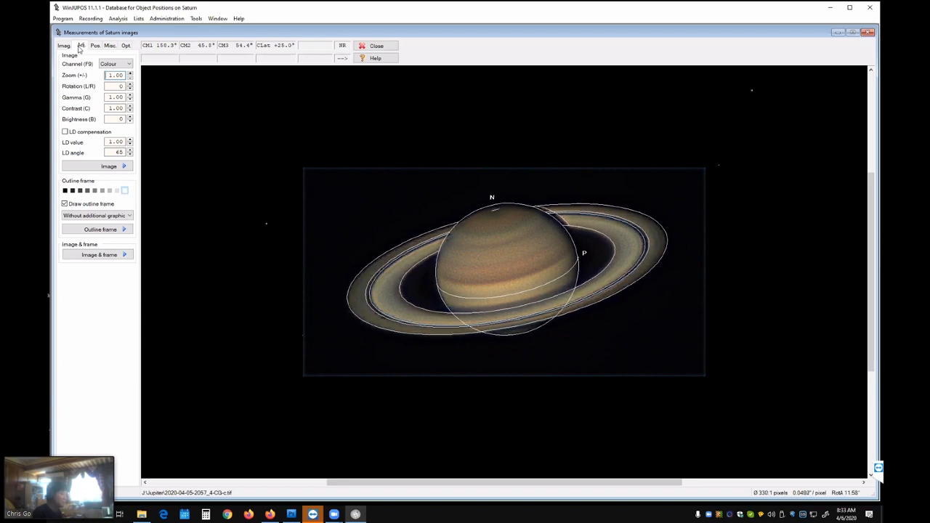
key(Page_Down)
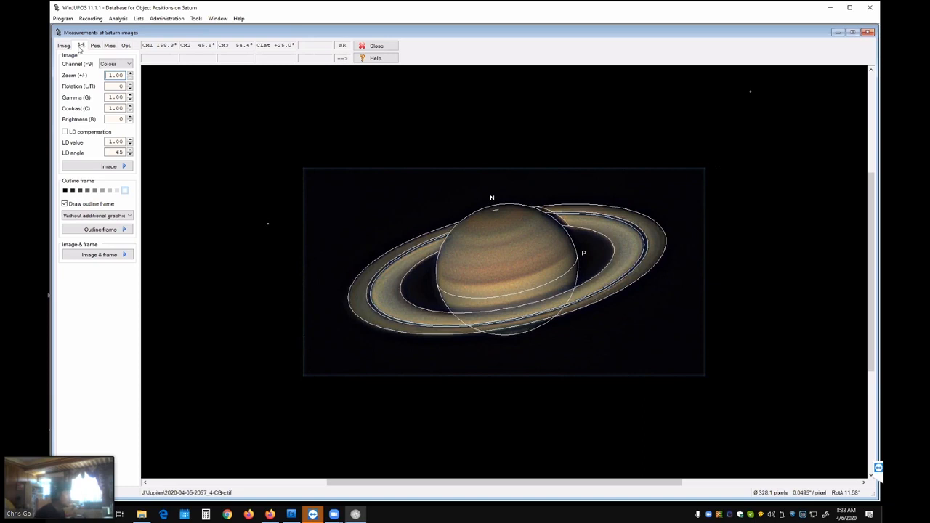
key(Down)
key(Down)
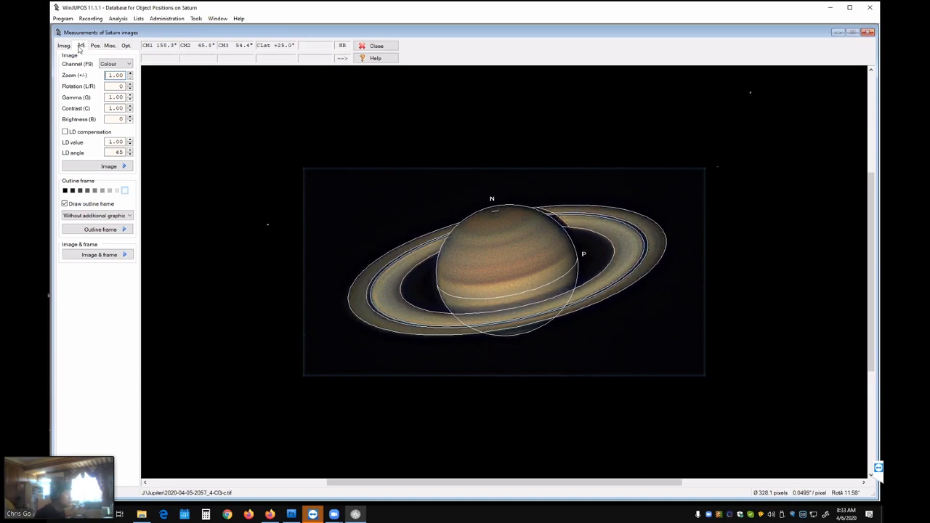
key(Left)
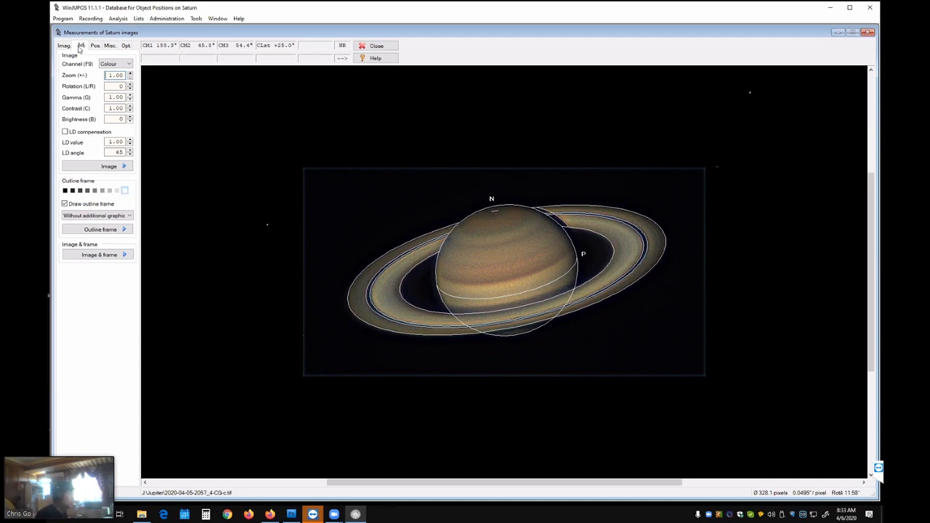
key(Page_Up)
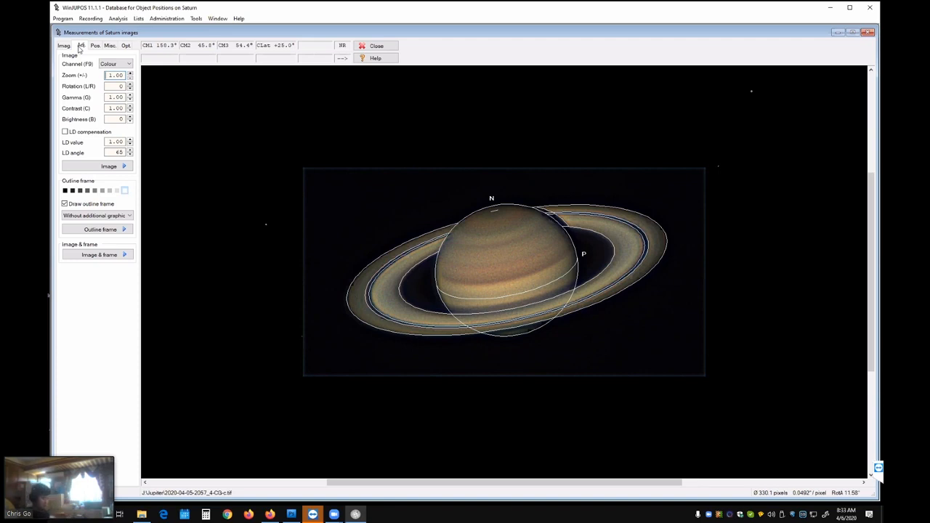
key(Page_Down)
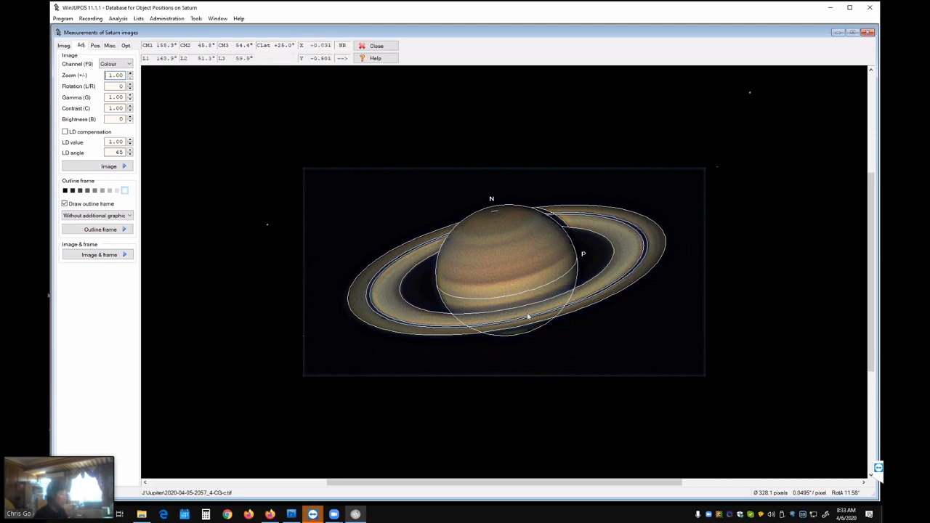
Save the image measurement settings as 2020-04-05-2057.4-CG-c in the Jupiter folder.
click(64, 45)
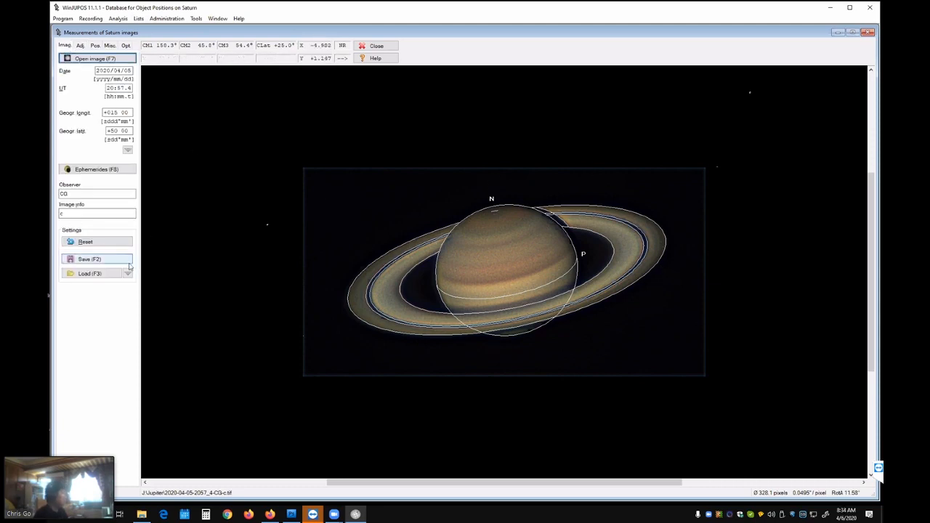
click(89, 259)
click(711, 446)
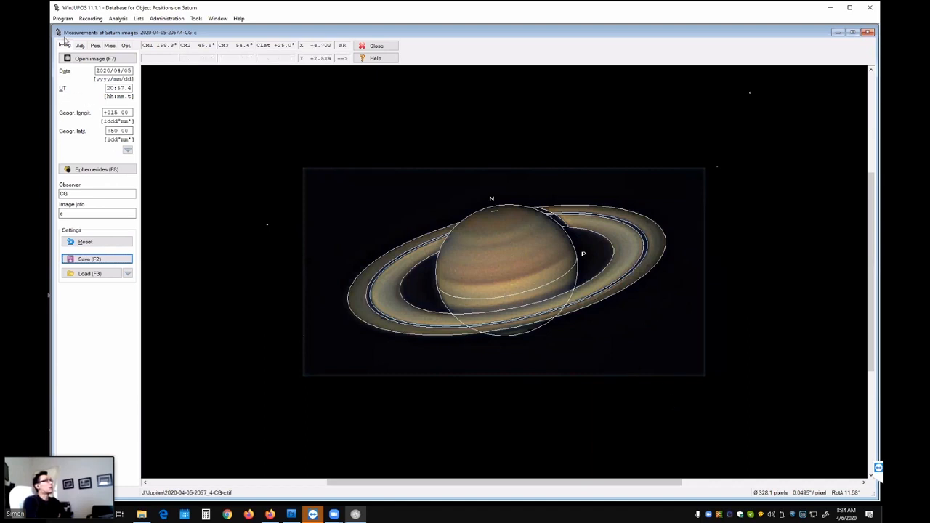
Set the LD value to 0.65 and save the measurement settings again, overwriting 2020-04-05-2057.4-CG-c.
click(80, 45)
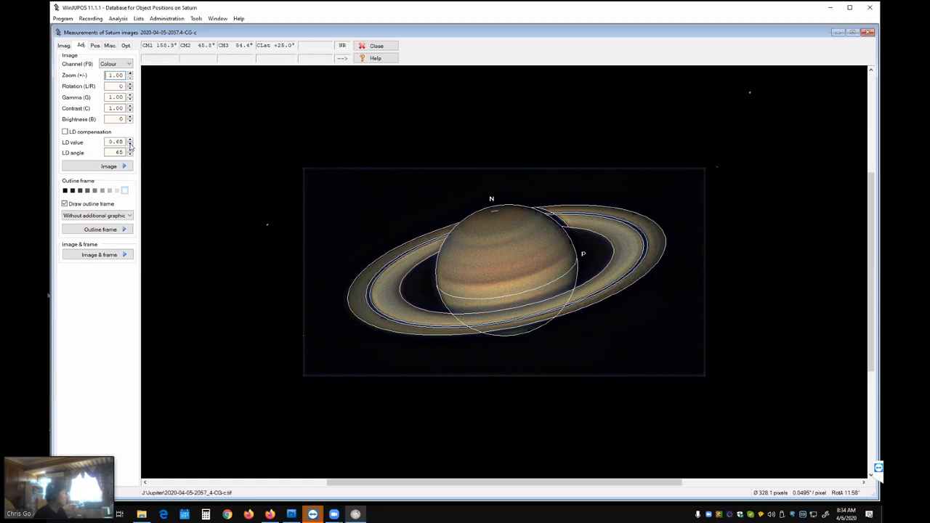
click(66, 46)
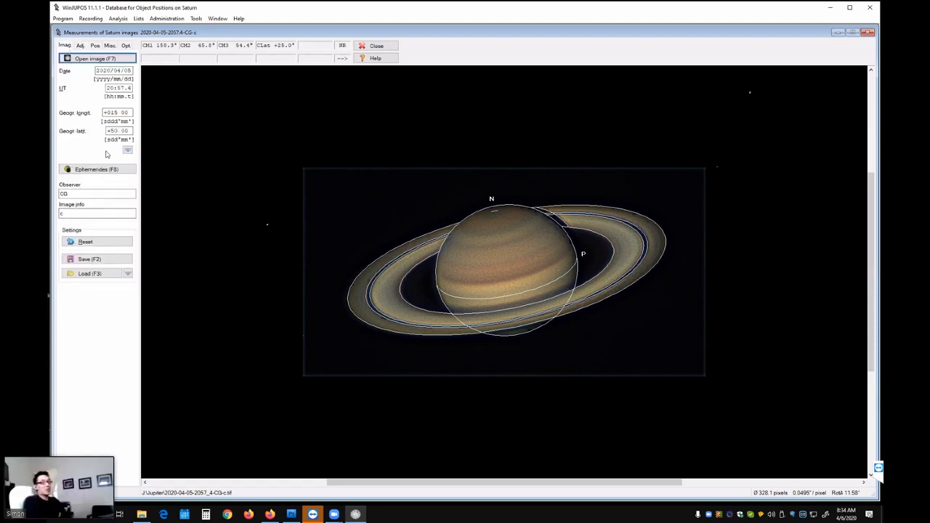
click(100, 258)
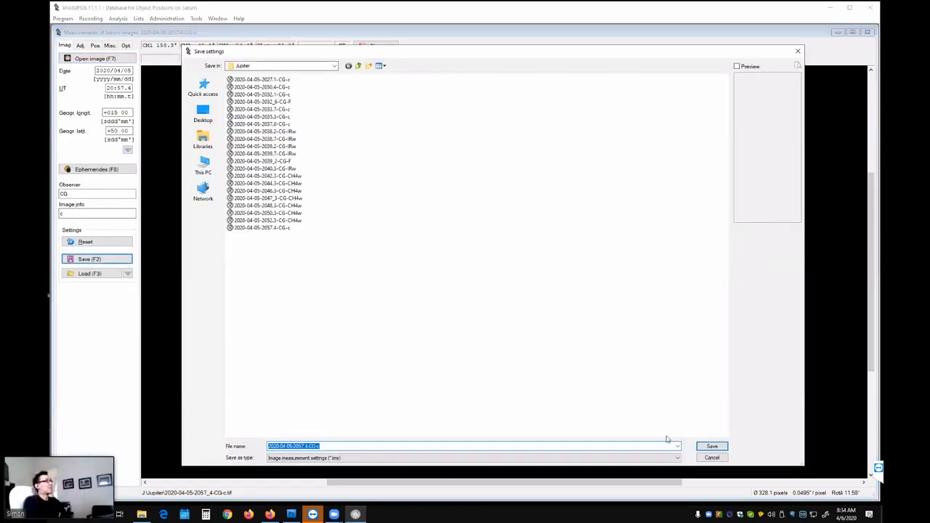
click(705, 446)
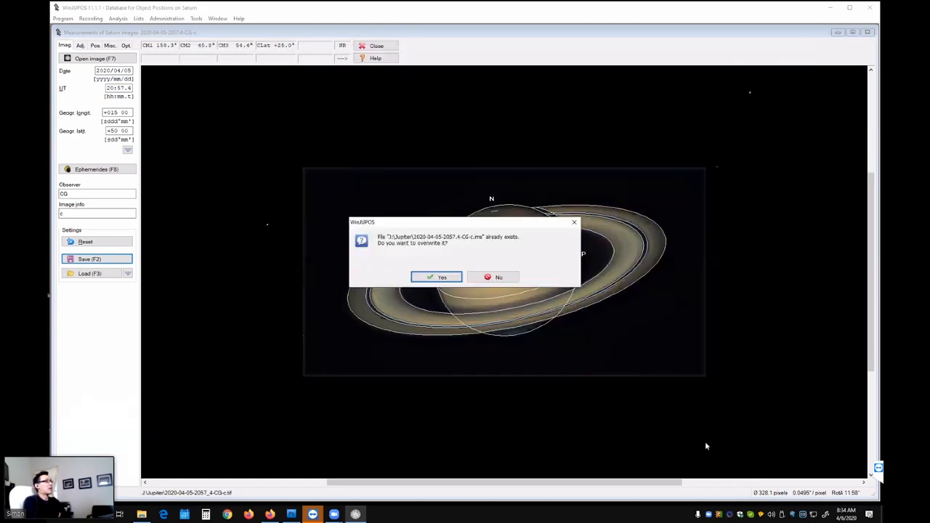
click(436, 276)
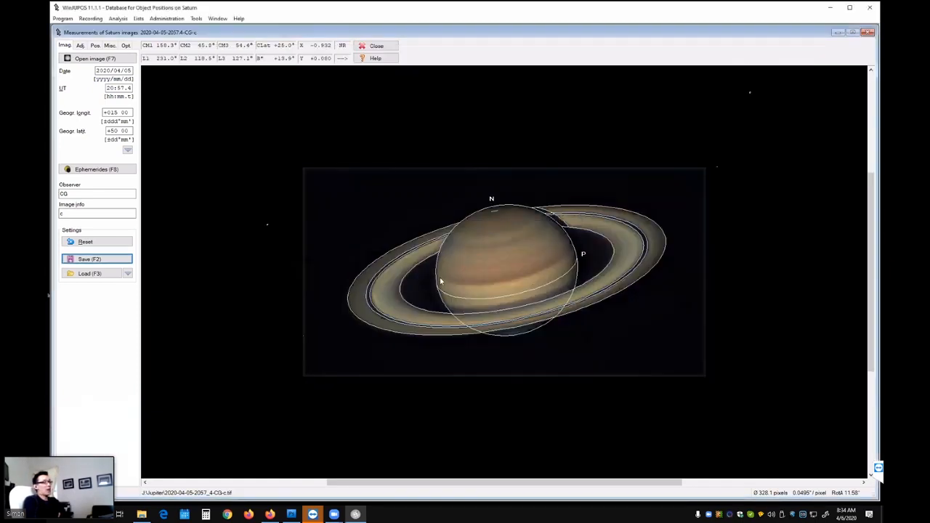
click(69, 58)
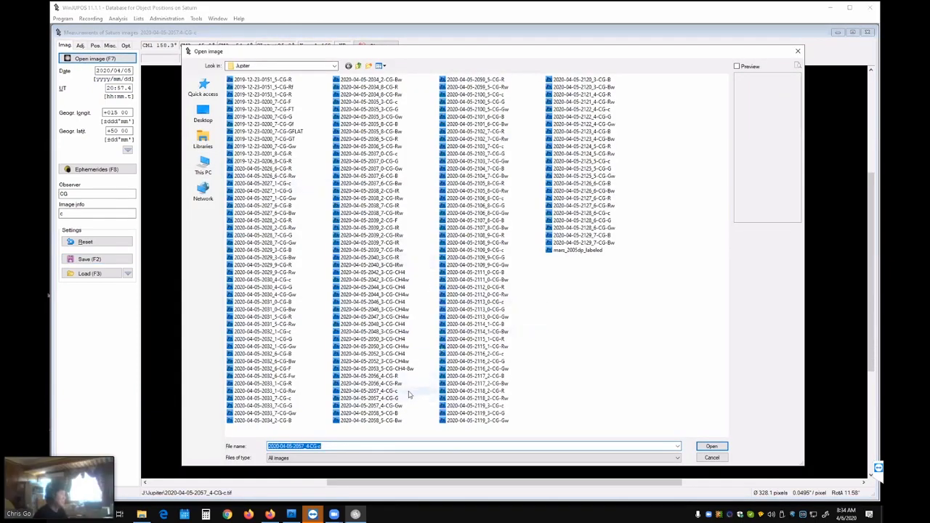
double_click(515, 96)
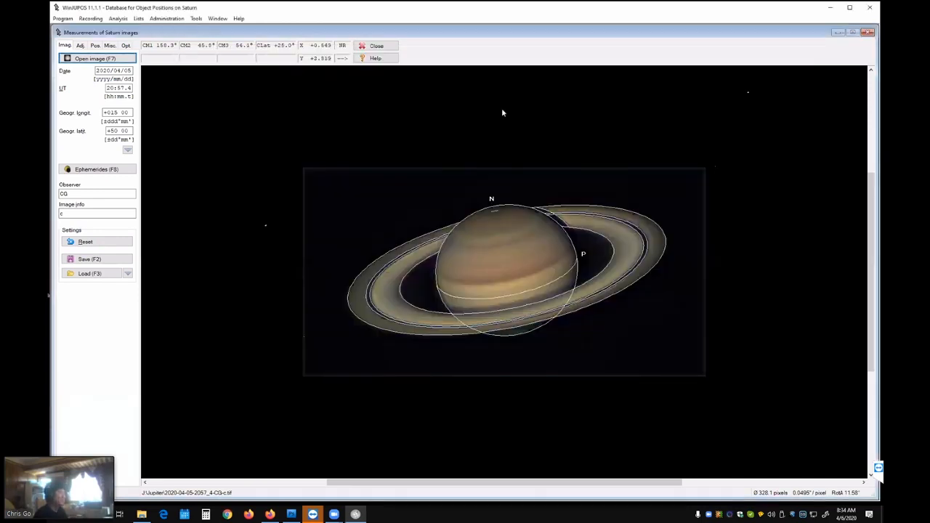
click(87, 259)
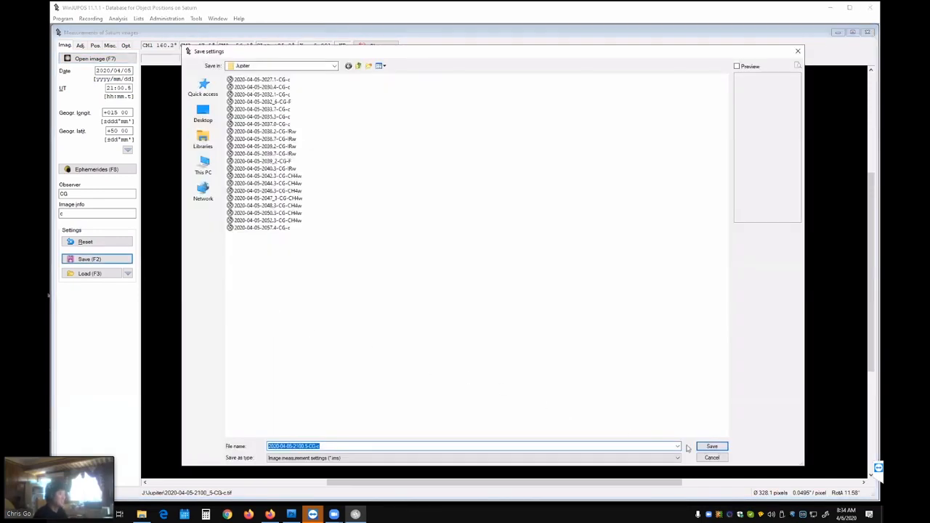
click(712, 446)
click(71, 57)
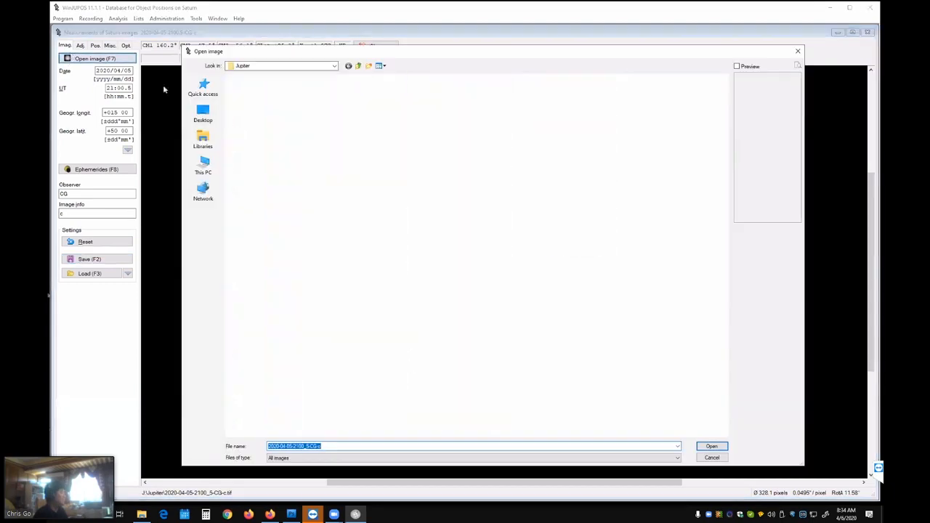
double_click(501, 148)
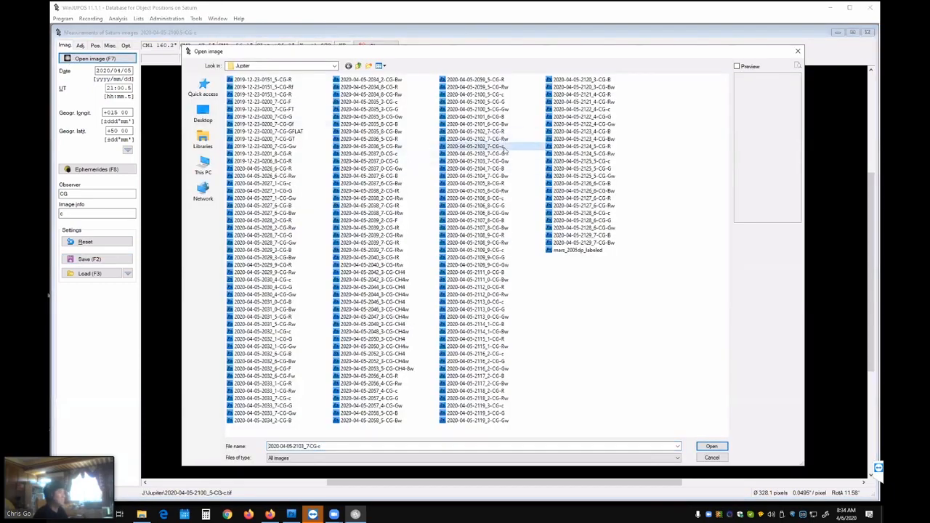
click(88, 261)
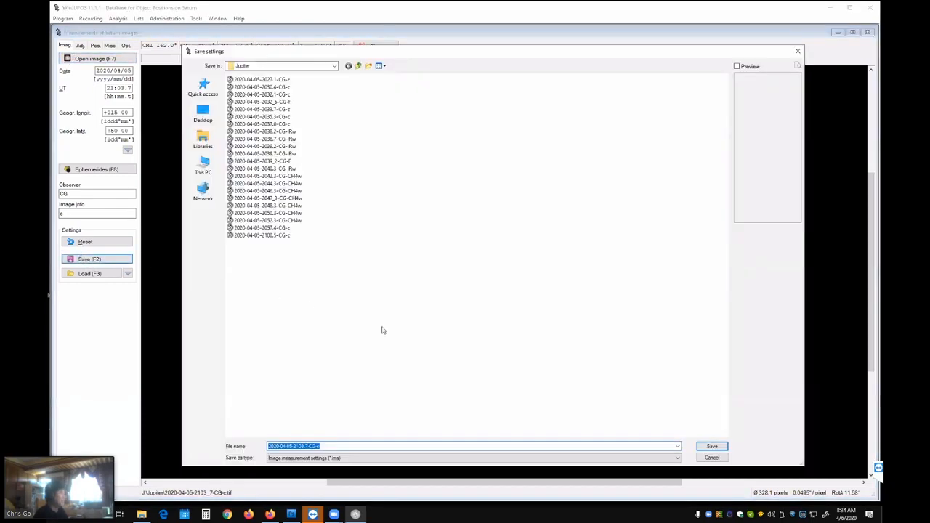
click(712, 446)
key(F7)
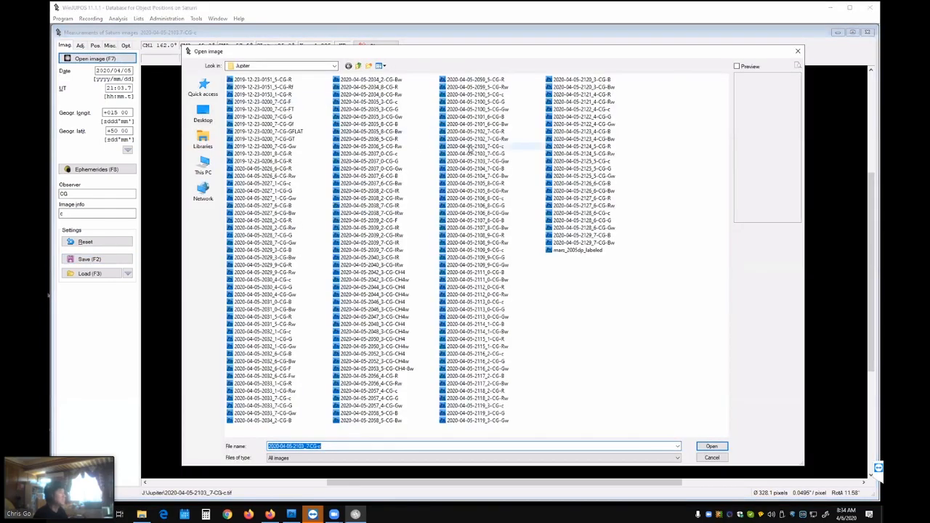
click(530, 201)
double_click(530, 201)
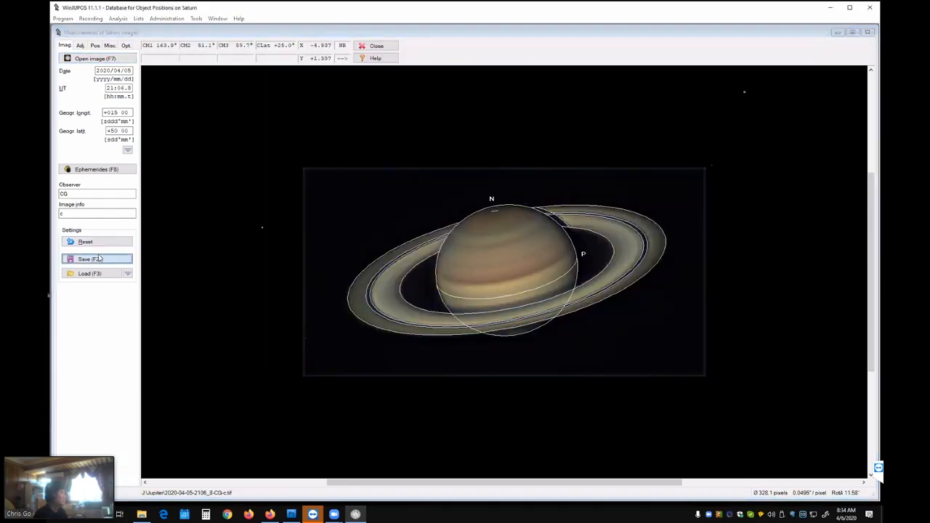
click(87, 260)
click(712, 446)
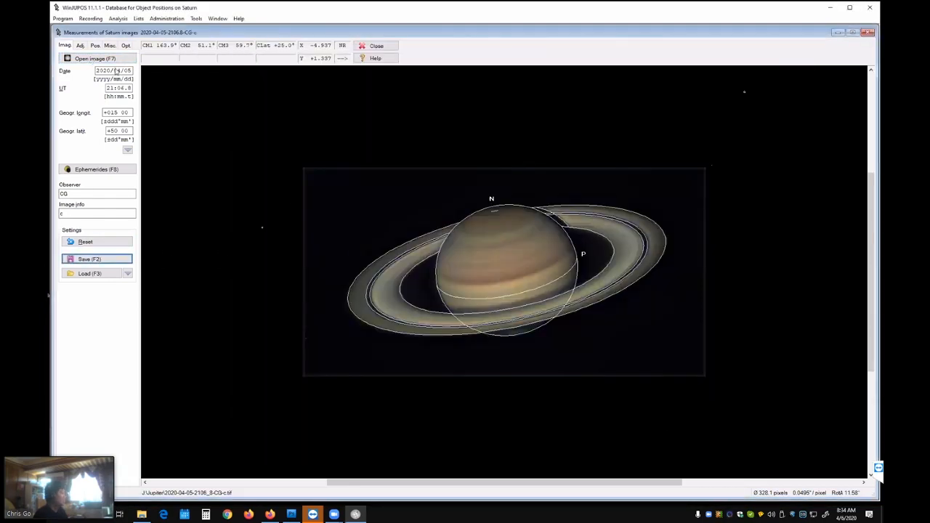
key(F7)
double_click(512, 251)
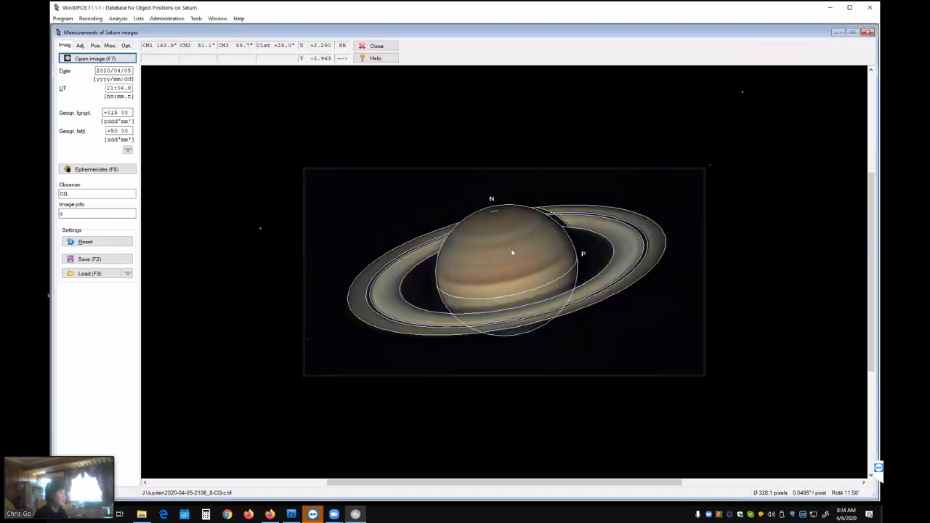
click(122, 256)
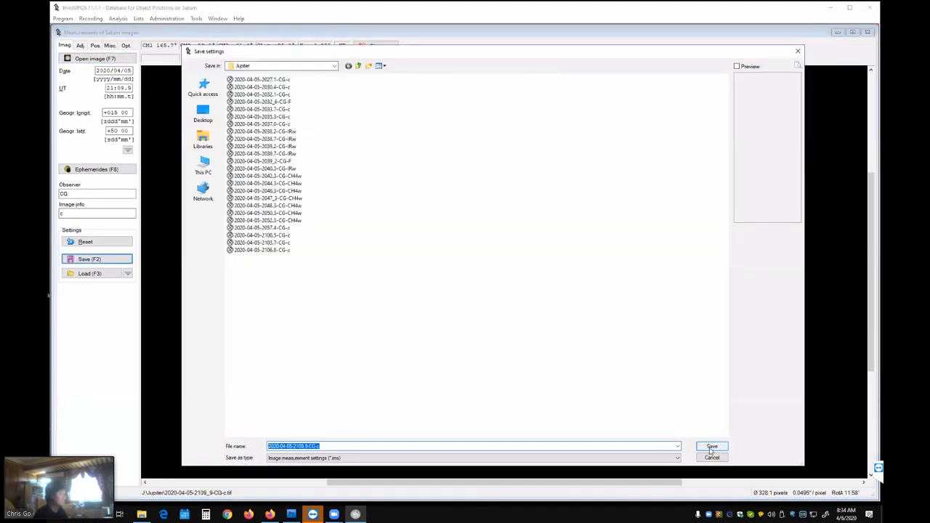
click(712, 447)
key(F7)
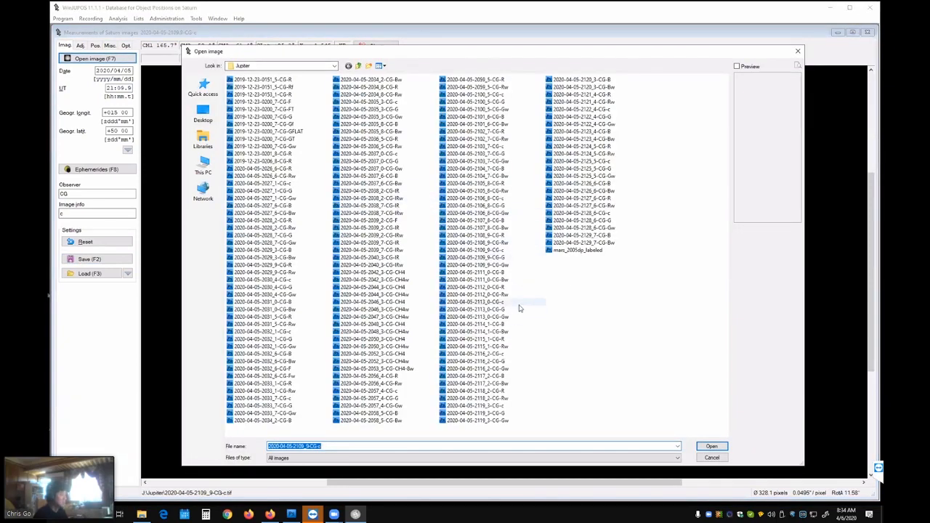
key(Return)
key(F2)
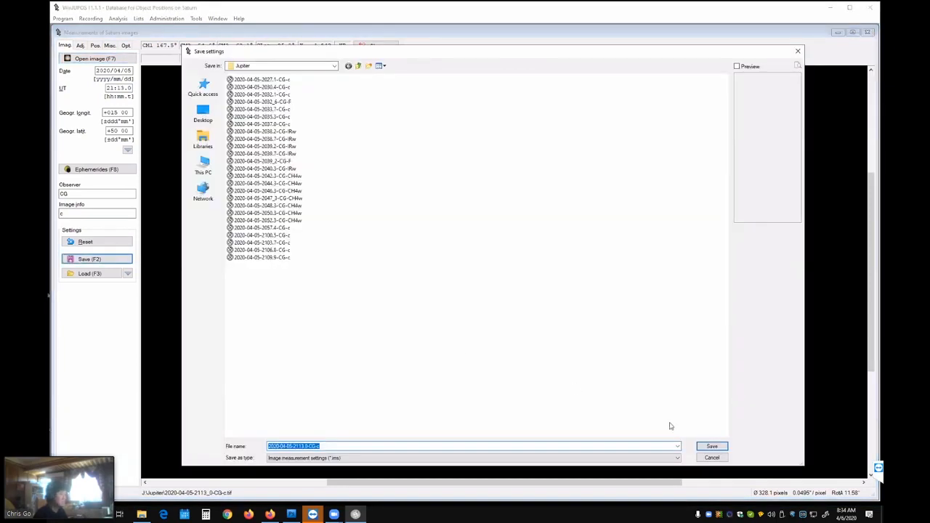
click(702, 445)
key(F7)
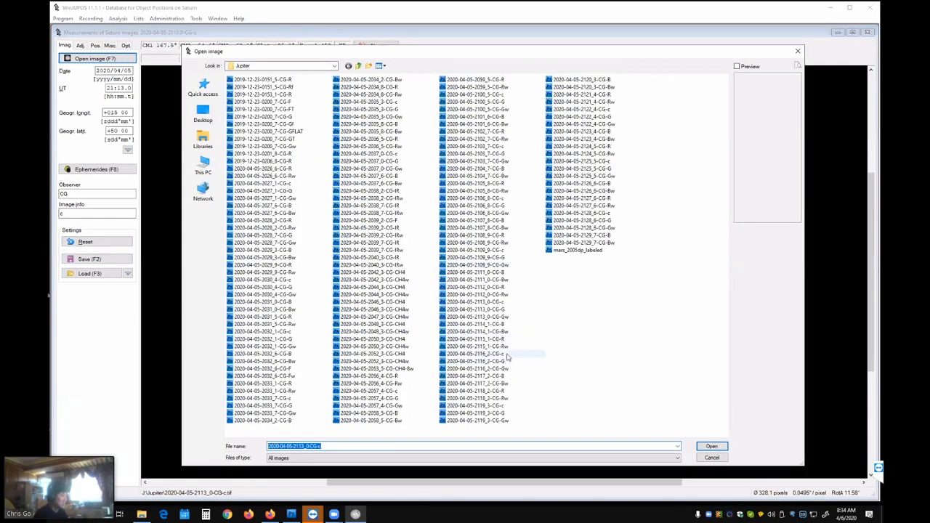
key(Return)
key(F2)
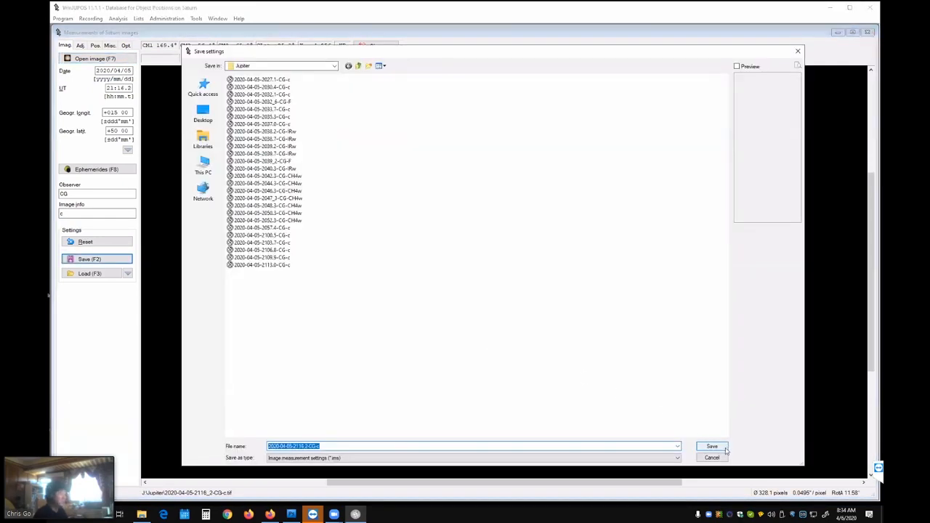
key(Return)
key(F7)
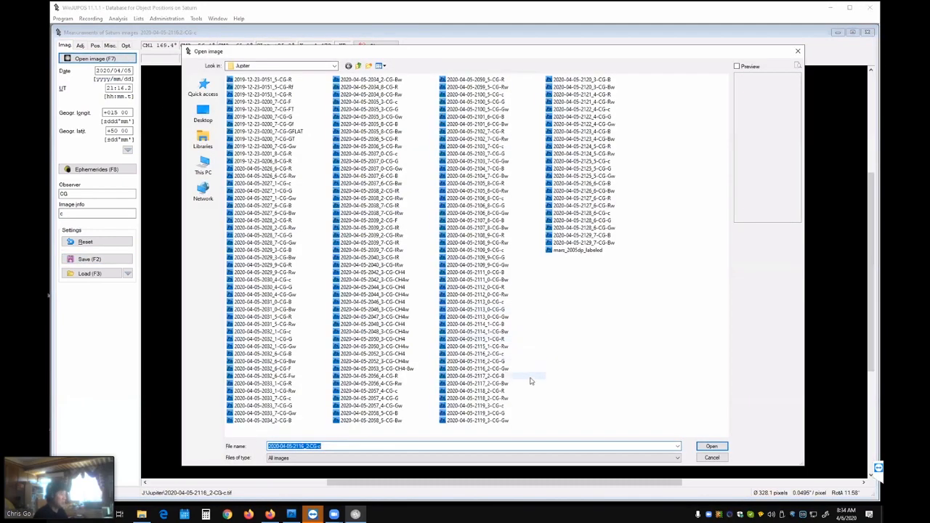
double_click(523, 407)
key(F2)
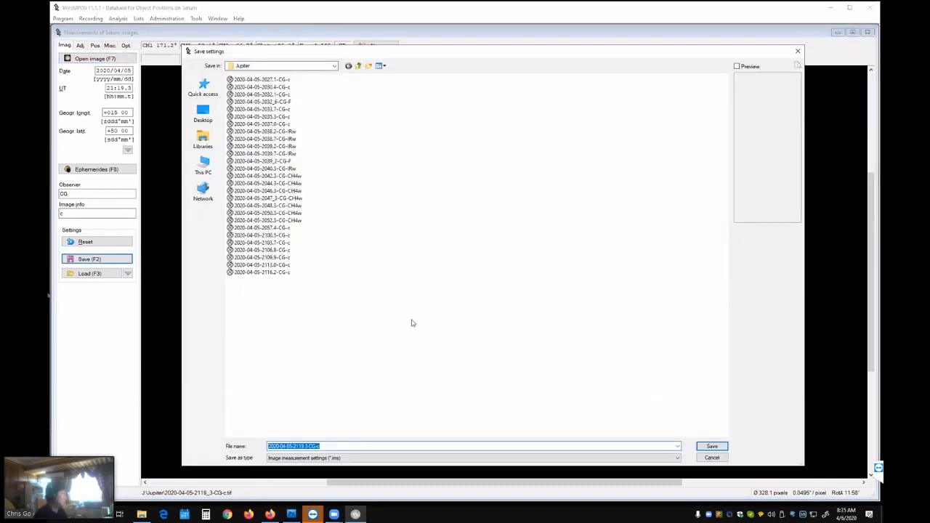
click(711, 446)
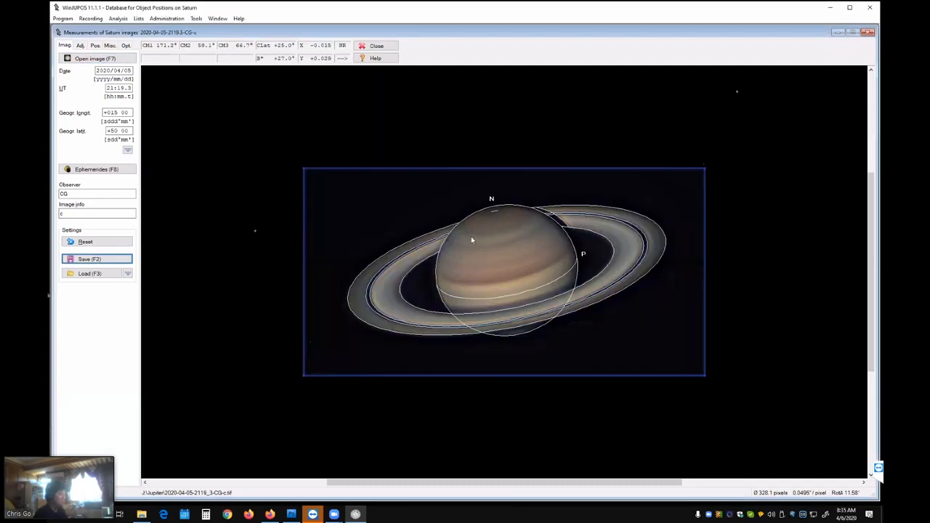
click(95, 58)
double_click(574, 110)
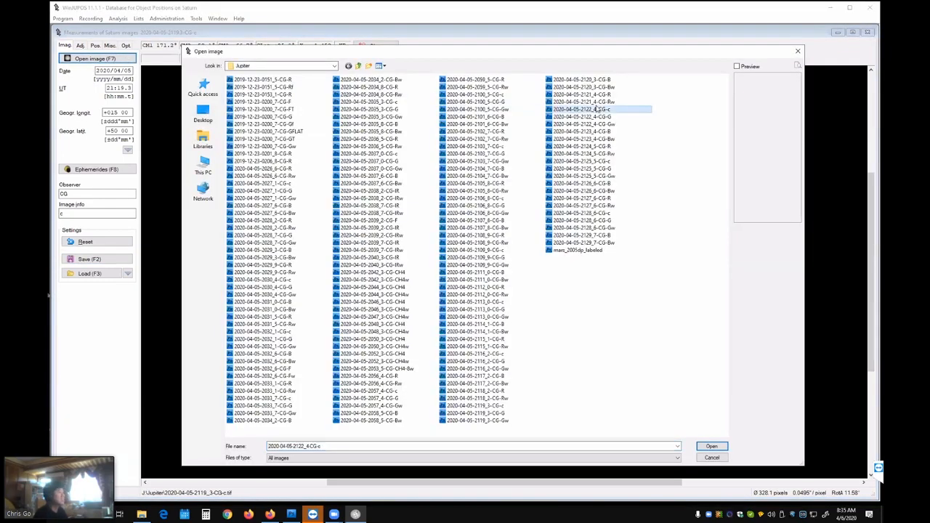
click(90, 259)
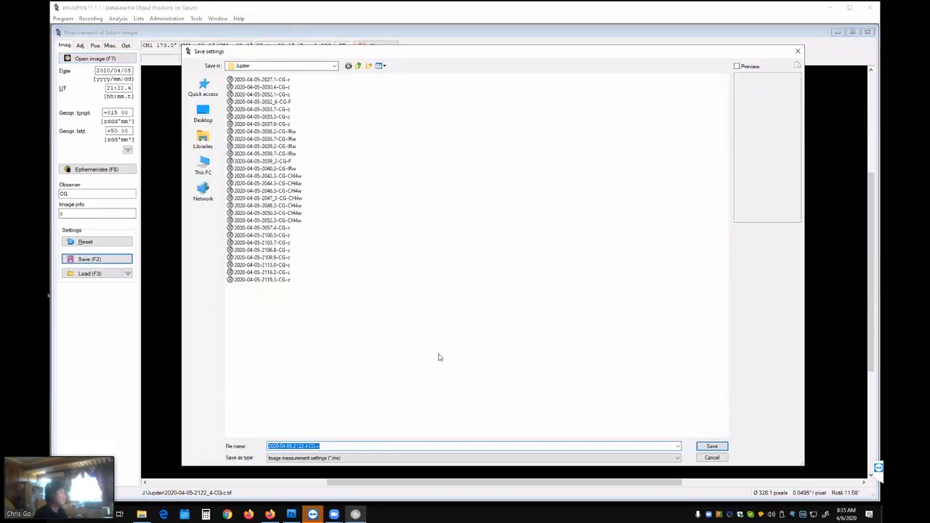
click(708, 446)
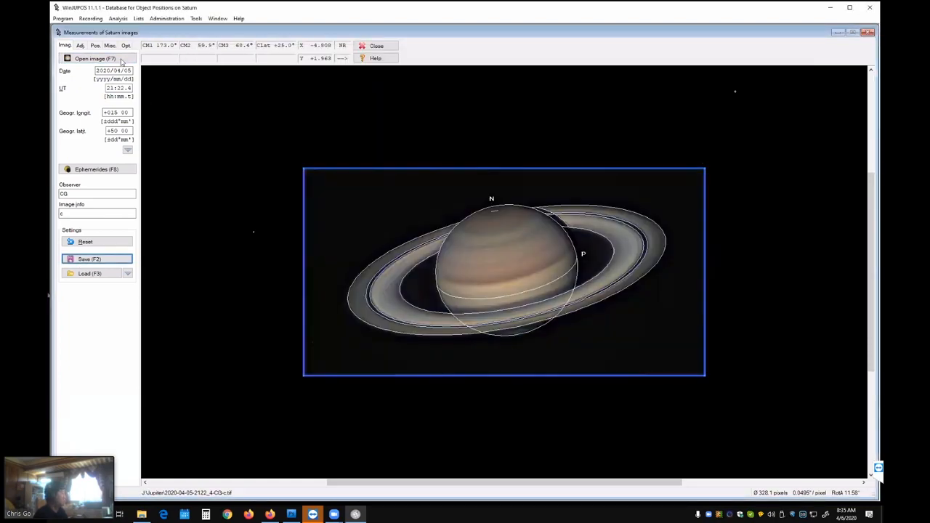
click(122, 61)
double_click(641, 164)
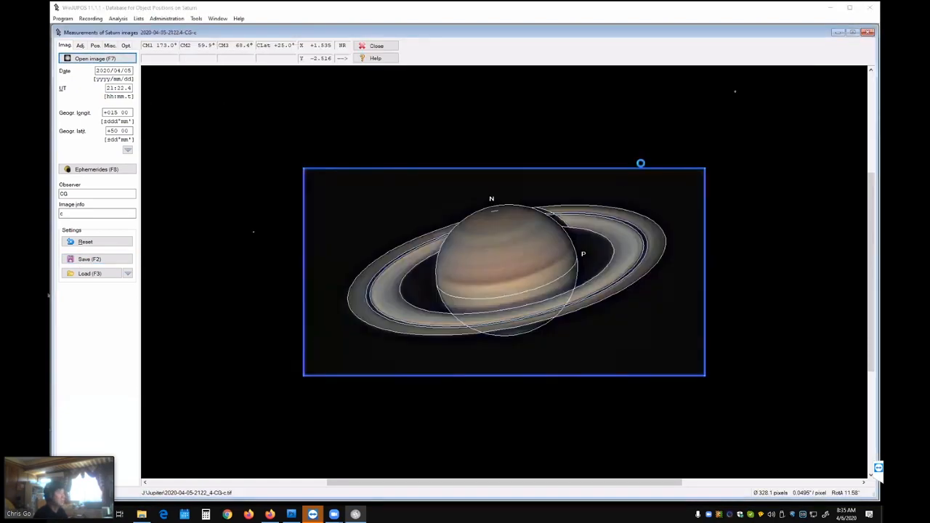
click(83, 259)
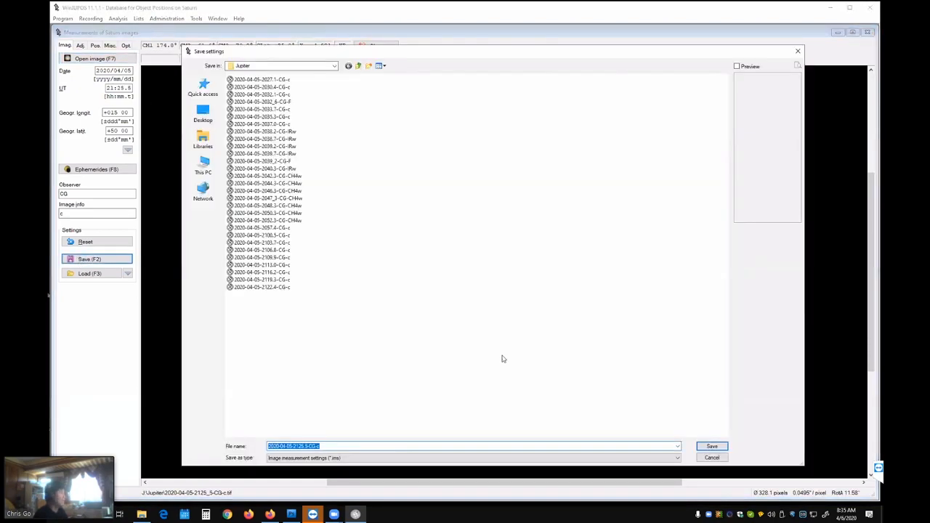
click(712, 446)
click(116, 59)
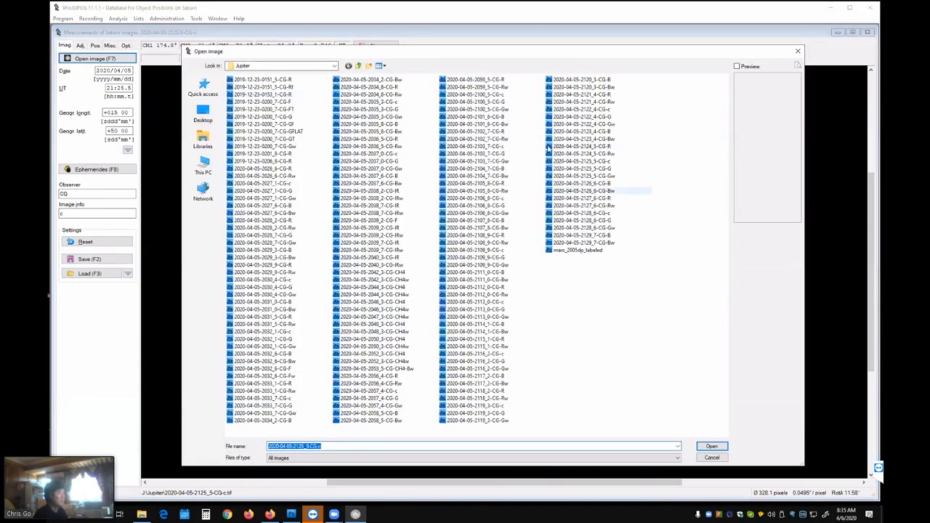
double_click(629, 213)
click(115, 259)
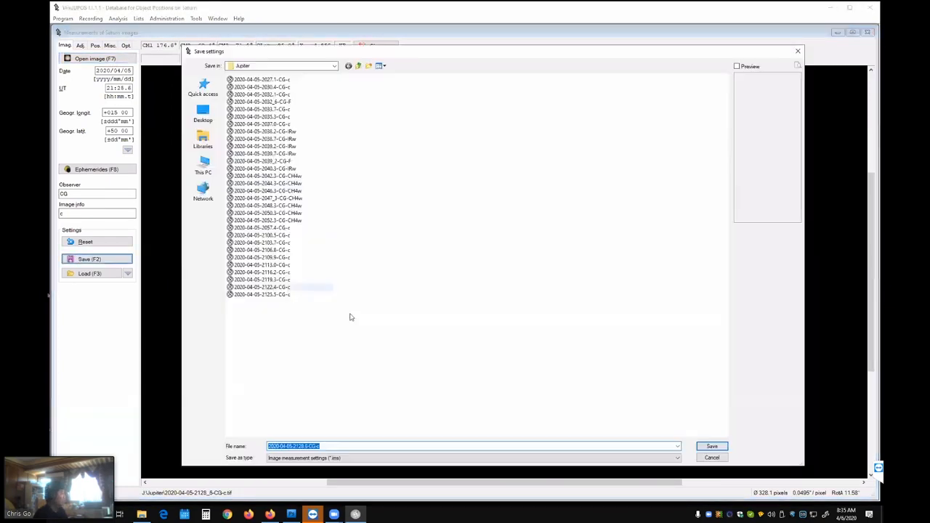
click(702, 445)
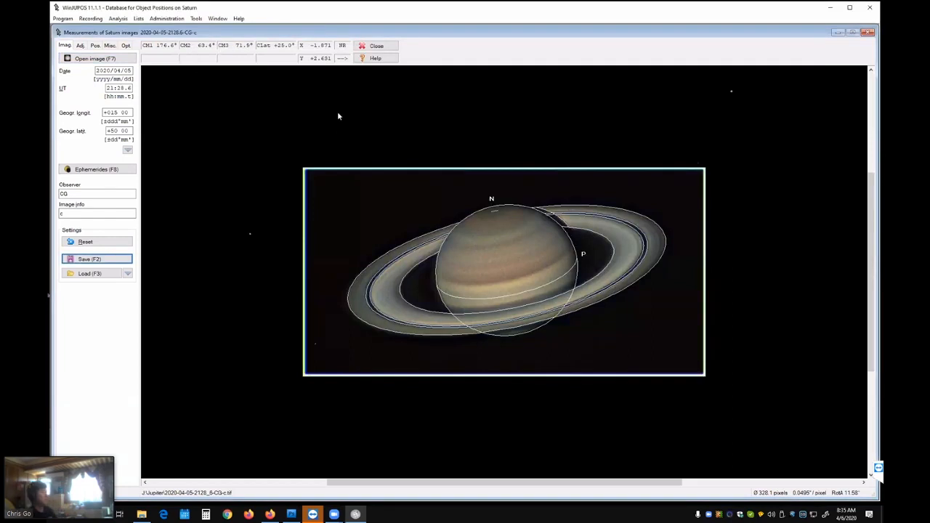
Start a de-rotation of images and add the color measurements from 2020-04-05-2057.4-CG-c through 2020-04-05-2128.6-CG-c.
click(196, 19)
click(229, 139)
click(367, 53)
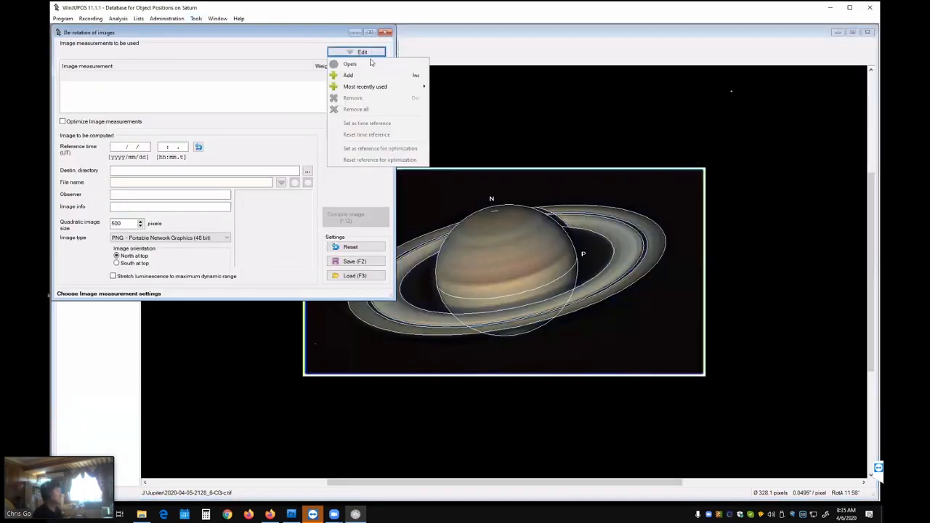
click(349, 75)
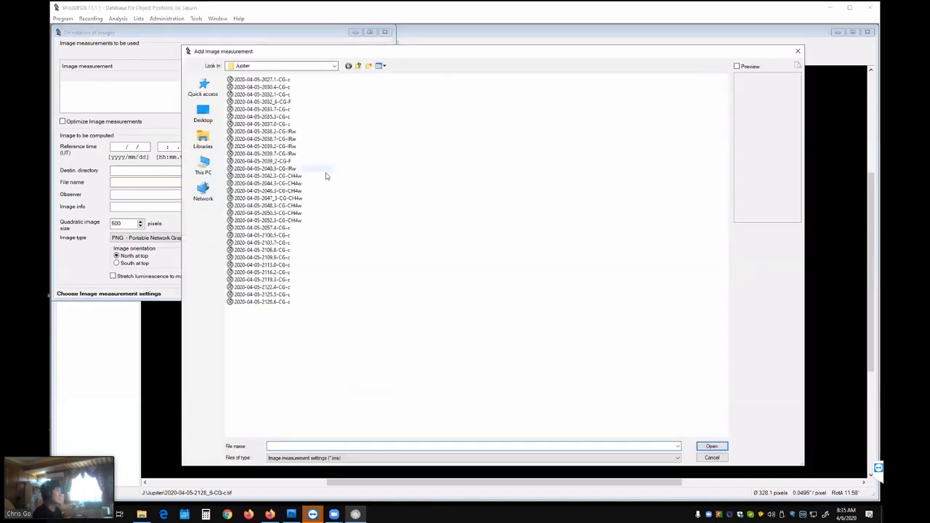
shift+click(294, 301)
click(711, 446)
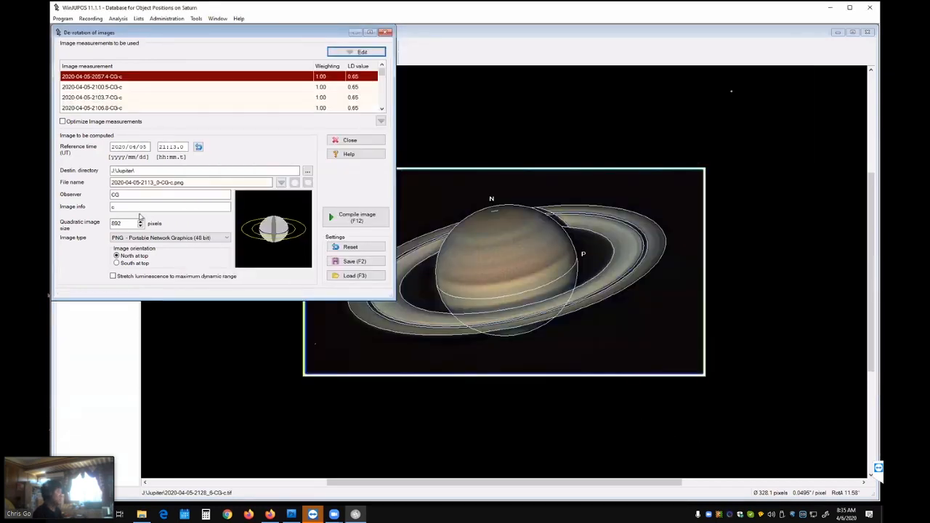
Set the image info to F, compile the de-rotated Saturn image, and close the resulting image view.
click(136, 207)
text(c)
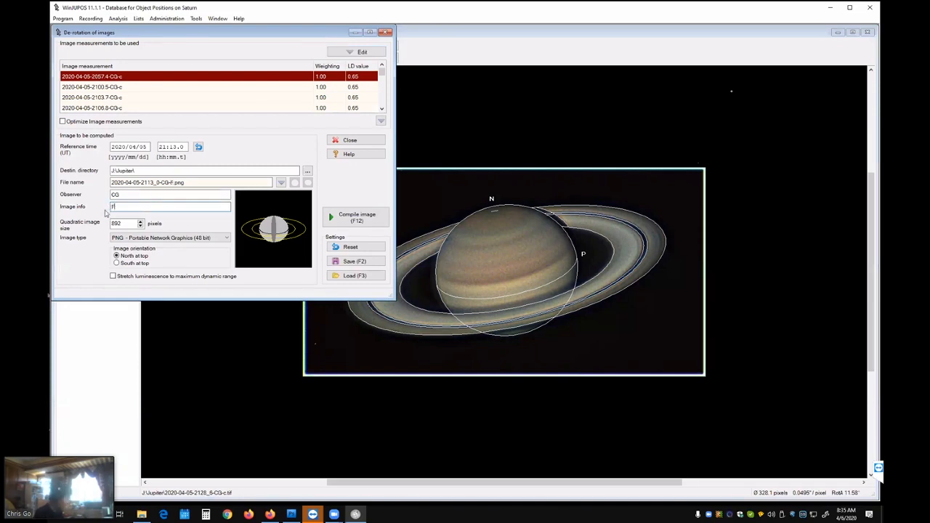
click(345, 222)
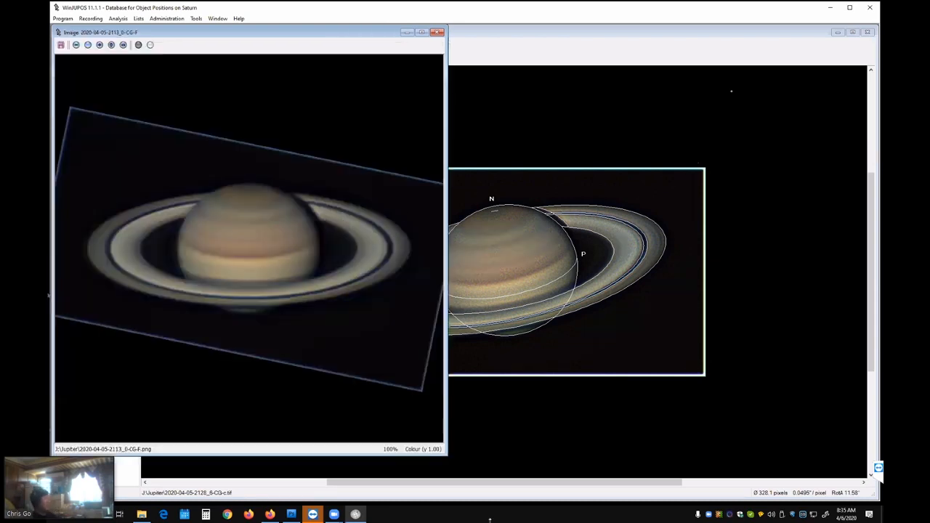
click(438, 33)
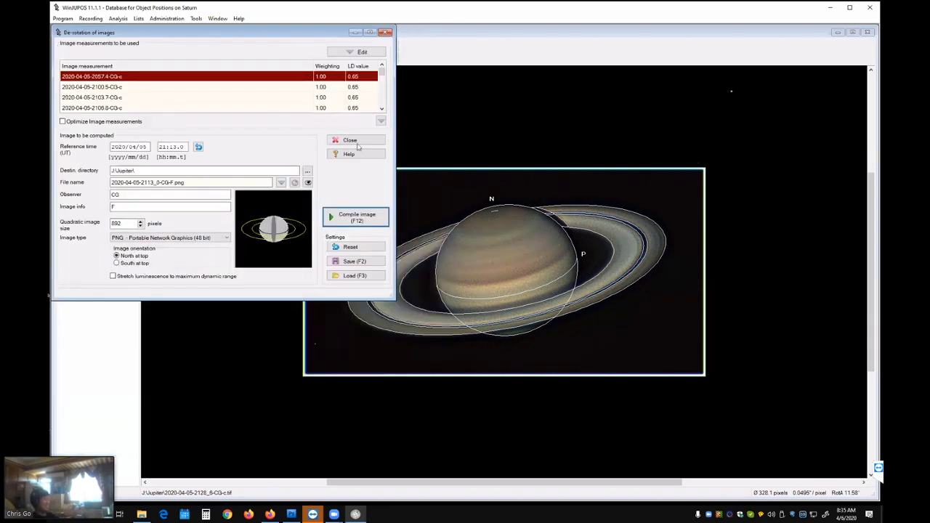
Remove all measurements from the de-rotation list, then close the de-rotation and image measurement windows.
click(362, 52)
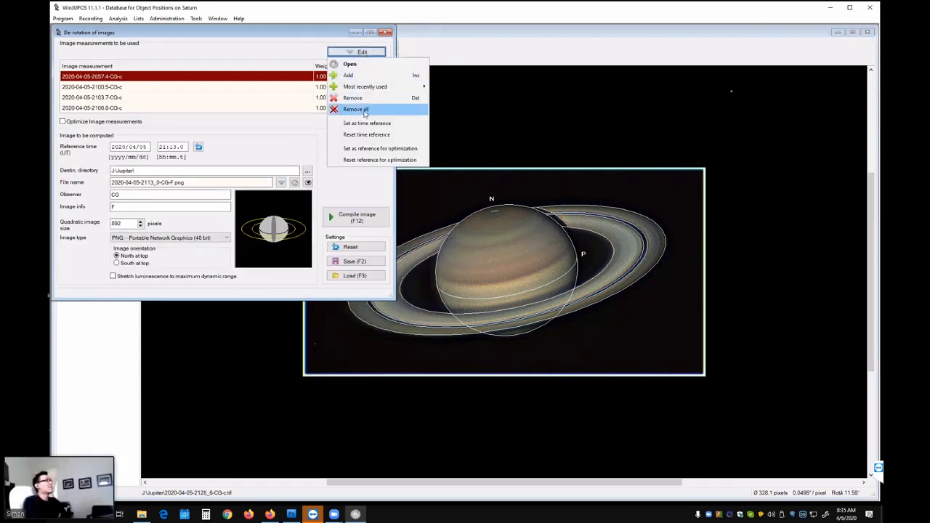
click(363, 108)
click(422, 274)
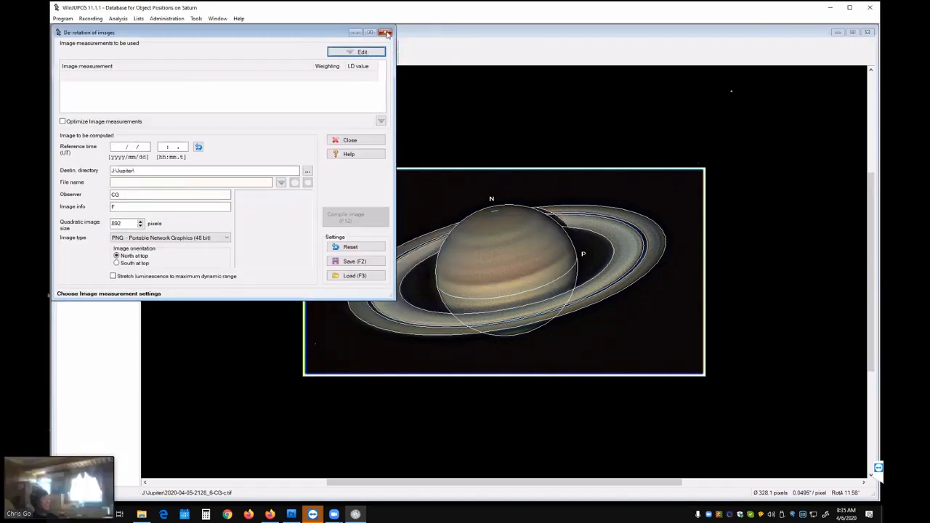
click(387, 33)
click(865, 33)
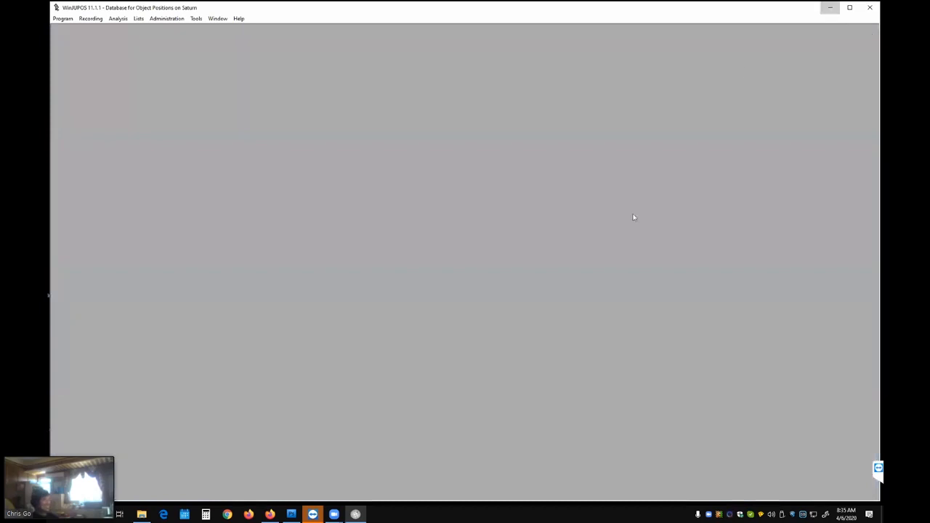
click(355, 514)
click(290, 514)
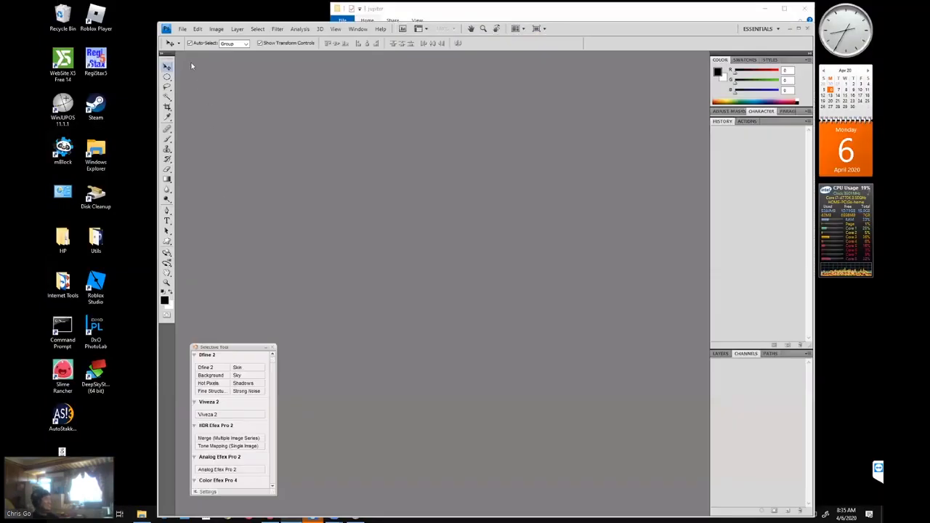
click(182, 29)
click(196, 43)
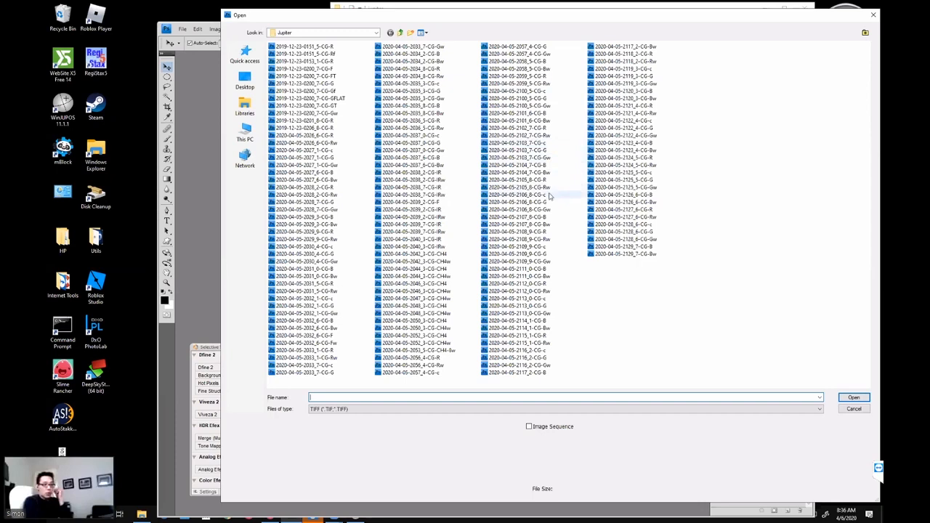
click(323, 34)
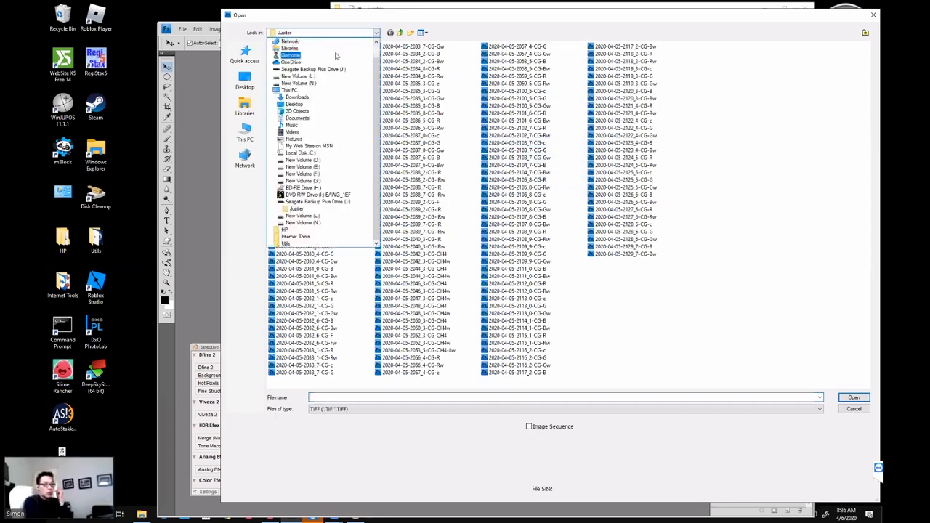
click(336, 208)
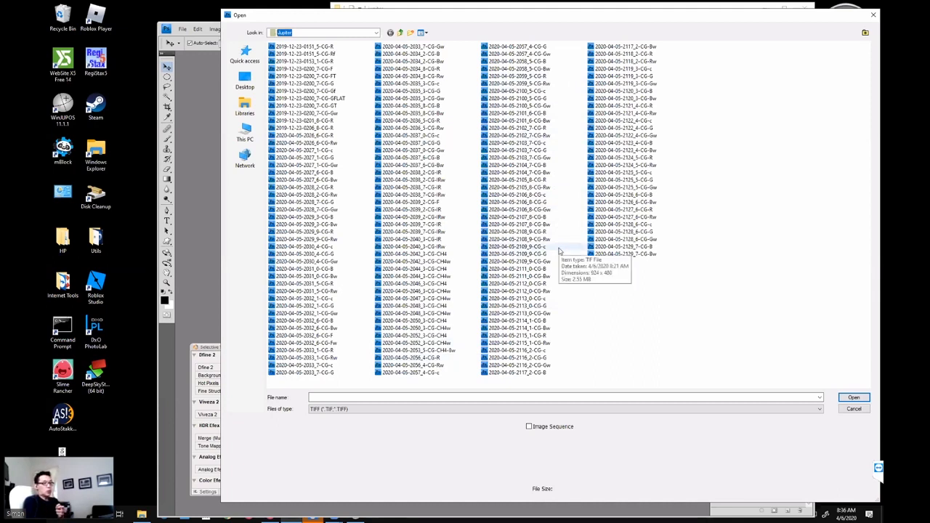
click(842, 409)
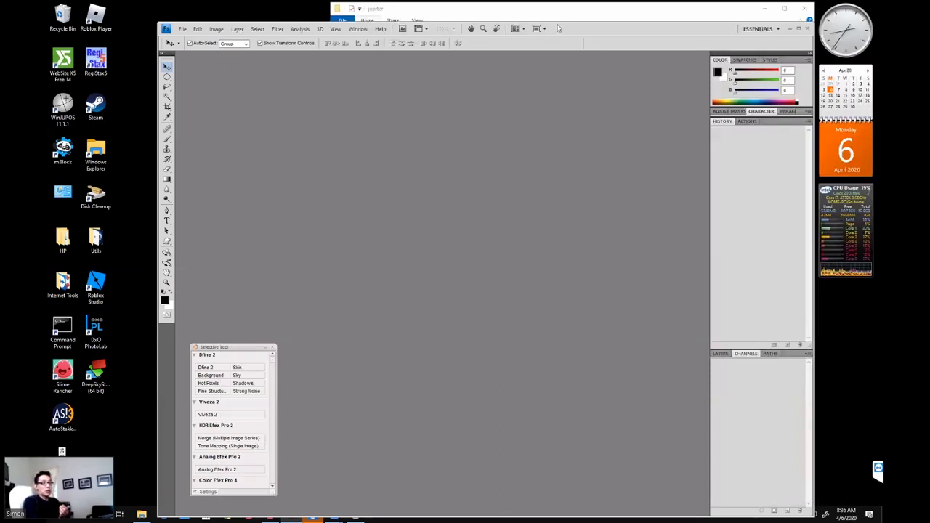
drag(558, 29, 523, 7)
Switch to WinJUPOS and start a new de-rotation of images.
click(355, 514)
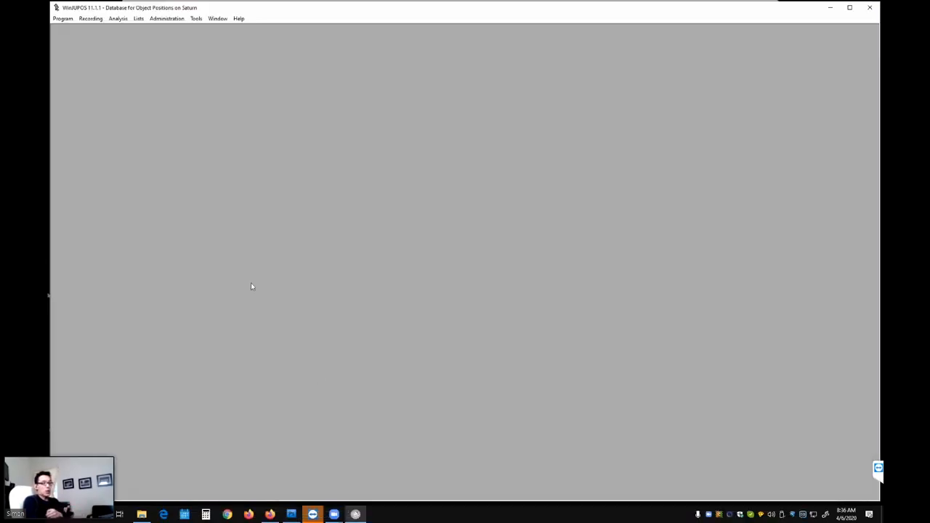
click(186, 20)
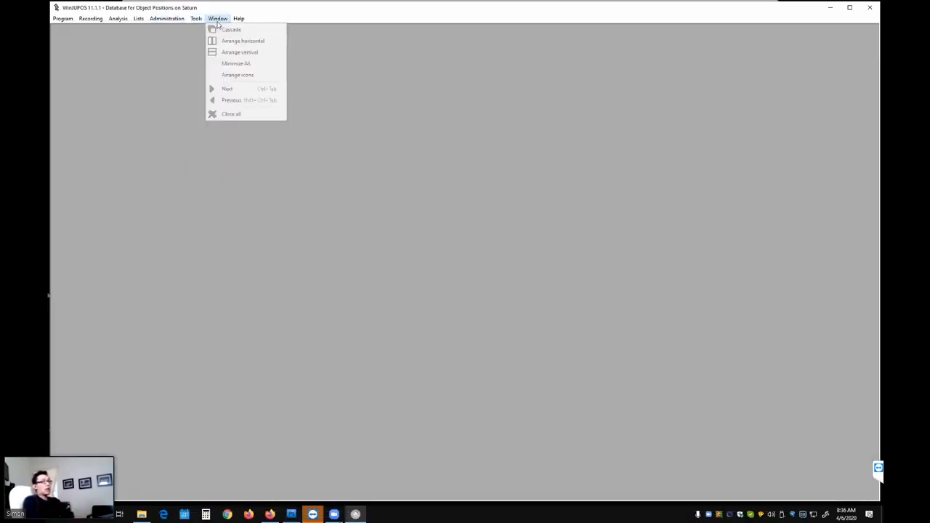
mouse_move(196, 18)
click(230, 139)
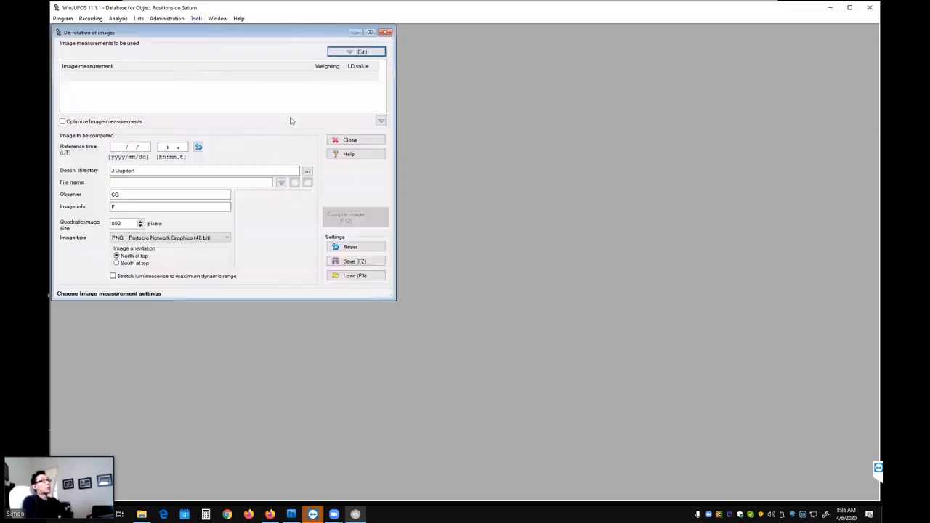
click(356, 52)
click(353, 77)
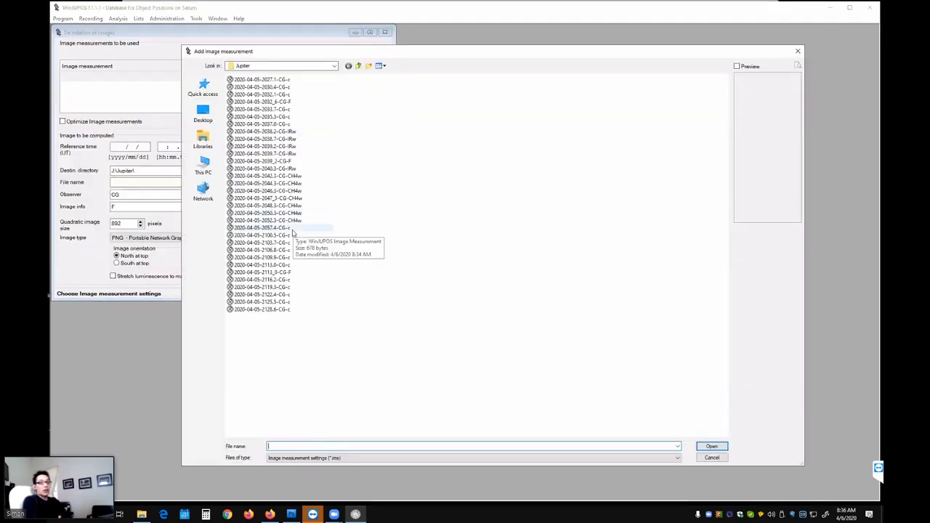
click(293, 230)
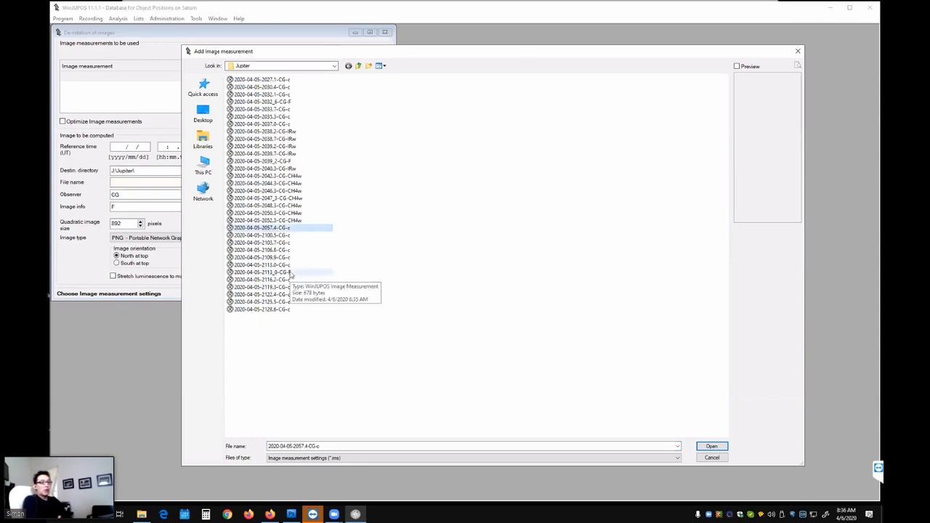
click(702, 459)
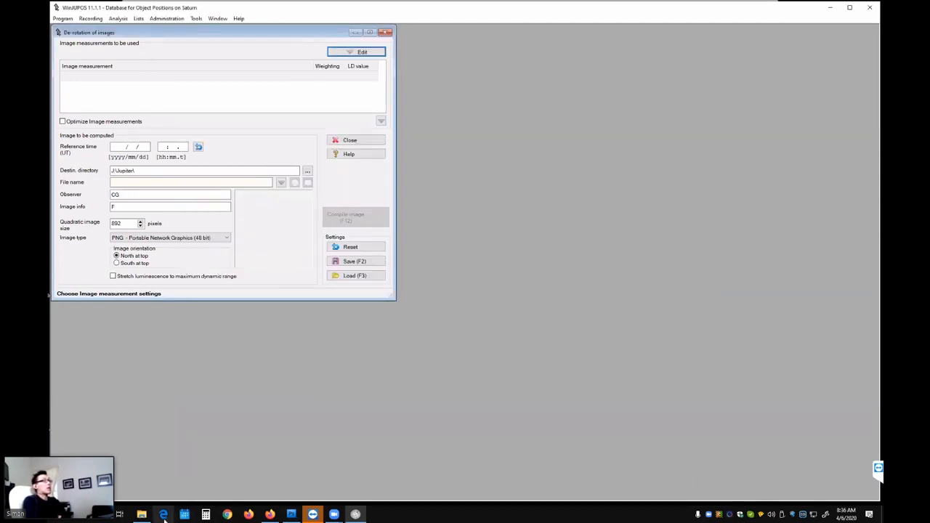
click(142, 514)
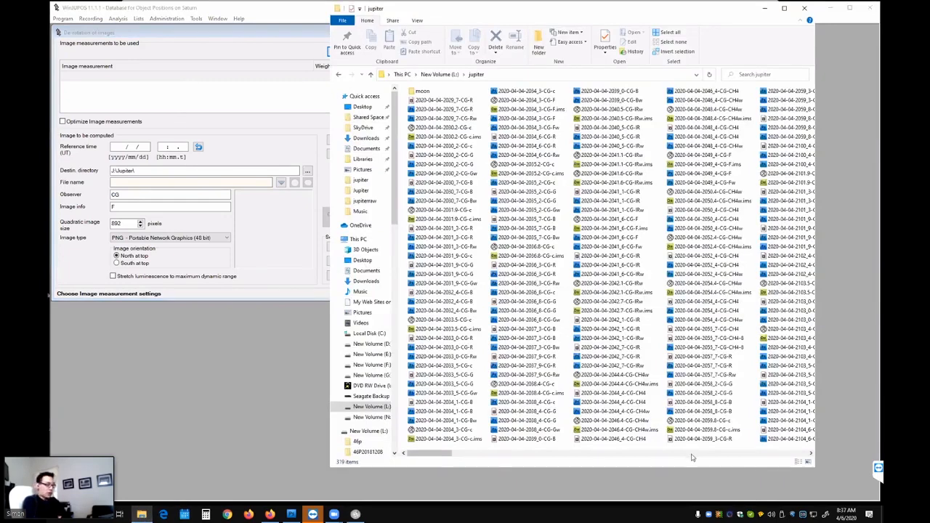
click(371, 396)
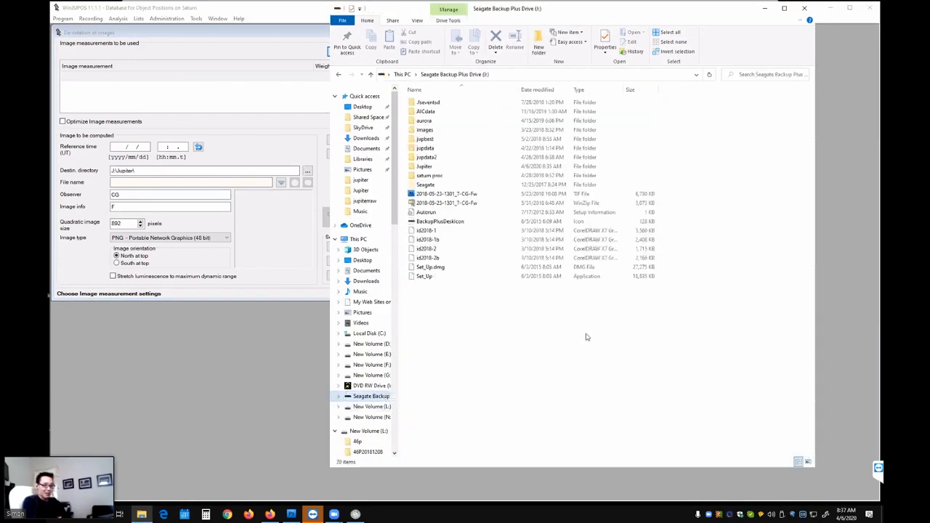
double_click(456, 166)
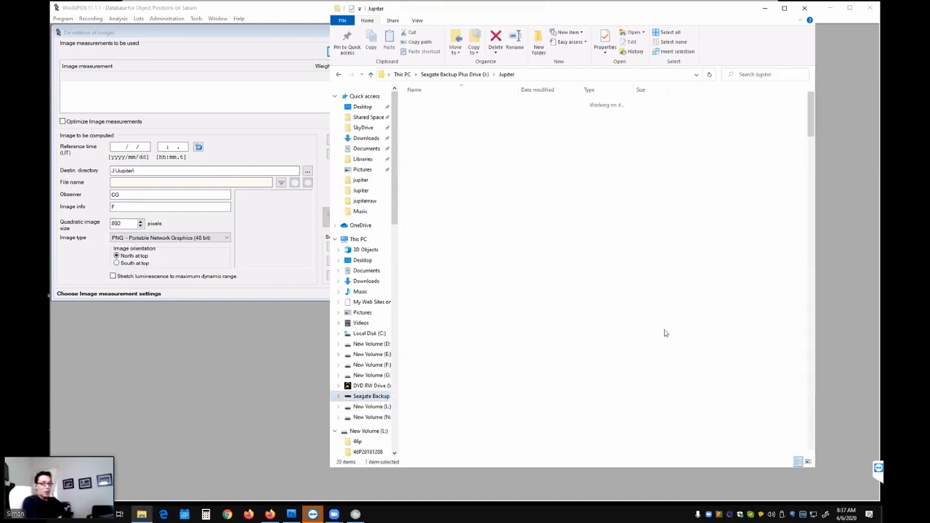
scroll(726, 327, down, 15)
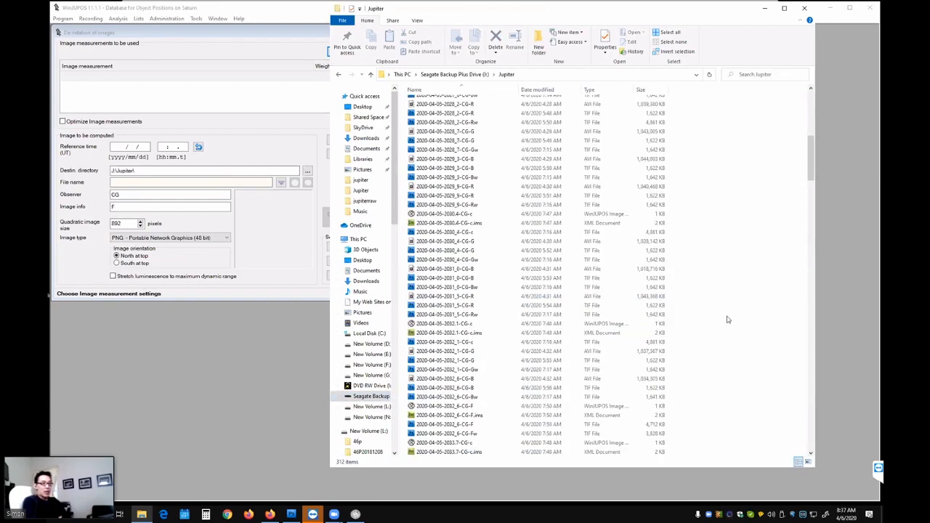
scroll(716, 313, down, 20)
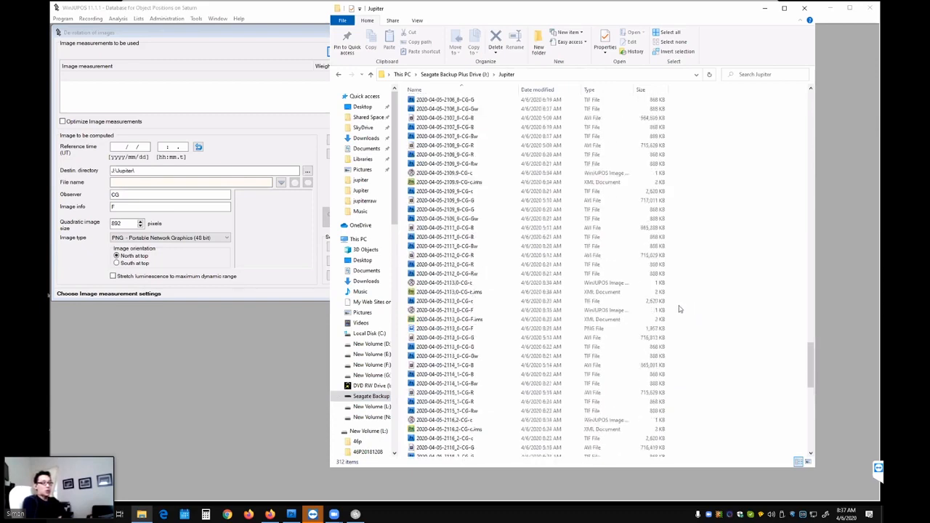
click(476, 330)
double_click(476, 330)
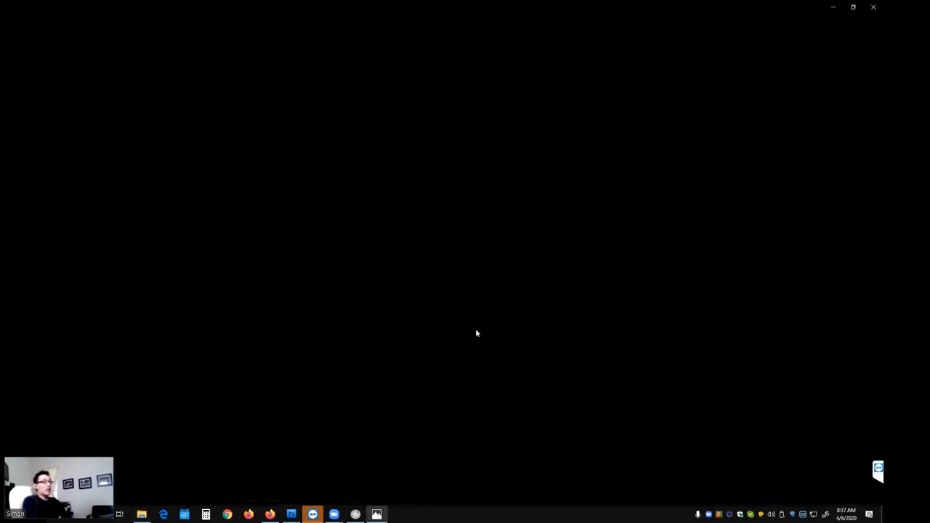
click(872, 7)
click(130, 231)
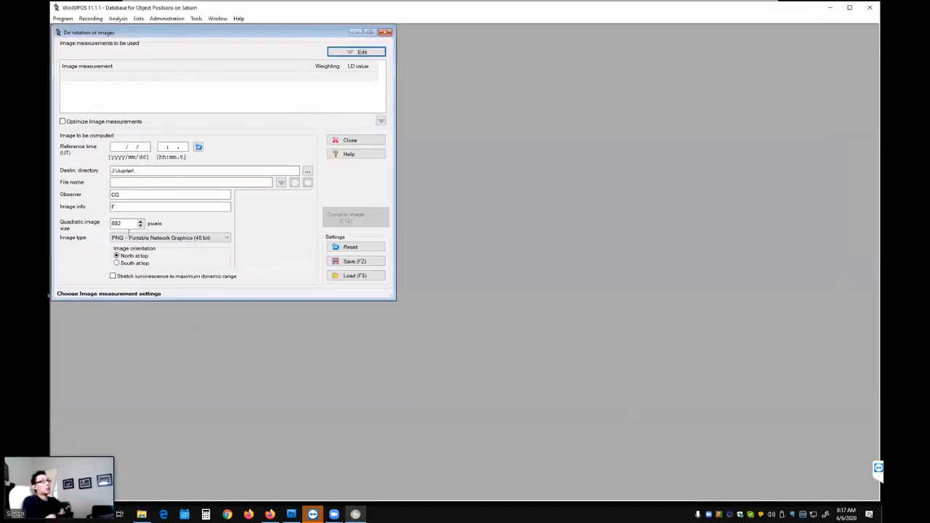
click(356, 52)
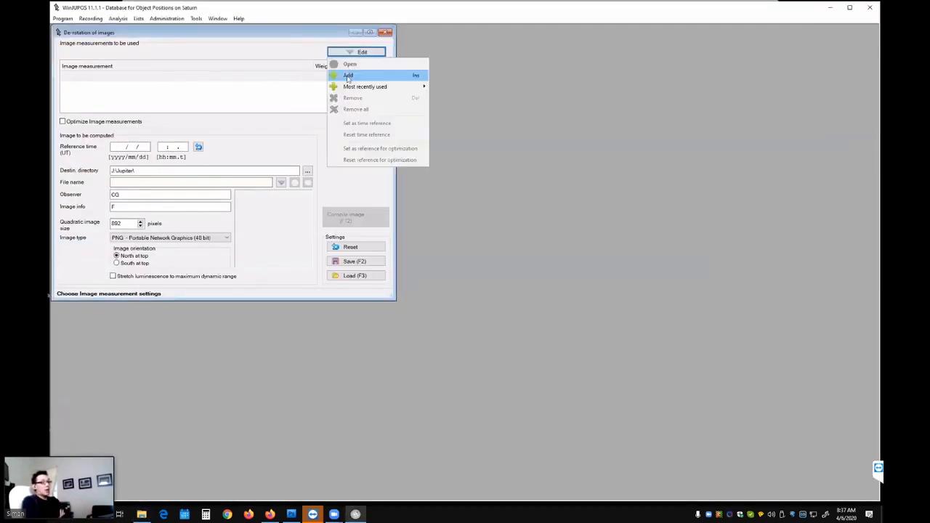
click(350, 74)
click(294, 228)
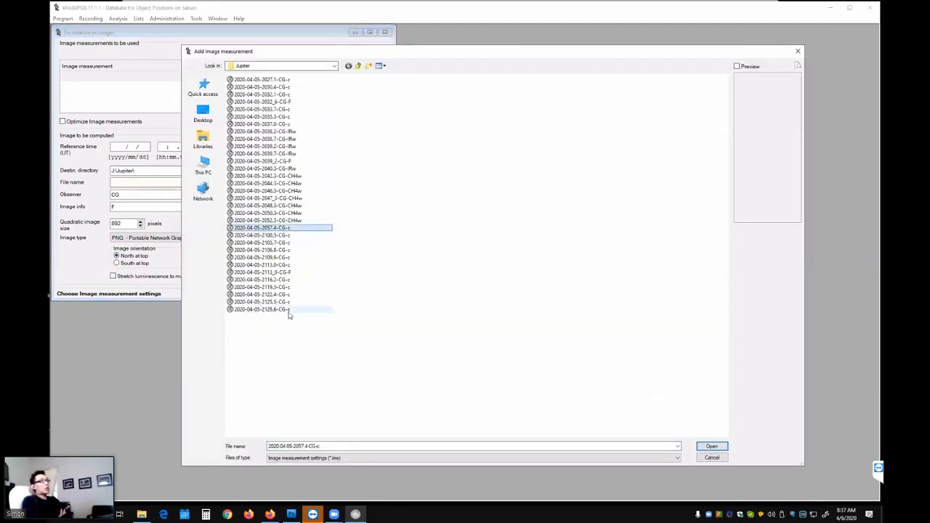
shift+click(294, 309)
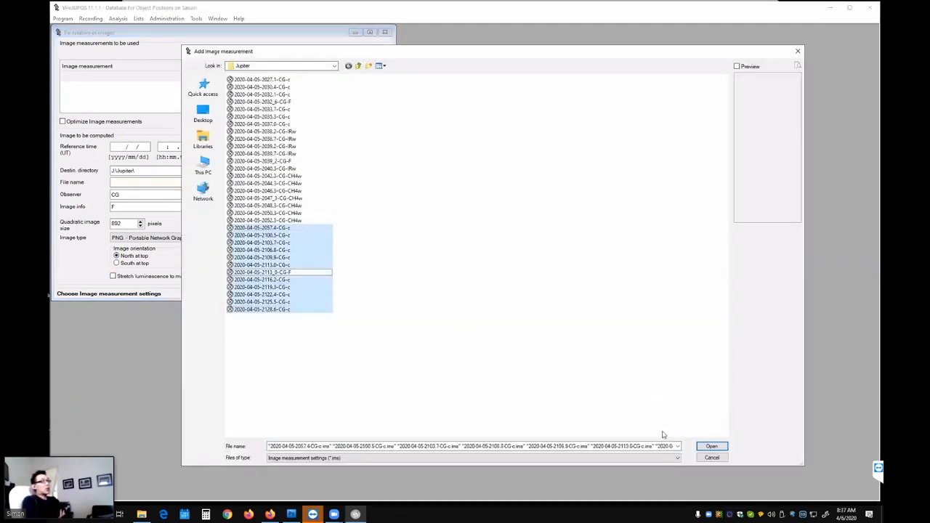
click(711, 446)
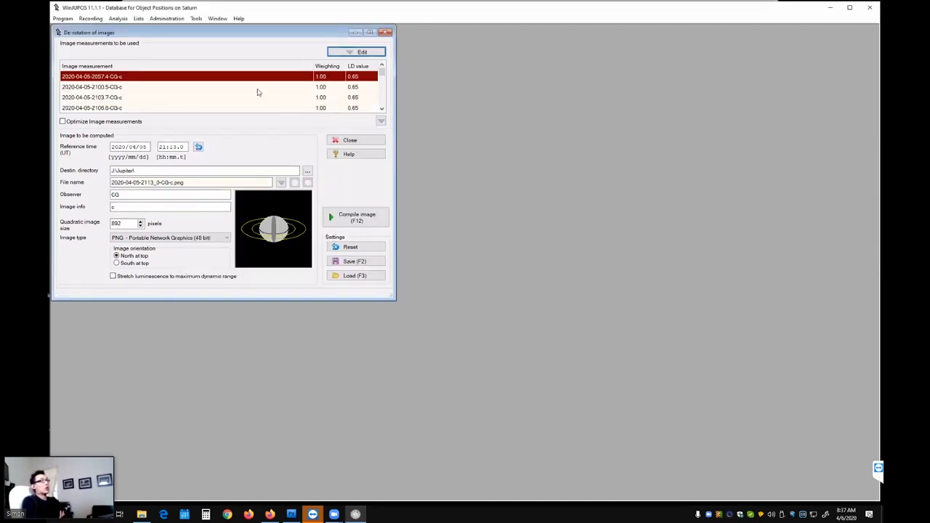
Set the image info to F and reposition the de-rotation window within the workspace.
click(113, 207)
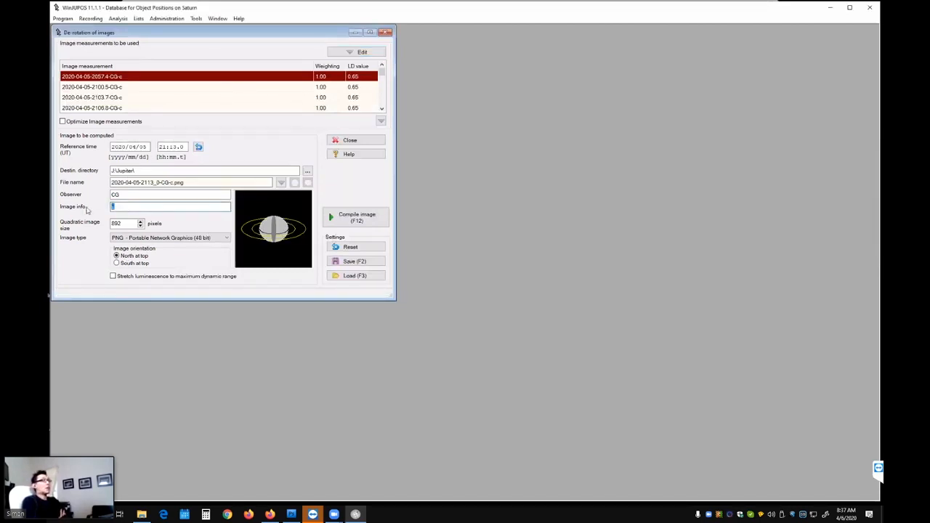
text(F)
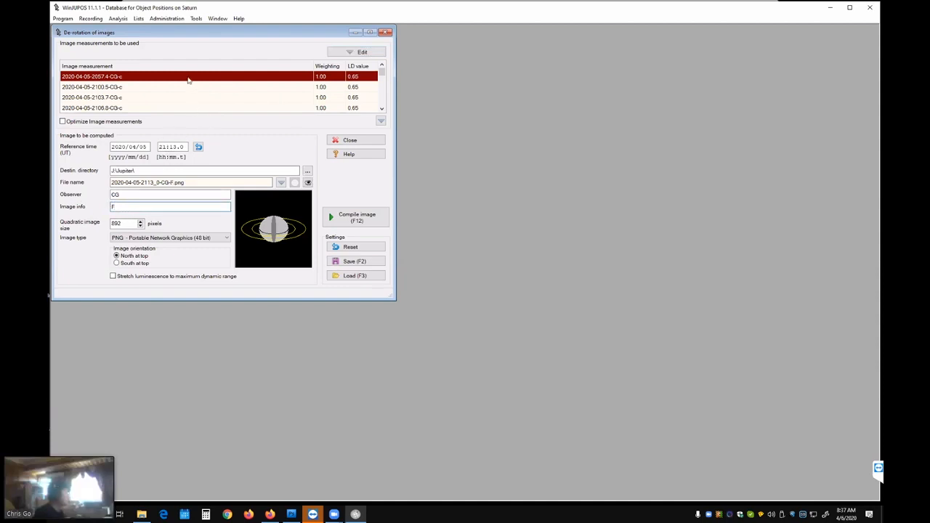
drag(182, 37, 264, 65)
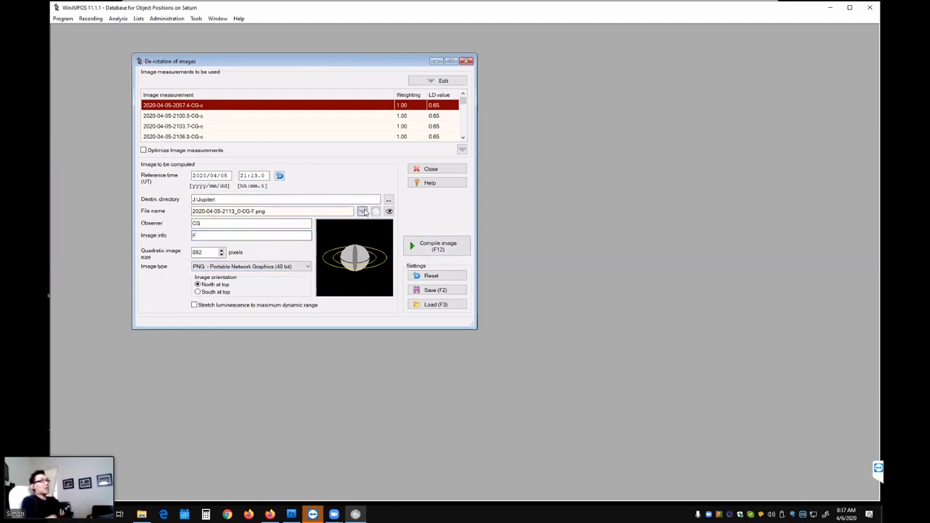
click(365, 211)
click(389, 211)
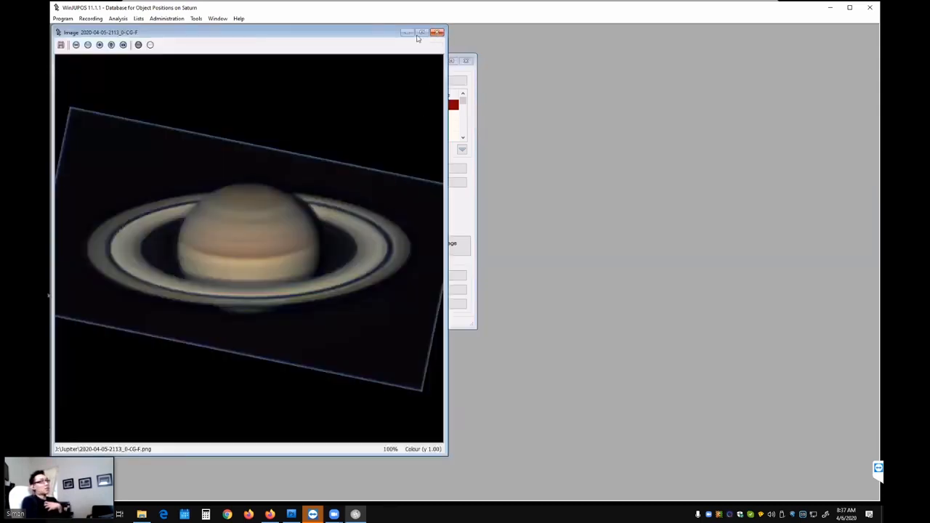
drag(294, 34, 711, 79)
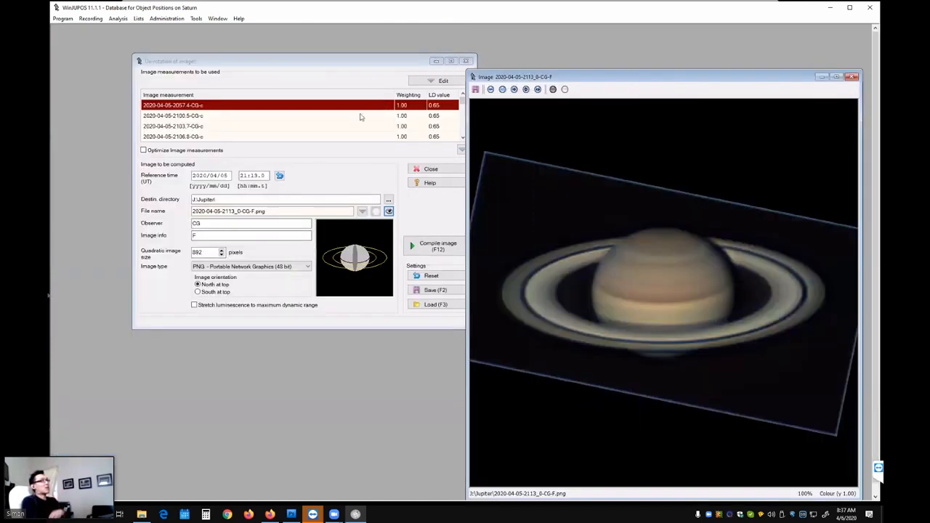
Set the image type to TIFF - Tagged Image File Format (48 bit), compile the de-rotated image, and close its view.
click(285, 267)
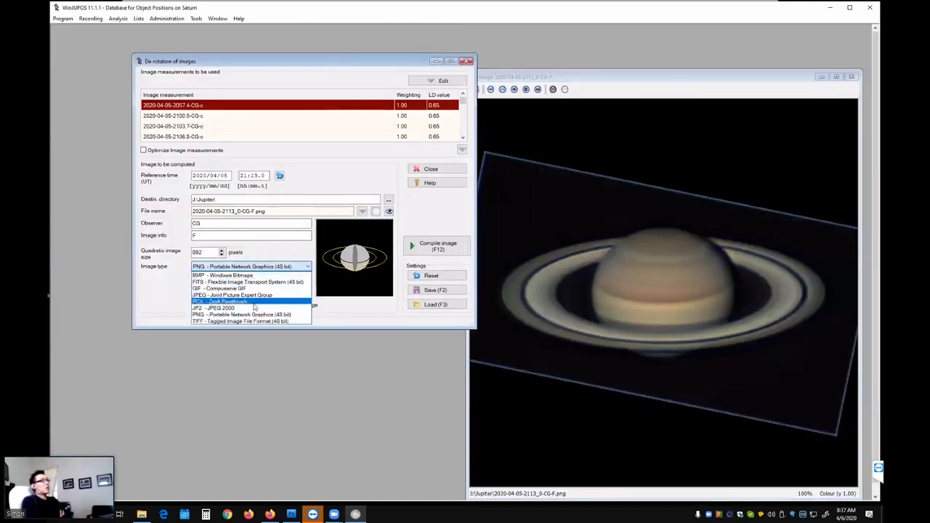
click(247, 321)
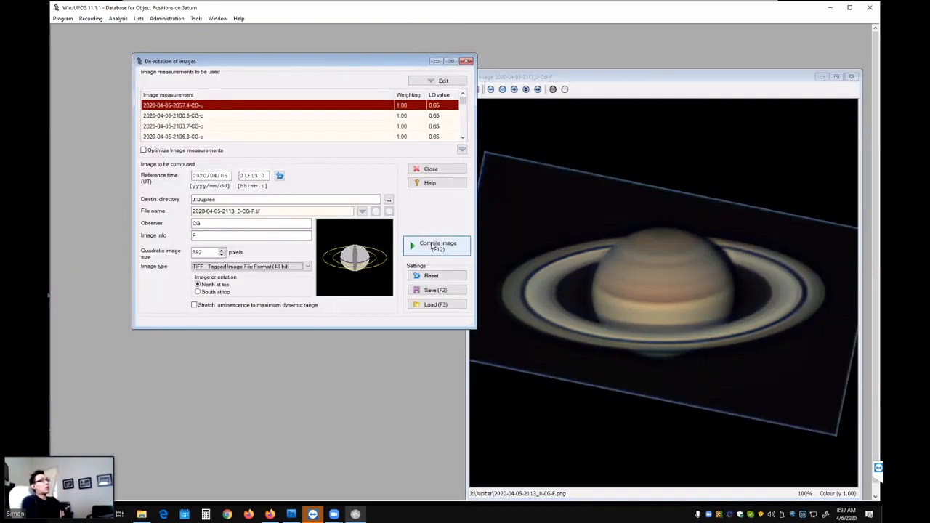
click(433, 247)
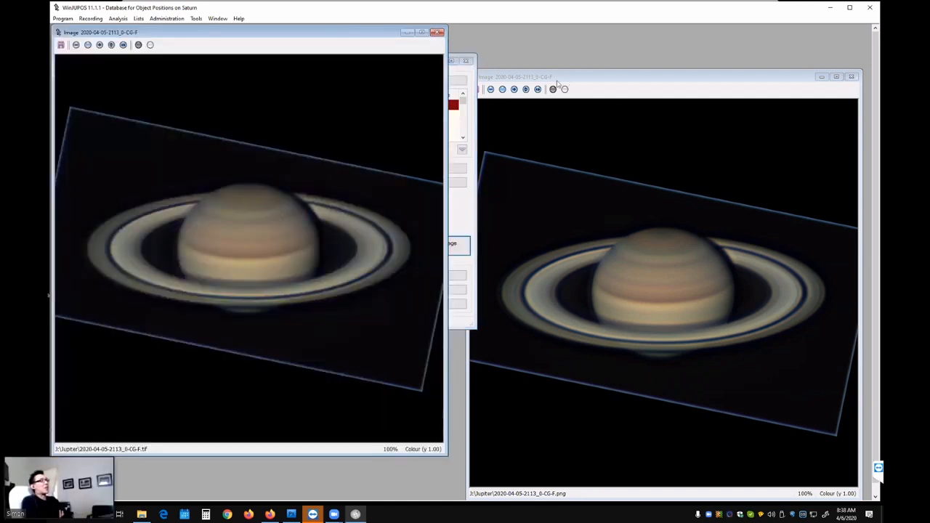
click(437, 32)
Remove all image measurements from the de-rotation list.
click(437, 81)
click(418, 146)
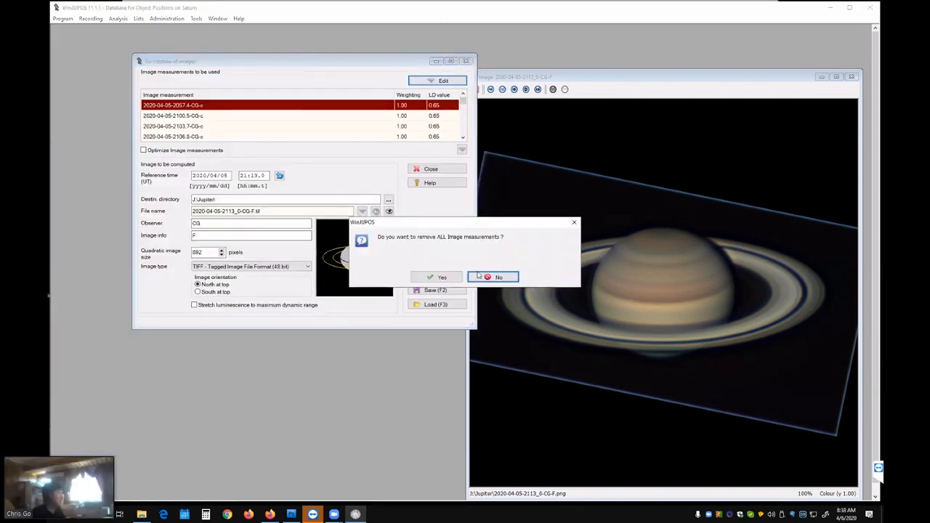
click(435, 277)
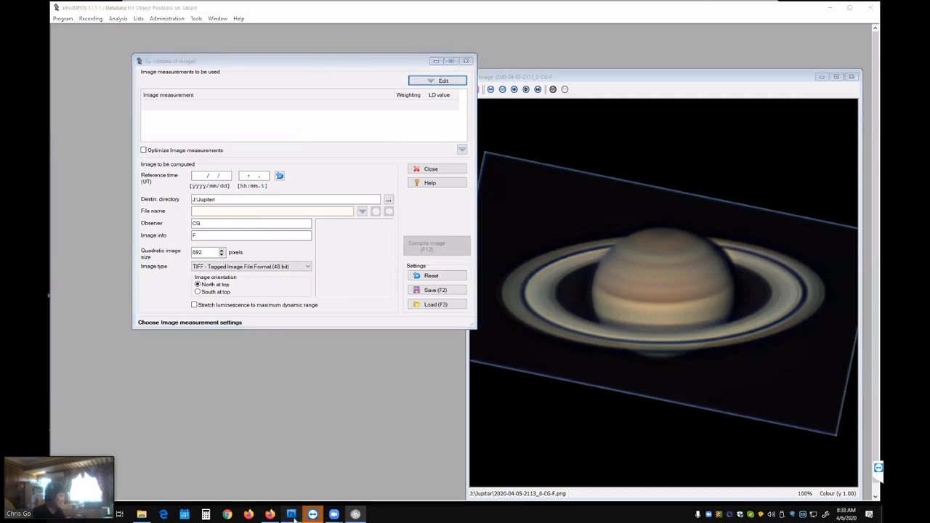
click(291, 514)
click(146, 7)
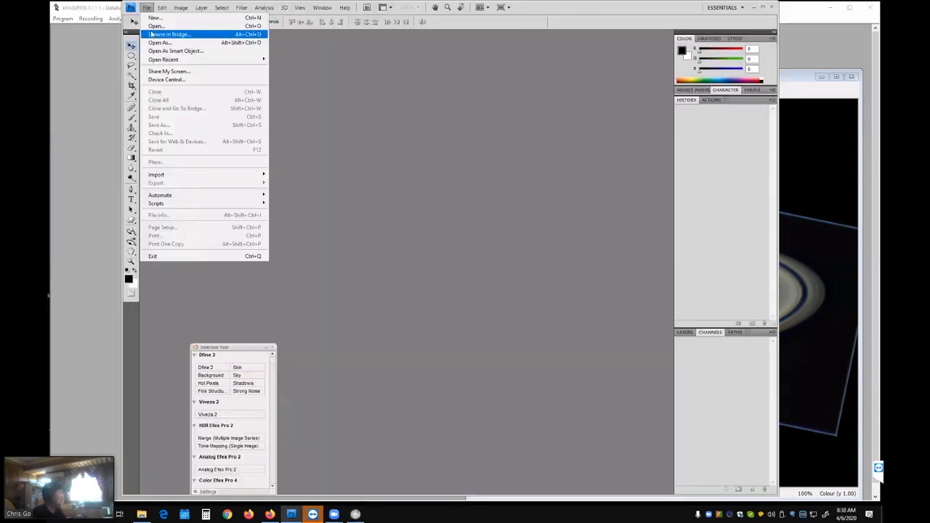
click(152, 35)
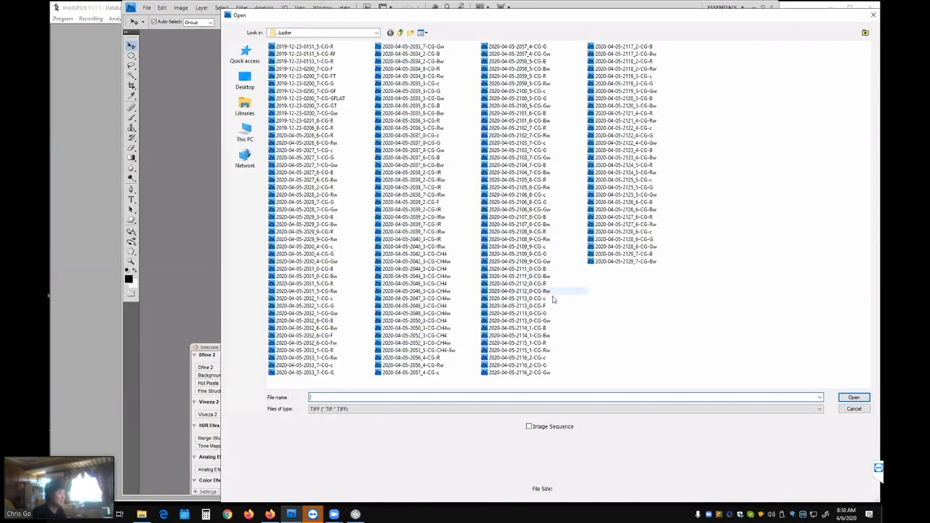
double_click(550, 303)
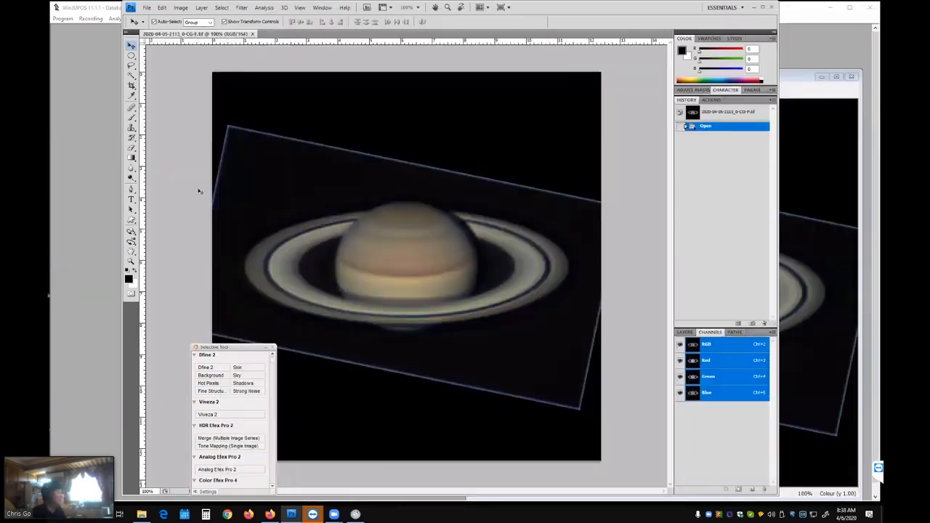
Draw an elliptical marquee around Saturn and its rings, and invert the selection to cover only the background.
click(132, 55)
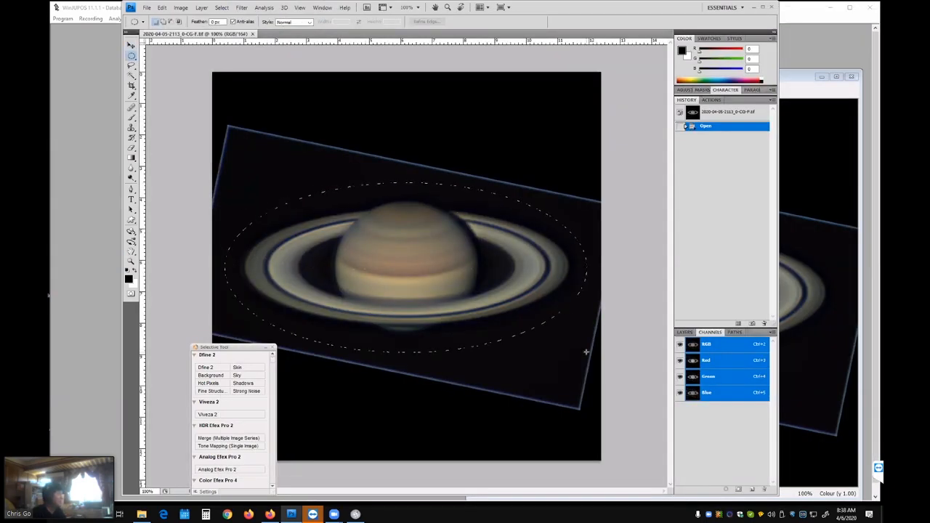
drag(586, 352, 586, 353)
right_click(461, 251)
click(481, 266)
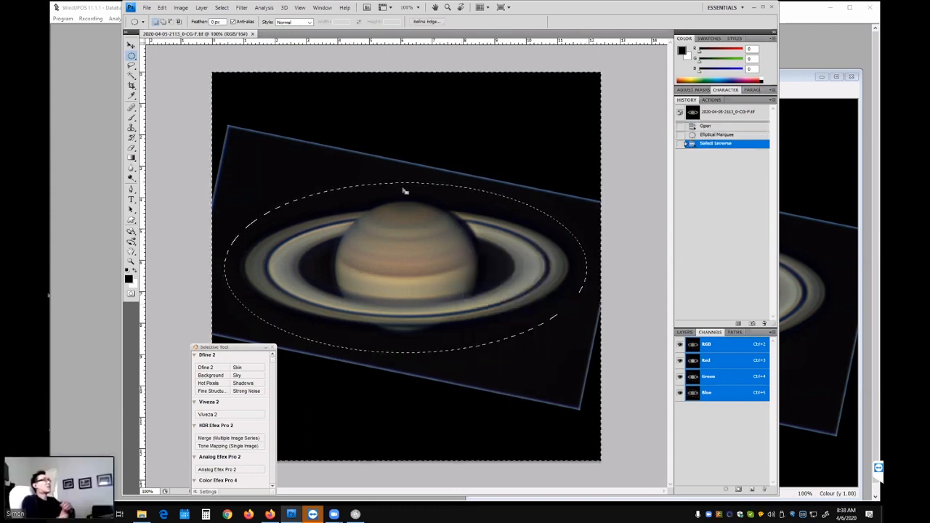
Blacken the selected background with Levels by setting the white output level to 0, and deselect.
click(180, 7)
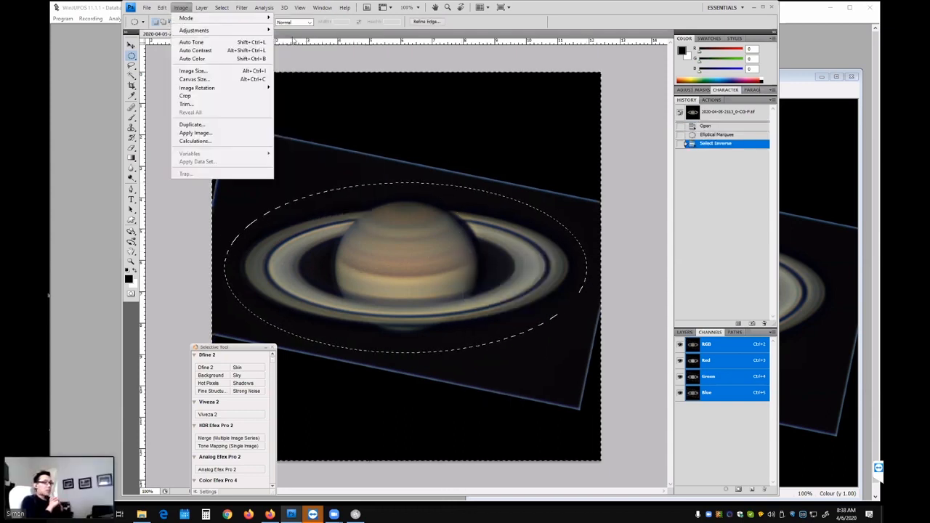
click(297, 38)
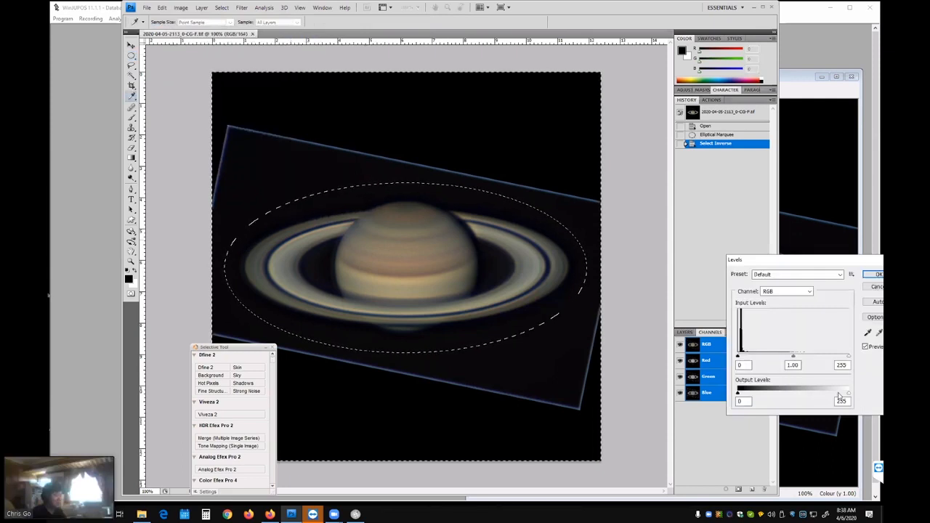
drag(848, 393, 728, 392)
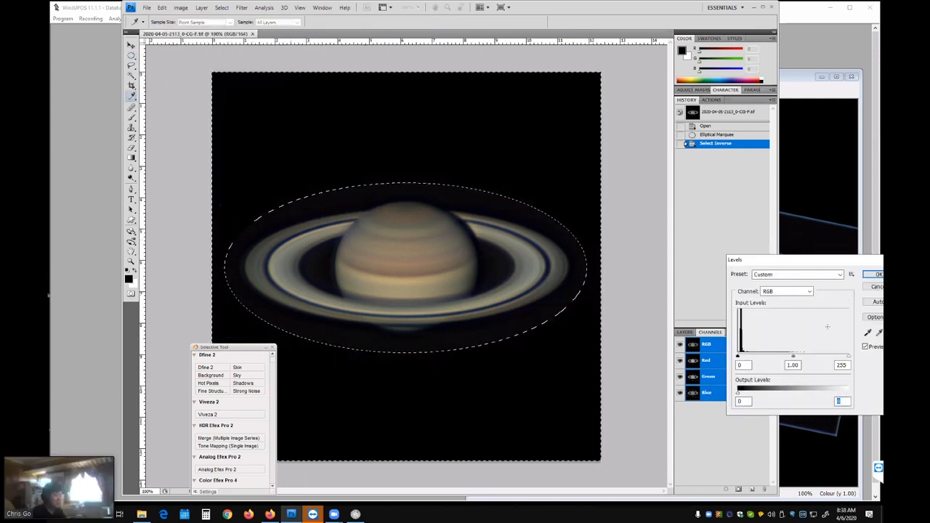
click(876, 274)
click(486, 120)
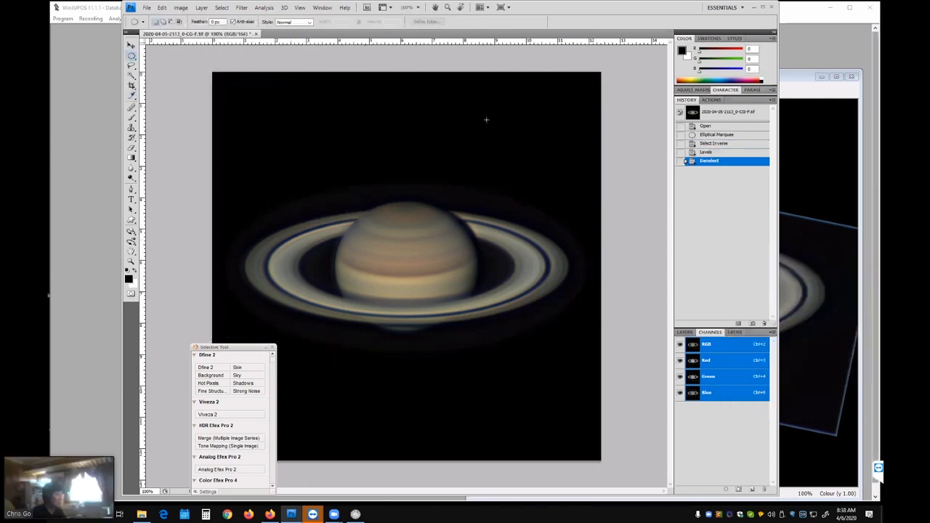
Adjust the RGB Levels by setting the white input level to 200 and slightly raising the black input level.
click(181, 7)
mouse_move(211, 27)
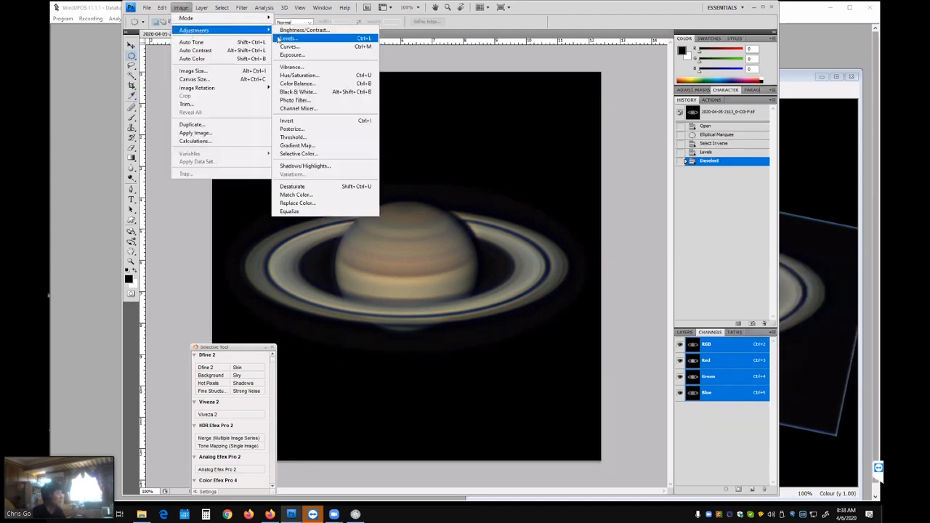
click(298, 37)
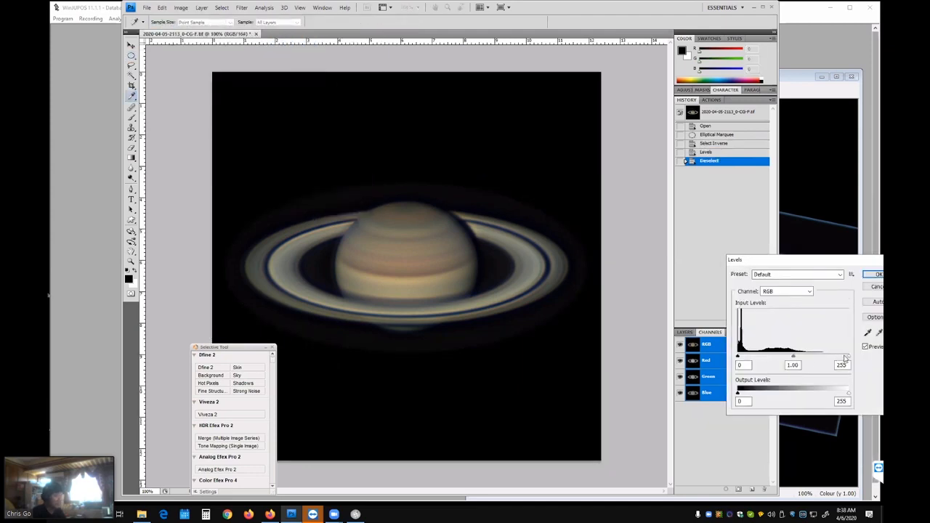
drag(845, 357, 823, 360)
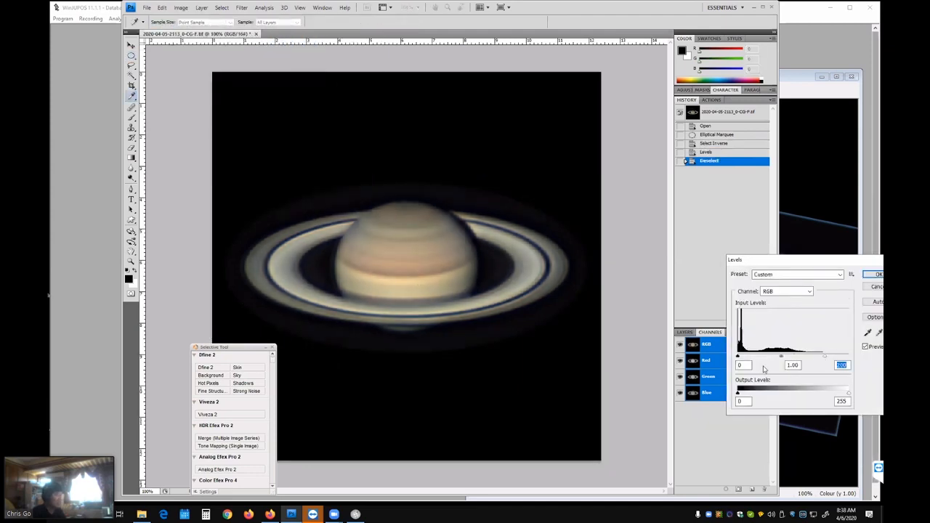
click(738, 357)
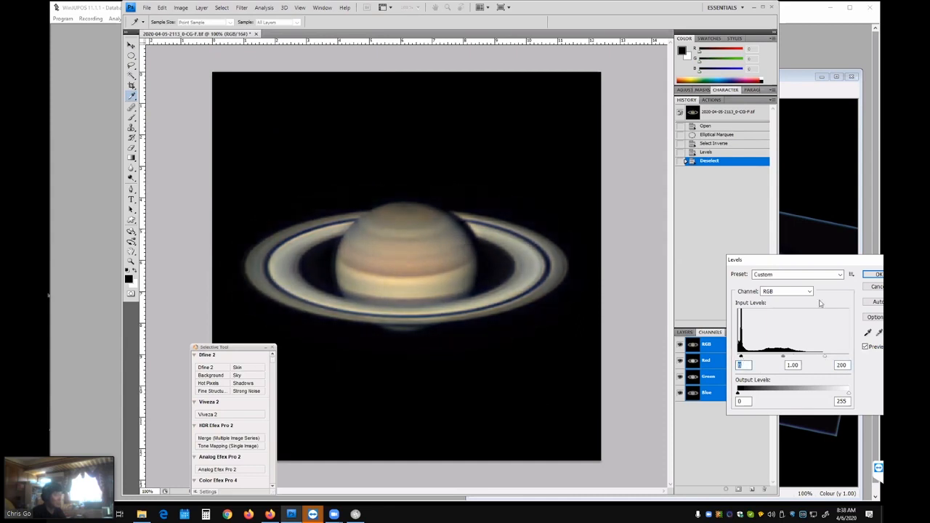
click(877, 274)
Despeckle the image and sharpen it with Sharpener Pro 3 Output Sharpener using the hard preset.
click(241, 7)
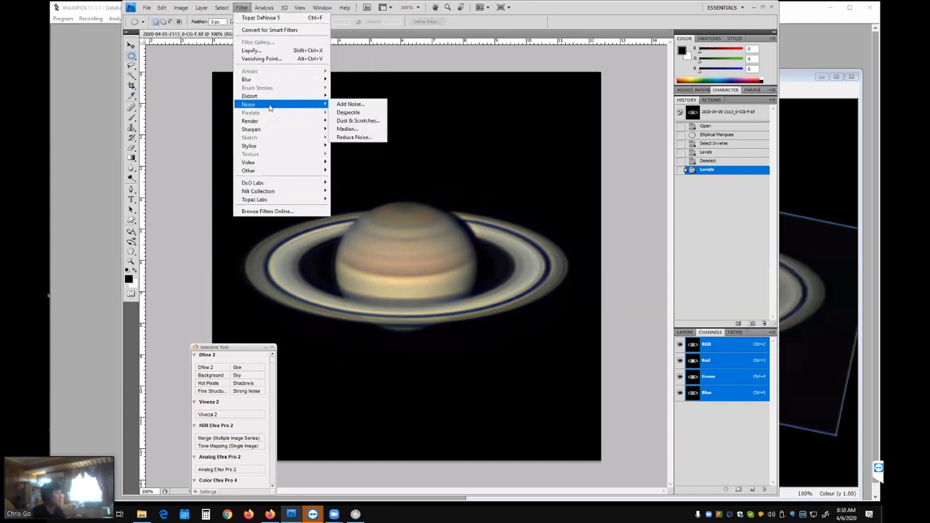
click(348, 112)
click(241, 7)
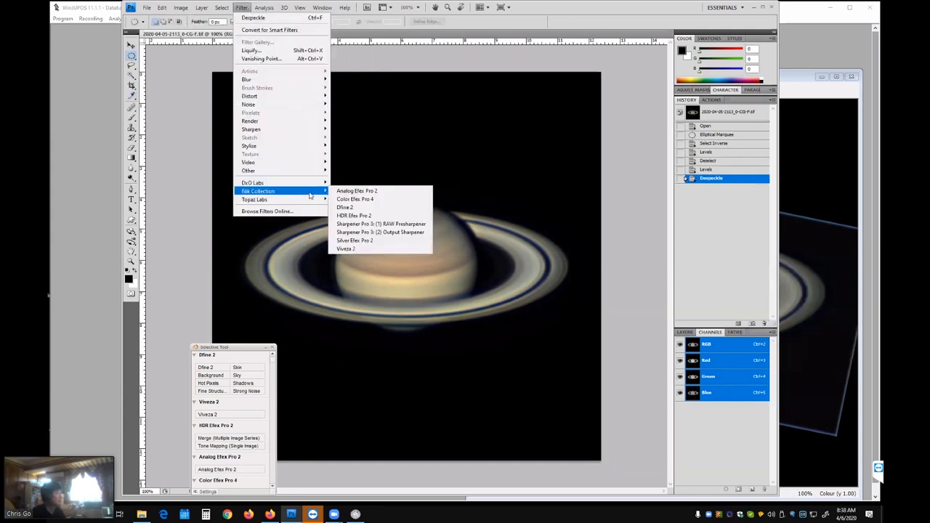
click(401, 229)
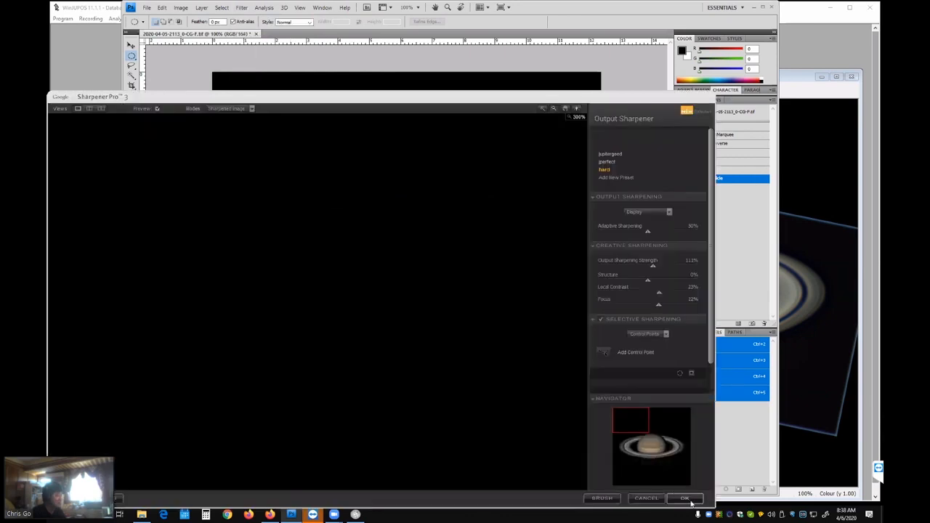
click(685, 499)
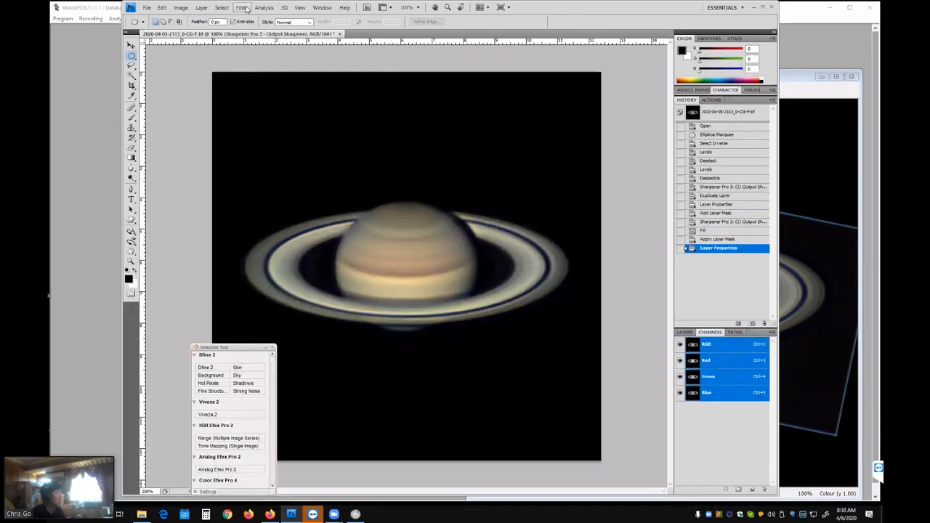
Reduce the image noise with Topaz DeNoise 5, using the JPEG - light preset at overall strength 0.11.
click(241, 7)
mouse_move(303, 199)
click(398, 223)
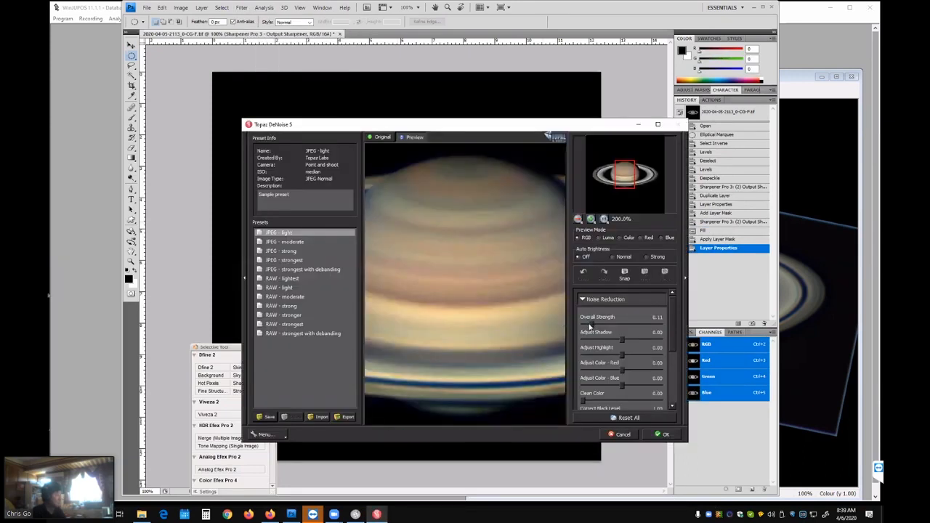
click(652, 435)
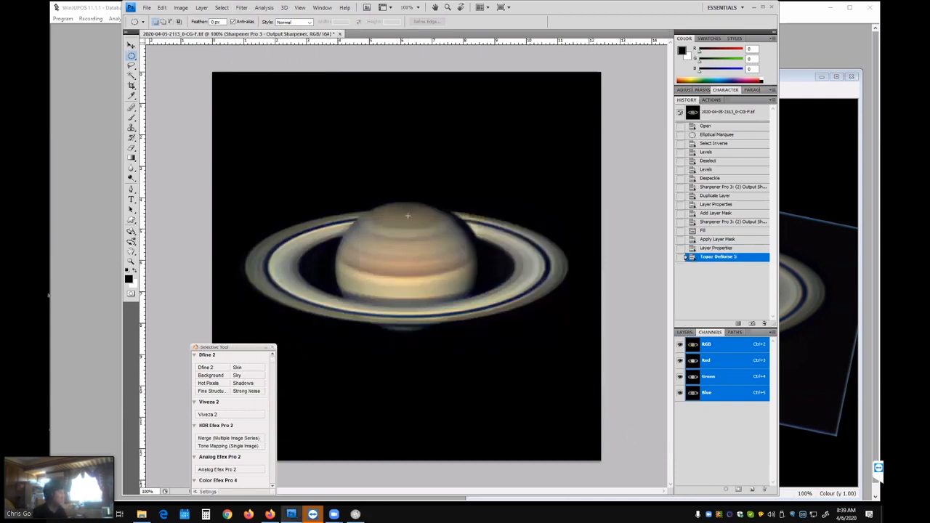
Brighten the blue channel with Levels by lowering its white input level toward the end of the histogram.
click(723, 393)
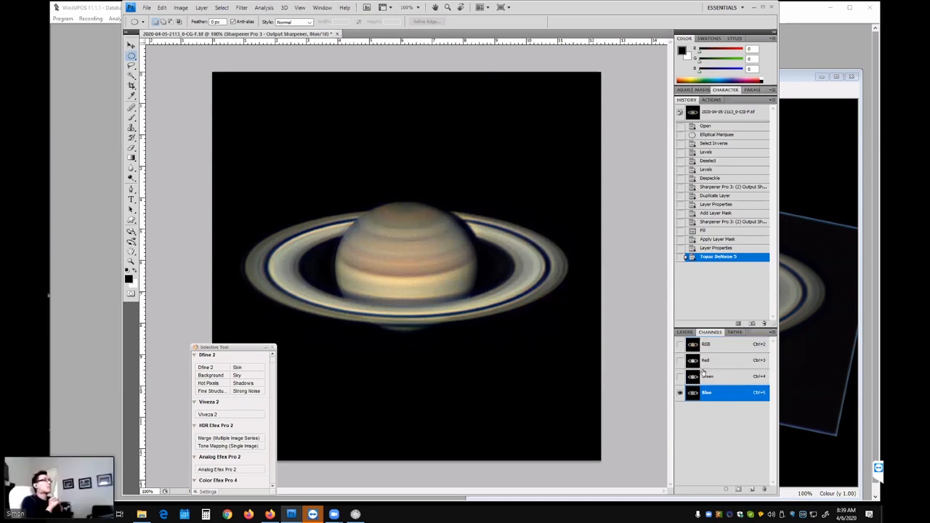
click(180, 7)
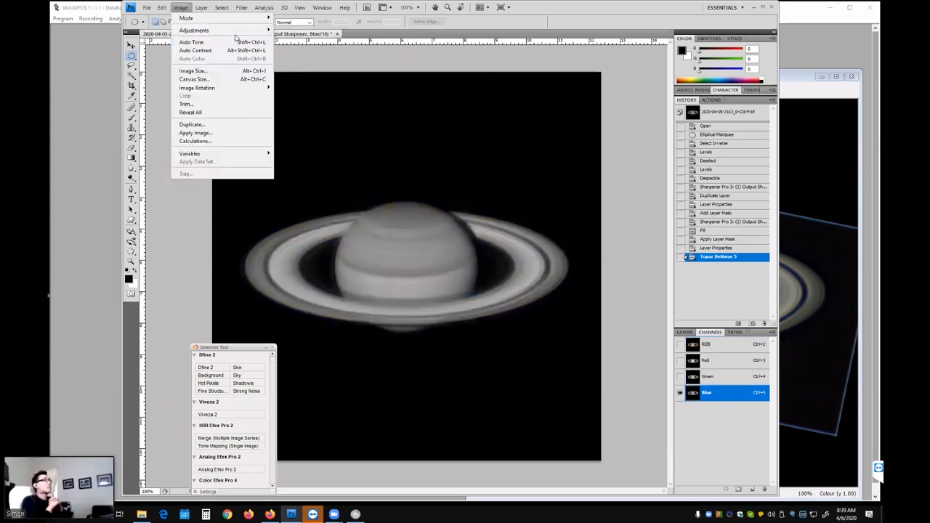
mouse_move(234, 32)
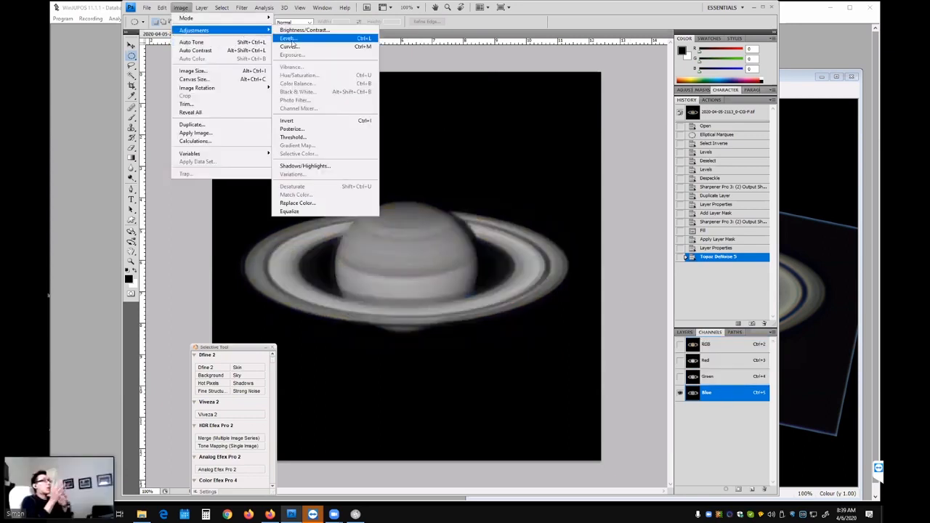
click(289, 38)
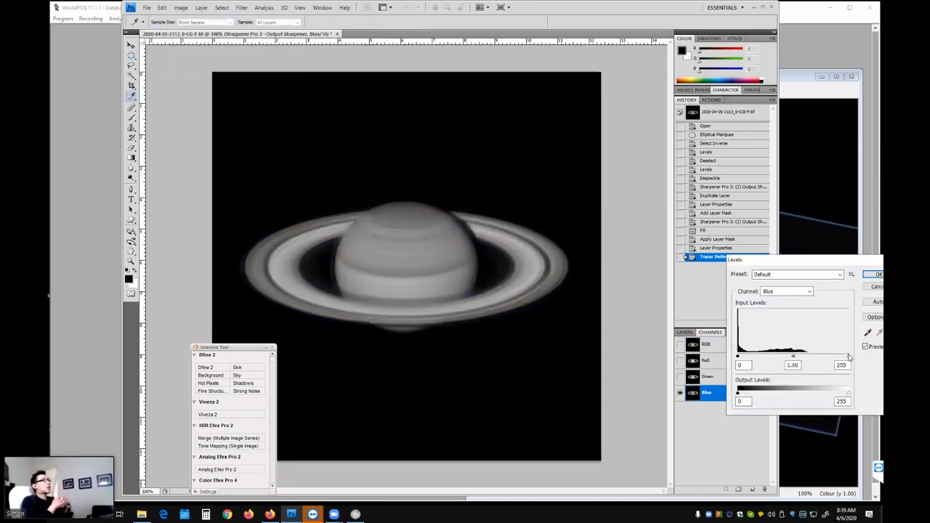
drag(848, 356, 829, 356)
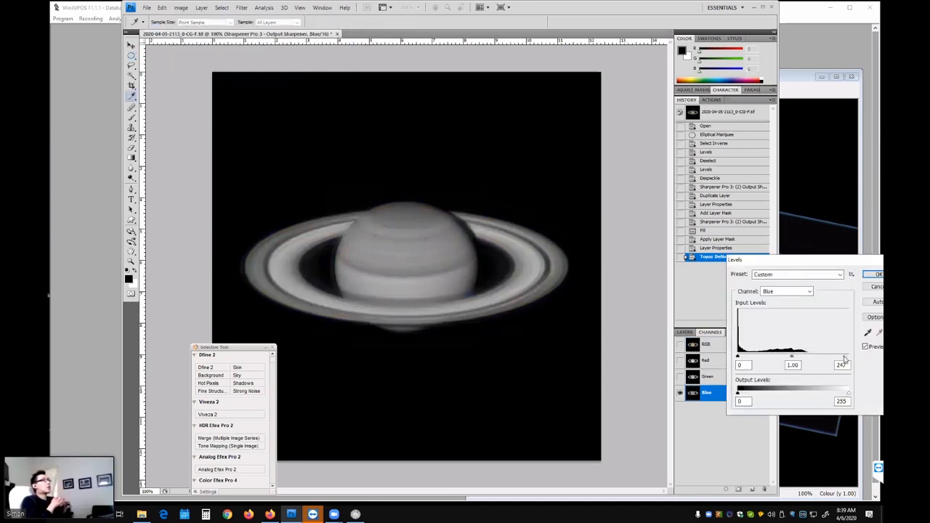
click(877, 274)
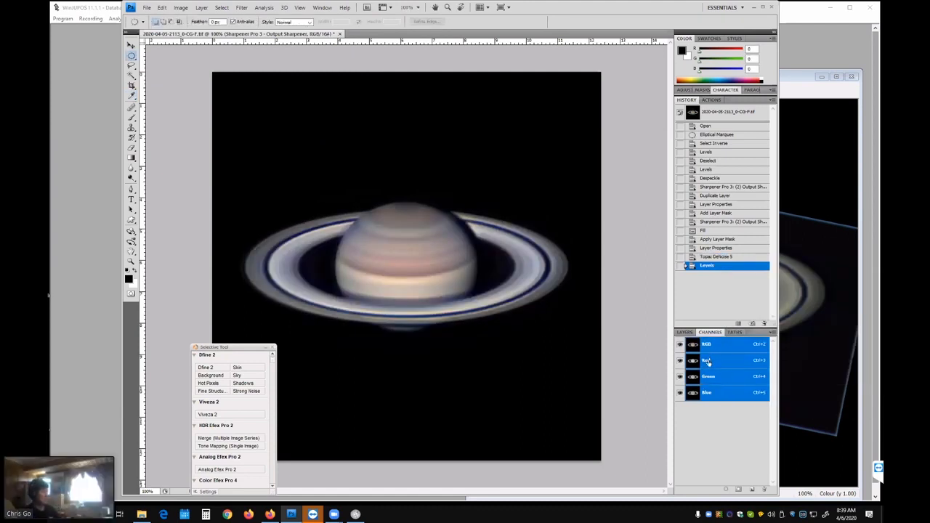
Raise the blue channel's black input level to about 5 with Levels, and return to the RGB composite.
click(731, 399)
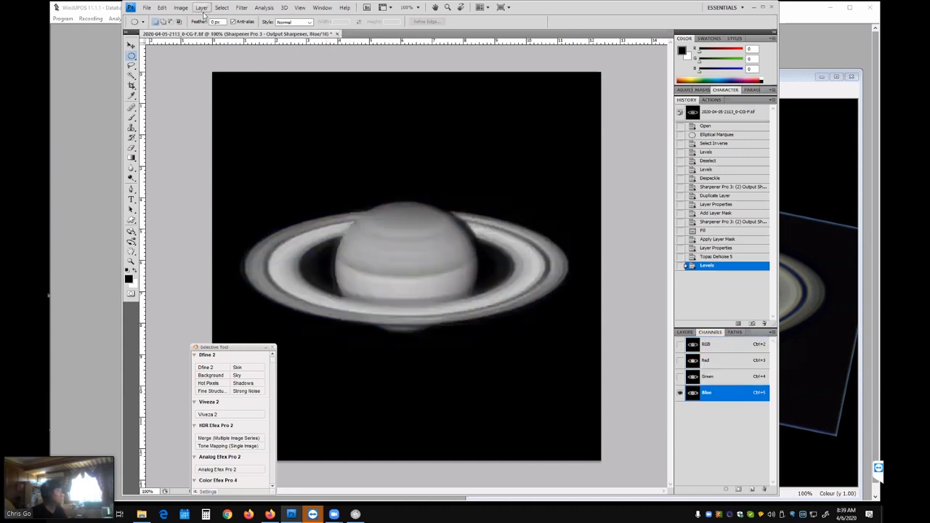
click(181, 8)
mouse_move(218, 32)
click(297, 36)
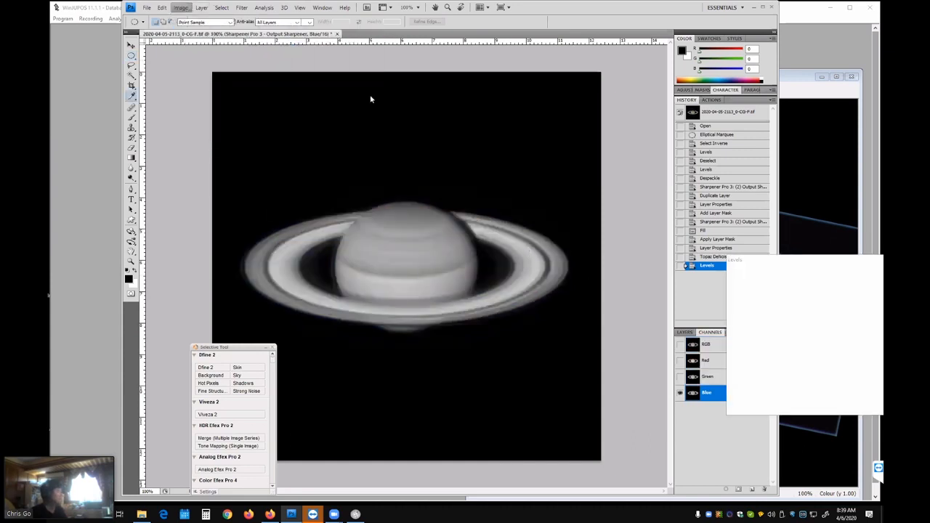
drag(737, 356, 739, 357)
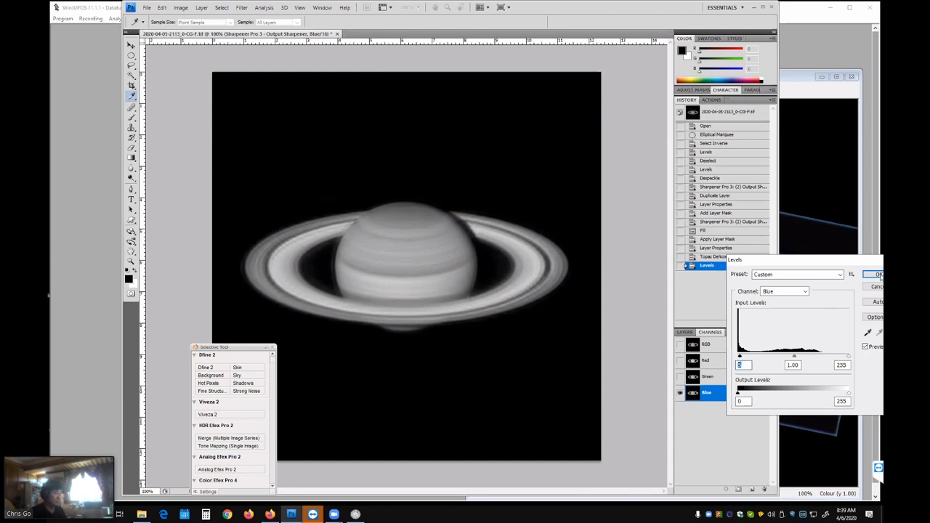
click(878, 274)
click(717, 346)
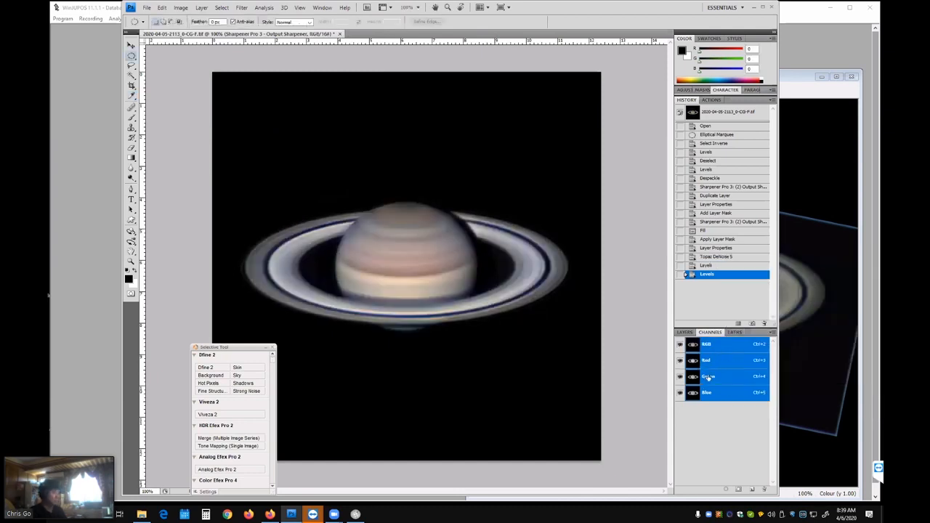
Compare the green and red channels, and set the green channel's white input level to 242 with Levels.
click(708, 377)
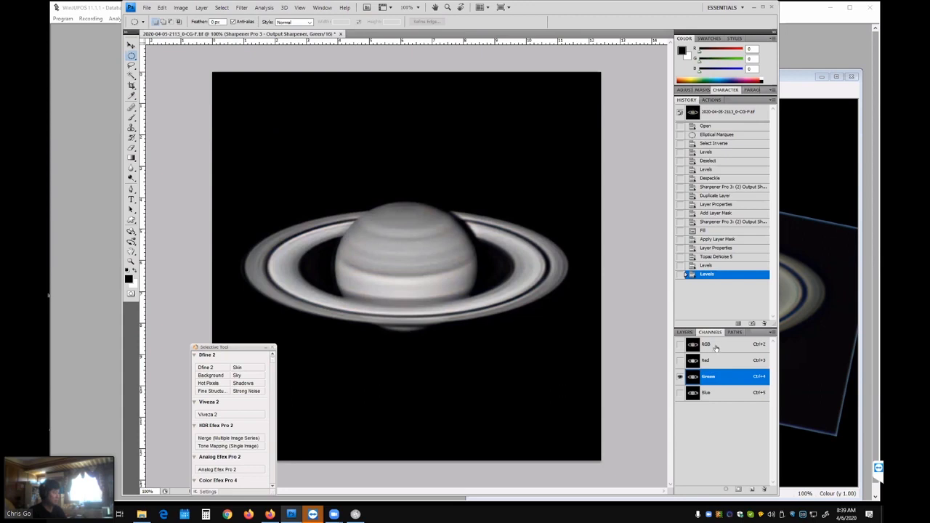
click(715, 346)
click(701, 360)
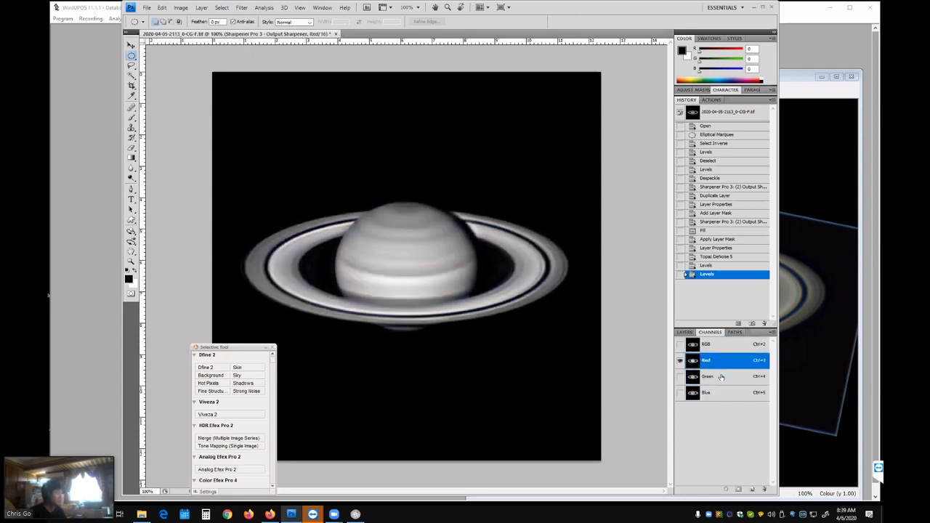
click(721, 377)
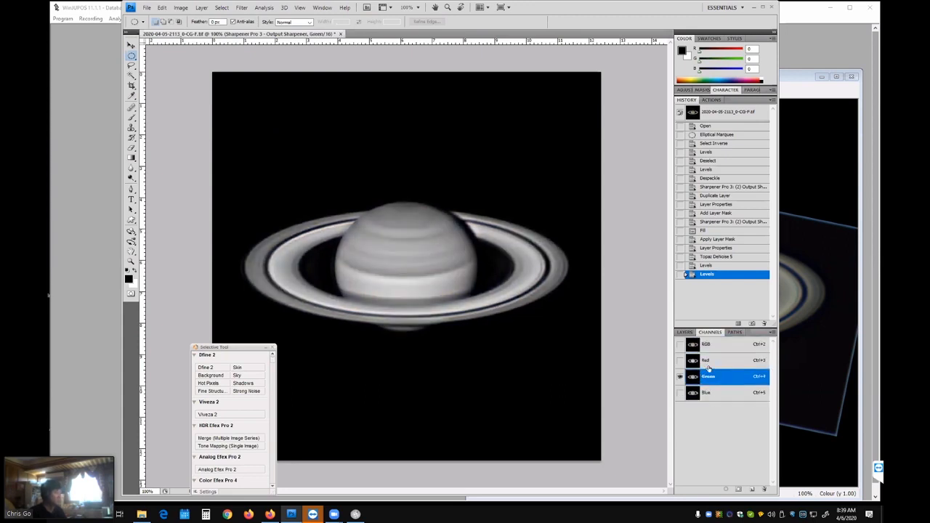
click(180, 7)
mouse_move(218, 30)
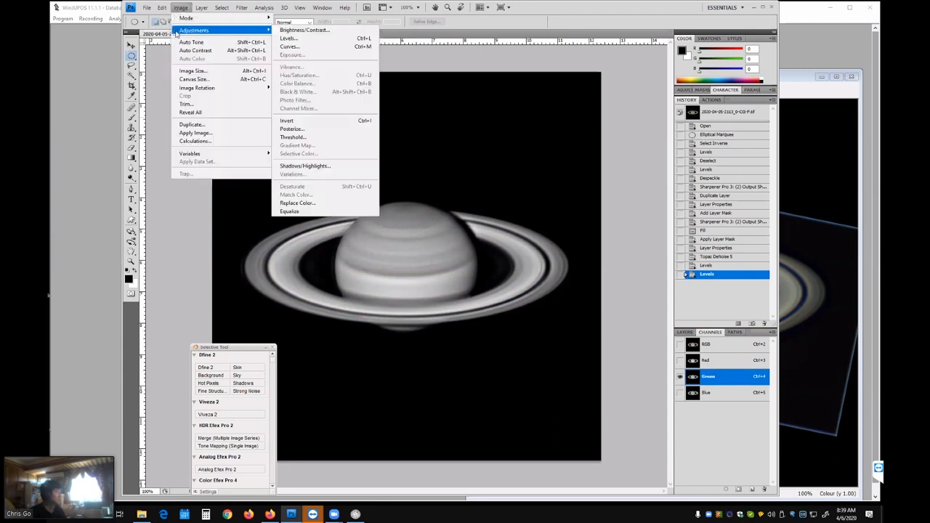
click(284, 37)
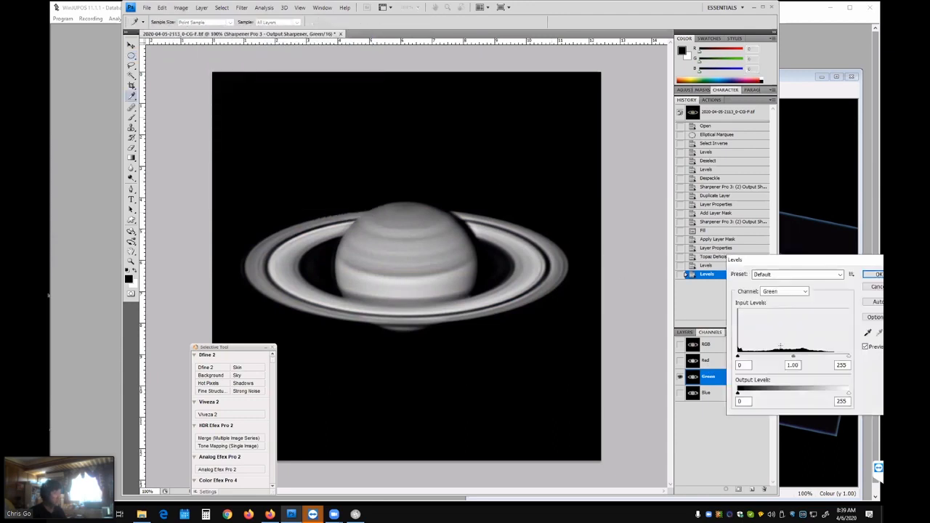
drag(848, 356, 840, 358)
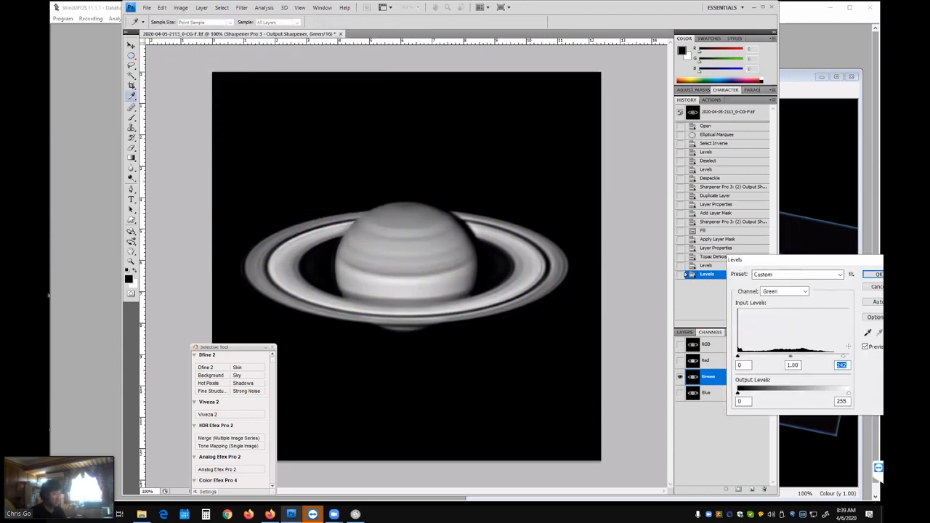
click(878, 274)
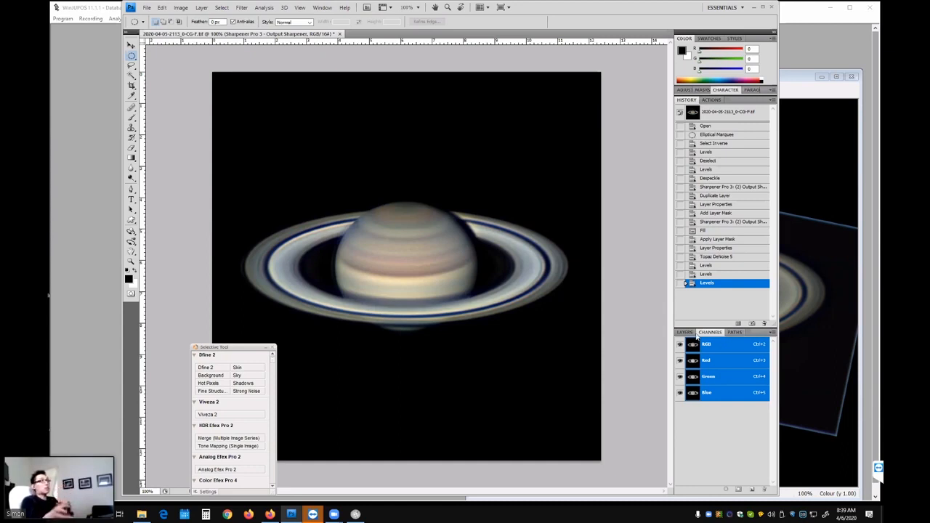
Apply the Despeckle filter to the color-balanced RGB composite.
click(241, 7)
mouse_move(305, 96)
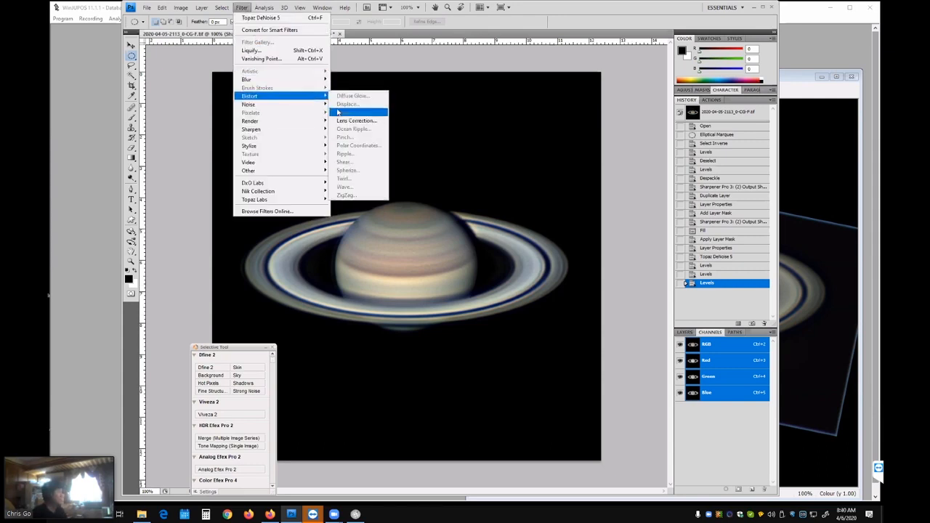
click(347, 112)
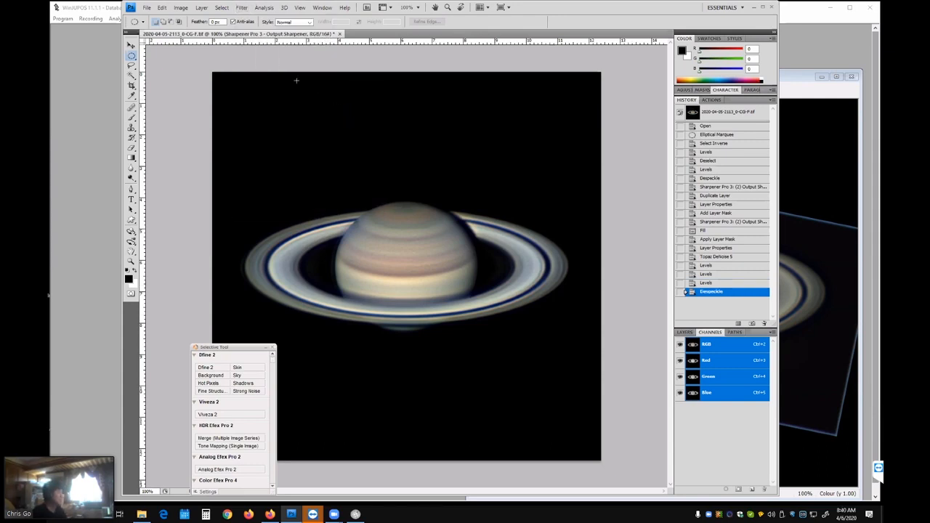
Apply the Dust & Scratches filter to the RGB composite with a radius of 1 pixel and a threshold of 0 levels.
click(242, 7)
mouse_move(270, 106)
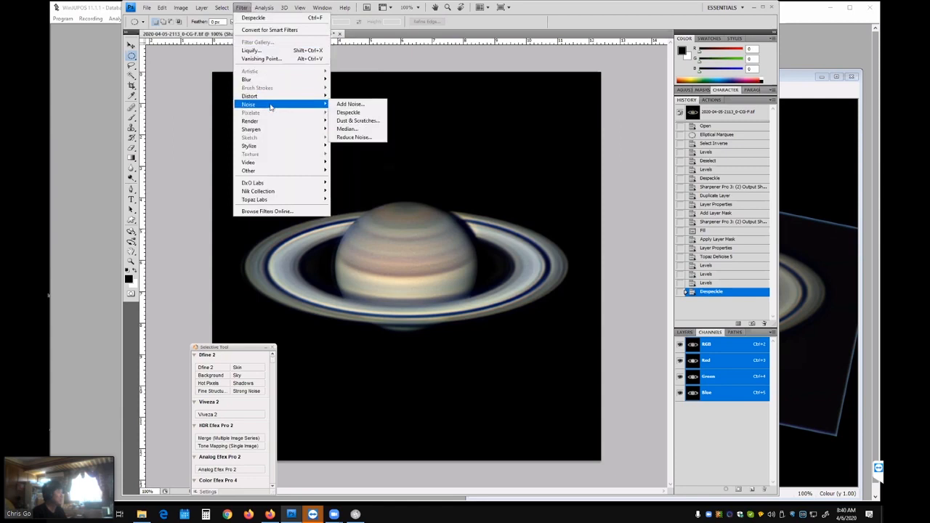
click(356, 121)
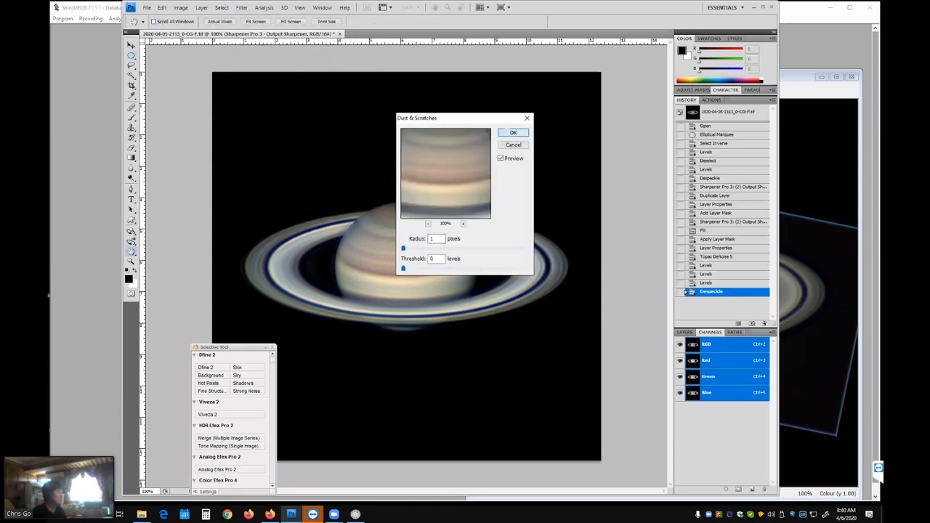
click(513, 132)
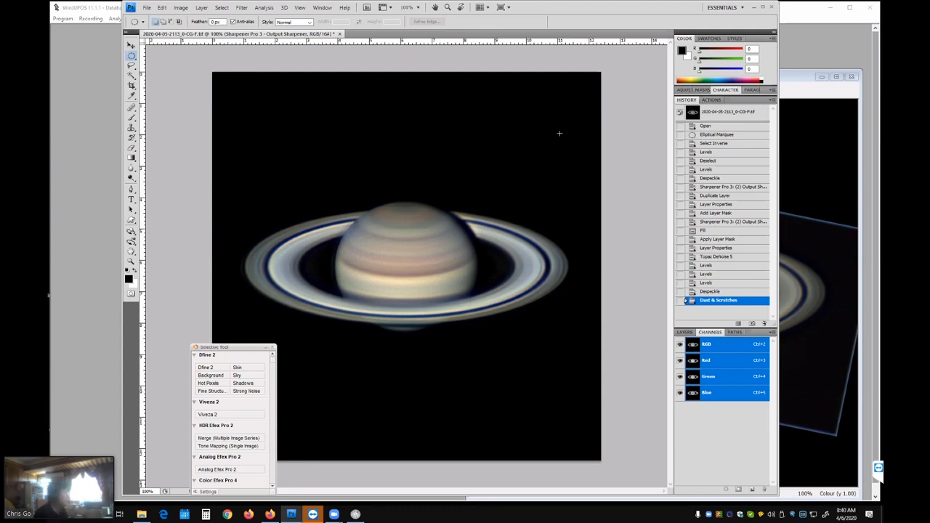
Compare the red, green and blue channels one after another, and return to the RGB composite.
click(721, 365)
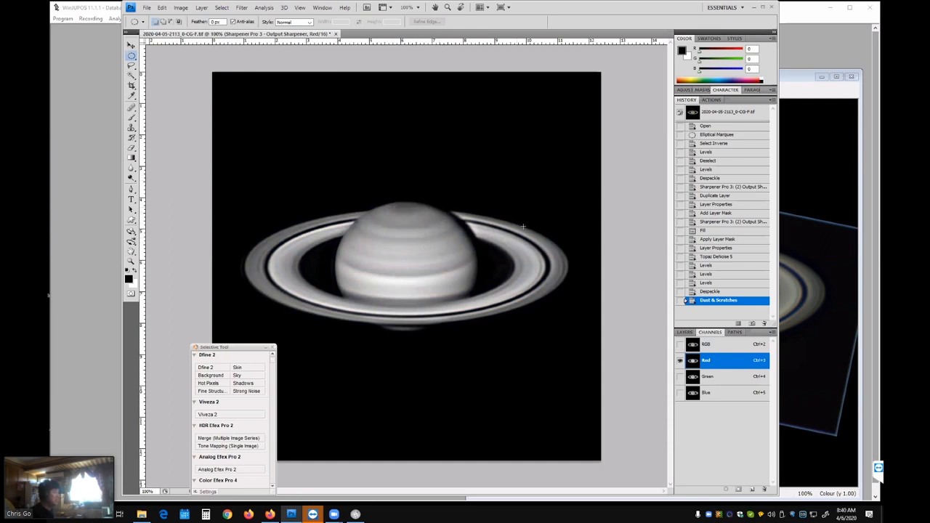
click(719, 378)
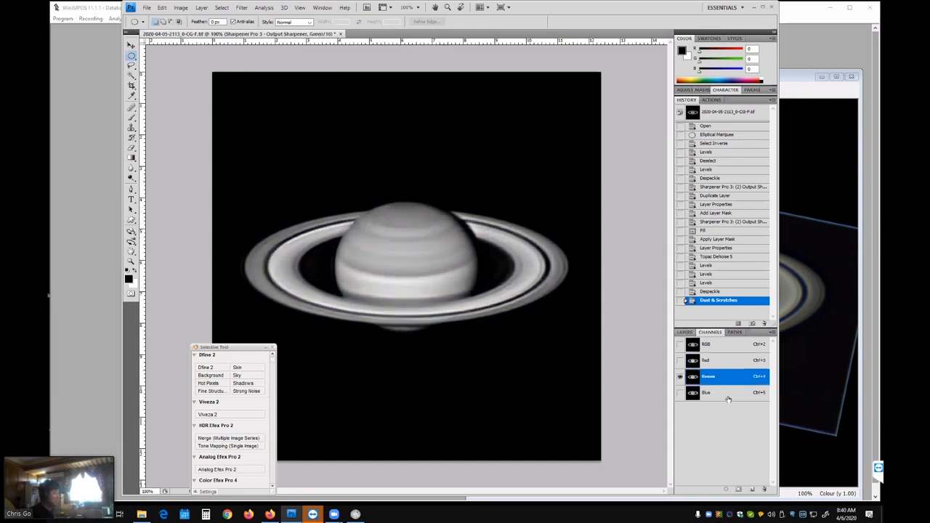
click(726, 394)
click(711, 352)
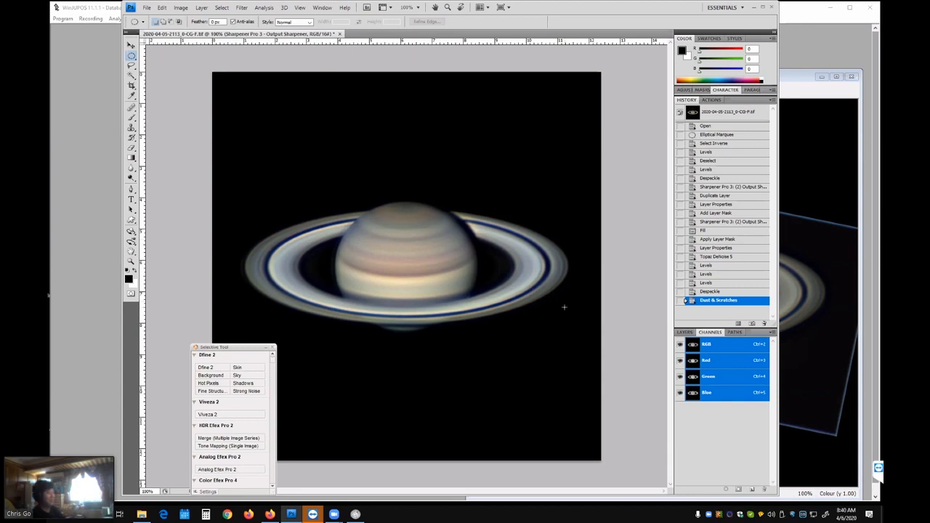
Dim the blue channel slightly by lowering its white output level in Levels, and return to the RGB composite.
click(712, 393)
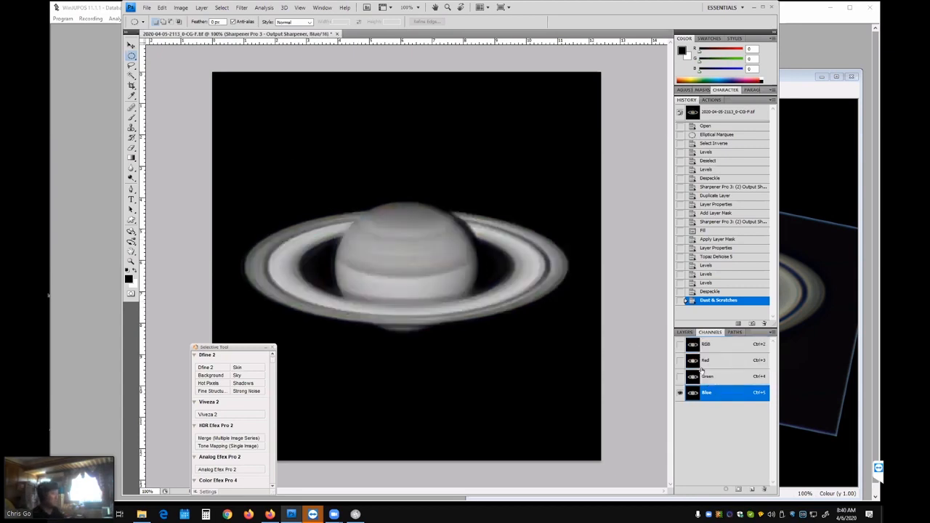
click(180, 7)
mouse_move(195, 30)
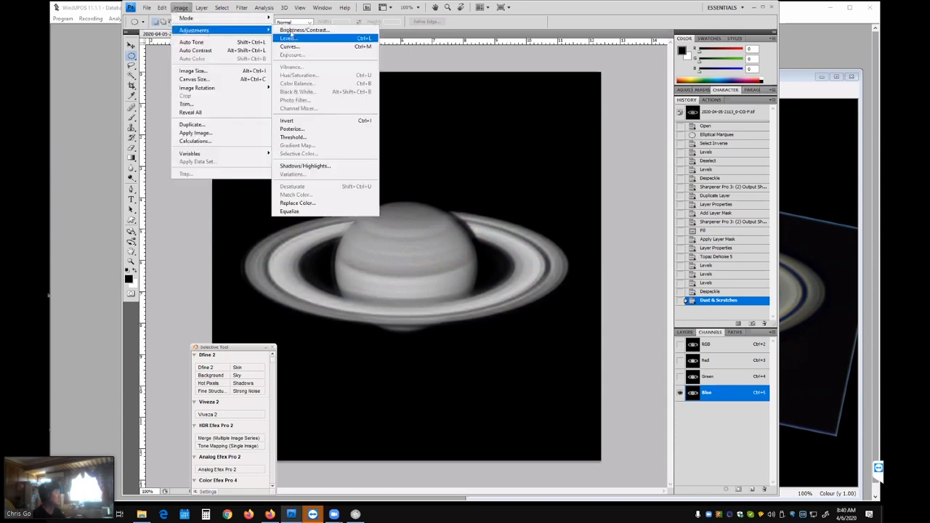
click(291, 37)
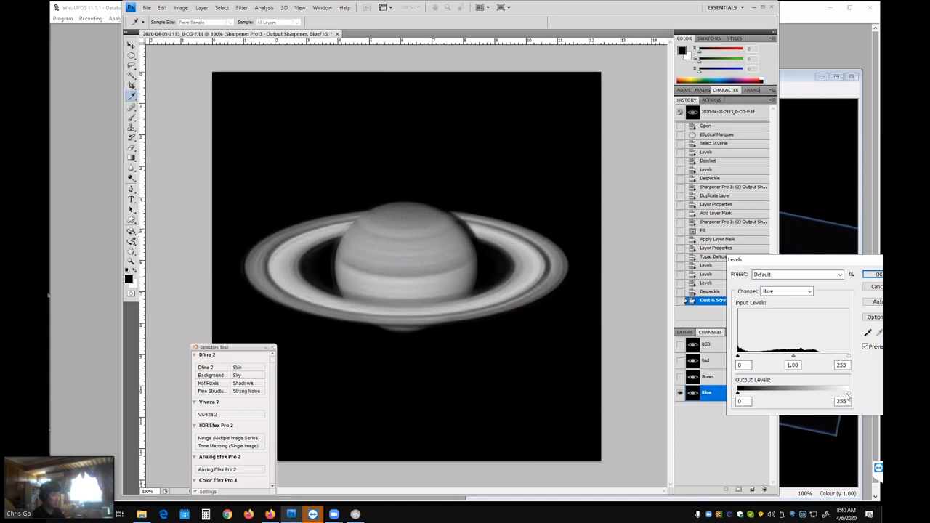
drag(847, 394, 844, 393)
click(876, 275)
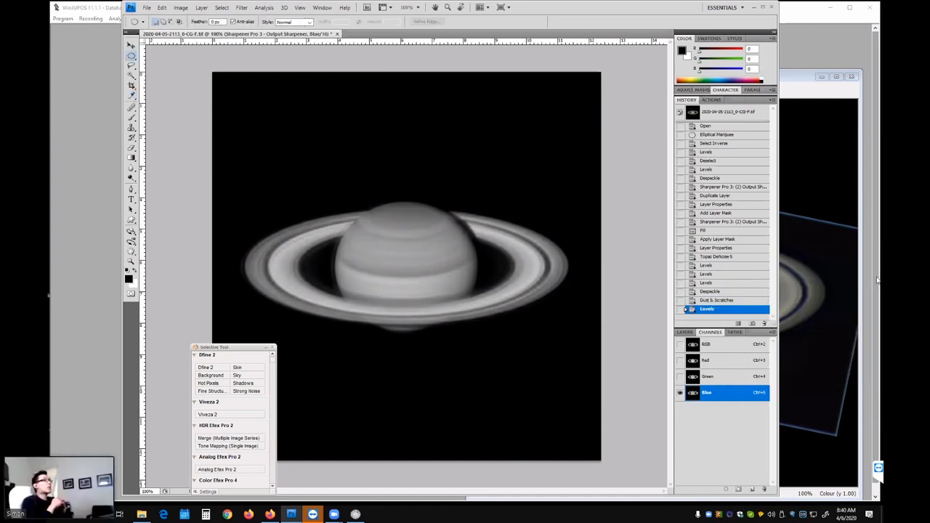
click(727, 350)
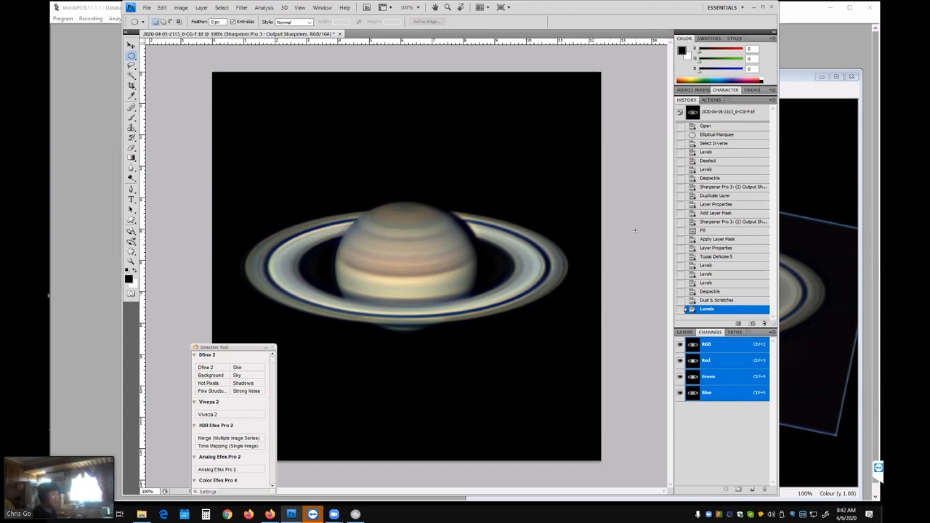
Lower the green channel's white output level slightly with Levels, and show the RGB composite again.
click(716, 376)
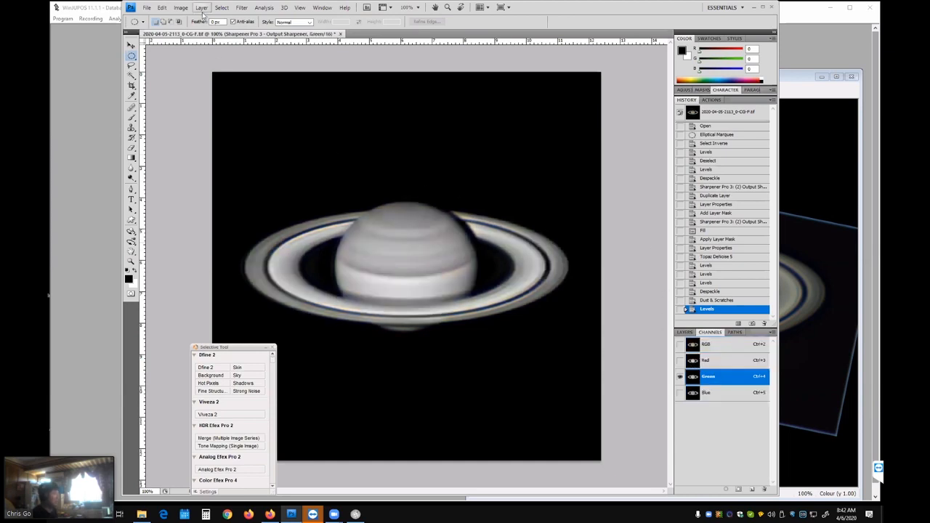
click(180, 7)
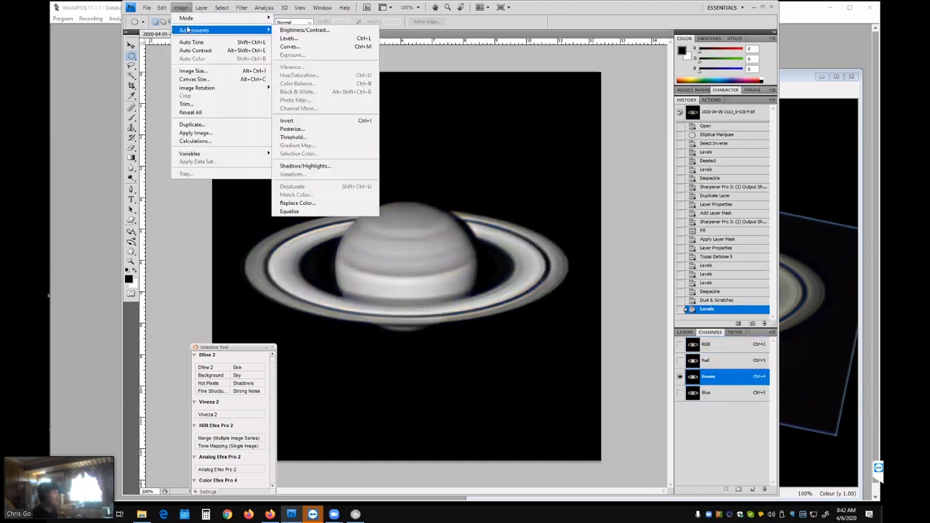
click(299, 42)
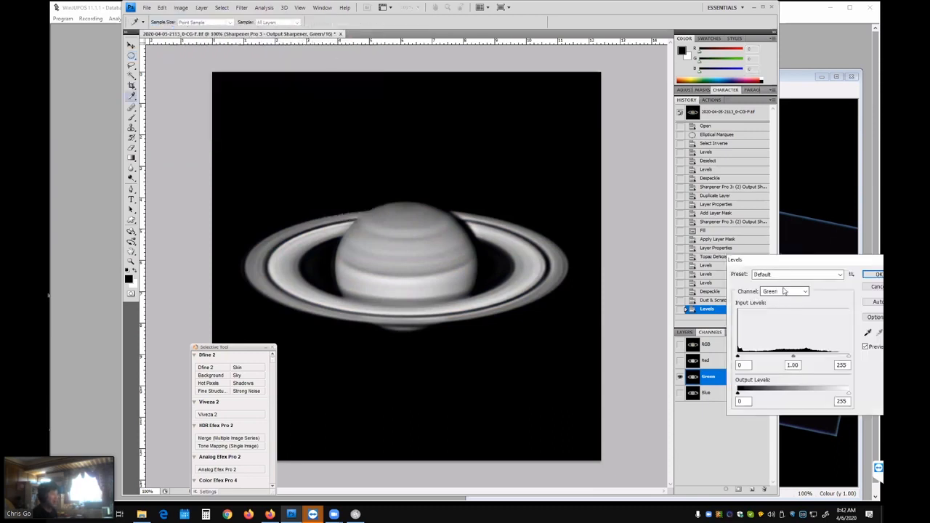
drag(792, 260, 646, 268)
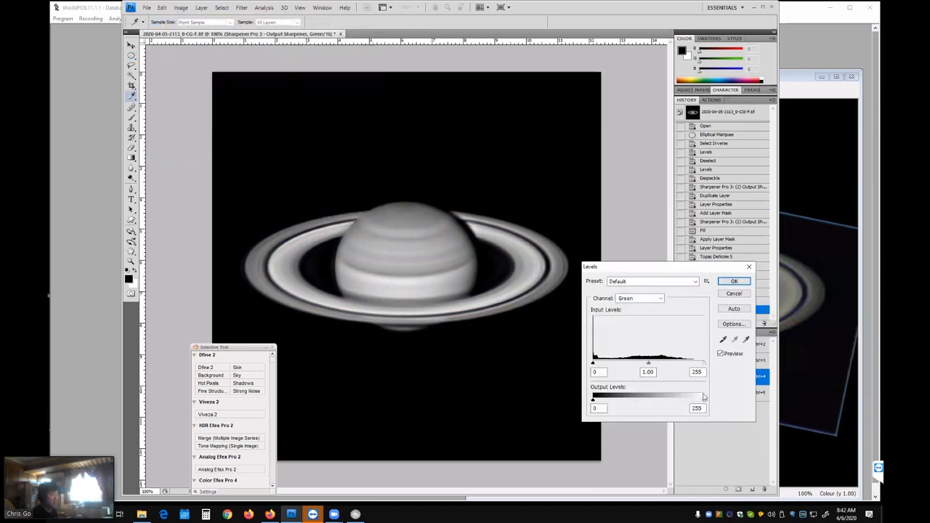
drag(704, 401, 701, 402)
click(733, 281)
click(715, 350)
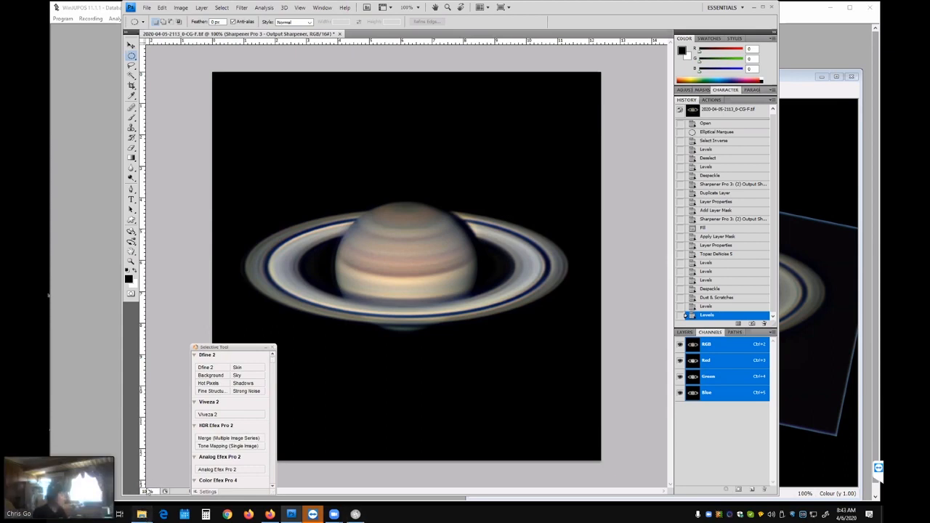
Browse the Jupiter folder and the jupdata and jupiter folders on New Volume (L:) in File Explorer, and return to Photoshop.
click(142, 514)
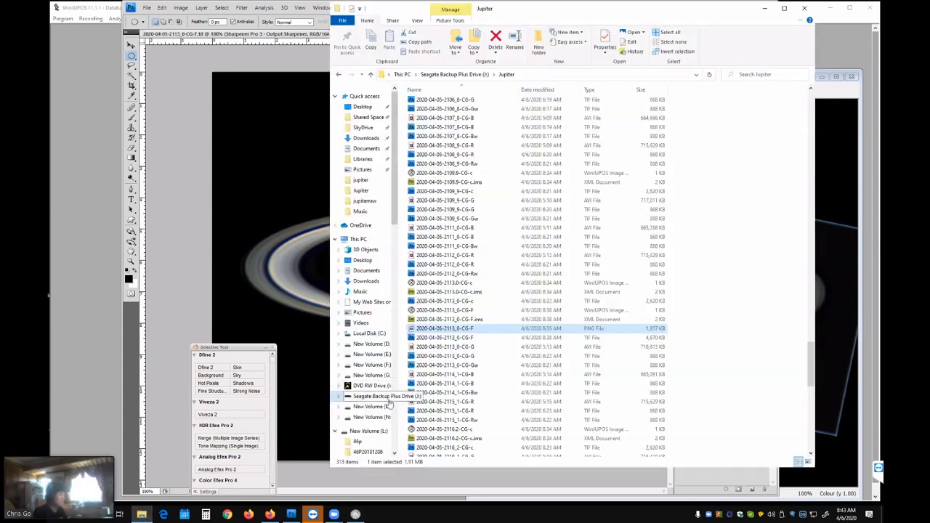
scroll(509, 138, up, 15)
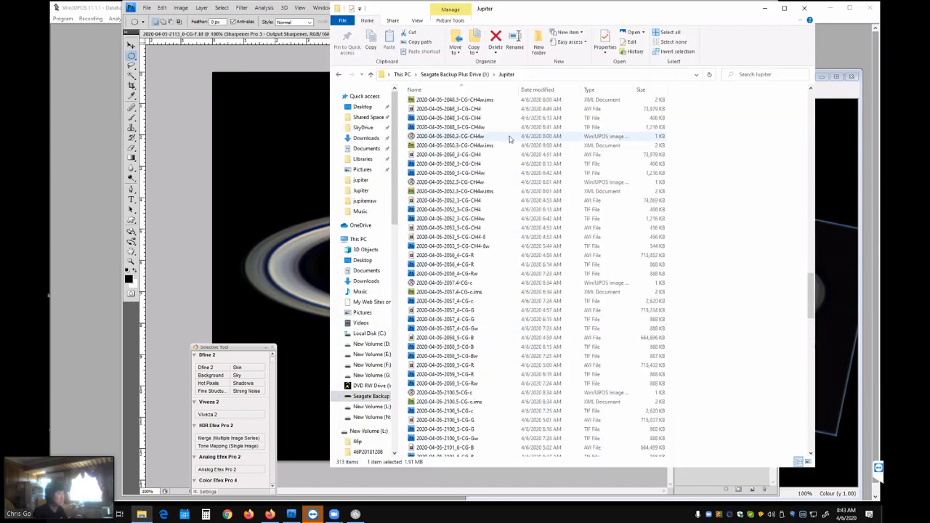
scroll(509, 138, up, 15)
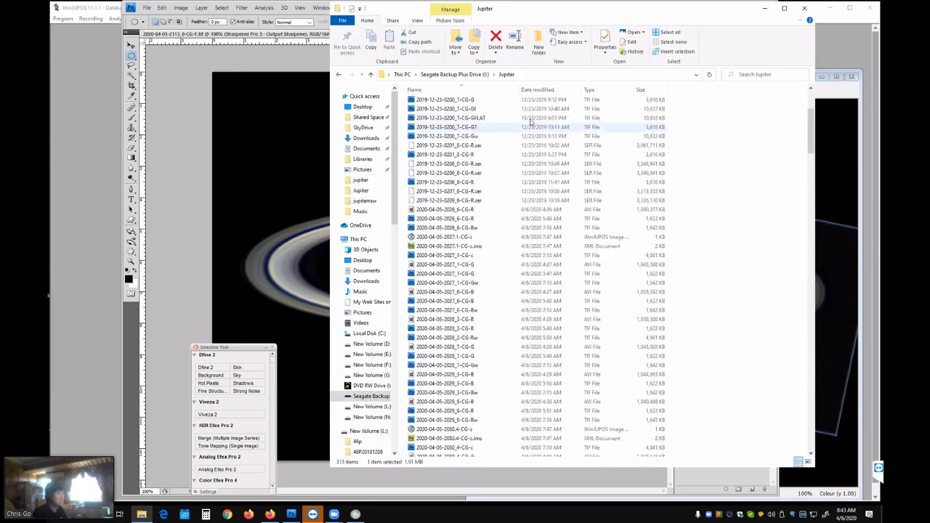
scroll(531, 122, up, 5)
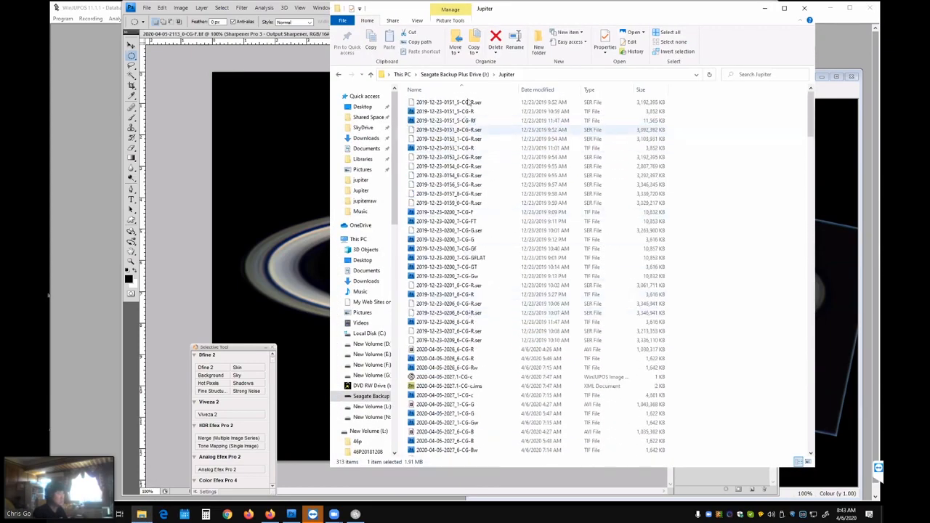
scroll(443, 145, down, 20)
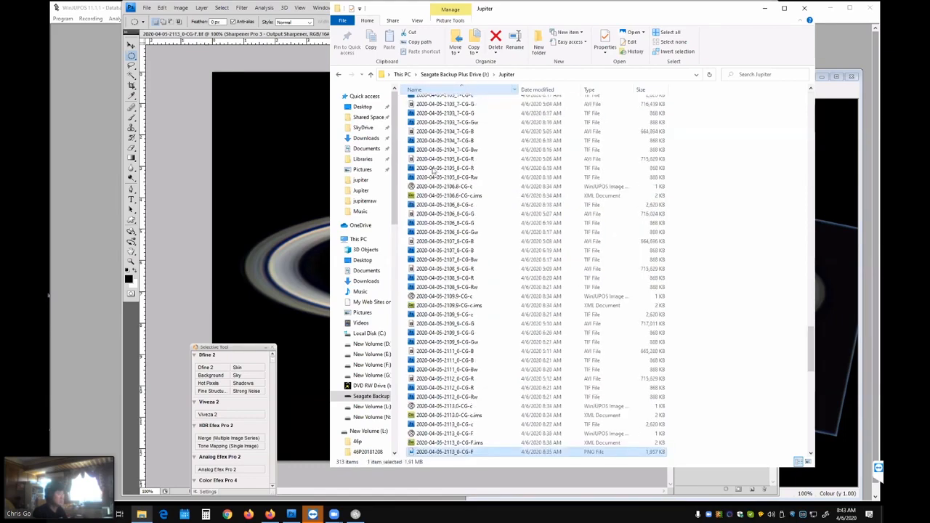
click(374, 407)
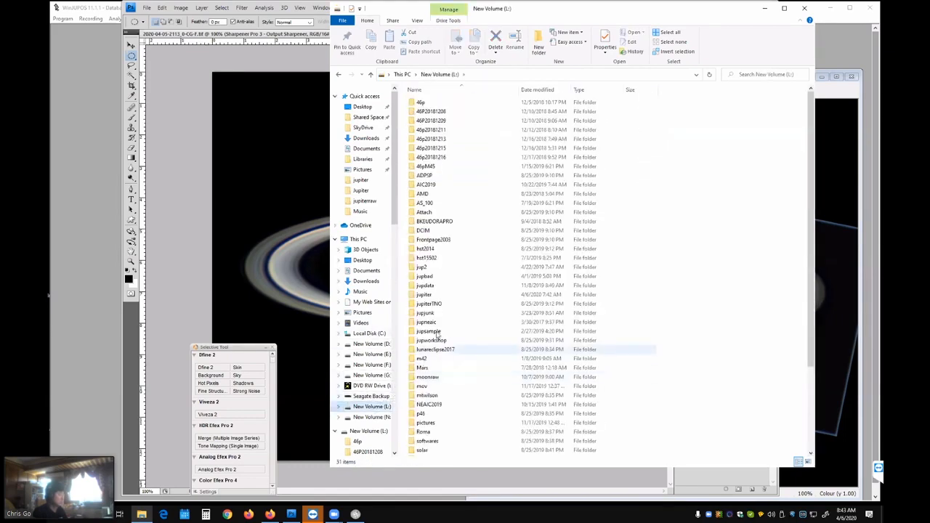
double_click(450, 285)
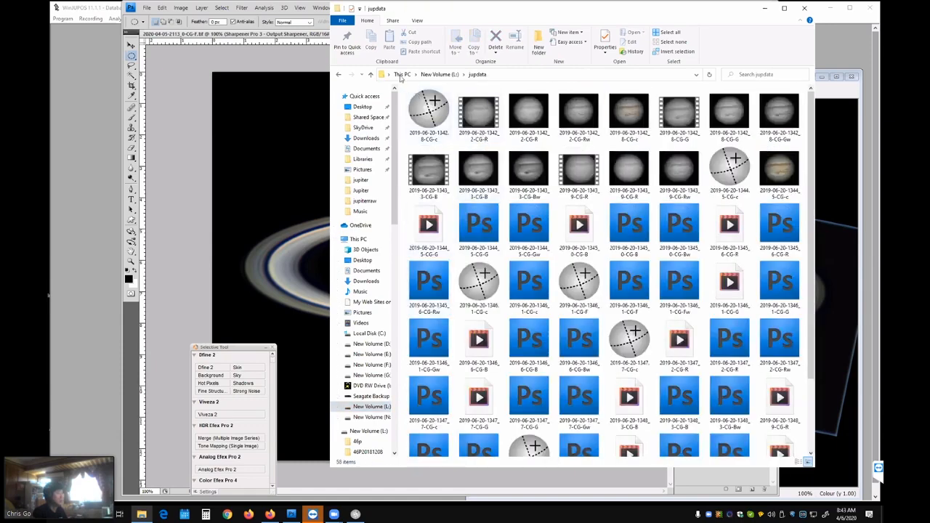
click(370, 74)
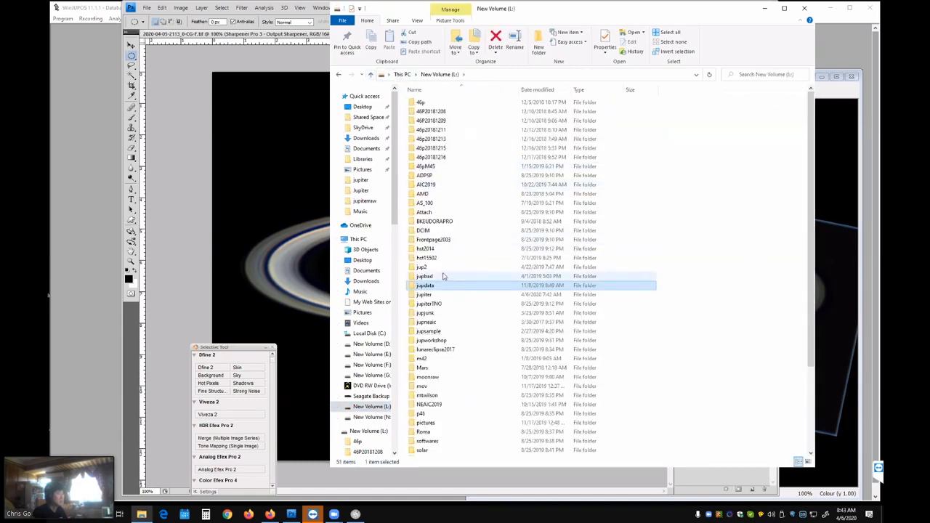
double_click(436, 295)
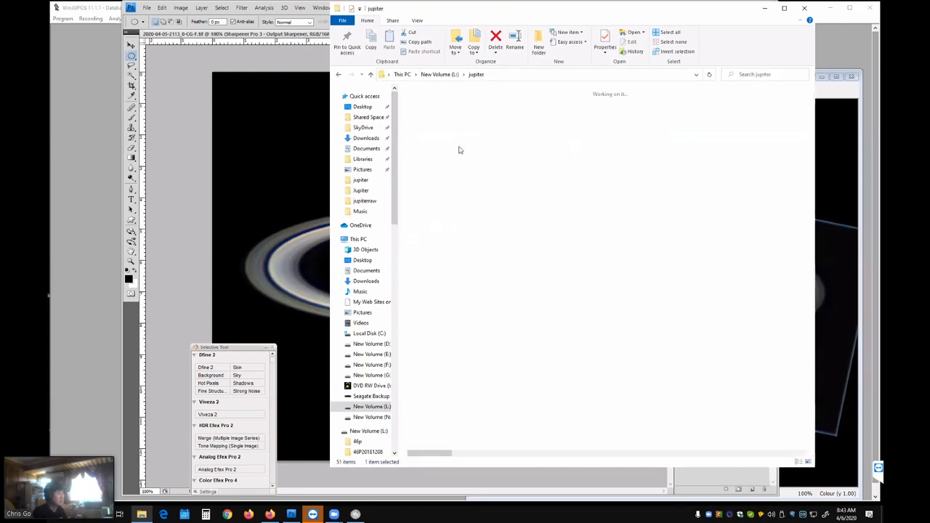
click(371, 75)
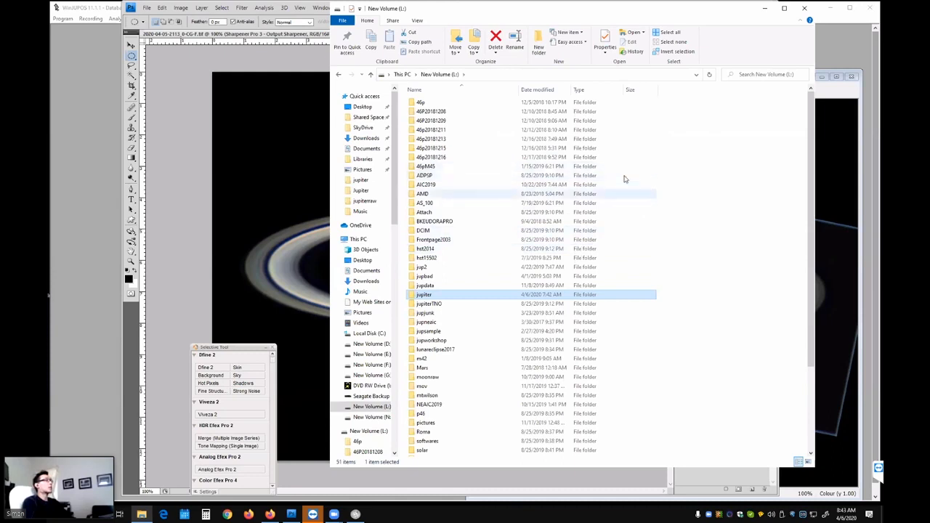
click(193, 171)
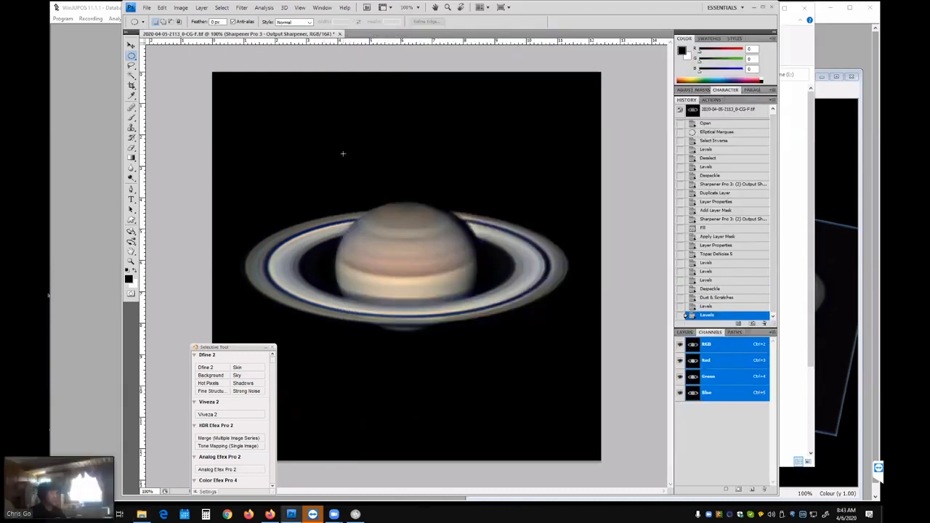
Compare the image with and without the Sharpener Pro 3 layer by toggling the layer's visibility.
click(684, 332)
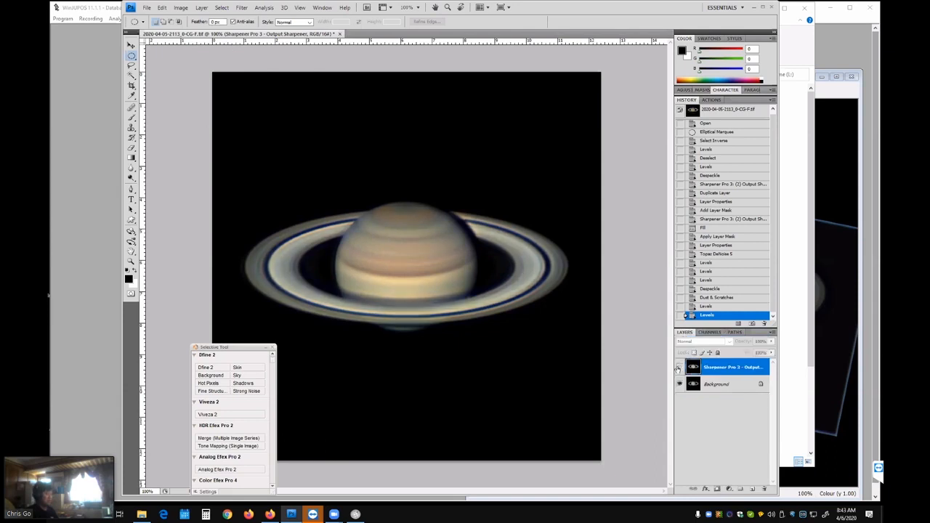
click(679, 368)
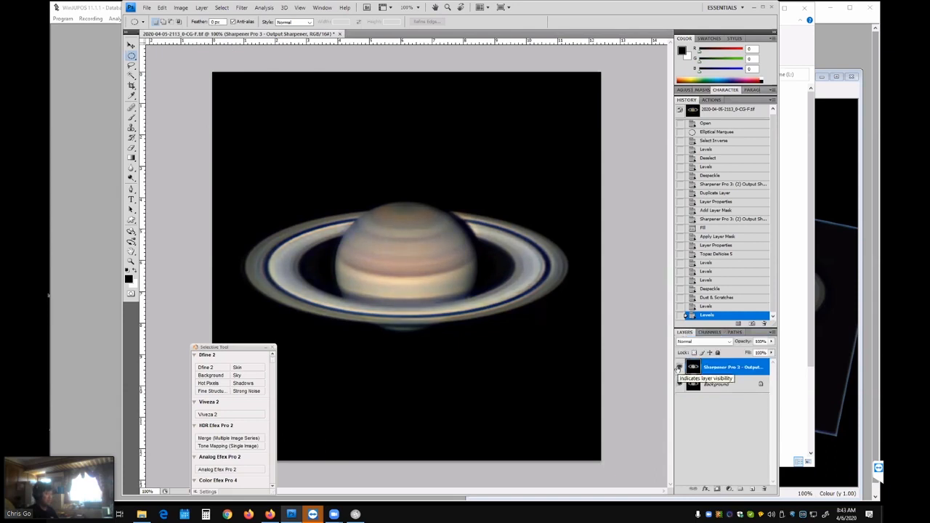
click(679, 367)
click(678, 368)
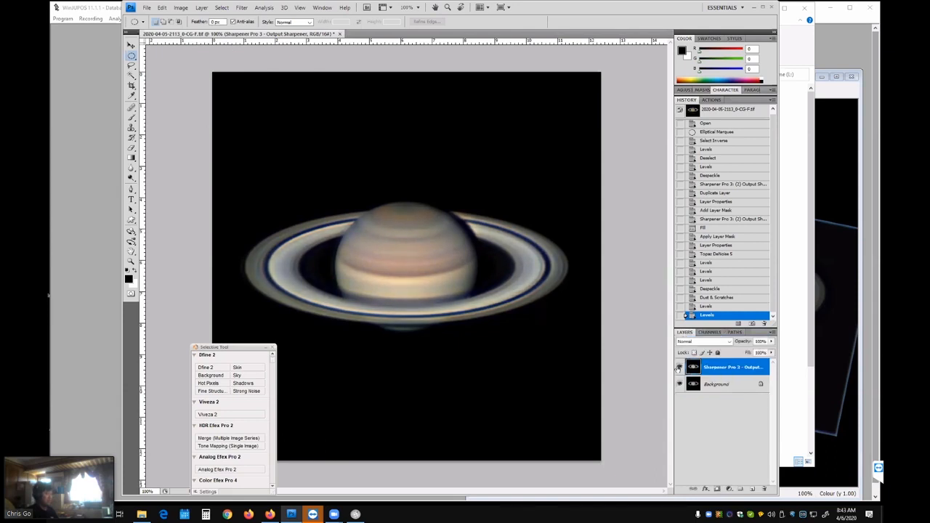
click(679, 368)
click(679, 367)
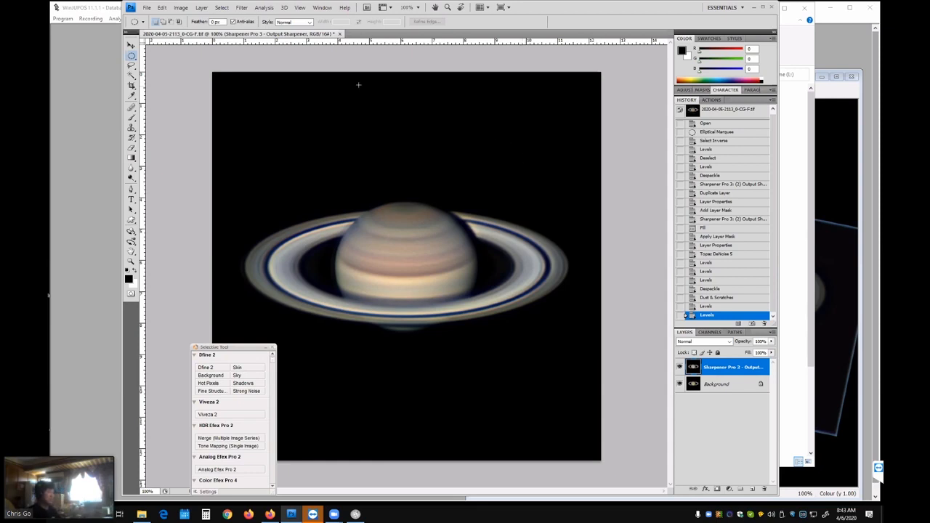
Merge the Sharpener Pro 3 layer down into the Background layer.
click(147, 7)
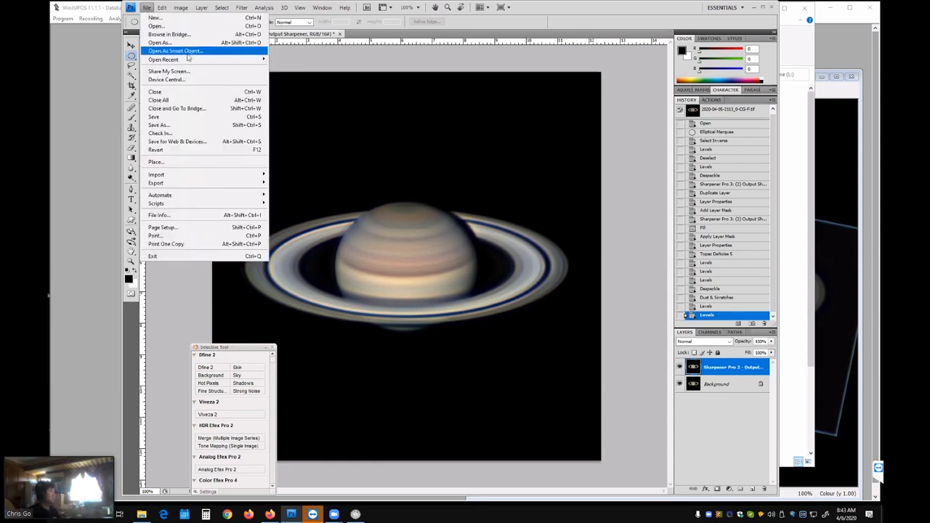
click(703, 364)
right_click(703, 365)
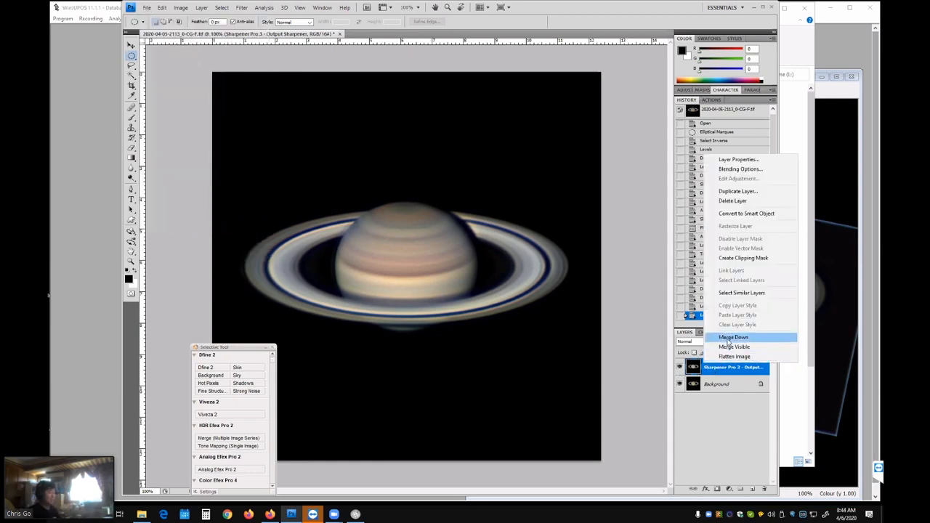
click(716, 334)
click(147, 7)
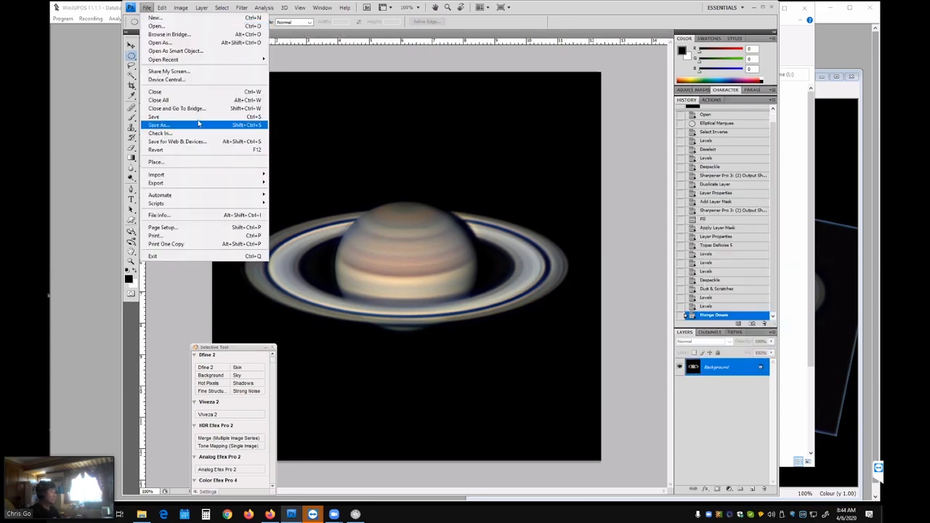
click(199, 125)
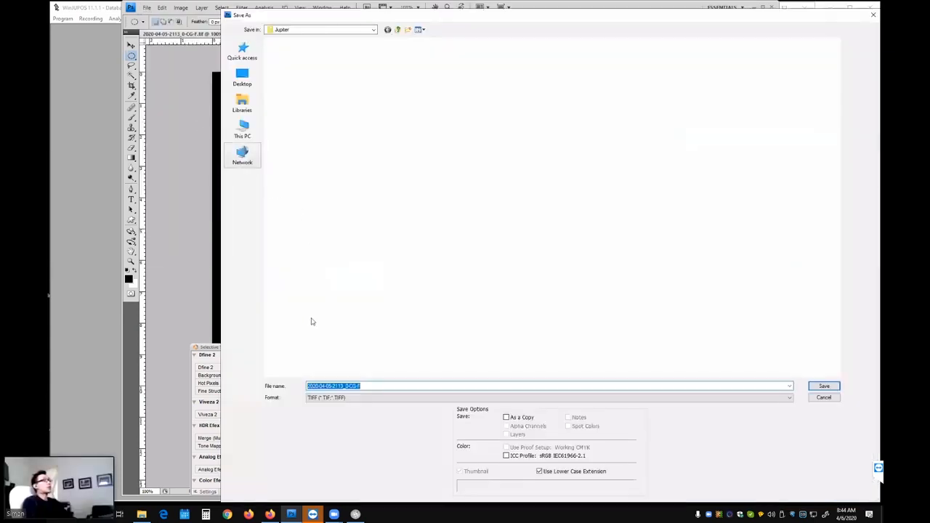
click(363, 385)
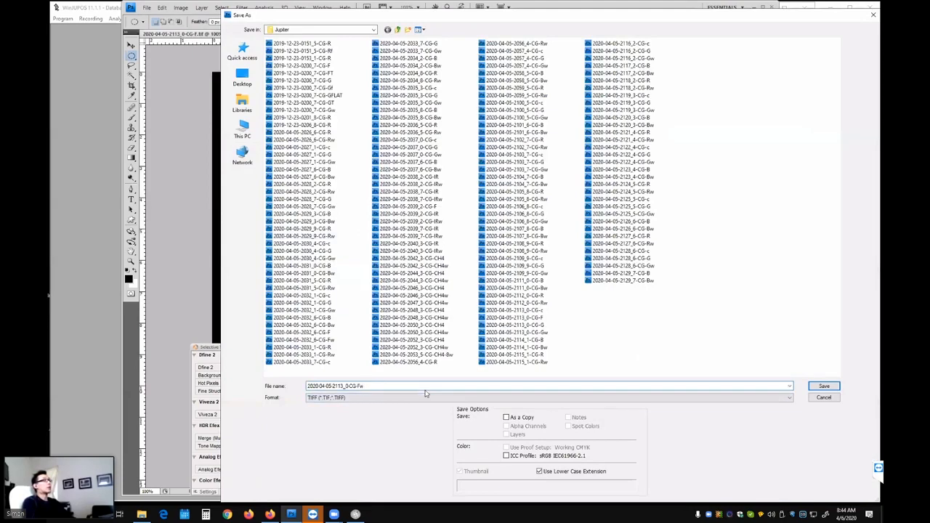
key(Return)
key(Return)
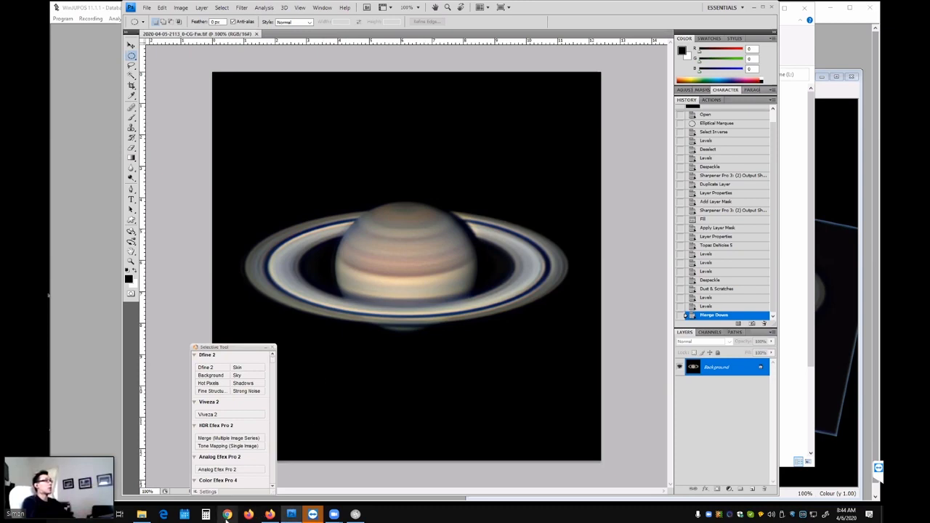
Switch to WinJUPOS, close the De-rotation of images window, and move the Saturn image window into the freed space.
click(355, 514)
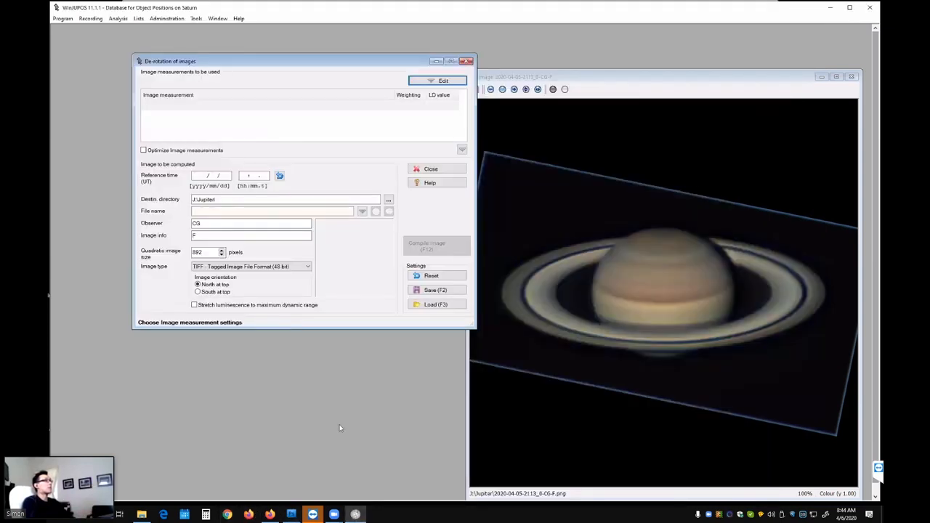
click(468, 61)
drag(496, 78, 158, 68)
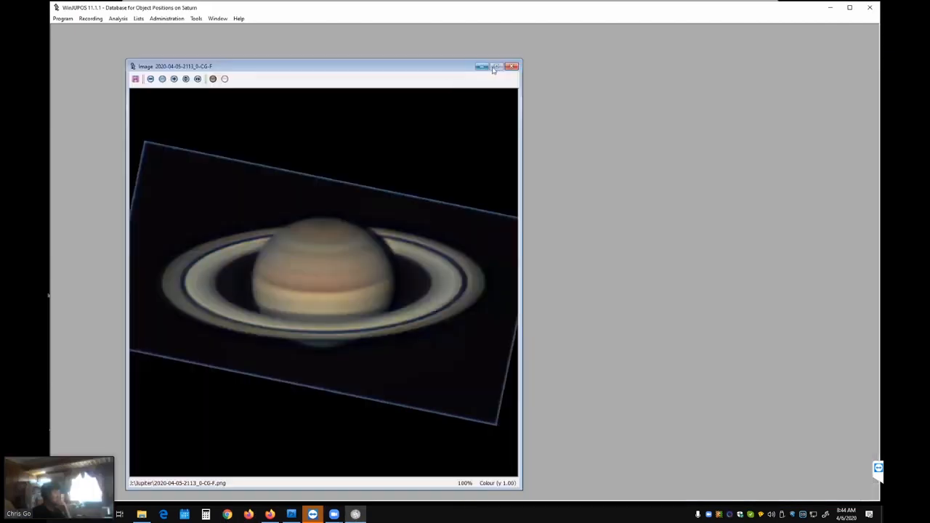
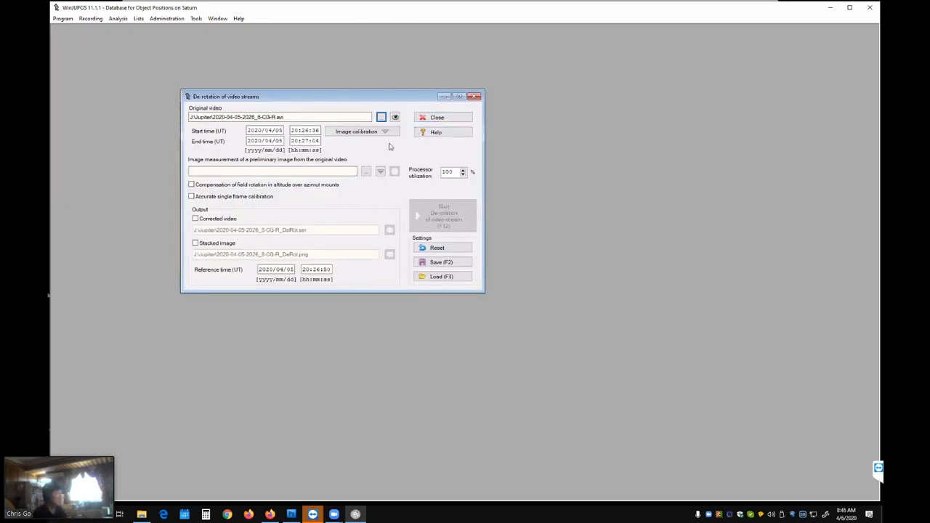
Show the image calibration options for video stream de-rotation, close that window, and toggle the program window between maximized and restored.
click(387, 133)
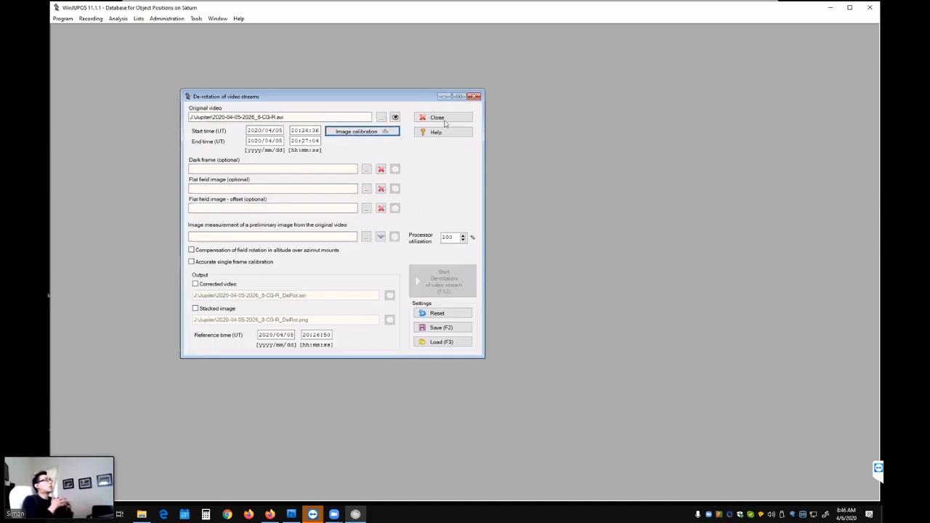
click(474, 97)
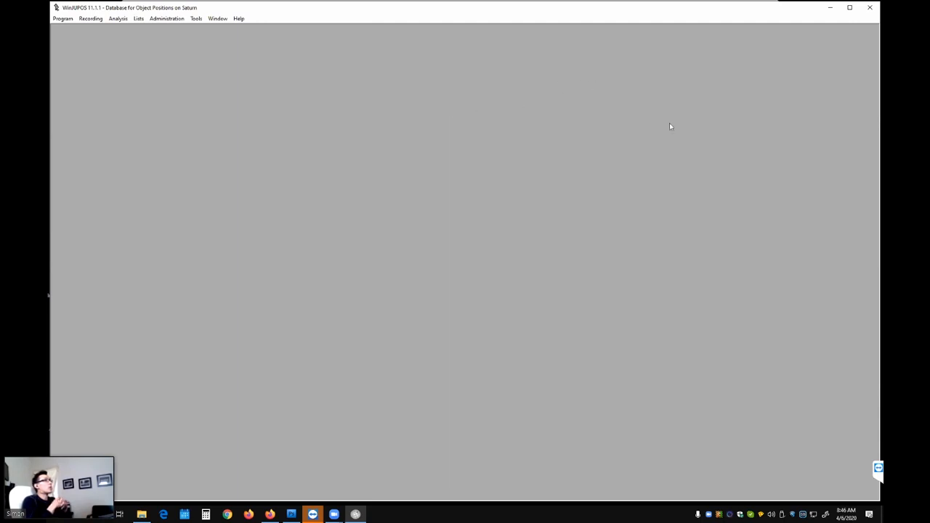
click(849, 8)
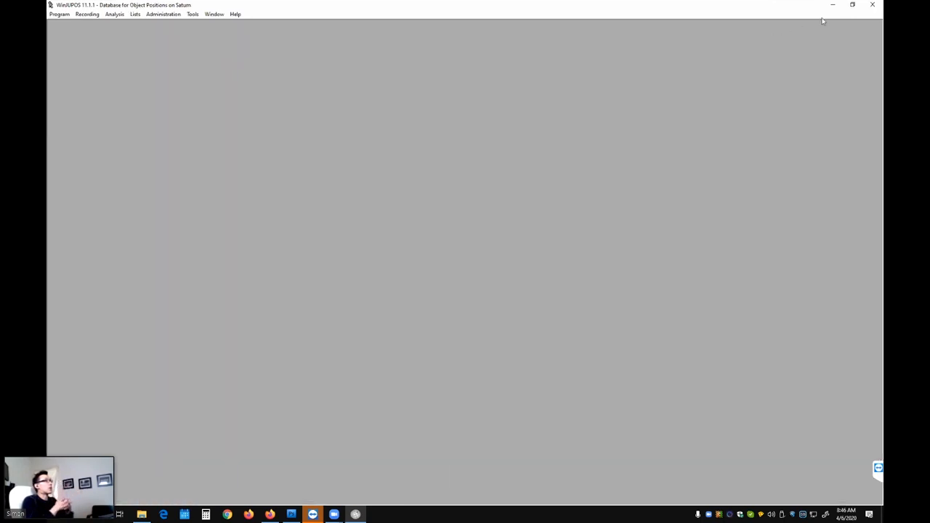
click(852, 7)
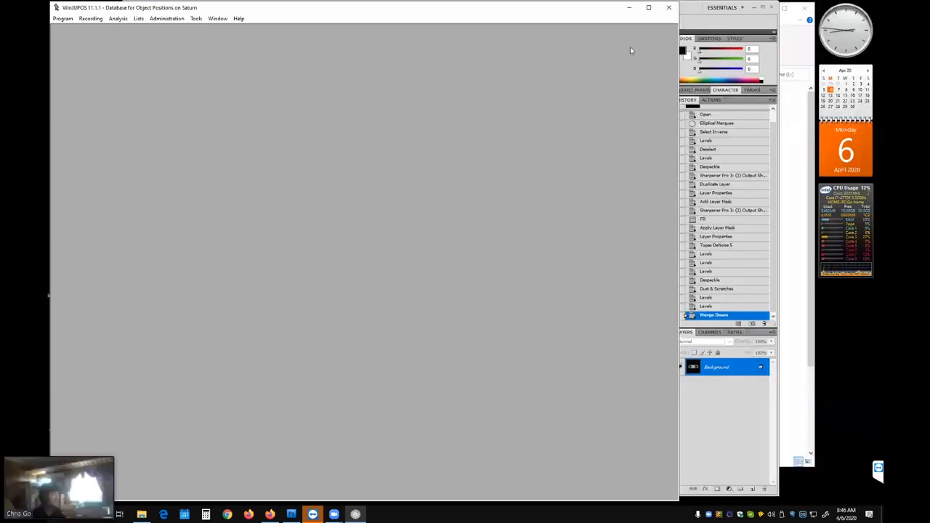
Set the celestial body to Mars and move the program window.
click(63, 18)
mouse_move(62, 29)
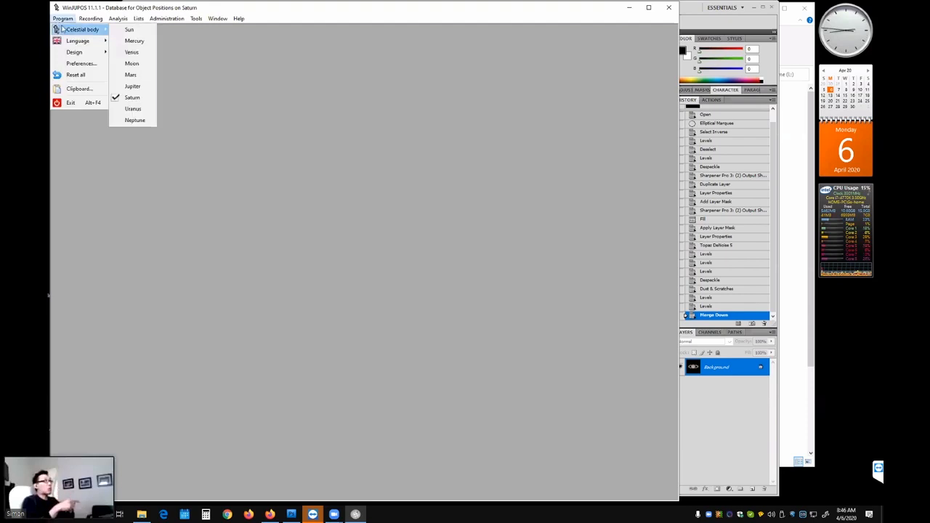
click(132, 75)
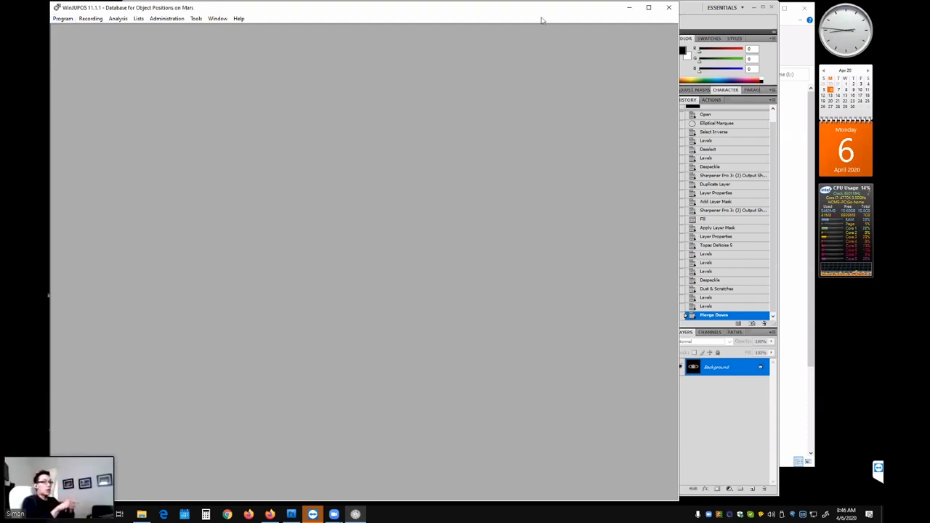
drag(539, 15, 608, 27)
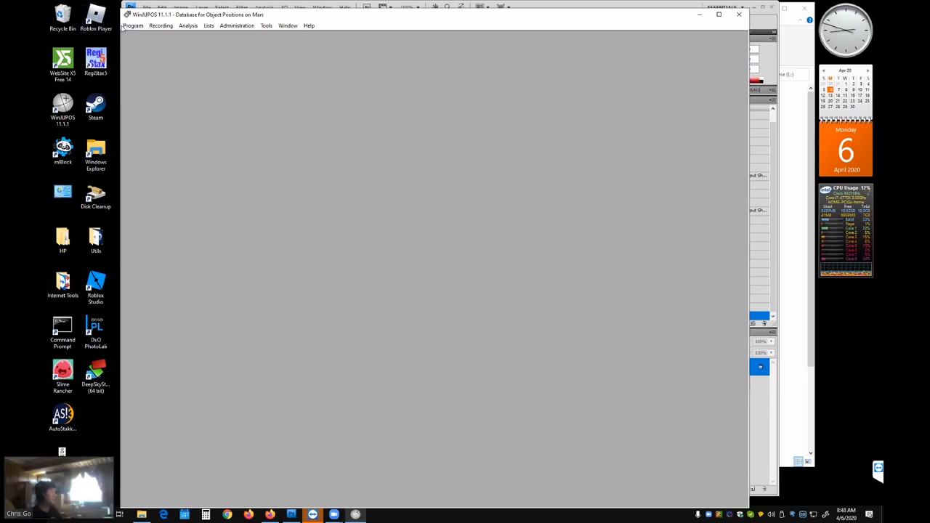
Select Mars again as the celestial body and start a new image measurement.
click(128, 27)
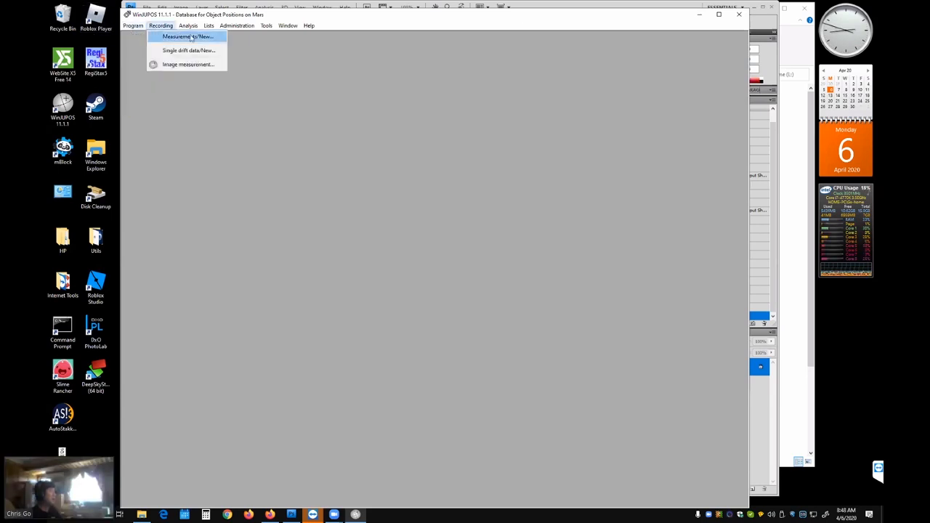
mouse_move(134, 34)
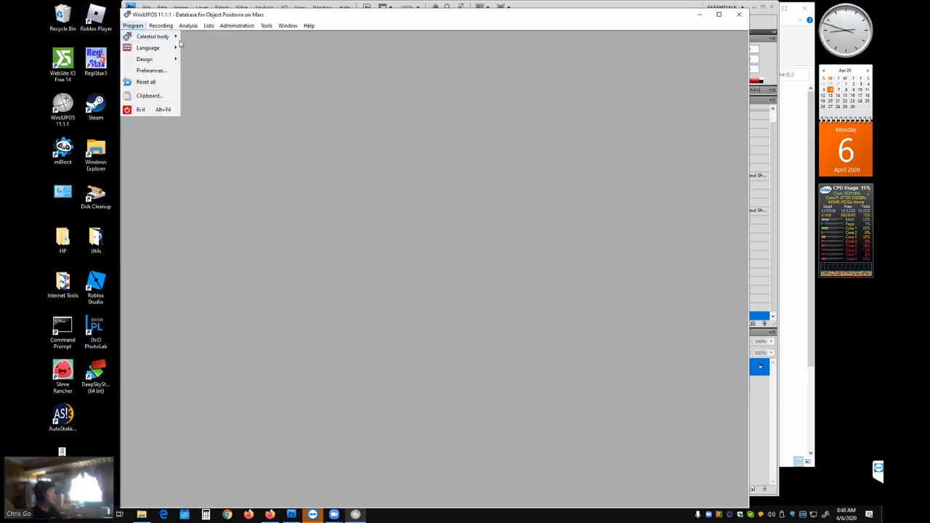
click(219, 82)
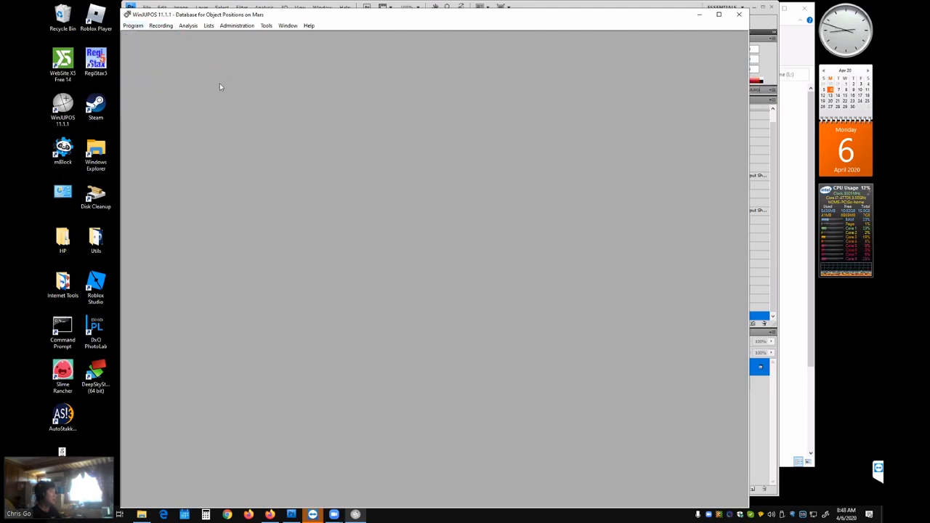
click(169, 28)
click(177, 64)
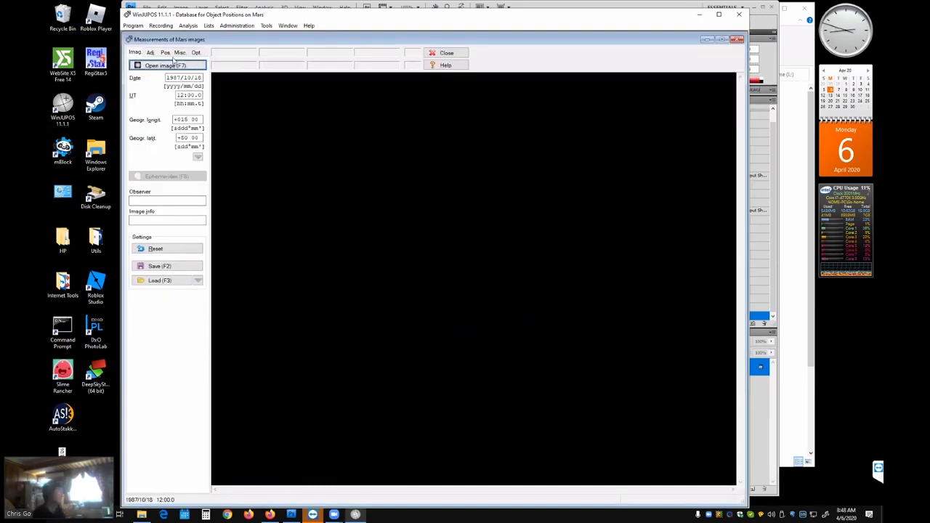
click(169, 66)
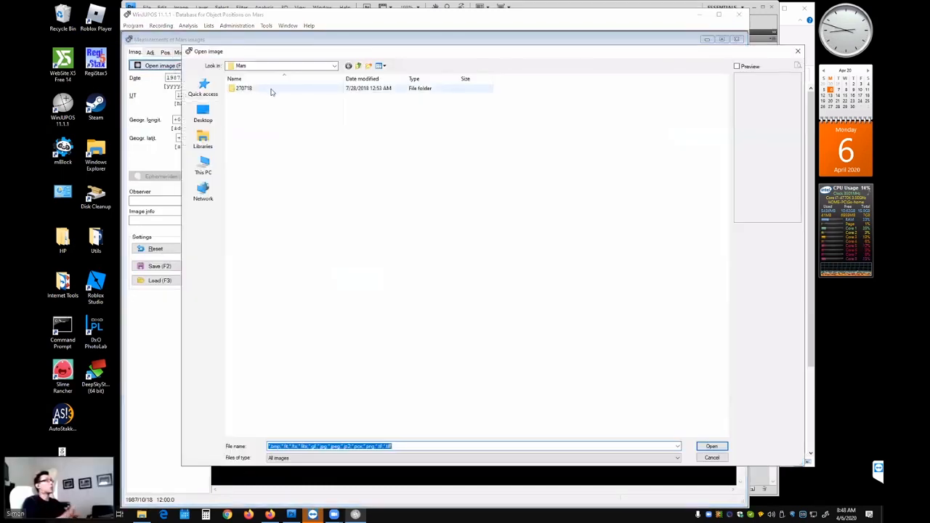
click(202, 166)
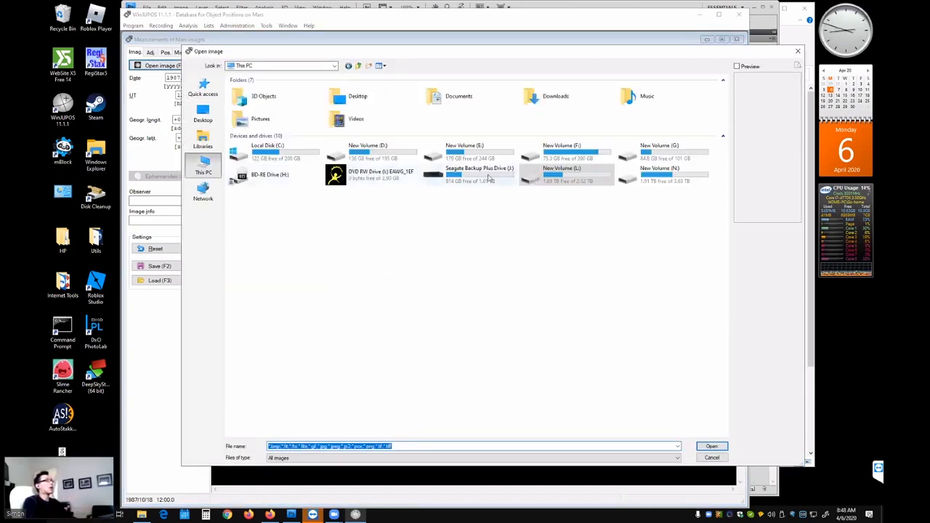
double_click(558, 173)
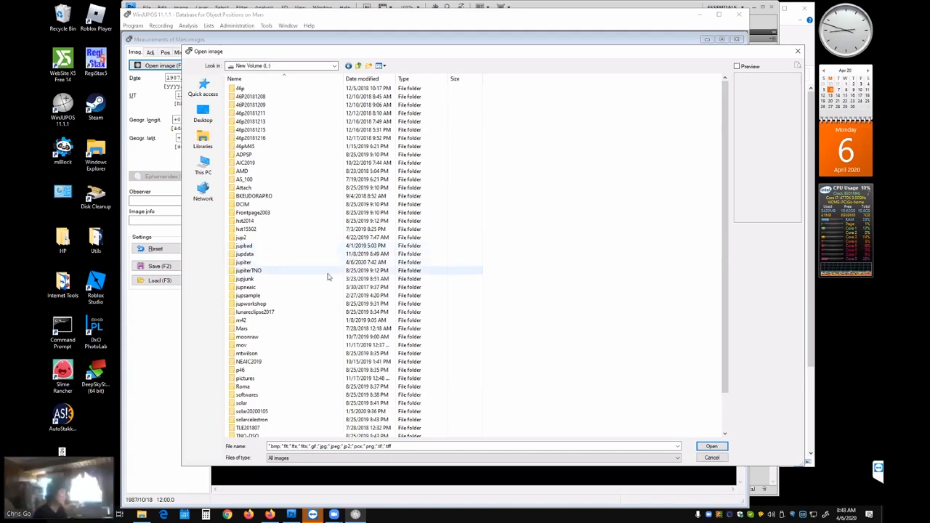
double_click(281, 328)
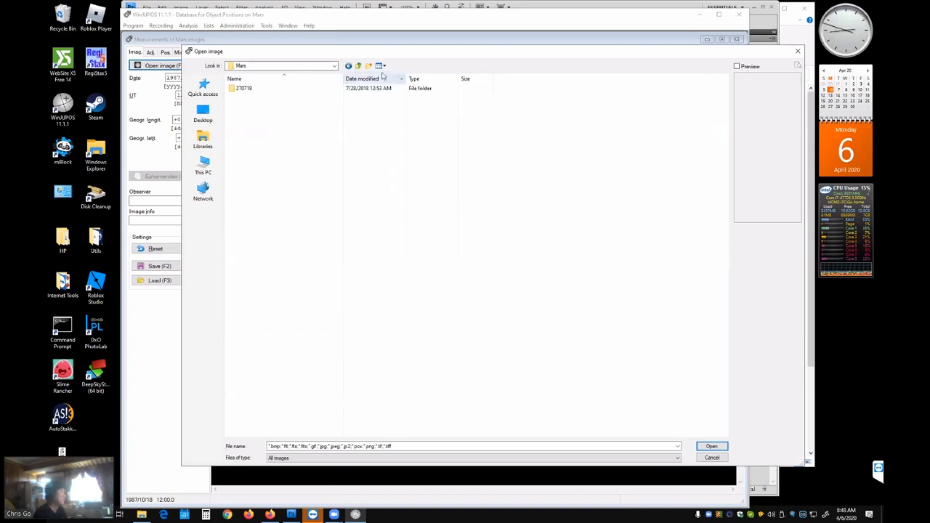
click(359, 65)
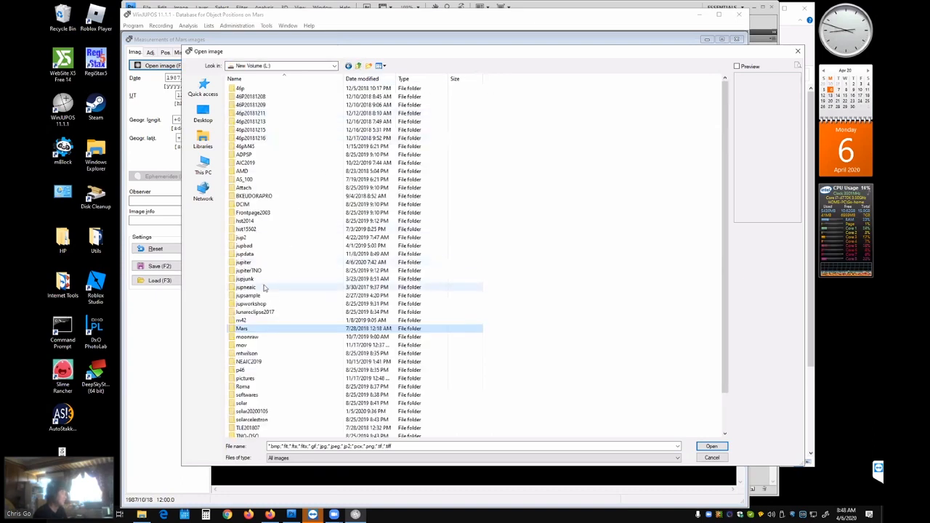
double_click(254, 263)
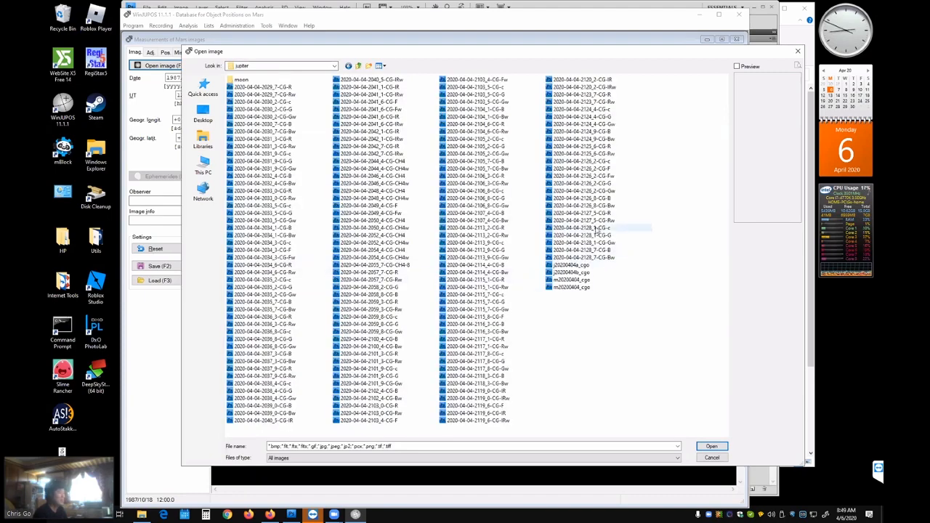
double_click(585, 236)
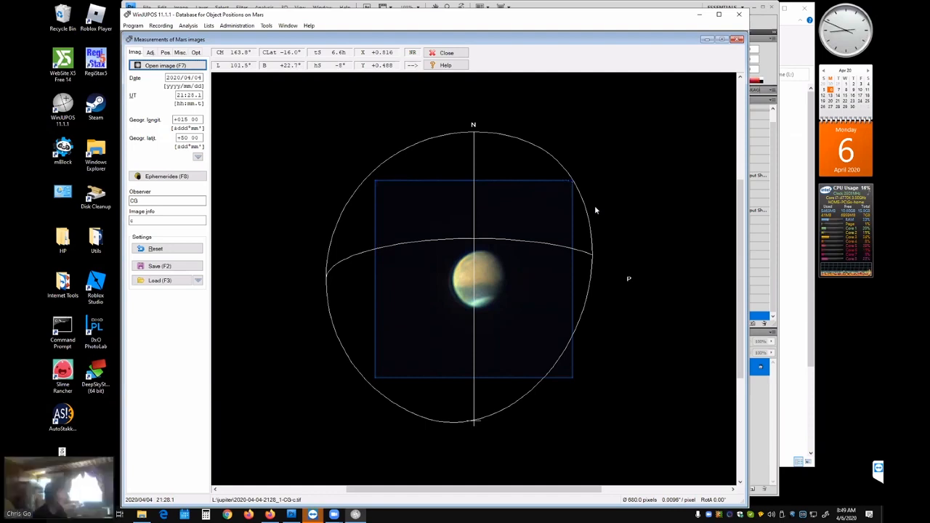
Set the outline frame in the adjustment settings to be drawn with additional graphic.
click(149, 53)
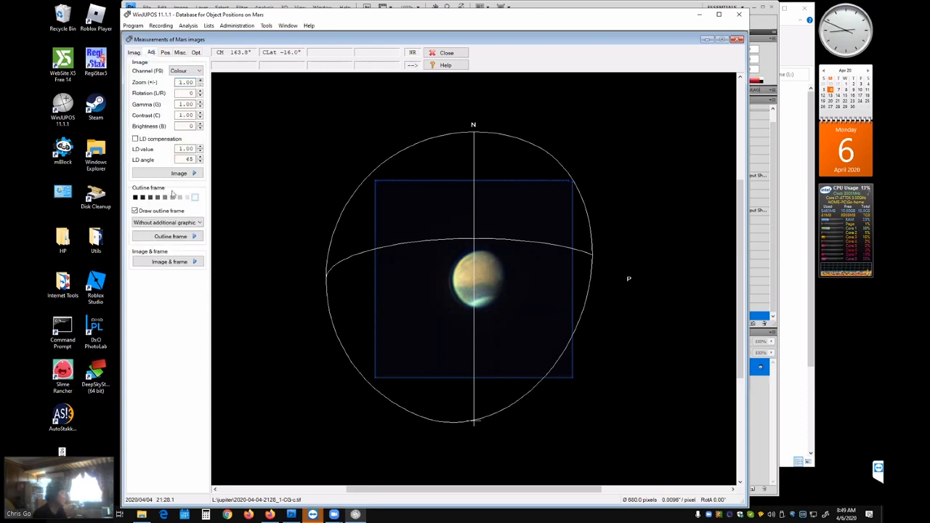
click(175, 222)
click(181, 238)
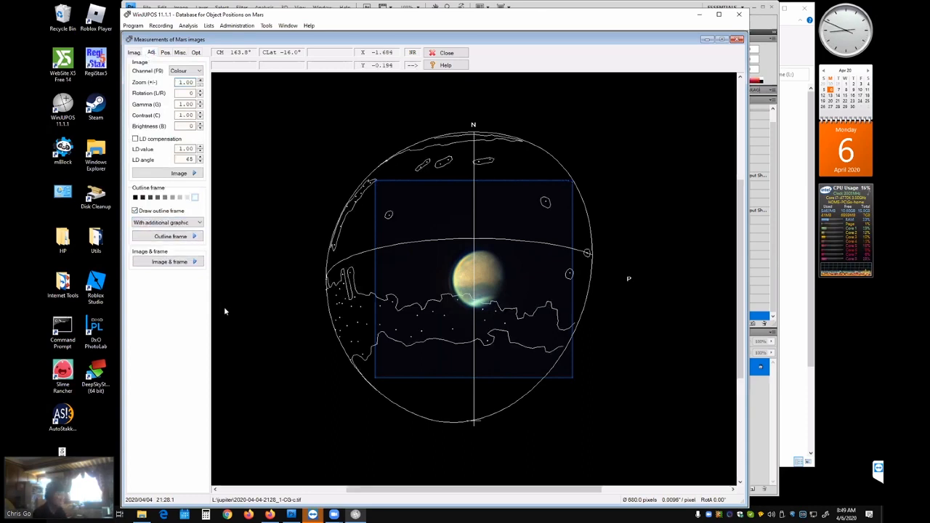
Shift the outline frame horizontally to line its central axis up with the Mars disk.
key(Left)
key(Left)
key(Left)
key(Left)
key(Left)
key(Left)
key(Left)
key(Left)
key(Left)
key(Left)
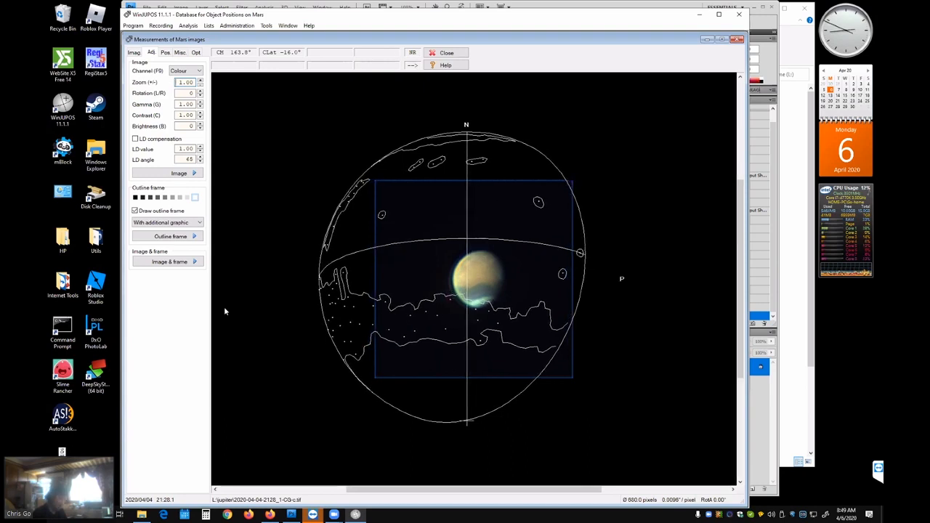
key(Right)
key(Right)
key(Right)
key(Right)
key(Right)
key(Right)
key(Right)
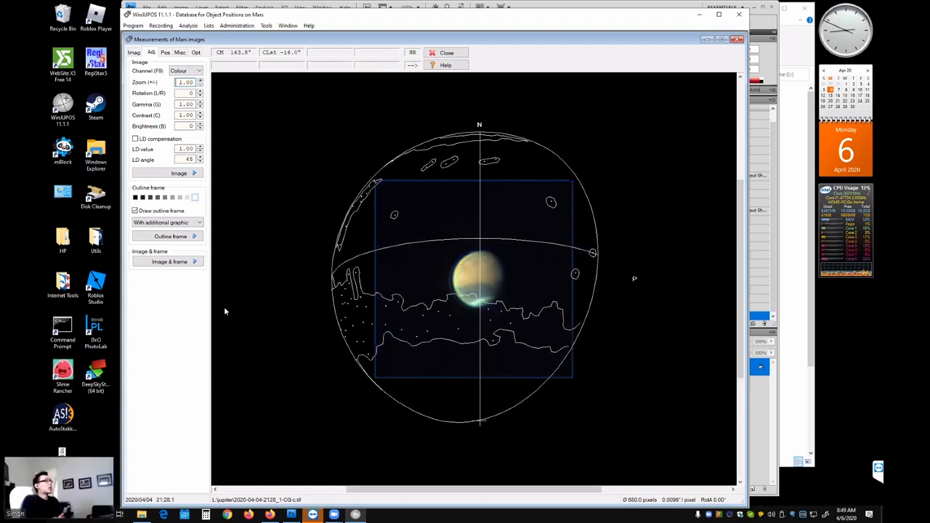
Shrink the outline frame around Mars to a diameter of about 168 pixels, keeping it drawn with additional graphic.
key(Page_Down)
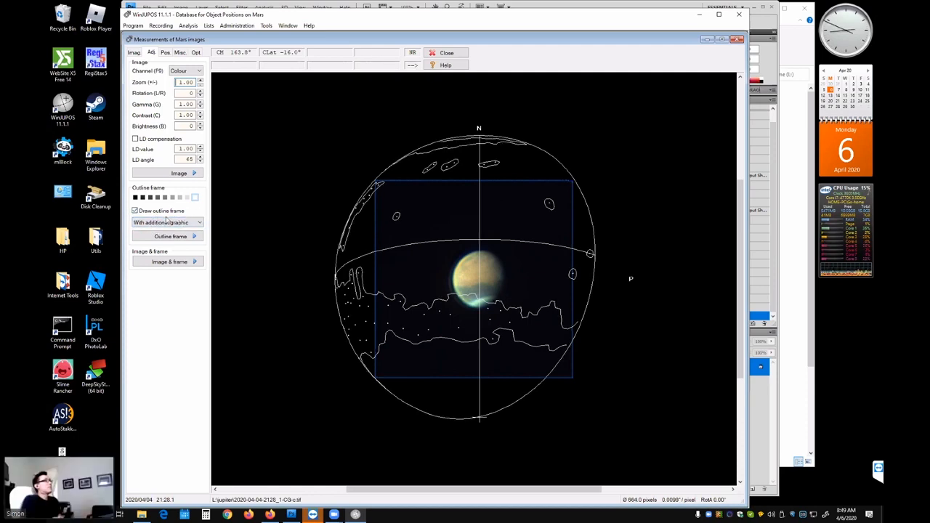
key(Page_Down)
key(Page_Down)
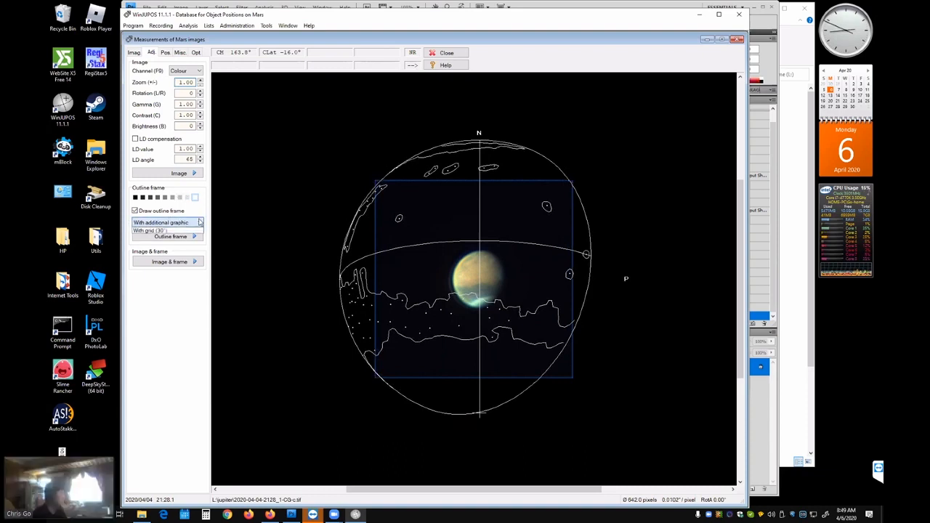
click(185, 222)
click(190, 239)
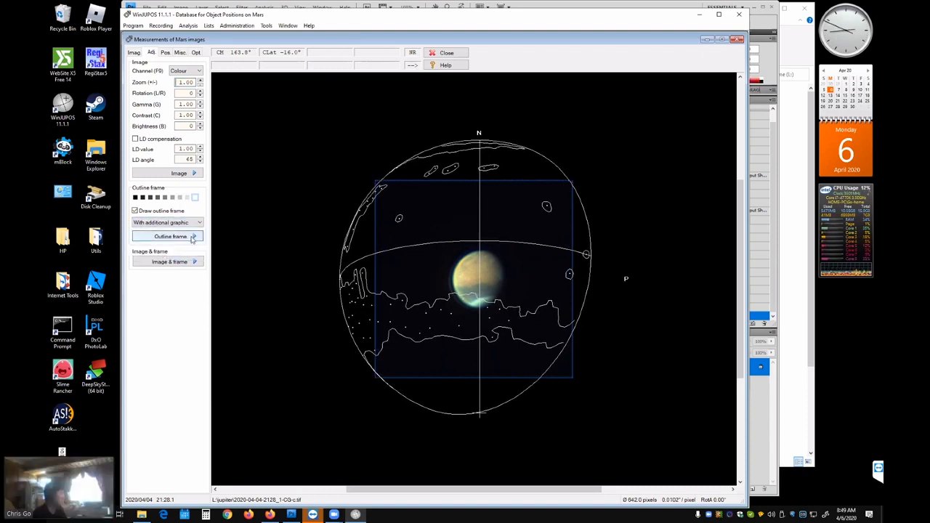
key(Page_Down)
key(Page_Down)
key(Page_Down)
key(Page_Down)
key(Page_Down)
key(Page_Down)
key(Page_Down)
key(Page_Down)
key(Page_Down)
key(Page_Down)
key(Page_Down)
key(Page_Down)
key(Page_Down)
key(Page_Down)
key(Page_Down)
key(Page_Down)
key(Page_Down)
key(Page_Down)
key(Page_Down)
key(Page_Down)
key(Page_Down)
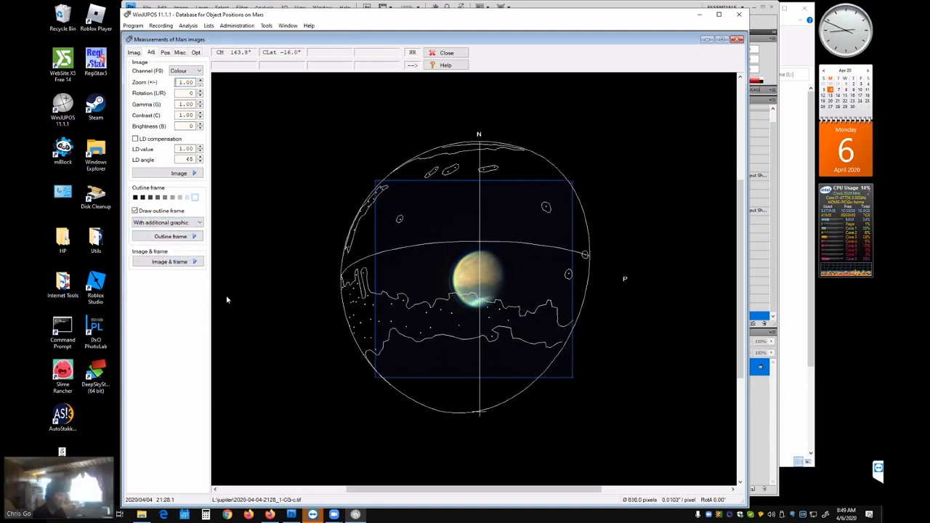
key(Page_Down)
key(Page_Down)
key(Page_Down)
key(Page_Down)
key(Page_Down)
key(Page_Down)
key(Page_Down)
key(Page_Down)
key(Page_Down)
key(Page_Down)
key(Page_Down)
key(Page_Down)
key(Page_Down)
key(Page_Down)
key(Page_Down)
key(Page_Down)
key(Page_Down)
key(Page_Down)
key(Page_Down)
key(Page_Down)
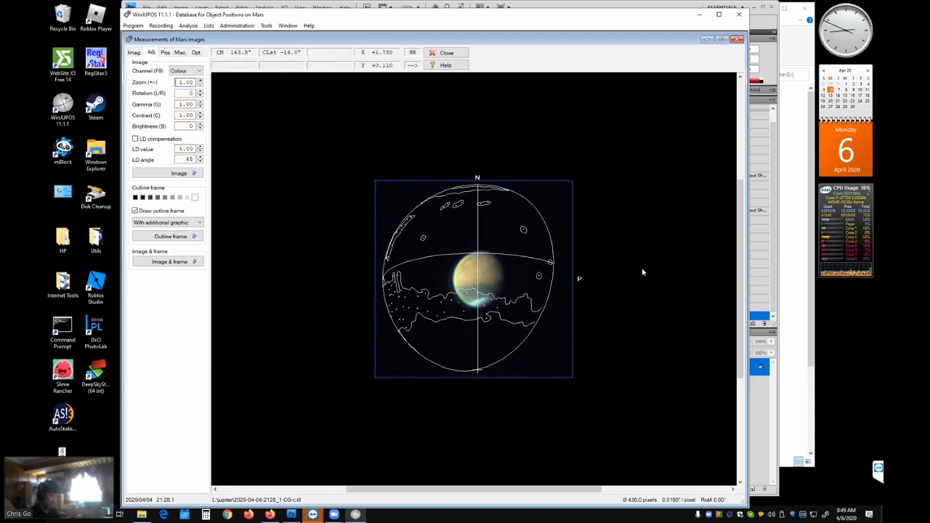
key(Page_Down)
key(Page_Down)
key(Page_Down)
key(Page_Down)
key(Page_Down)
key(Page_Down)
key(Page_Down)
key(Page_Down)
key(Page_Down)
key(Page_Down)
key(Page_Down)
key(Page_Down)
key(Page_Down)
key(Page_Down)
key(Page_Down)
key(Page_Down)
key(Page_Down)
key(Page_Down)
key(Page_Down)
key(Page_Down)
key(Page_Down)
key(Page_Down)
key(Page_Down)
key(Page_Down)
key(Page_Down)
key(Page_Down)
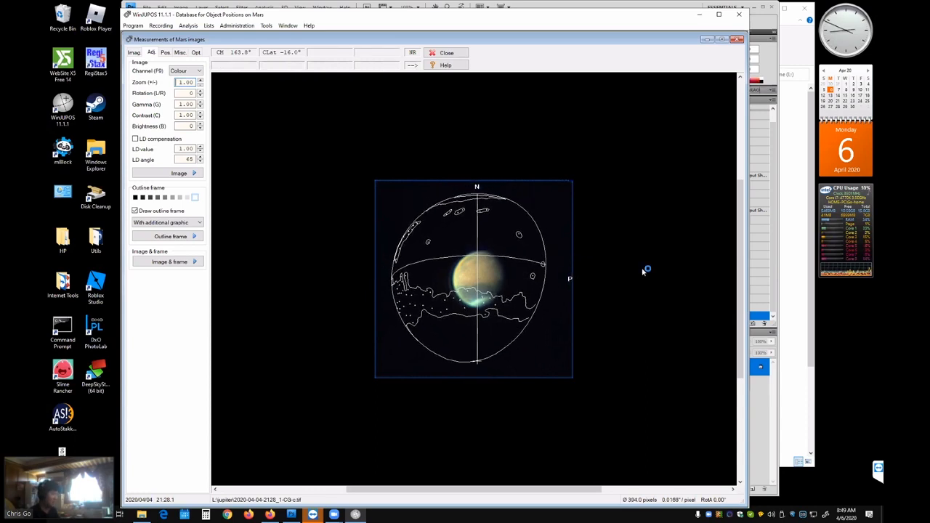
key(Page_Down)
key(Page_Down)
key(Page_Down)
key(Page_Down)
key(Page_Down)
key(Page_Down)
key(Page_Down)
key(Page_Down)
key(Page_Down)
key(Page_Down)
key(Page_Down)
key(Page_Down)
key(Page_Down)
key(Page_Down)
key(Page_Down)
key(Page_Down)
key(Page_Down)
key(Page_Down)
key(Page_Down)
key(Page_Down)
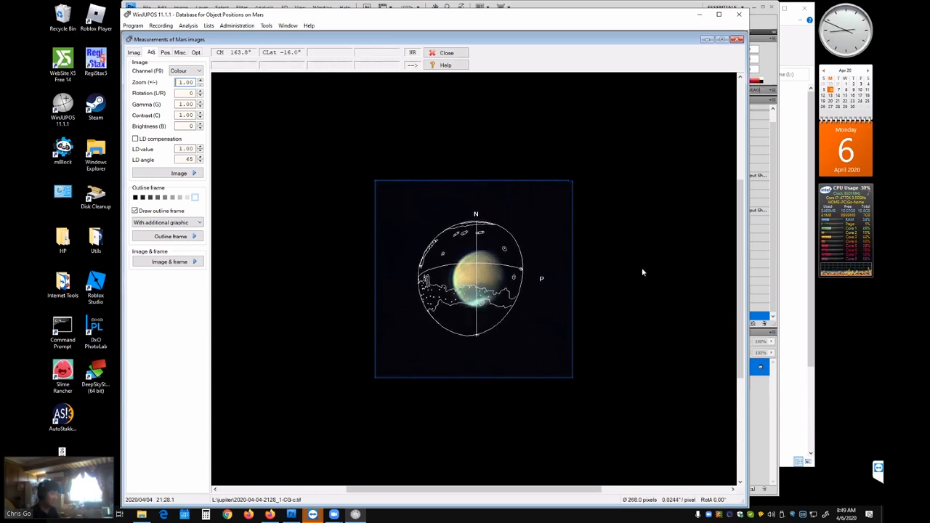
key(Page_Down)
key(Page_Down)
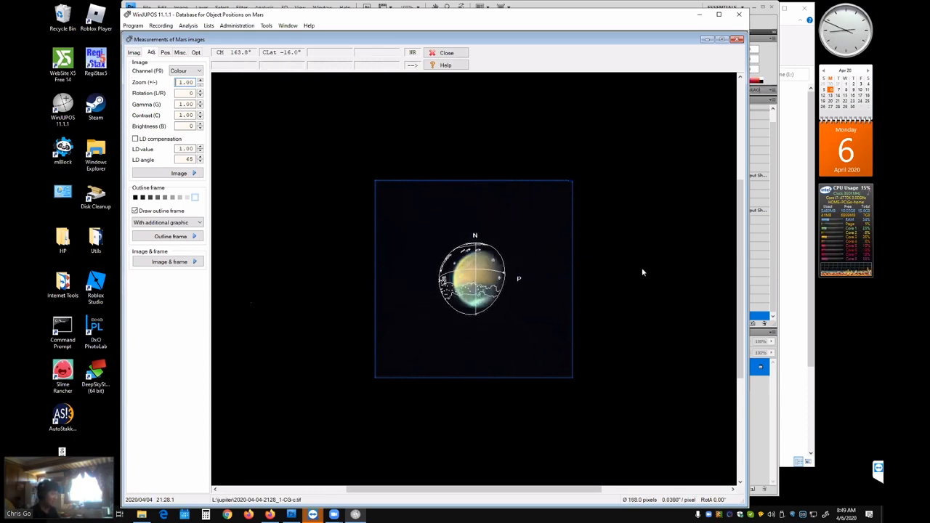
Shift the outline frame right towards the Mars disk and shrink it to 140 pixels in diameter.
key(Right)
key(Right)
key(Right)
key(Right)
key(Right)
key(Right)
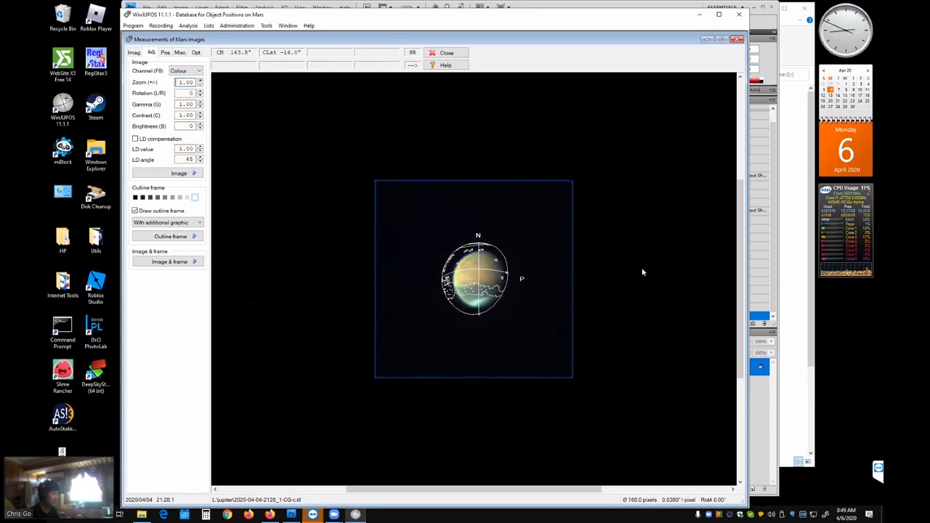
key(Page_Down)
key(Page_Down)
key(Page_Down)
key(Page_Down)
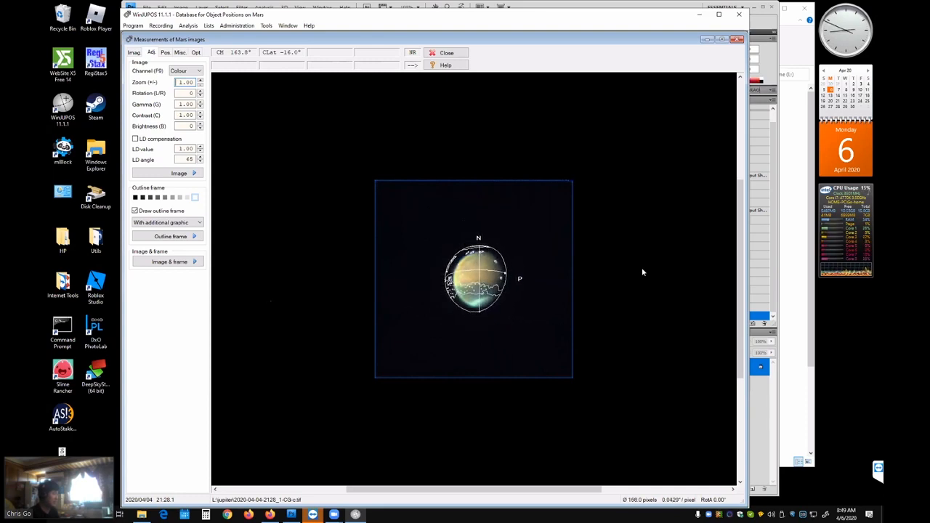
key(Page_Down)
key(Page_Down)
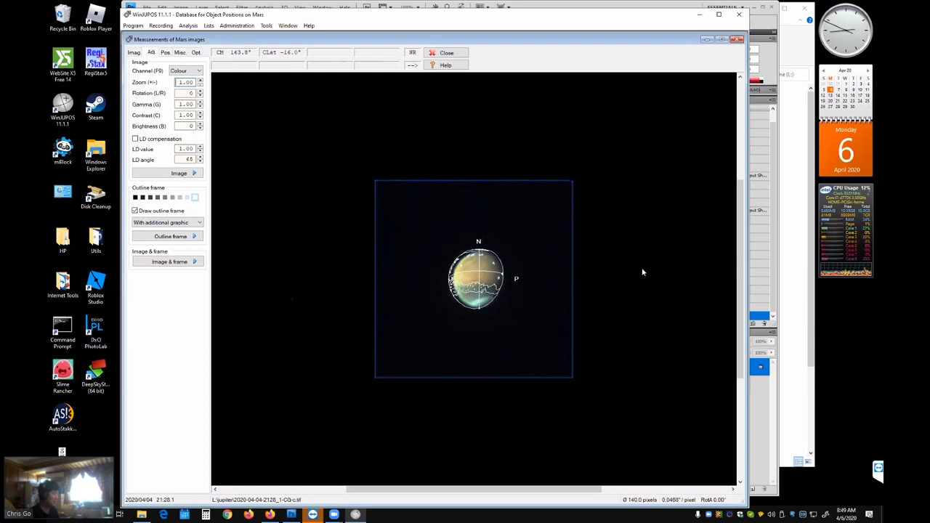
Move the outline frame further right and slightly up over the disk, reducing its diameter to 134 pixels.
key(Right)
key(Right)
key(Right)
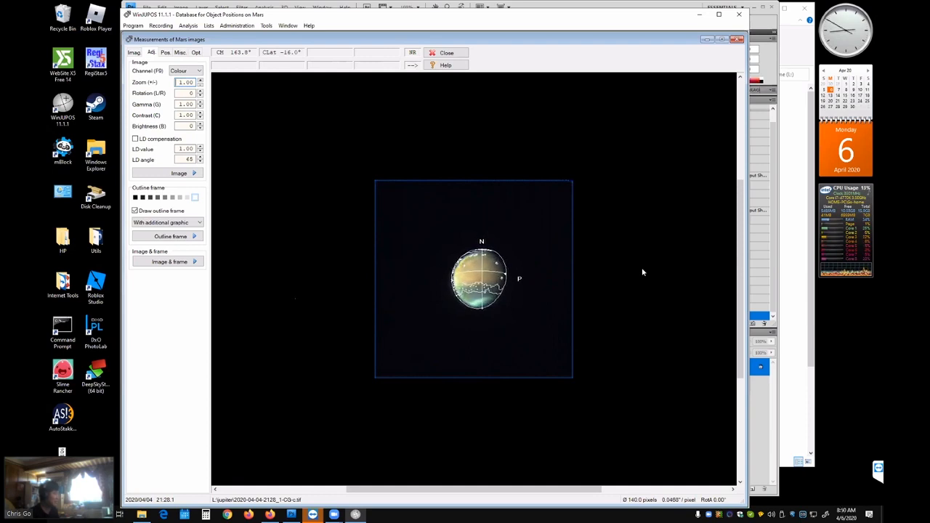
key(Page_Down)
key(Page_Down)
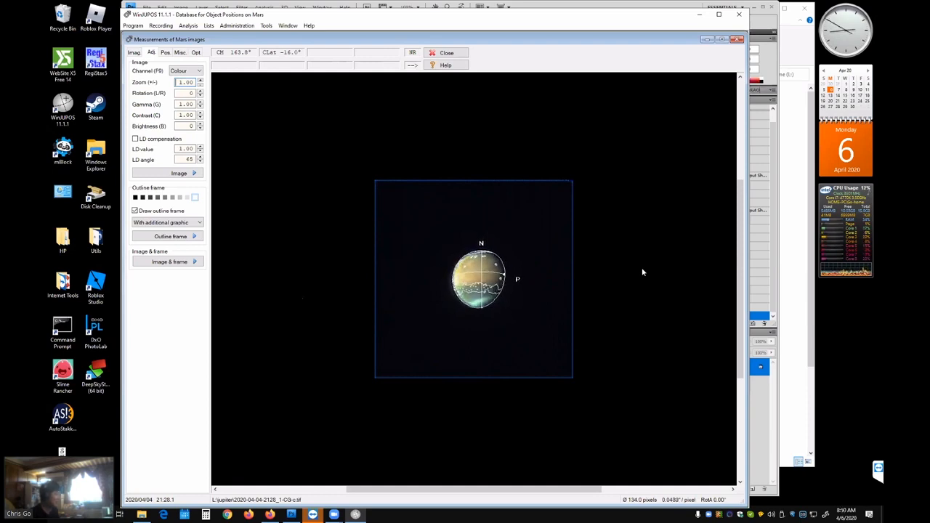
key(Up)
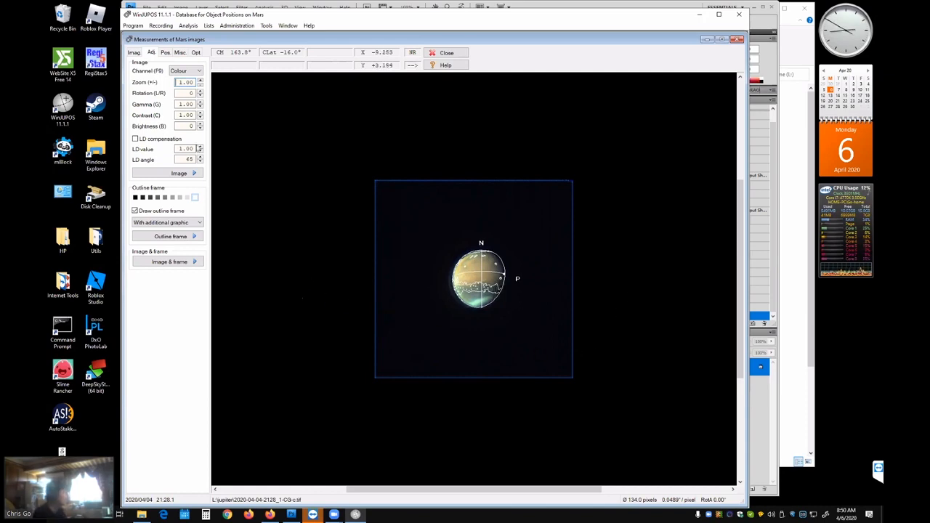
Raise the image gamma to 1.45 and switch the outline frame off and on to check its fit against the disk.
click(200, 102)
click(200, 103)
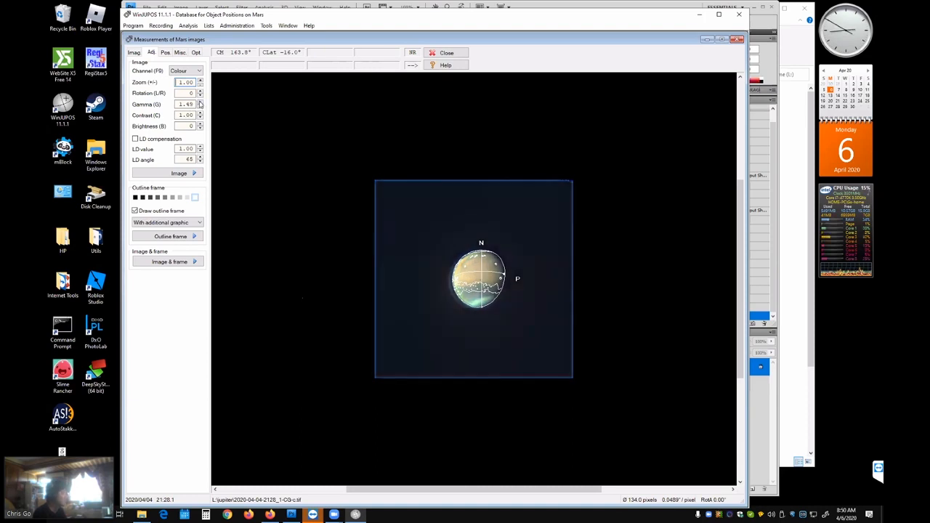
click(134, 209)
click(134, 210)
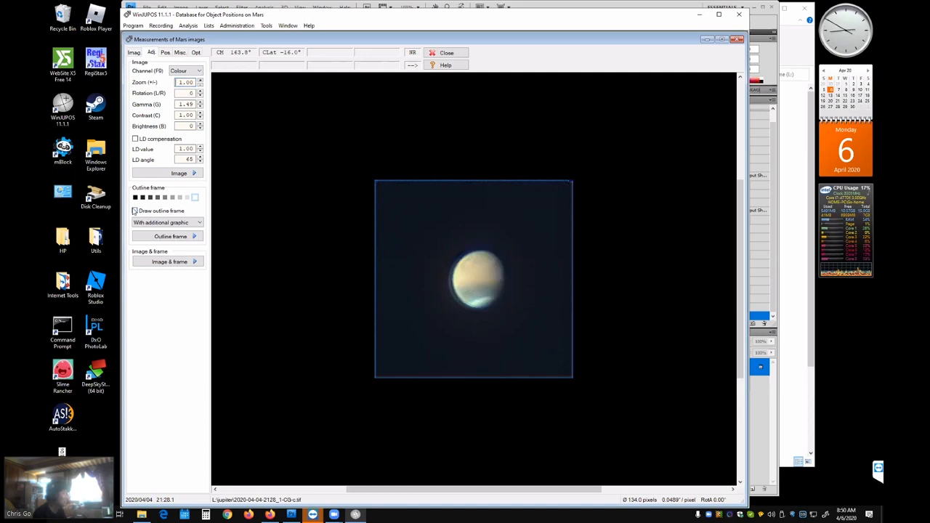
click(134, 210)
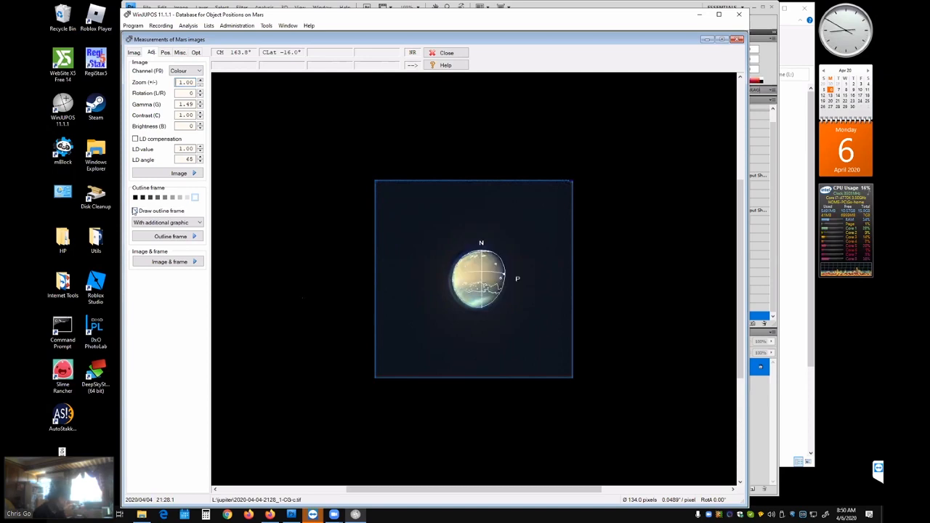
click(134, 210)
click(134, 210)
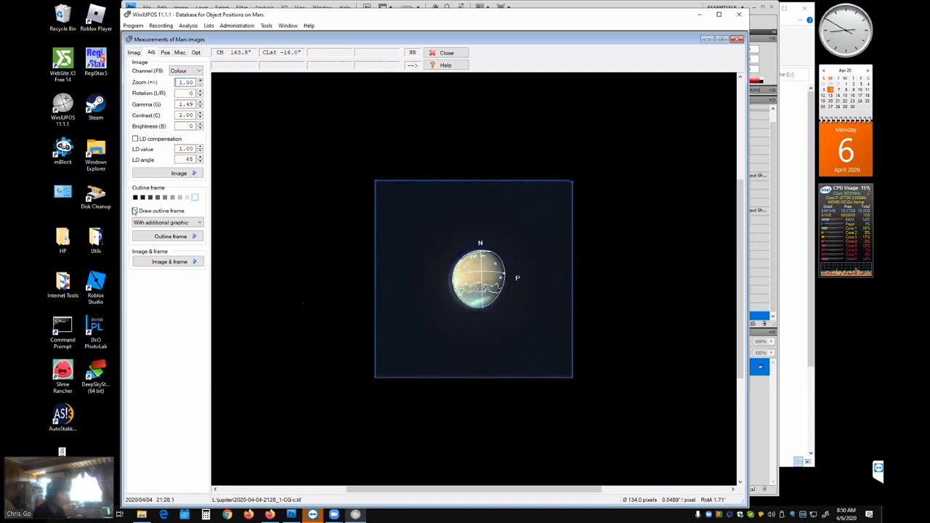
Rotate the outline frame to 2.57° and fine-tune its vertical position, comparing the disk with and without the frame.
double_click(135, 210)
double_click(134, 210)
key(Up)
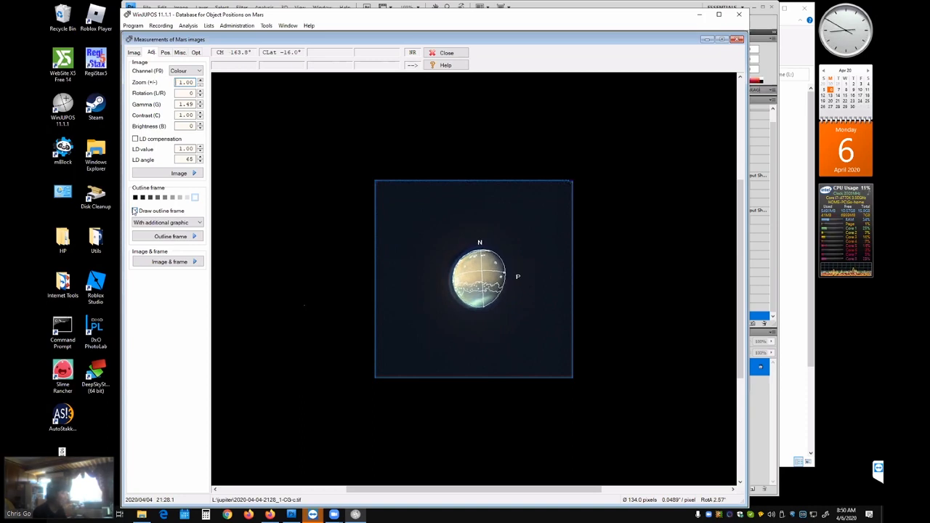
key(Down)
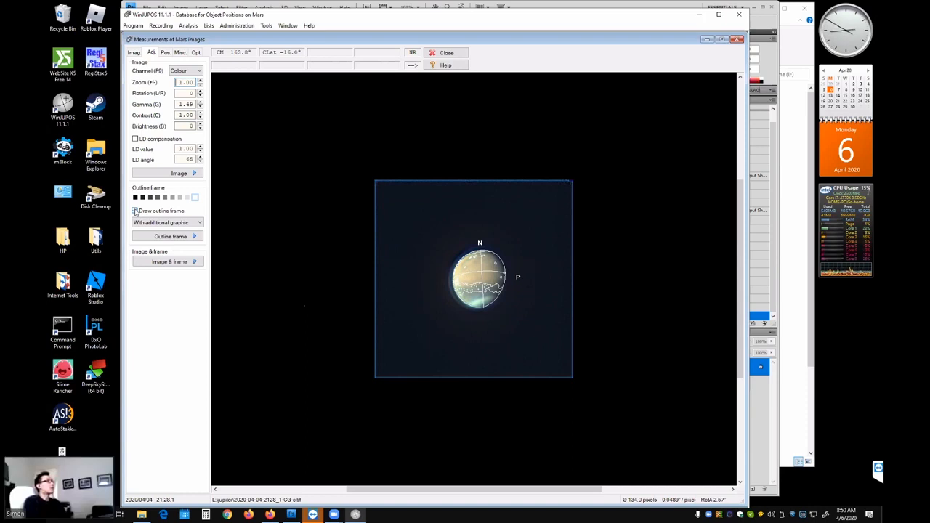
Lower the limb darkening (LD) value to 0.65.
click(200, 151)
click(200, 151)
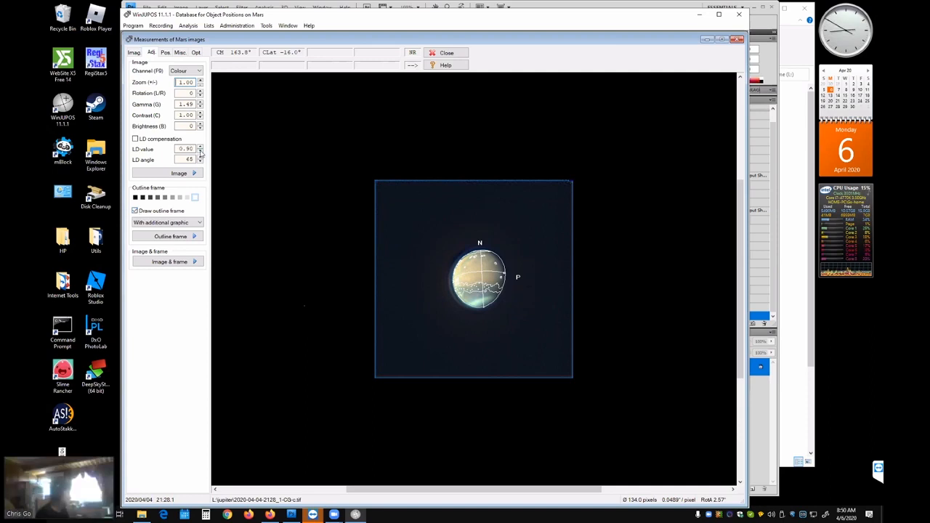
click(200, 151)
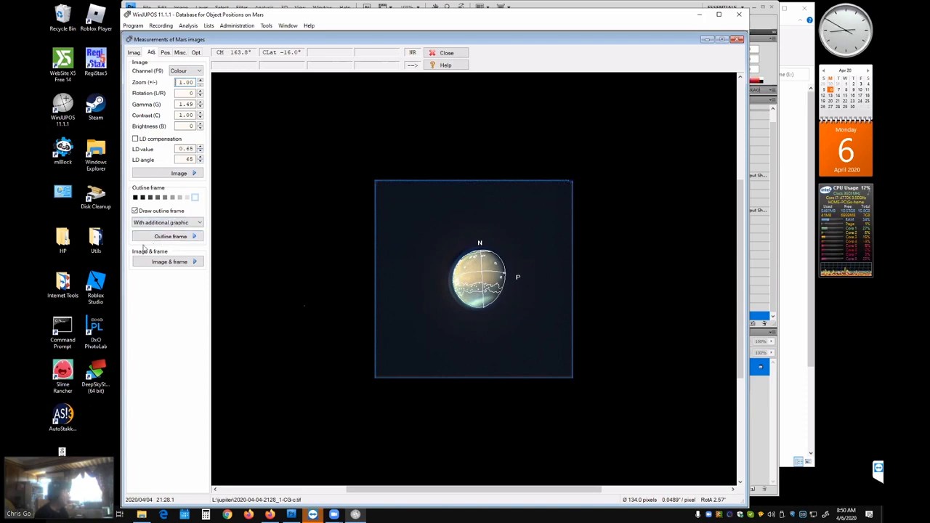
Nudge the outline frame down and reduce its diameter to 132 pixels.
key(Down)
key(Down)
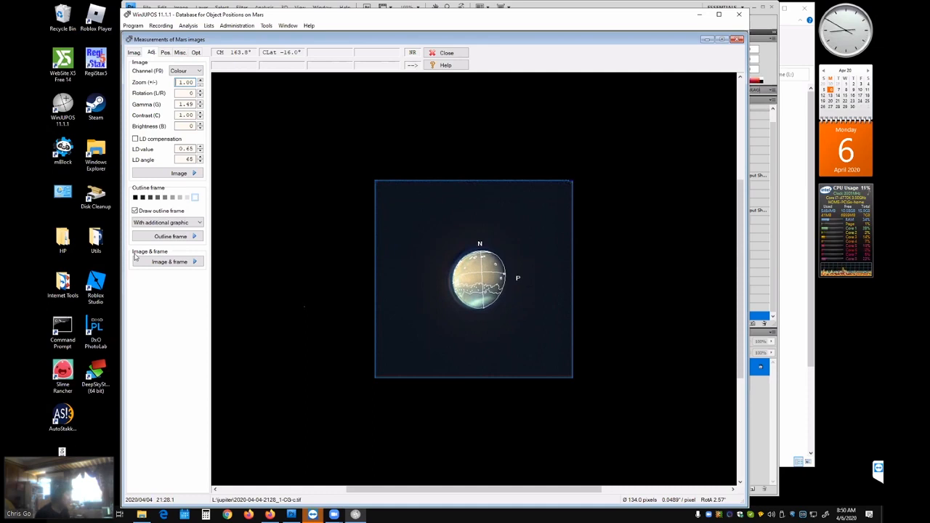
key(Page_Down)
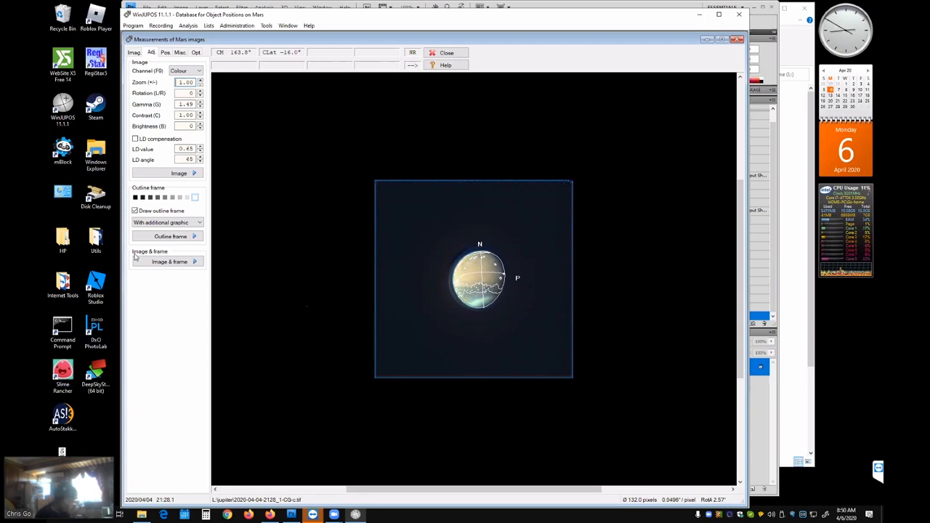
Rotate the outline frame to 5.17° and fine-tune its horizontal and vertical position on the Mars disk.
key(p)
key(p)
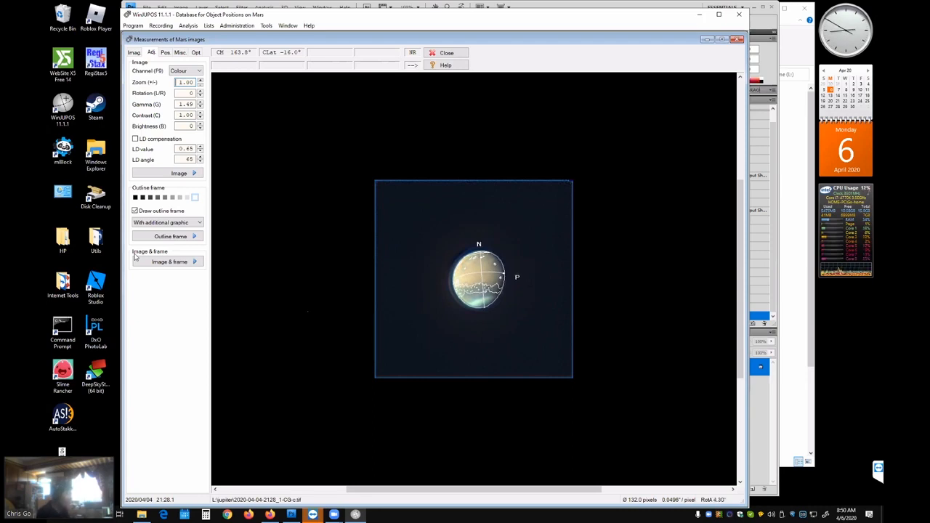
key(p)
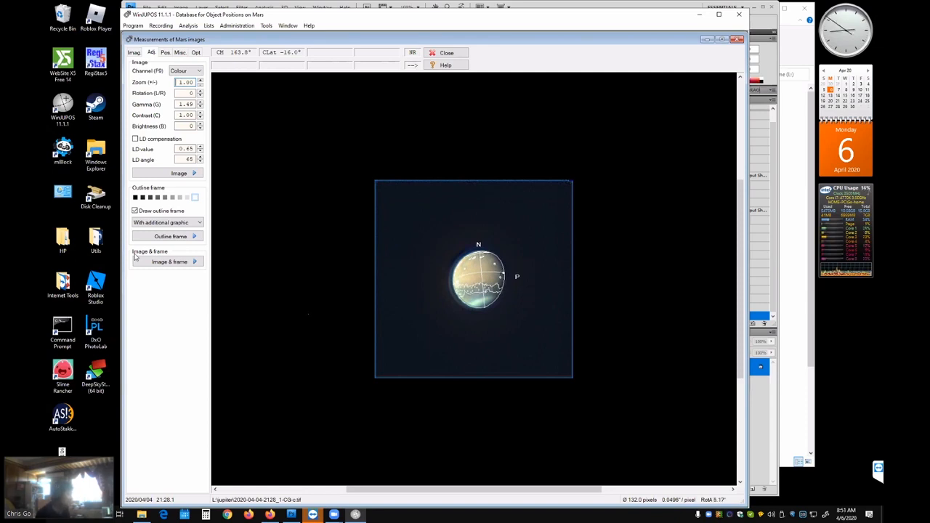
key(Left)
key(Right)
key(Down)
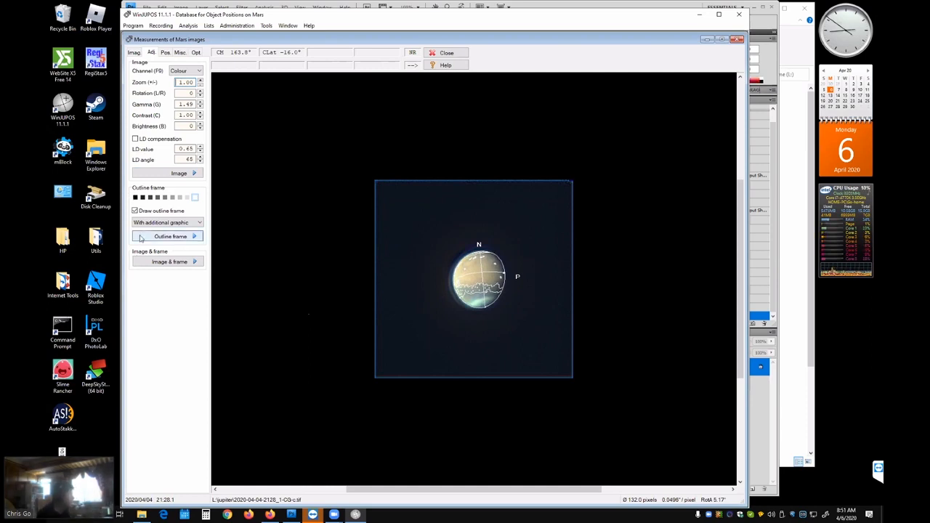
Hide and redraw the outline frame to check the disk's features, refining the frame to 134 pixels and 6.91° rotation.
click(141, 212)
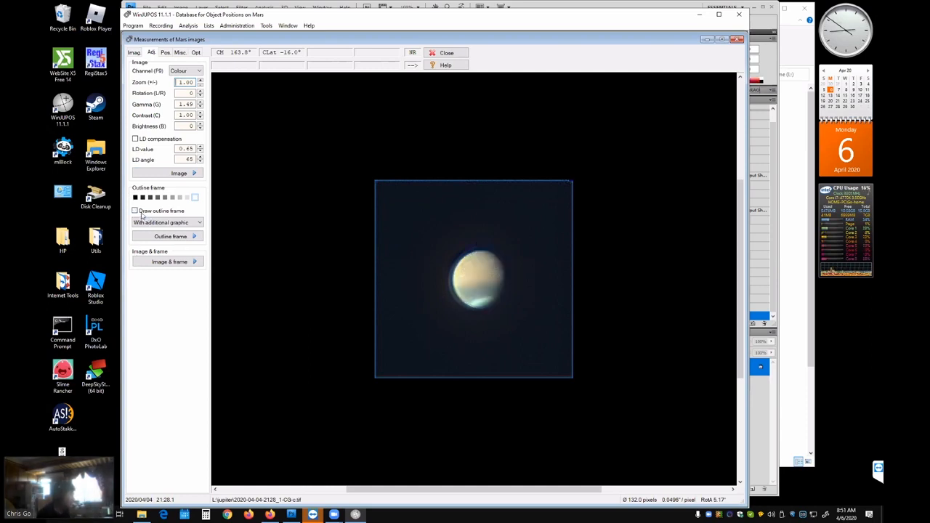
click(142, 211)
click(142, 211)
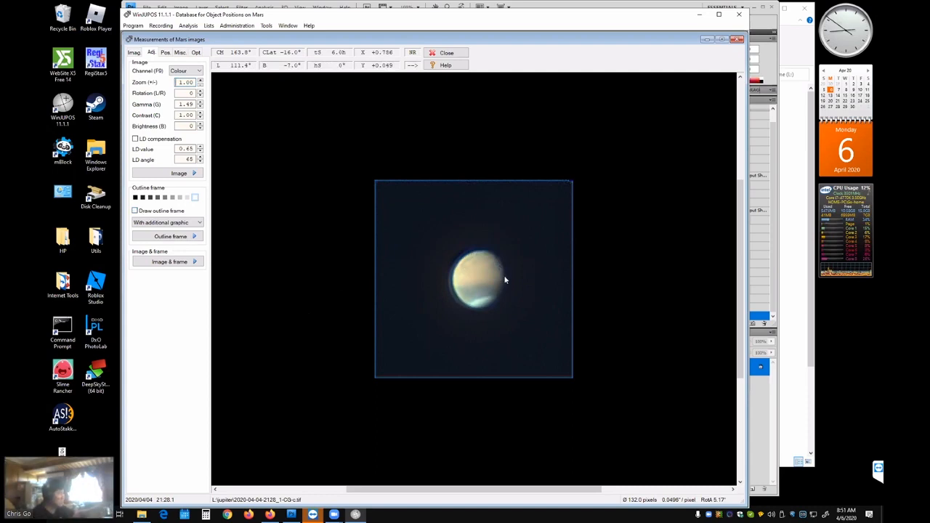
click(176, 210)
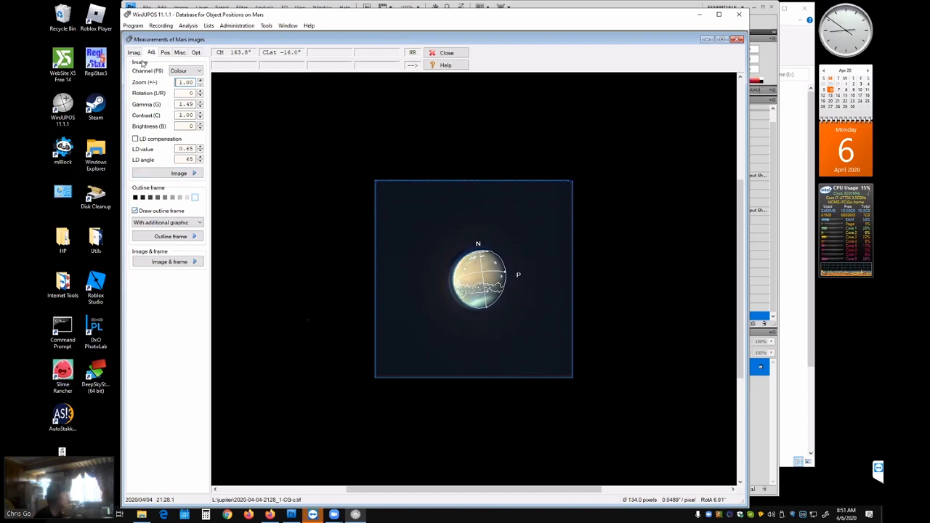
Return to the measurement's image data and save settings, and open the De-rotation of images tool.
click(138, 53)
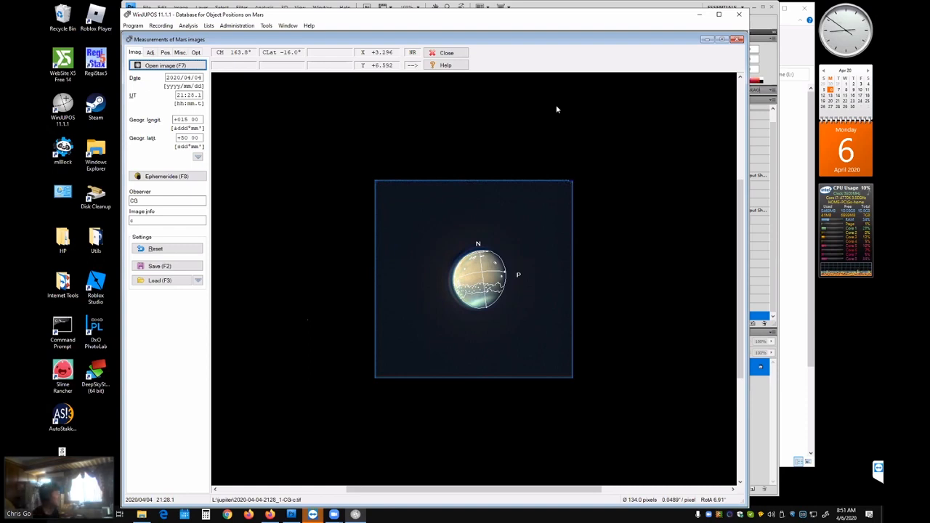
click(288, 26)
mouse_move(266, 25)
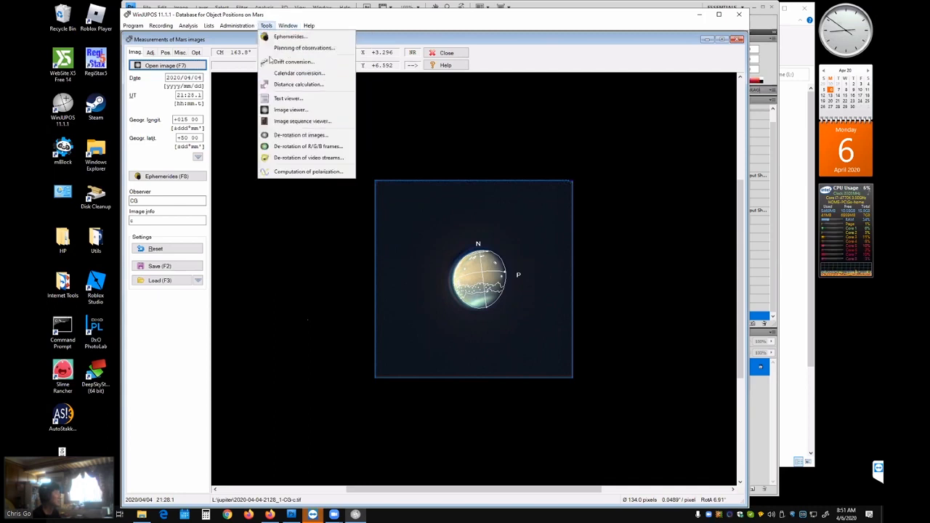
click(308, 137)
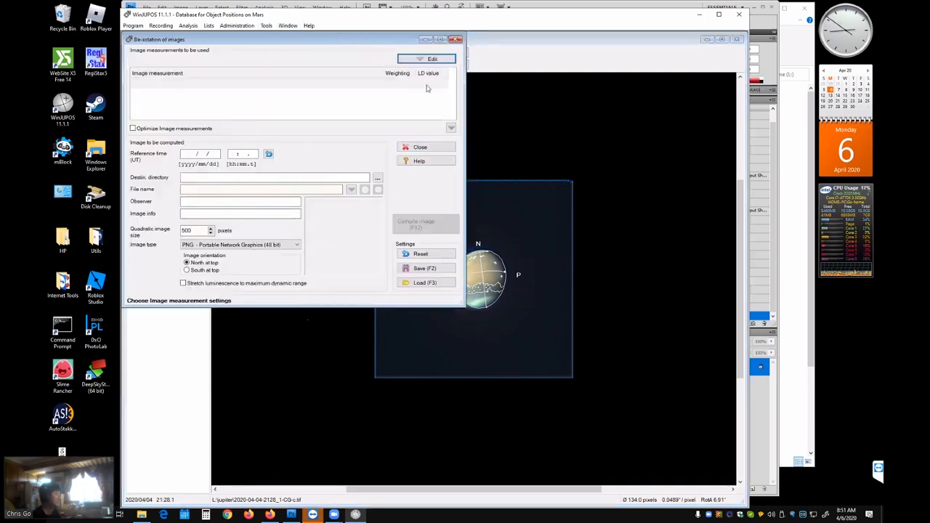
Add the image measurements 2020-04-04-2124.4-CG-c, 2126.2-CG-c and 2128.1-CG-c from the jupiter folder on drive L: to the de-rotation.
click(431, 59)
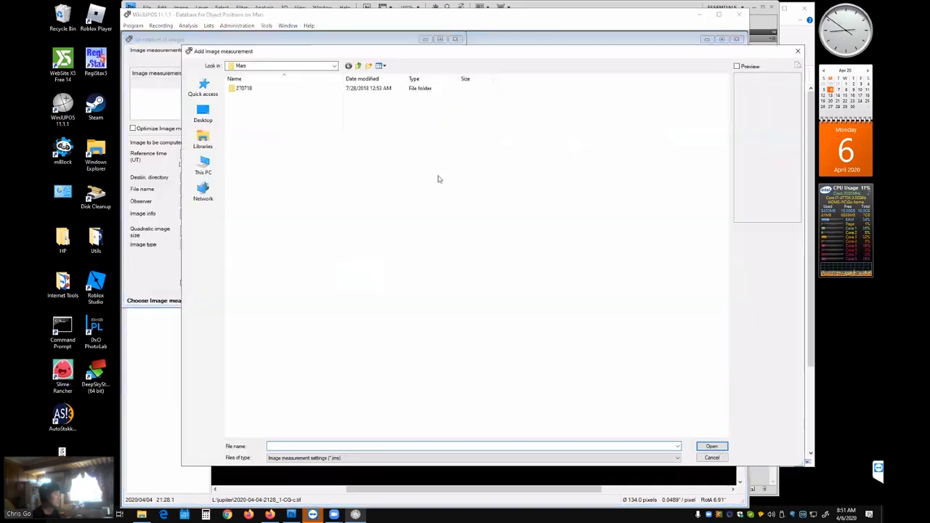
click(203, 167)
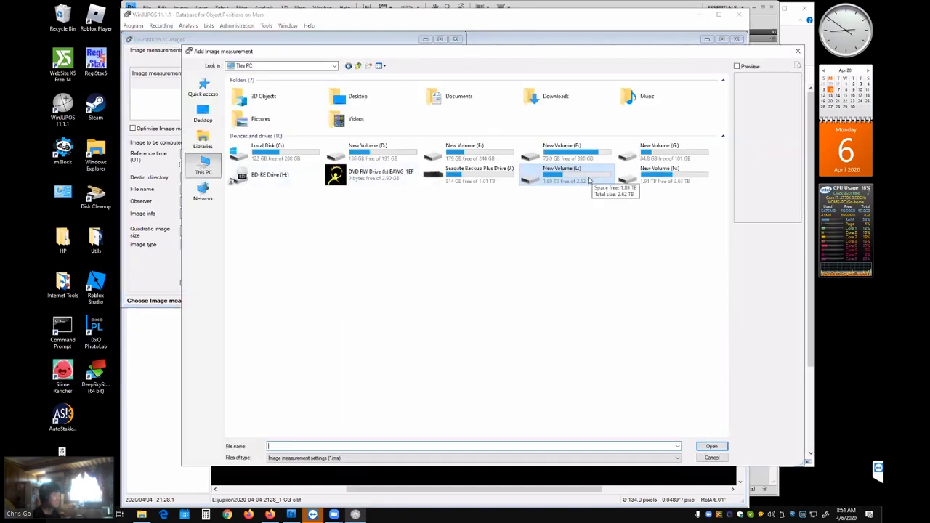
double_click(590, 180)
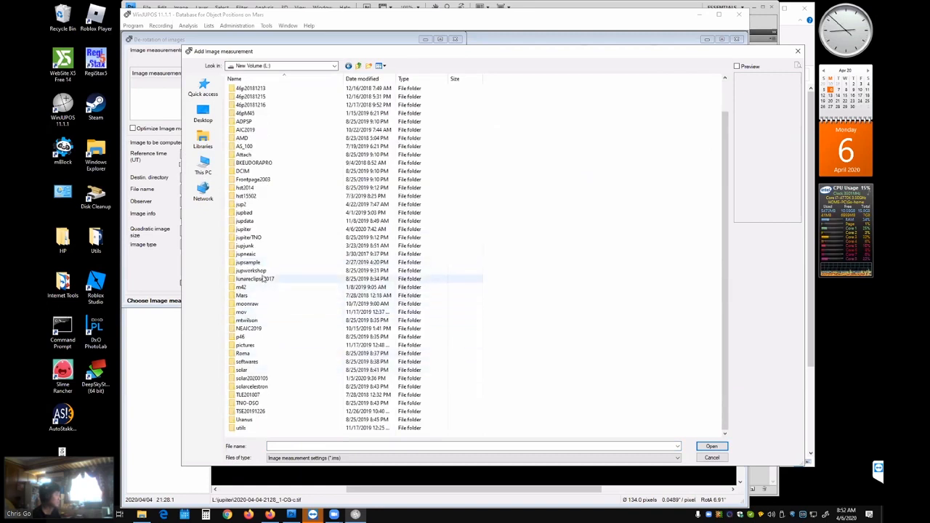
double_click(256, 295)
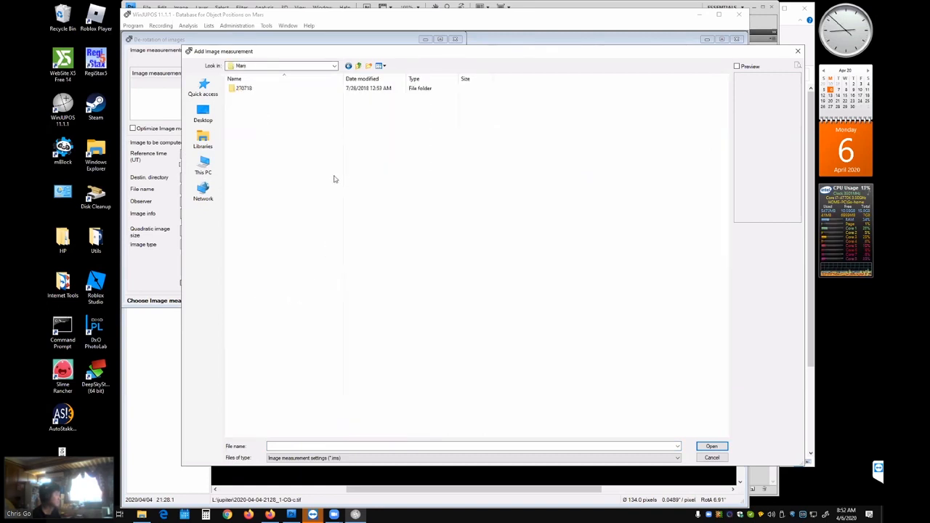
click(358, 65)
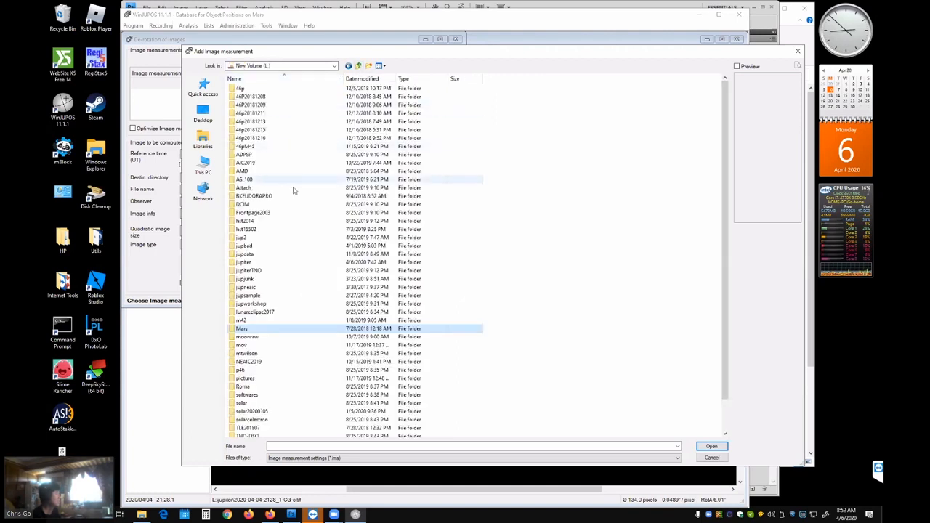
double_click(283, 263)
click(300, 347)
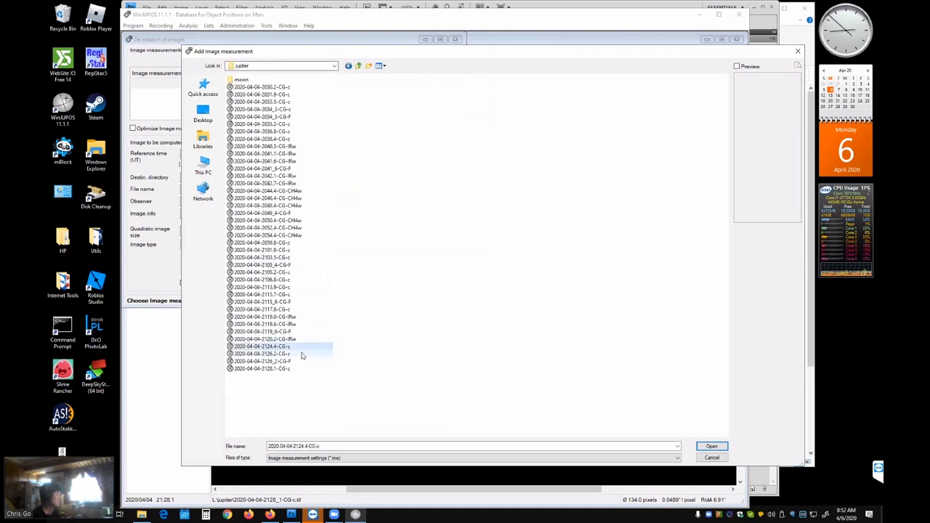
ctrl+click(300, 355)
ctrl+click(295, 369)
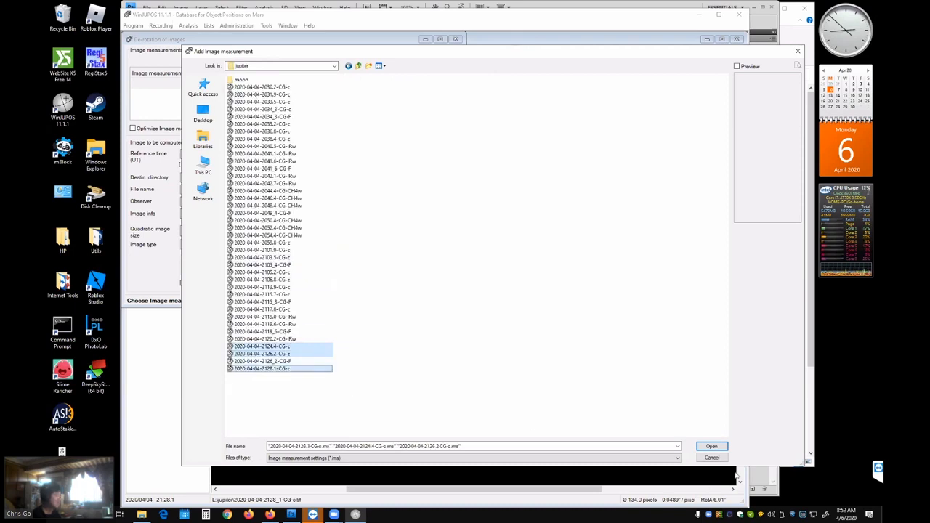
click(710, 447)
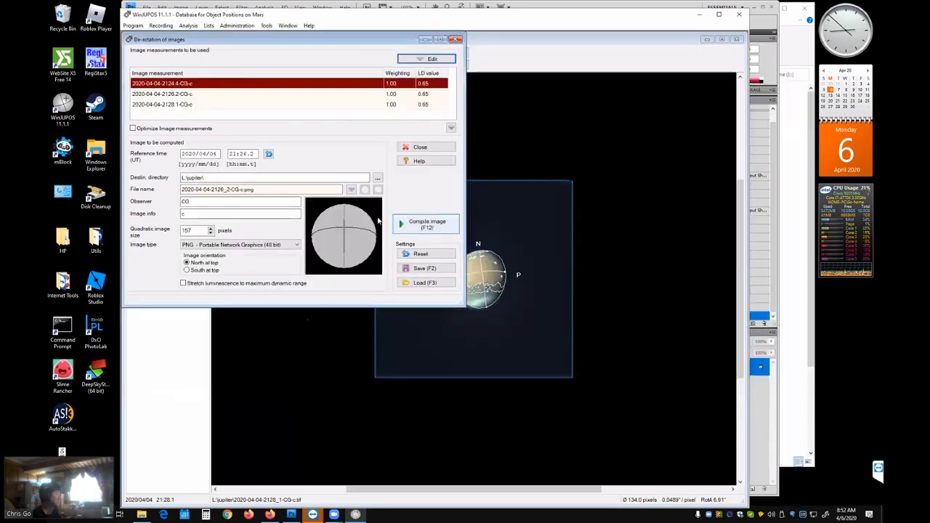
Set the computed image's type to TIFF (48 bit) and its image info to F.
click(241, 244)
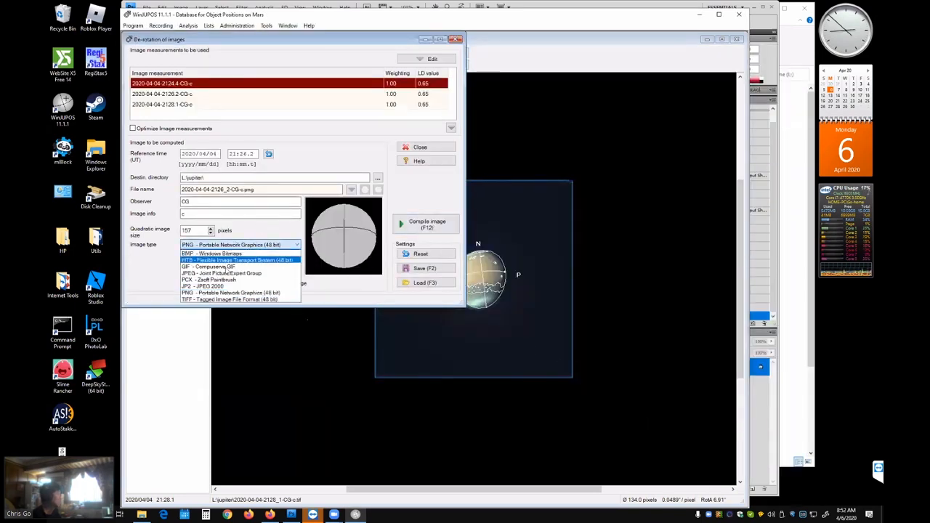
click(216, 300)
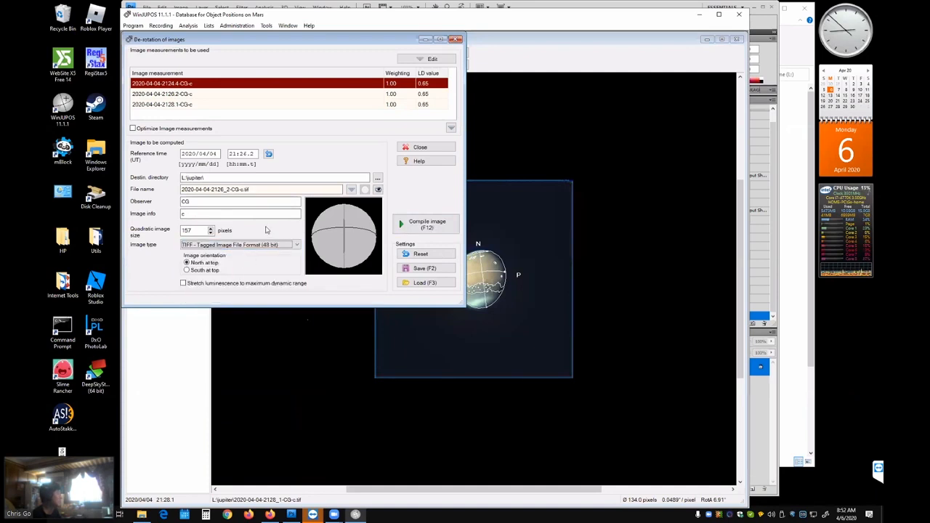
drag(190, 213, 160, 215)
text(F)
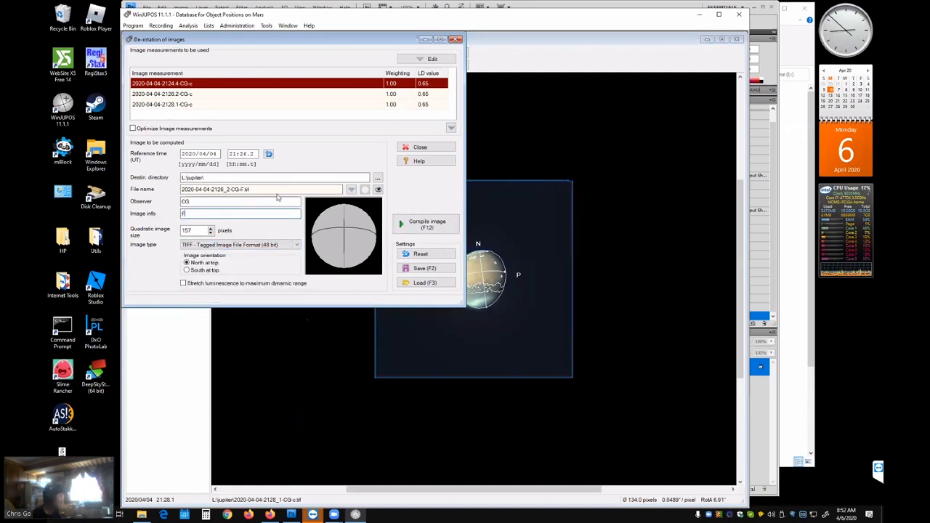
Compile the de-rotated image, overwriting the existing file, and move the result window clear of the de-rotation settings.
click(426, 223)
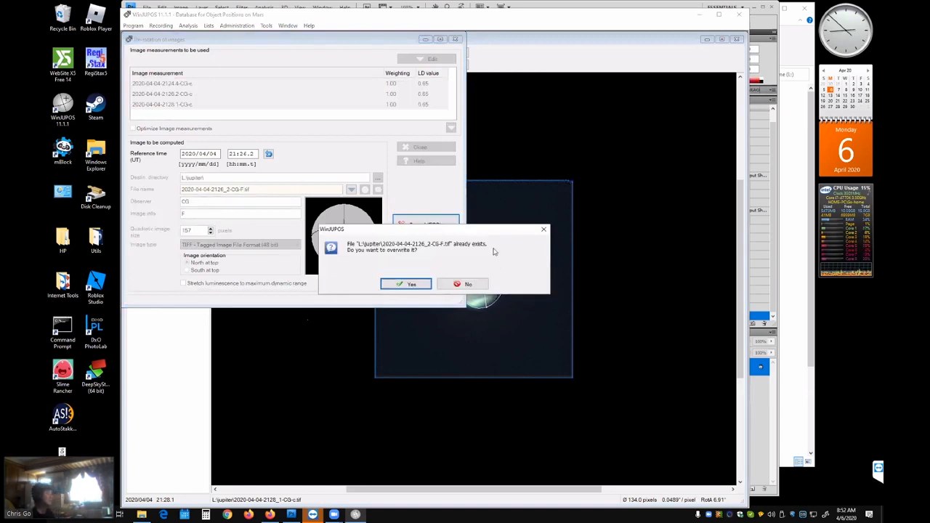
click(421, 284)
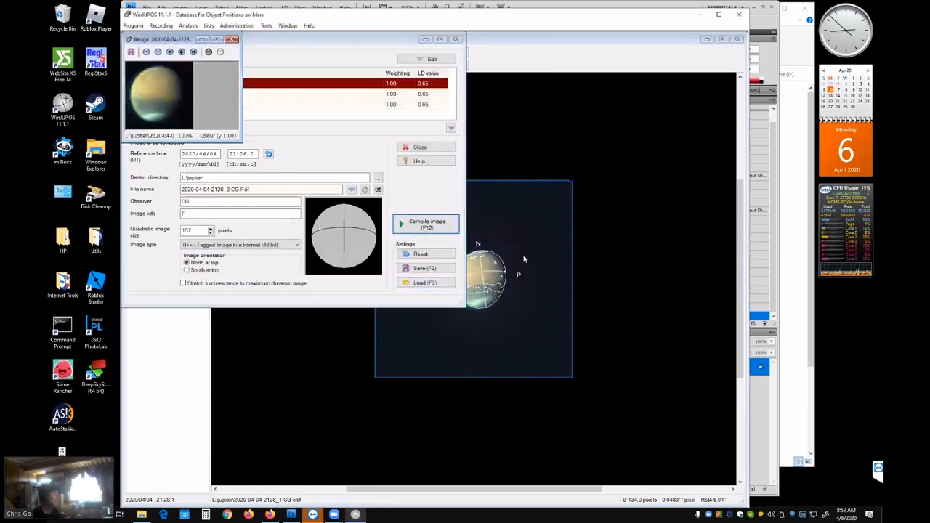
drag(523, 259, 526, 259)
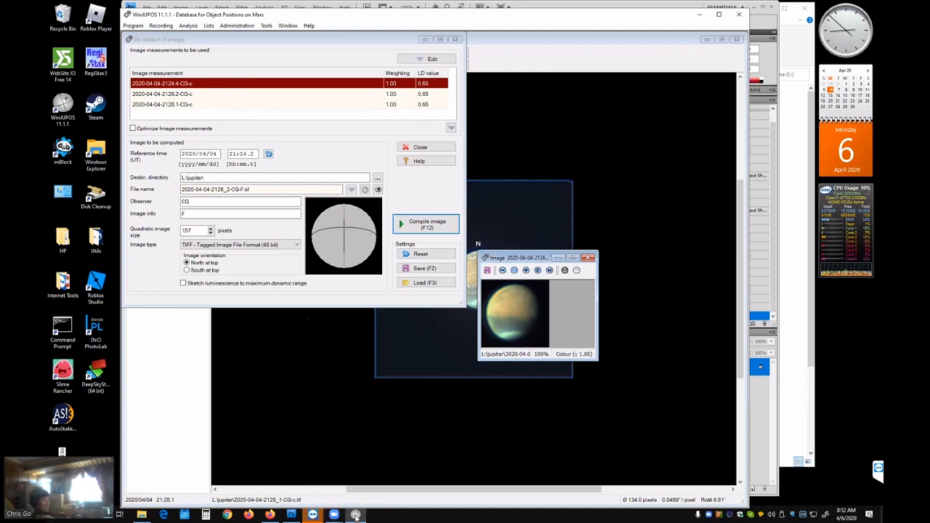
click(290, 514)
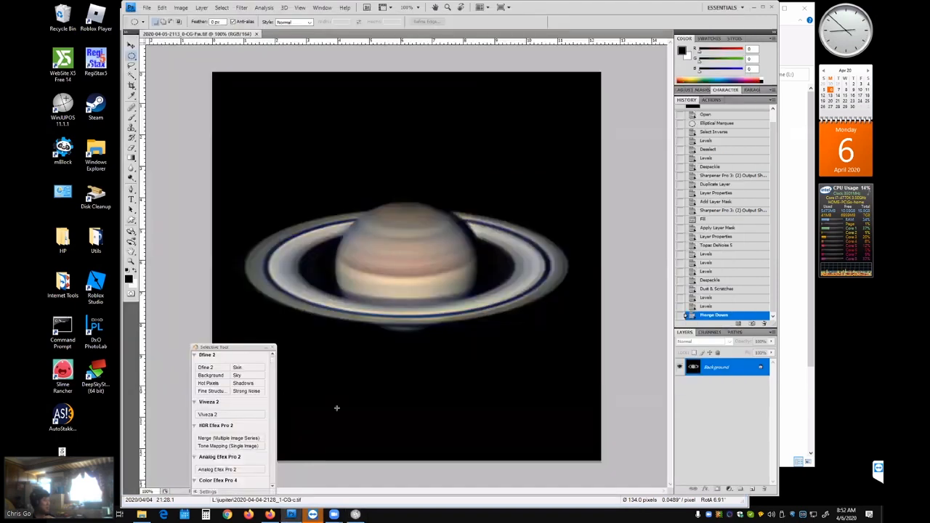
click(146, 8)
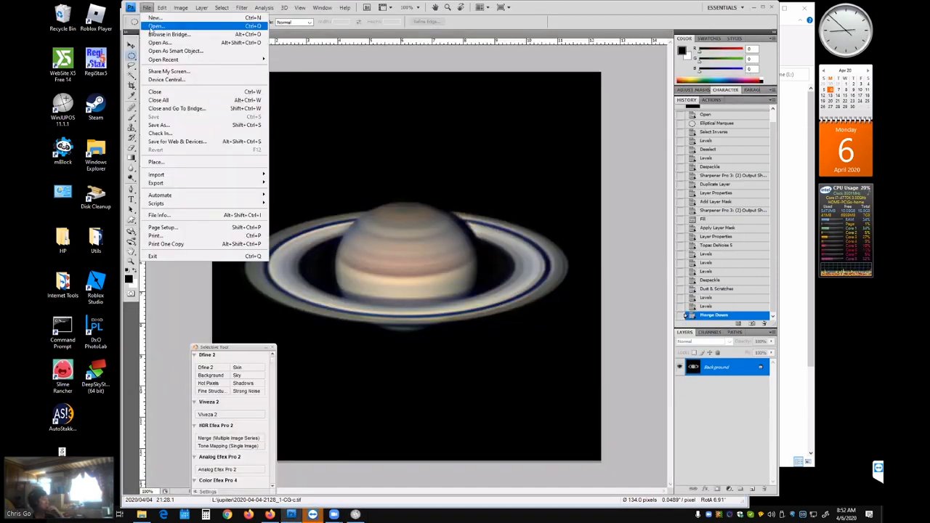
click(151, 27)
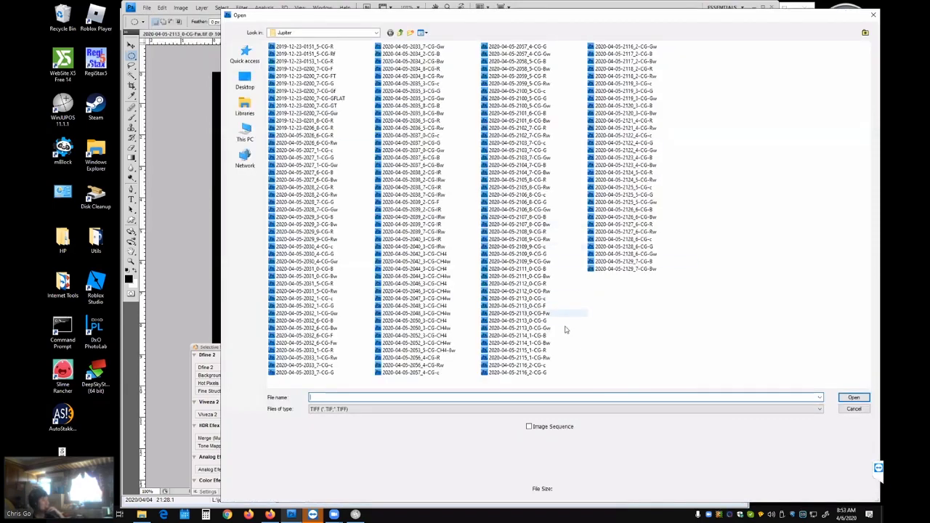
click(853, 409)
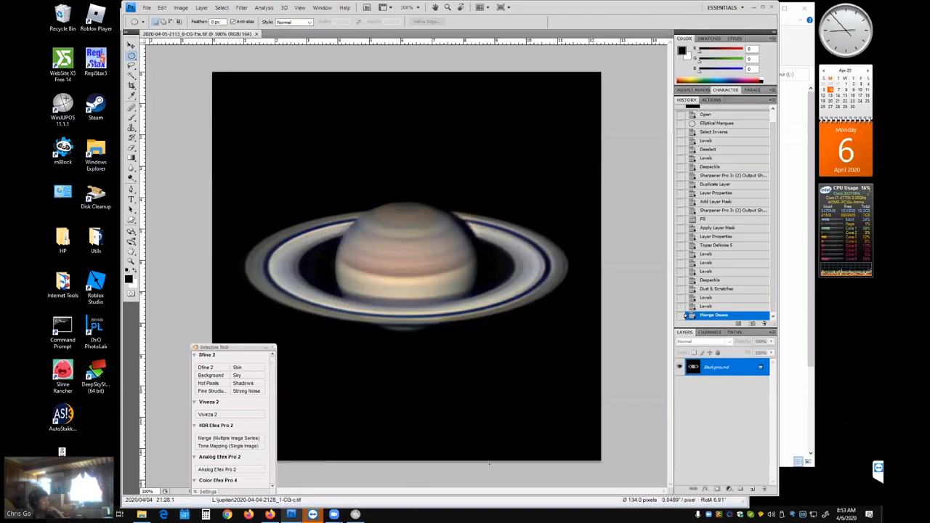
click(314, 514)
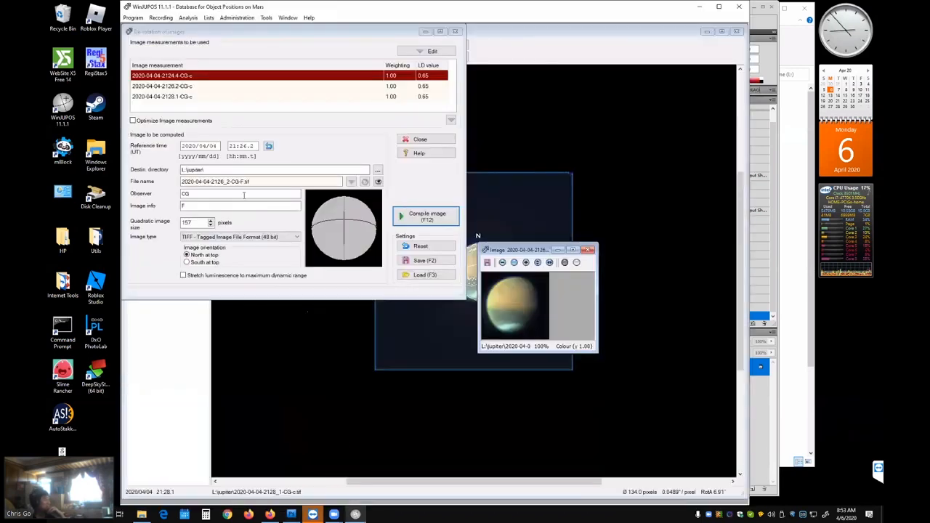
Close the de-rotation, Mars measurement and result image windows, and set the celestial body to Jupiter.
click(455, 31)
click(736, 31)
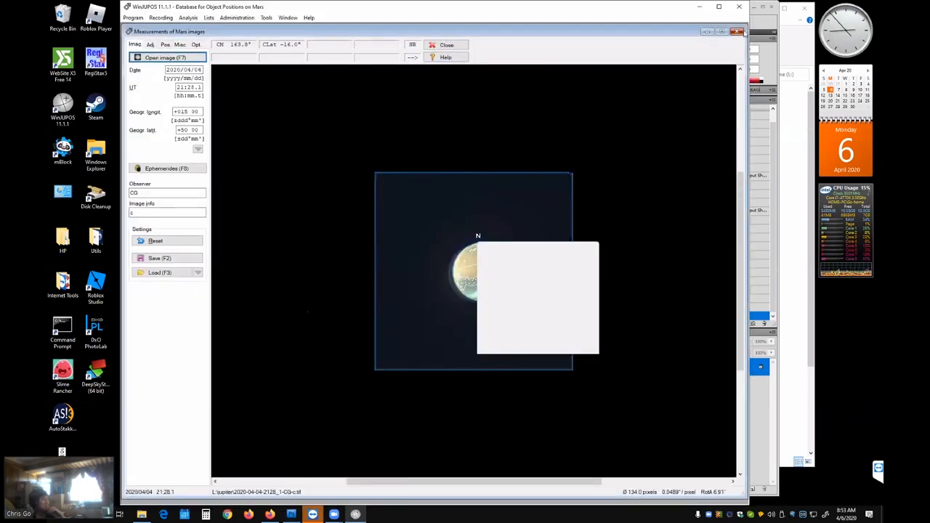
click(589, 249)
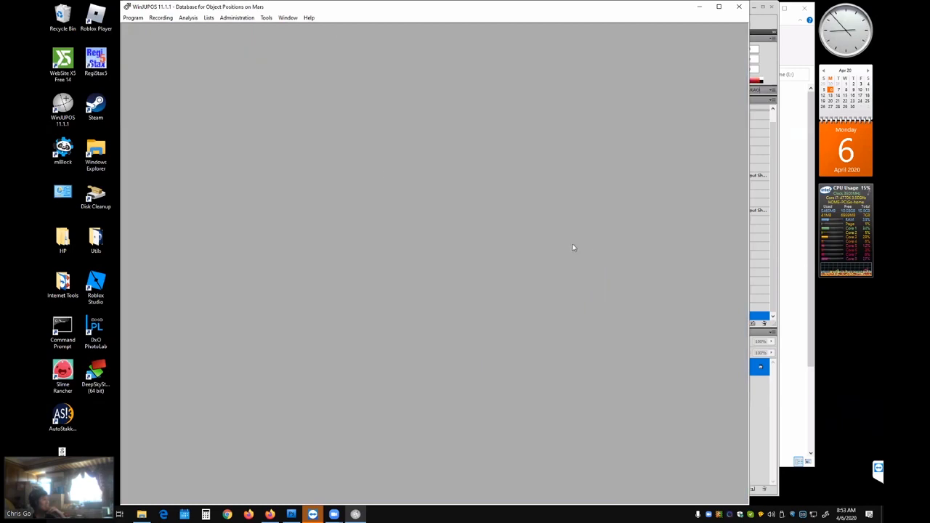
click(133, 18)
mouse_move(153, 33)
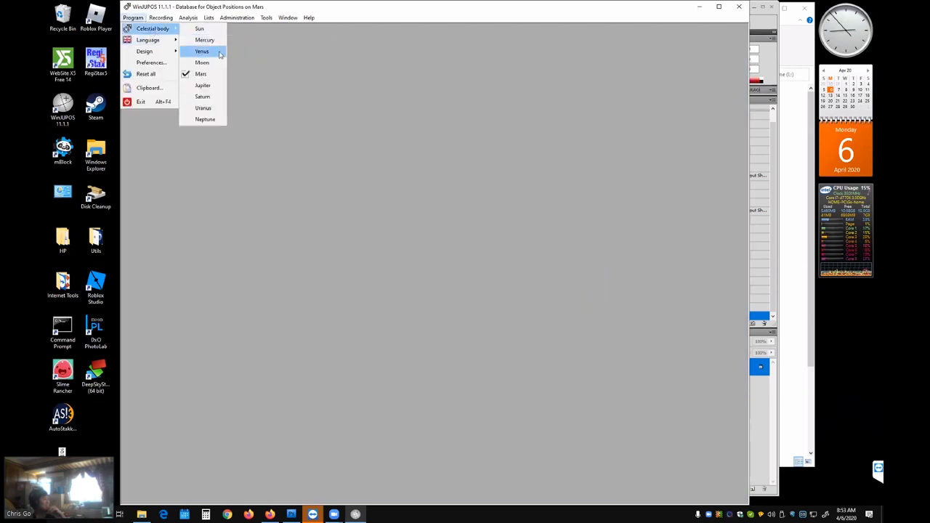
click(202, 85)
click(160, 18)
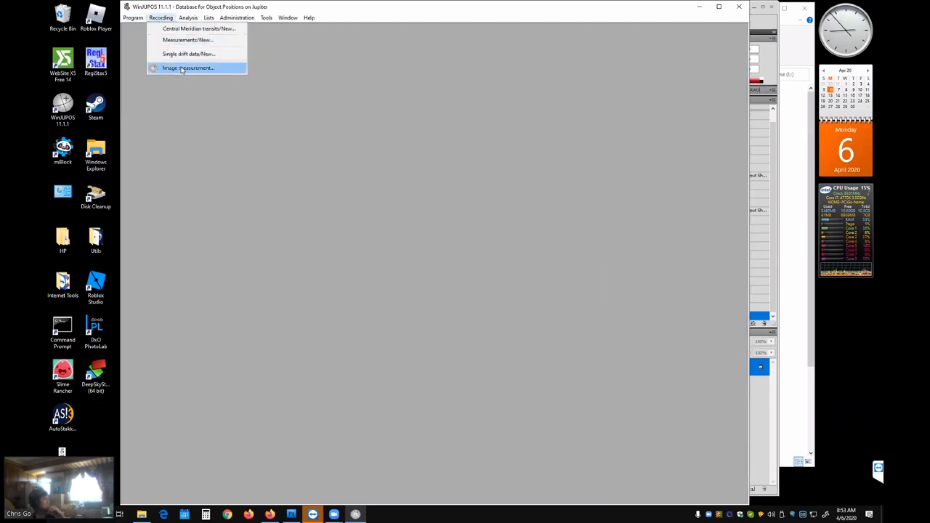
click(177, 68)
click(171, 56)
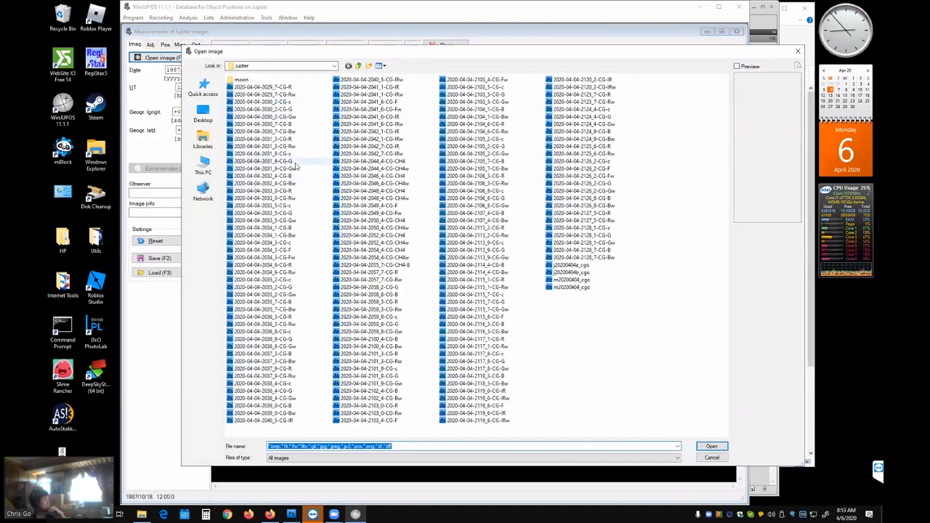
double_click(296, 162)
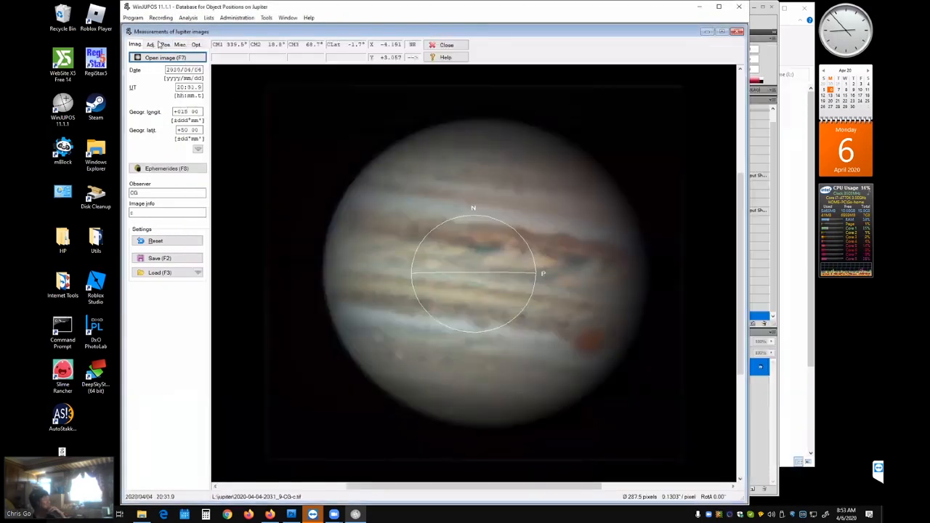
In the measurement's adjustment settings, lower the LD value to 0.65.
click(151, 44)
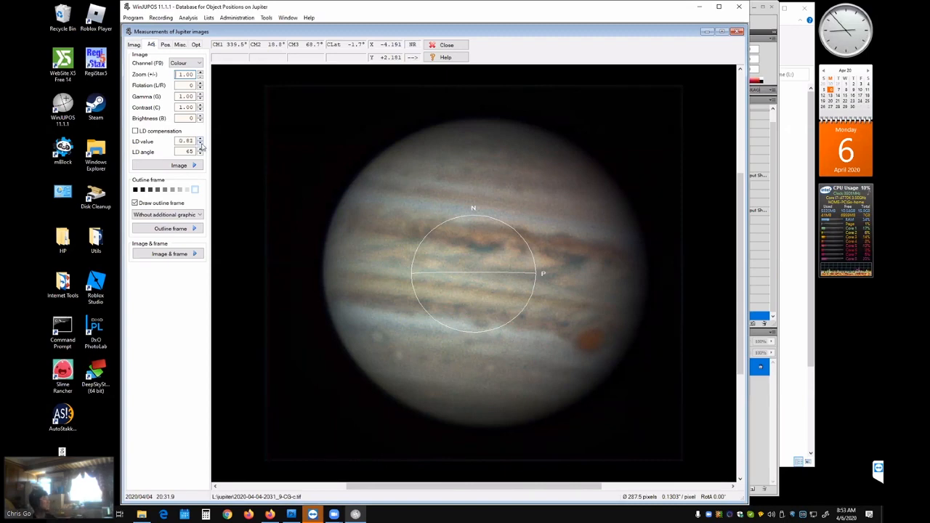
click(201, 144)
click(201, 146)
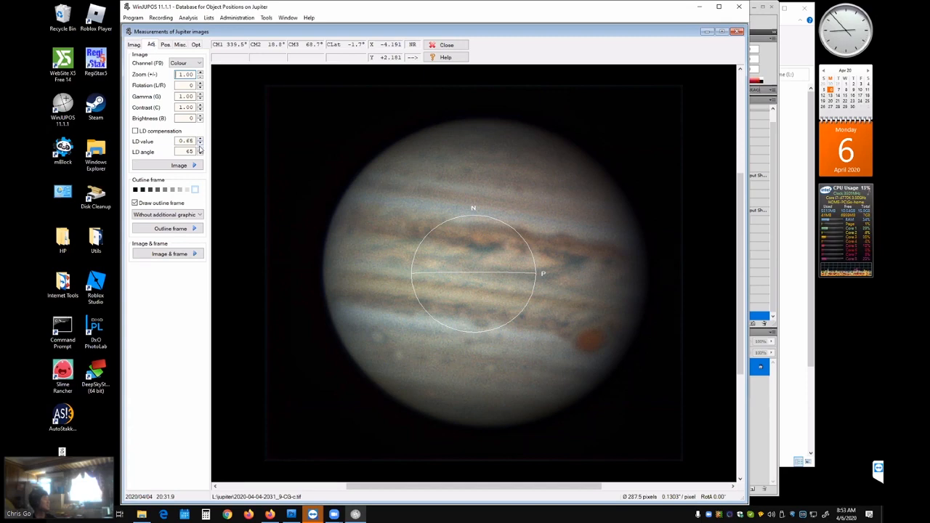
Show the outline frame with its additional graphic and fit the frame automatically to Jupiter's disk.
click(174, 214)
click(177, 231)
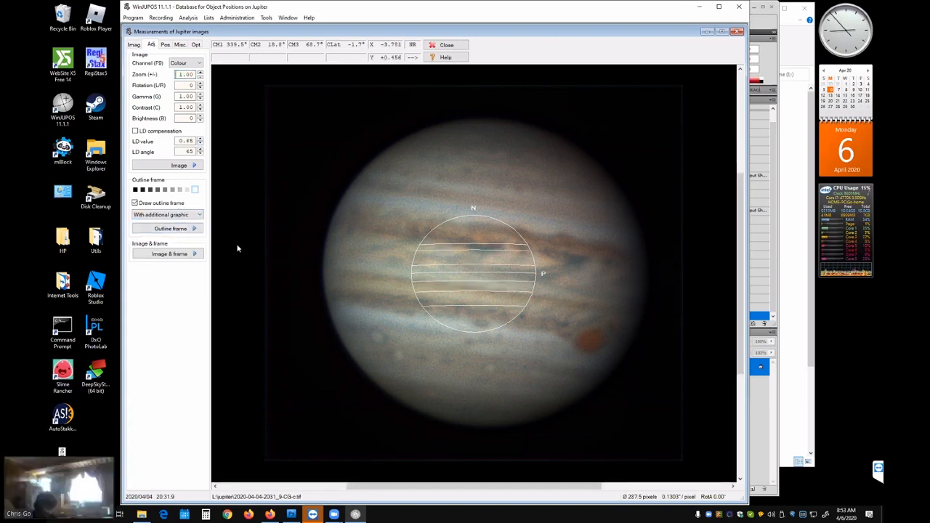
key(F11)
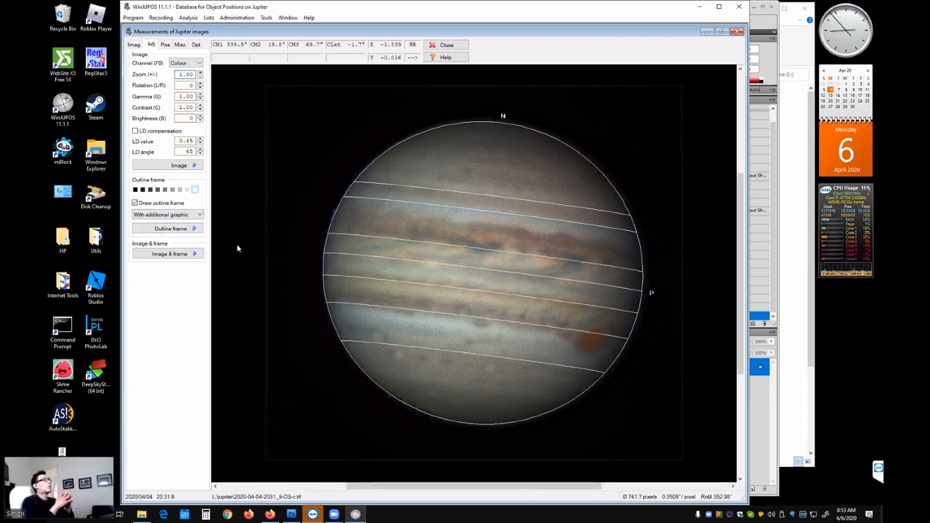
click(740, 8)
click(148, 7)
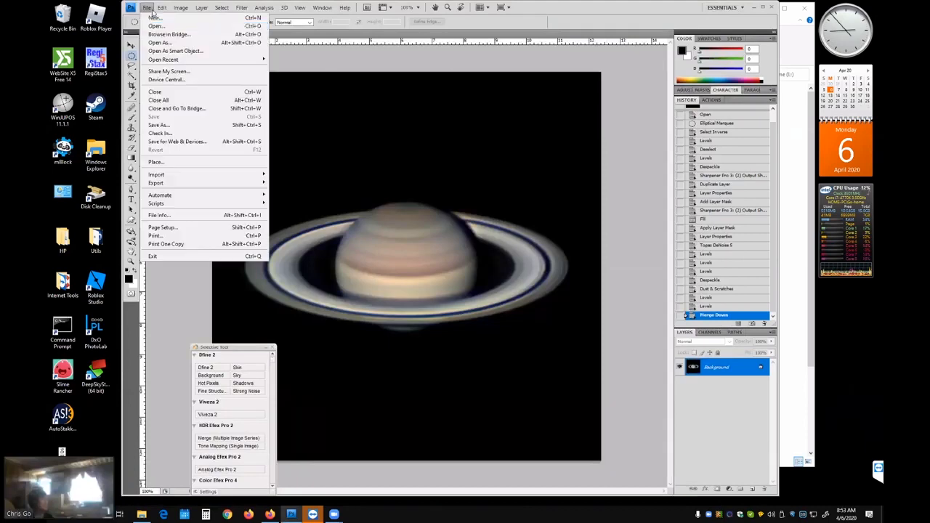
click(155, 25)
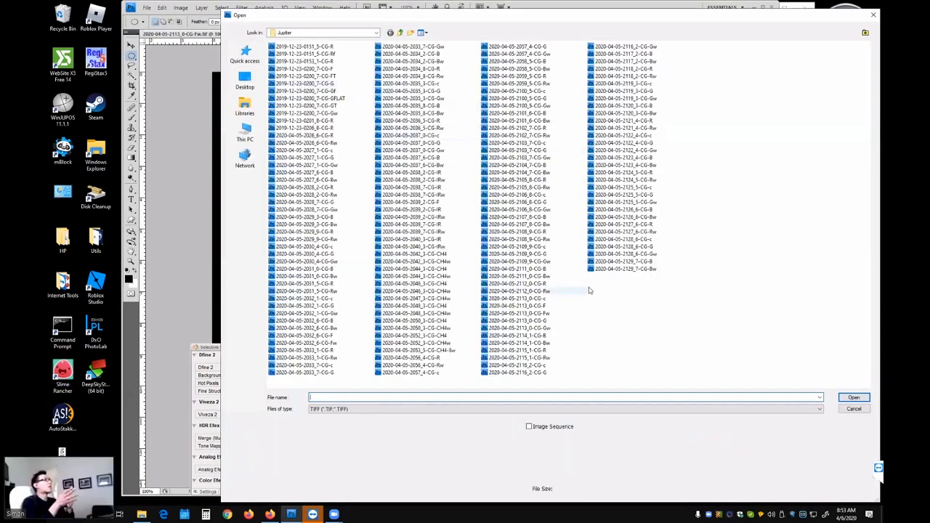
double_click(561, 305)
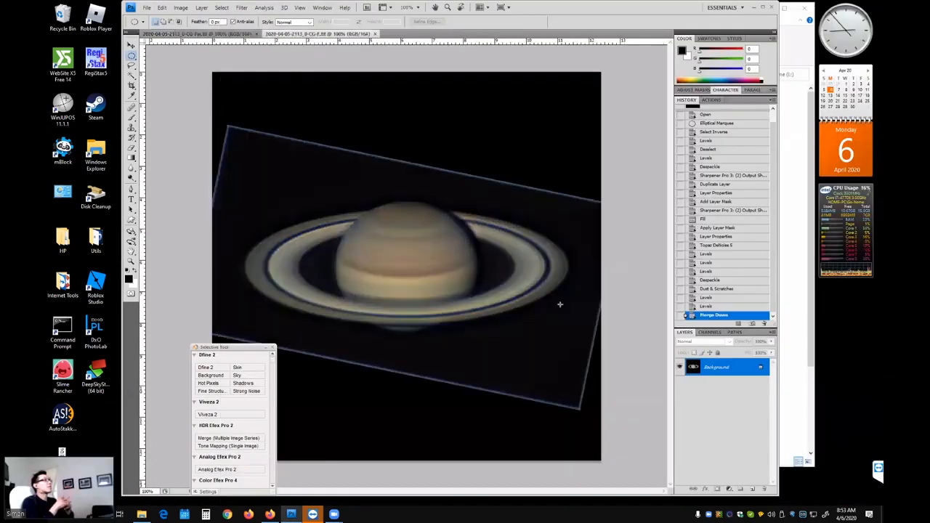
click(146, 7)
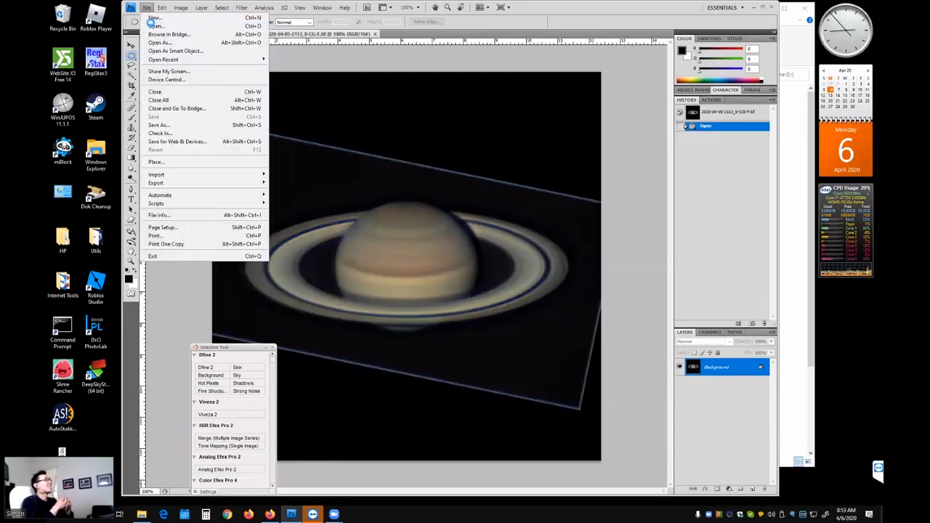
click(156, 25)
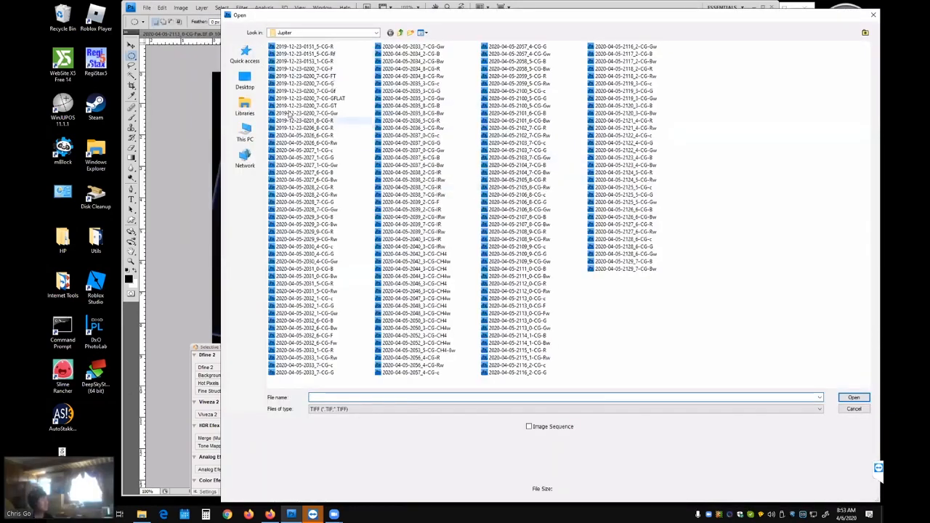
click(245, 132)
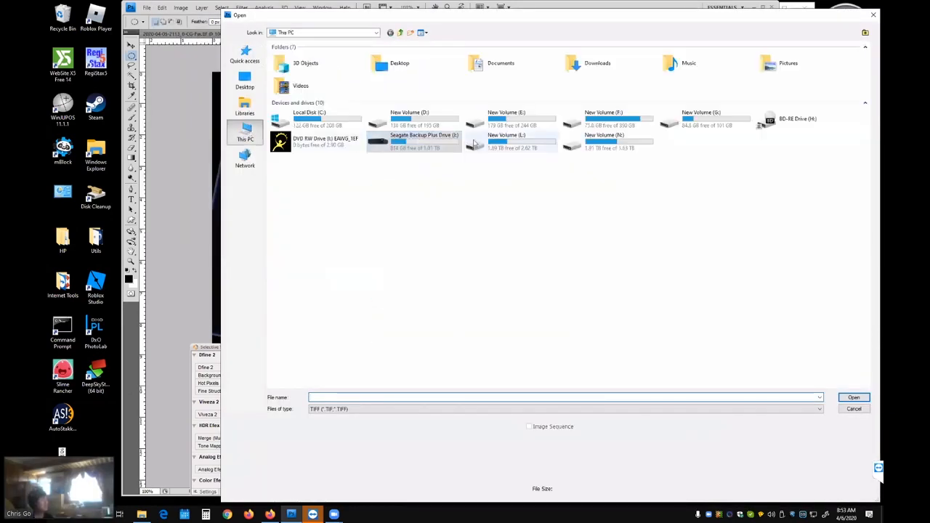
double_click(401, 138)
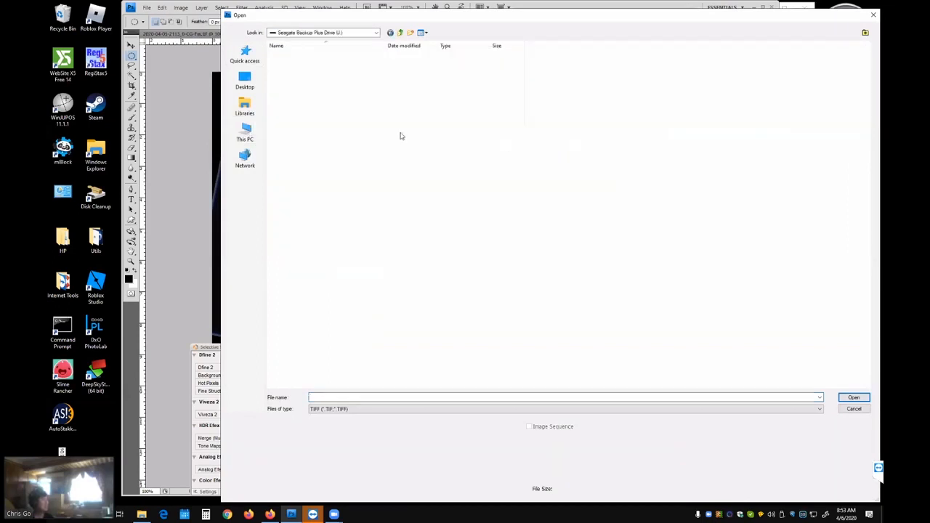
click(400, 34)
double_click(519, 145)
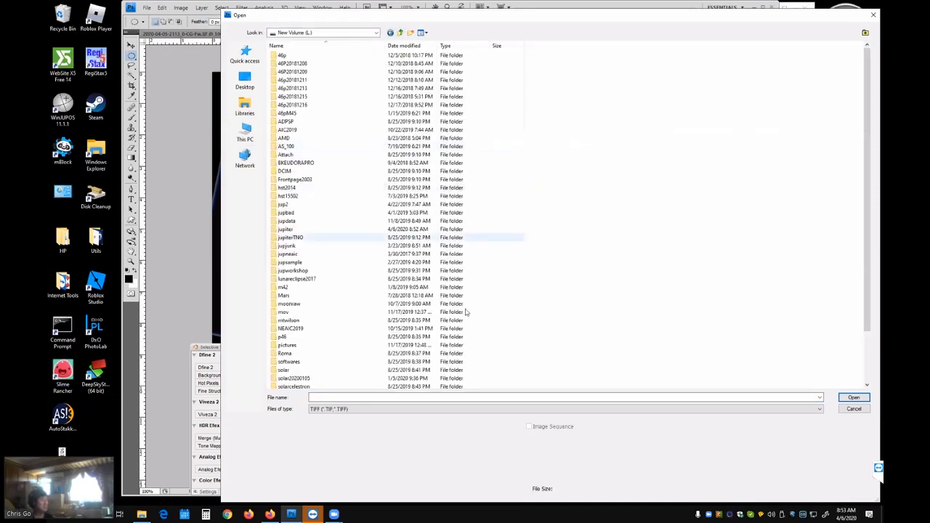
scroll(466, 312, down, 3)
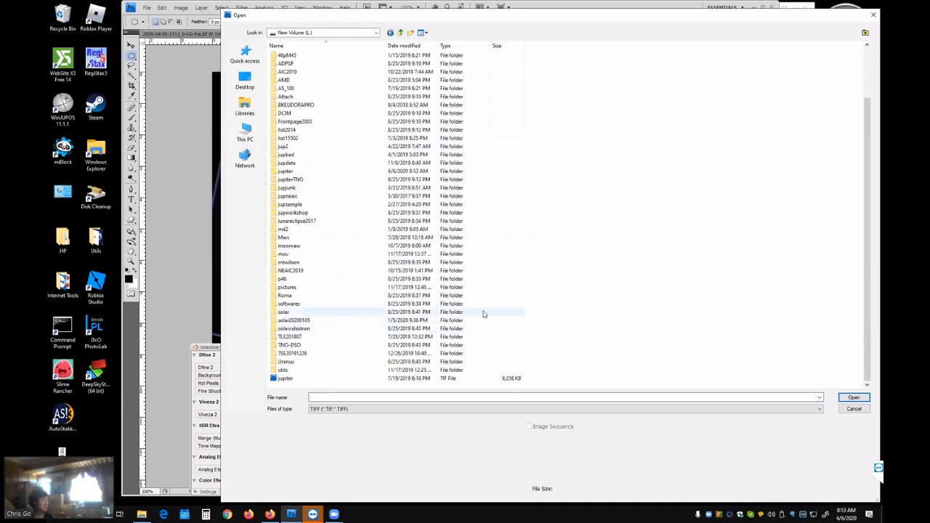
double_click(342, 172)
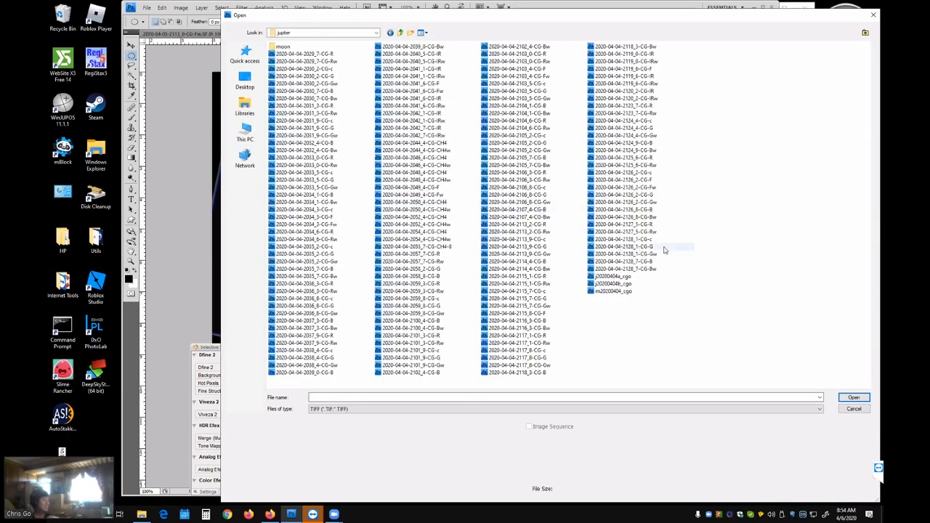
double_click(661, 181)
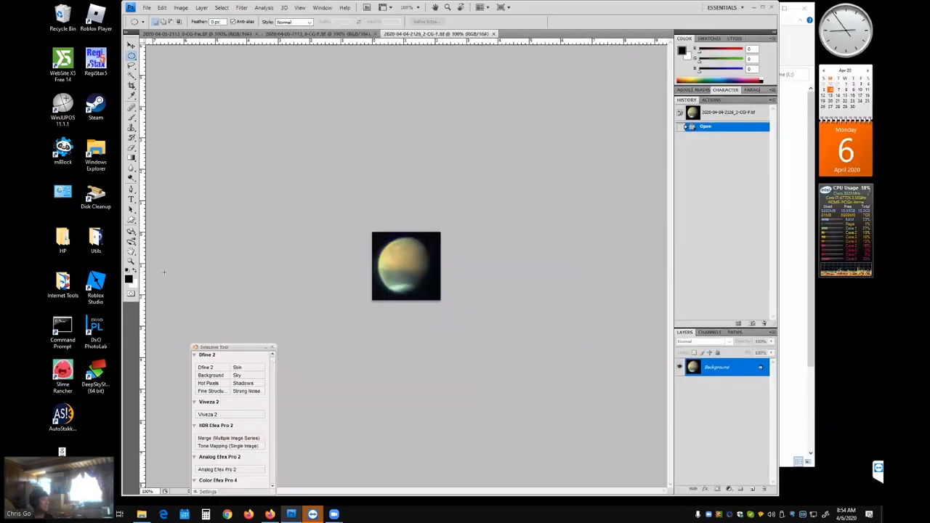
Enlarge the Mars image to about 255% to examine the planet's disk.
click(132, 262)
alt+click(404, 250)
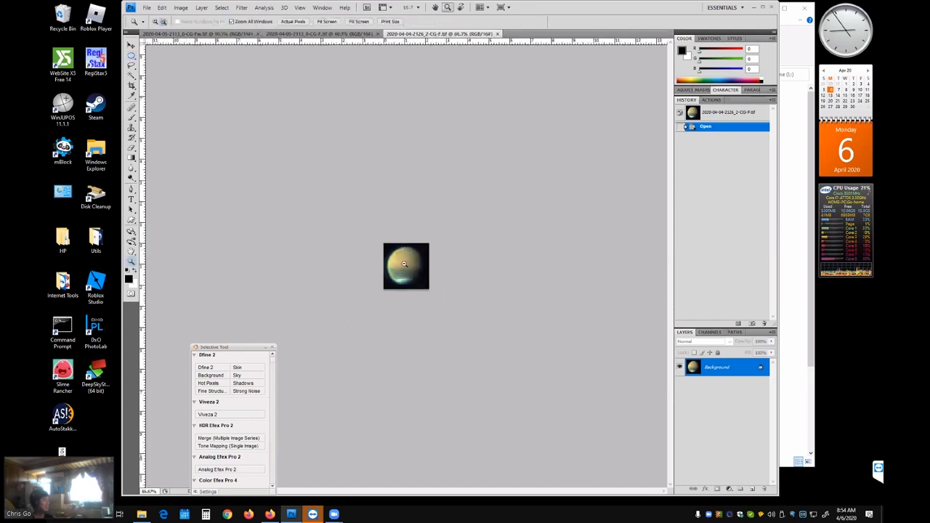
right_click(404, 264)
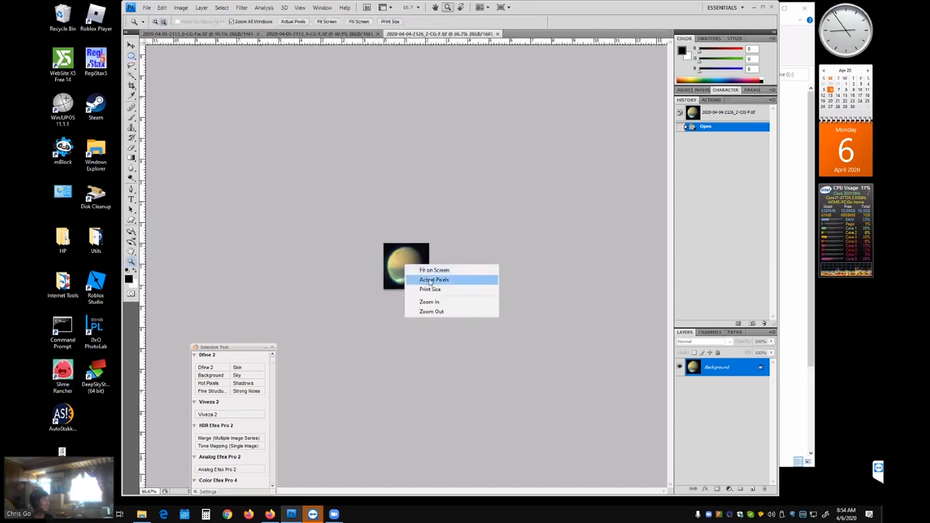
click(429, 302)
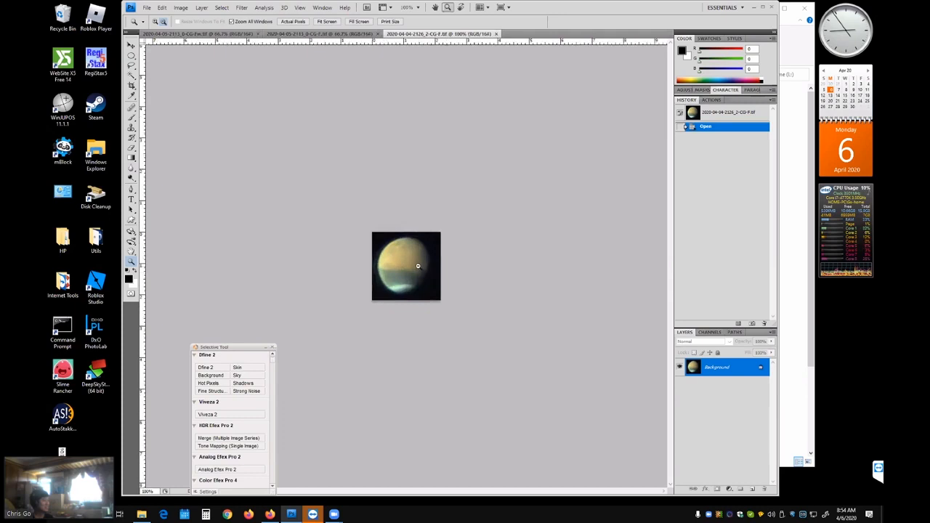
click(418, 266)
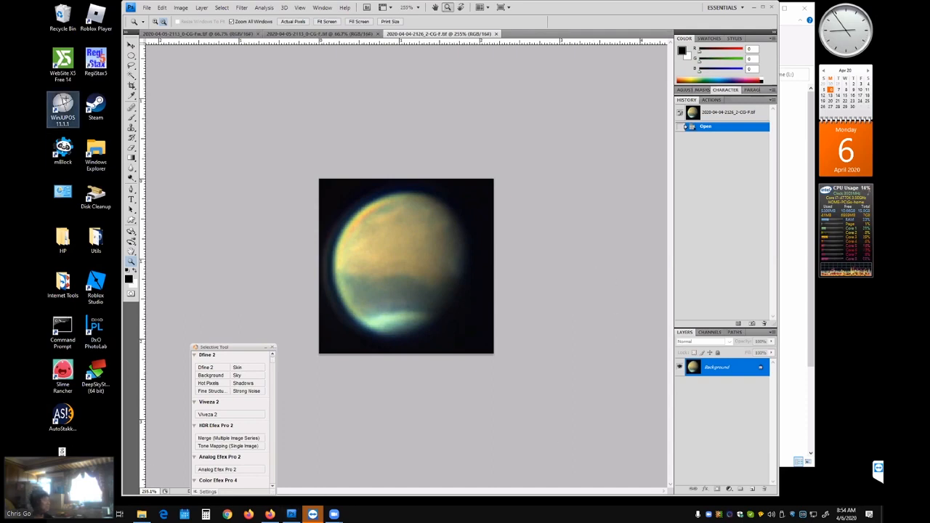
Switch to WinJUPOS, choose Mars as the celestial body and show its ephemerides for the current time.
double_click(63, 108)
click(196, 18)
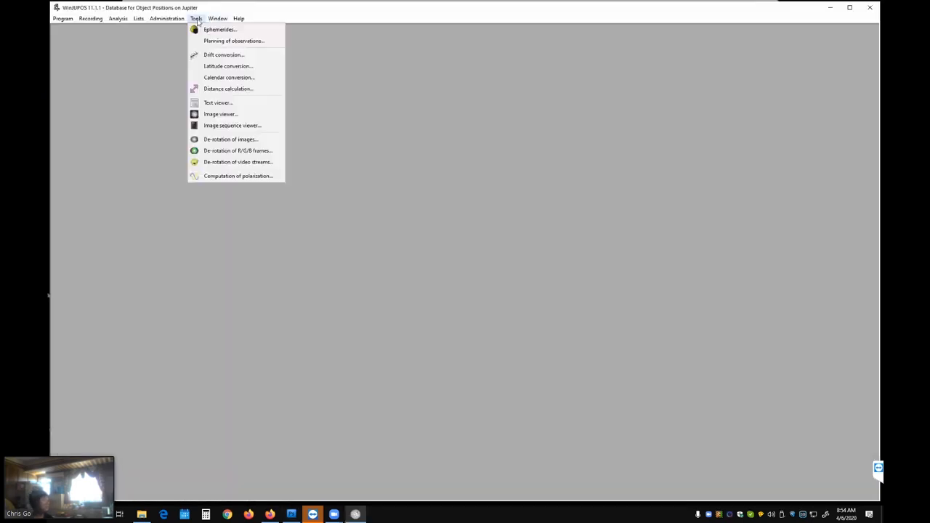
mouse_move(111, 27)
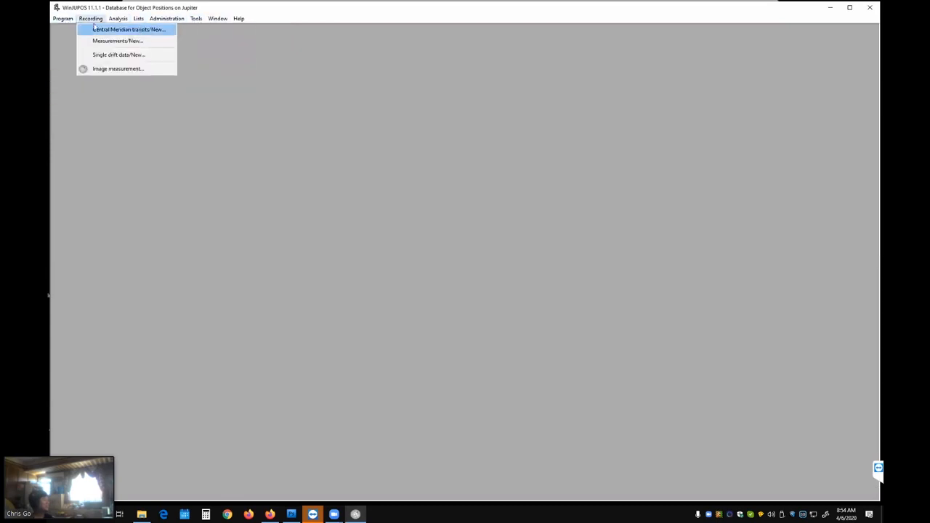
mouse_move(63, 18)
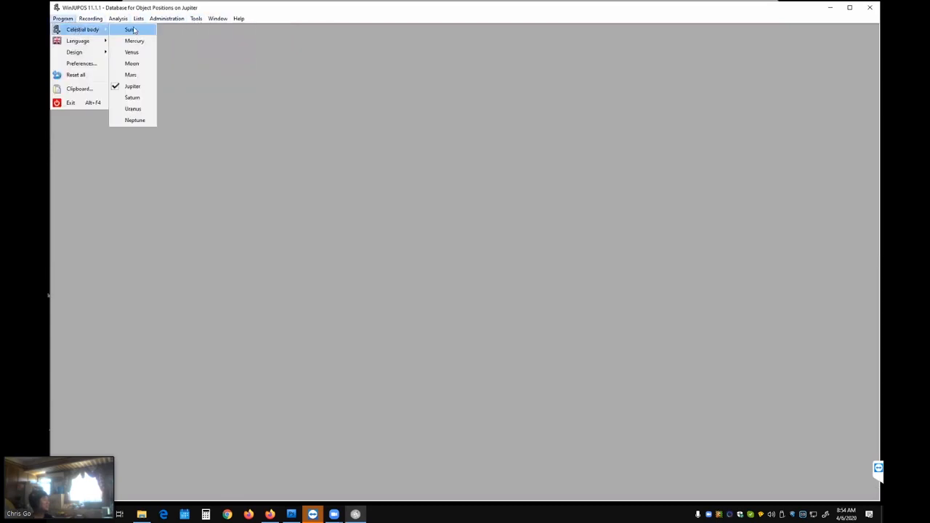
click(150, 75)
click(195, 19)
click(204, 29)
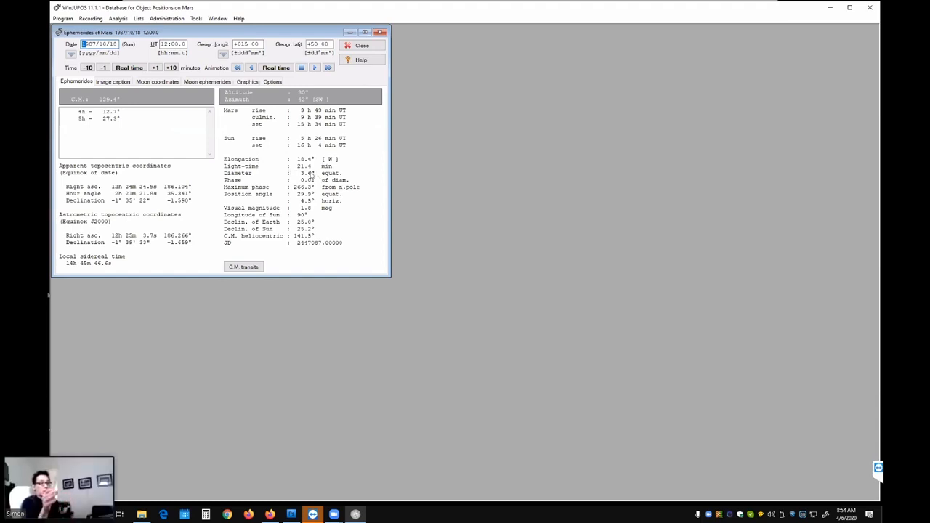
click(129, 68)
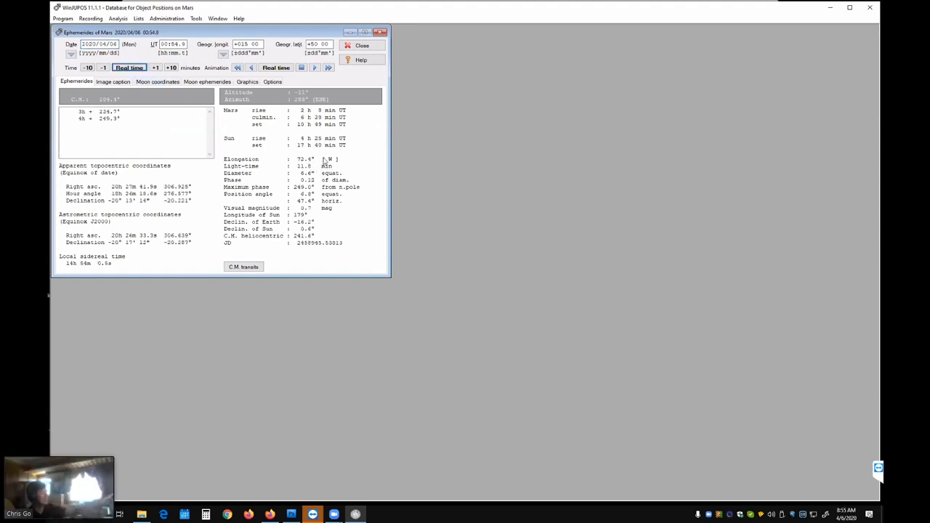
View Mars's moon ephemerides and its textured graphic, and close WinJUPOS.
click(211, 82)
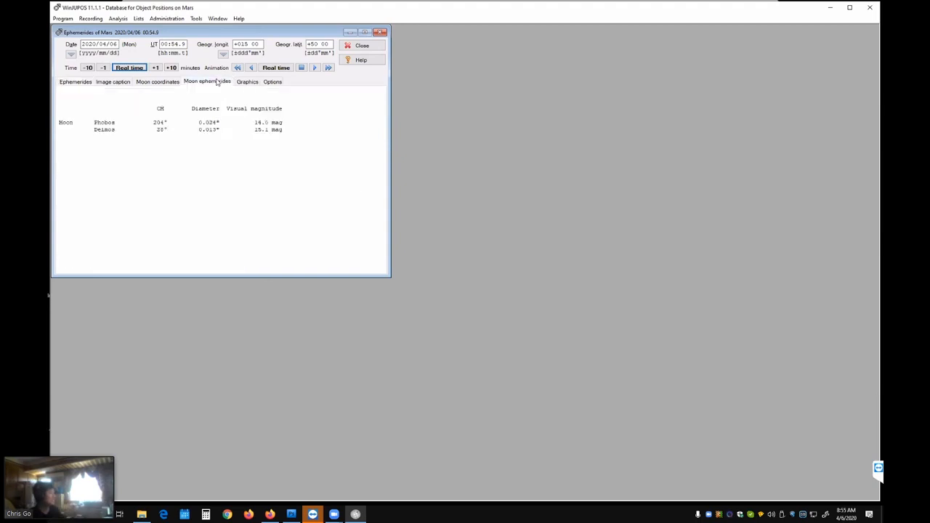
click(245, 83)
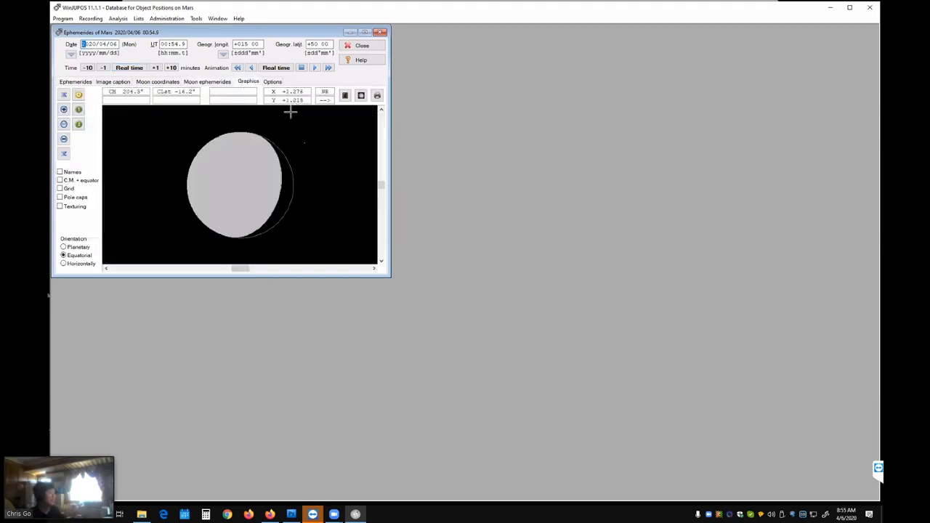
click(75, 208)
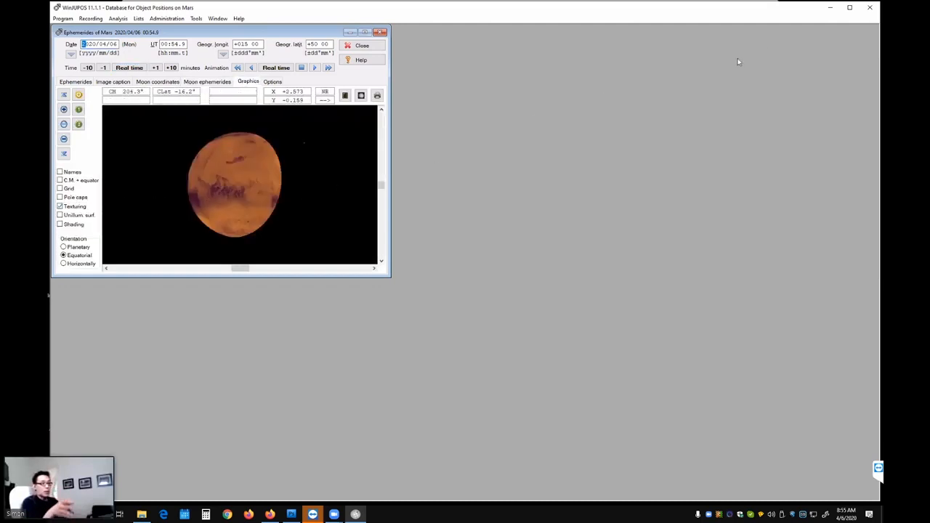
click(866, 10)
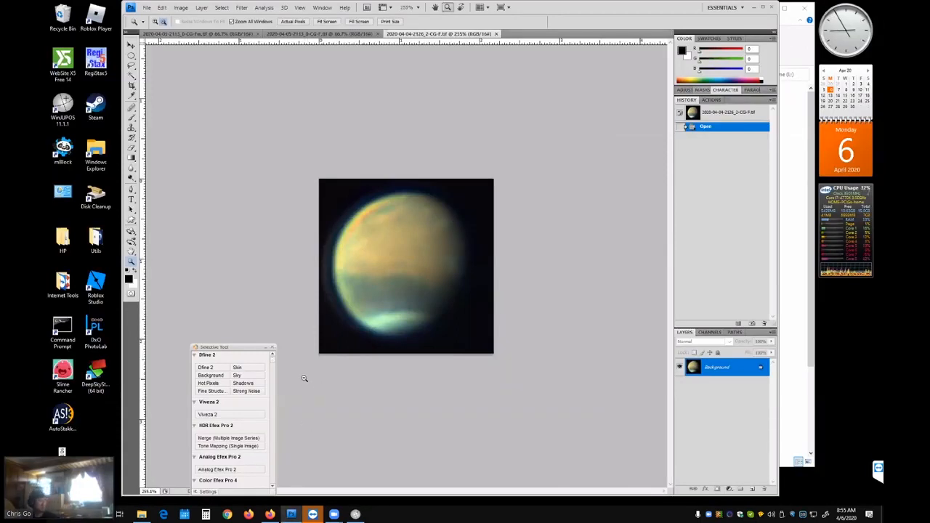
Apply Levels to the Mars image's green channel only, raising the black input level to 16 and darkening the midtones.
click(710, 332)
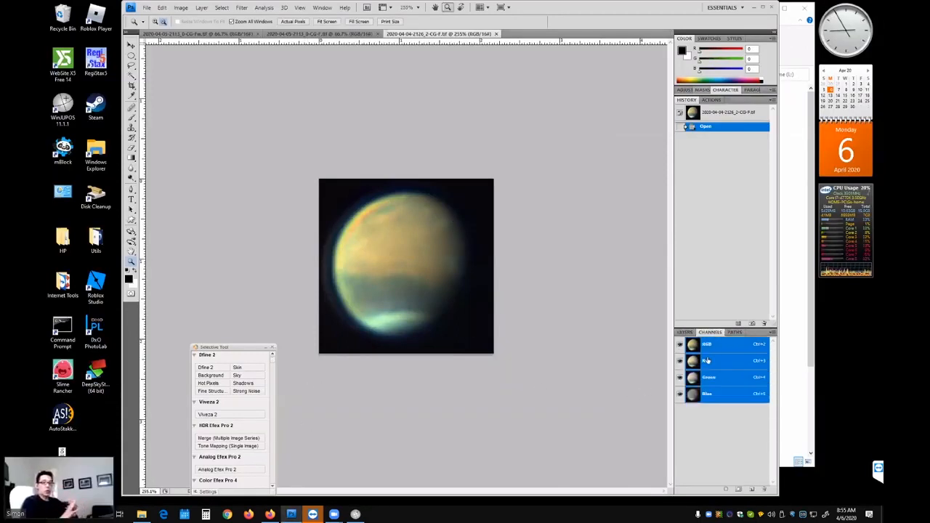
click(703, 377)
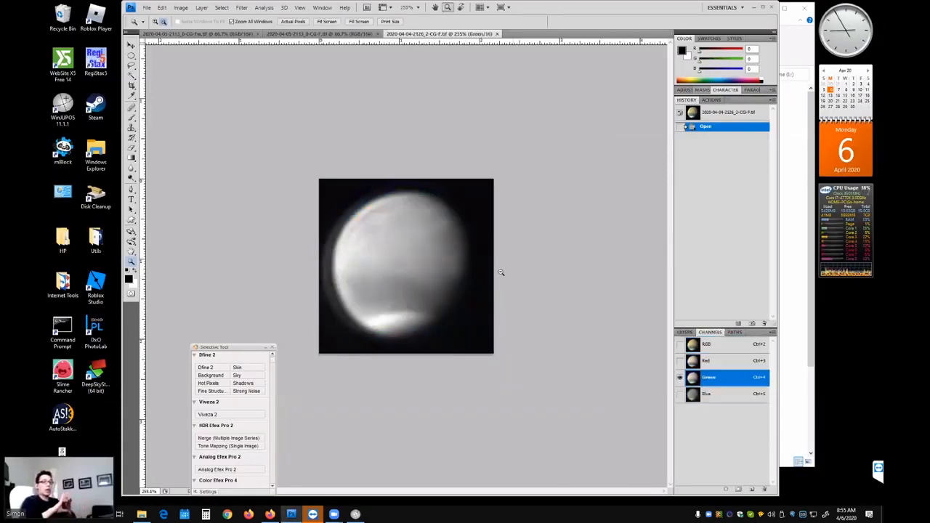
click(201, 8)
mouse_move(194, 18)
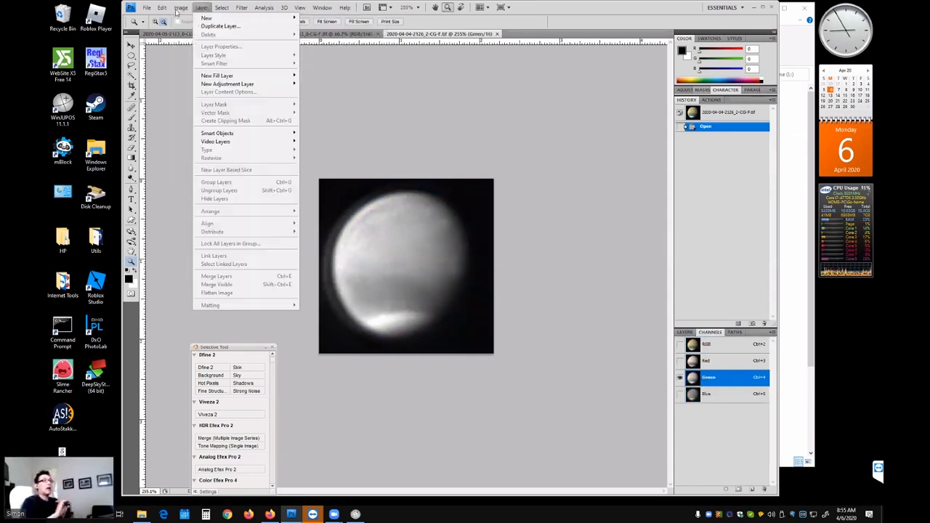
click(320, 38)
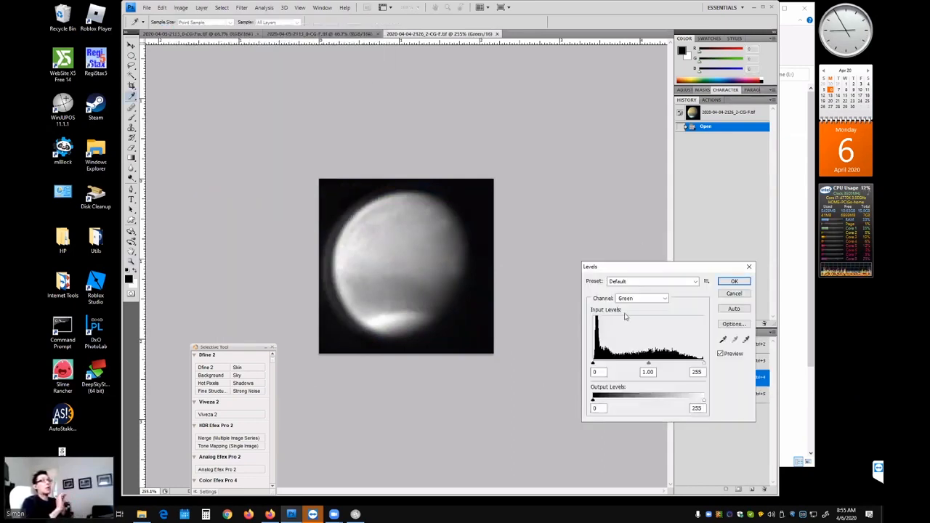
drag(593, 364, 658, 363)
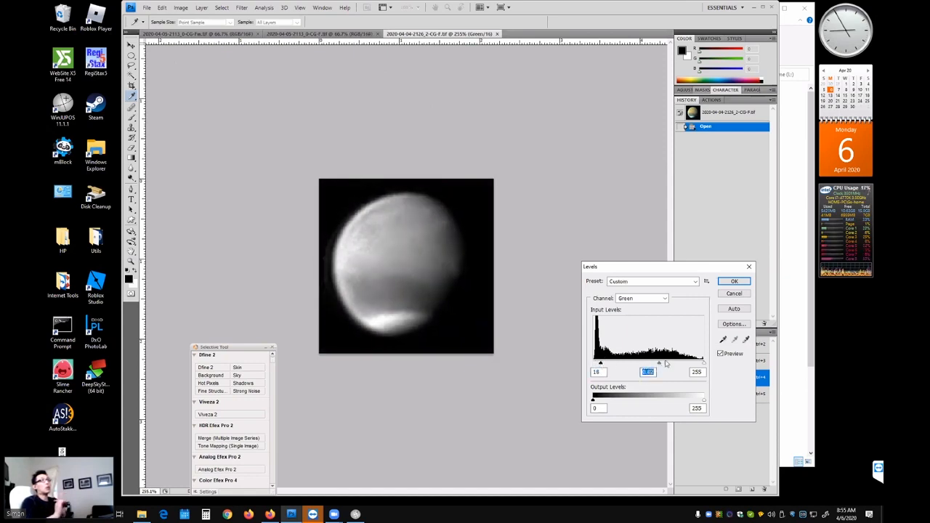
click(735, 282)
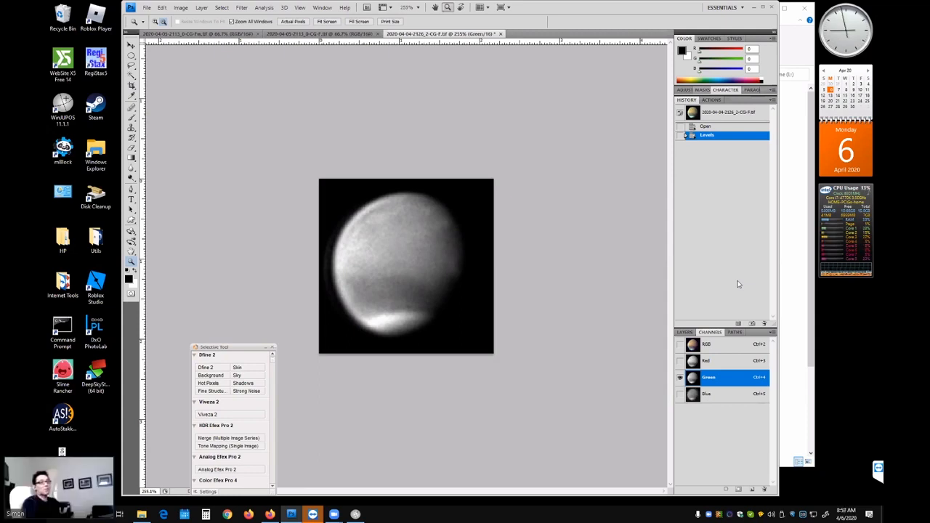
Examine the adjusted green channel of Mars at decreasing magnification, down to about 98%.
alt+click(422, 279)
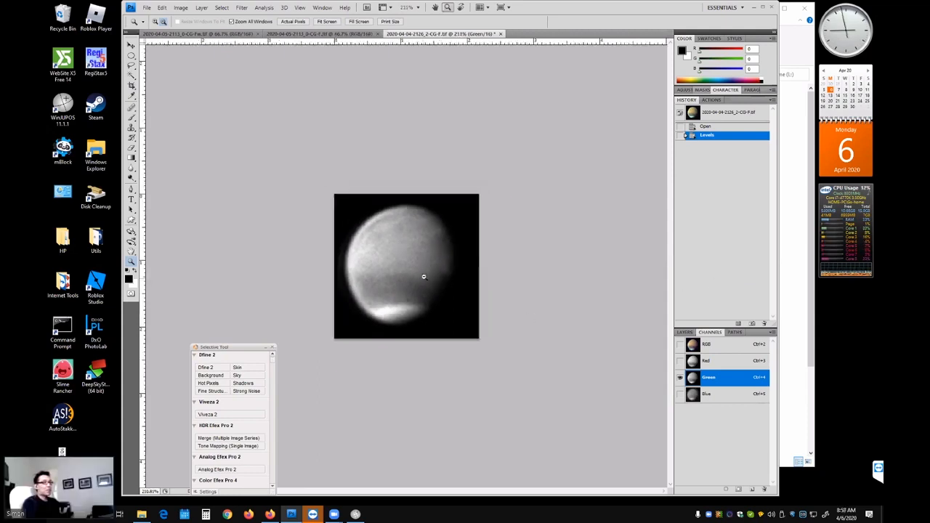
alt+click(422, 279)
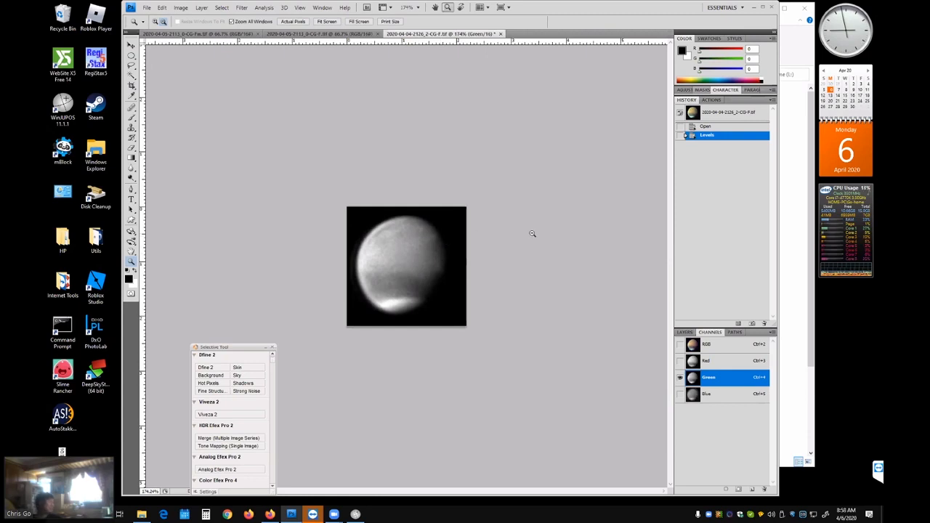
alt+click(374, 266)
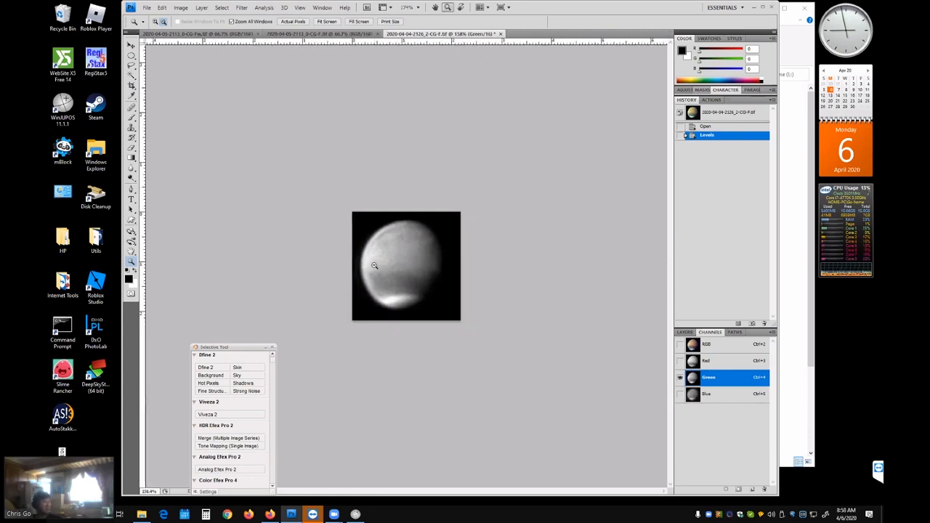
alt+click(374, 266)
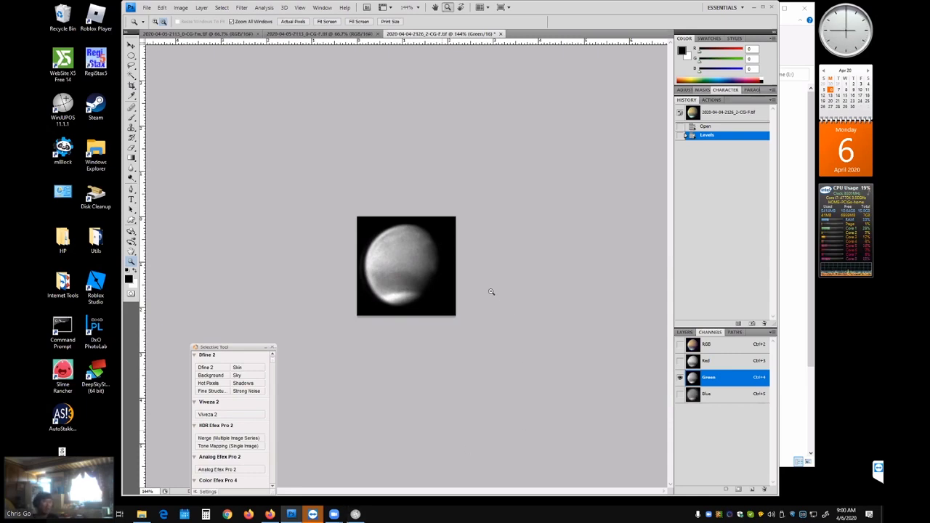
scroll(350, 251, down, 1)
scroll(421, 279, down, 1)
scroll(420, 279, up, 3)
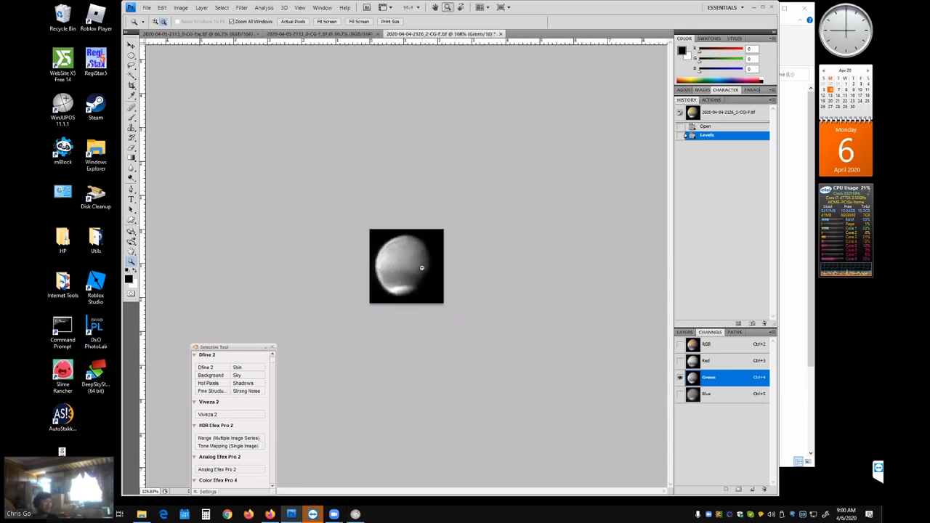
scroll(416, 276, down, 1)
scroll(416, 276, down, 2)
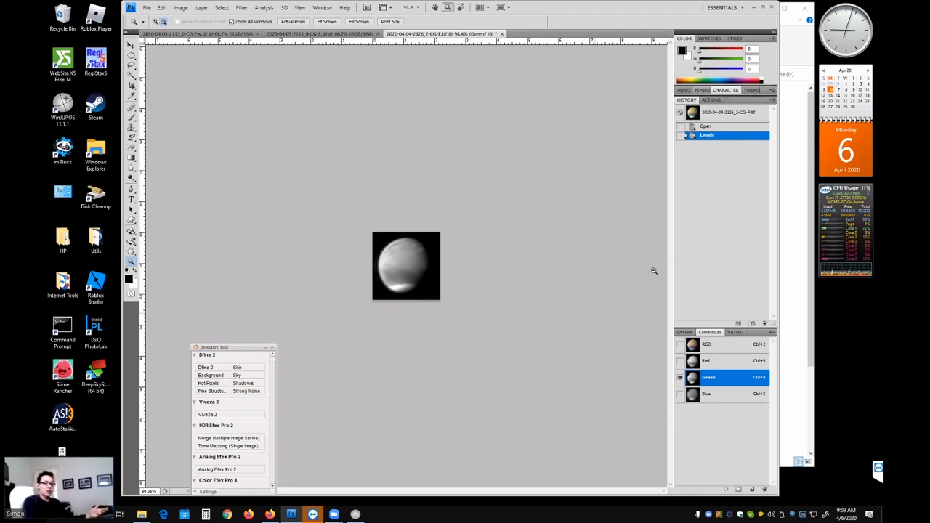
Compare the blue, red and green channels of the Mars image and return to the RGB composite.
click(729, 395)
click(730, 363)
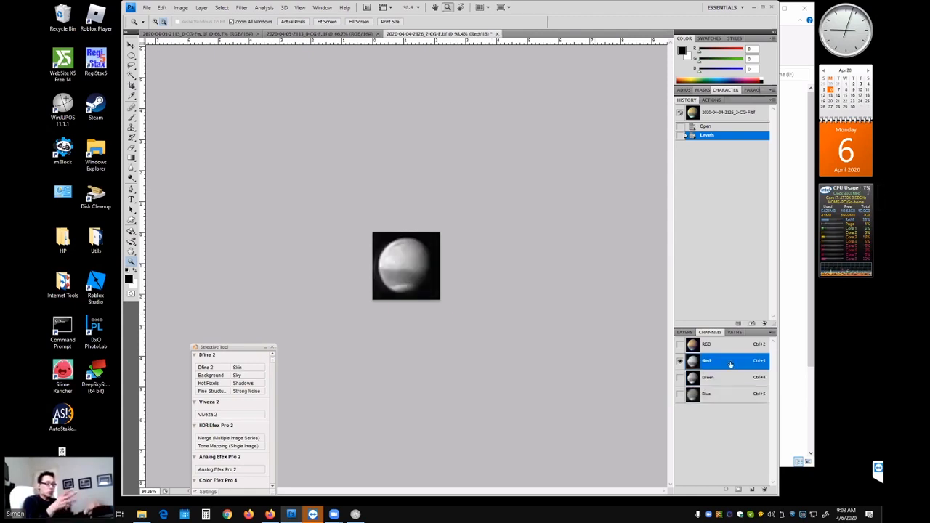
click(712, 377)
click(720, 346)
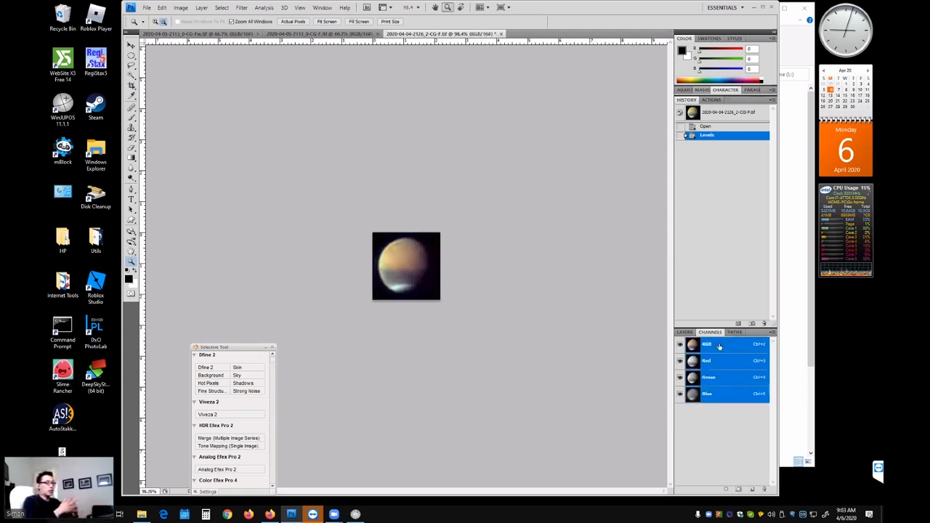
Apply Levels to the Mars image's blue channel only, setting the midtone input to 0.73, and return to the RGB composite.
click(709, 392)
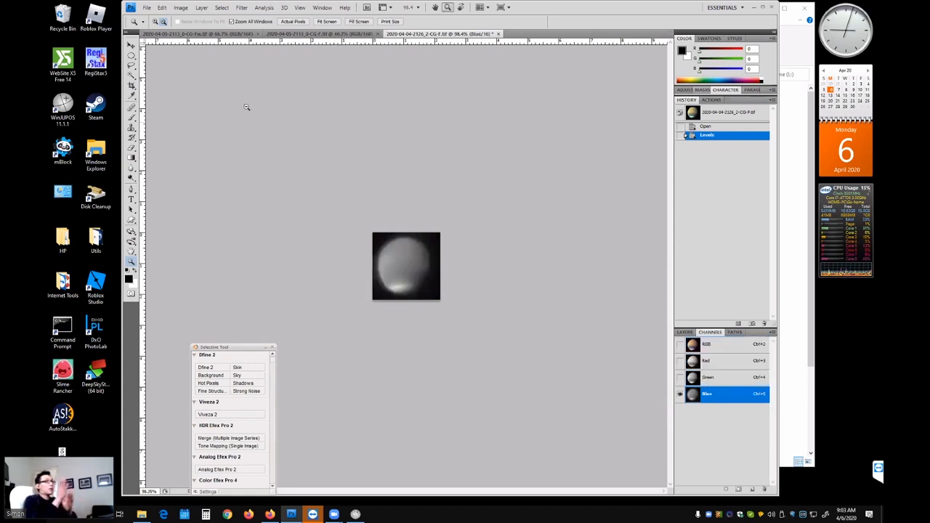
click(181, 7)
mouse_move(196, 29)
click(298, 36)
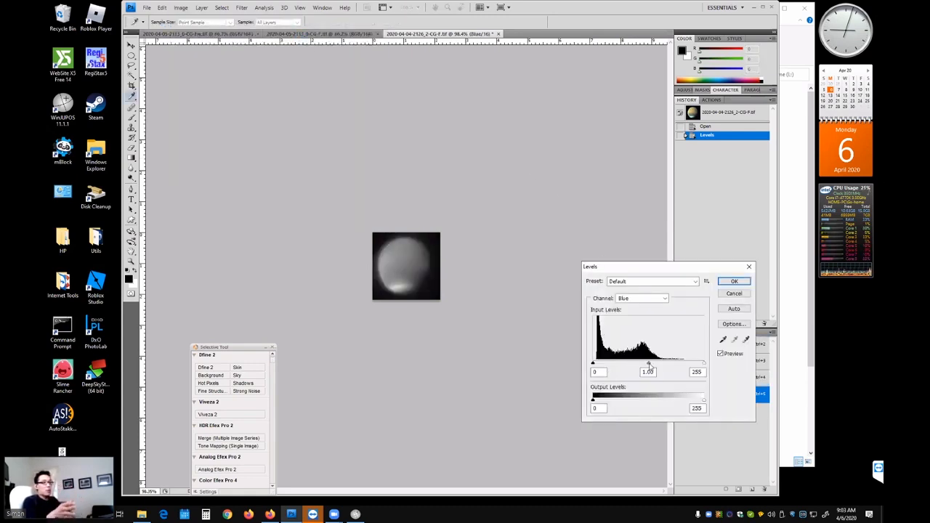
drag(648, 365, 659, 366)
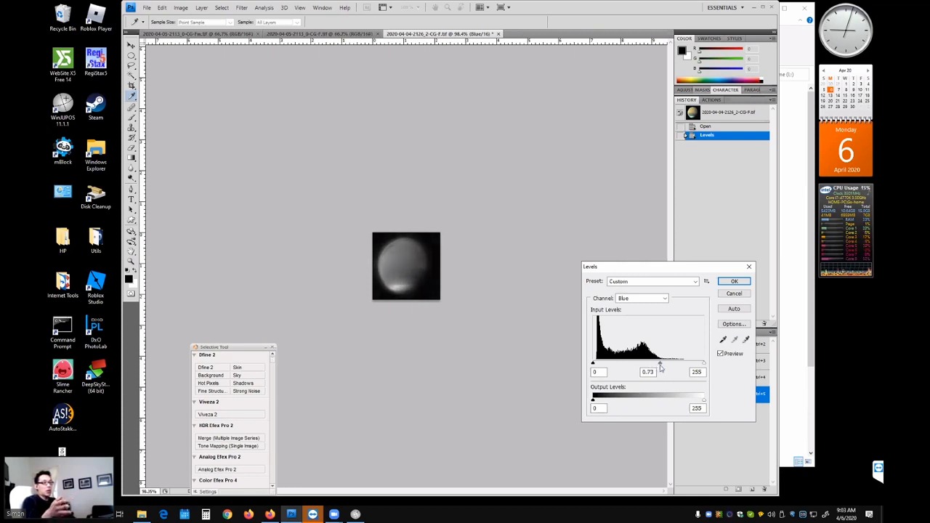
click(734, 281)
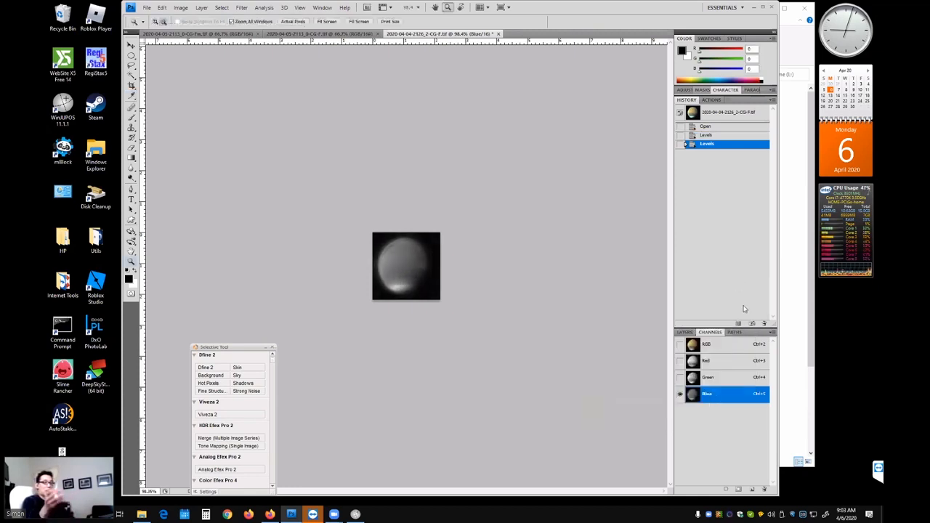
click(730, 345)
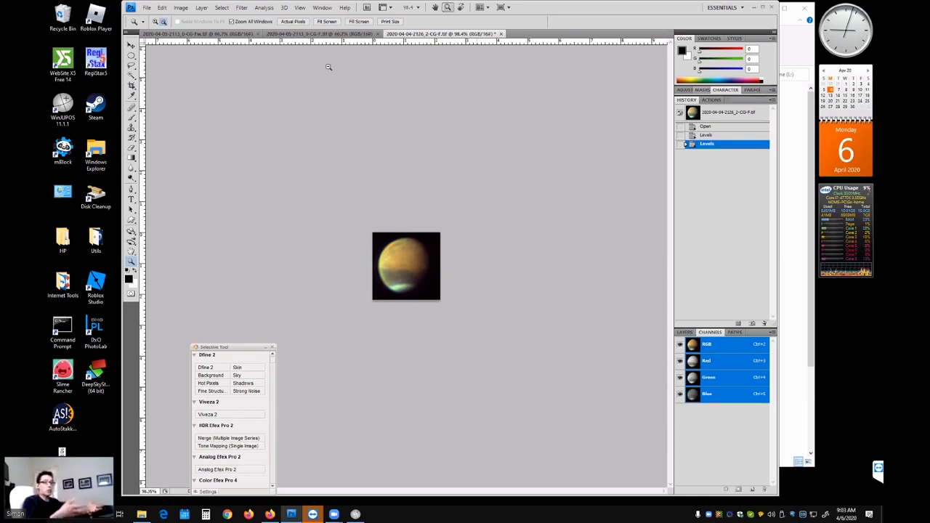
click(328, 34)
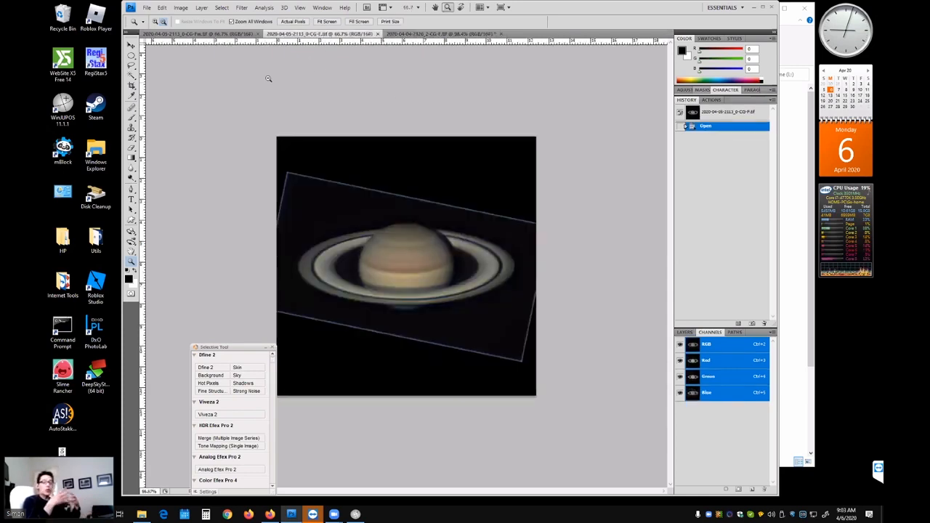
click(379, 34)
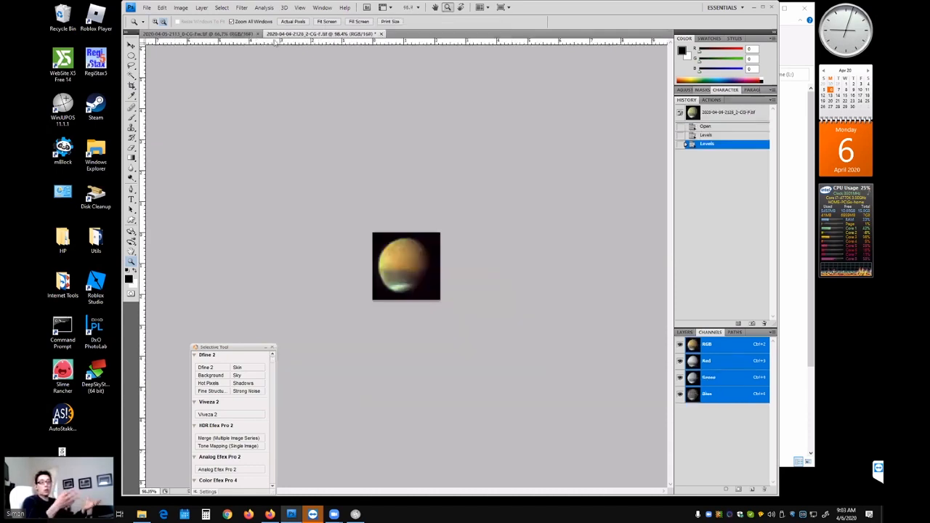
click(220, 34)
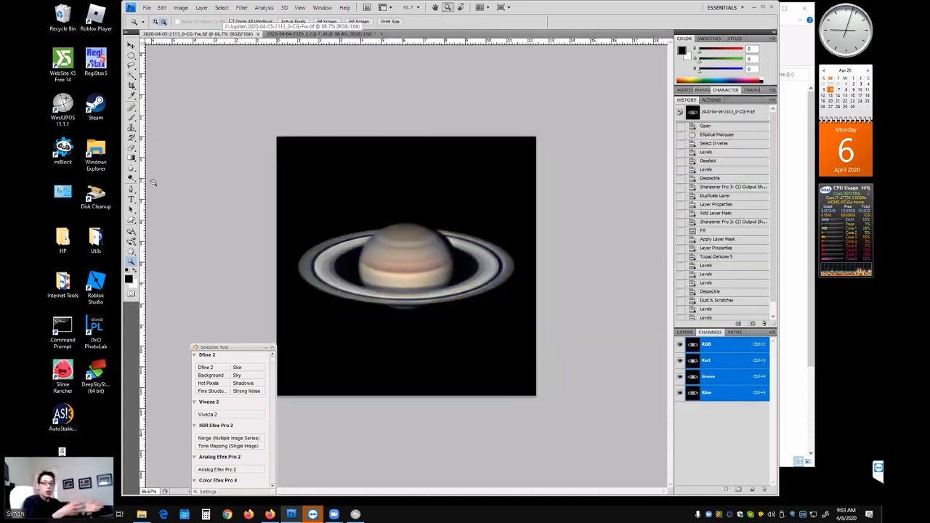
Crop the processed Saturn image to a full-width rectangular selection around the planet and rings, and clear the selection.
drag(131, 55, 163, 54)
drag(429, 276, 574, 328)
click(182, 8)
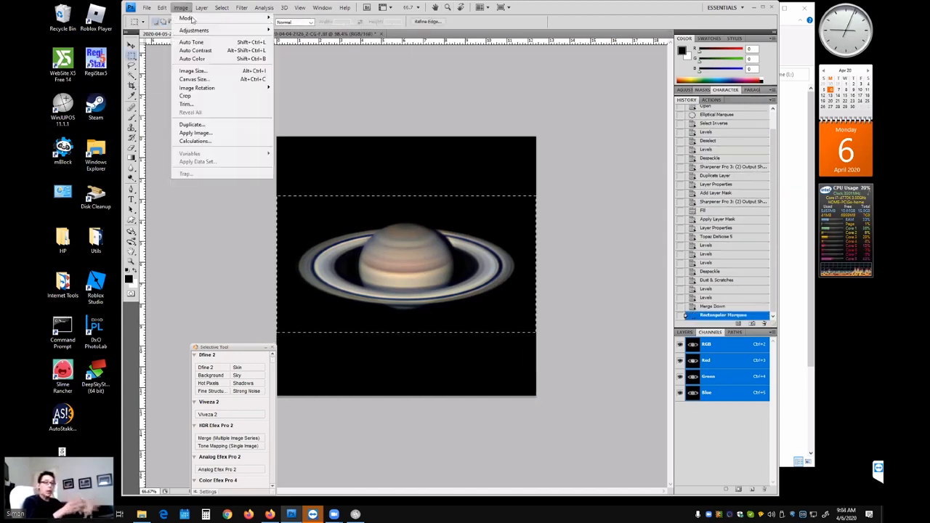
click(207, 95)
key(ctrl+d)
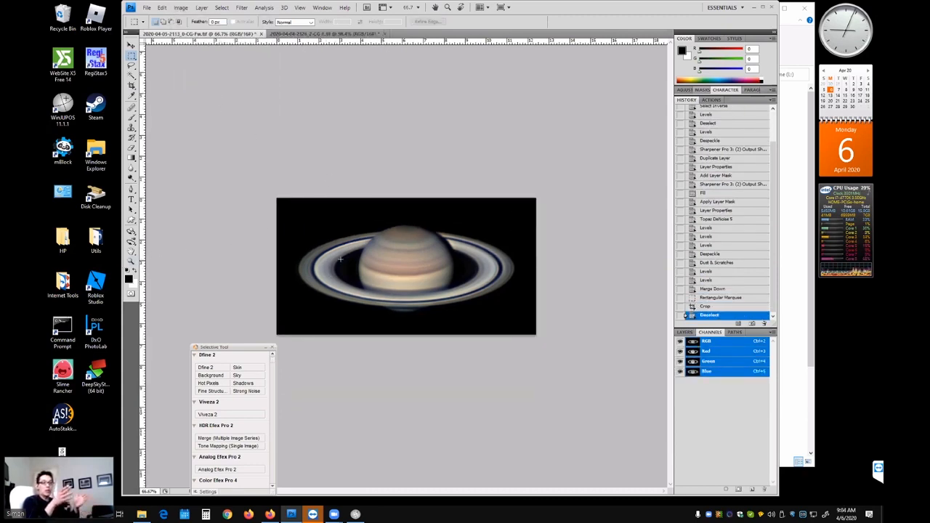
Examine the cropped Saturn image at about 98% magnification, view its green channel, and return to the RGB composite.
scroll(379, 259, up, 2)
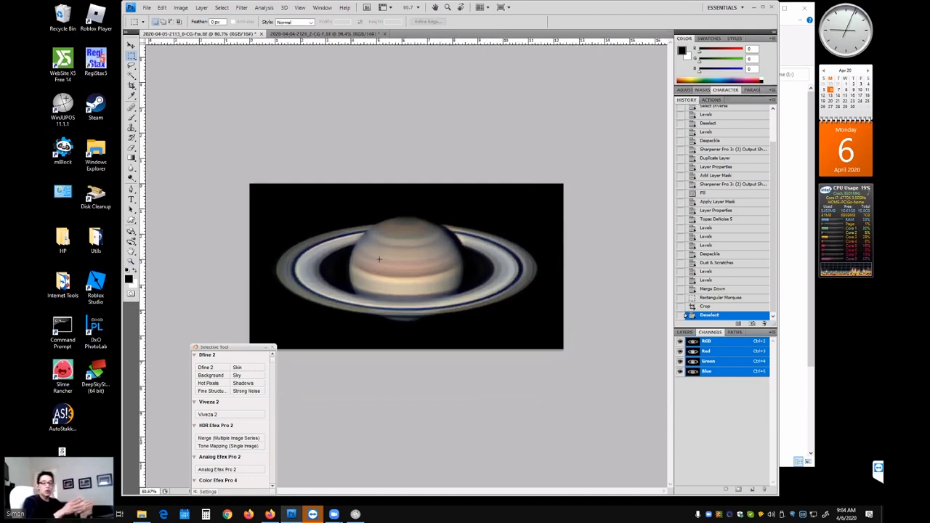
scroll(379, 259, up, 1)
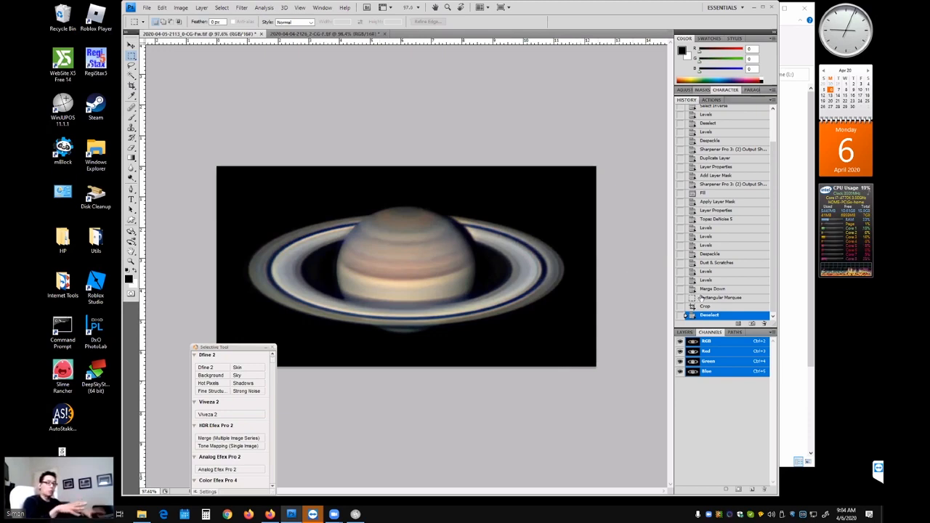
click(725, 361)
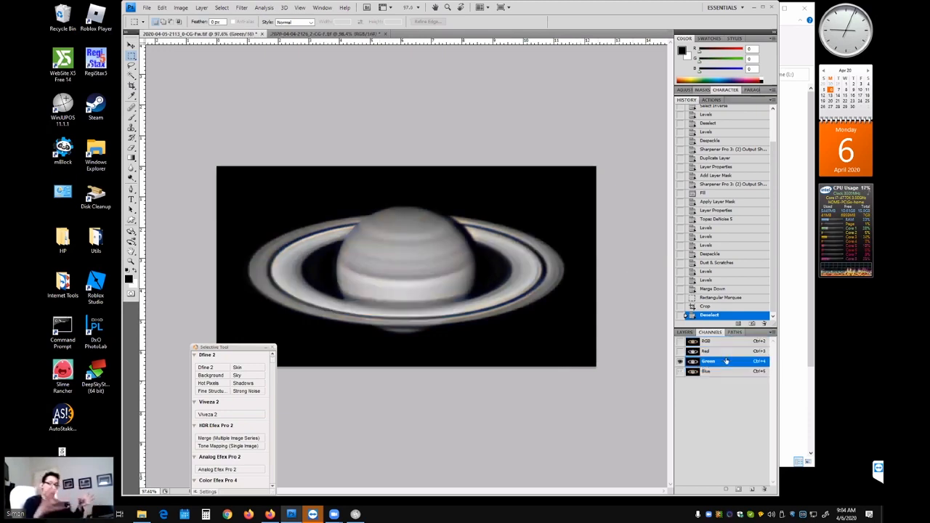
click(724, 344)
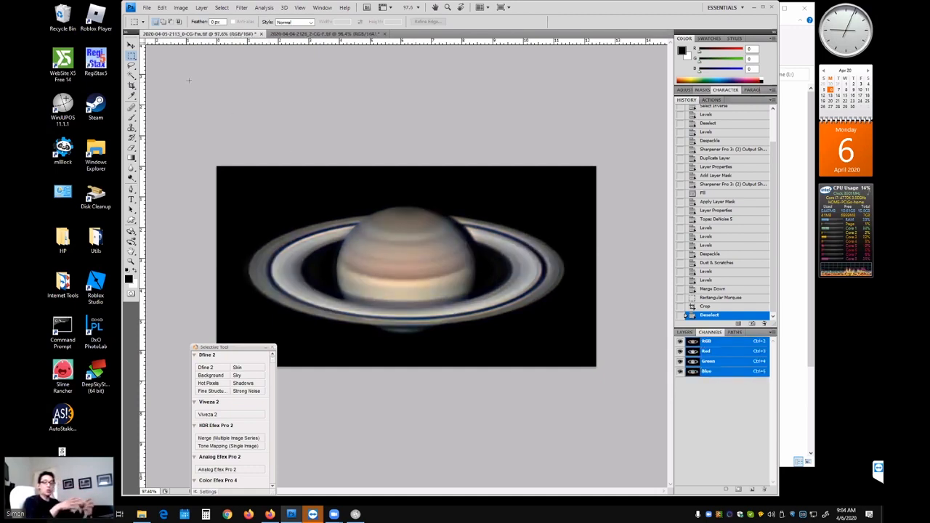
Apply Auto Color to the Saturn image and compare the corrected version with the preceding history state.
click(181, 7)
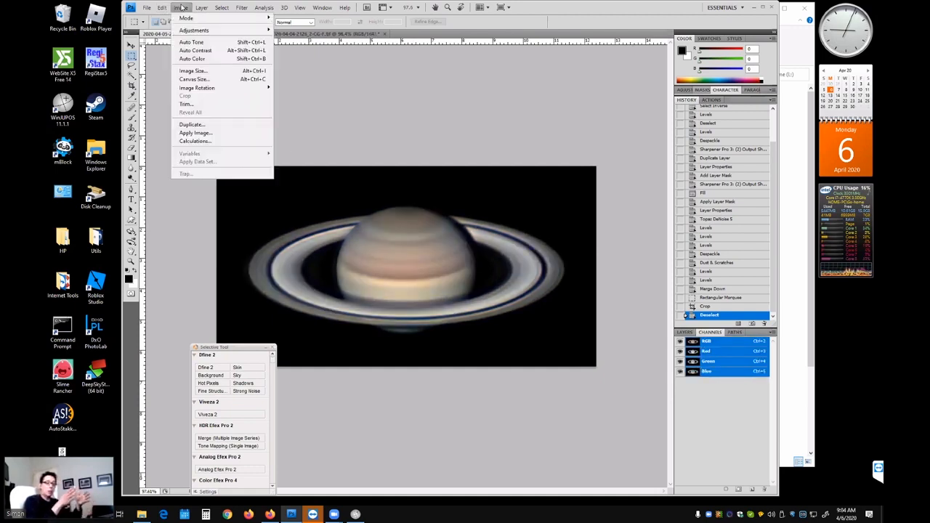
click(202, 59)
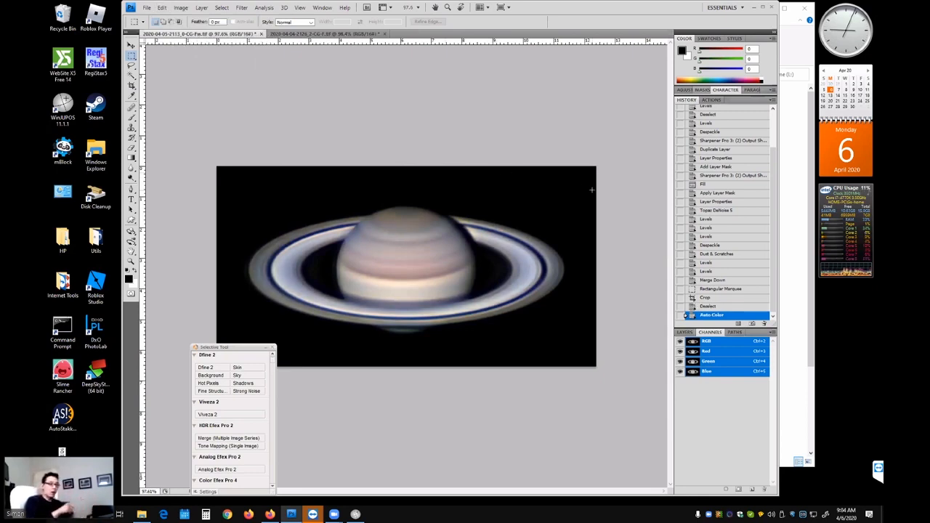
click(708, 363)
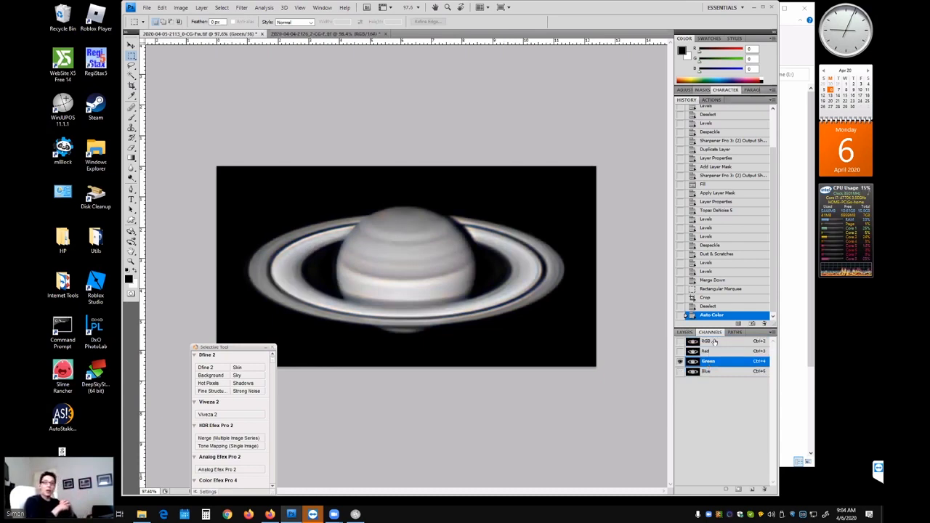
click(713, 341)
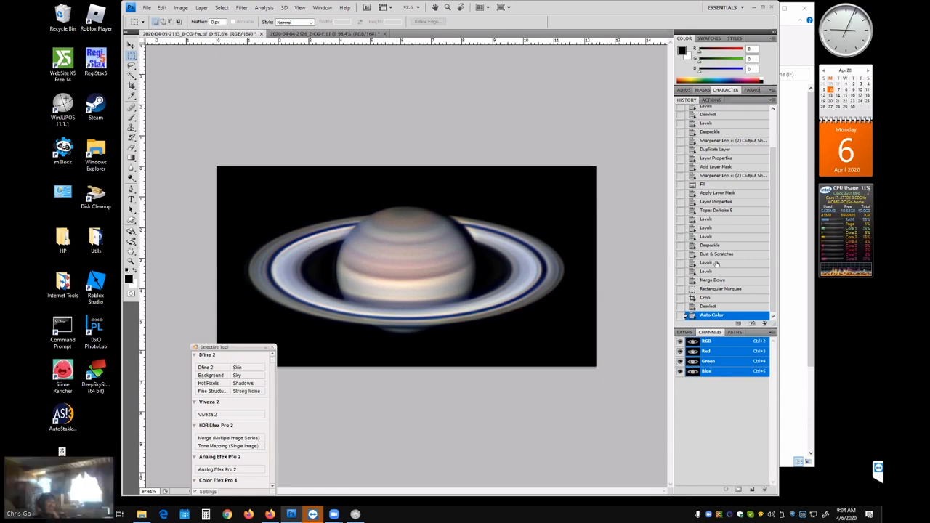
click(708, 307)
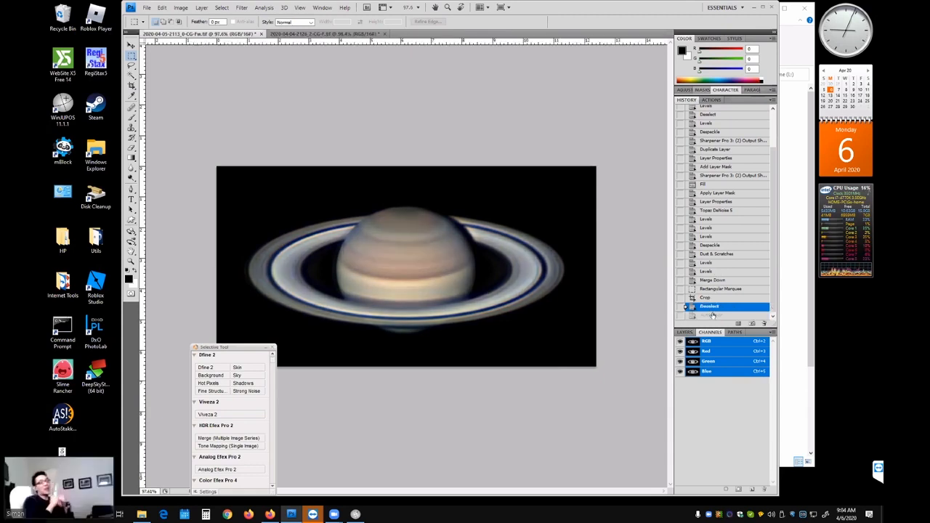
click(712, 314)
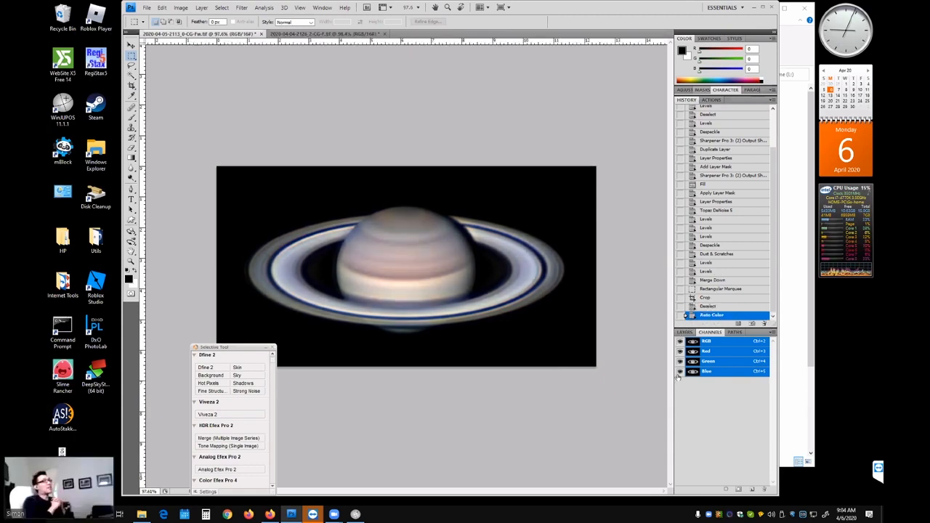
Compare the blue, green and red channels of the color-corrected Saturn image and return to the RGB composite.
click(724, 372)
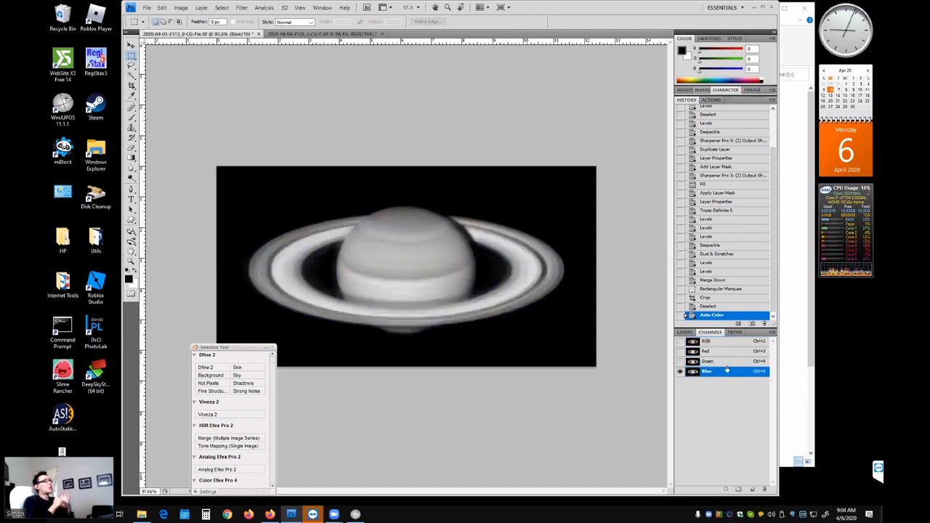
click(726, 361)
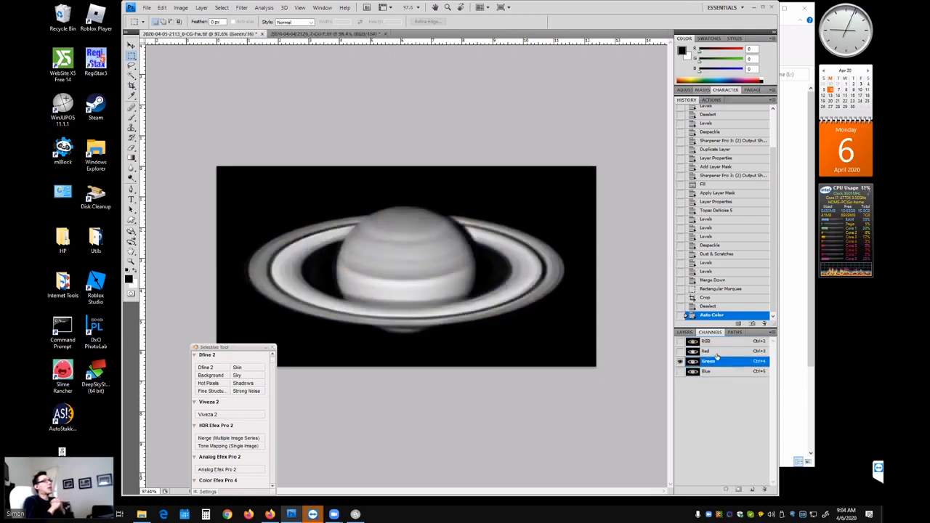
click(721, 351)
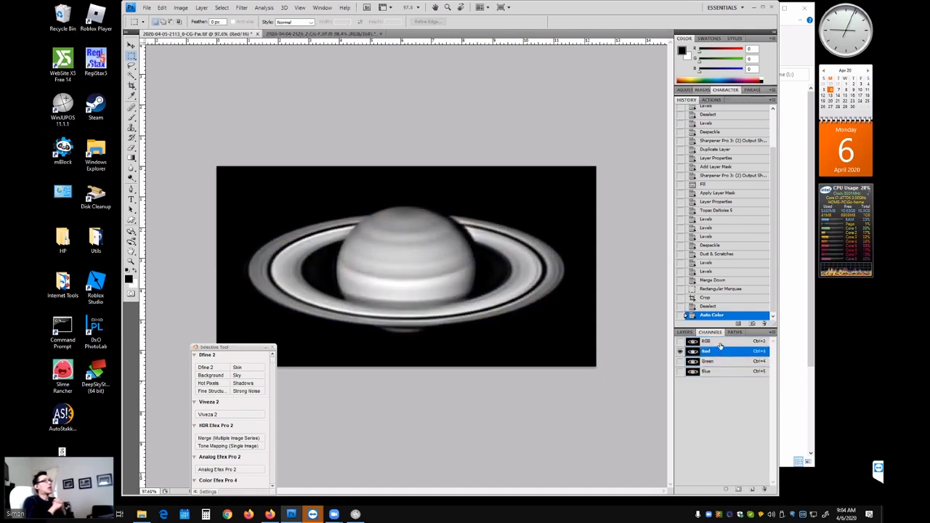
click(719, 343)
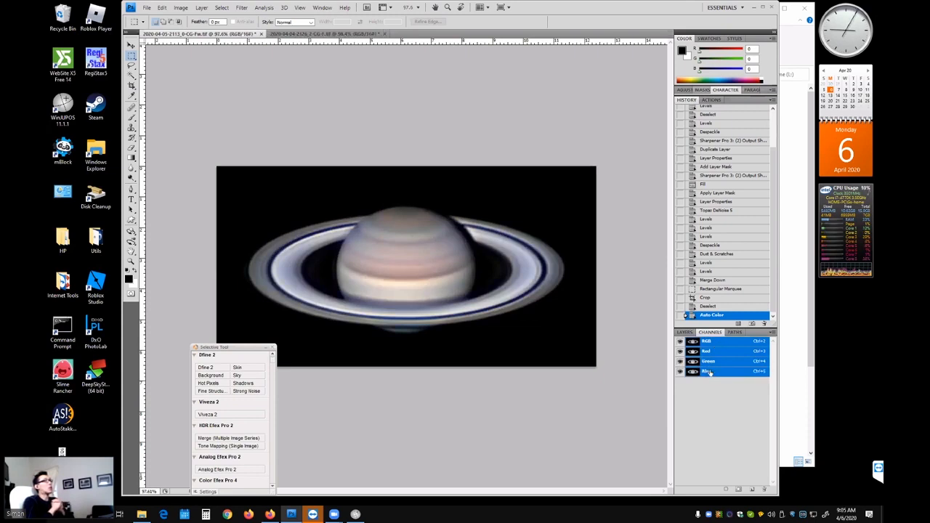
click(708, 372)
click(181, 8)
mouse_move(195, 30)
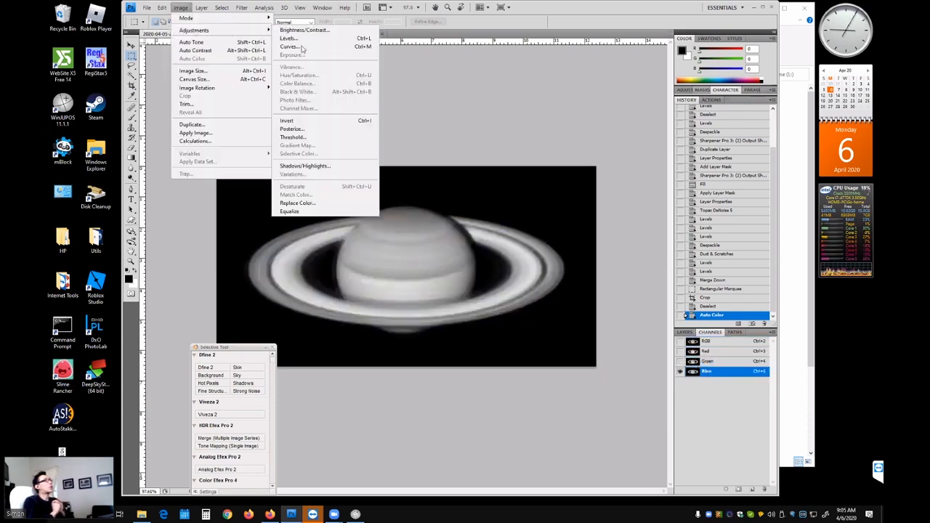
click(289, 38)
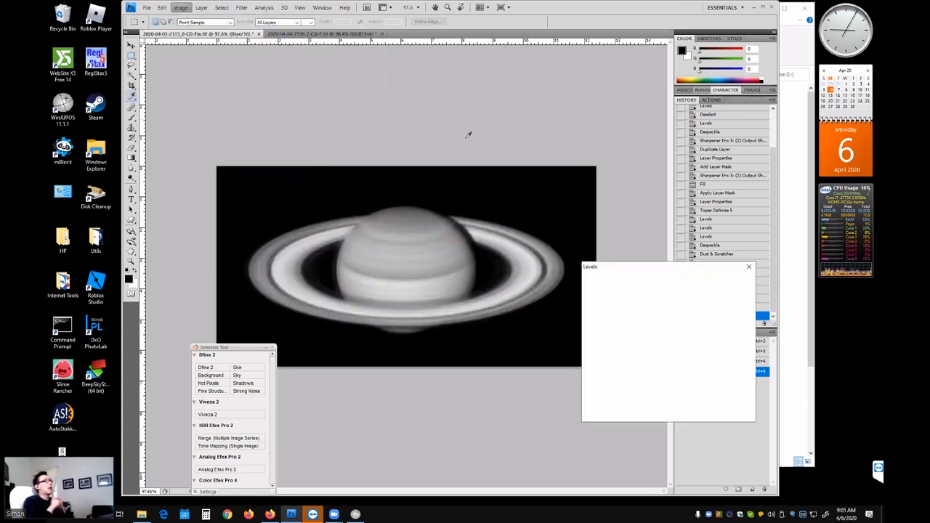
click(733, 293)
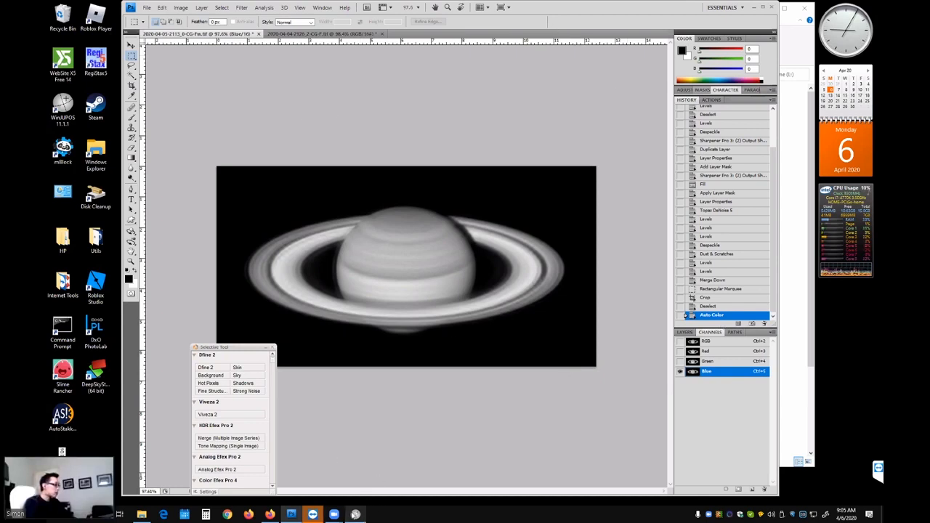
Minimize the image editor and the file explorer window to leave the desktop clear.
mouse_move(334, 515)
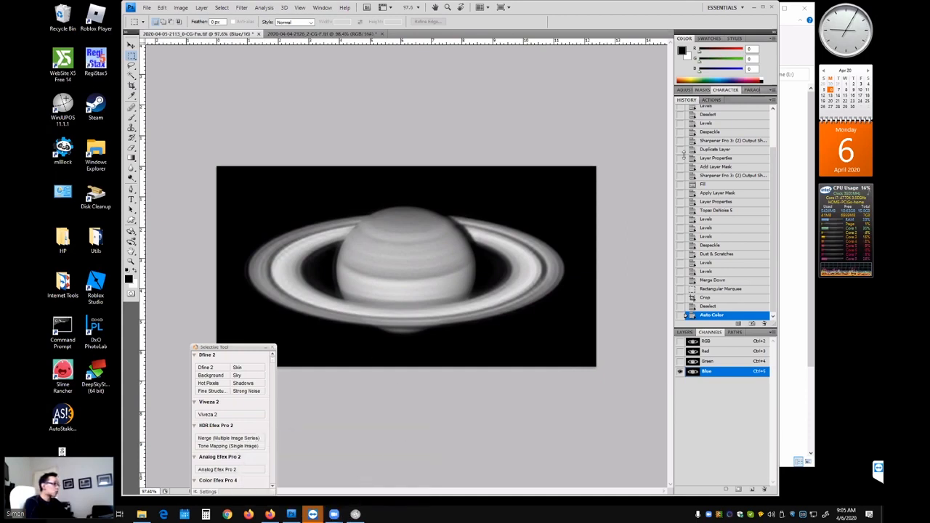
click(754, 8)
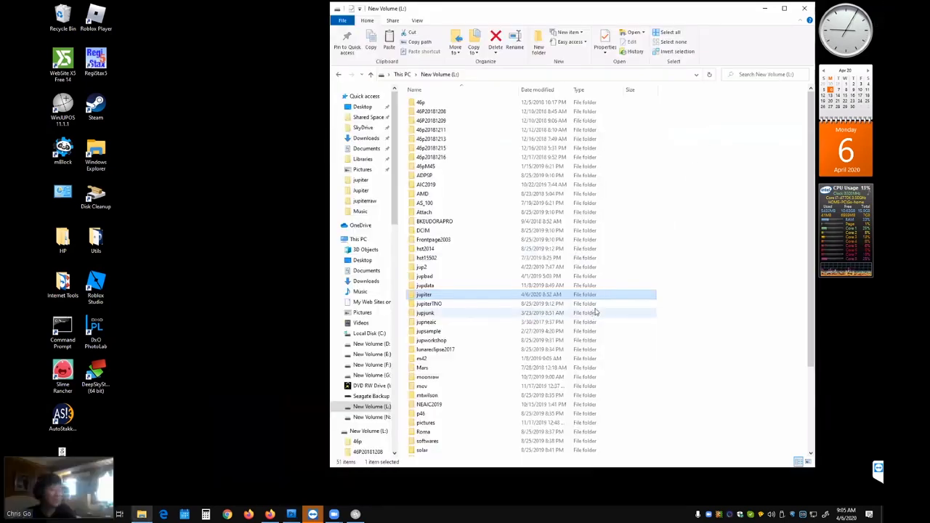
click(764, 8)
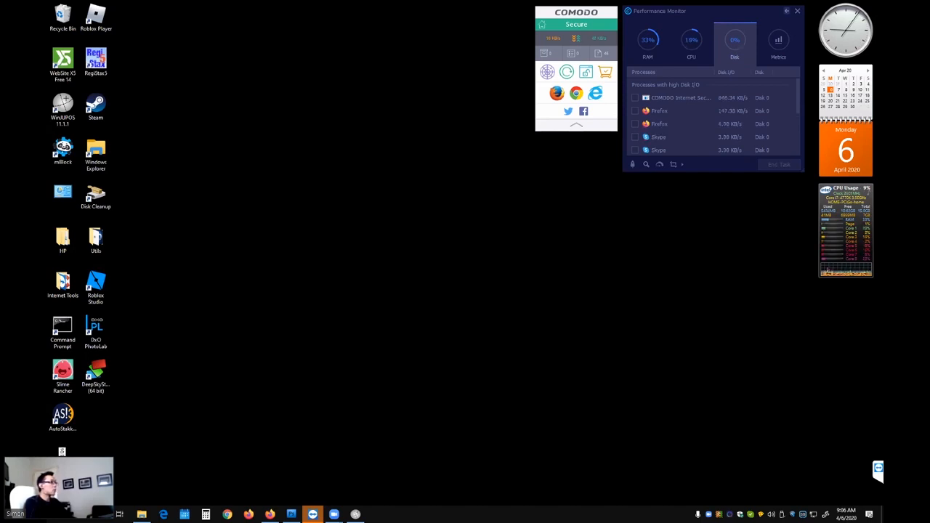
Switch to the Zoom meeting, leave full-screen view, and remove the screen-sharing participant without video from the meeting.
double_click(519, 355)
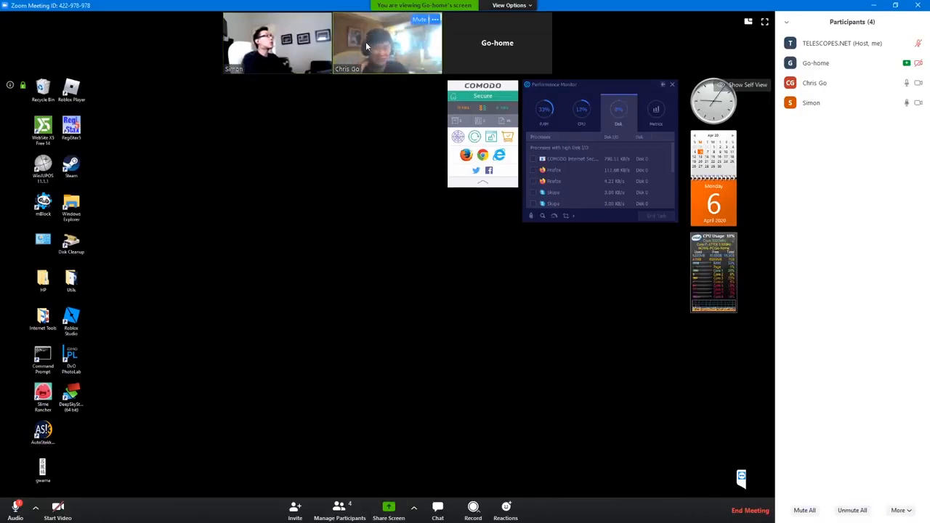
mouse_move(430, 54)
right_click(476, 50)
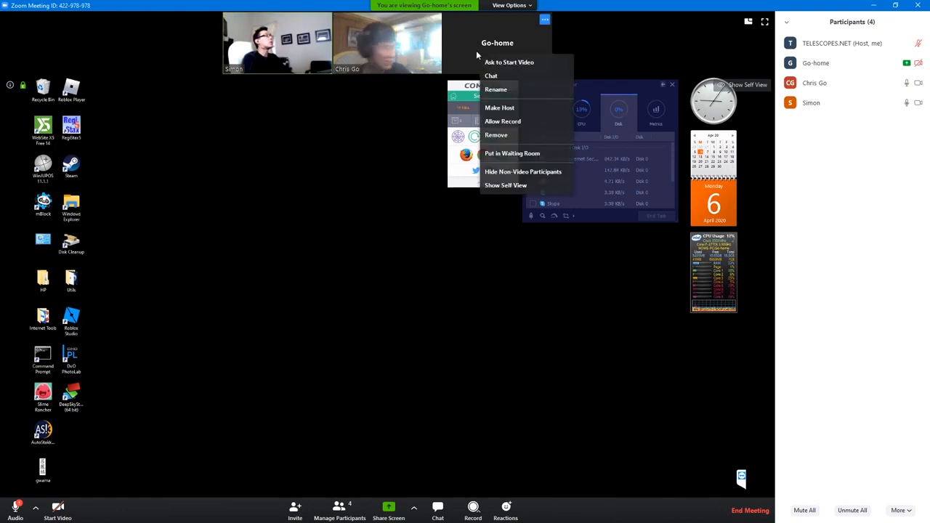
click(507, 136)
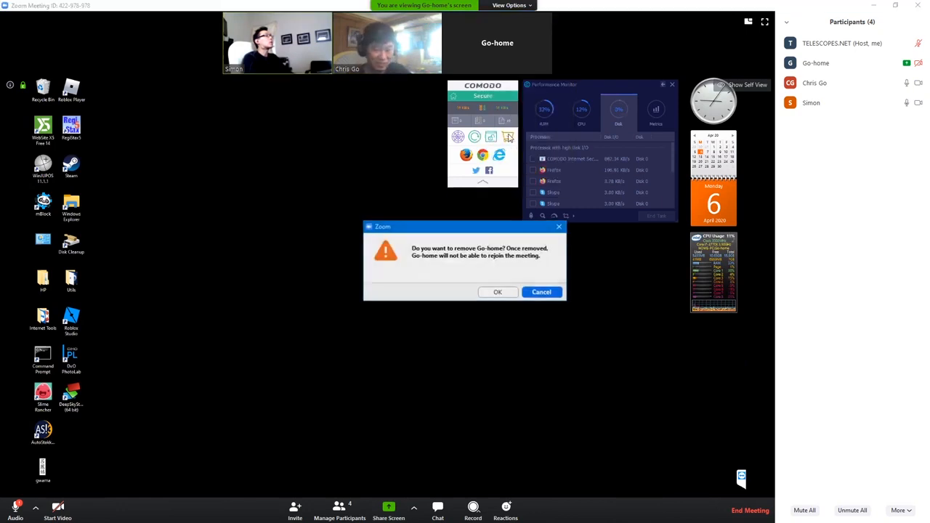
click(498, 292)
Display the Zoom meeting's active speaker video in full screen.
mouse_move(437, 64)
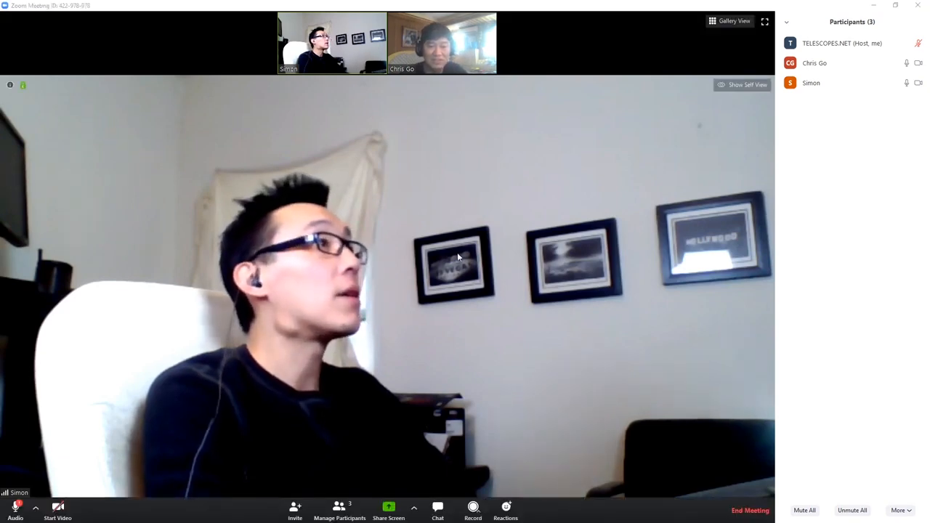
click(527, 254)
double_click(528, 254)
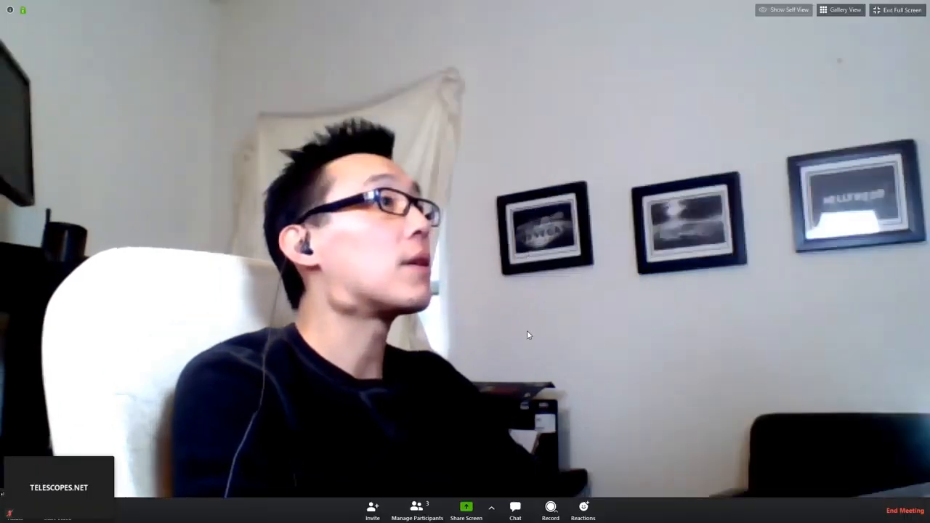
Pin the TELESCOPES.NET video in the Zoom meeting, expand the floating thumbnails to several participants, and select the lower participant's video.
double_click(88, 473)
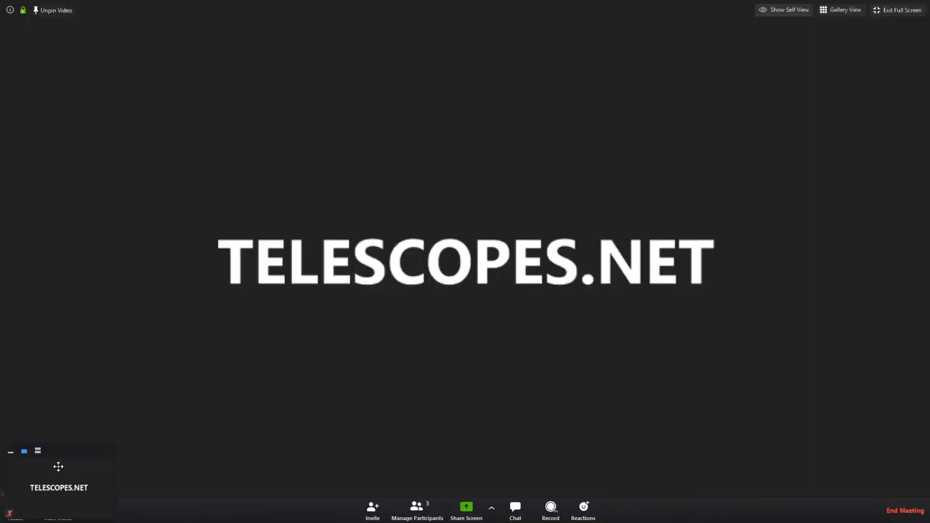
click(37, 451)
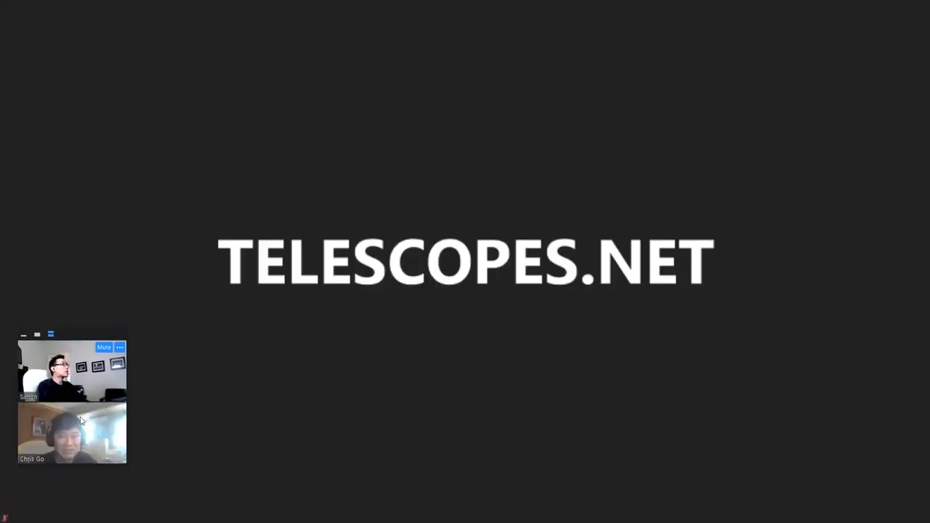
double_click(81, 429)
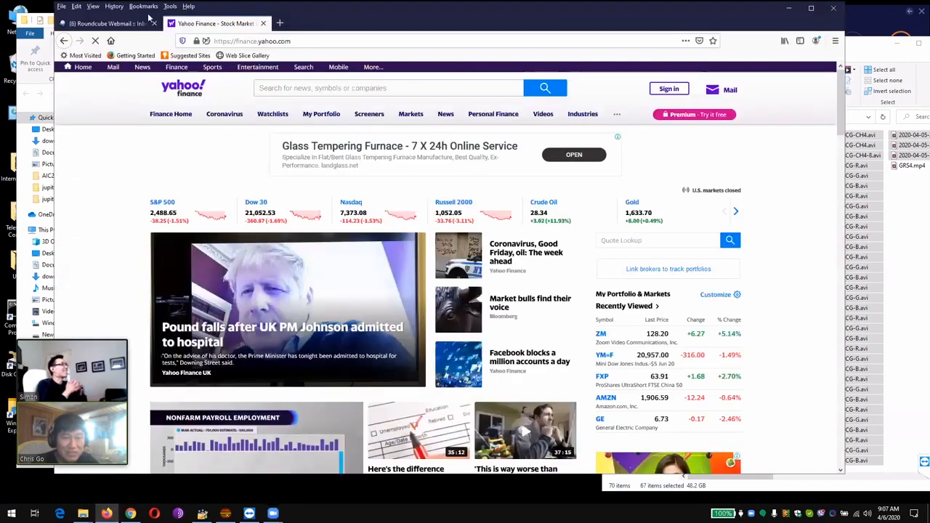
Switch to Firefox and open the bookmarked Stormsurf page "Weather Model - Global Jet Stream Wind and 250 mb Pressure" at its animated forecast map.
click(143, 7)
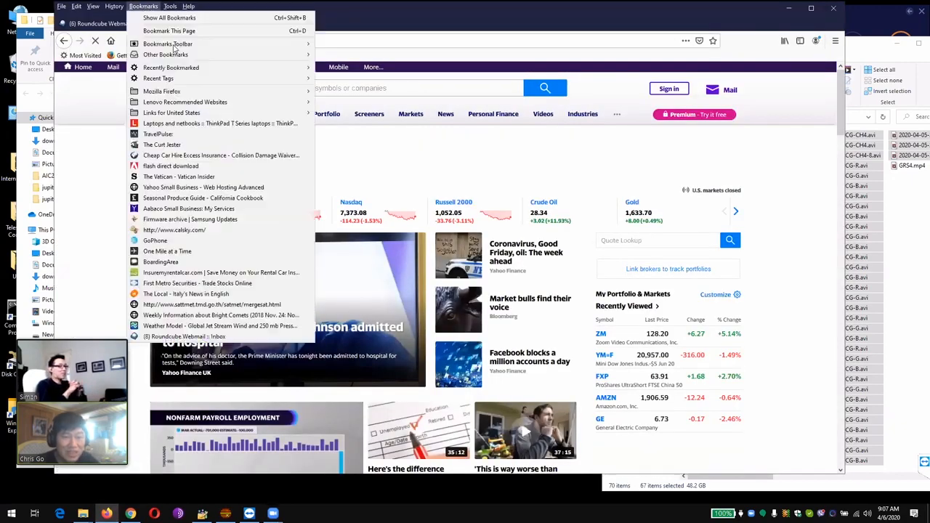
click(153, 325)
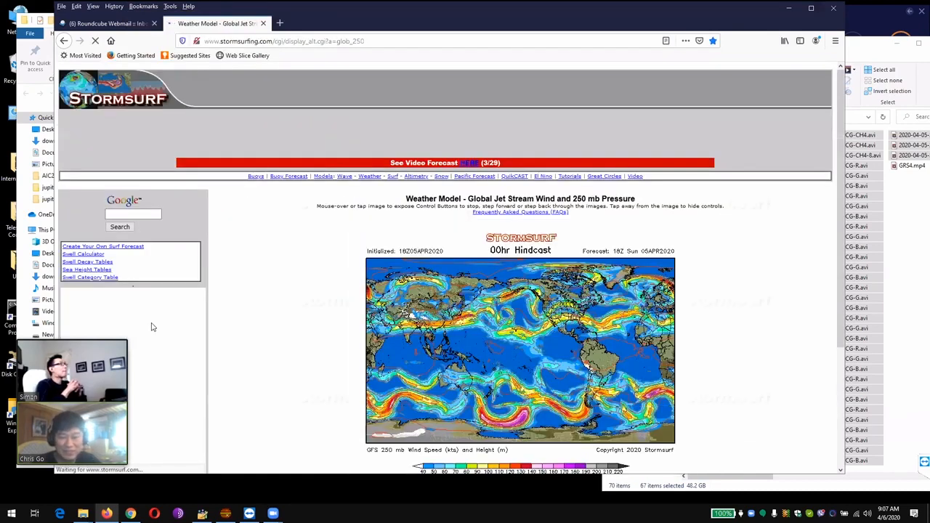
scroll(153, 326, down, 1)
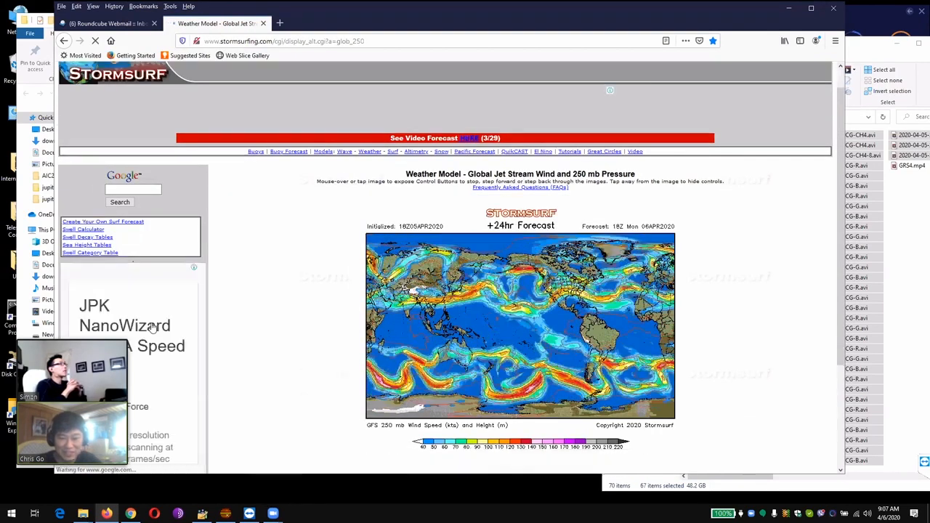
scroll(153, 327, down, 1)
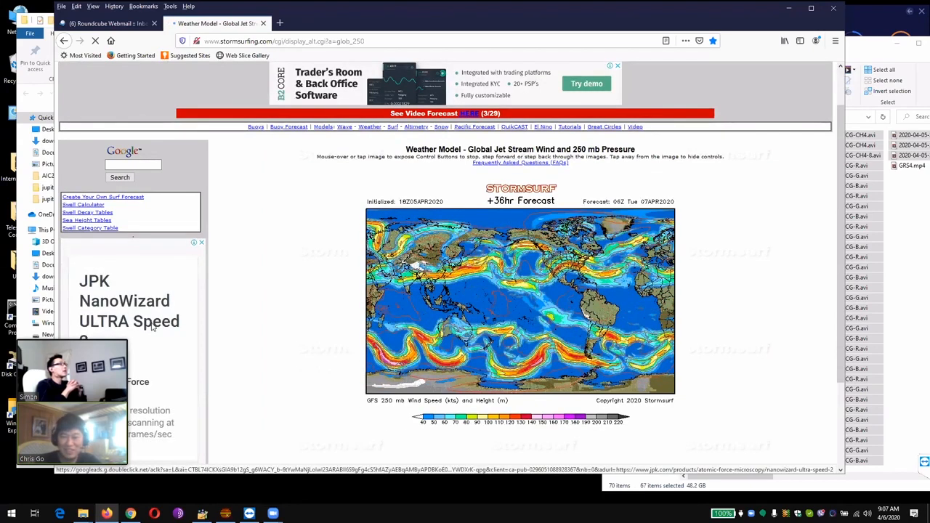
scroll(153, 327, down, 1)
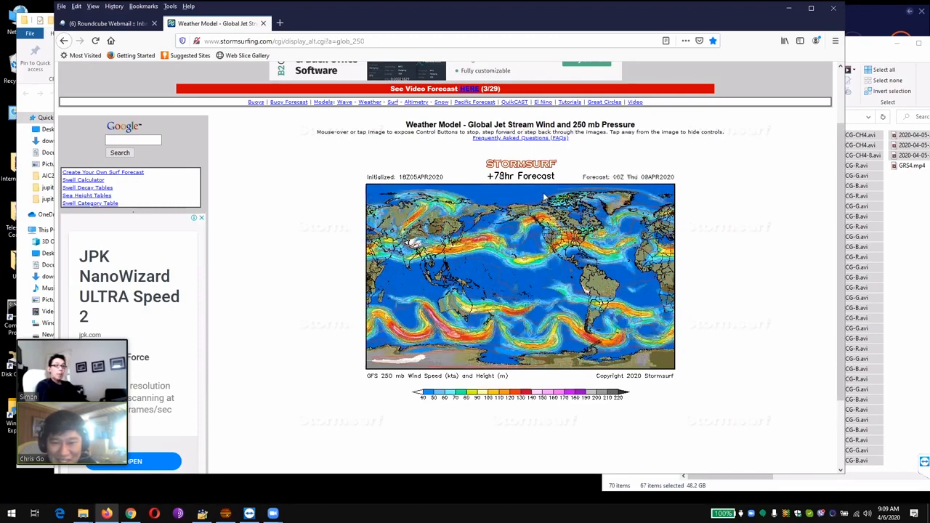
mouse_move(547, 201)
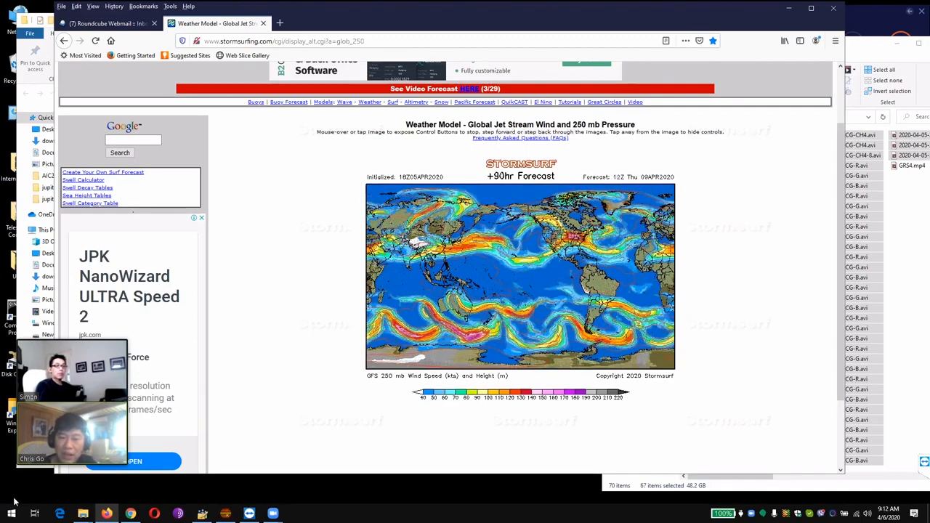
Open astro.christone.net/jupiter in a new browser tab and show the April 4, 2020 Jupiter images.
click(109, 514)
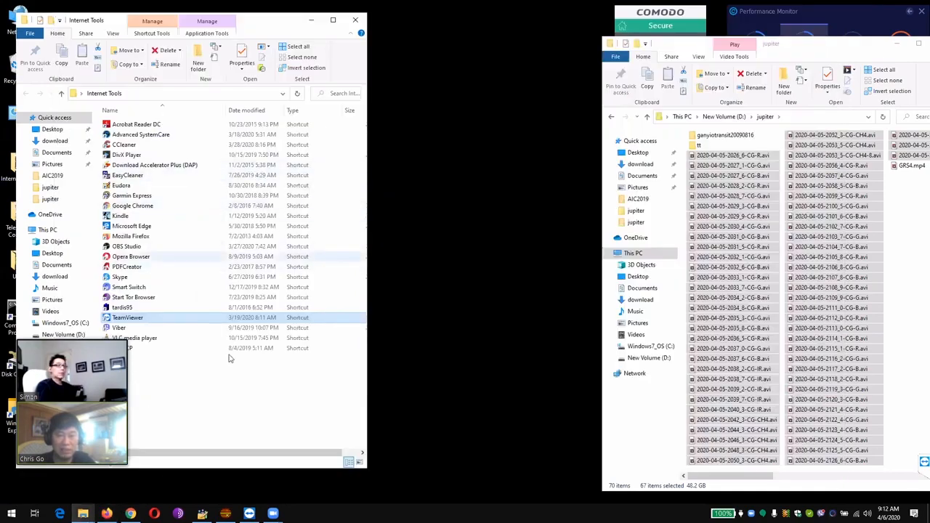
click(106, 514)
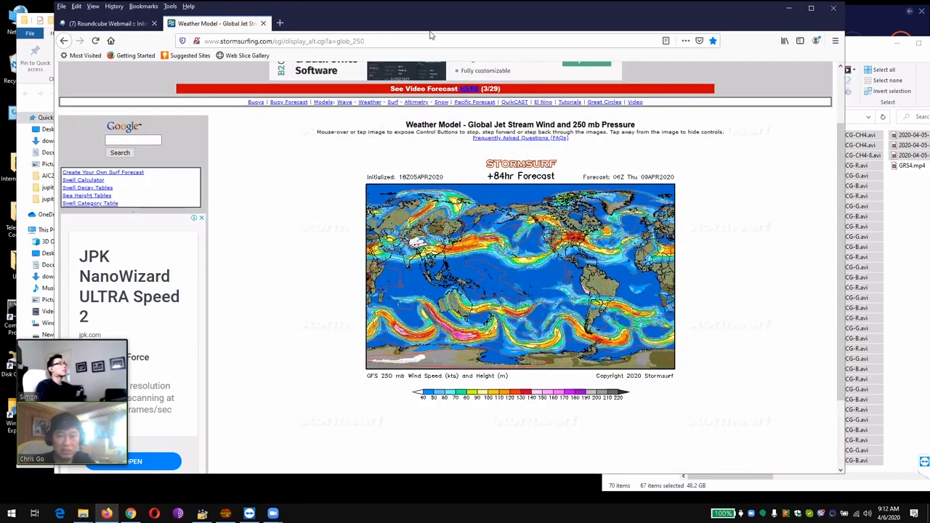
key(ctrl+t)
text(astro.ch)
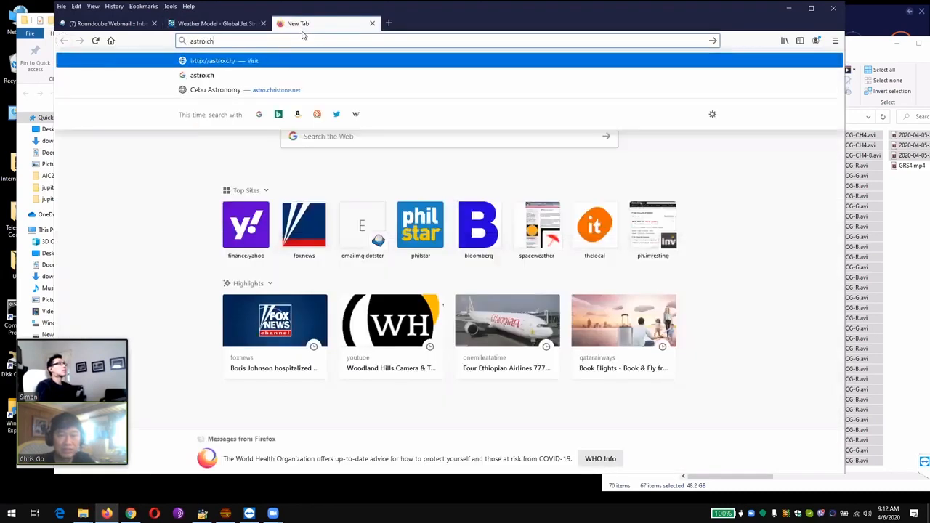
text(ristone.)
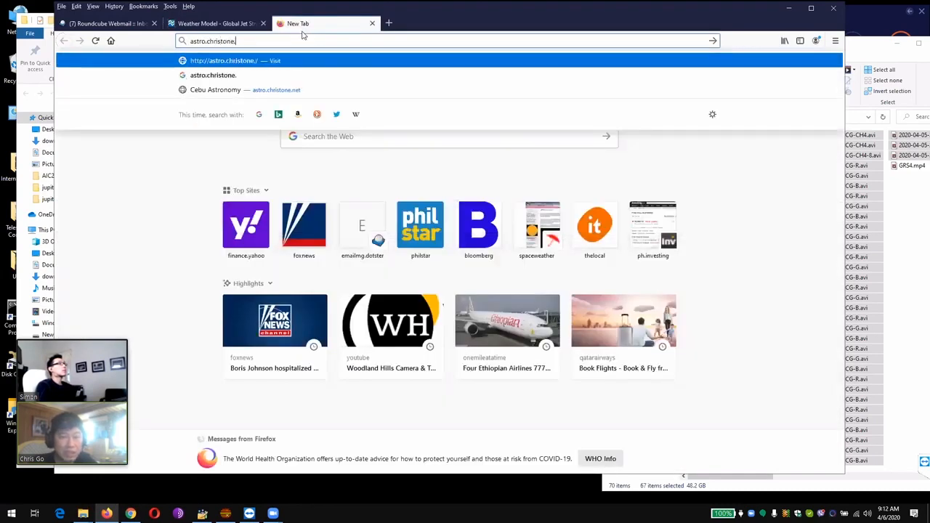
text(net)
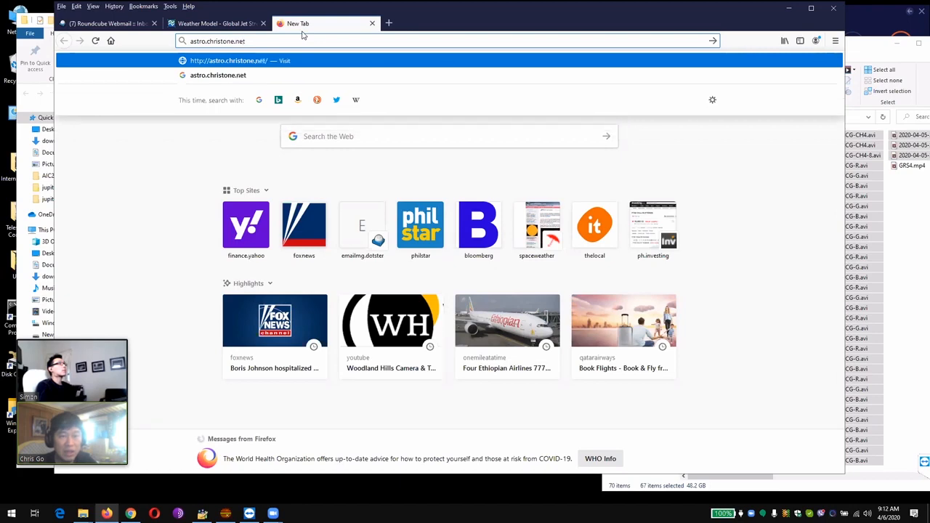
text(/jupiter)
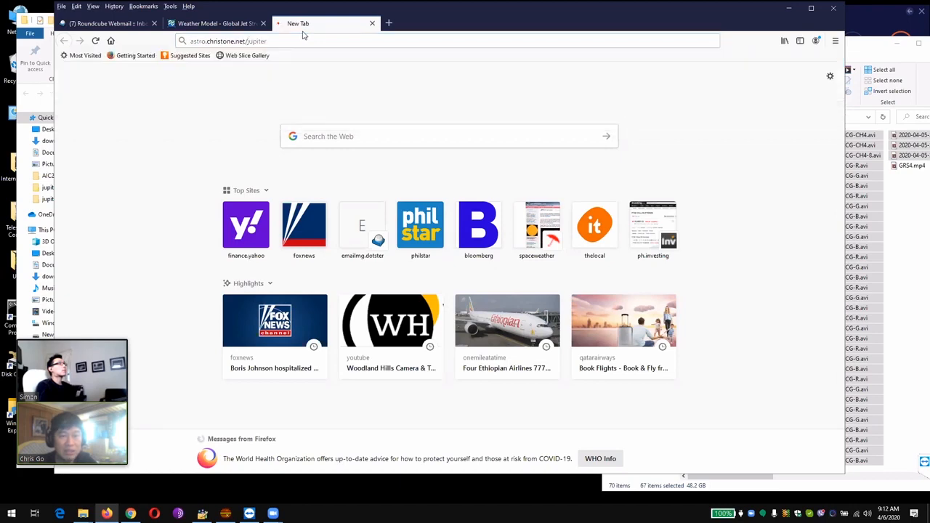
key(Return)
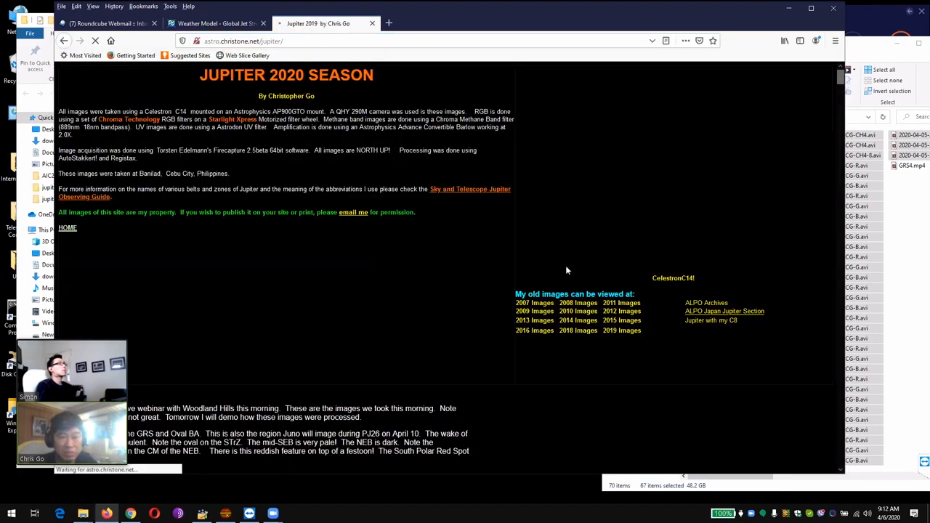
scroll(600, 294, down, 2)
scroll(600, 295, down, 5)
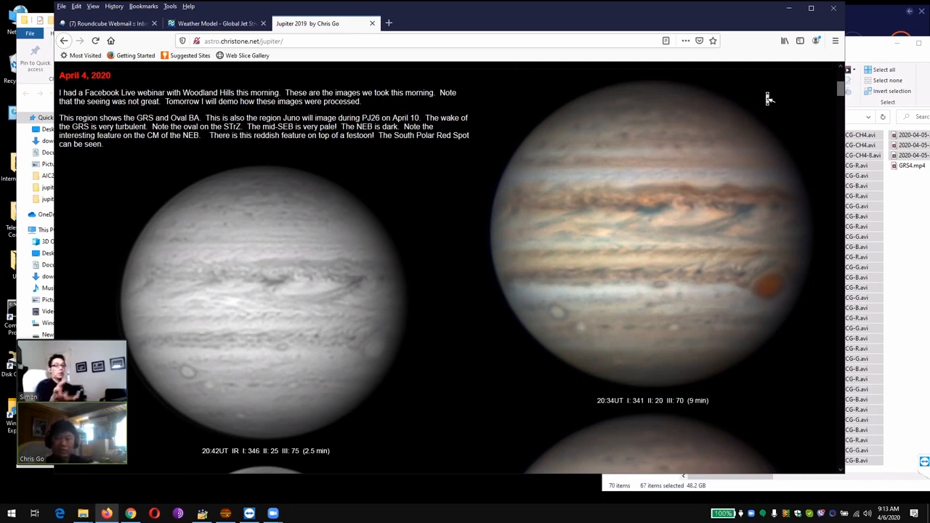
Search the web for "mission juno" in the current tab.
click(323, 40)
text(ju)
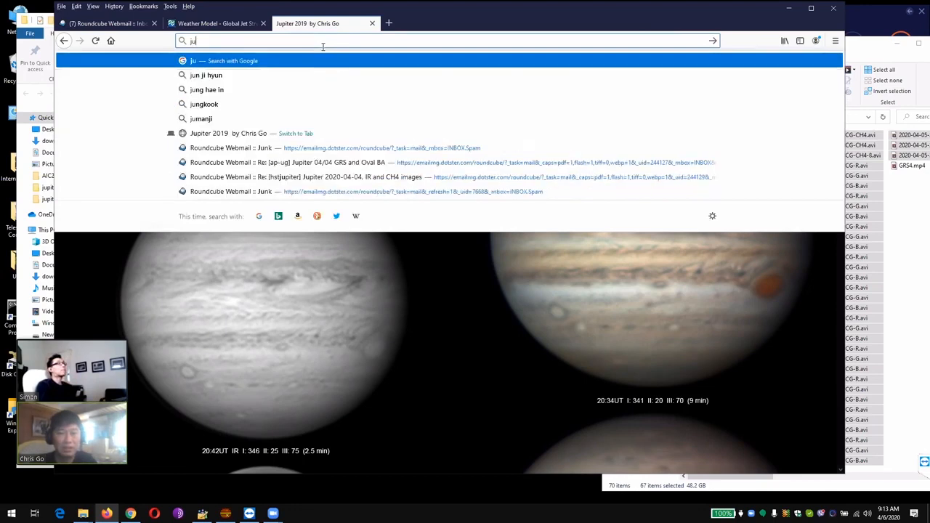
key(BackSpace)
key(BackSpace)
text(m)
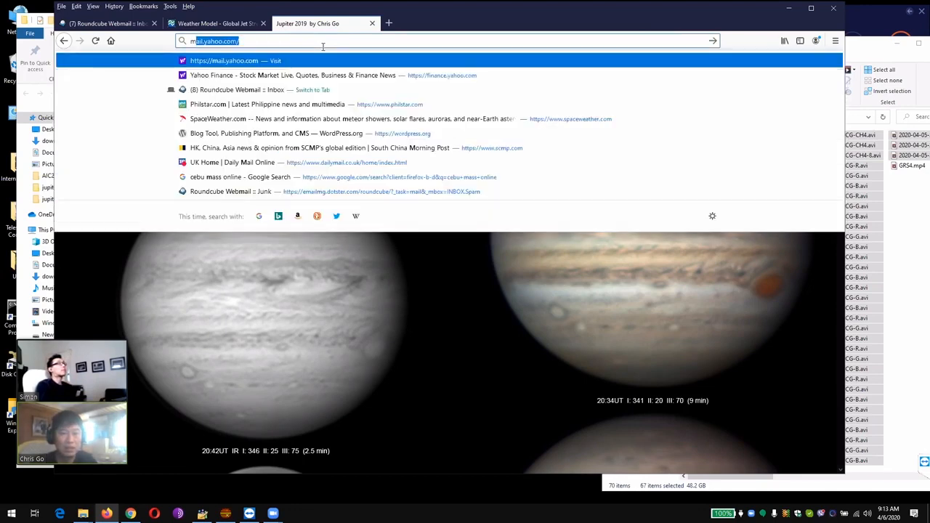
text(i)
key(BackSpace)
text(ission juno)
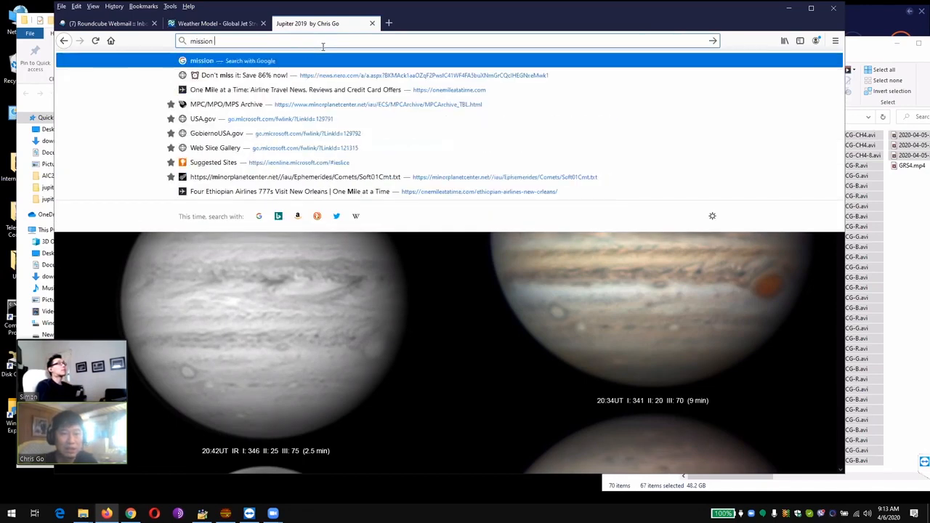
key(Return)
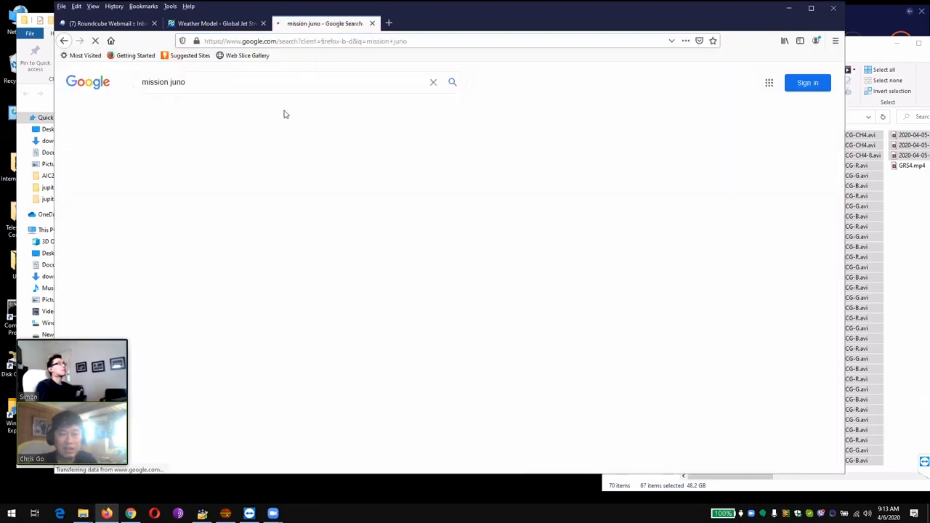
Open the missionjuno.swri.edu site from the search results, retry loading it, and shift the browser window slightly.
click(175, 164)
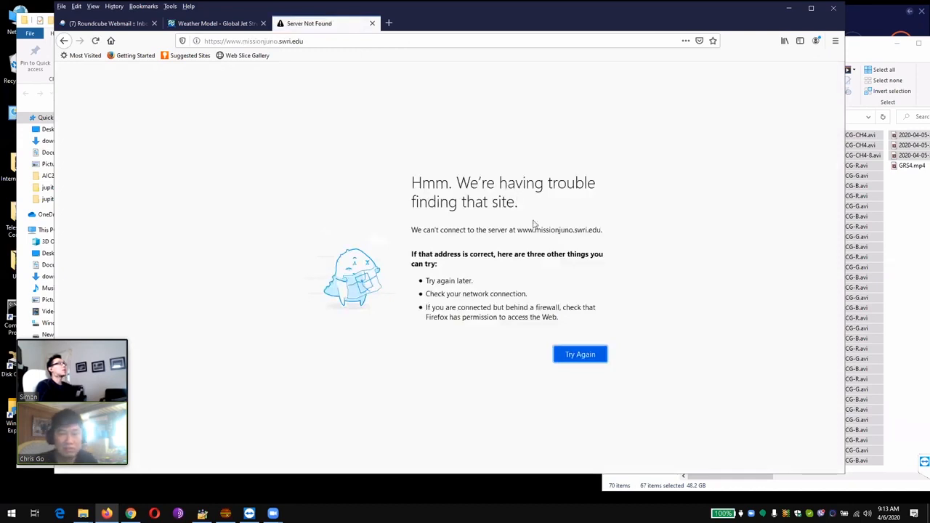
click(587, 361)
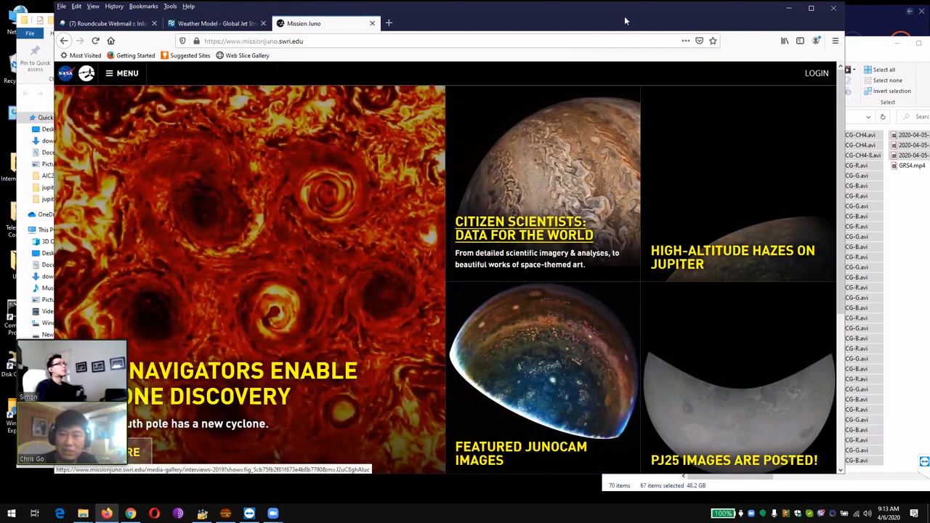
drag(605, 24, 644, 41)
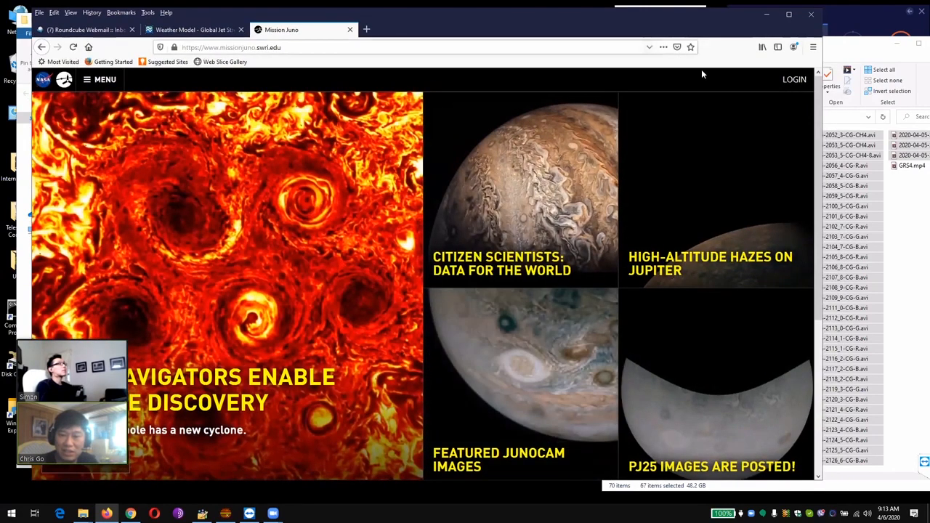